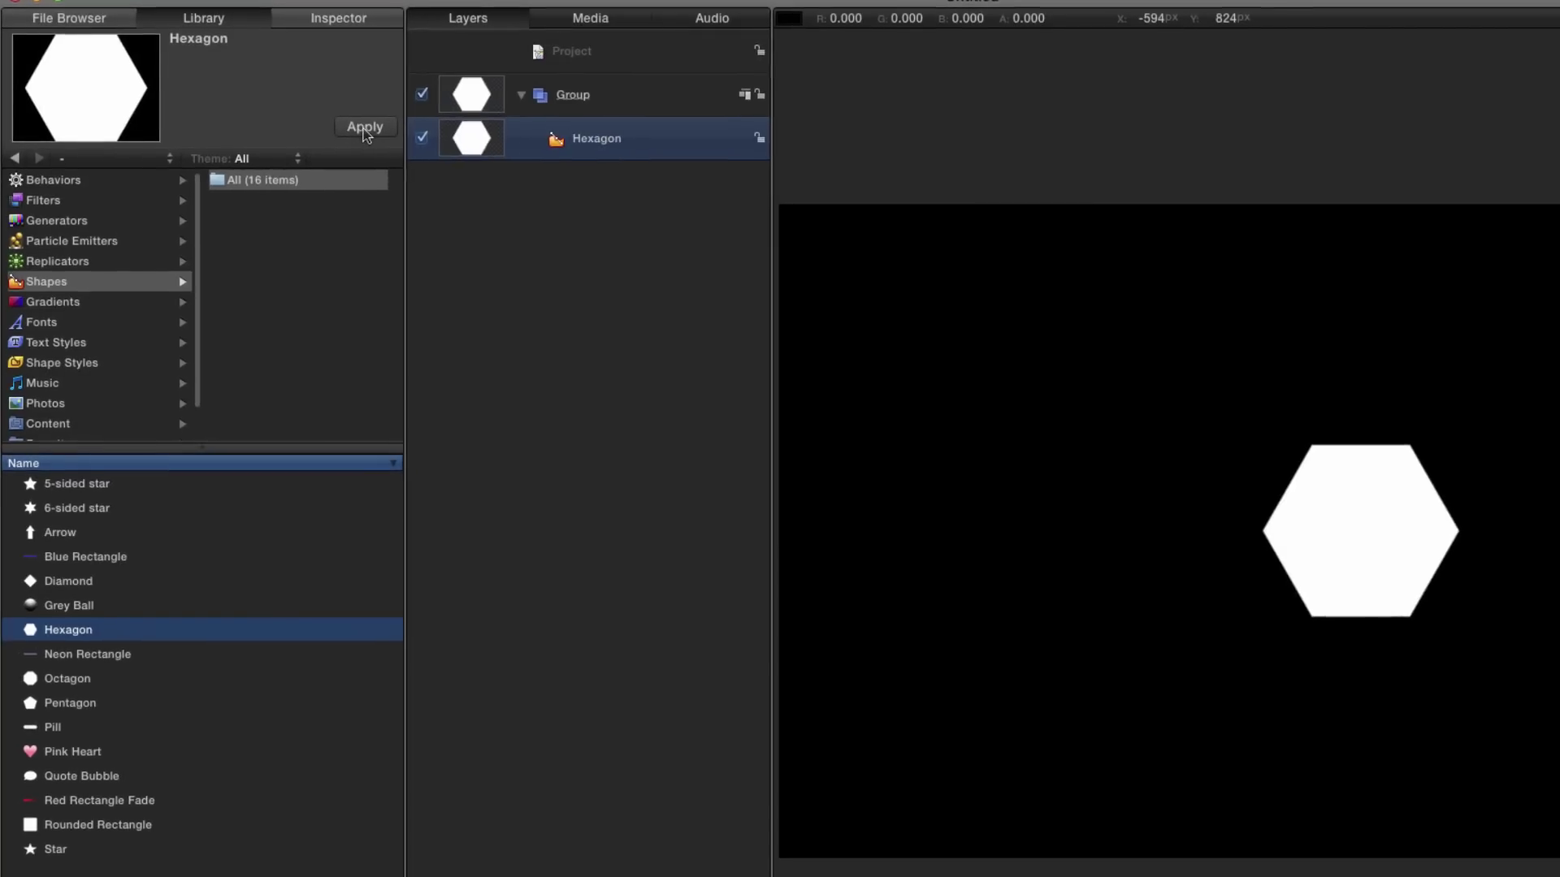
- Turn off the hexagon's fill and enable its outline with a width of 25
left_click(342, 21)
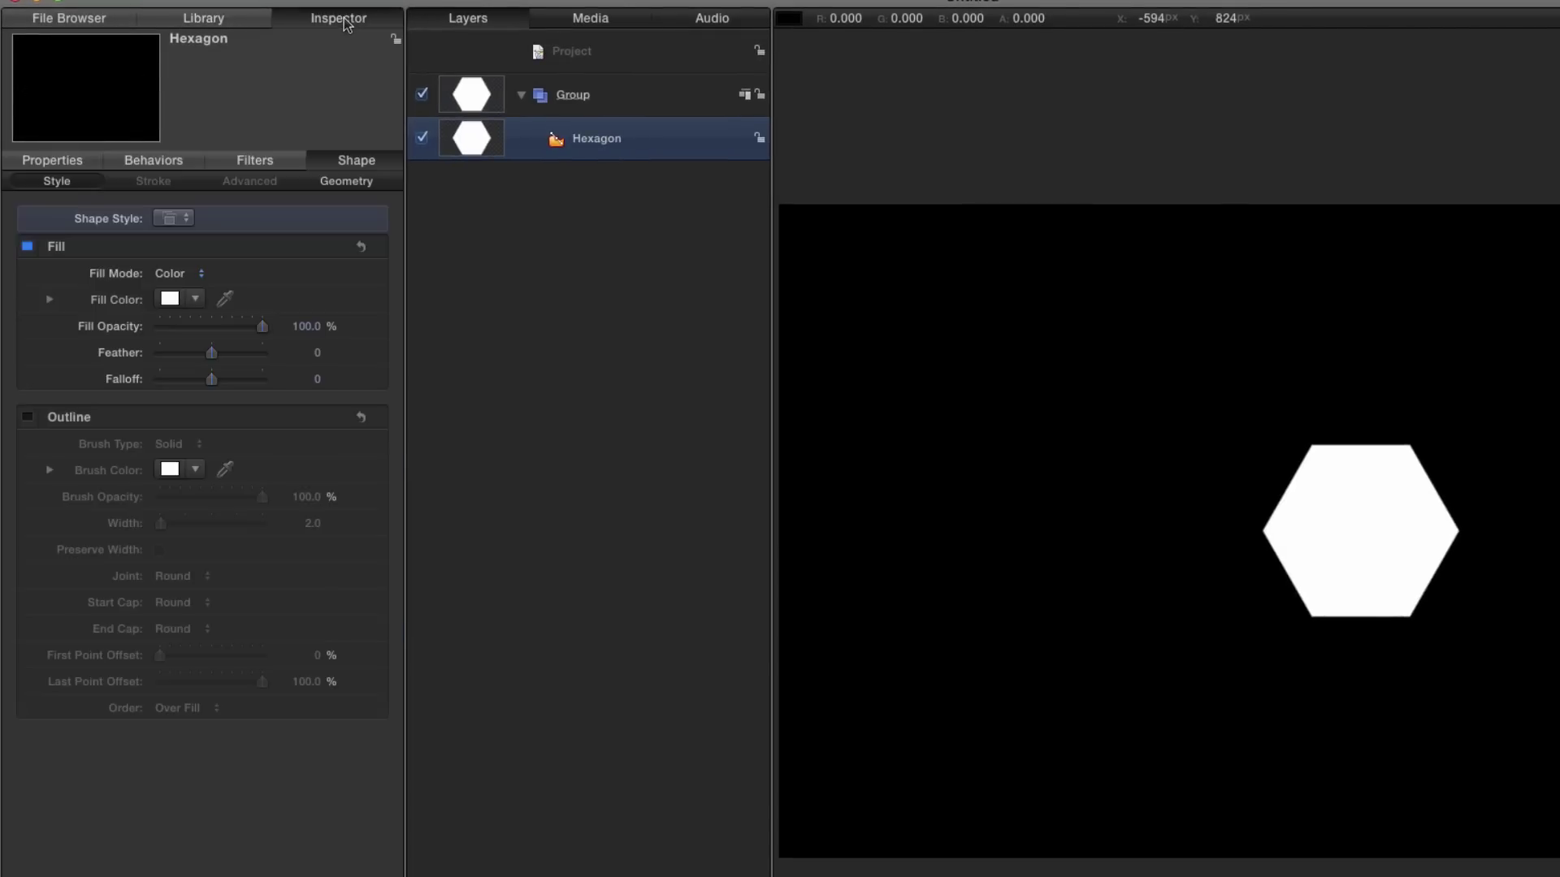
left_click(27, 246)
left_click(27, 416)
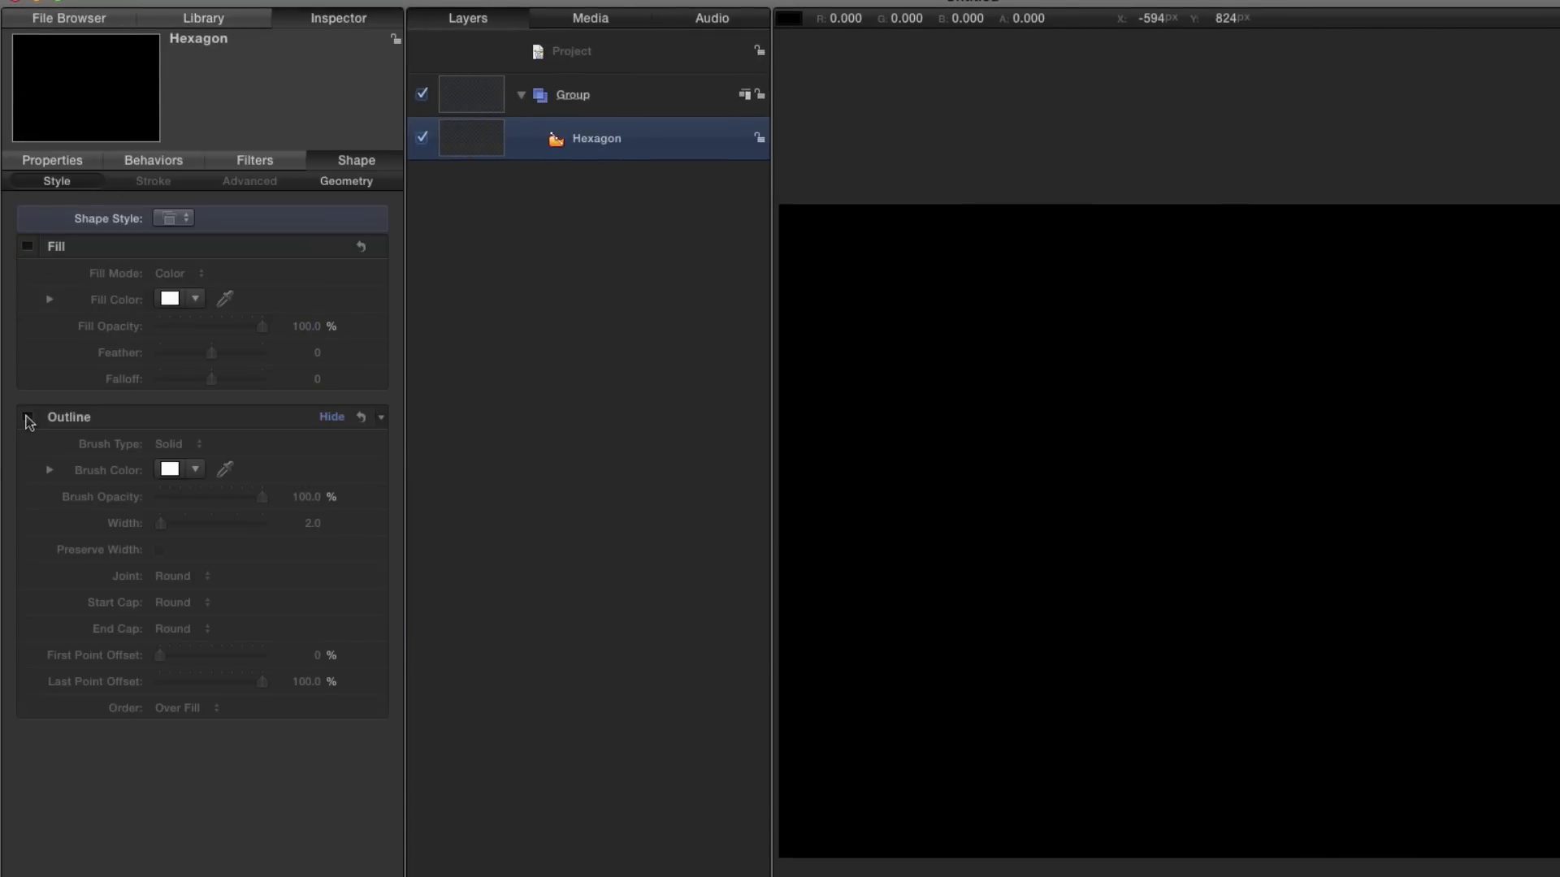
left_click(314, 523)
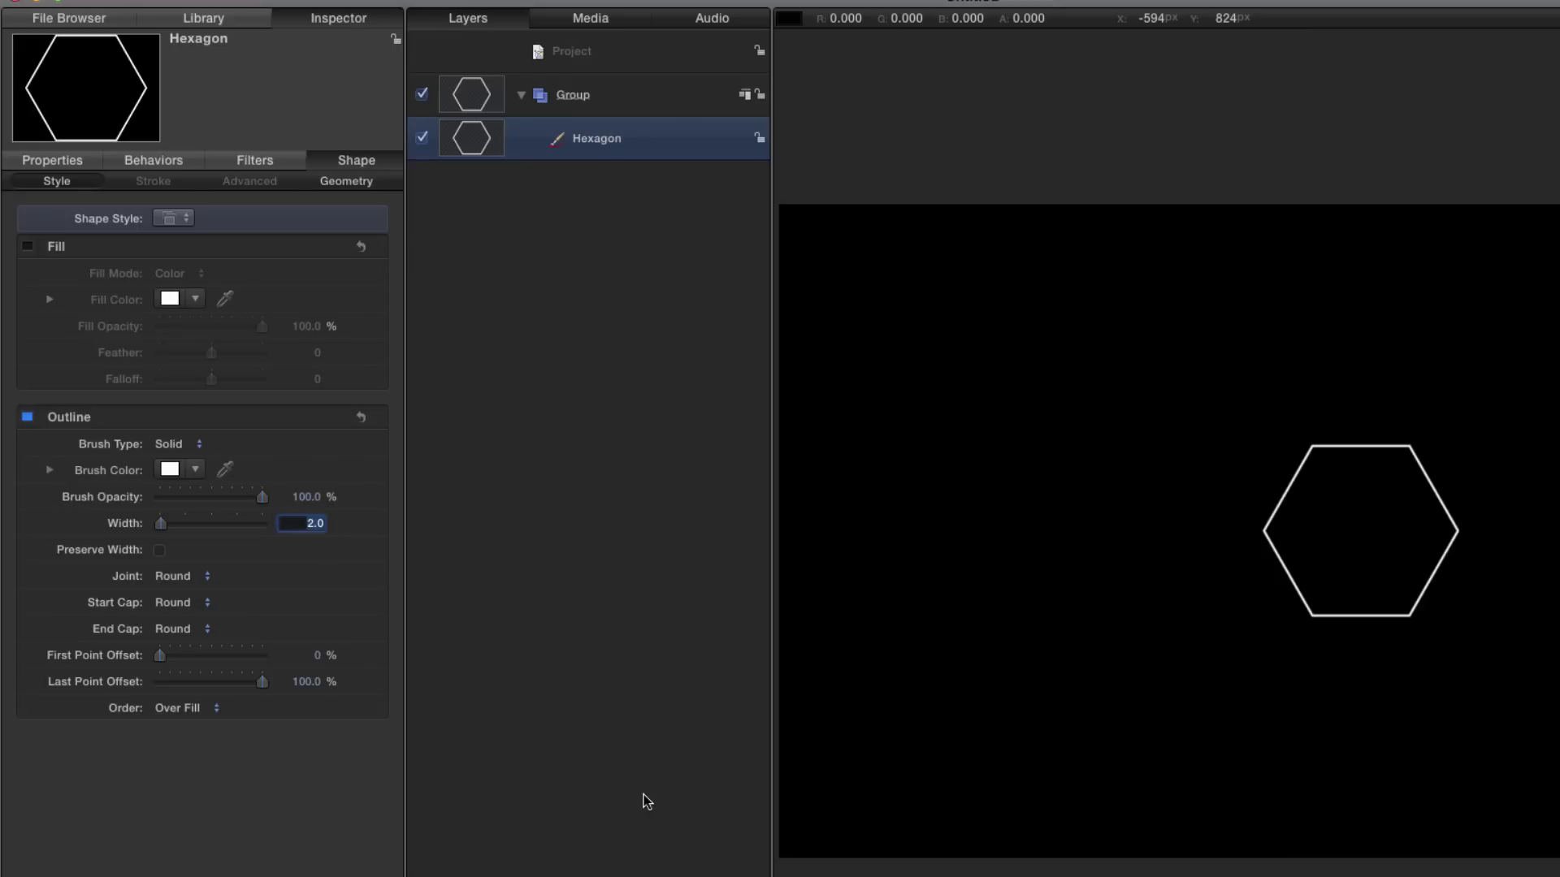
type("25")
key("Return")
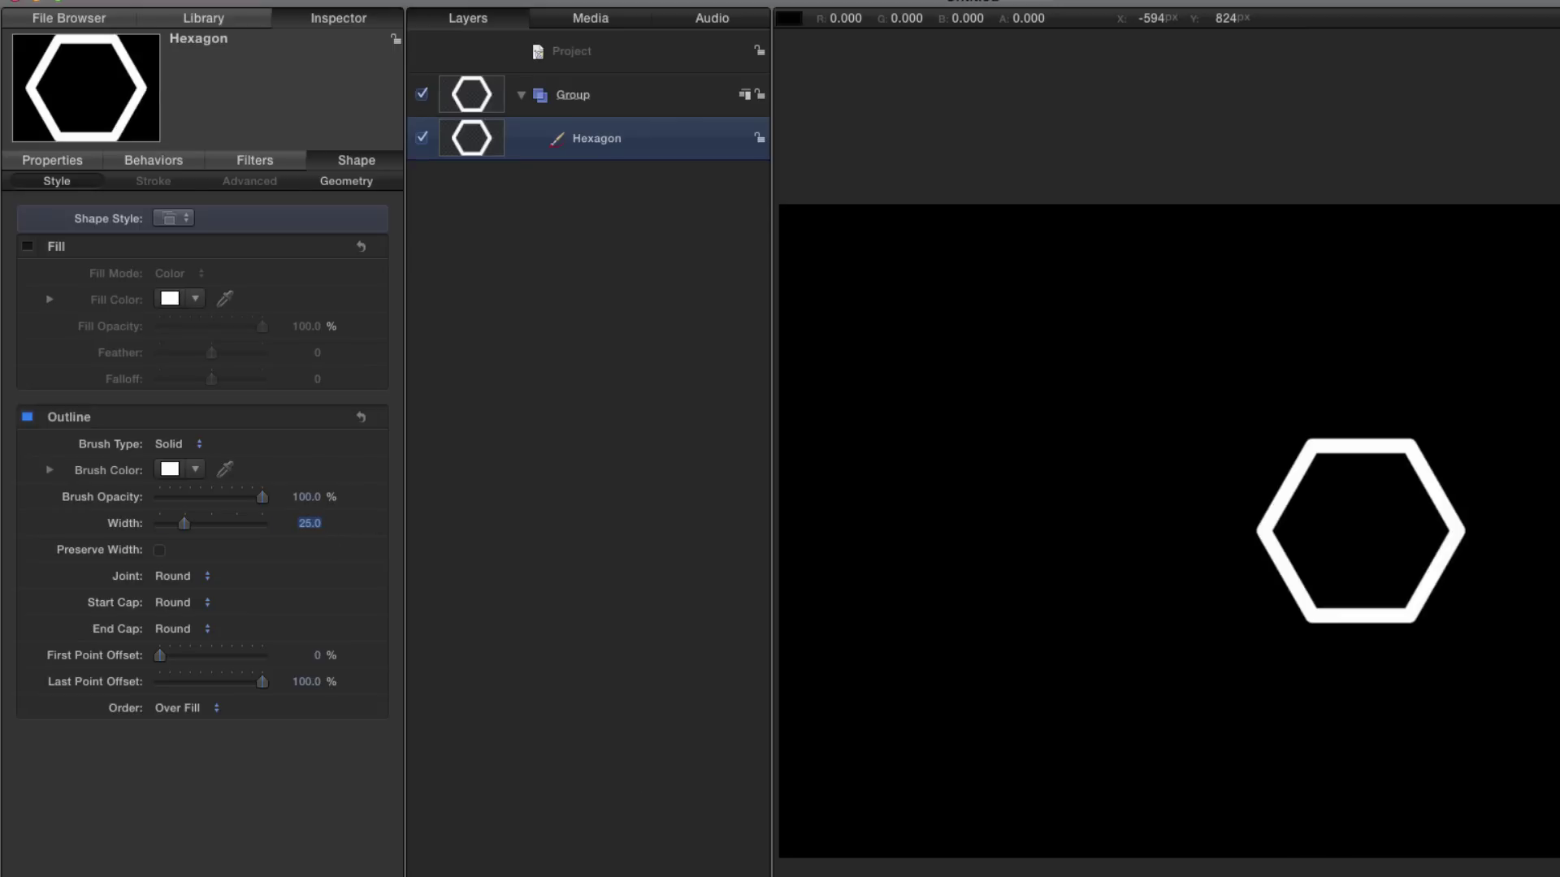
- At 00:00:01:00, add keyframes for the outline's First Point Offset at 0% and Last Point Offset at 100%
left_click_drag(1362, 522, 1496, 598)
left_click_drag(1392, 553, 1429, 581)
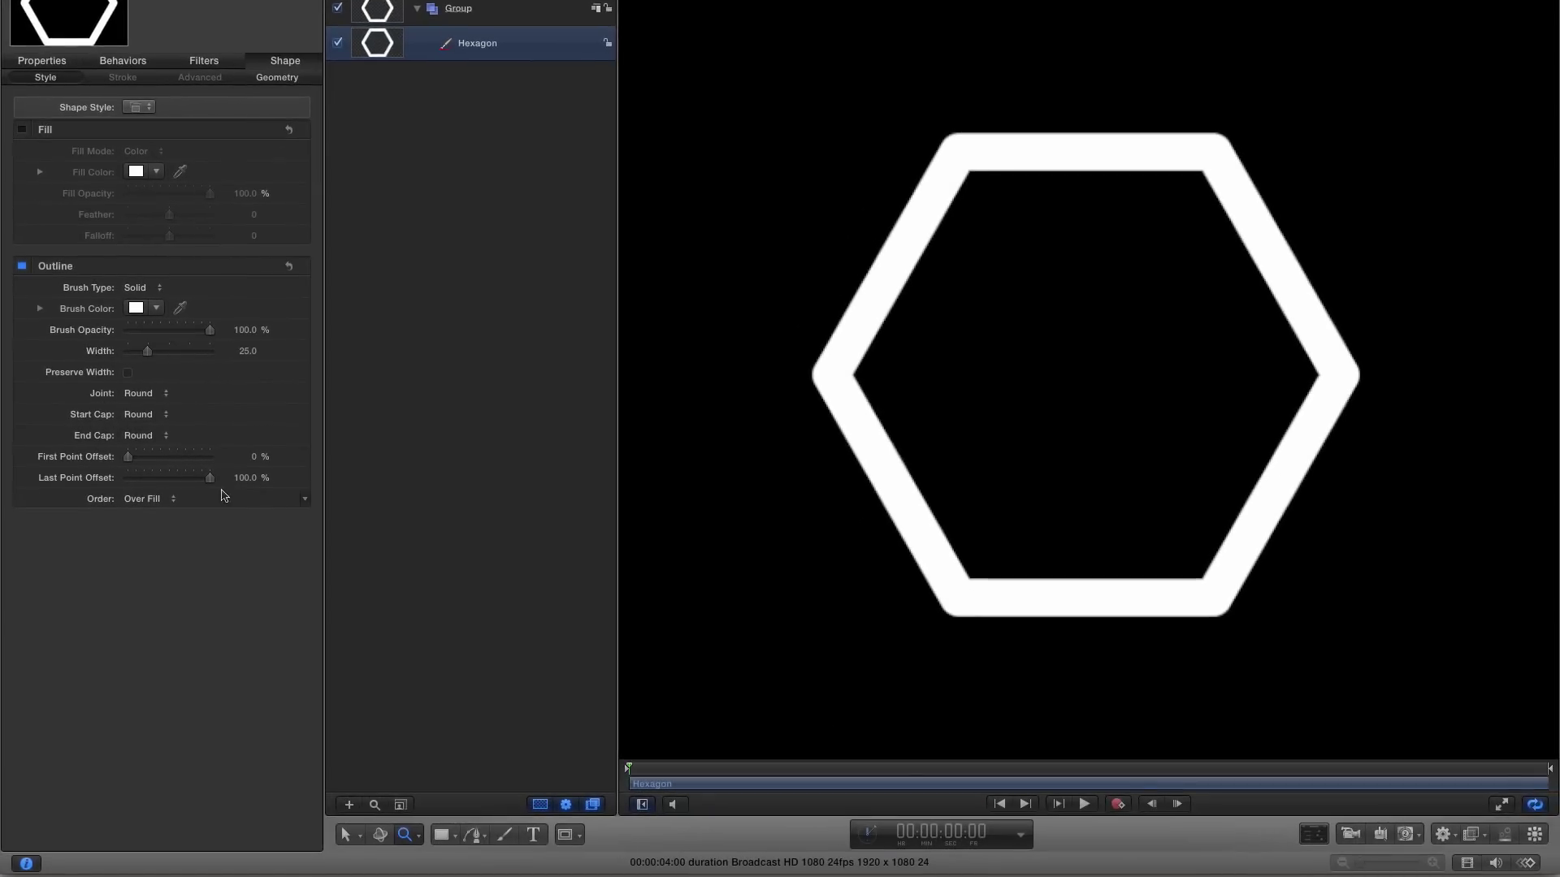
left_click(964, 835)
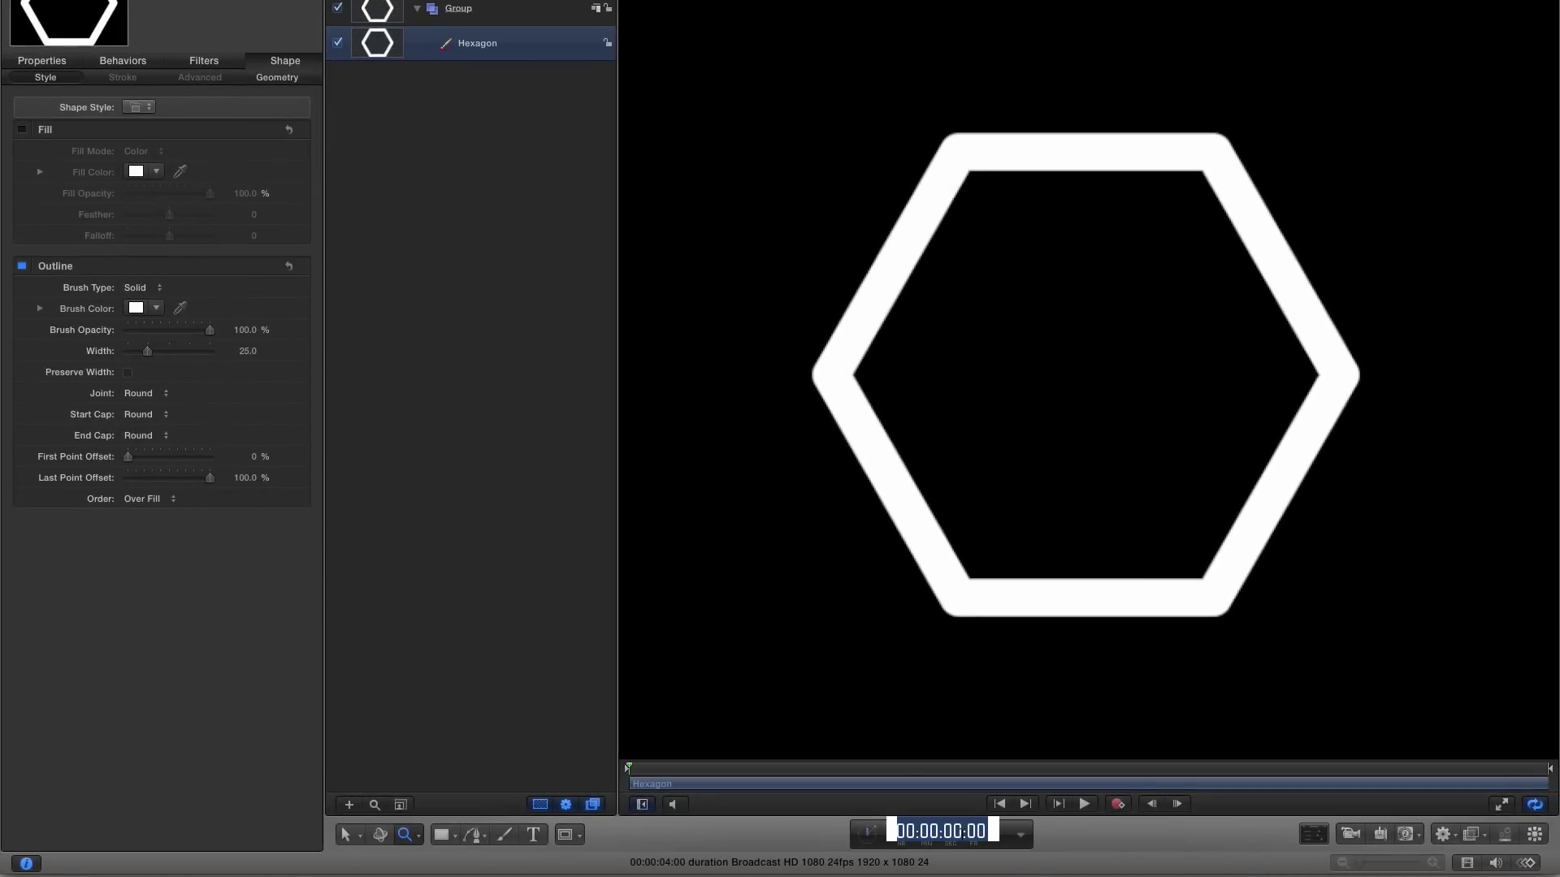
type("100")
key("Return")
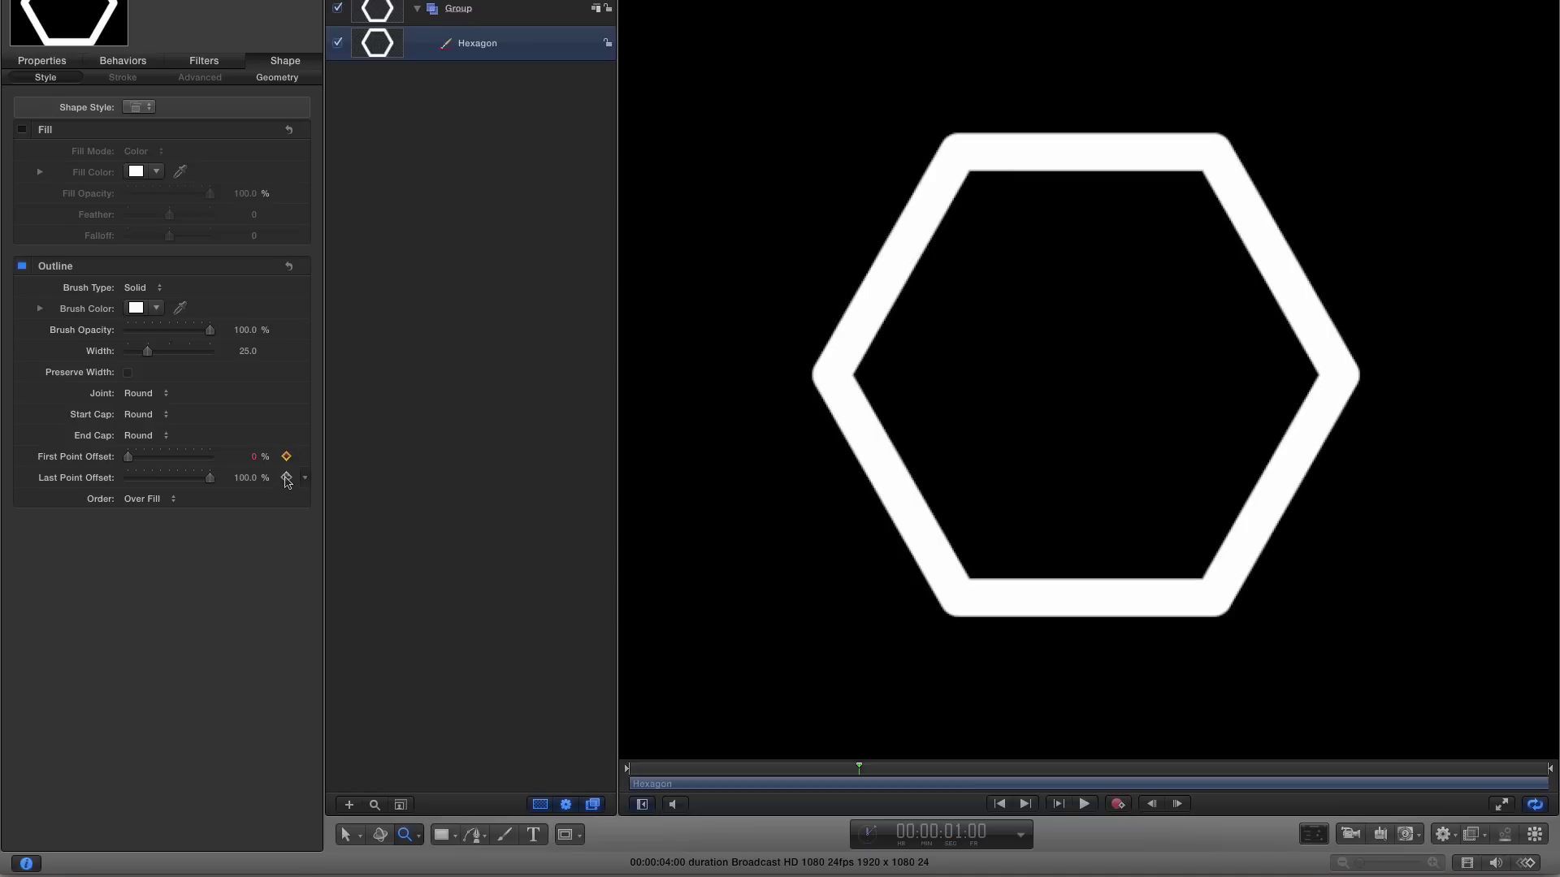
left_click(286, 478)
- Keyframe the outline's First Point Offset at 100% on the first frame and its Last Point Offset at 0% at 00:00:02:00
left_click(1004, 806)
left_click_drag(128, 462, 248, 476)
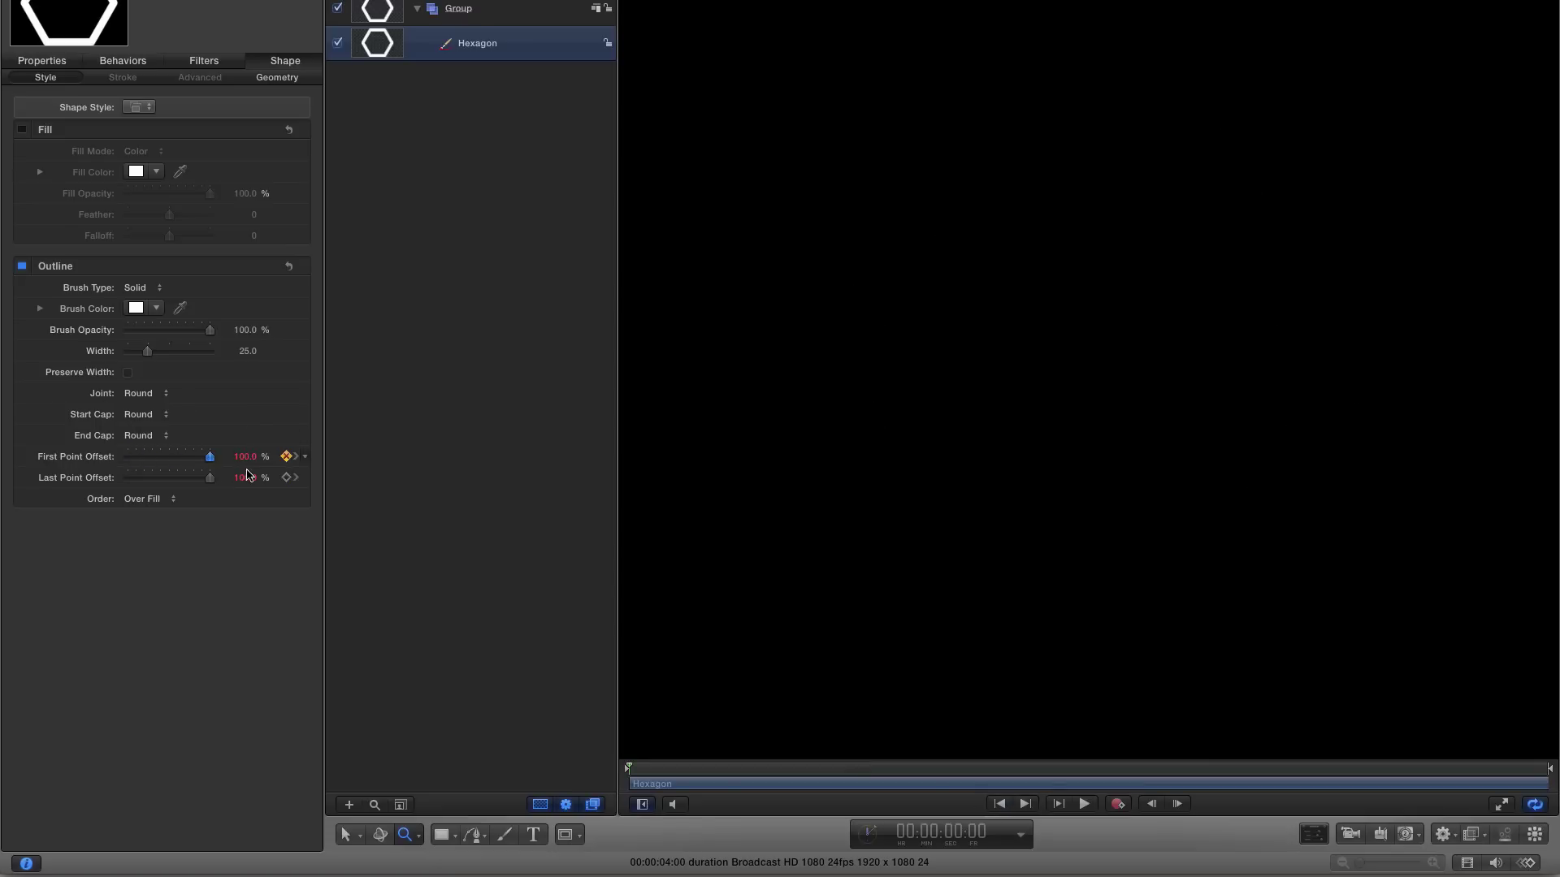
left_click(948, 835)
type("200")
key("Return")
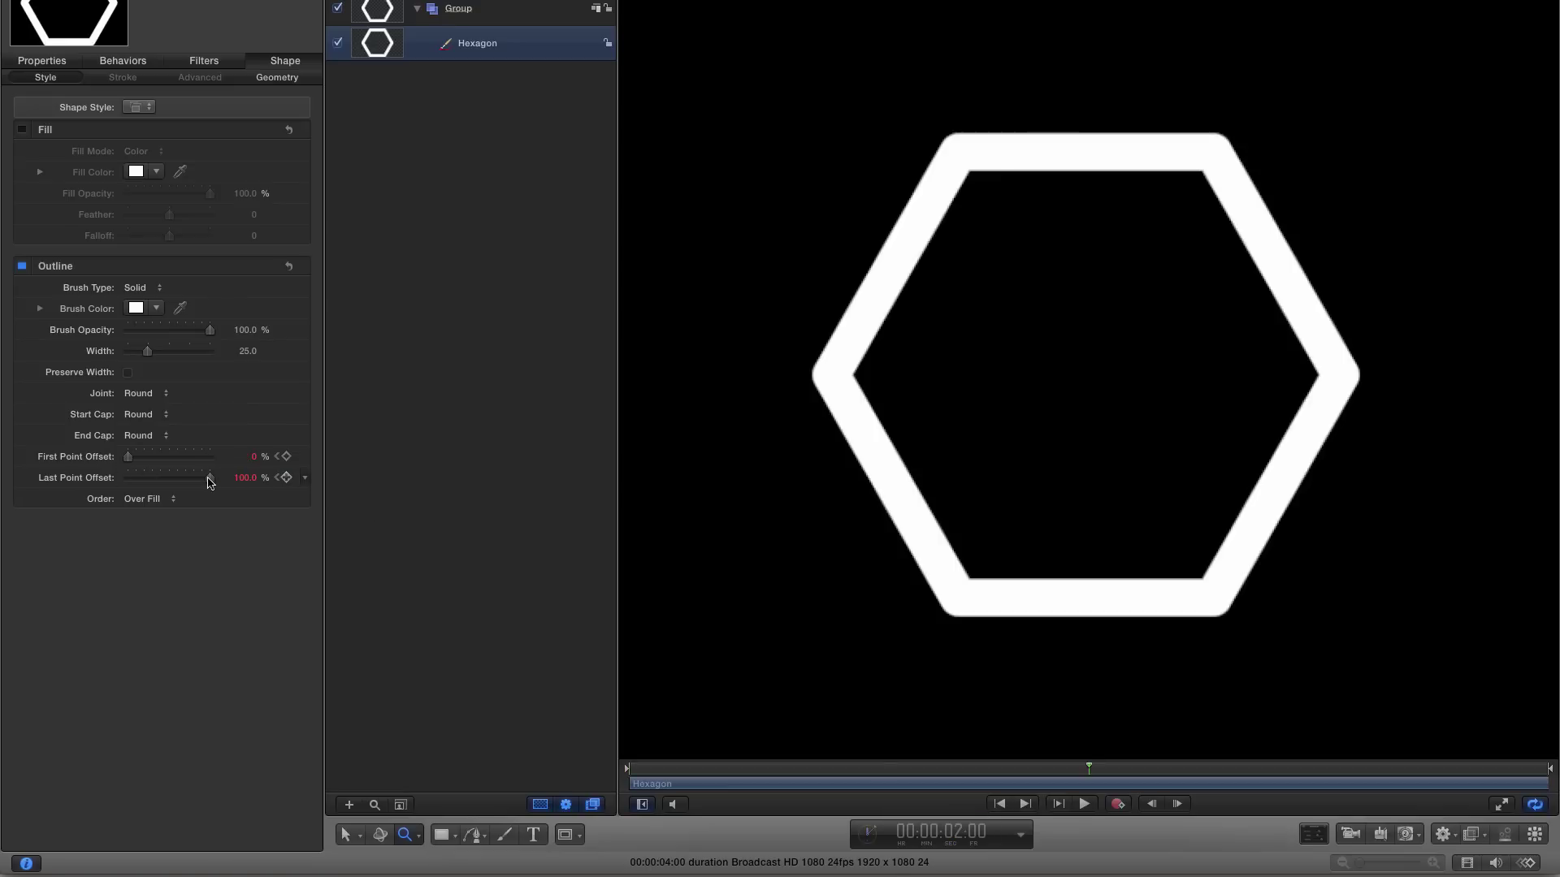
left_click_drag(210, 481, 98, 481)
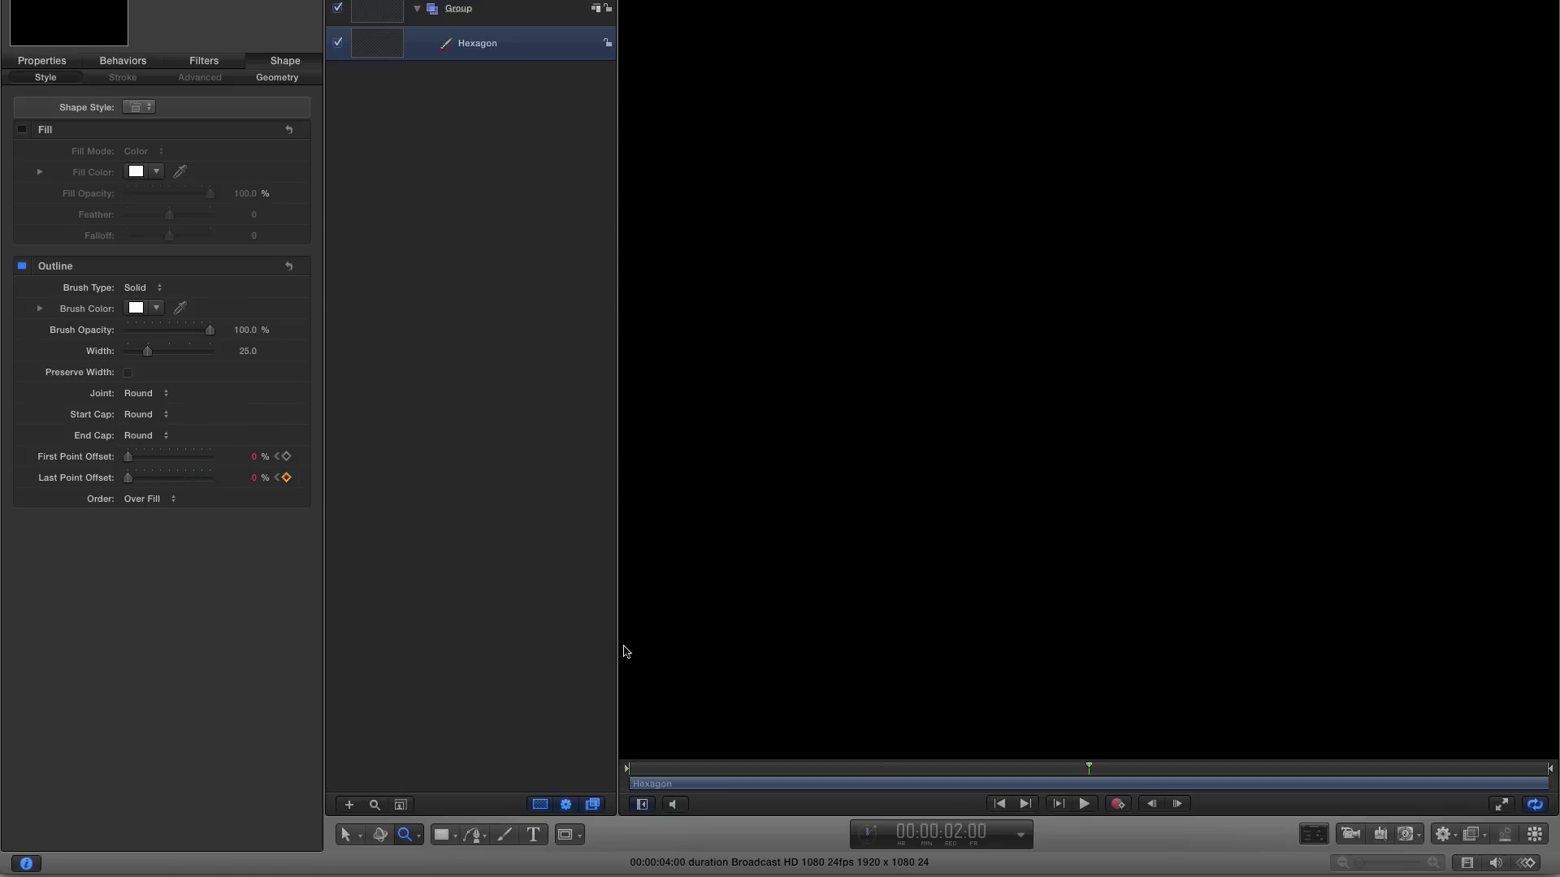
- Play the hexagon outline animation from the start to review how it draws on and off
left_click(994, 804)
left_click(1084, 804)
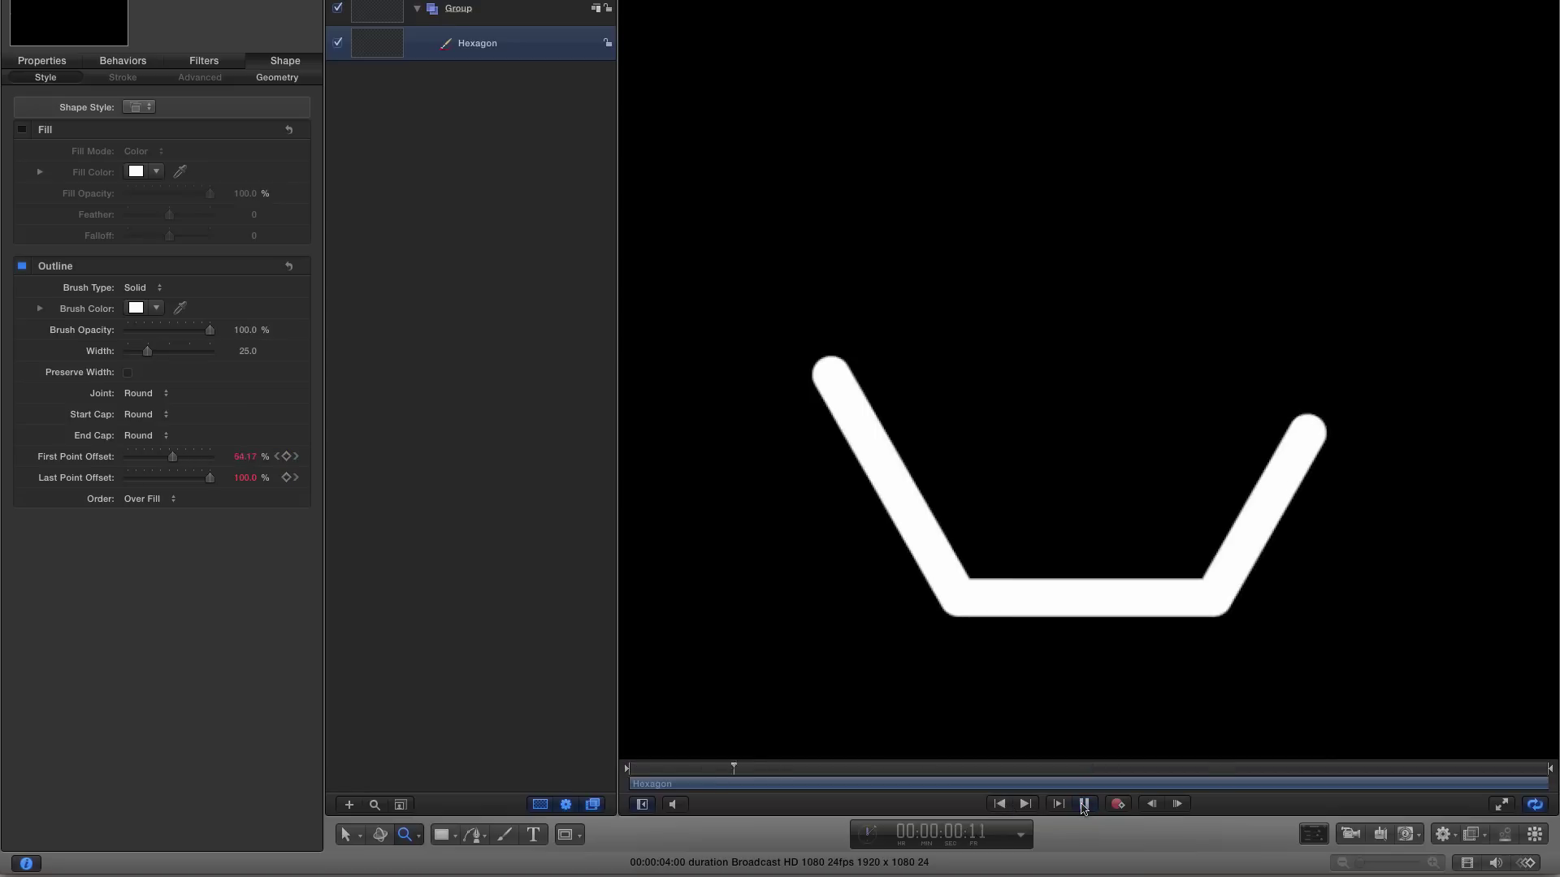
left_click(1084, 805)
- On a frame with the outline partly drawn, set its joint to Square and its start and end caps to Bevel
left_click_drag(930, 774, 836, 802)
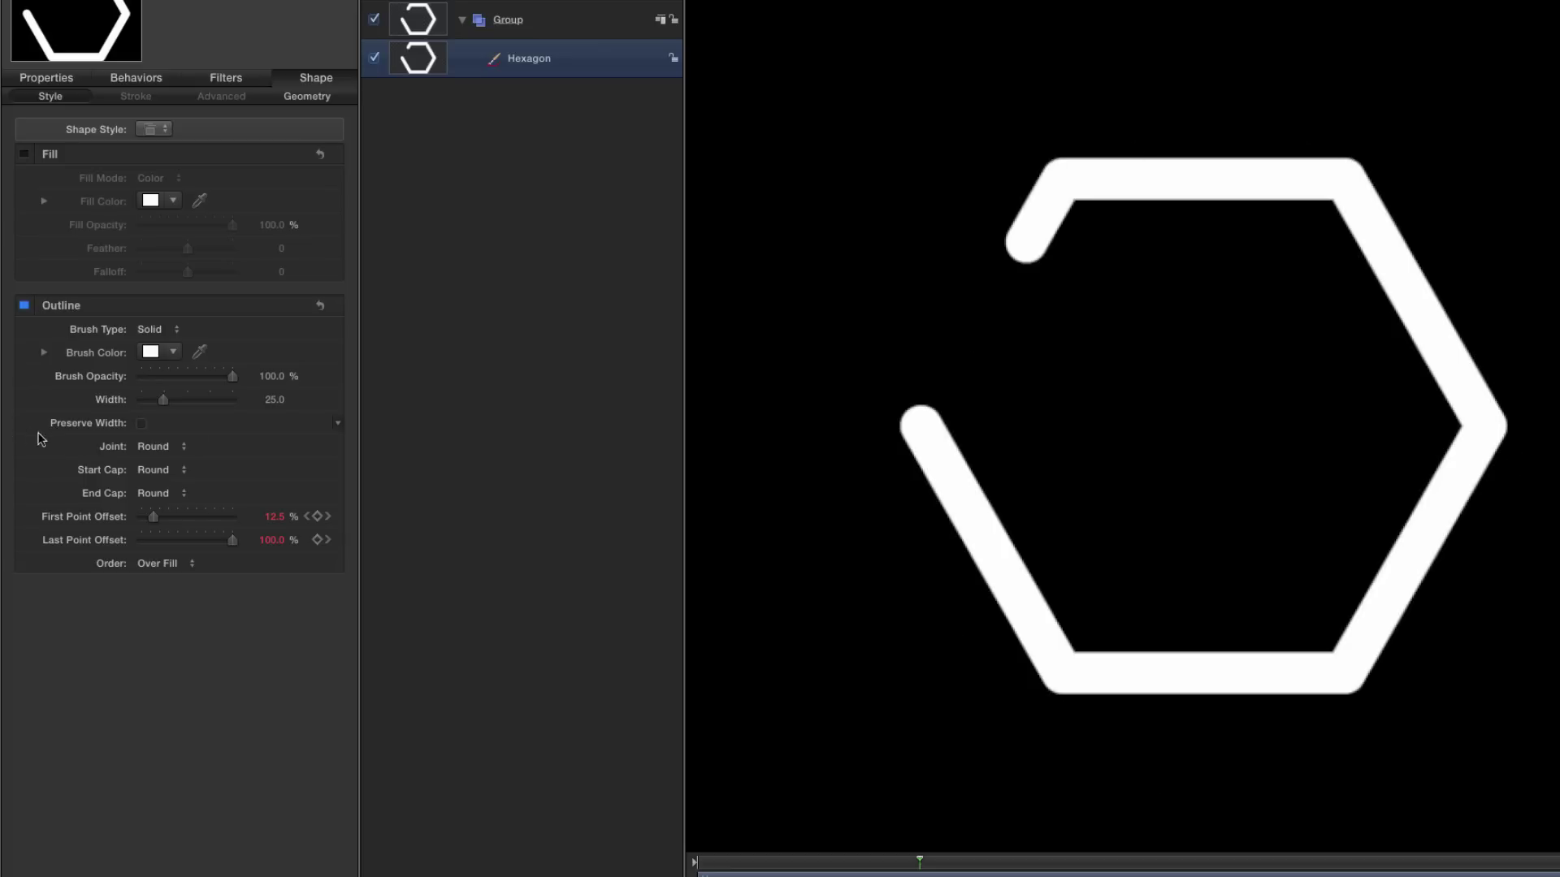
left_click(153, 449)
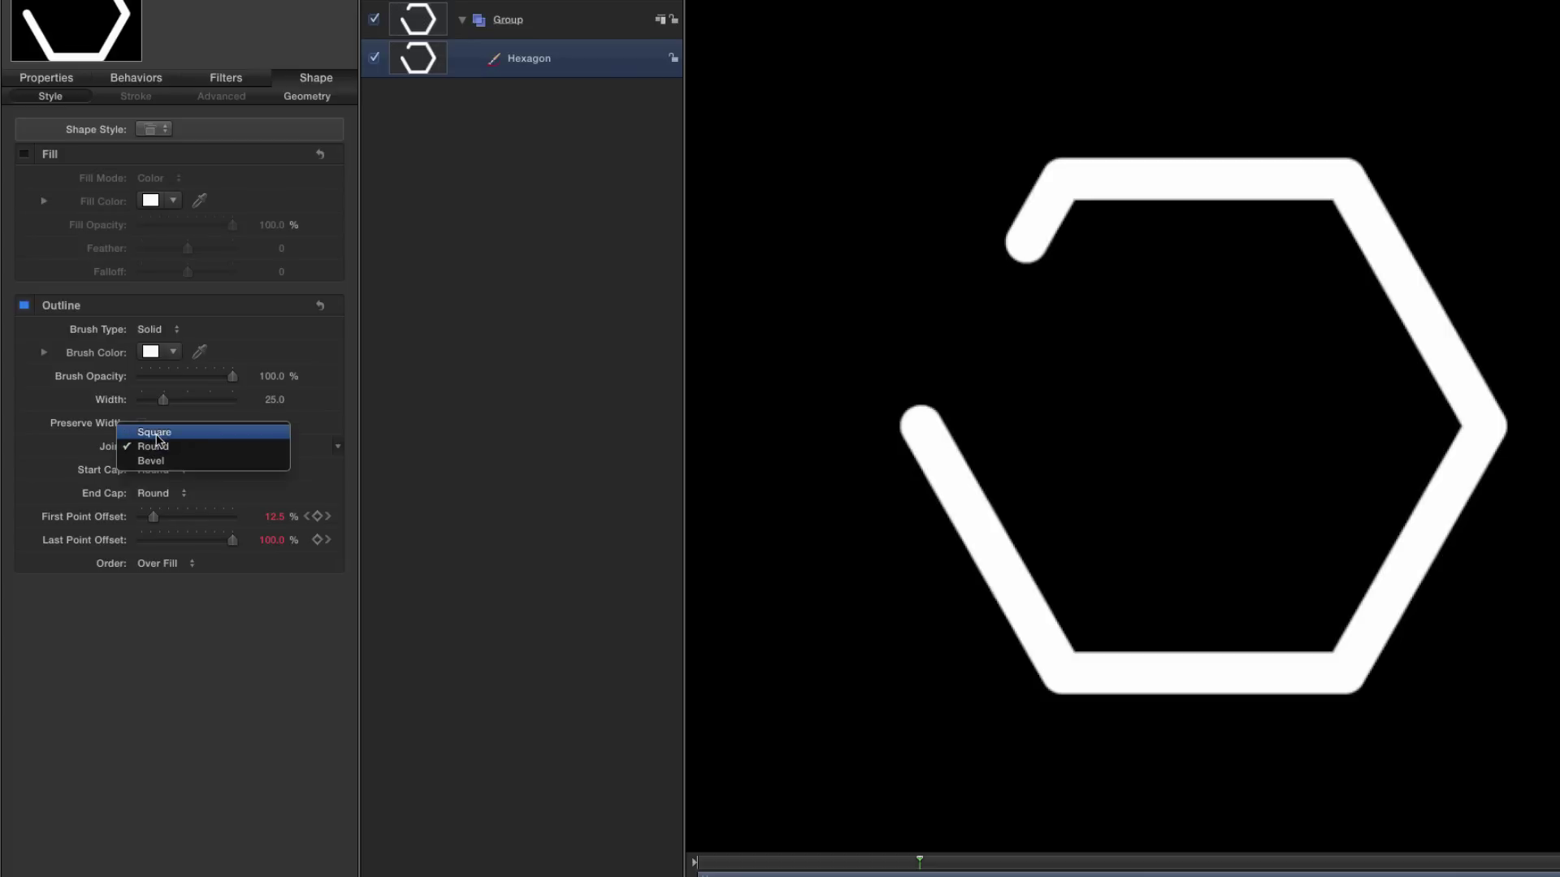
left_click(154, 433)
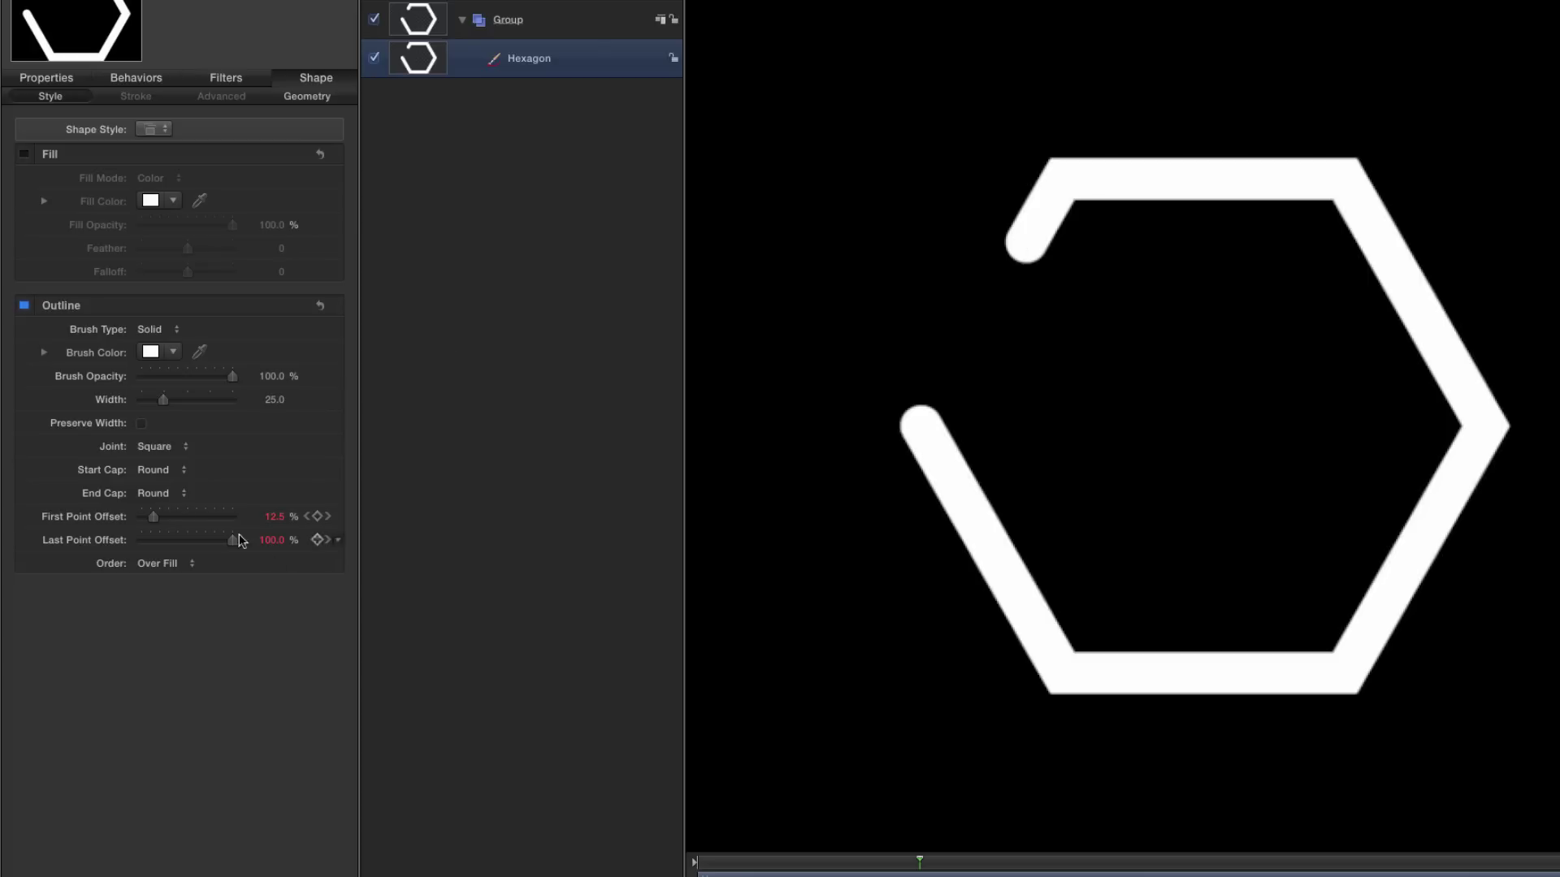
left_click(153, 471)
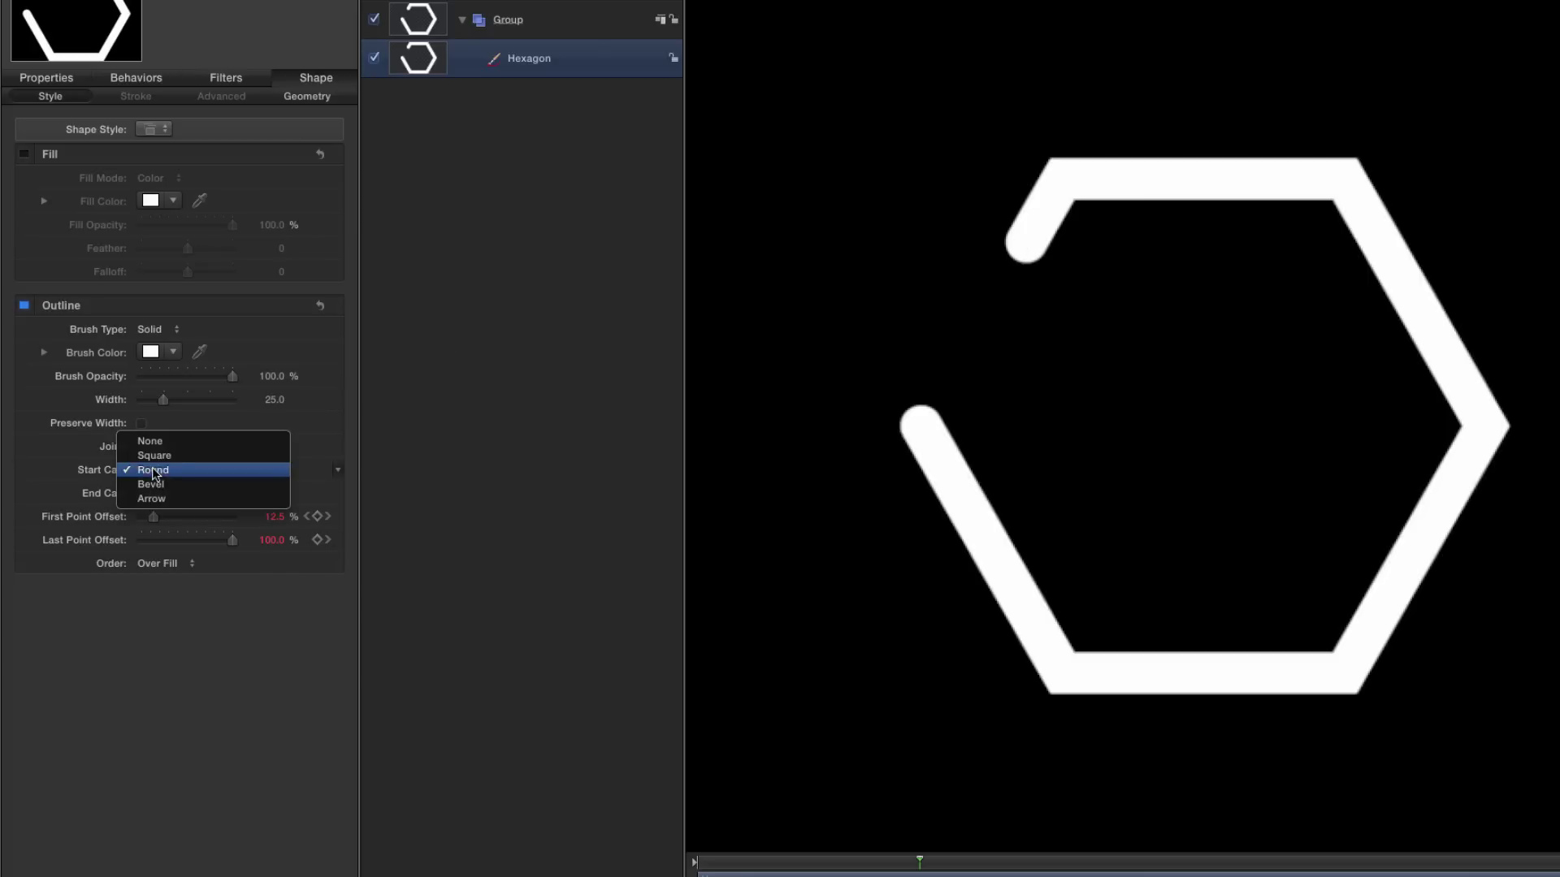
left_click(151, 484)
left_click(152, 493)
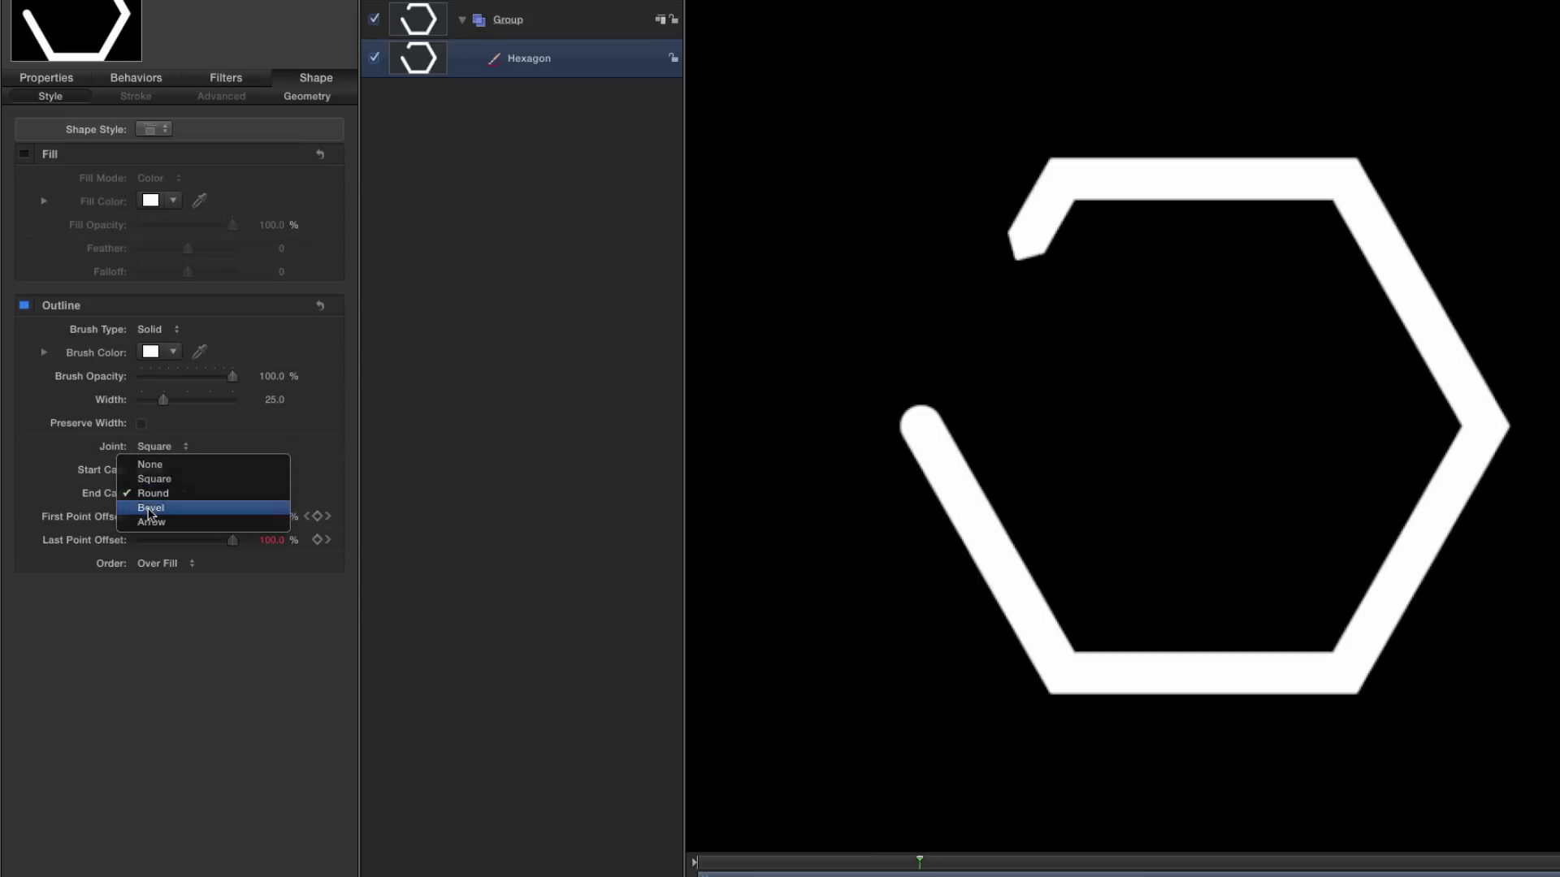
left_click(149, 509)
mouse_move(886, 861)
left_mouse_down()
mouse_move(796, 861)
mouse_move(920, 861)
left_mouse_up()
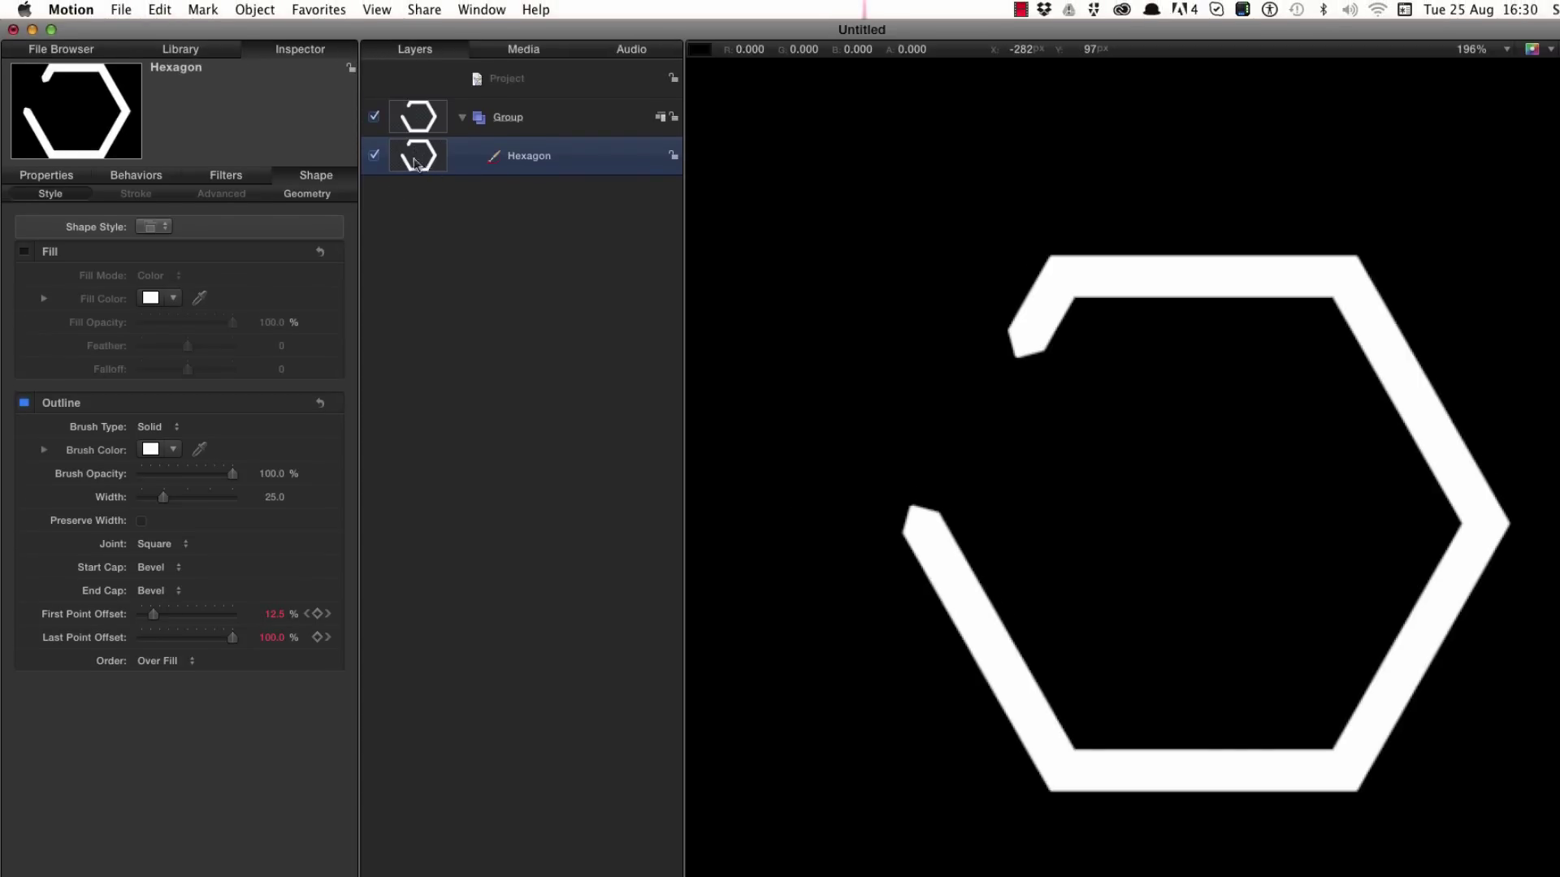
- Replicate the hexagon and set the replicator's shape to Line
left_click(246, 8)
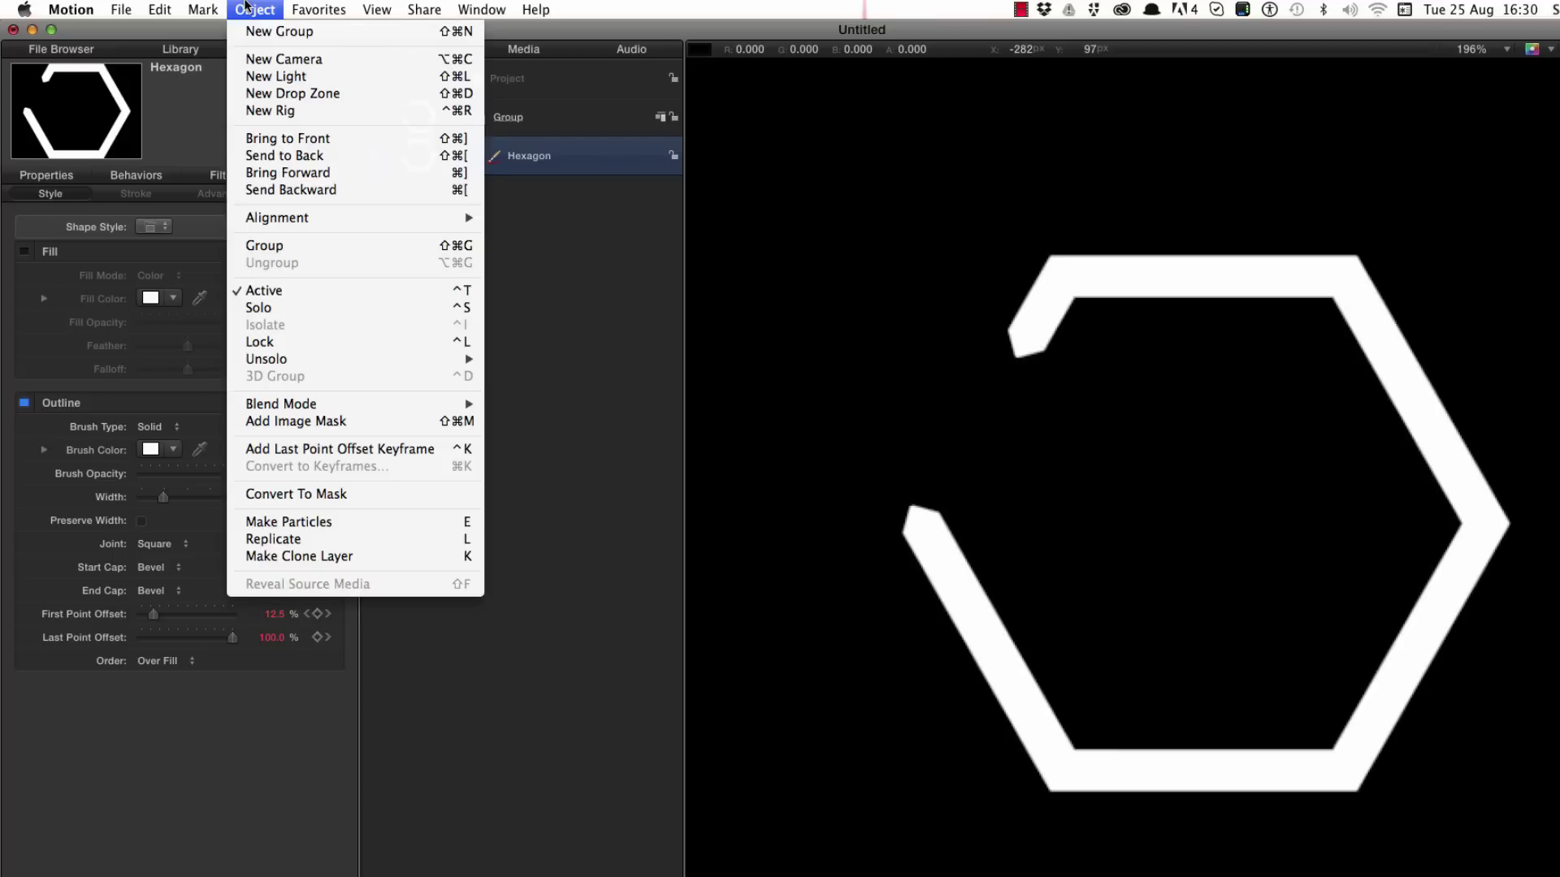
left_click(369, 538)
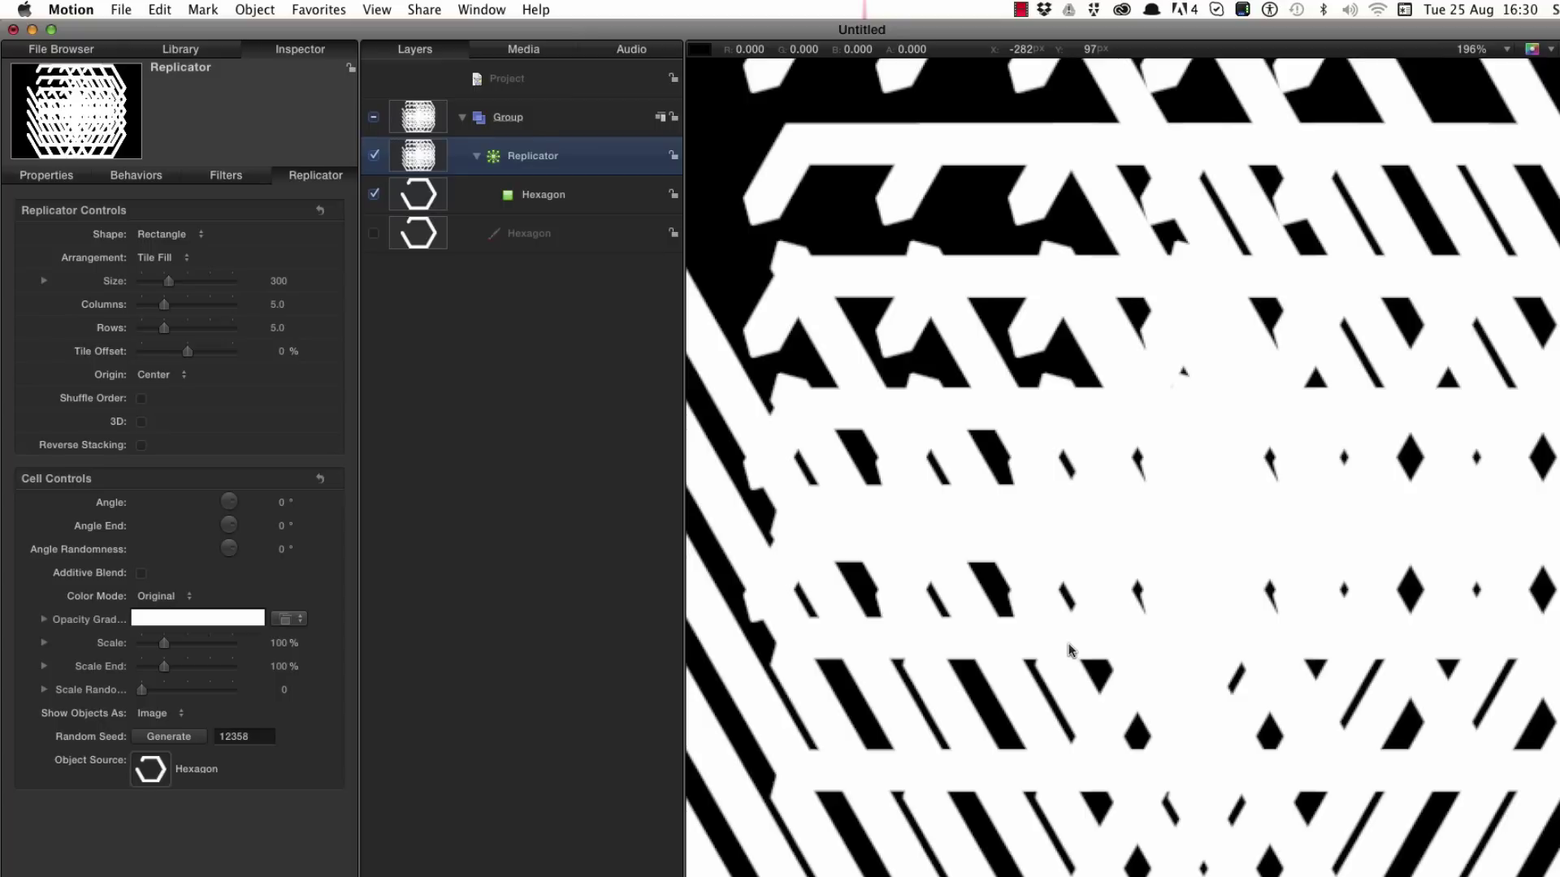
key("shift+z")
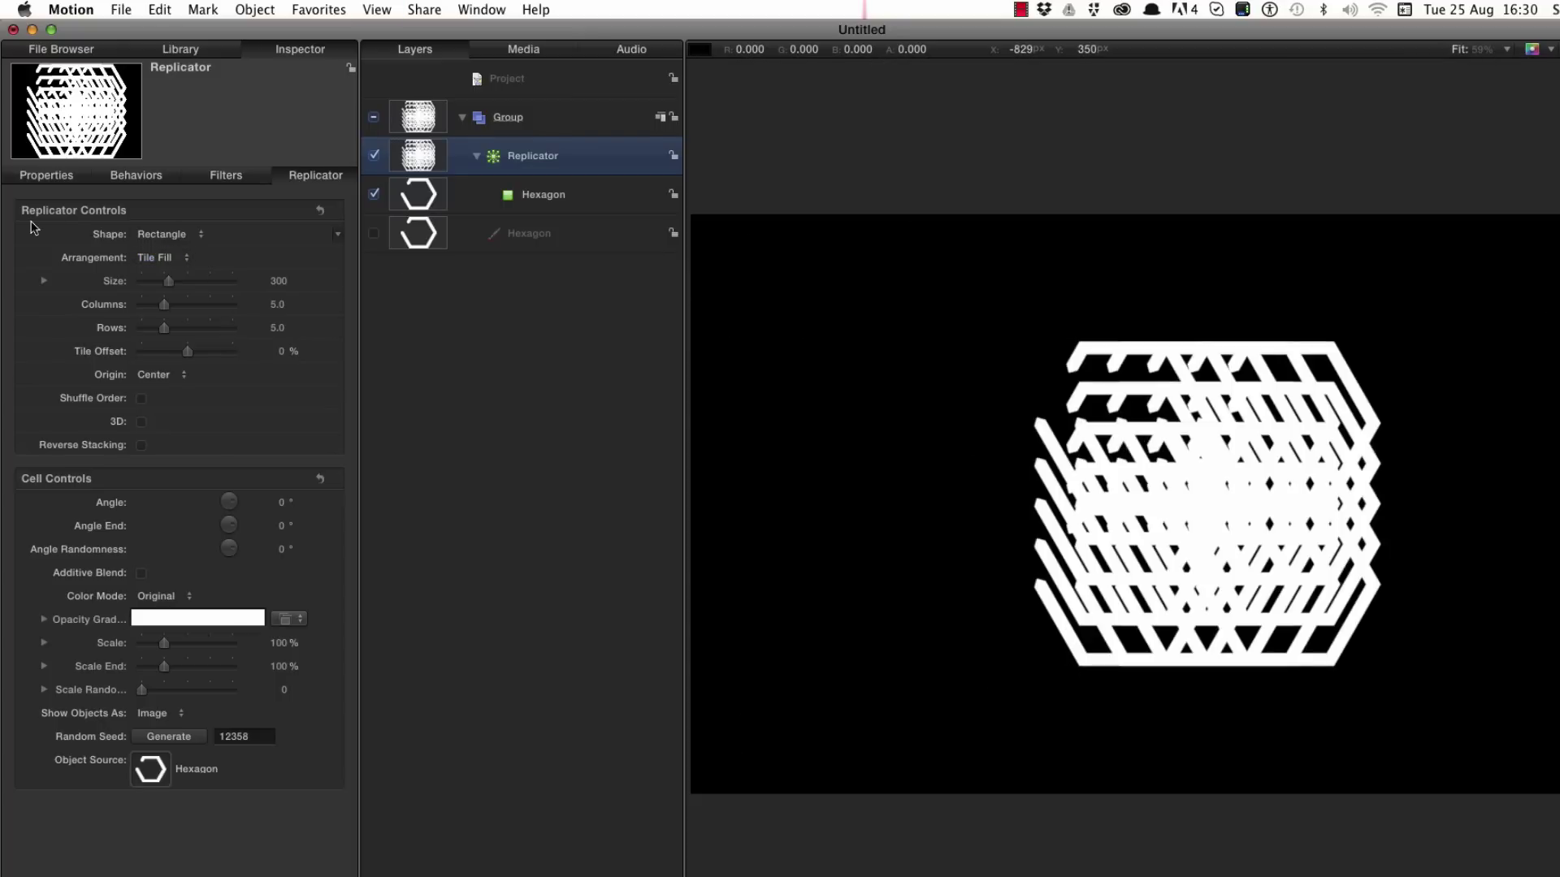
left_click(178, 235)
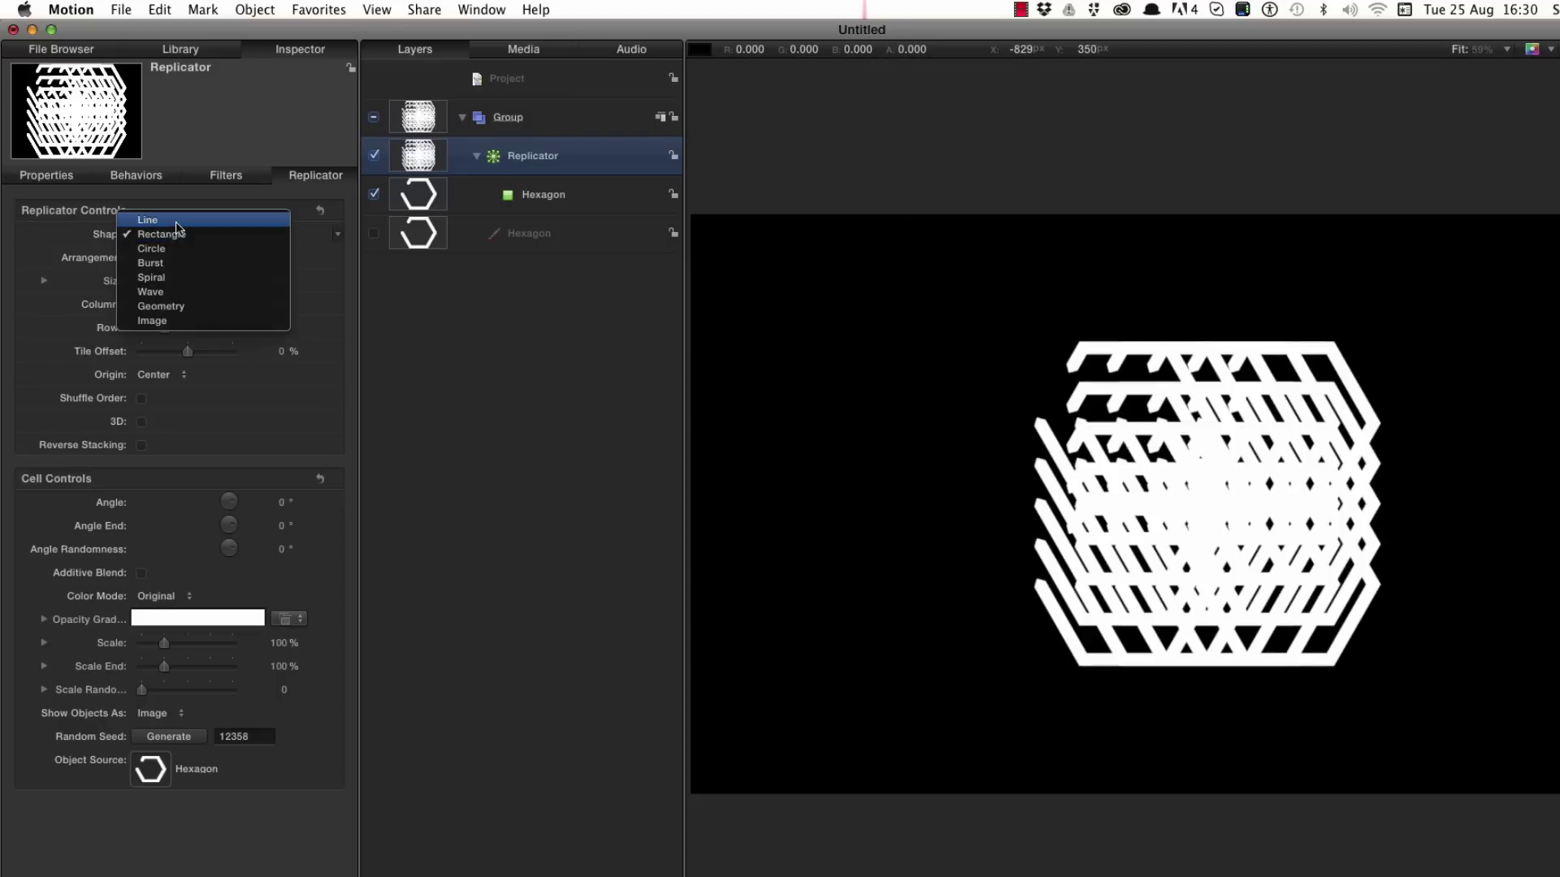
left_click(177, 219)
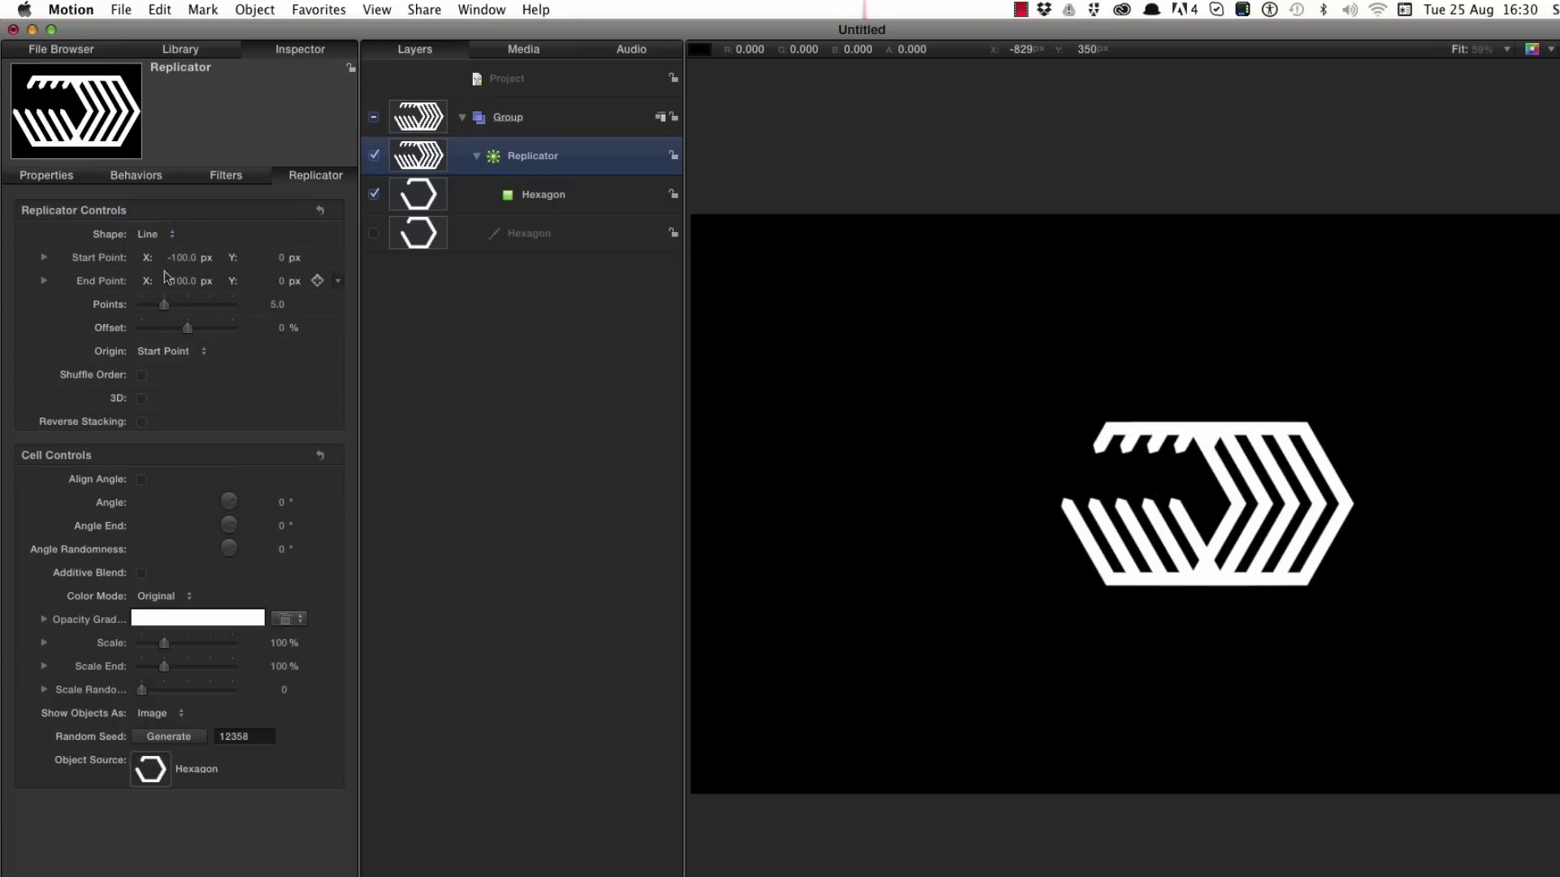
- Set the X values of the replicator line's start point and end point to 0 px
double_click(180, 259)
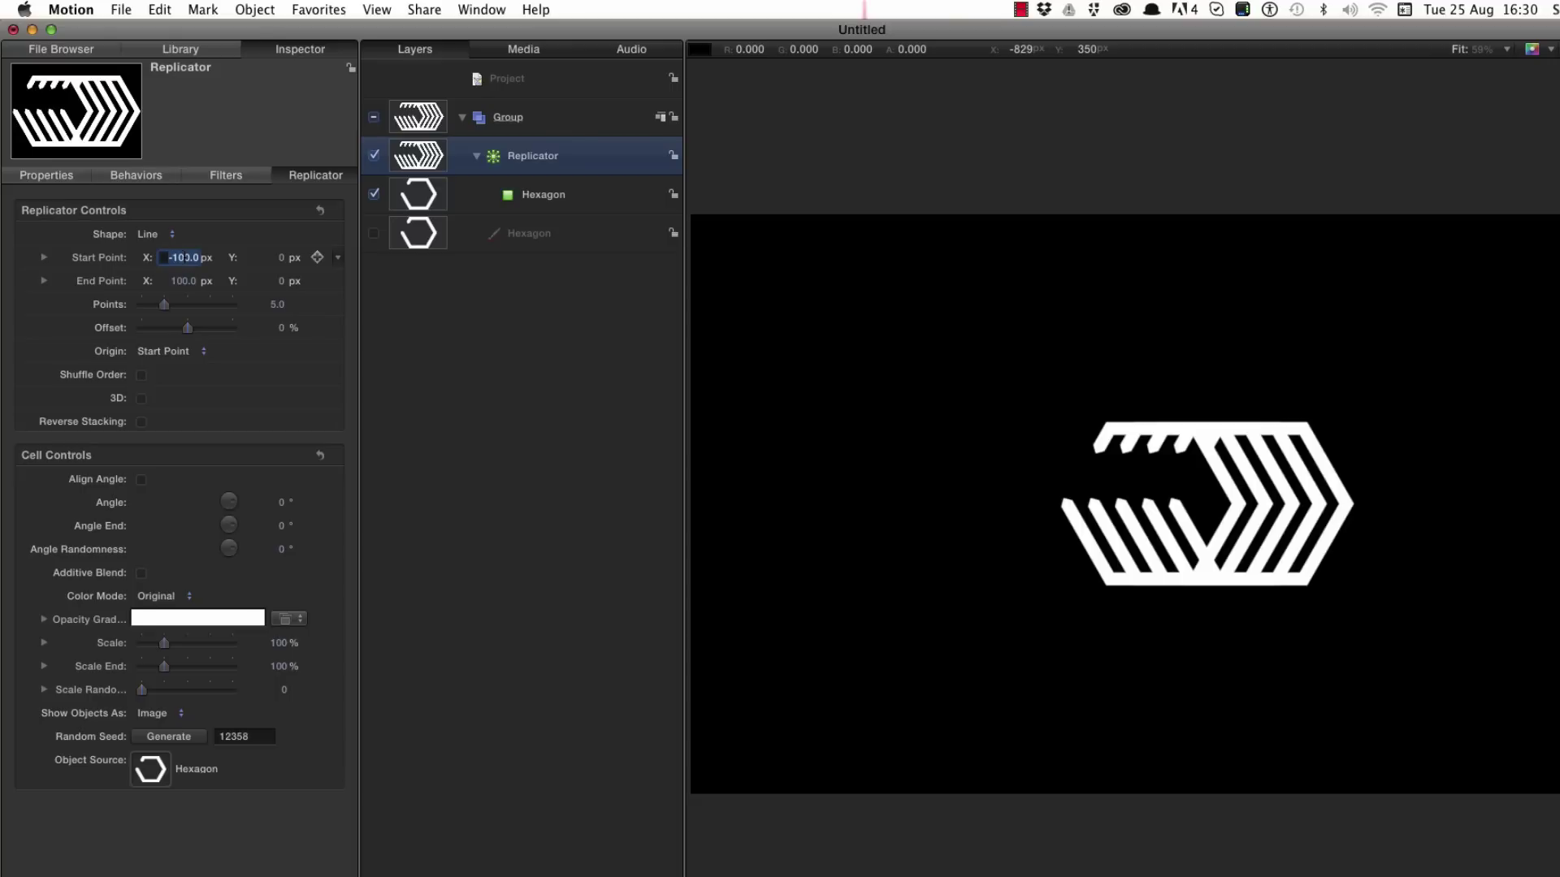
type("0")
key("Return")
double_click(165, 281)
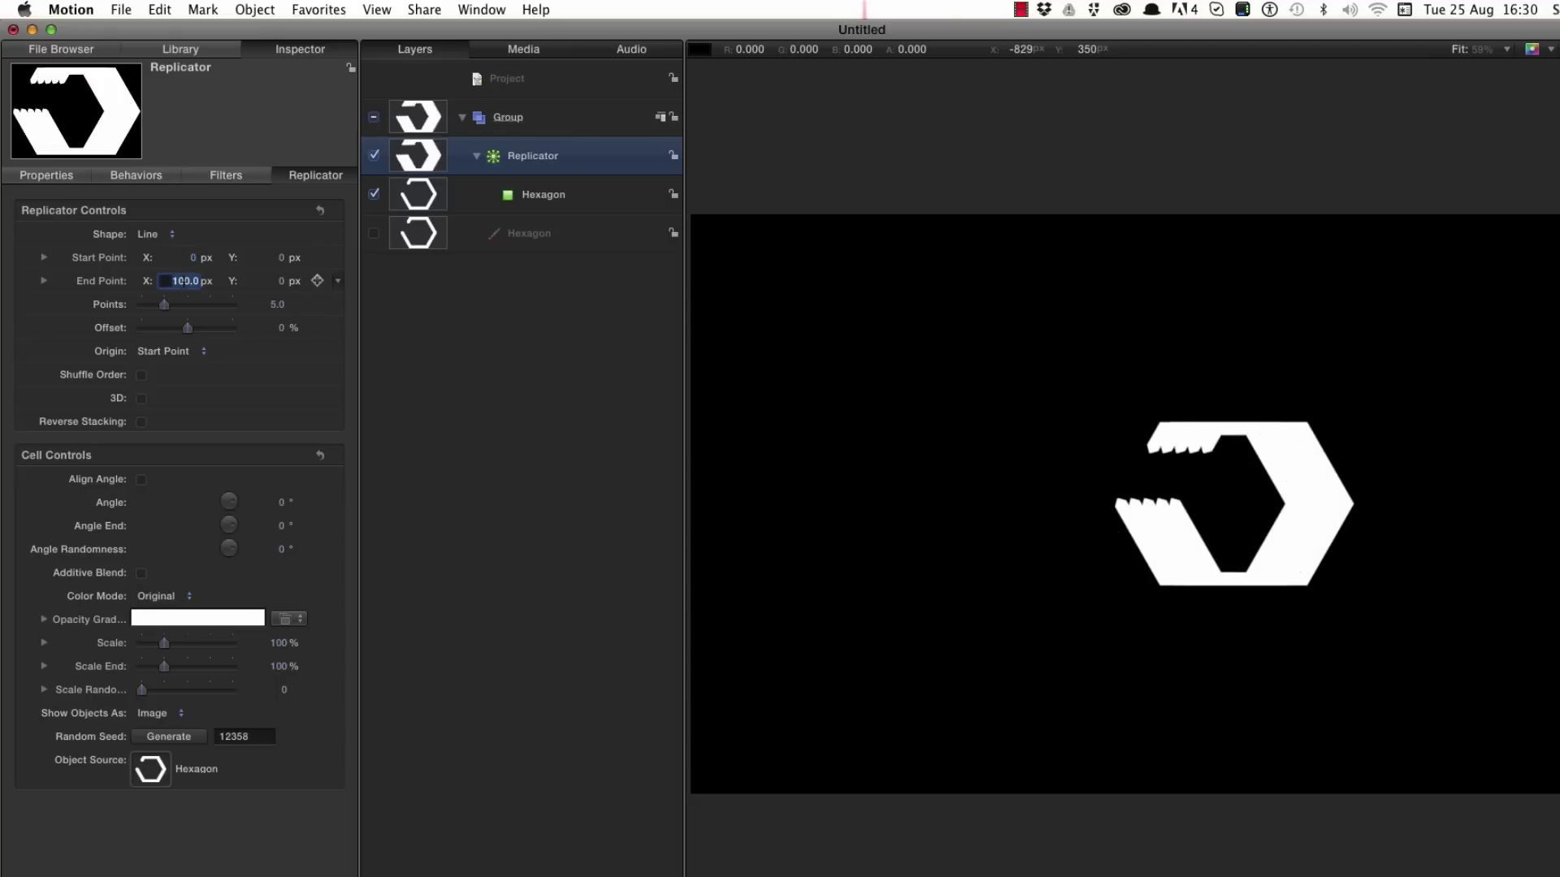
type("0")
key("Return")
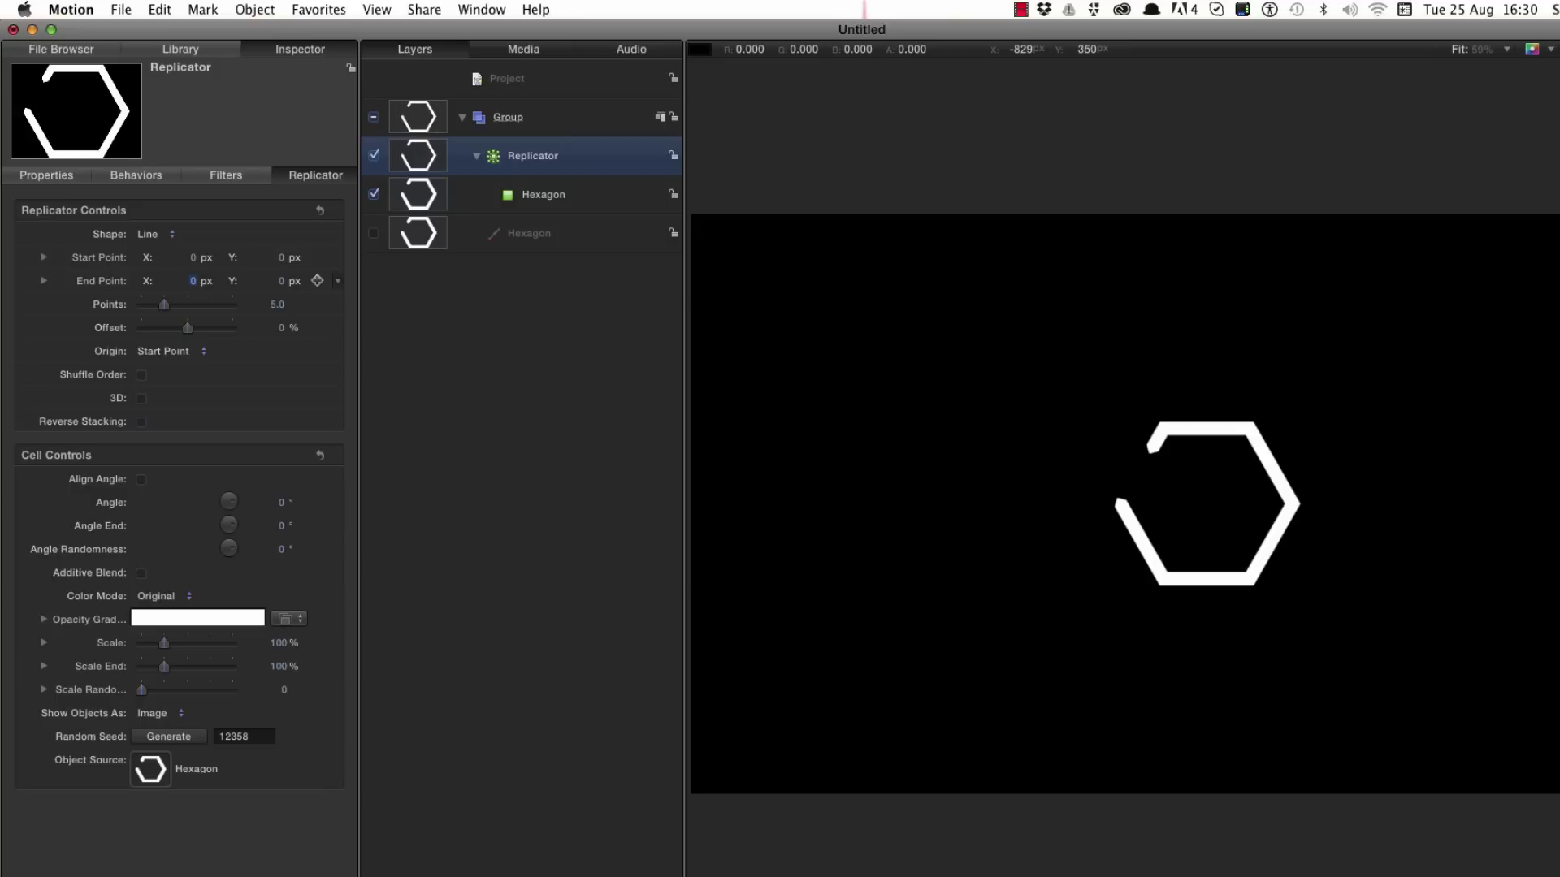
- Set the replicator cells' Scale to 150% and Scale End to 20%
double_click(277, 305)
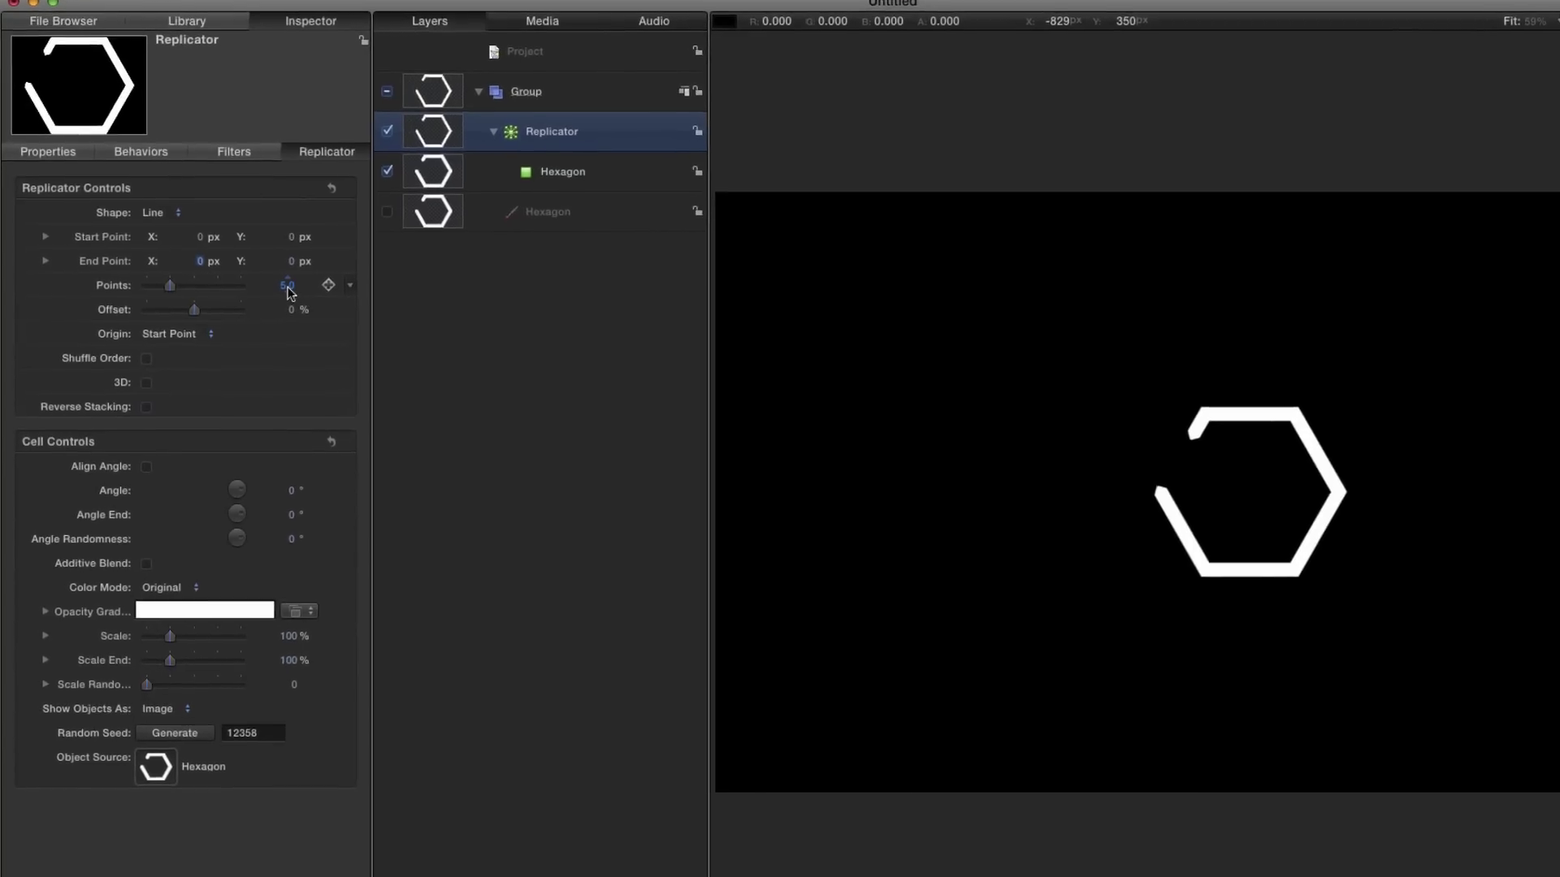
double_click(292, 635)
type("150")
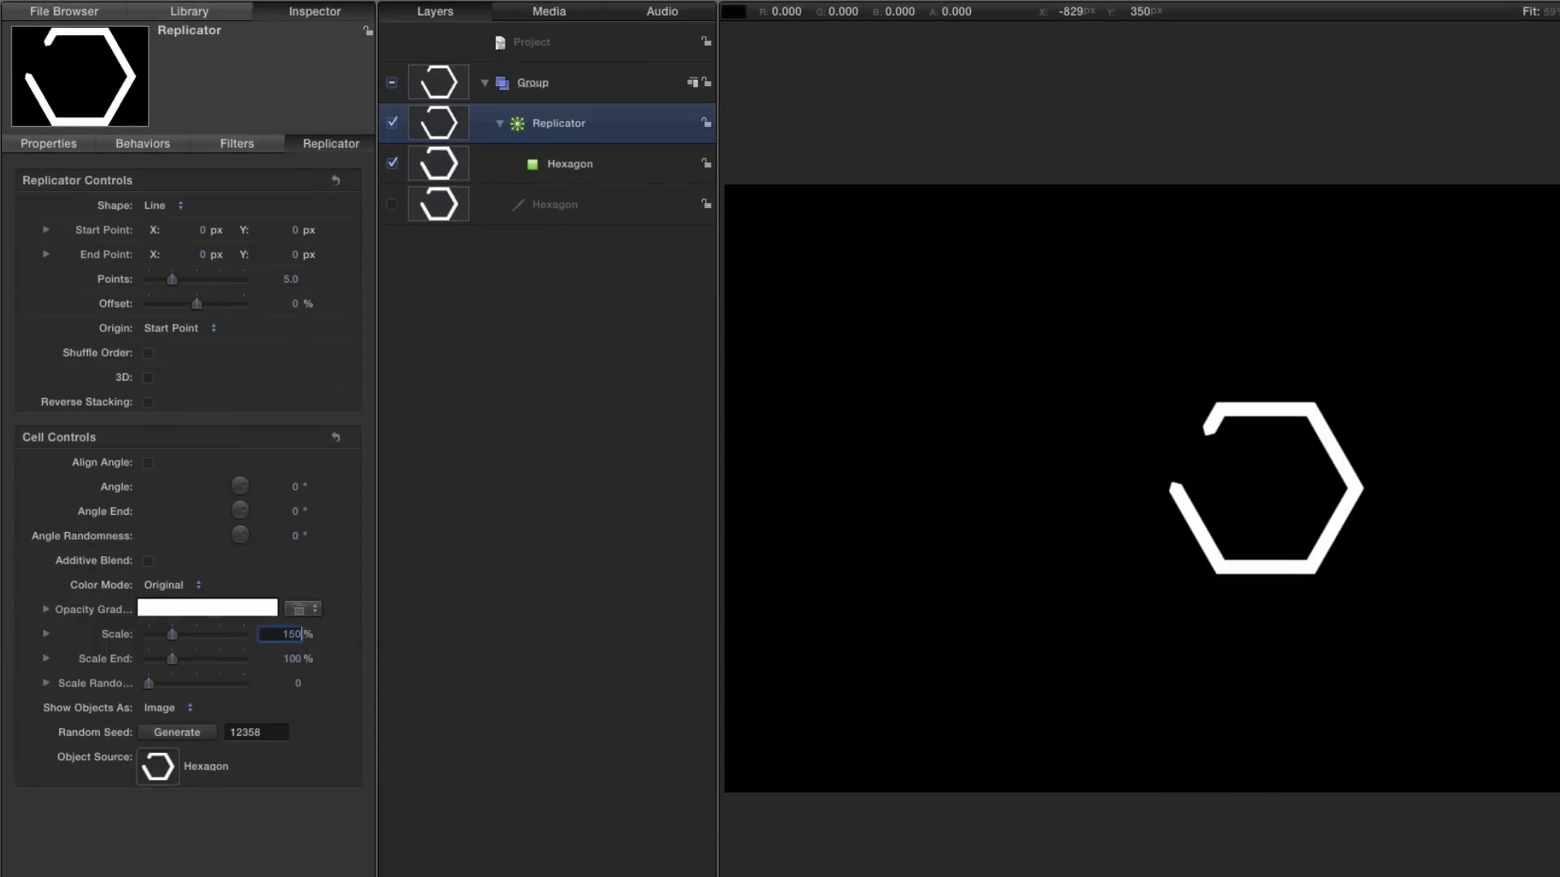
key("Return")
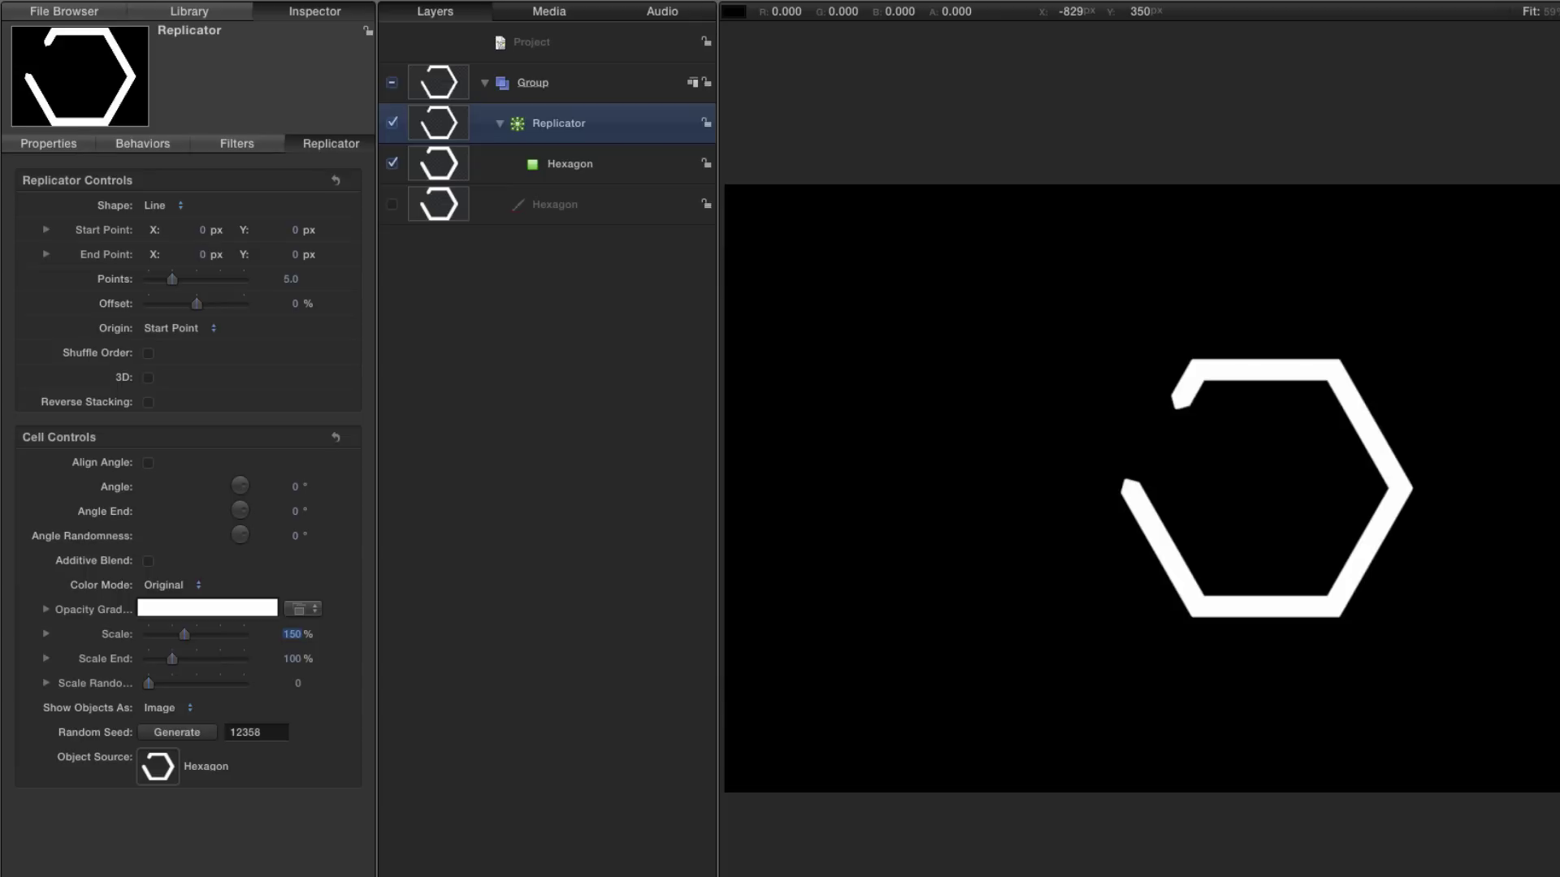
double_click(293, 659)
type("20")
key("Return")
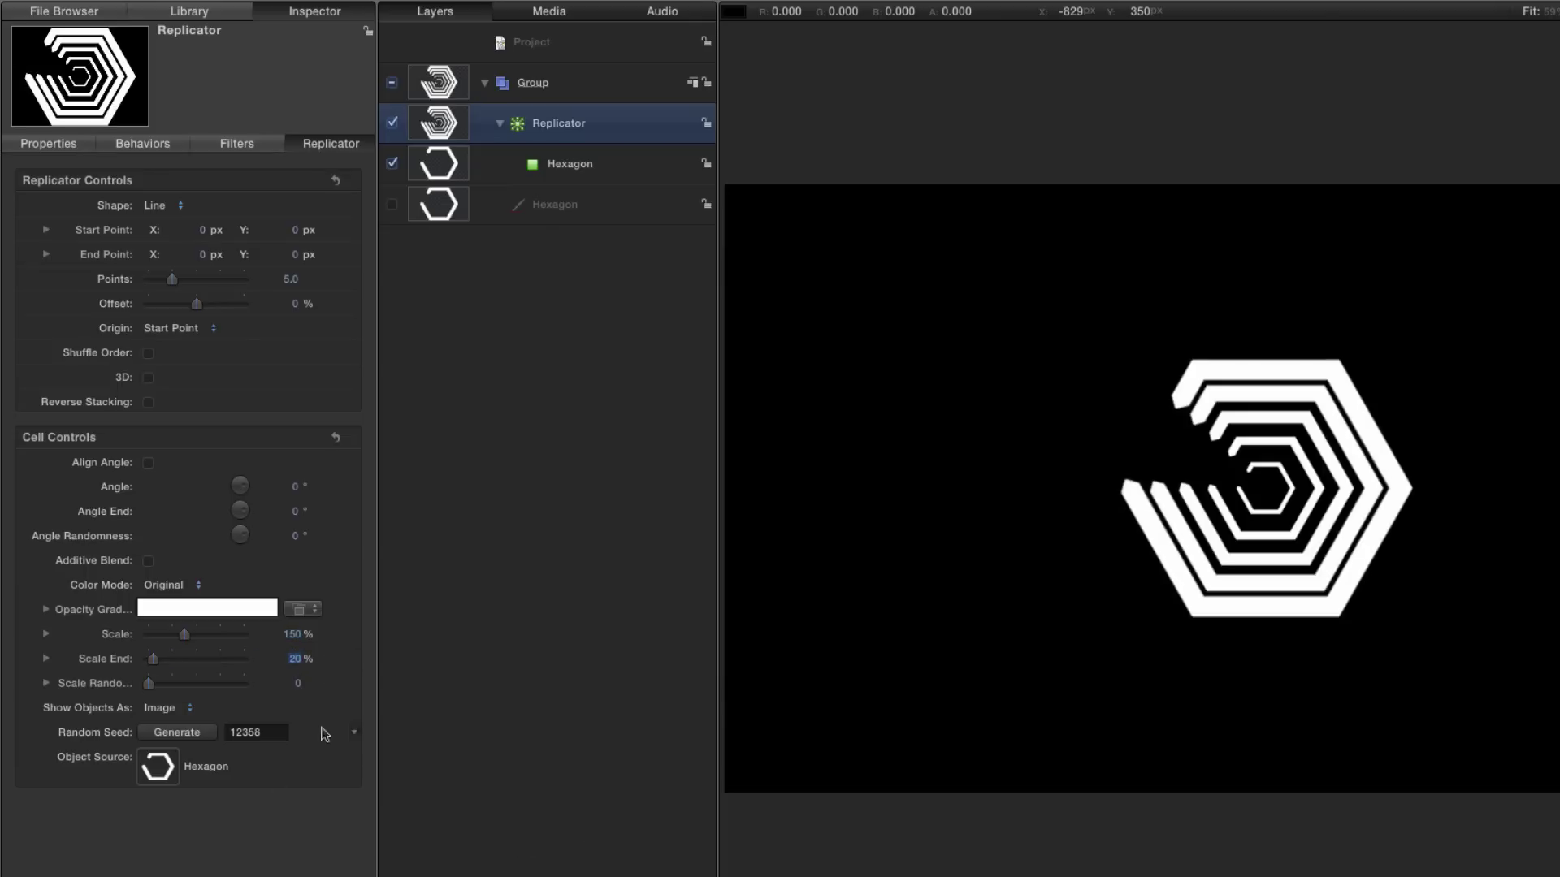
- Set the replicator's Scale Randomness to 20 and its Angle End to 240°
double_click(297, 683)
type("20")
key("Return")
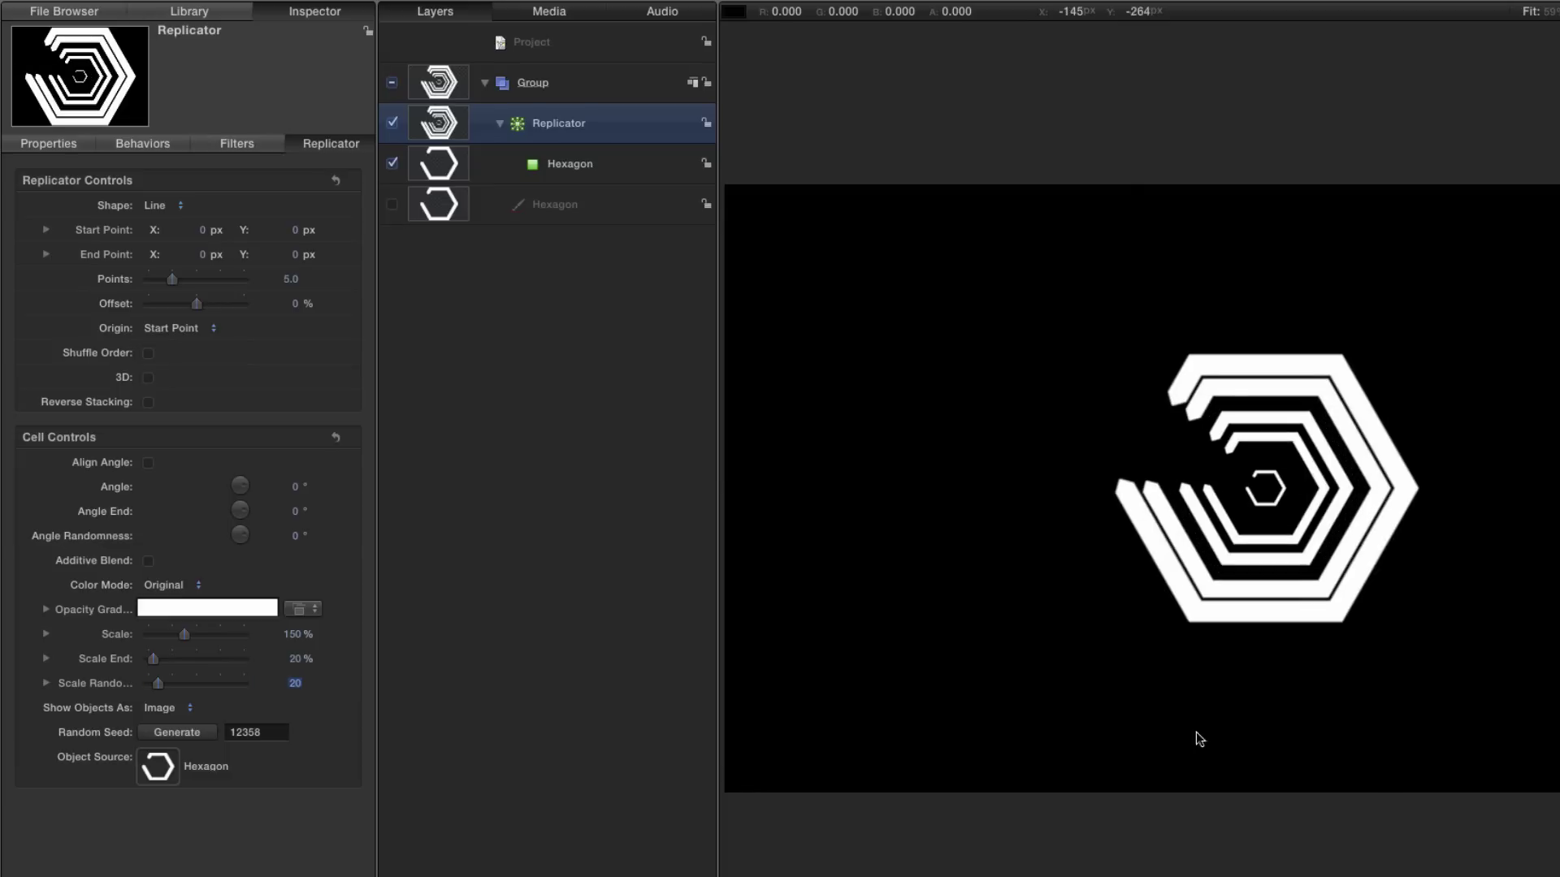
left_click(294, 511)
key("Return")
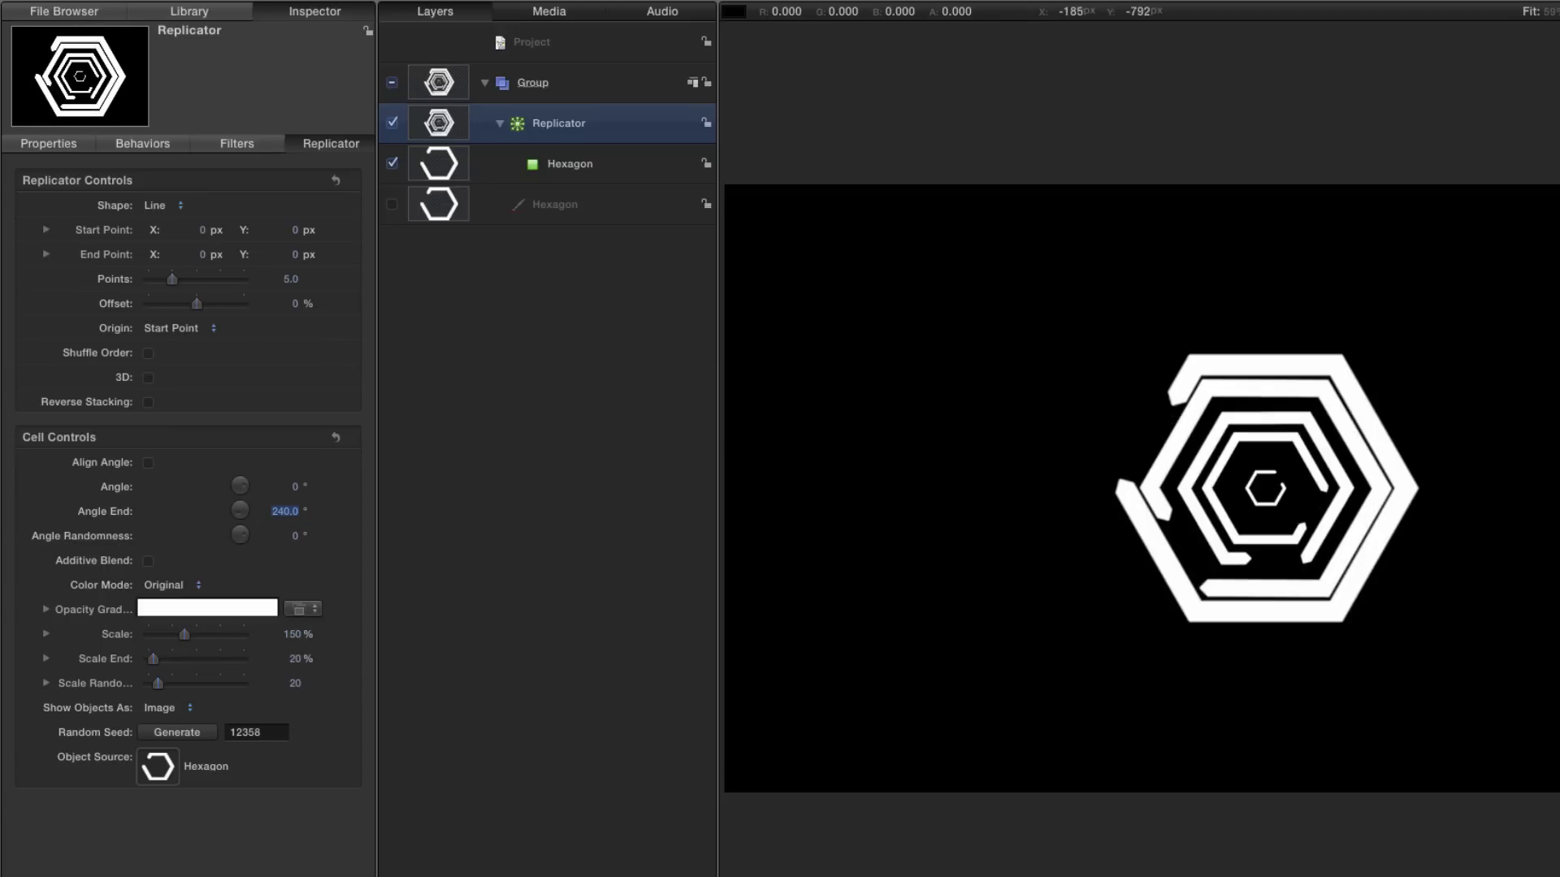
- Play back the animation of the nested, rotated hexagons and stop on a partly drawn frame
key("space")
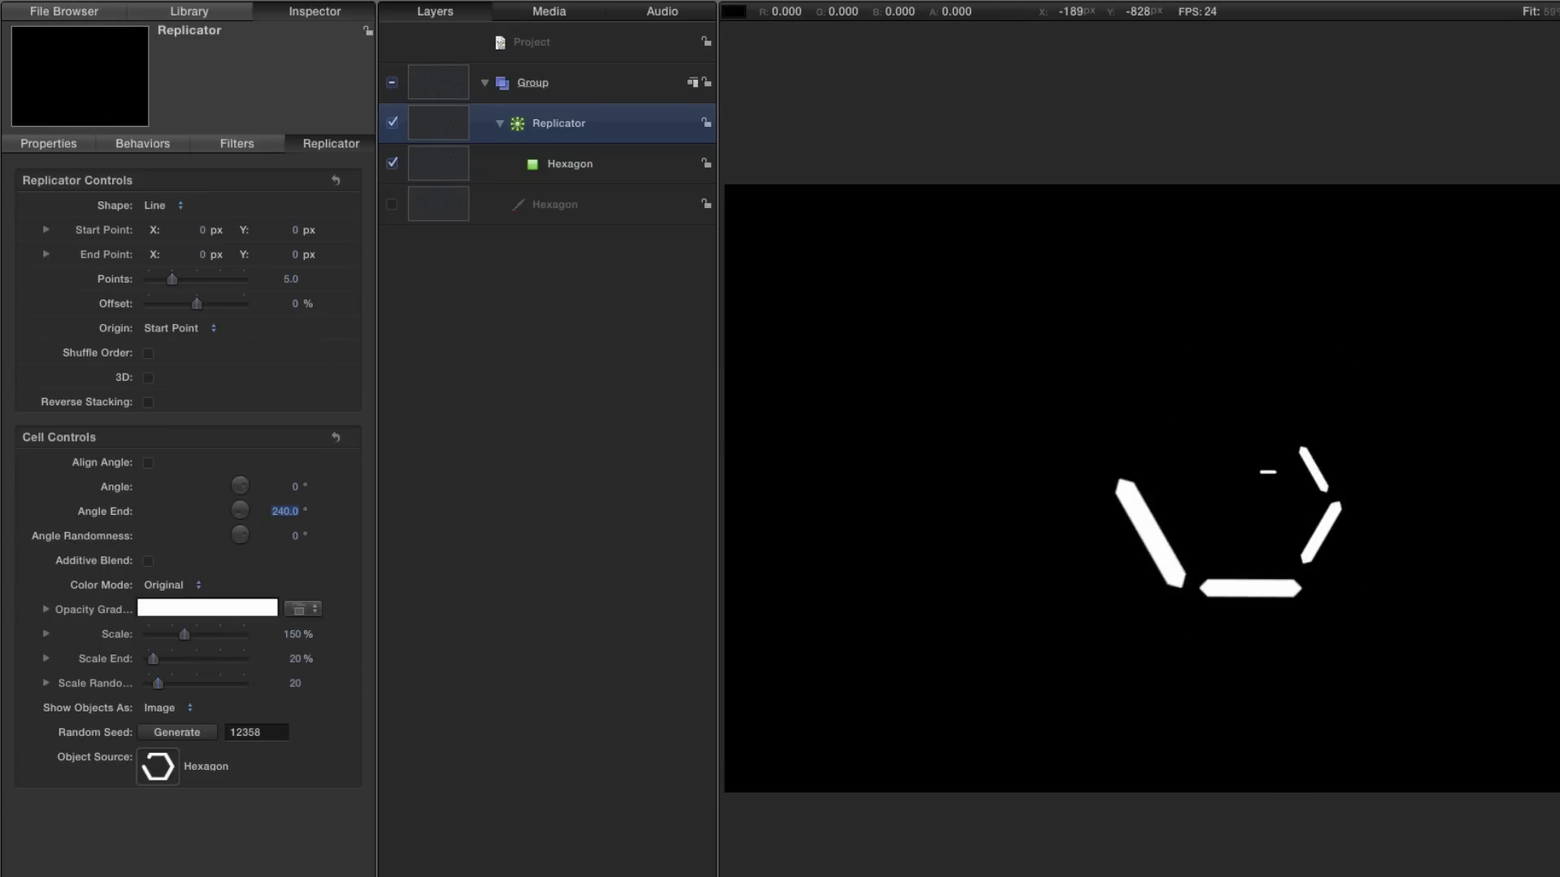
key("space")
key("space")
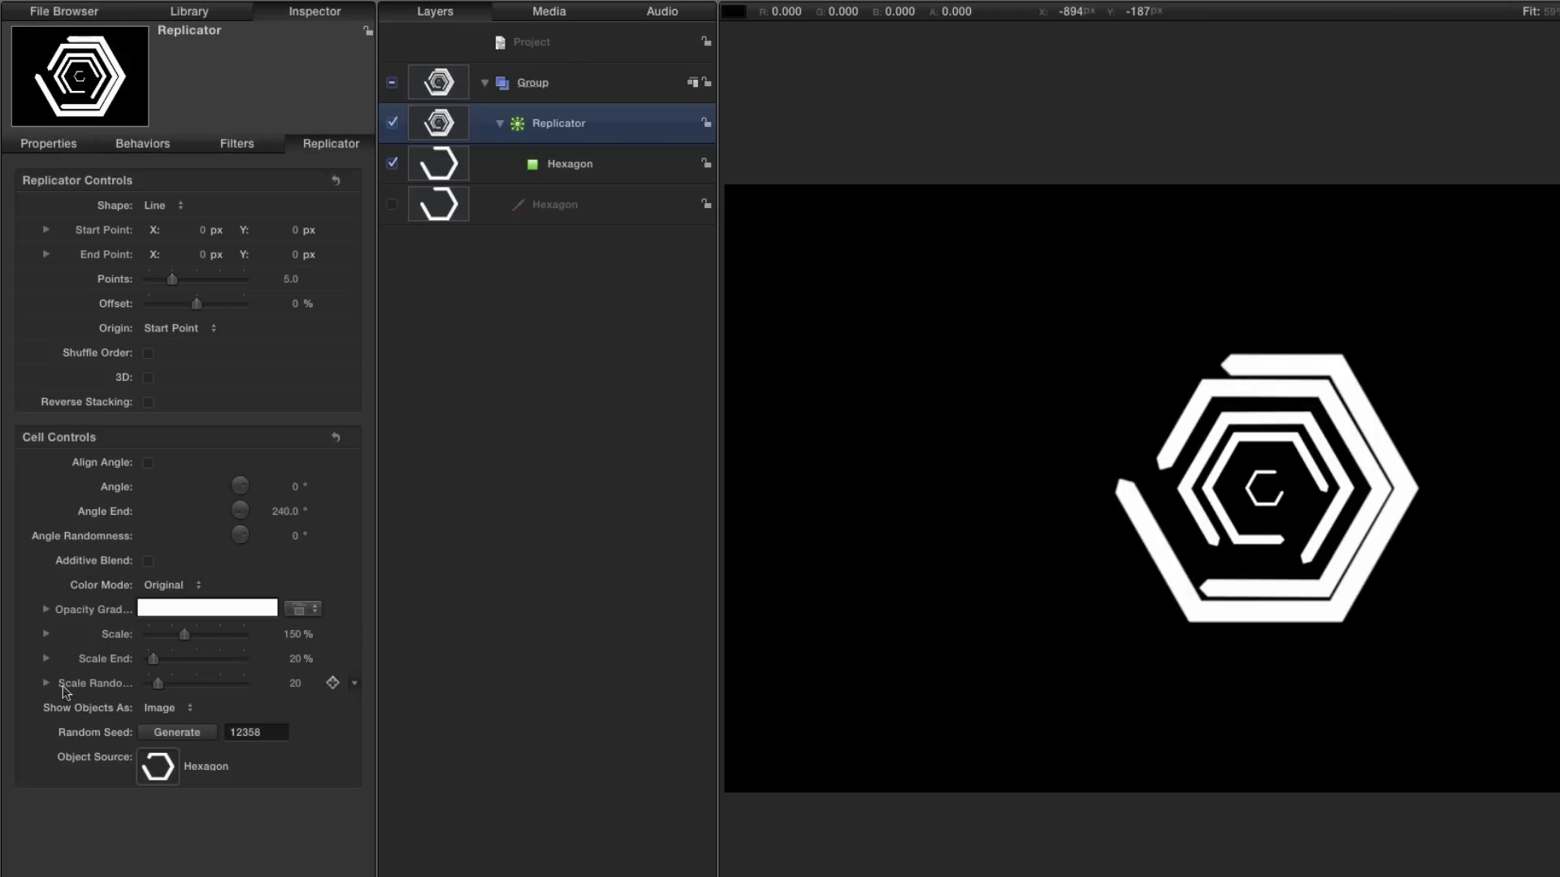
- Generate new random seeds for the replicator to vary the sizes of the nested hexagons
left_click(182, 730)
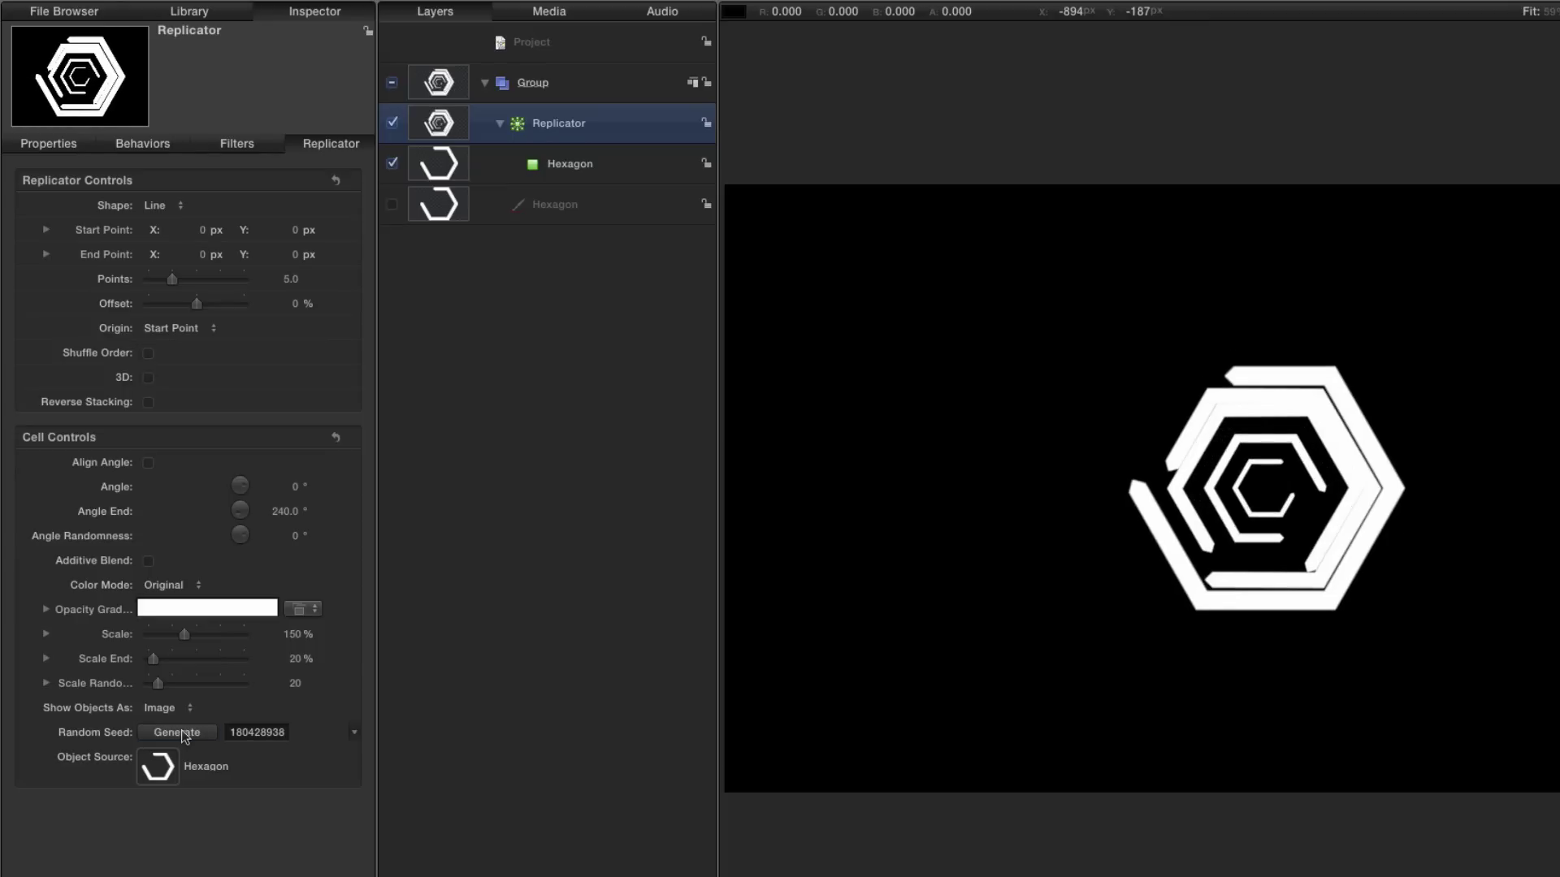
left_click(182, 730)
left_click(182, 732)
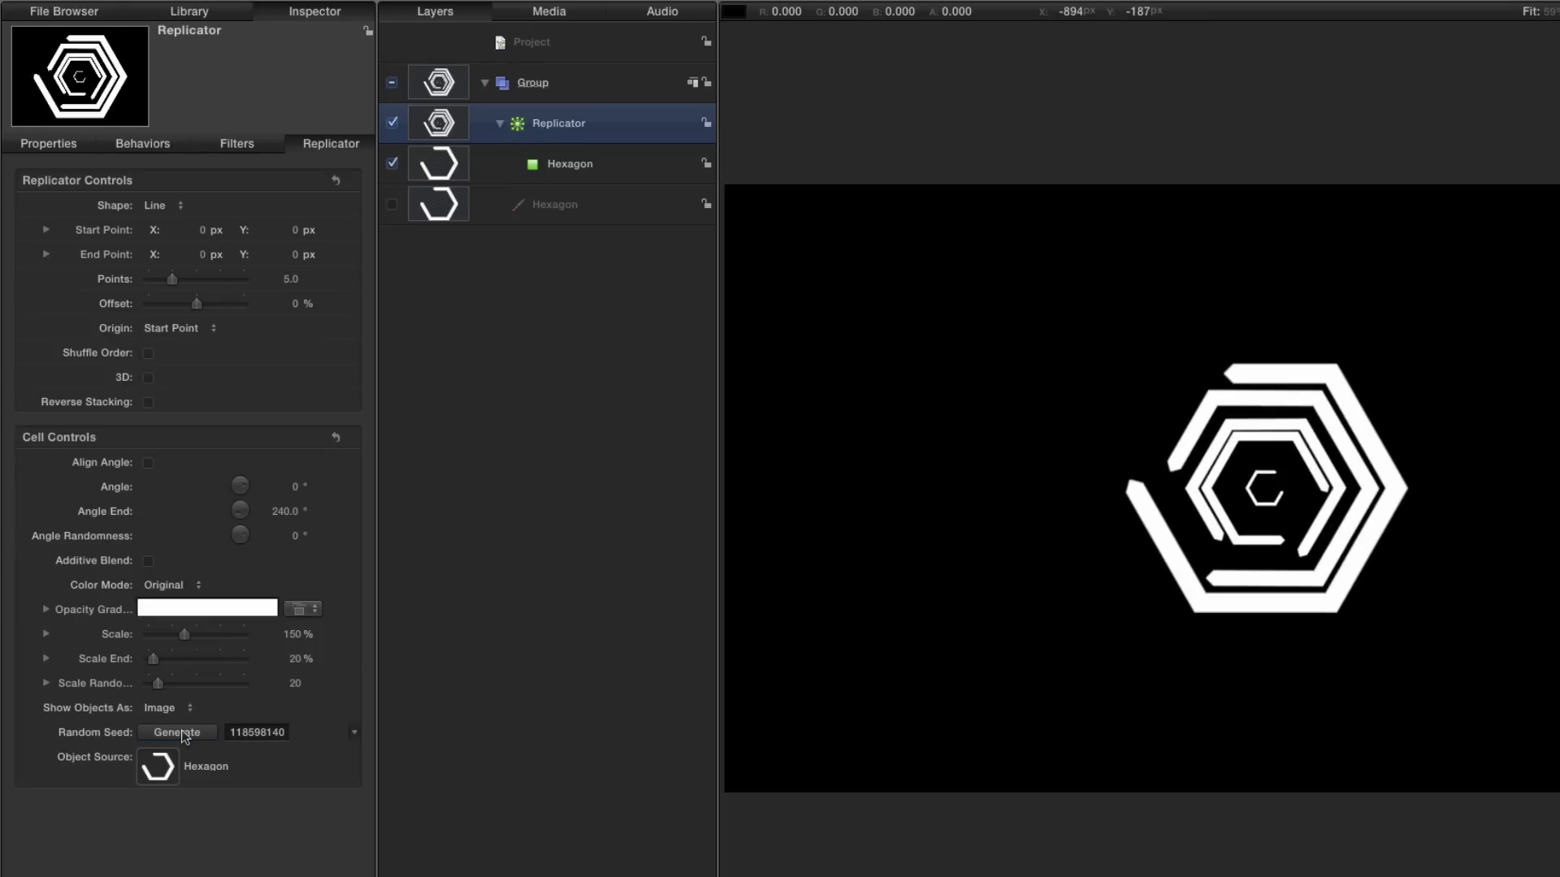
- Generate another random seed for the replicator and colour its cells Over Pattern with the Beach Front gradient
left_click(182, 733)
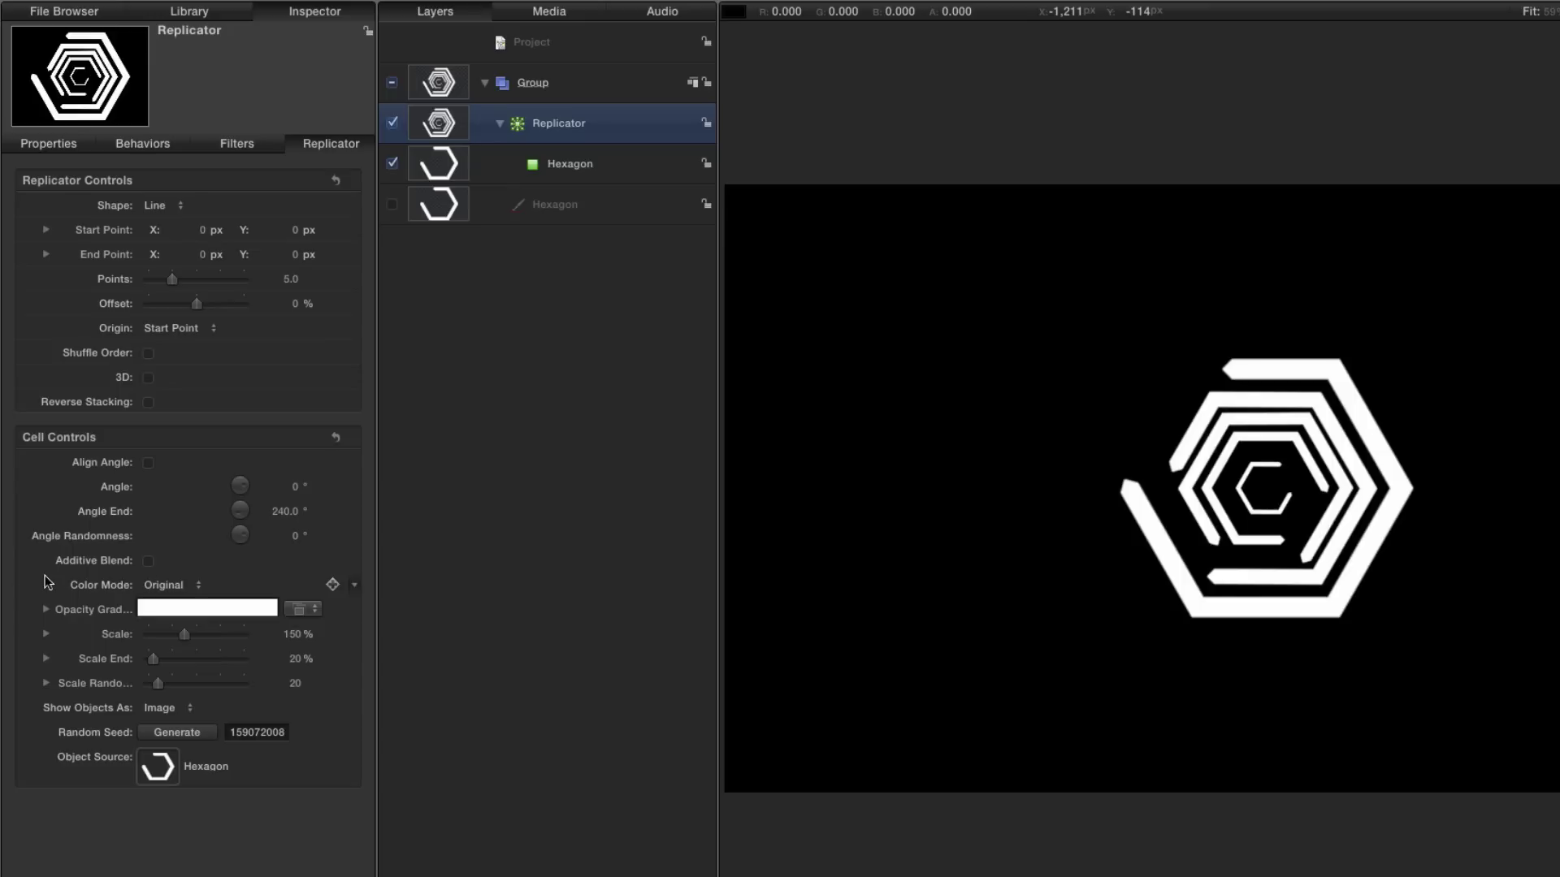
left_click(149, 582)
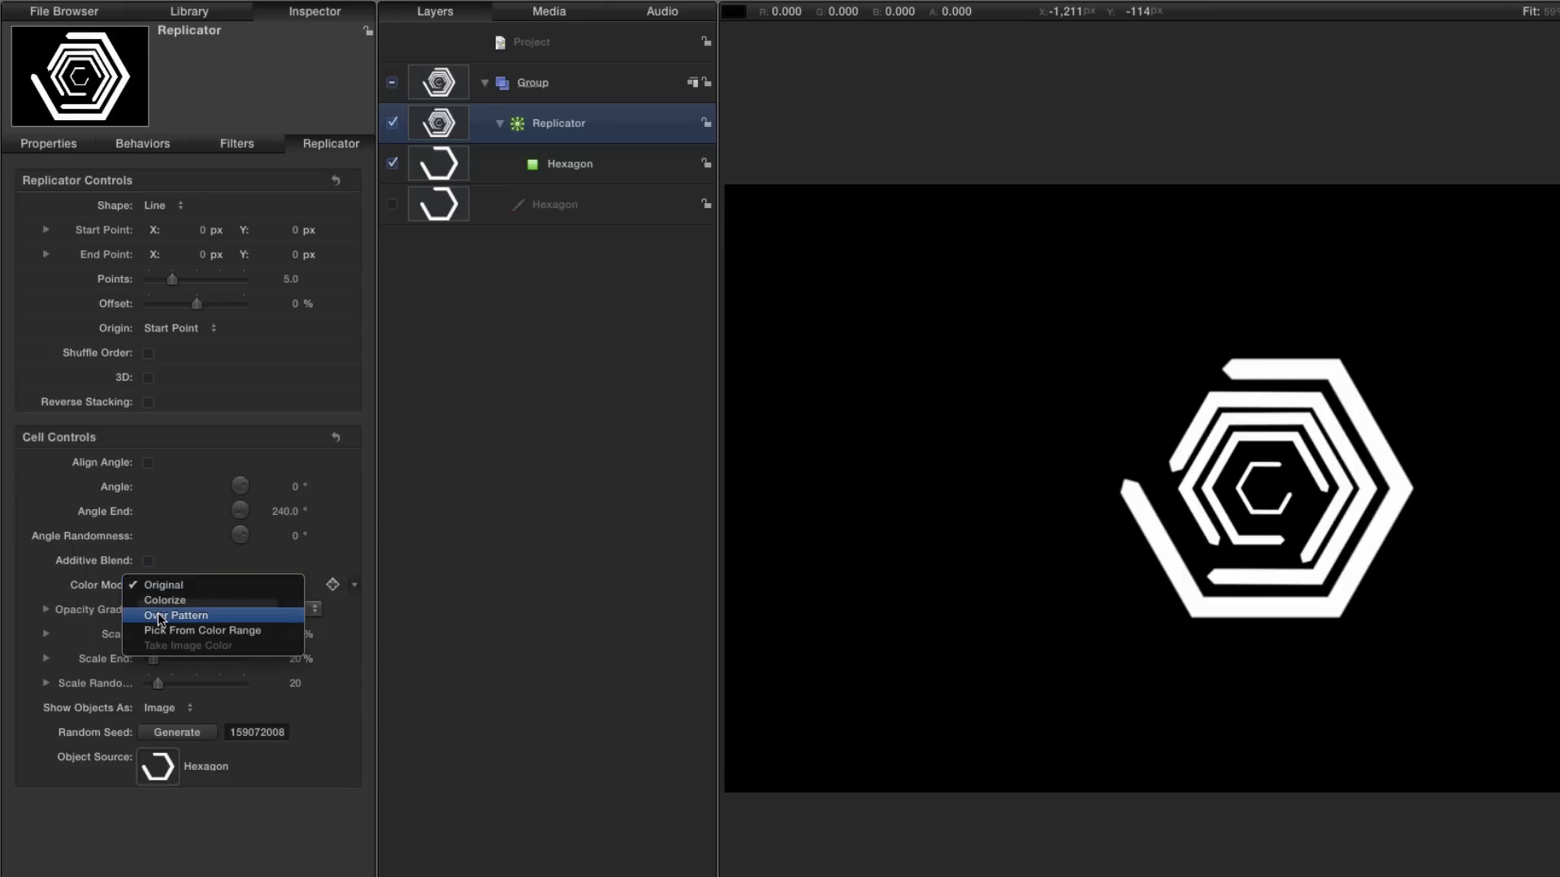
left_click(160, 616)
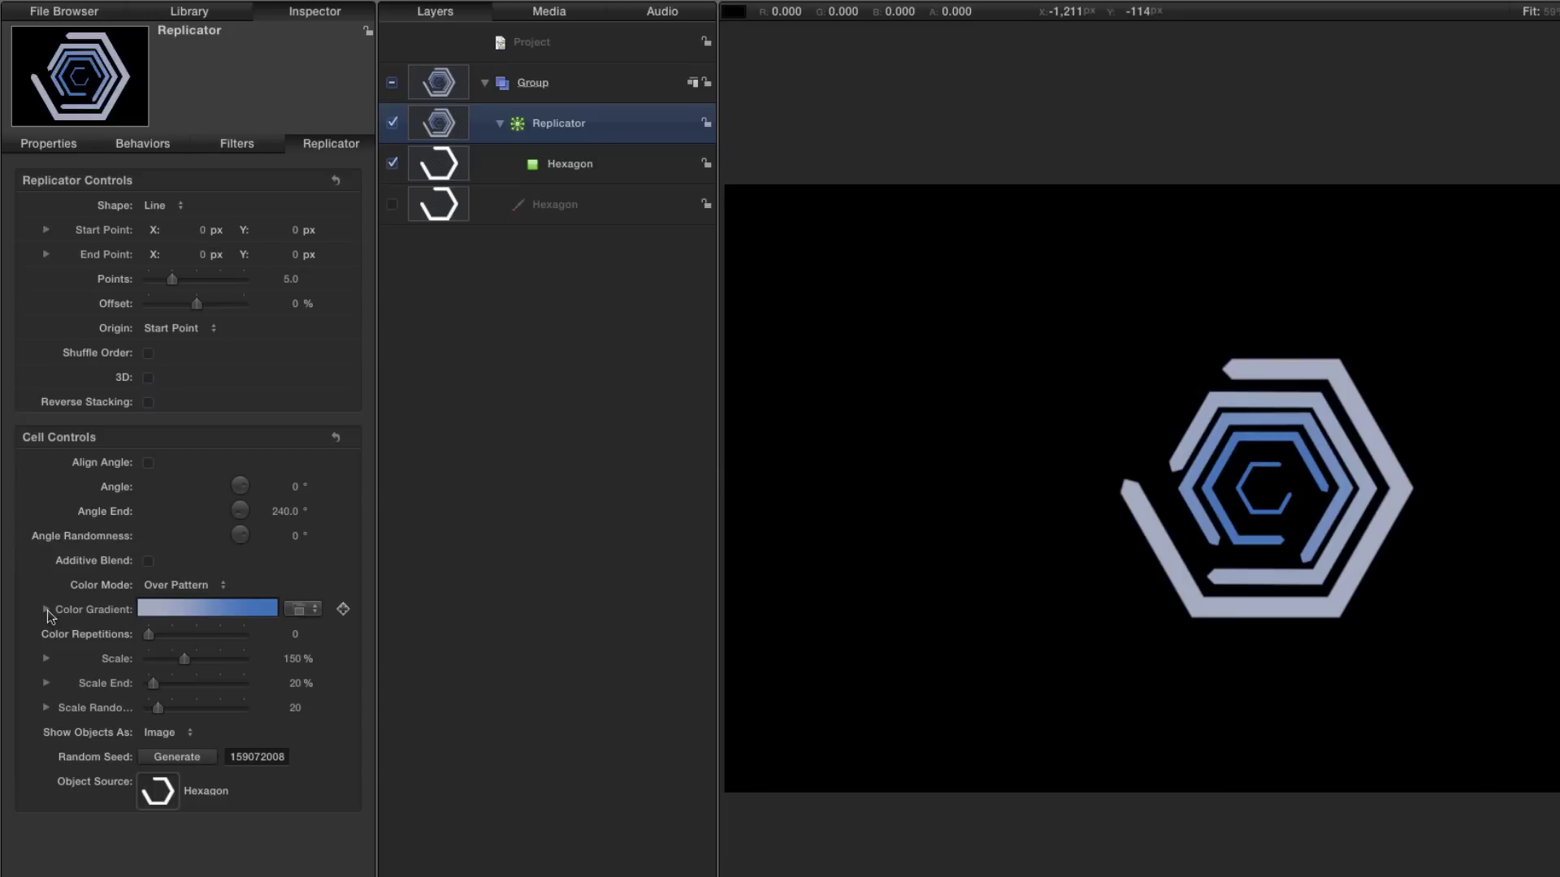
left_click(300, 611)
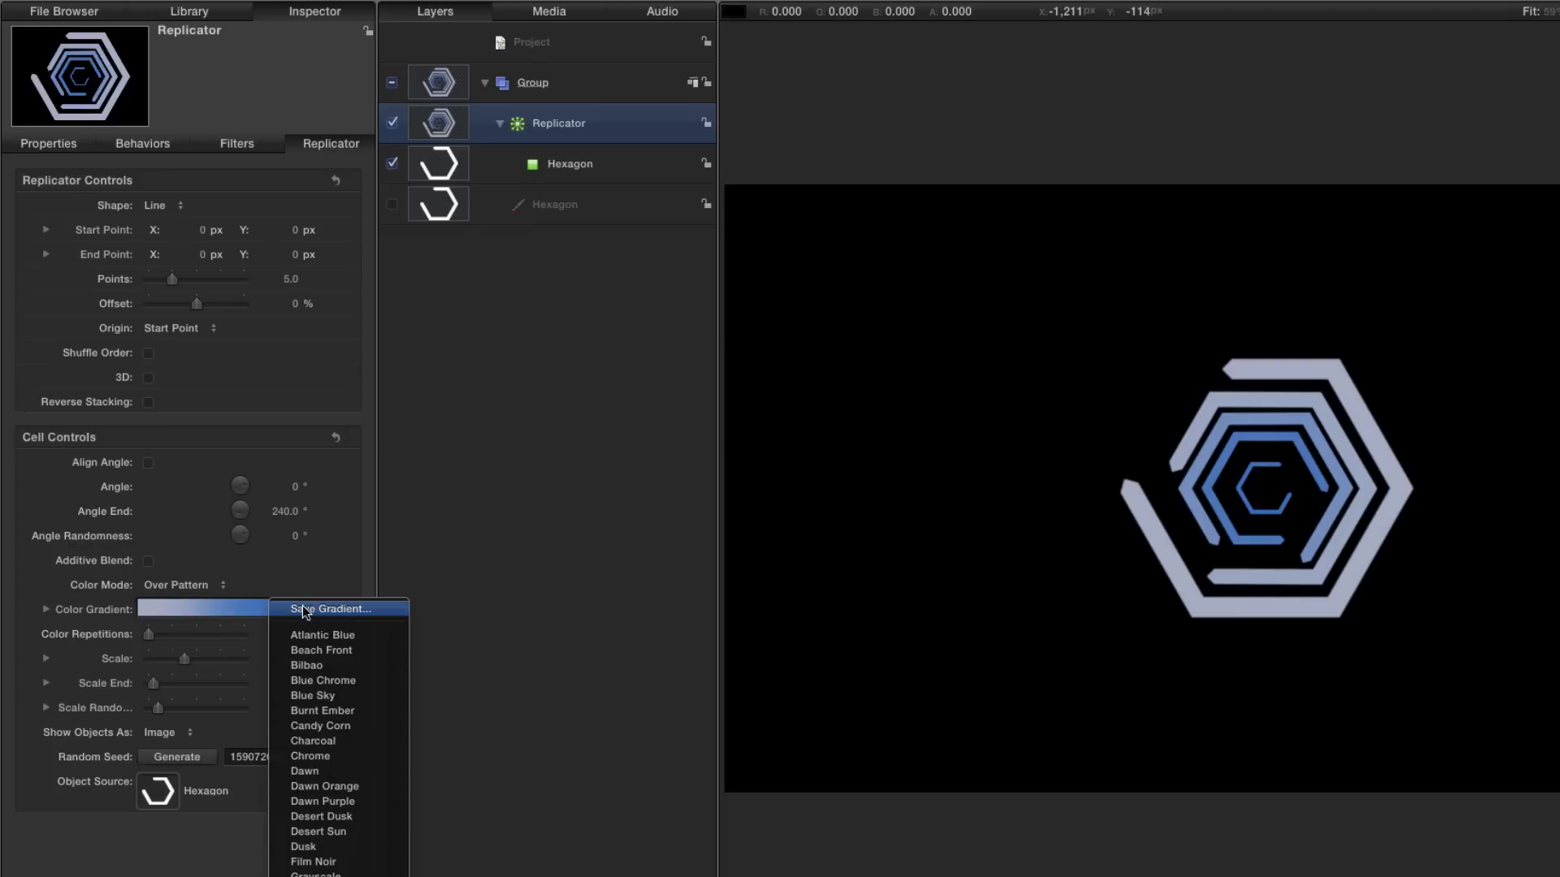
left_click(321, 651)
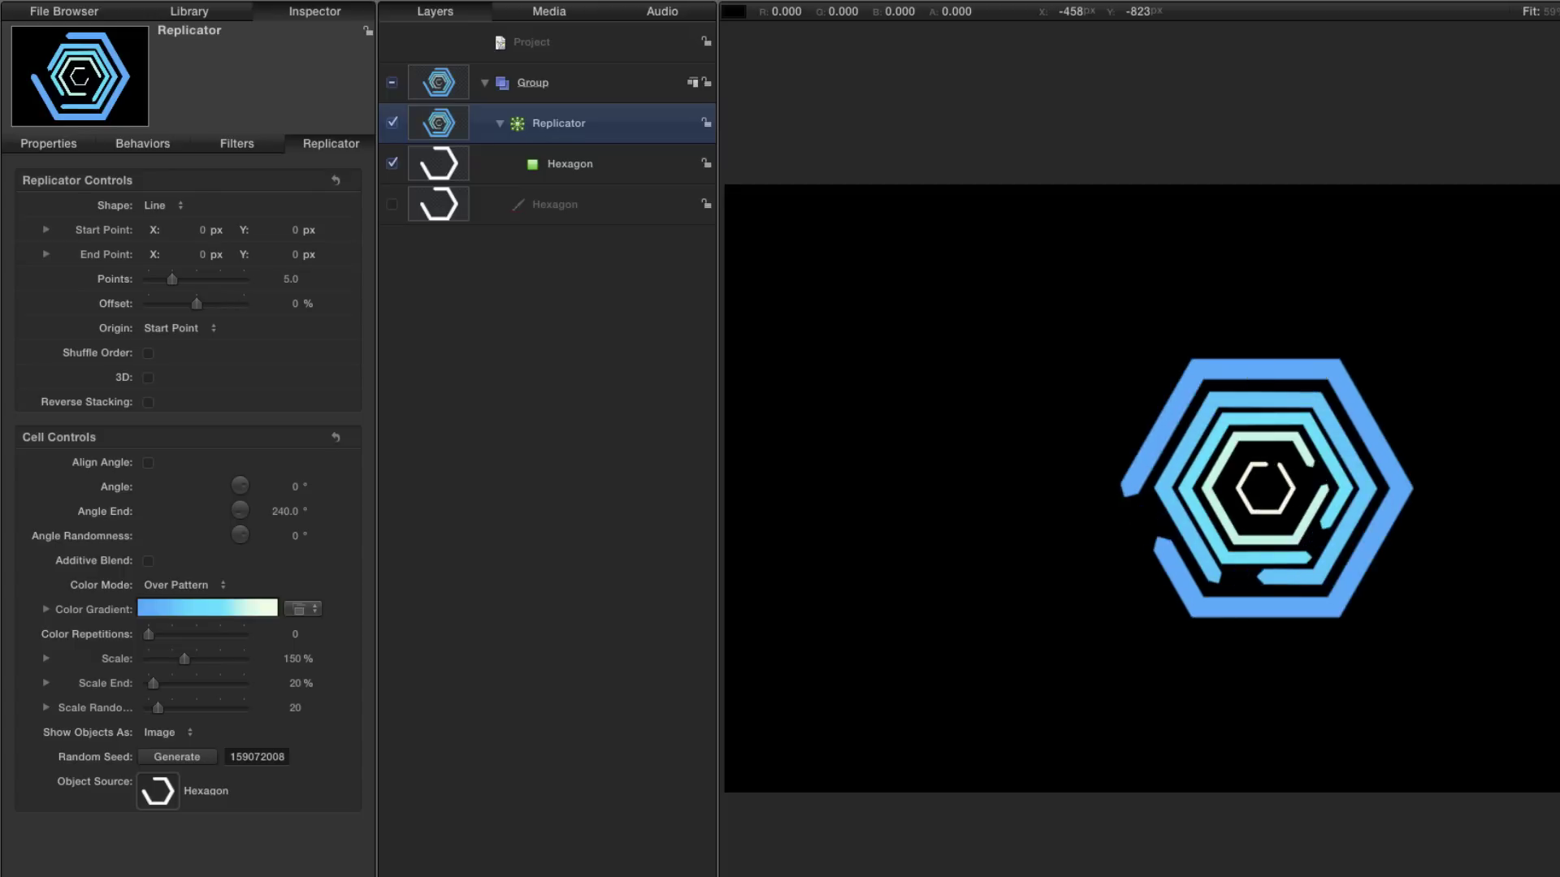
left_click(46, 609)
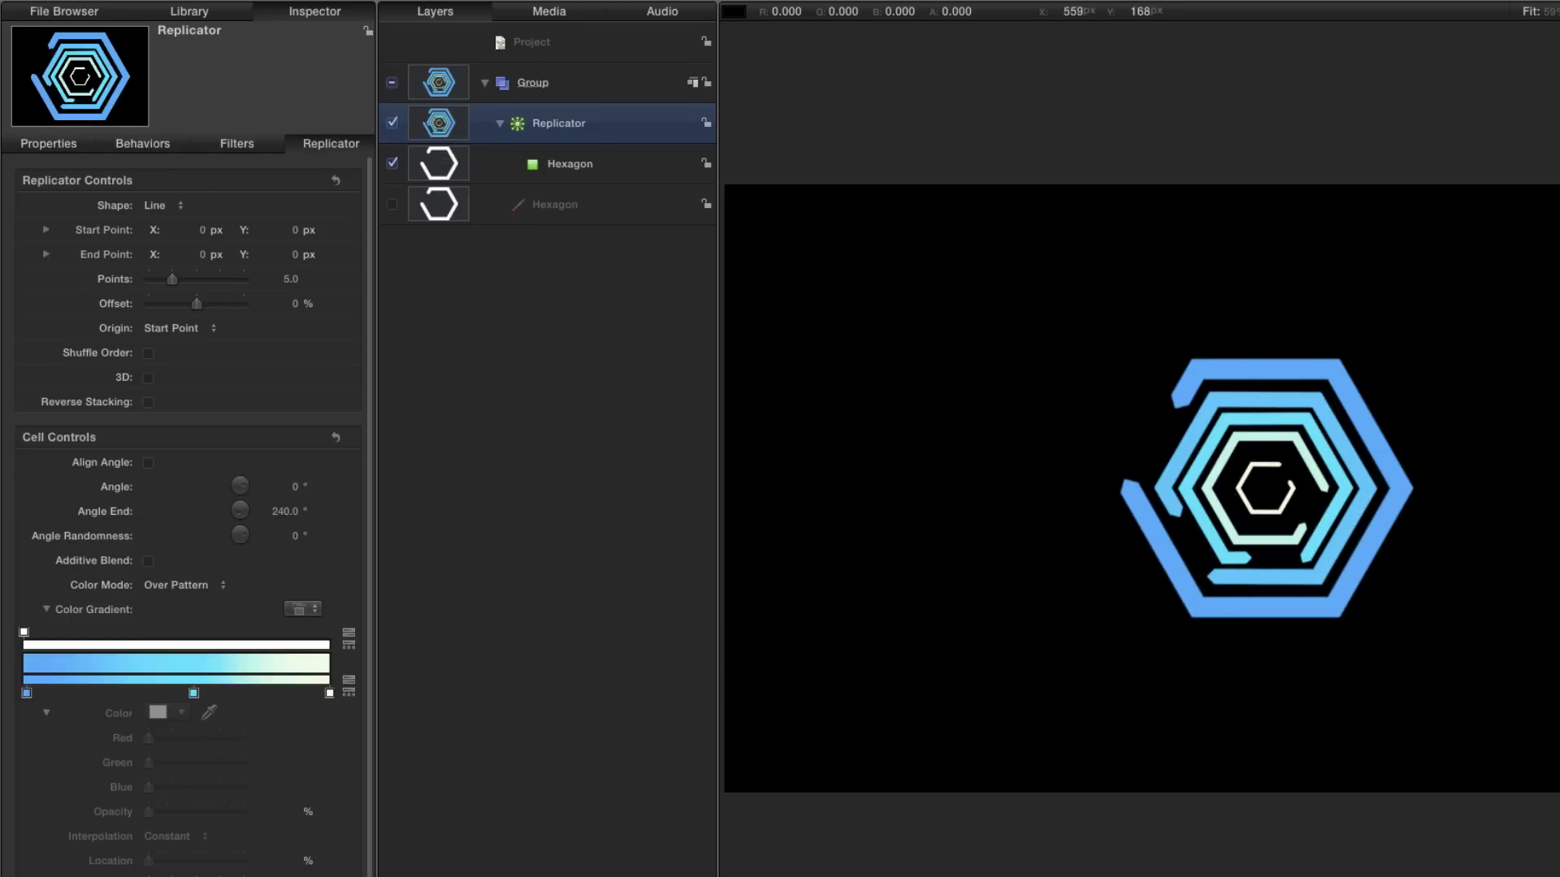
- Move the hidden source hexagon out of the replicator's group into a new group above it named Geometry
left_click(435, 213)
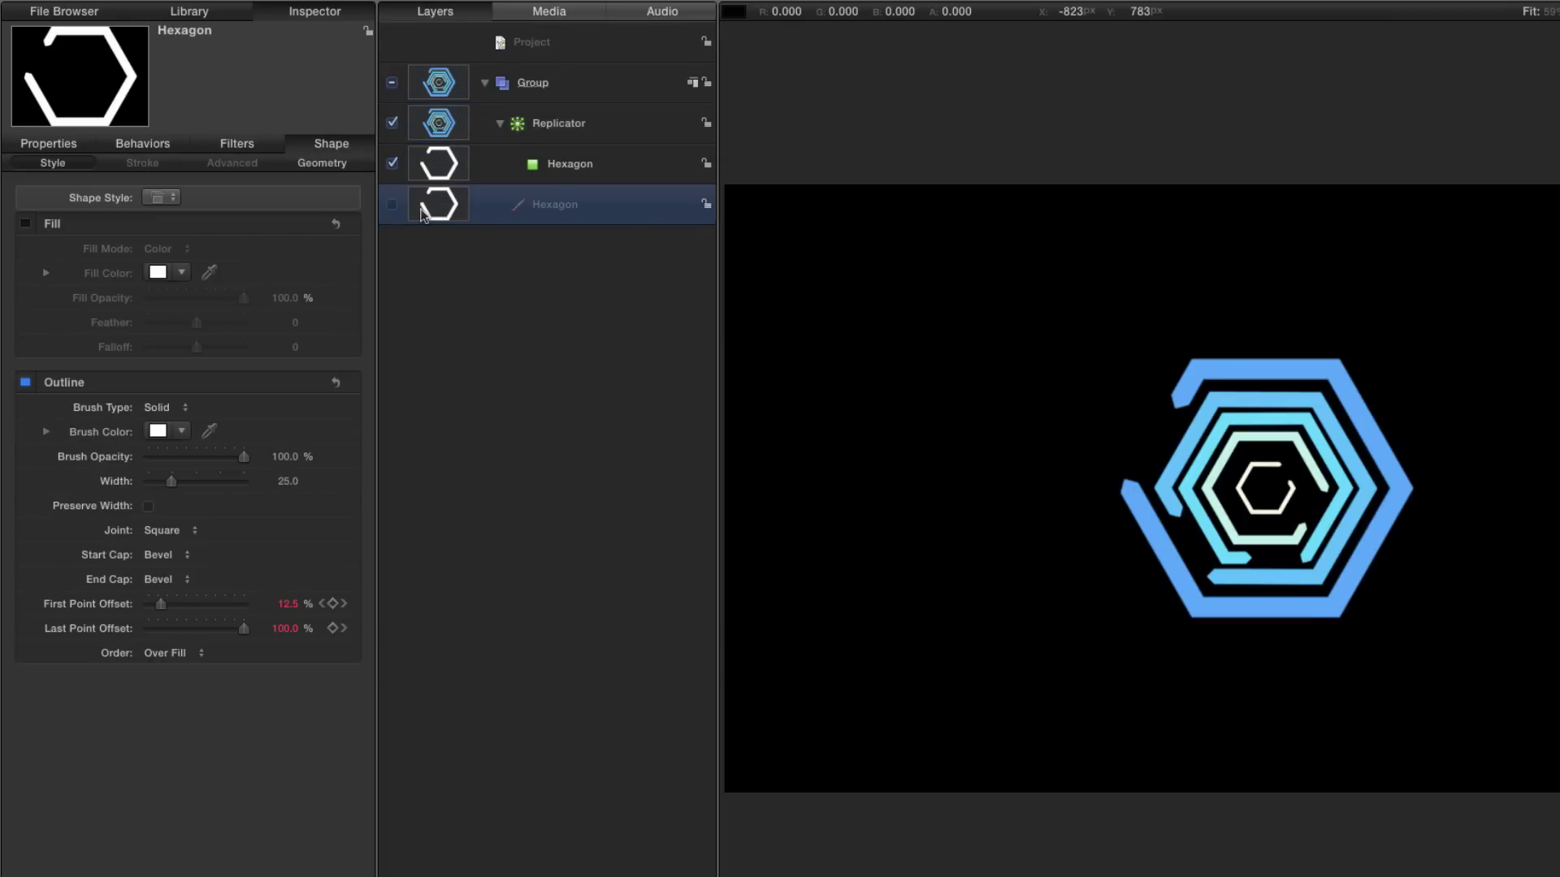
left_click_drag(423, 212, 479, 65)
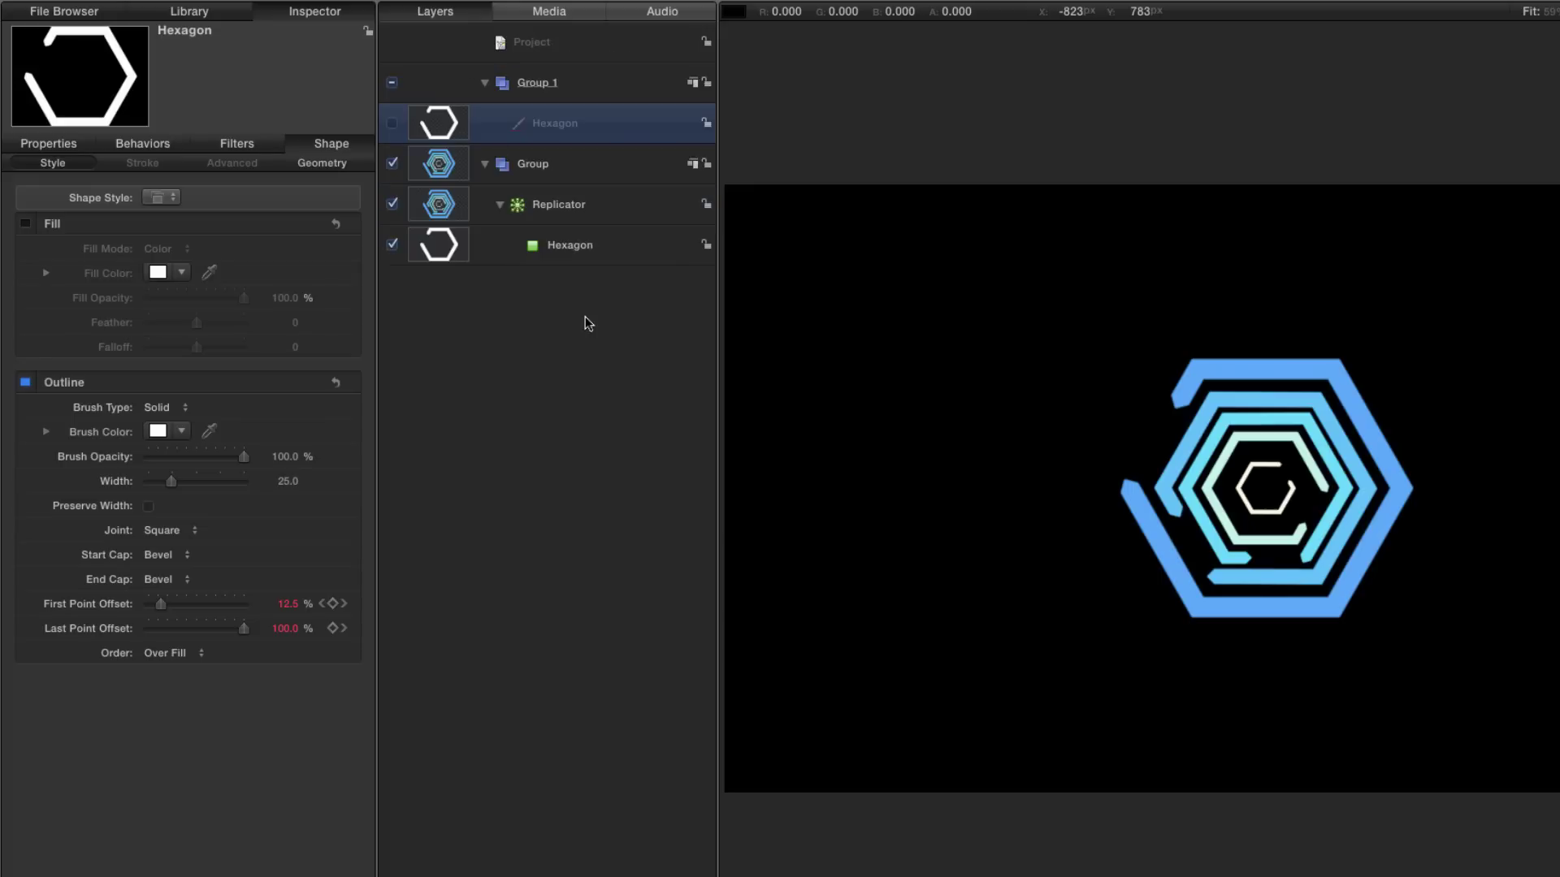
double_click(540, 82)
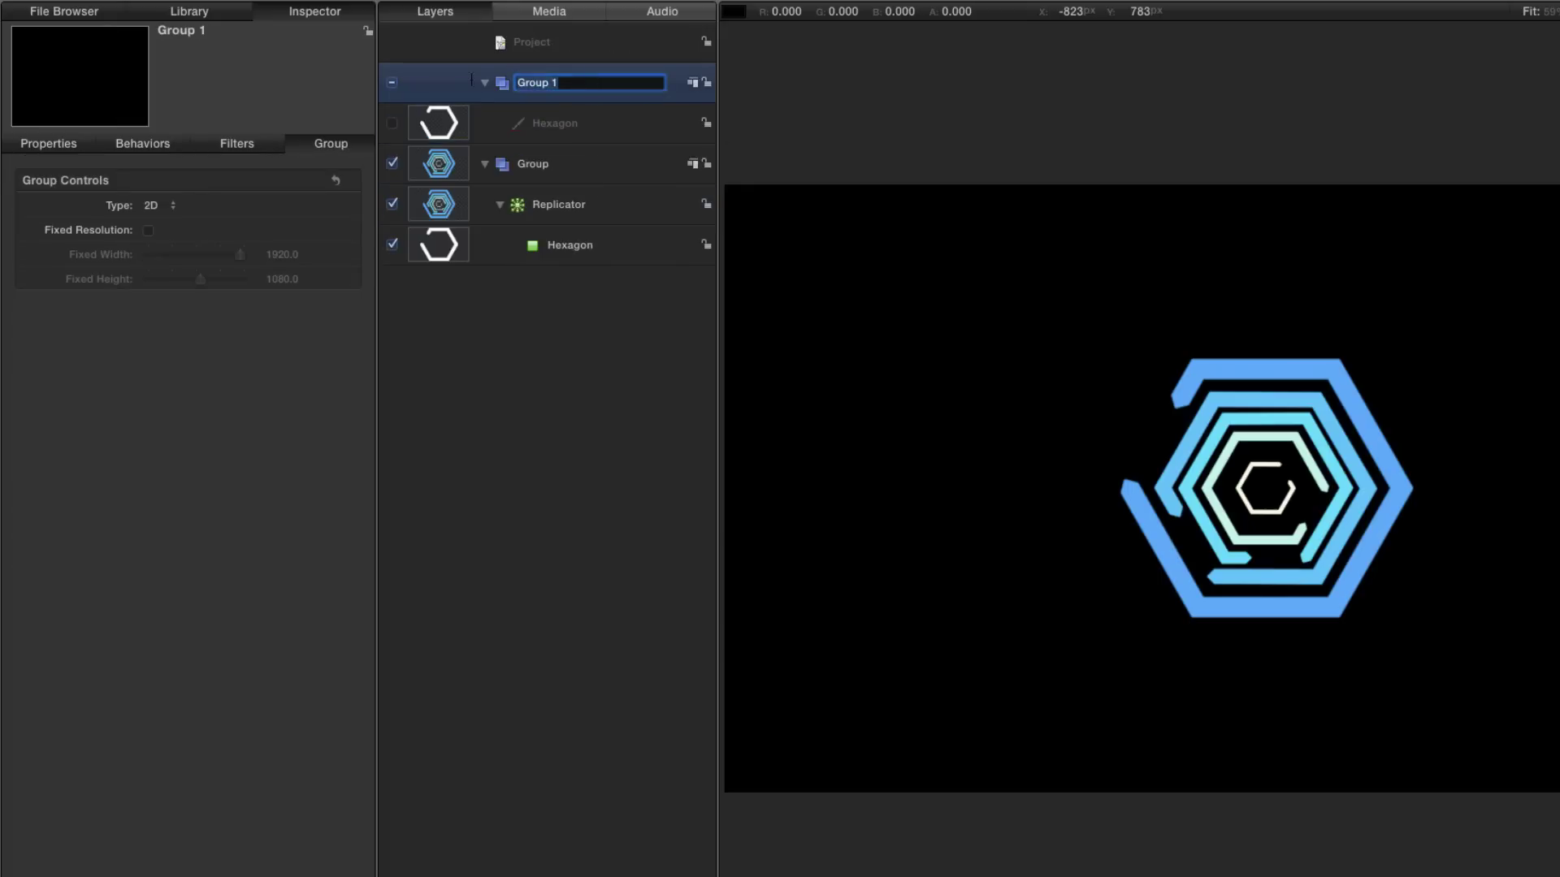
type("Ge")
key("Return")
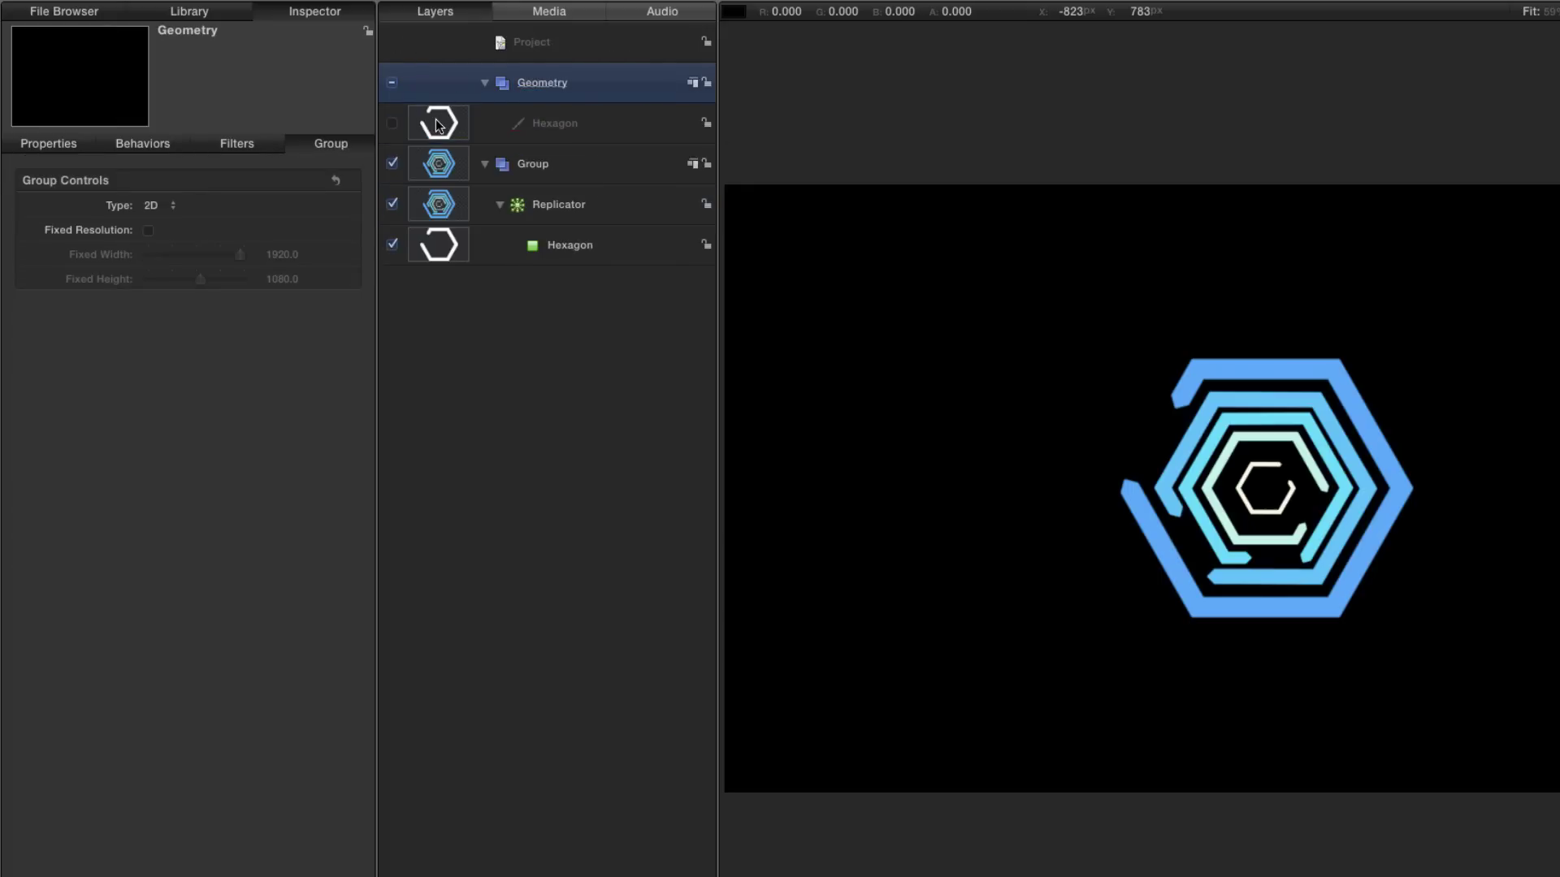
- Duplicate the hexagon in the Geometry group and rename the copy Hexagon Thin
left_click(435, 122)
right_click(435, 122)
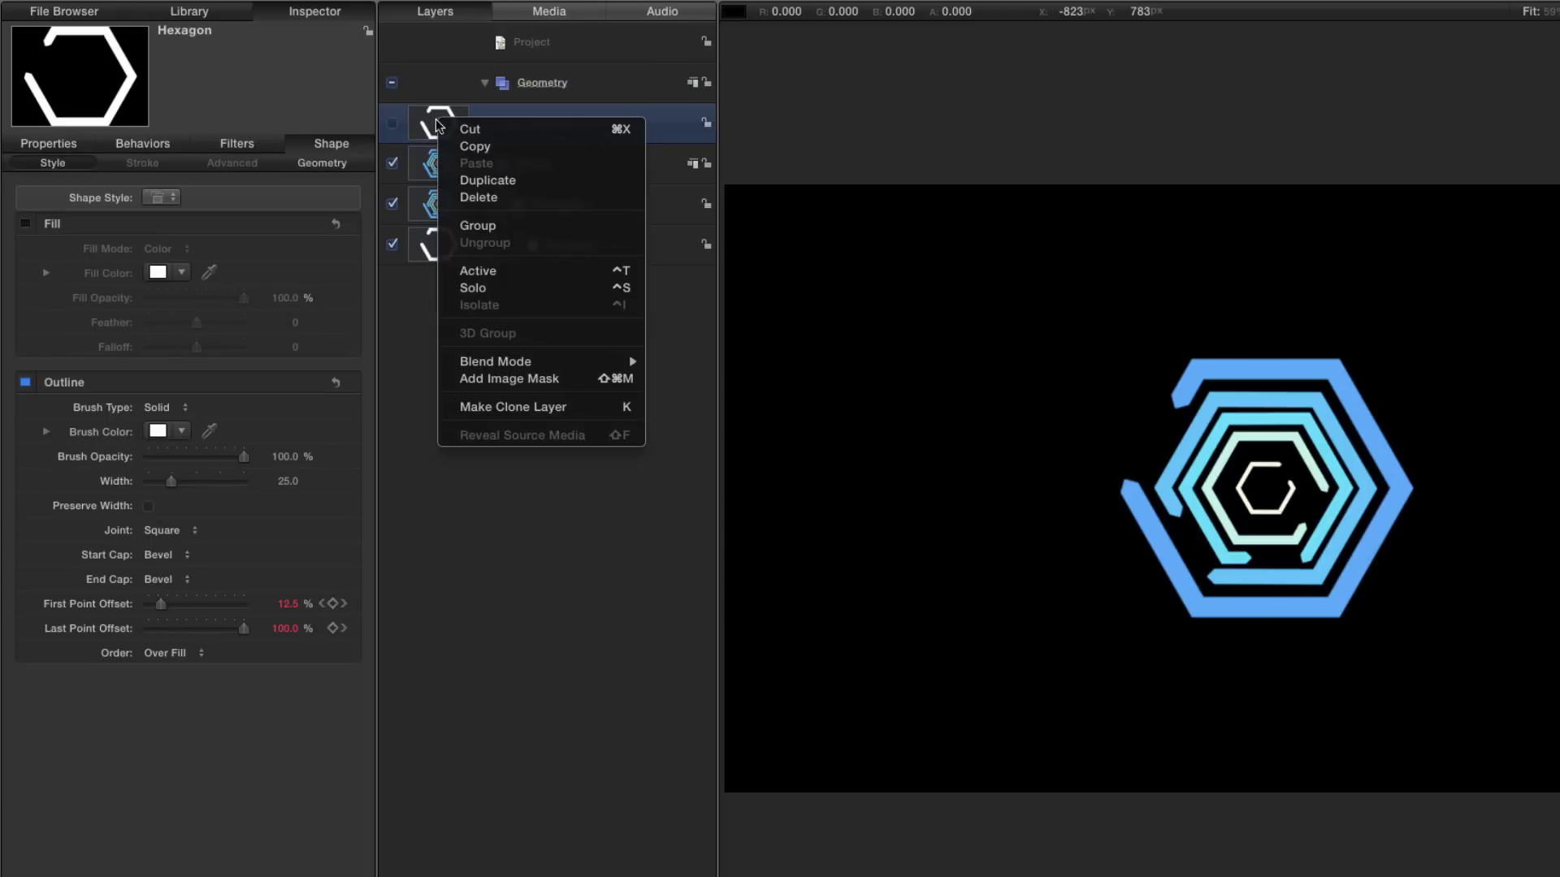
left_click(490, 182)
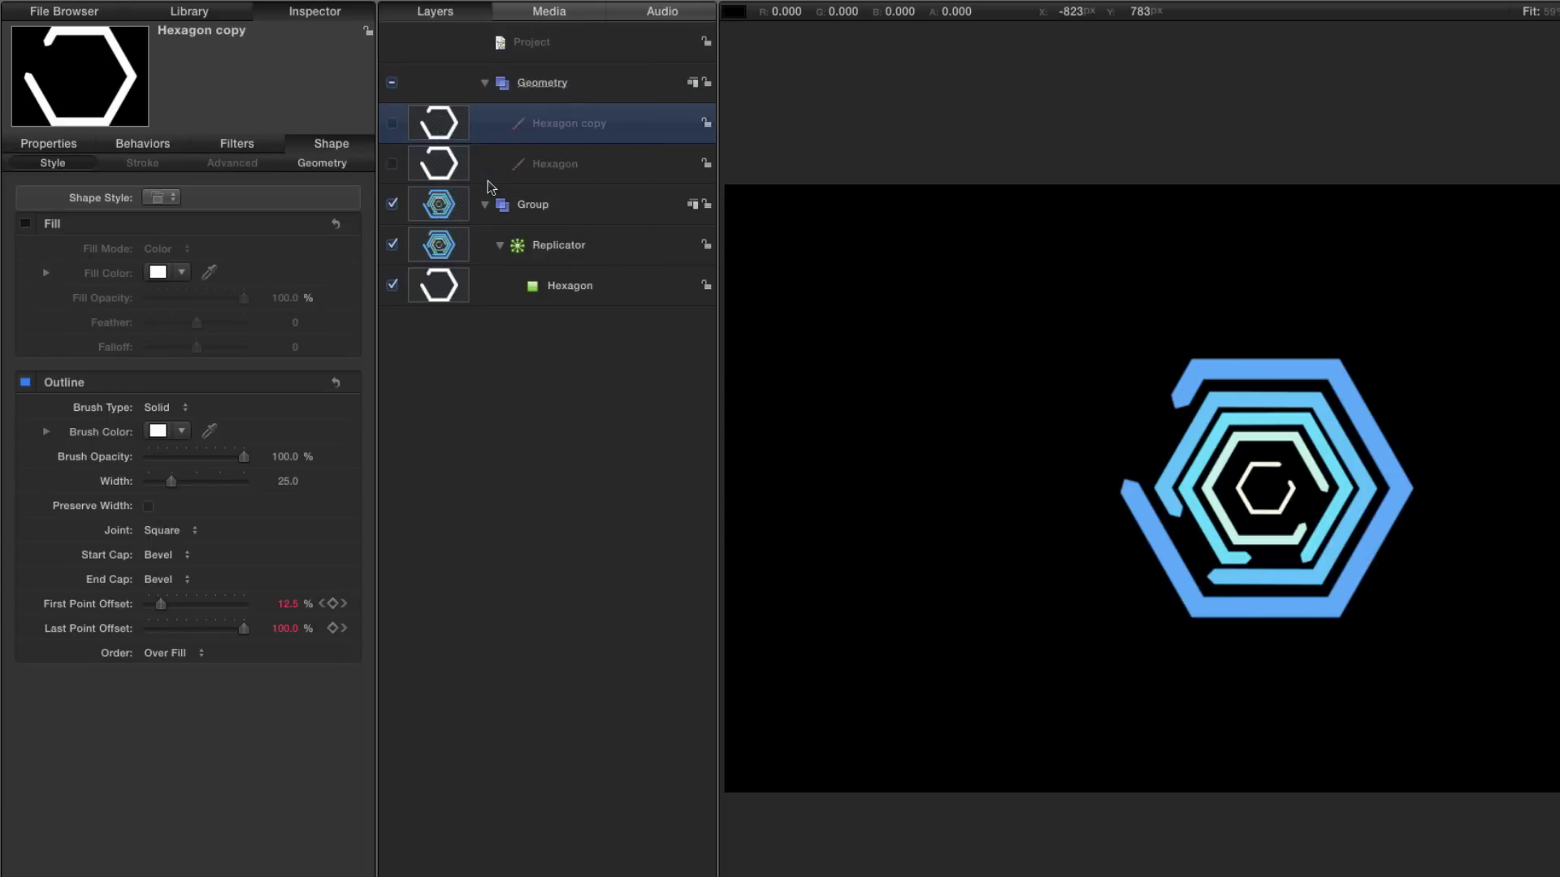
double_click(592, 123)
type("Th")
key("Return")
- Set the outline width of Hexagon Thin to 10
double_click(286, 482)
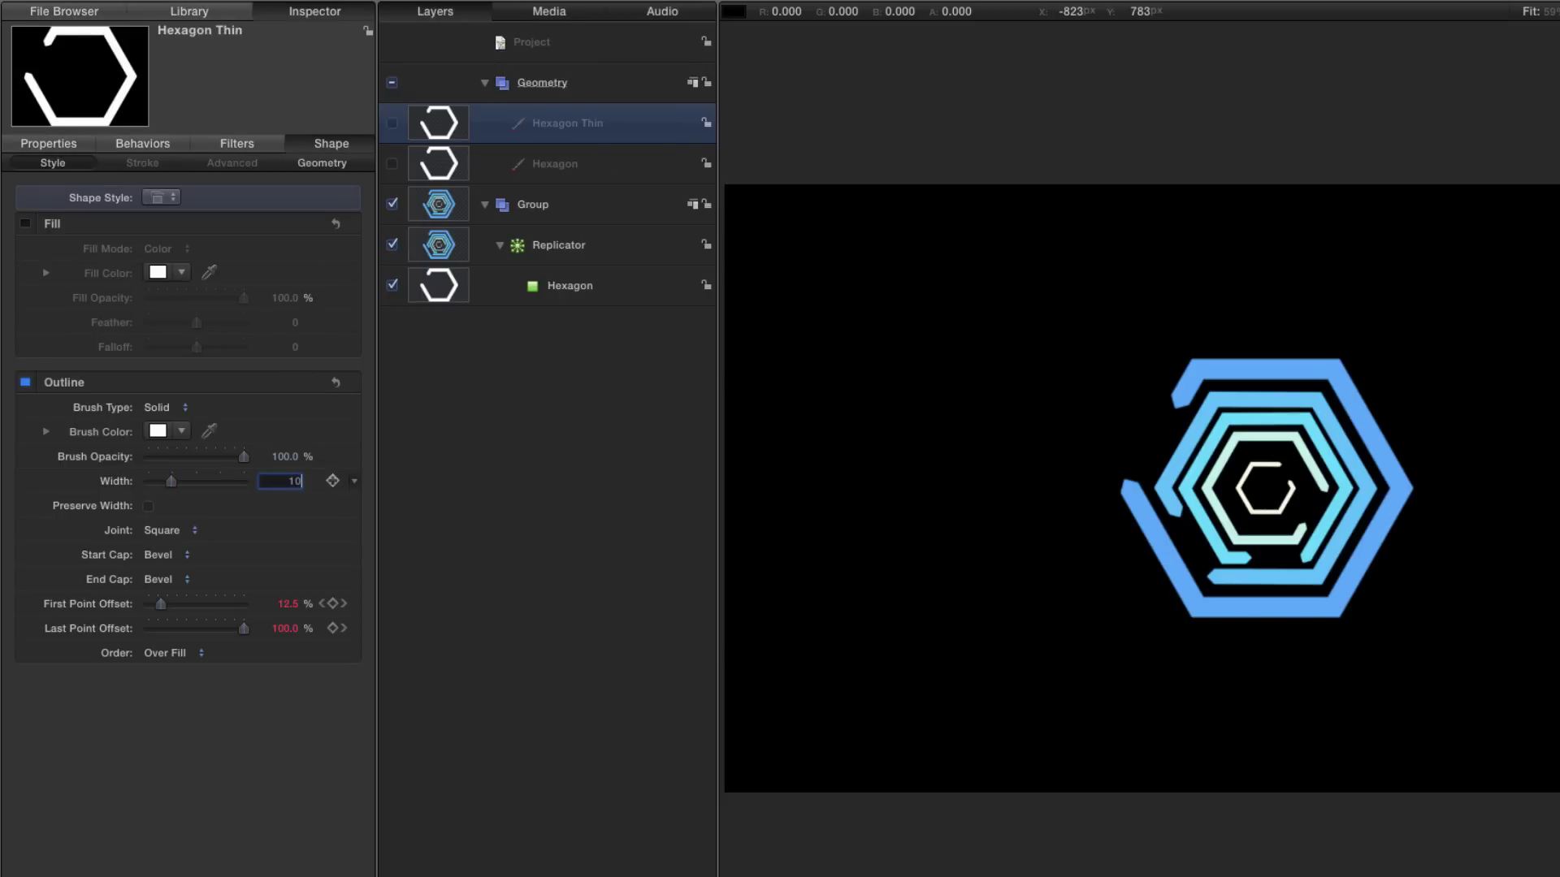
type("10")
key("Return")
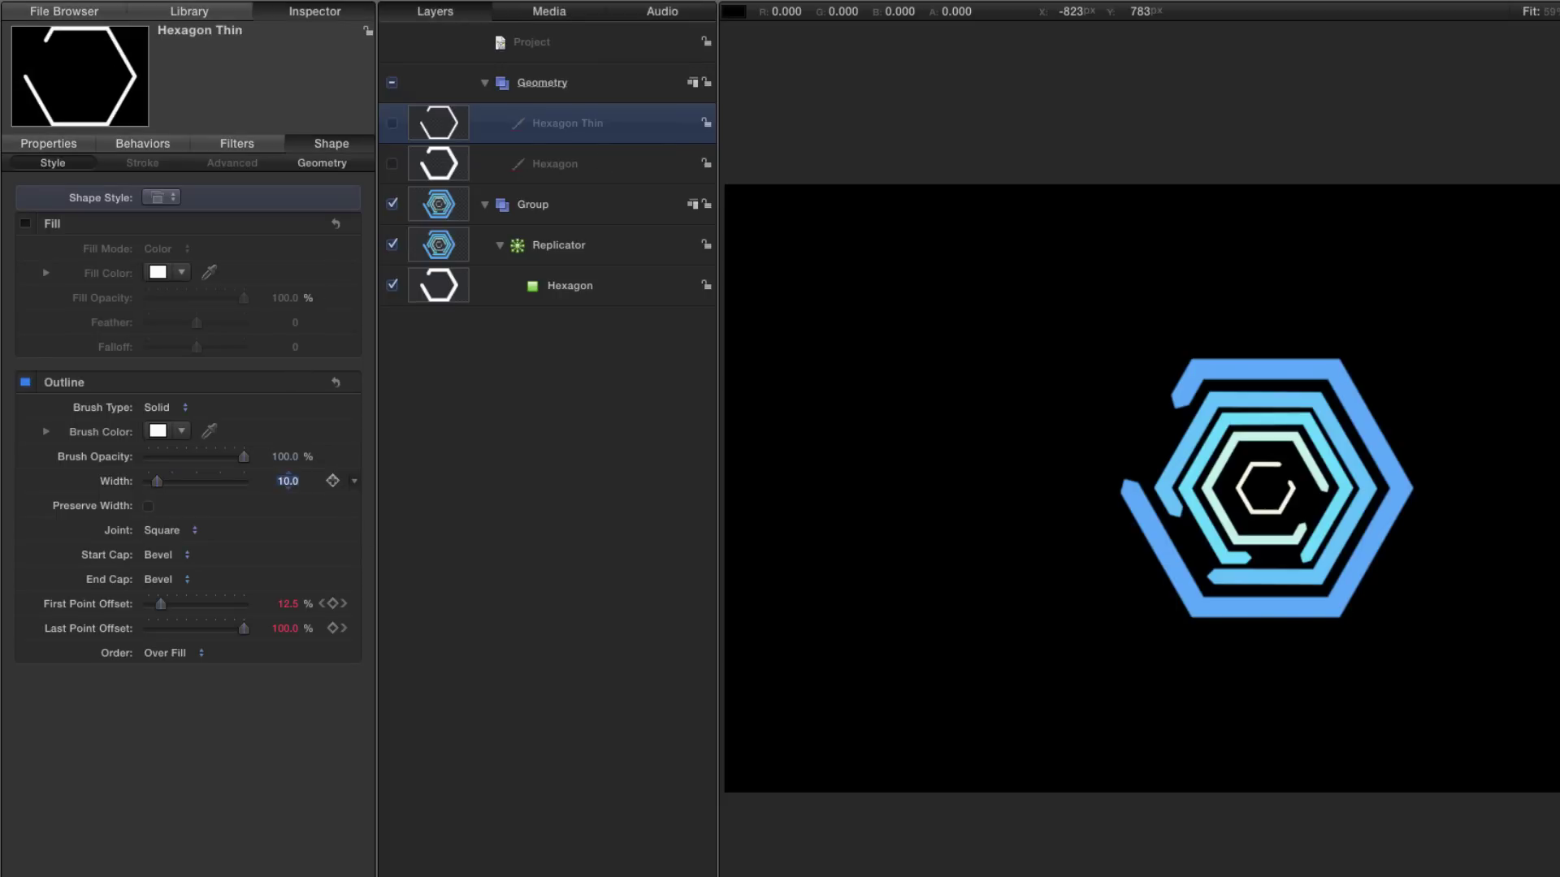
- Duplicate the replicator as Replicator Thin and make Hexagon Thin the source shape of its cell
left_click(437, 244)
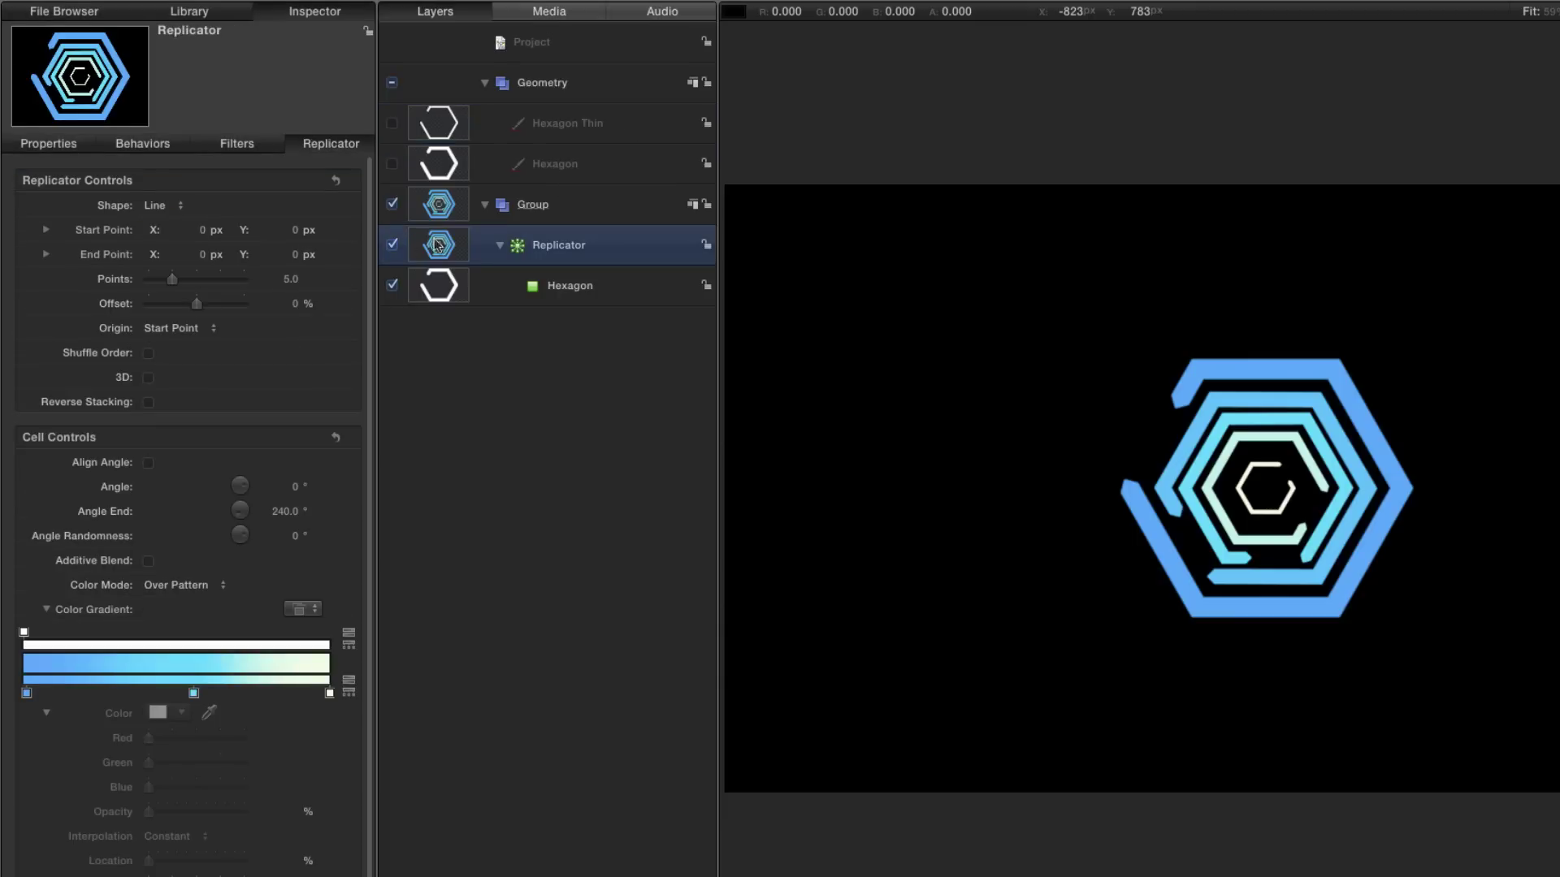
right_click(441, 241)
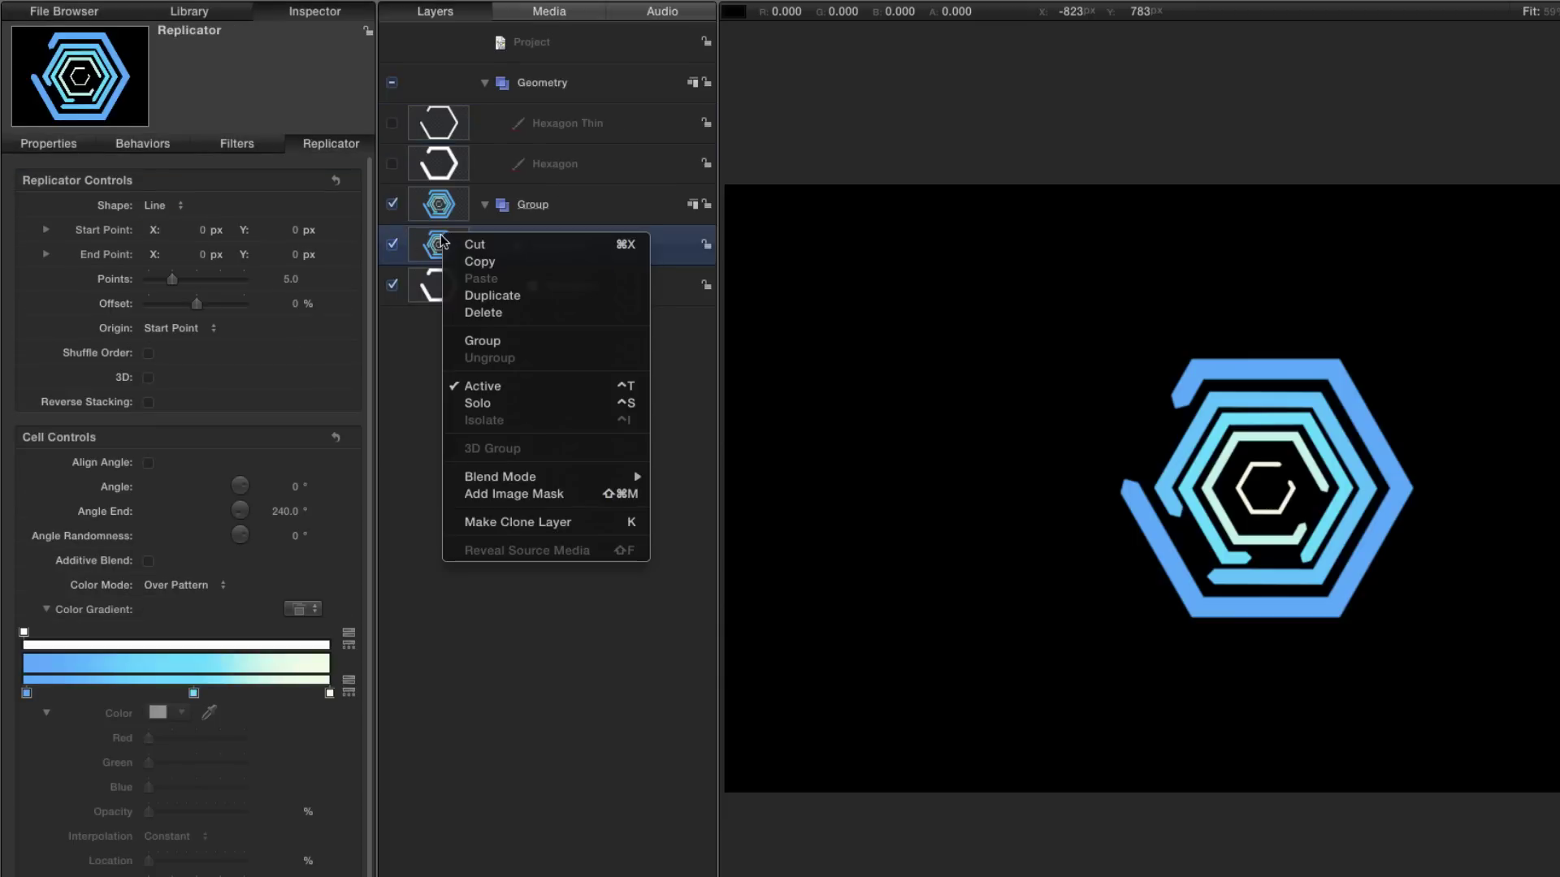
left_click(518, 305)
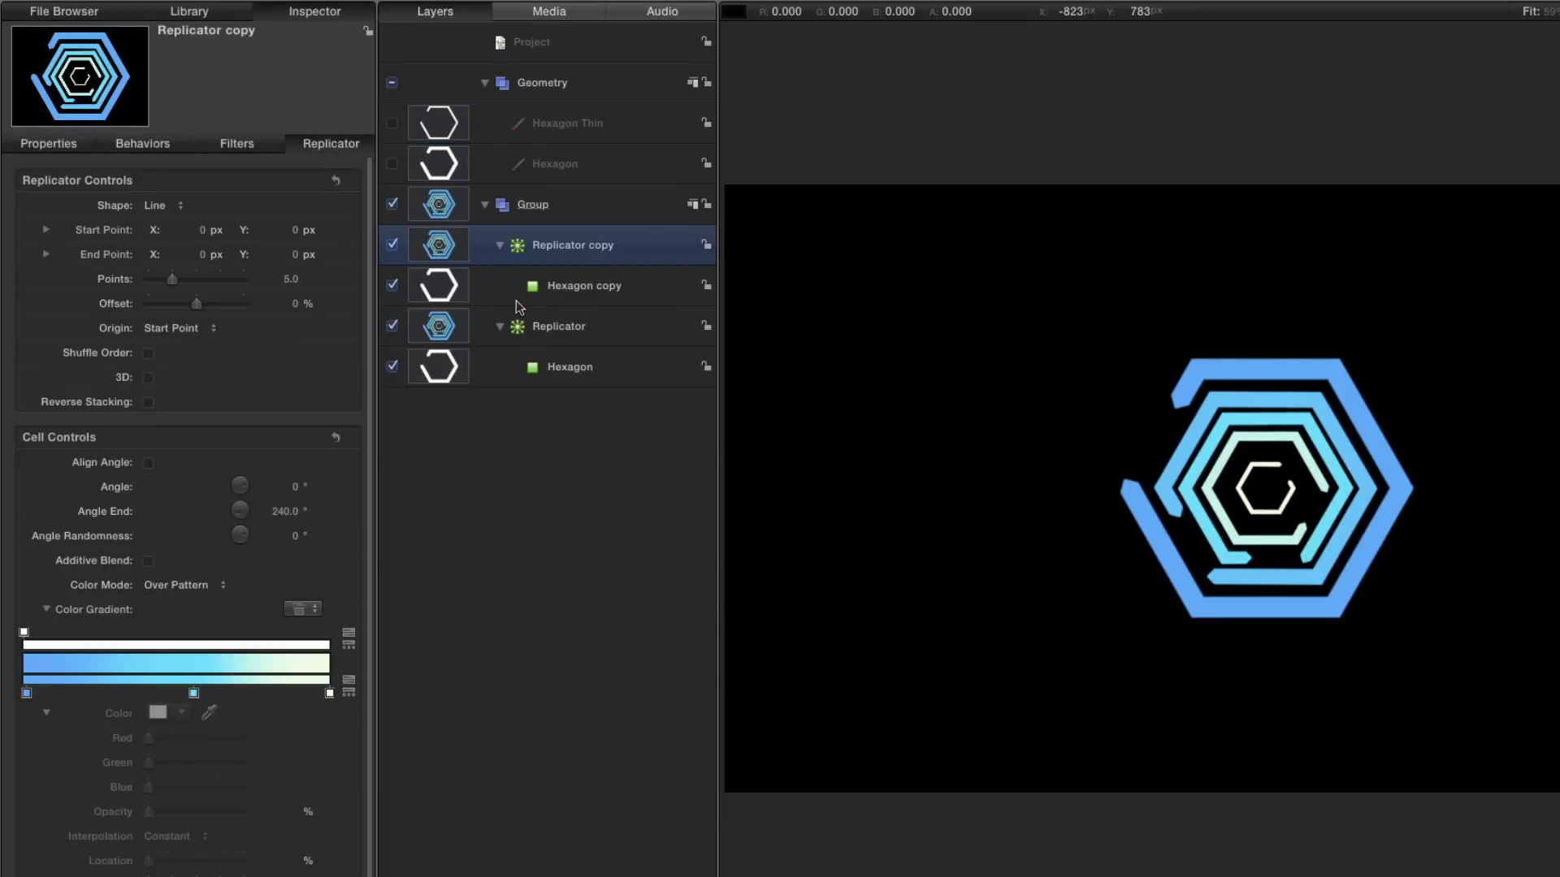
double_click(601, 247)
type("T")
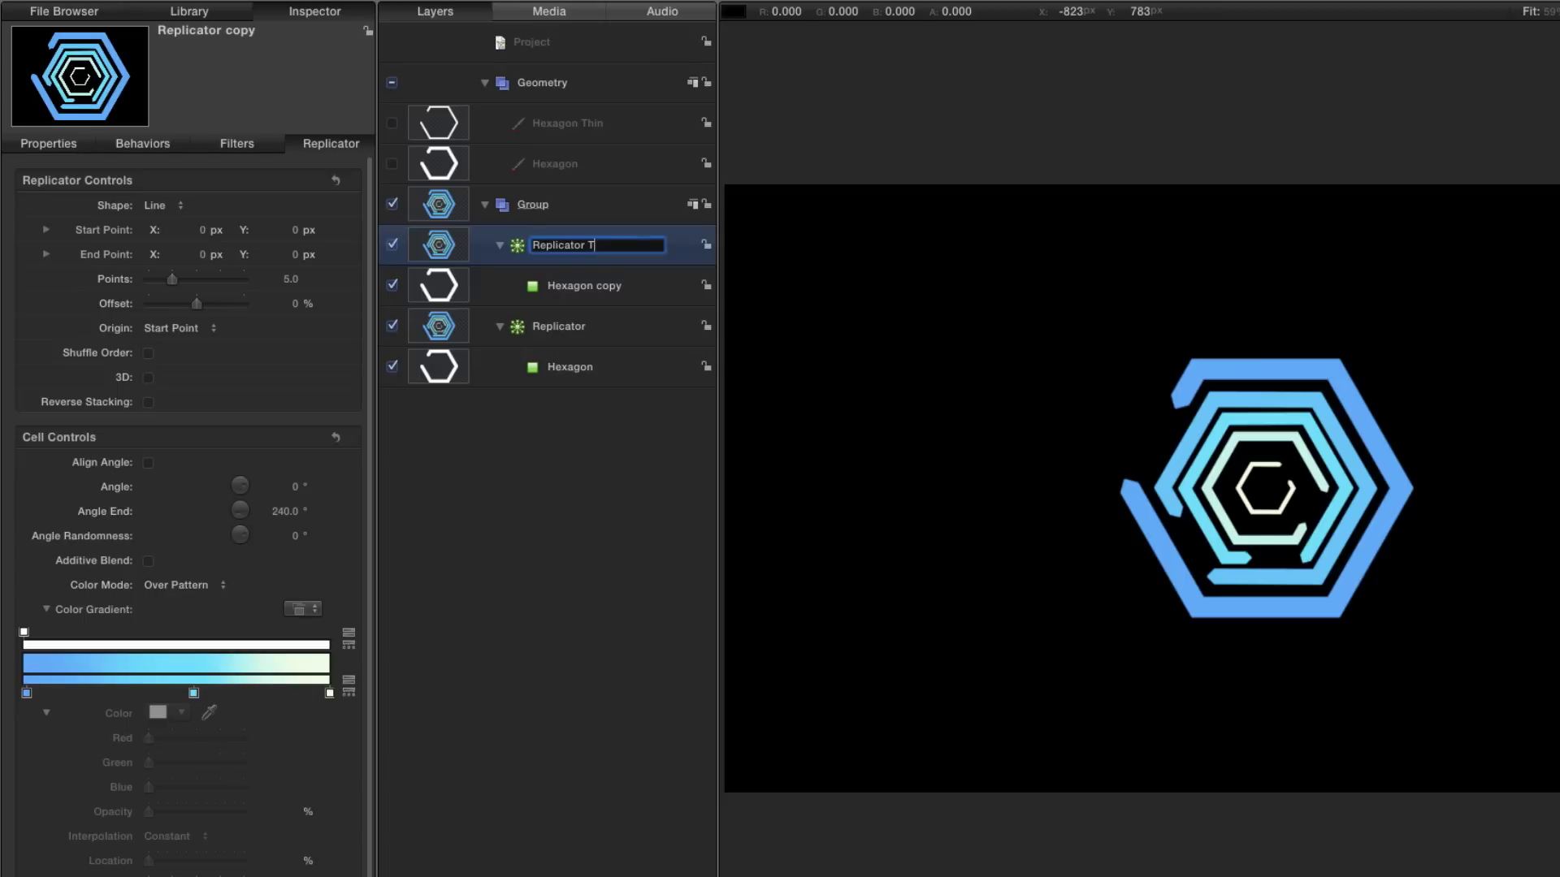
type("hin")
key("Return")
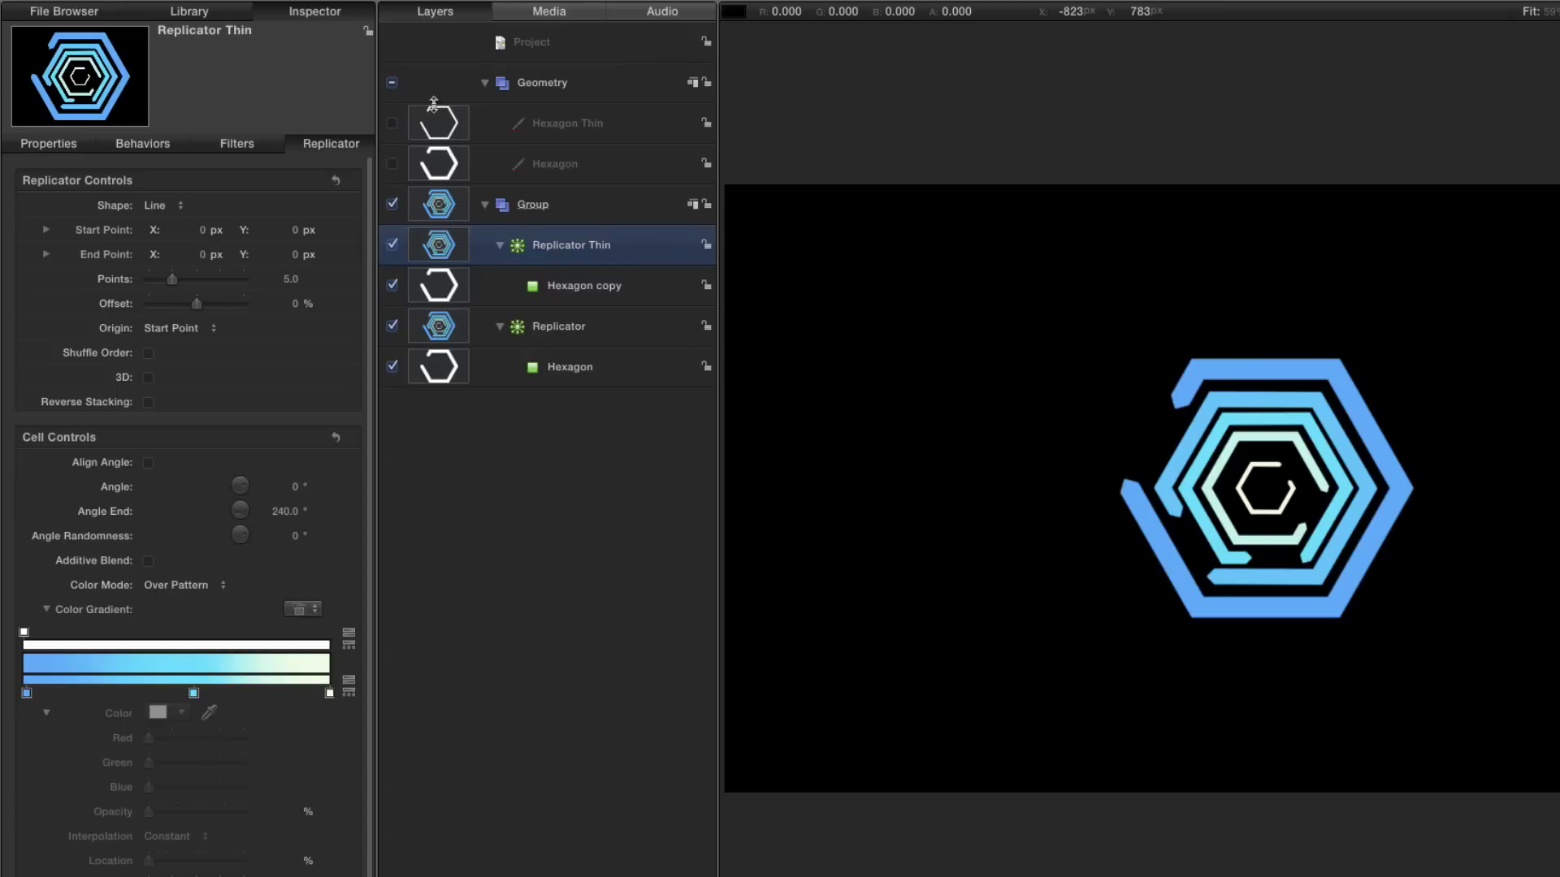
left_click_drag(441, 123, 537, 291)
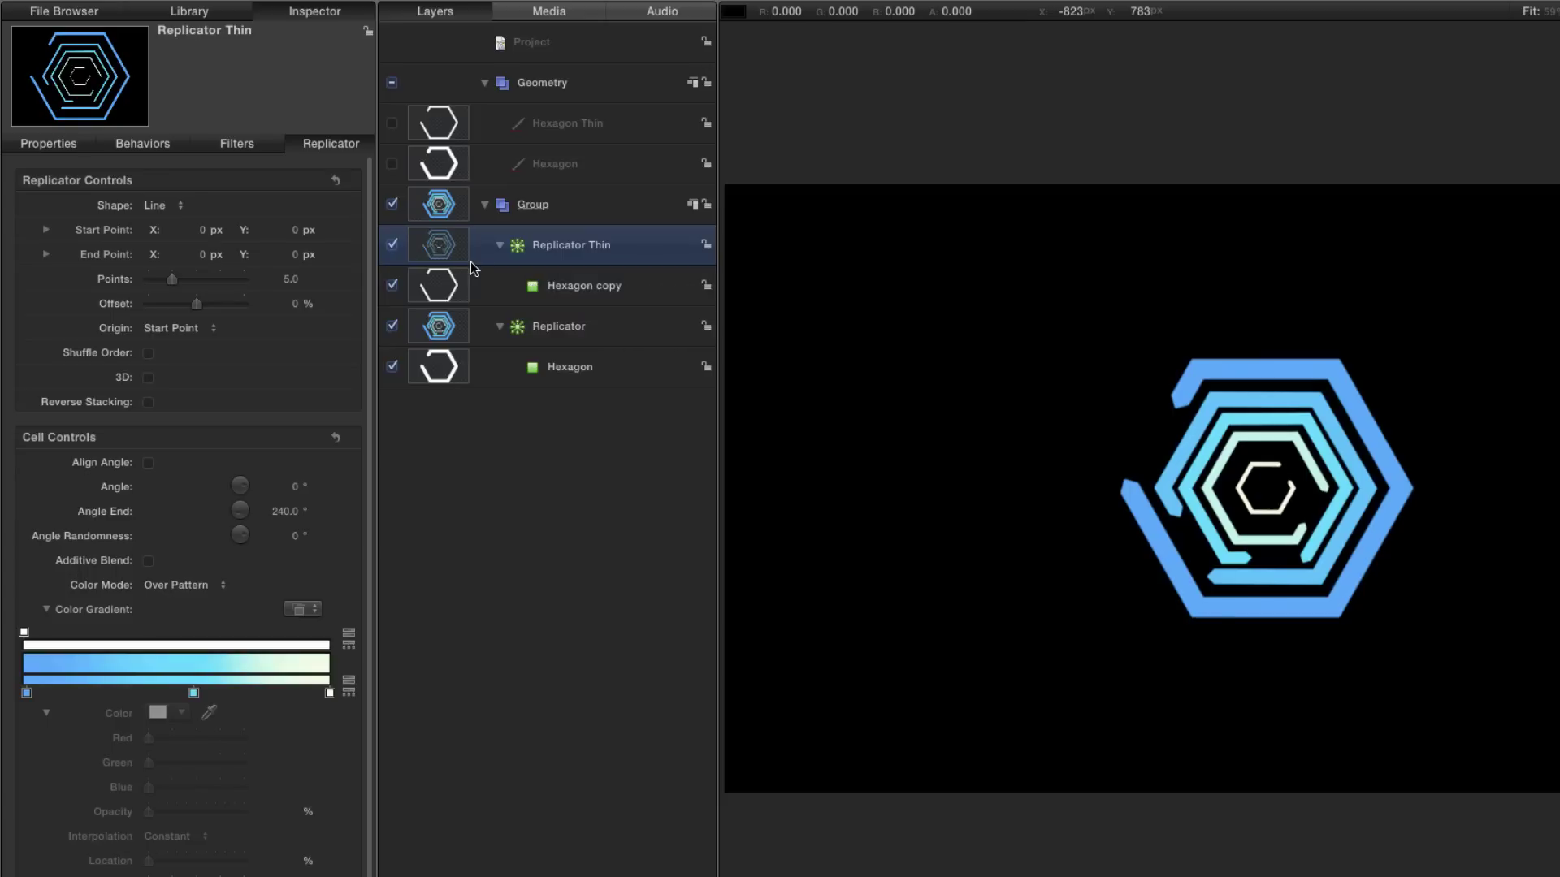
- Flip Replicator Thin horizontally by setting its Y rotation to 180°
left_click(71, 143)
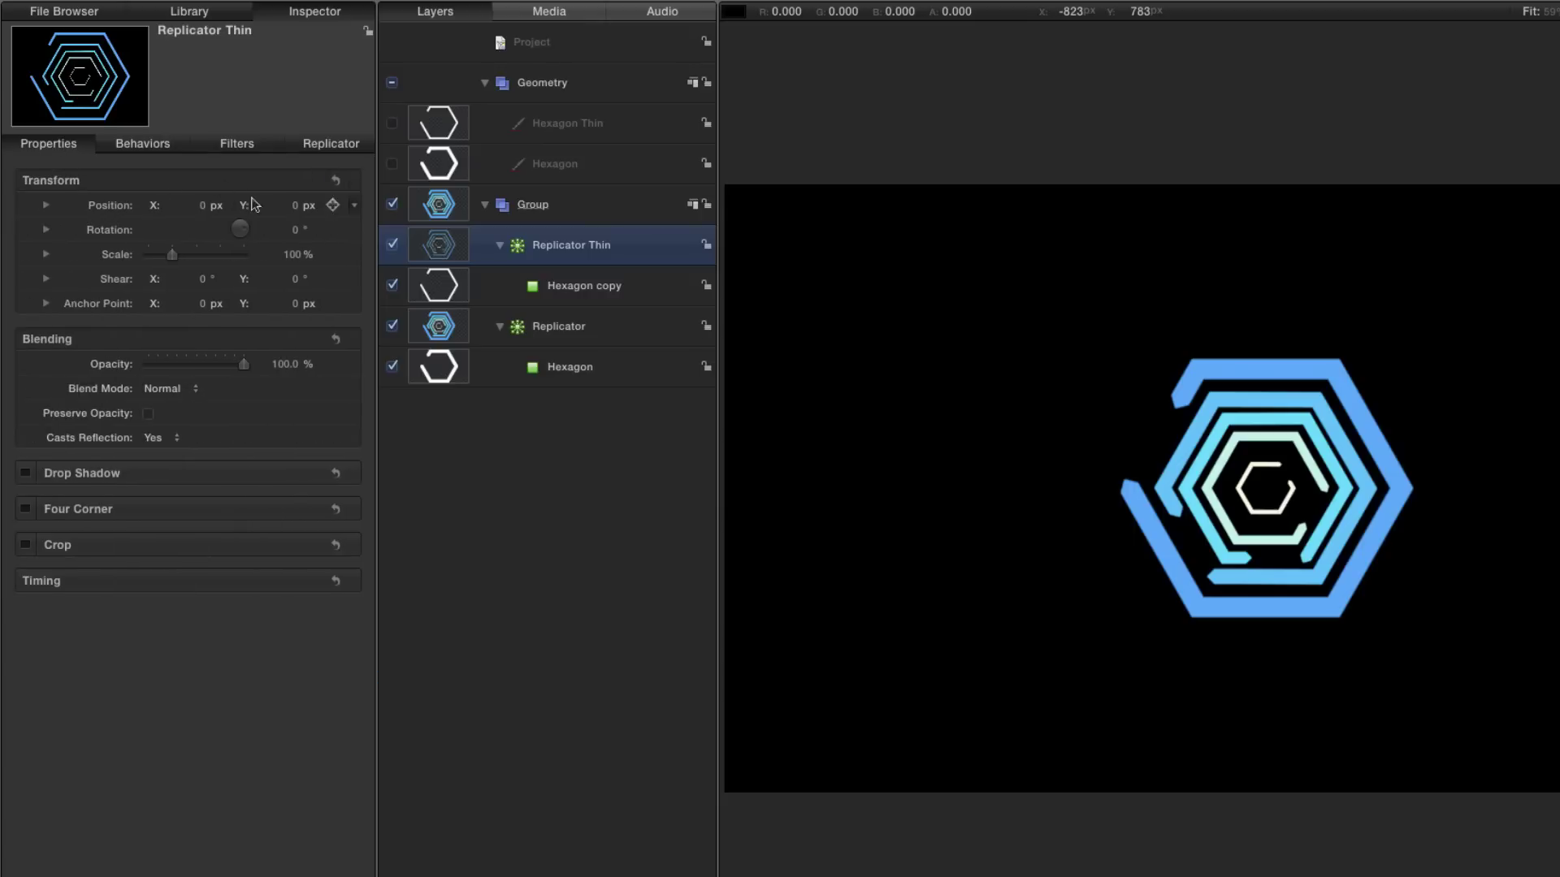
left_click(45, 232)
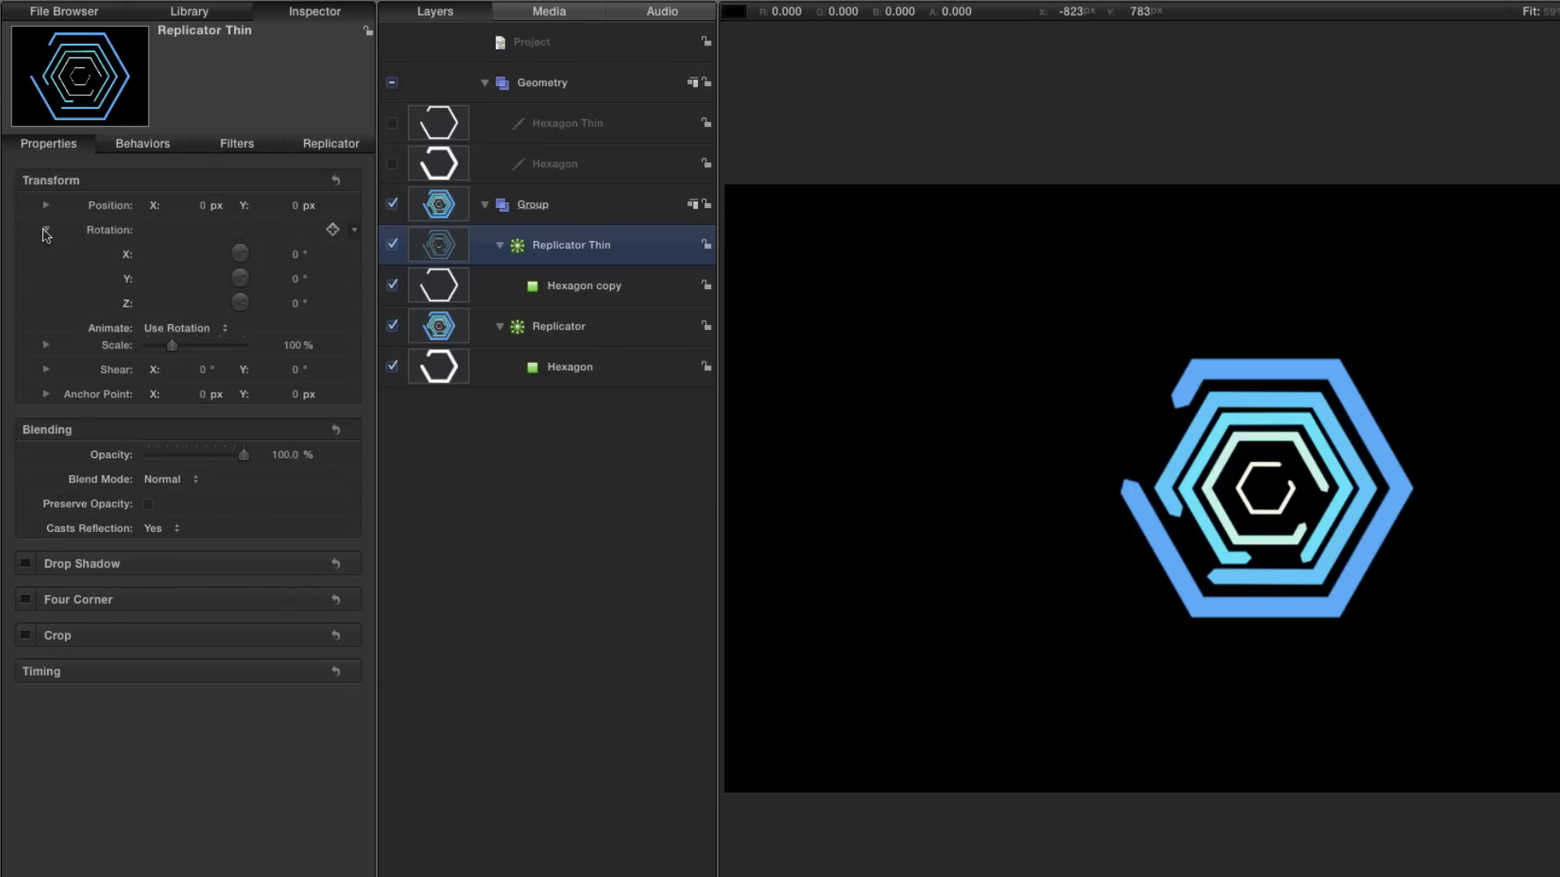
left_click(295, 280)
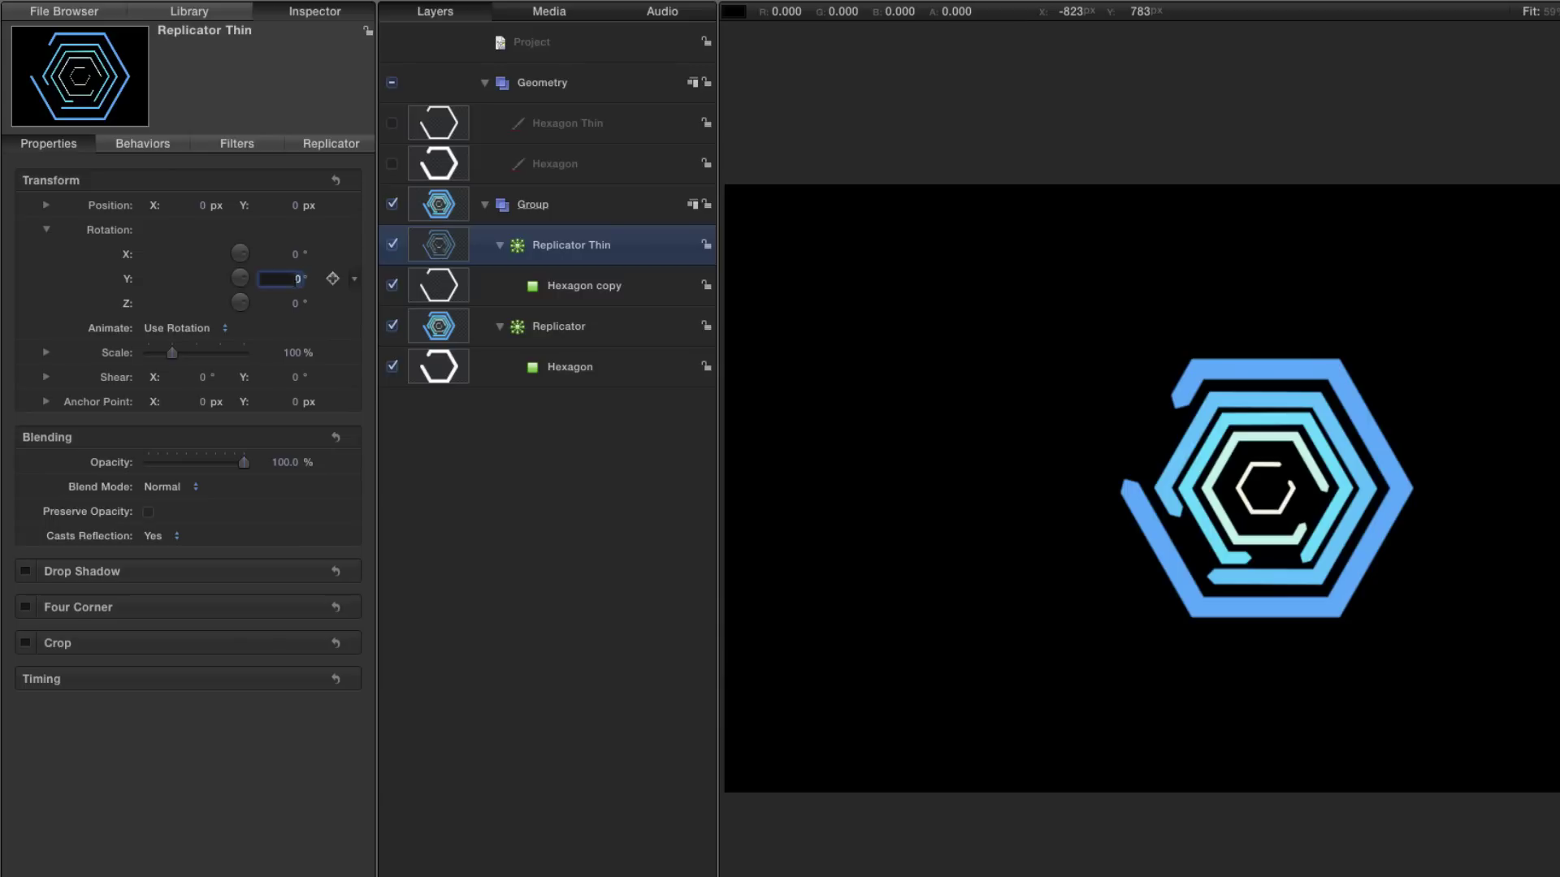
type("180")
key("Return")
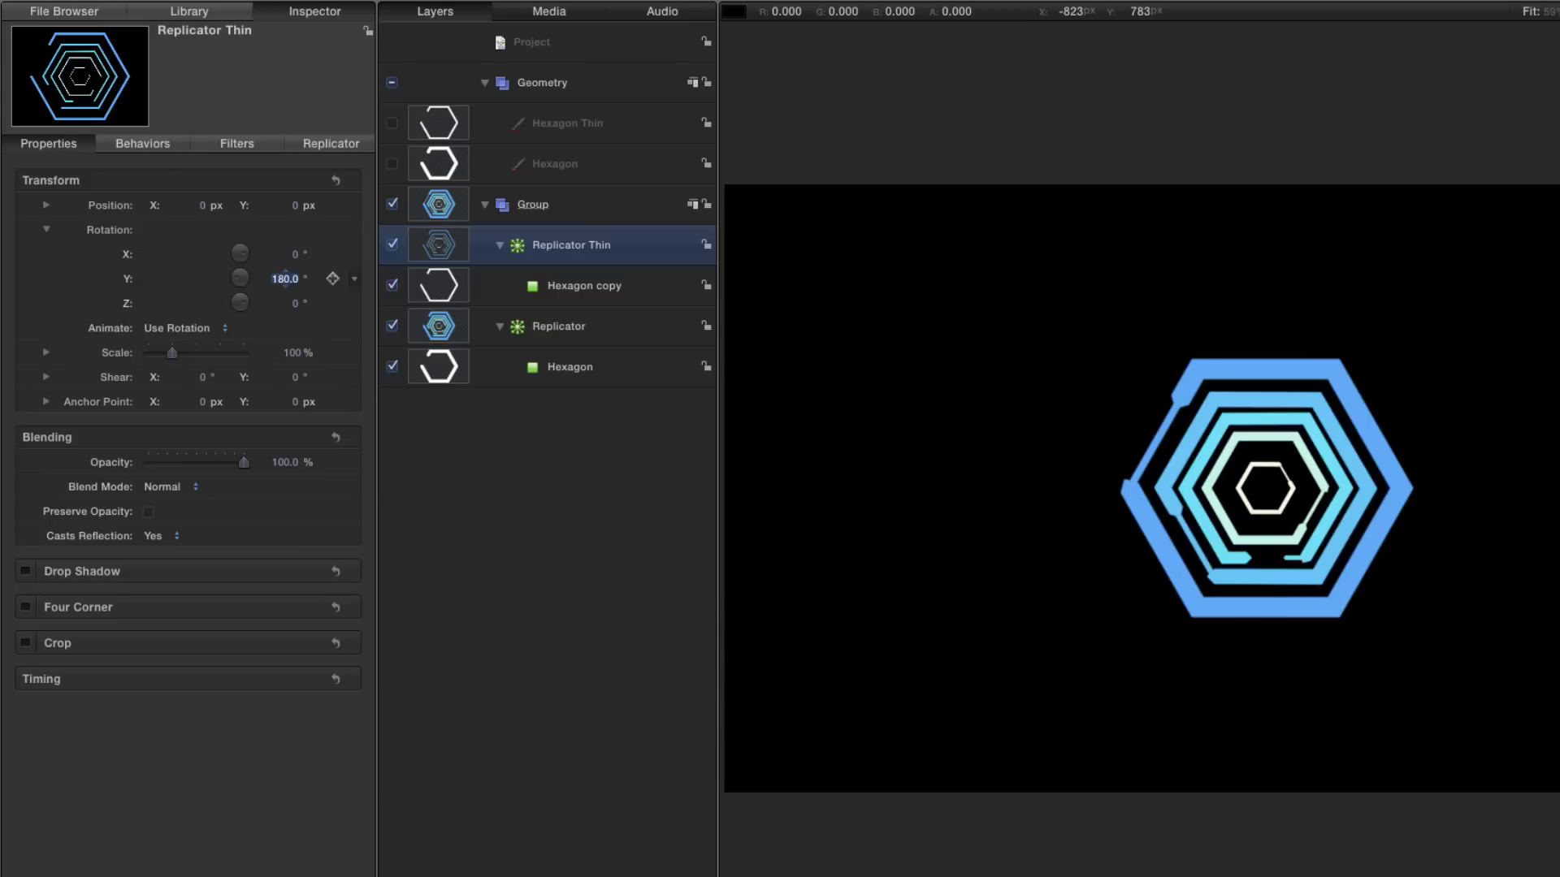
- Apply the Atlantic Blue colour gradient to Replicator Thin's cells and set their Scale to 170%
left_click(333, 144)
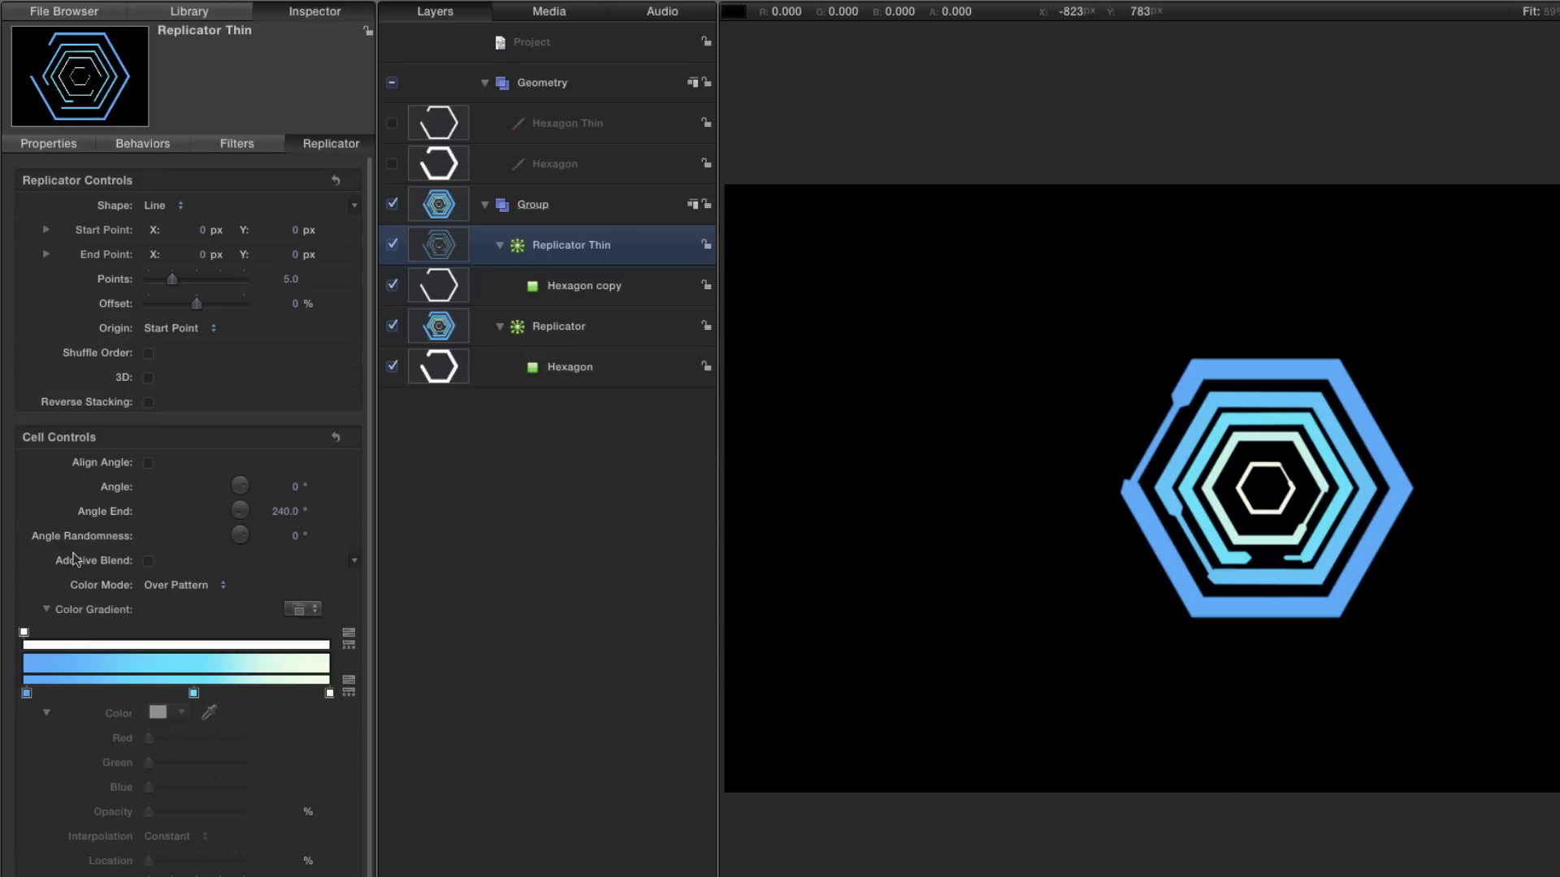
left_click(302, 609)
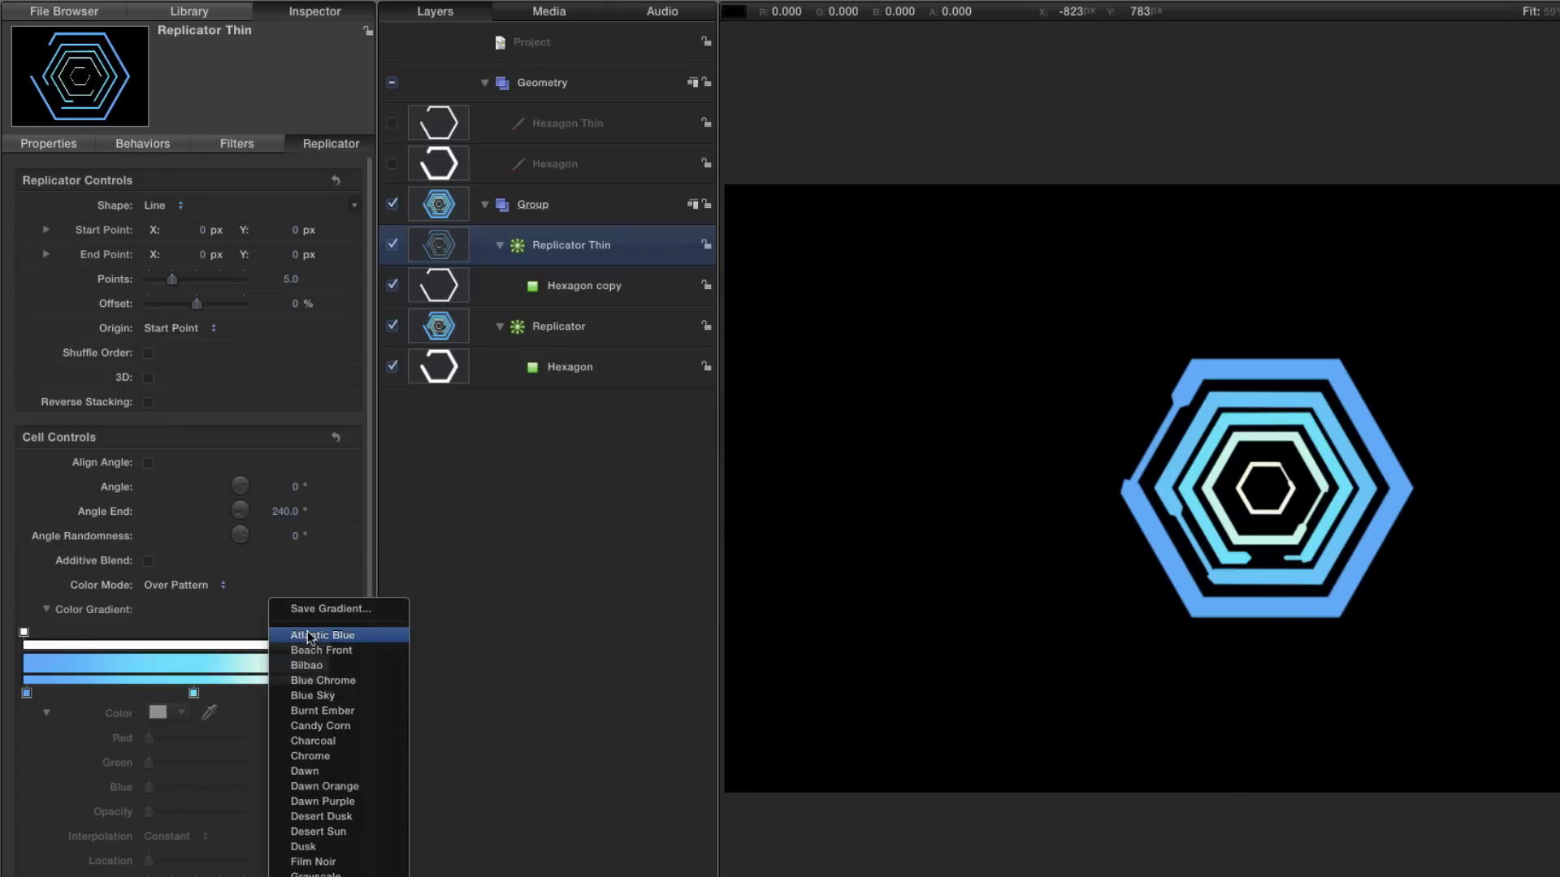
left_click(307, 635)
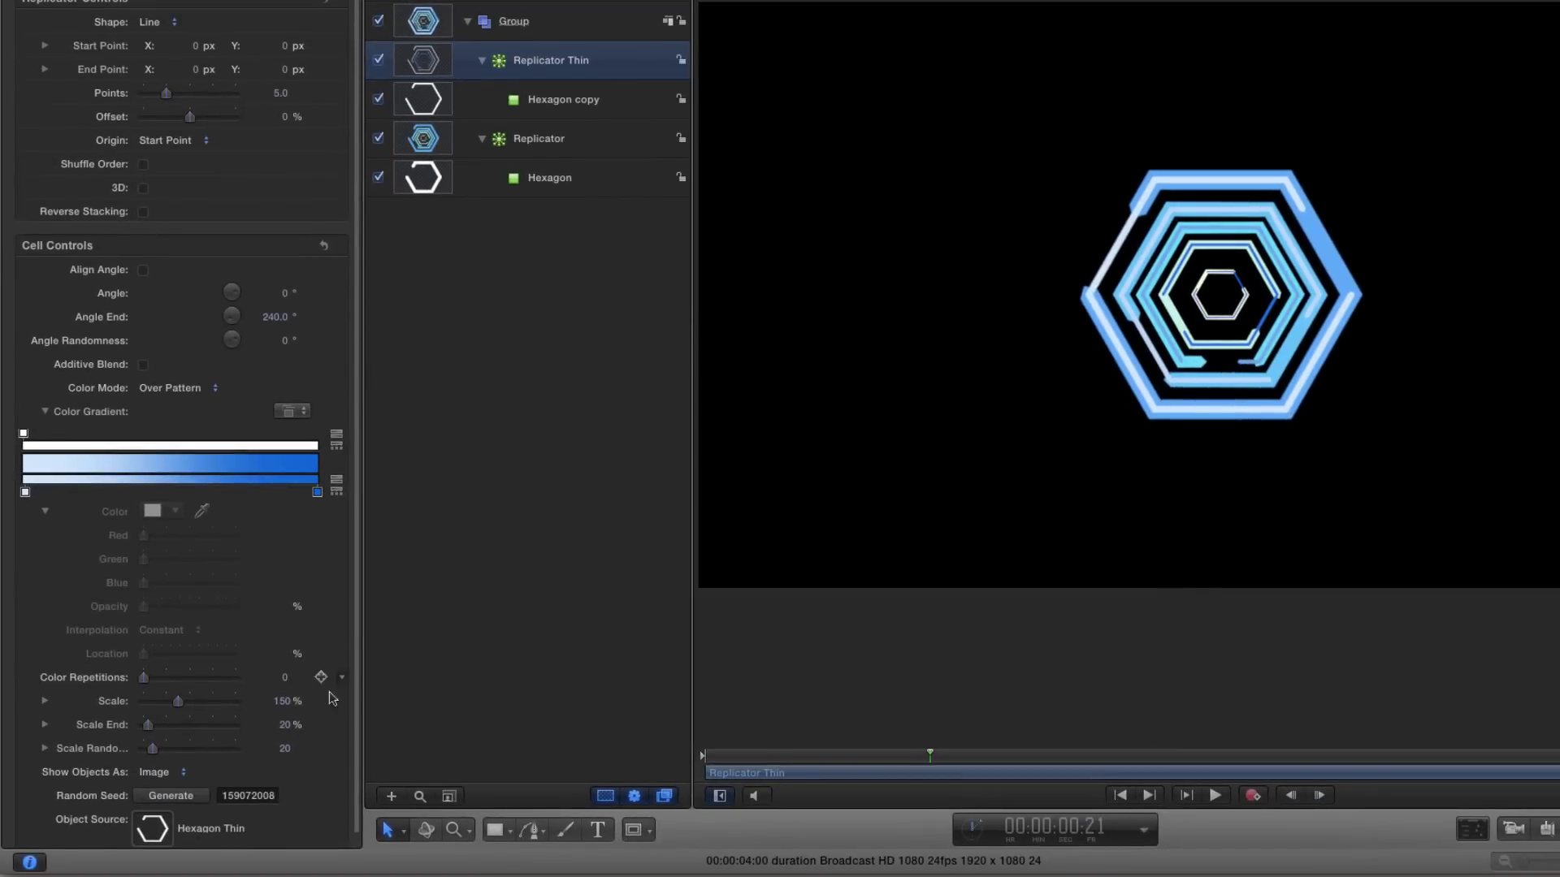
scroll(358, 702, "down", 1)
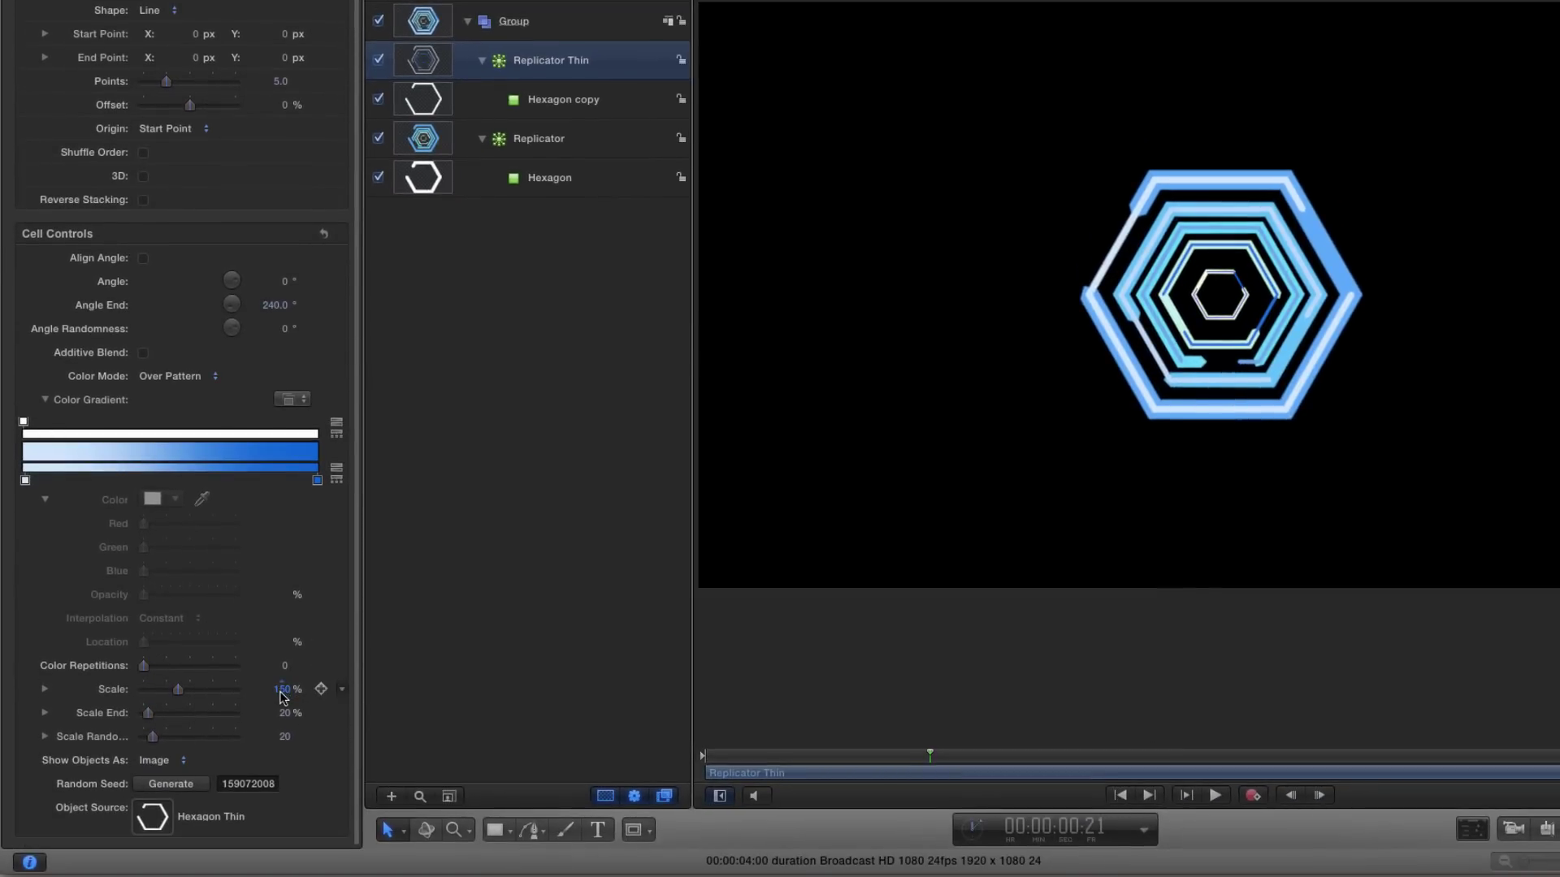
mouse_move(282, 694)
left_mouse_down()
mouse_move(299, 692)
mouse_move(280, 689)
left_mouse_up()
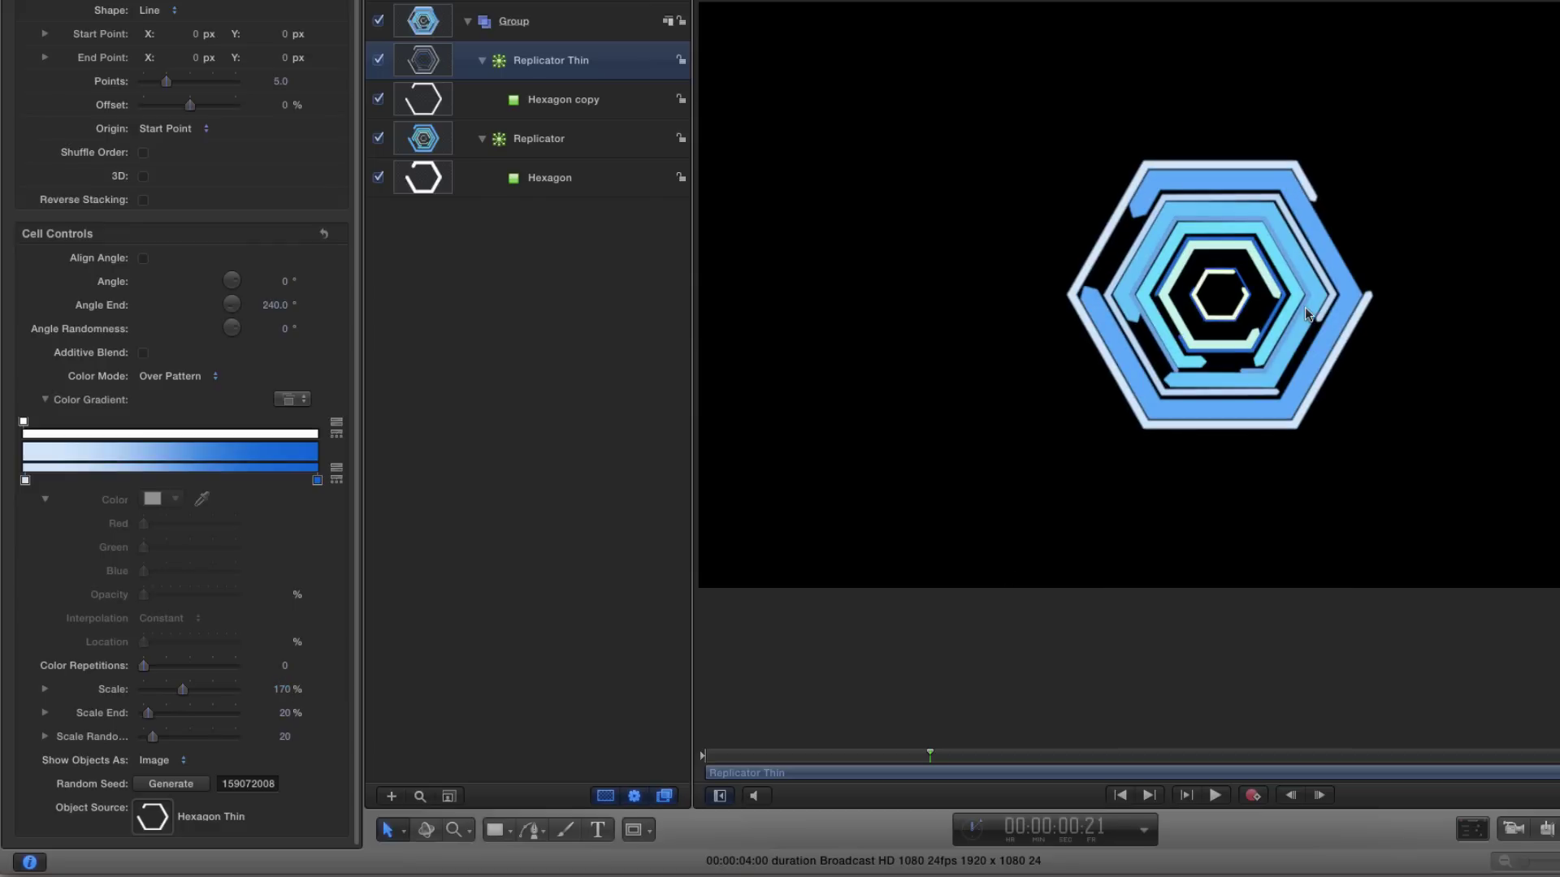
- Play the combined thick and thin hexagon animation from the start and scrub to a partly drawn frame
left_click(1120, 795)
left_click(1215, 797)
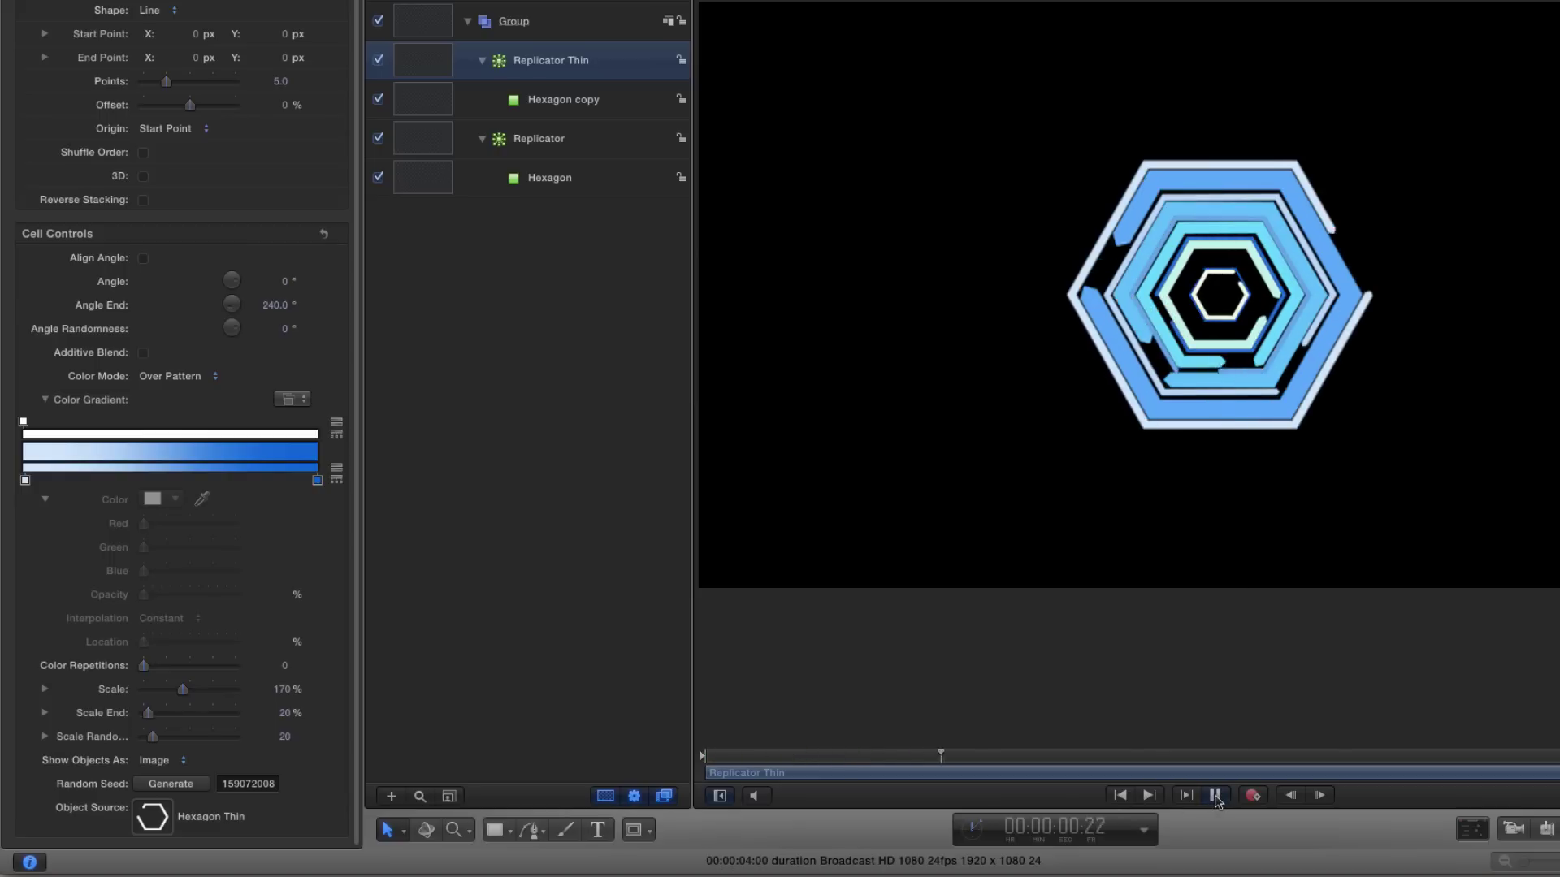
left_click_drag(857, 755, 898, 756)
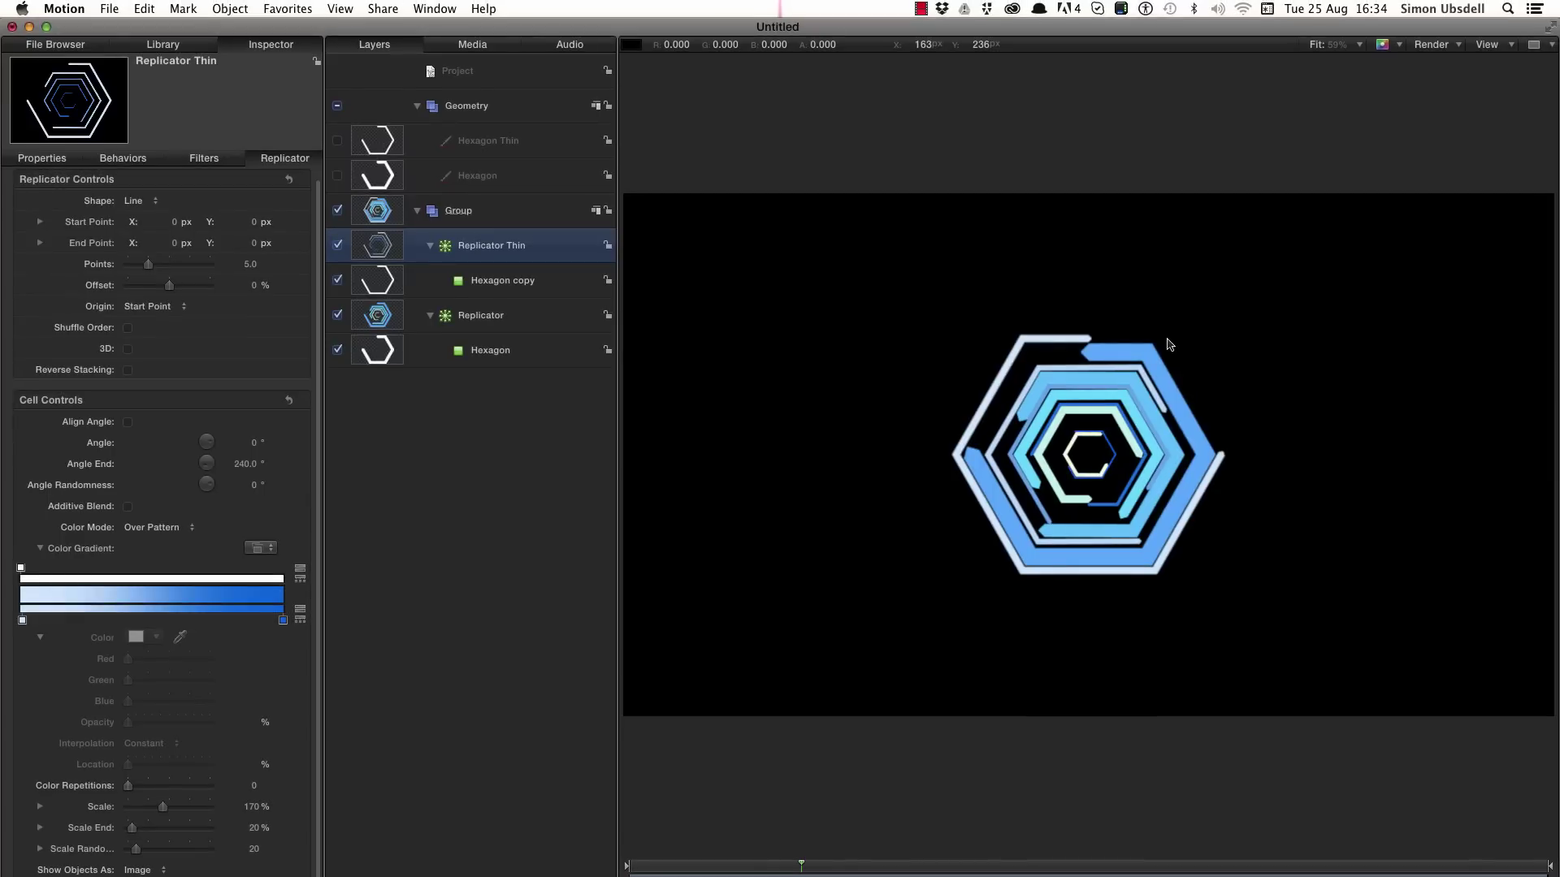
- Draw an unfilled circle with a white outline of width 7 in the Geometry group, centred on and surrounding the hexagons
left_click(477, 106)
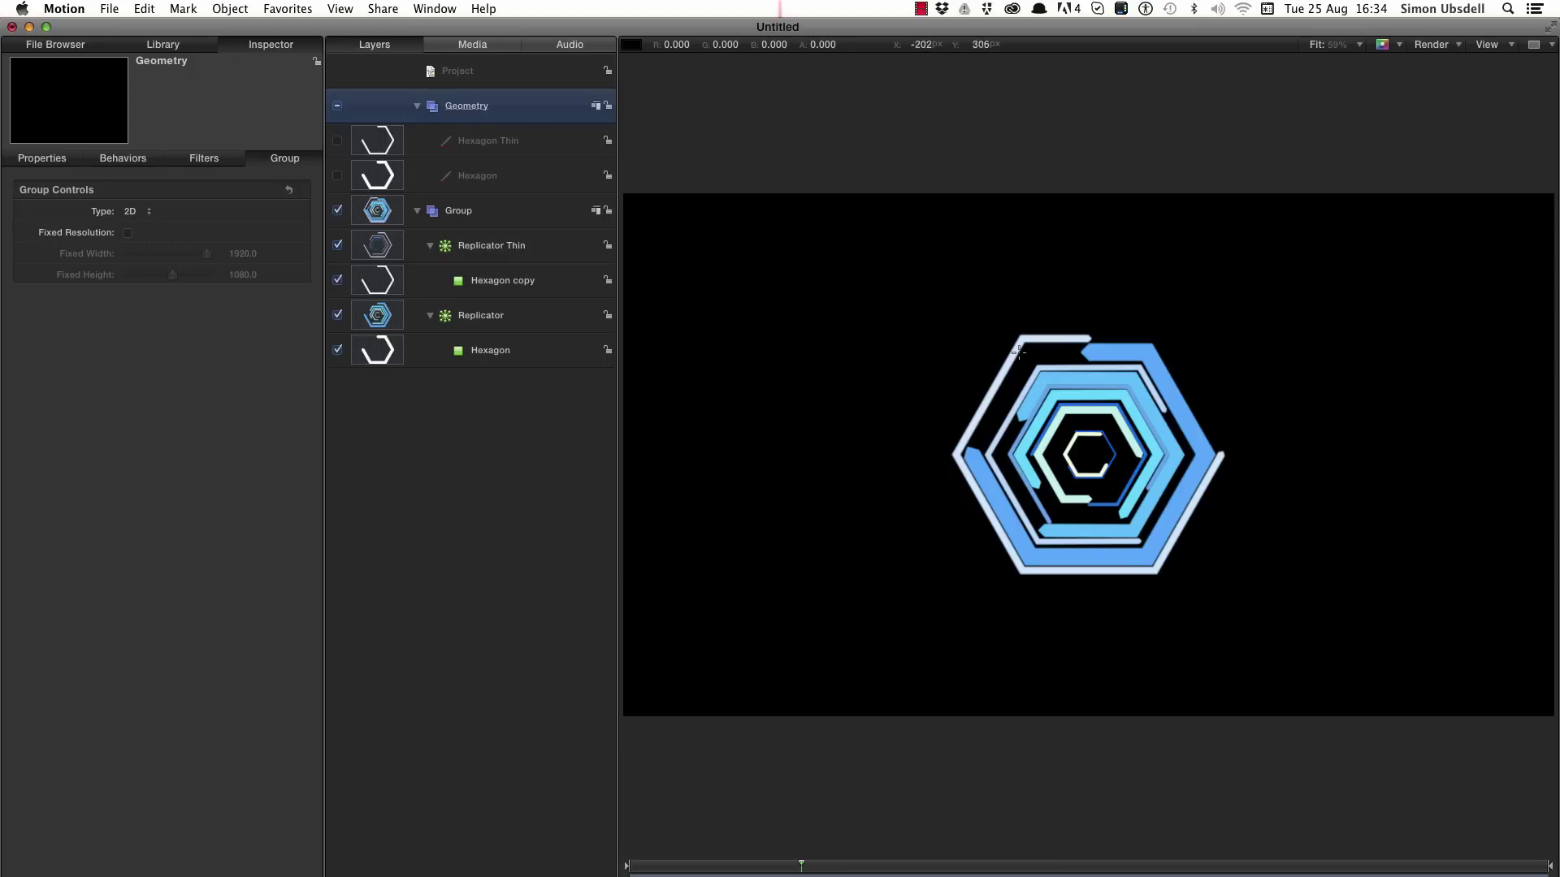
left_click(434, 8)
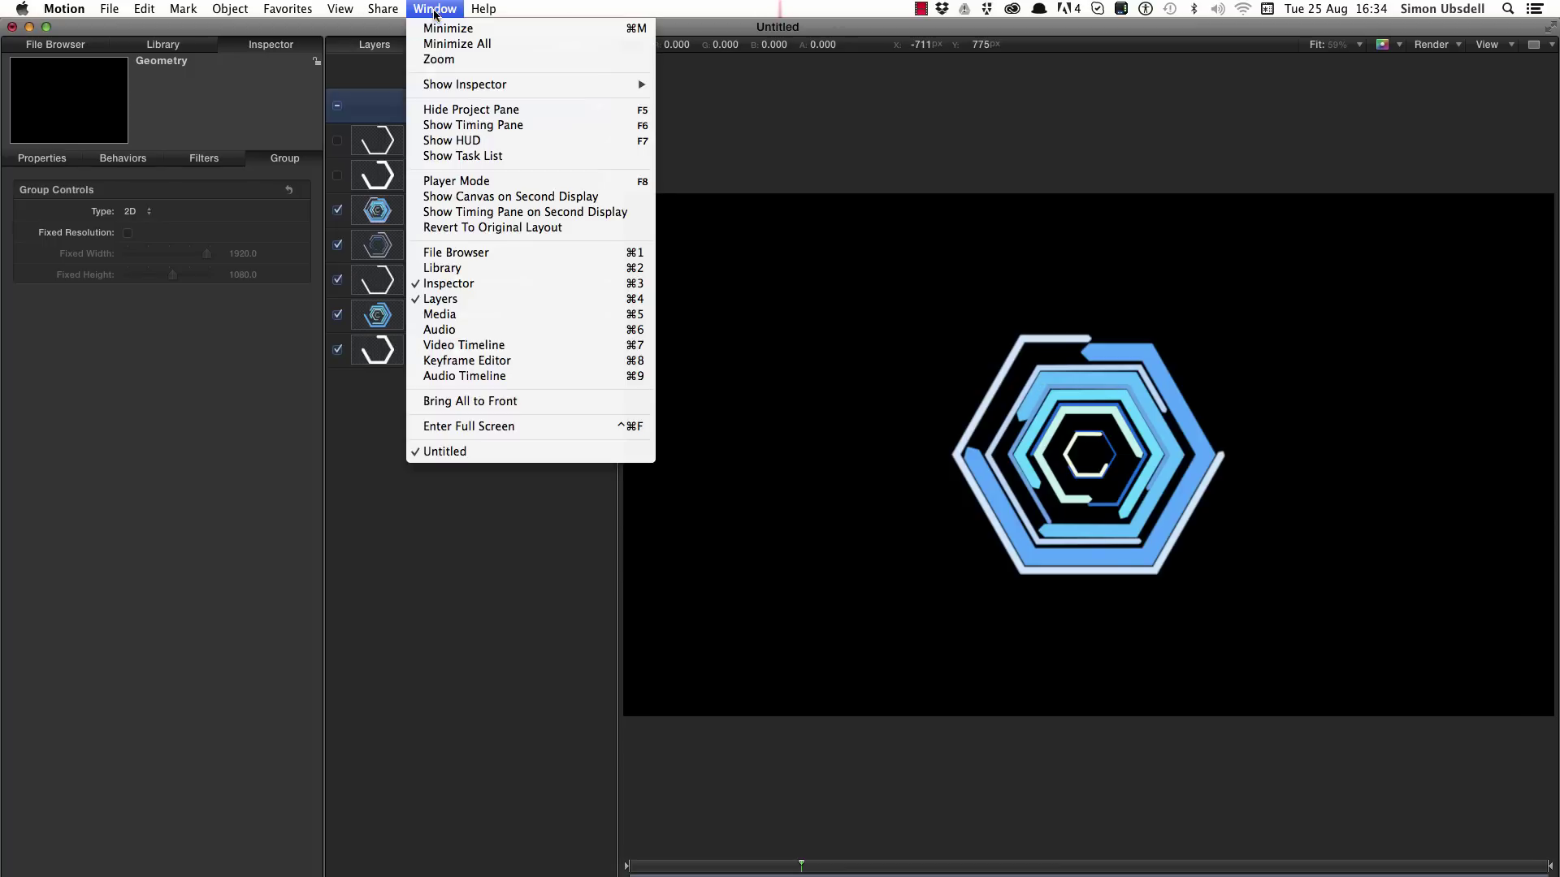
left_click(471, 142)
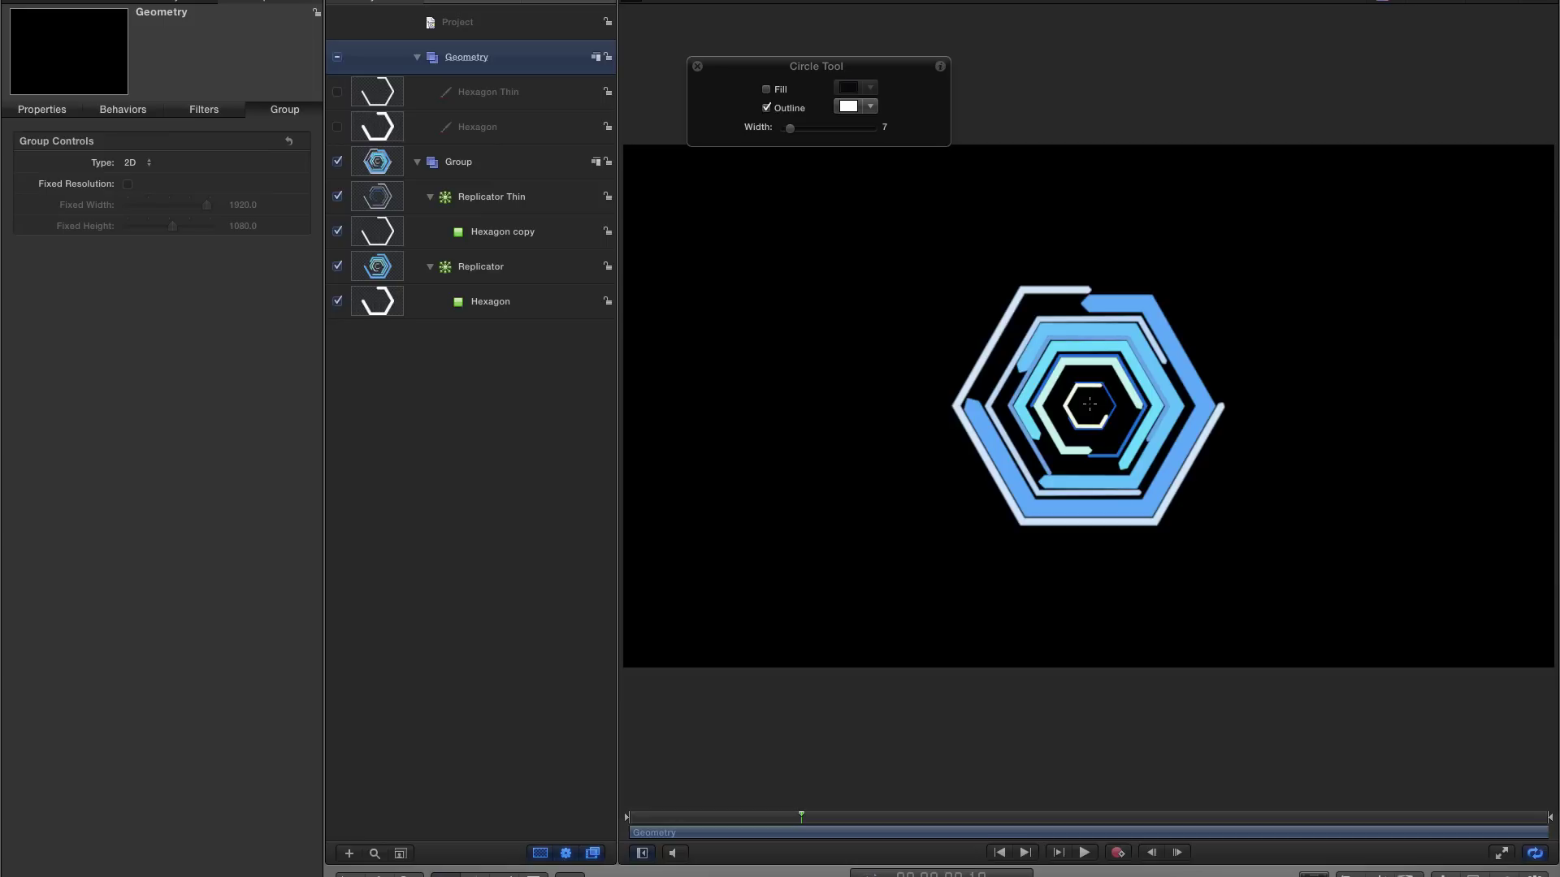
left_click_drag(1090, 401, 1226, 544)
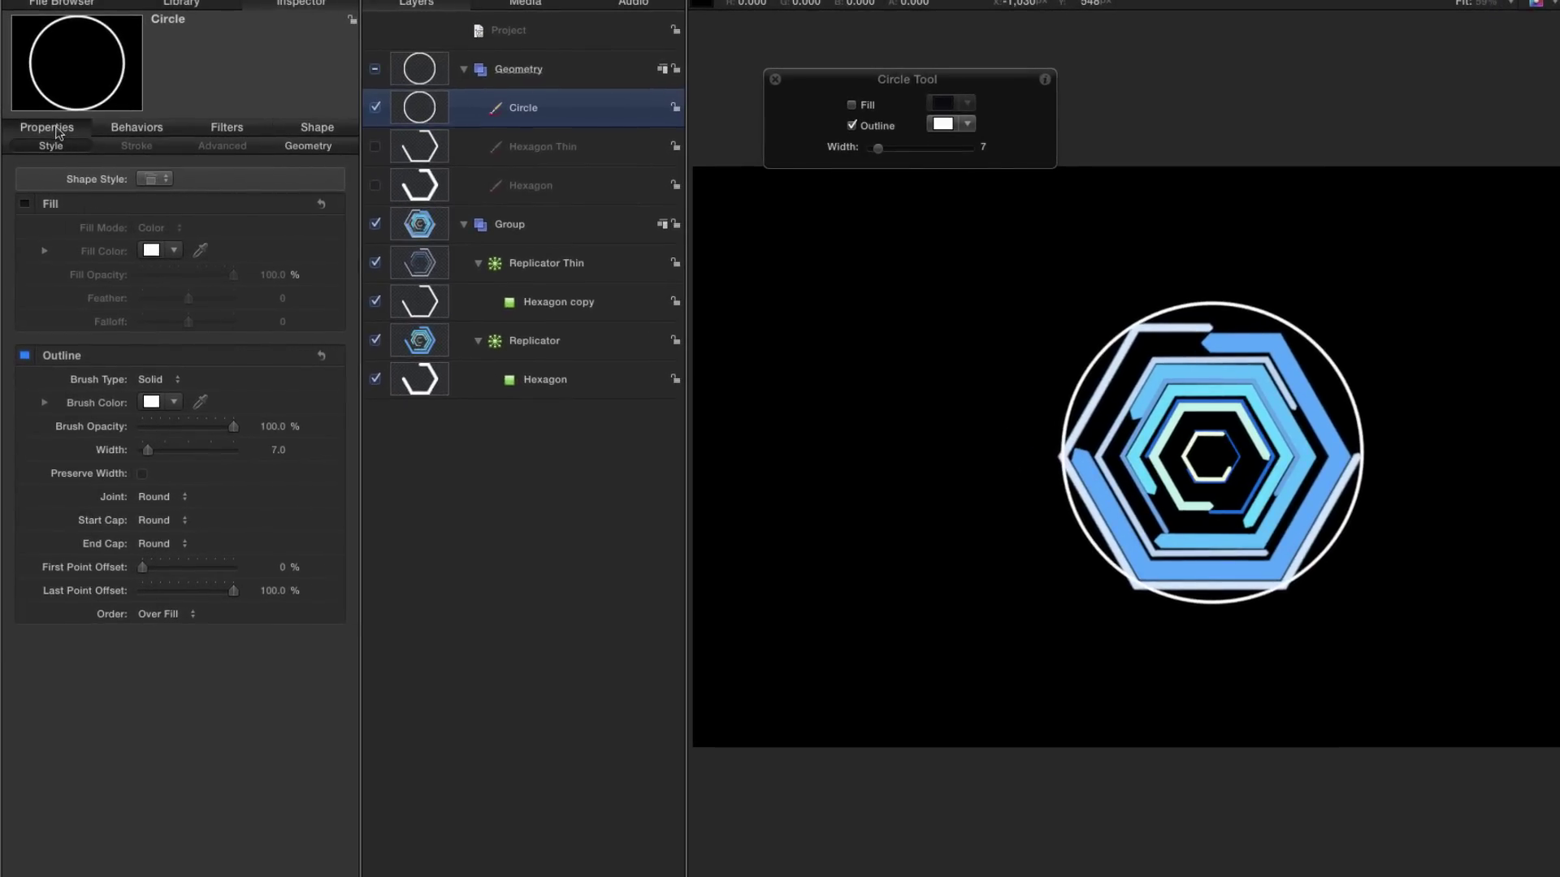
- Reset the Circle's transform to centre it on the canvas and hide the hexagon replicators' group
left_click(56, 130)
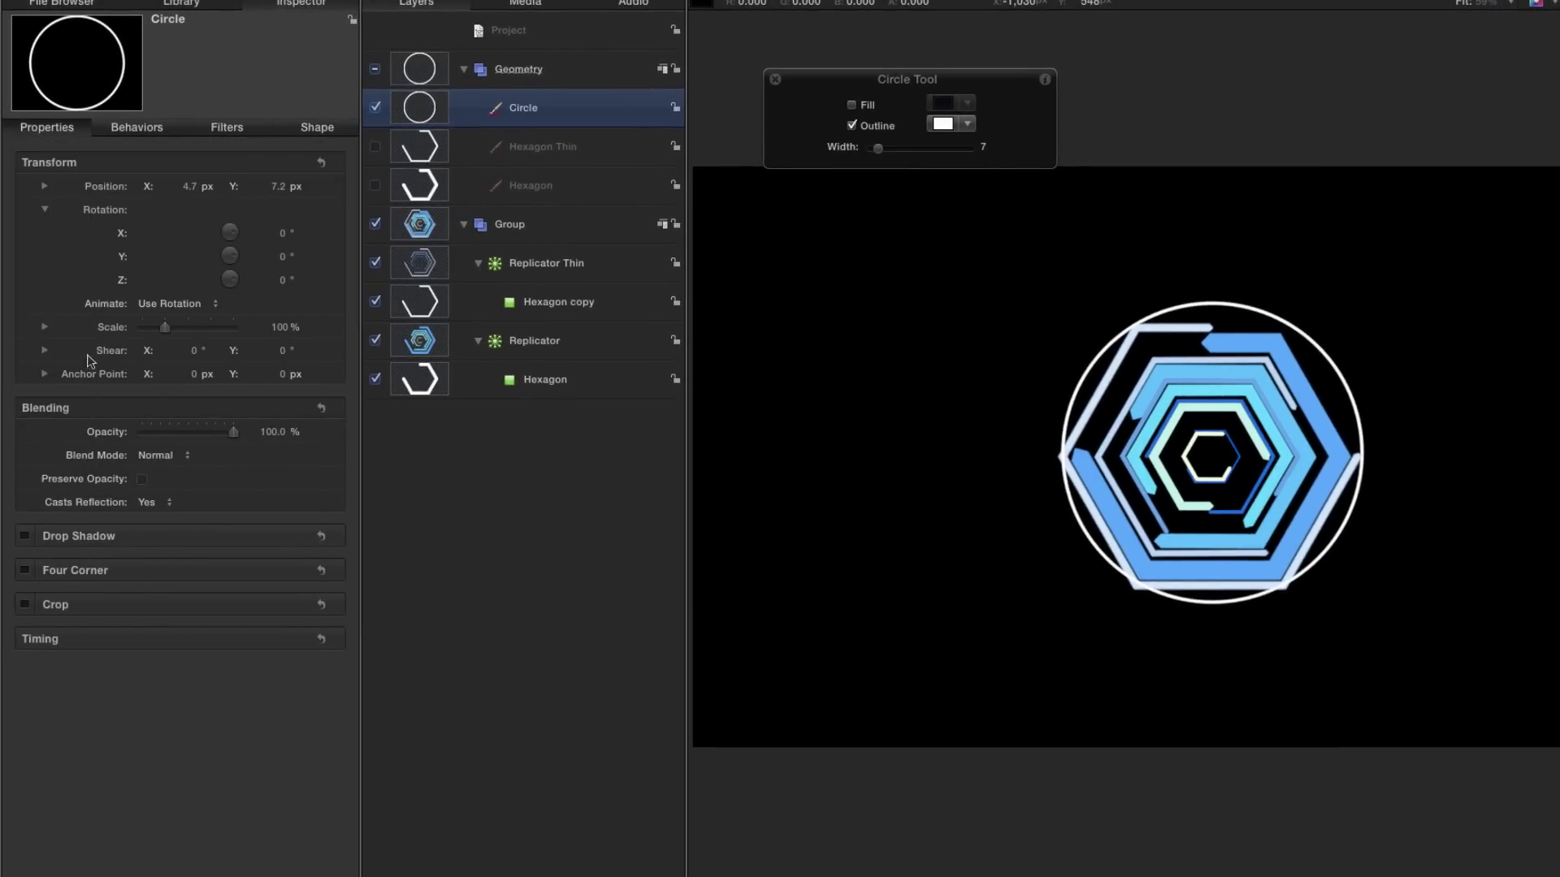
left_click(323, 164)
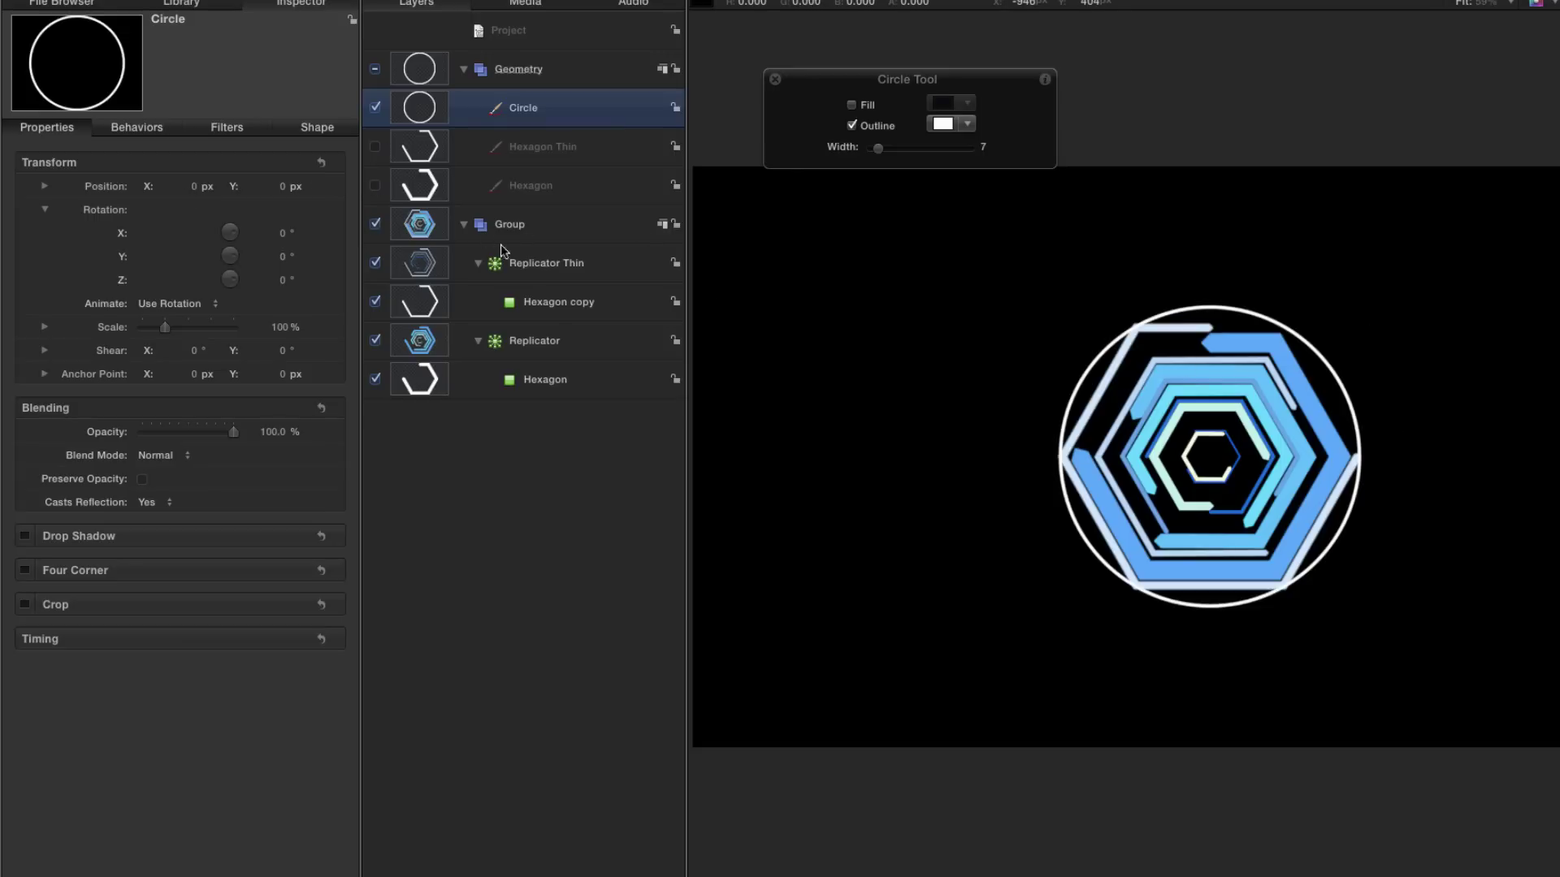
left_click(375, 223)
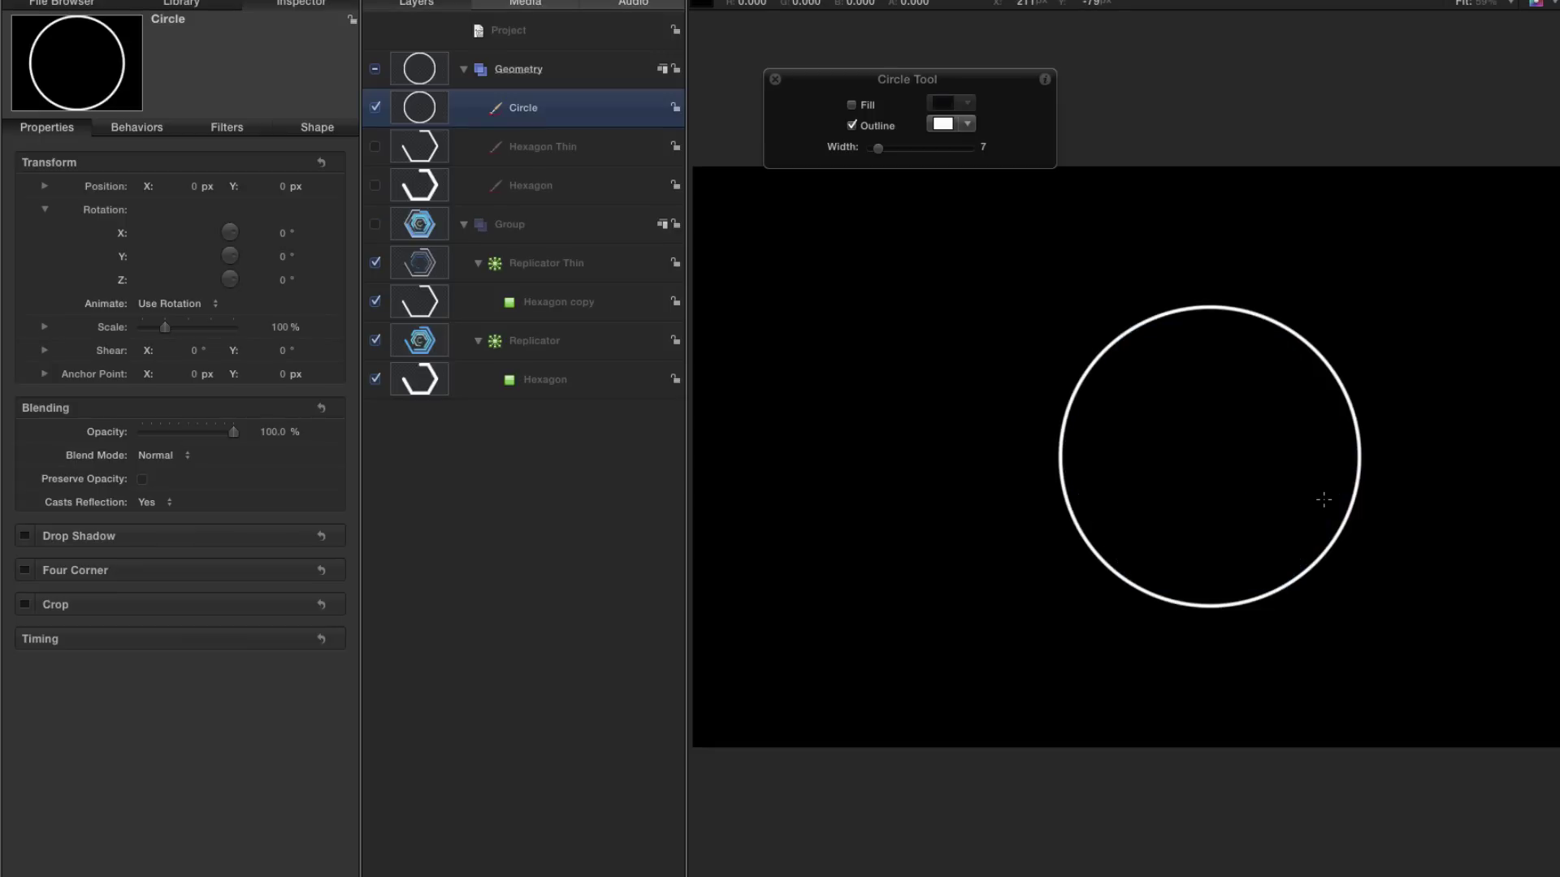
- Set the Circle's outline brush type to Airbrush and move the brush profile's white opacity tag to location 90%
left_click(315, 128)
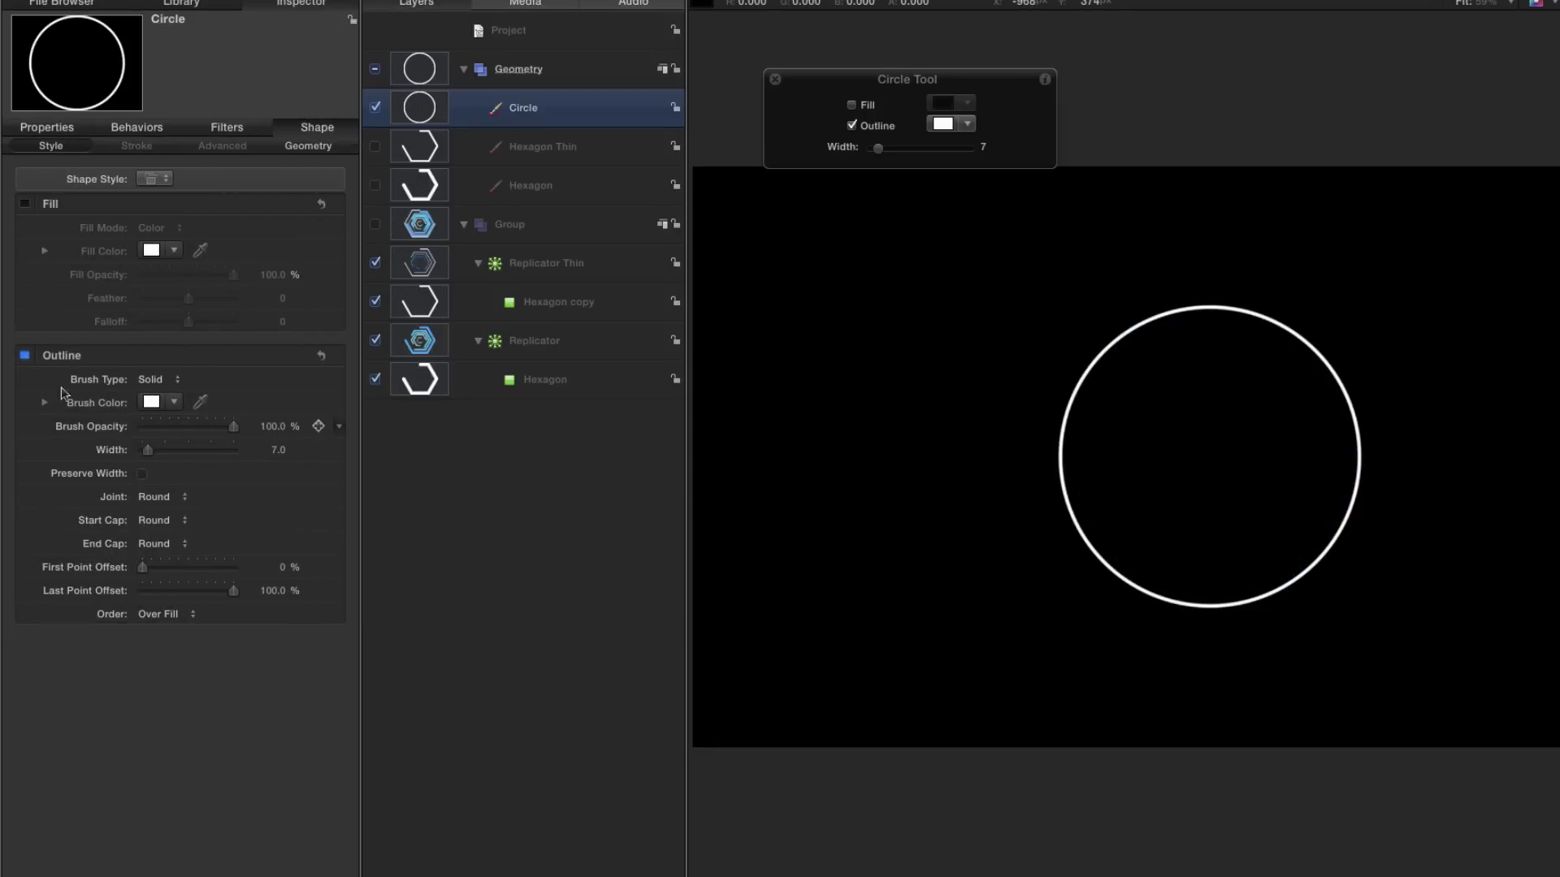
left_click(154, 381)
left_click(154, 396)
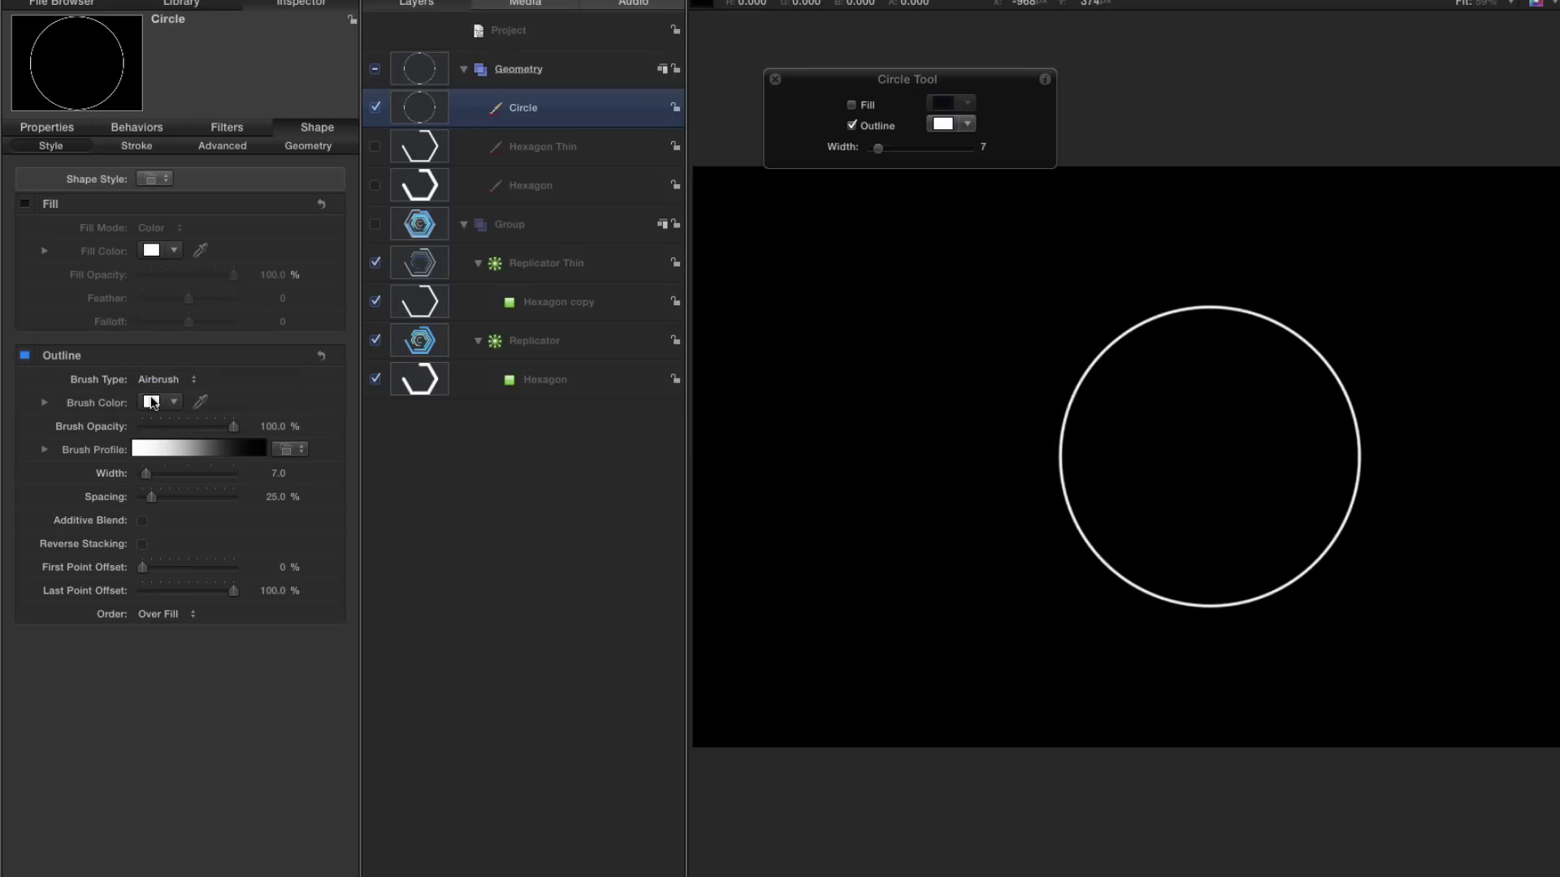
left_click(44, 449)
left_click(22, 472)
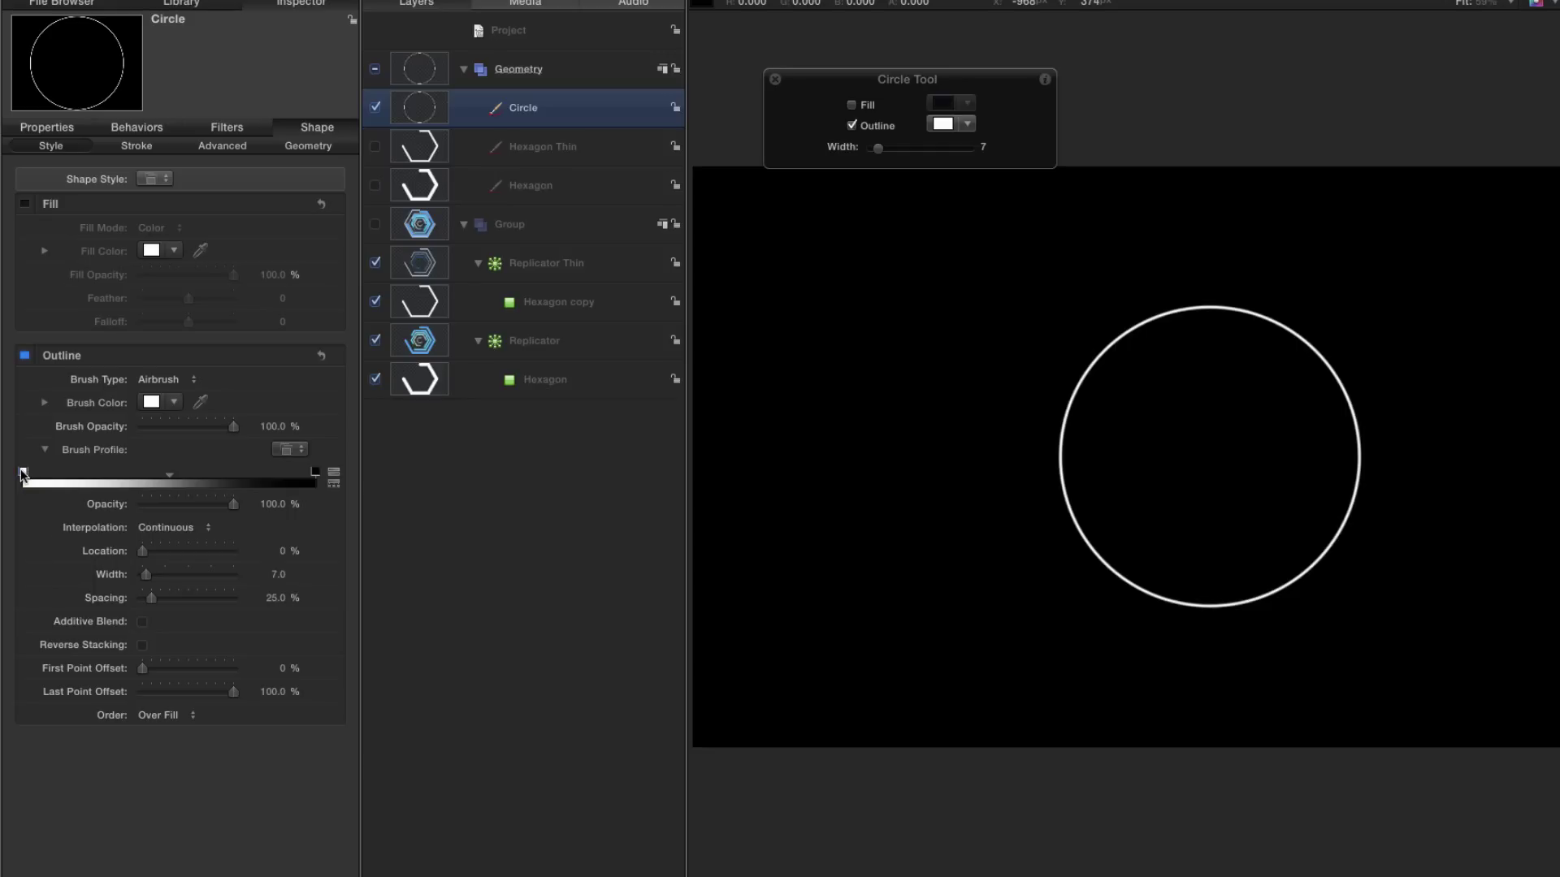
left_click(281, 551)
type("90")
key("Return")
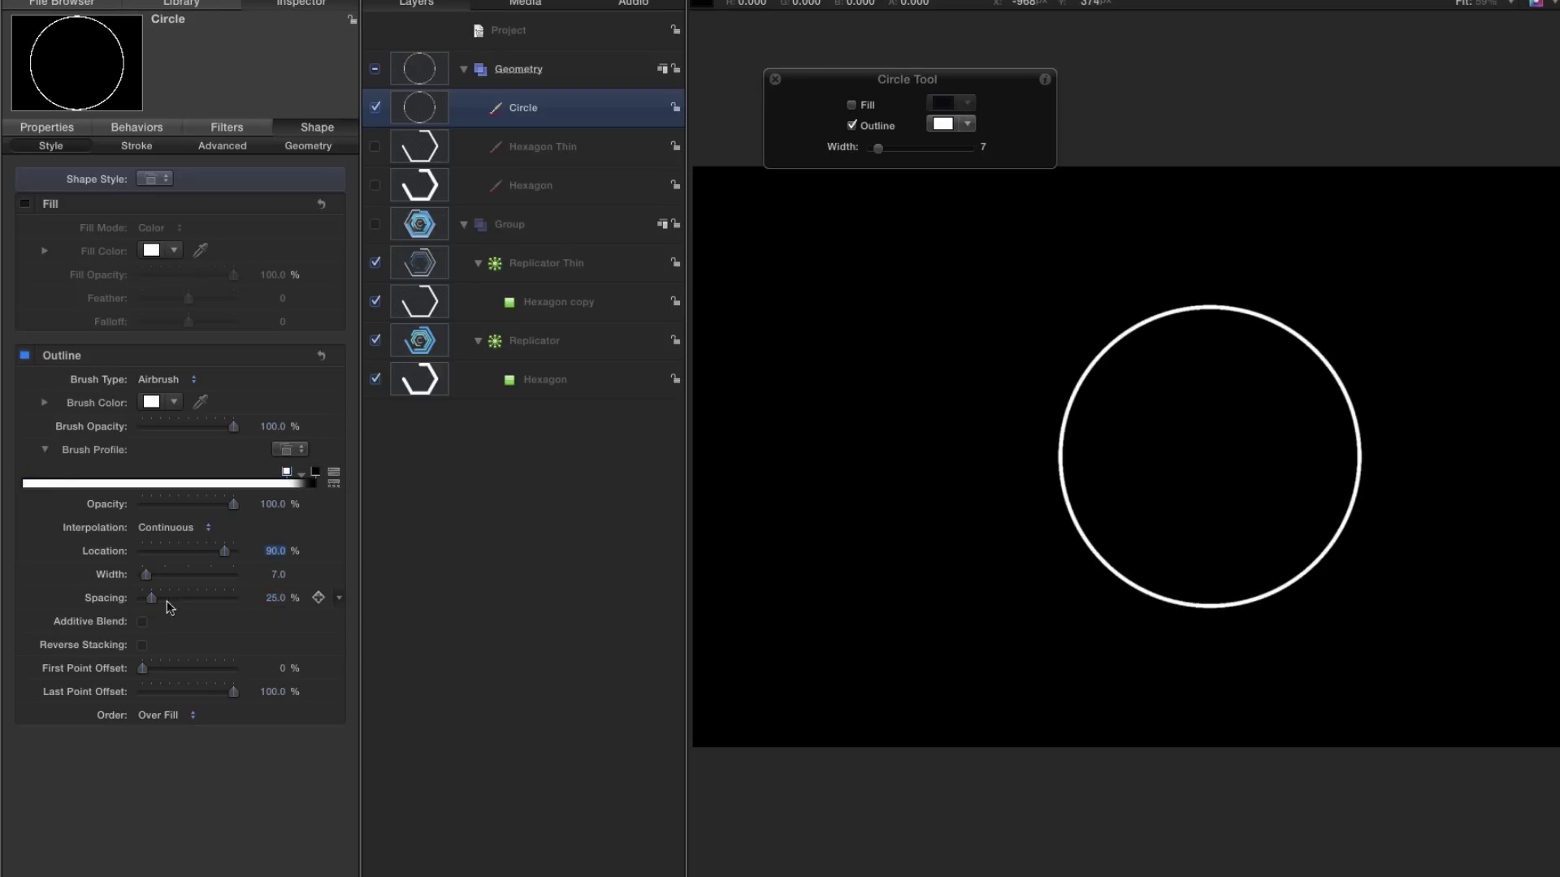
- Set the Circle's brush Spacing to 300%, switch to the selection tool and close the floating shape controls
left_click(276, 598)
type("300")
key("Return")
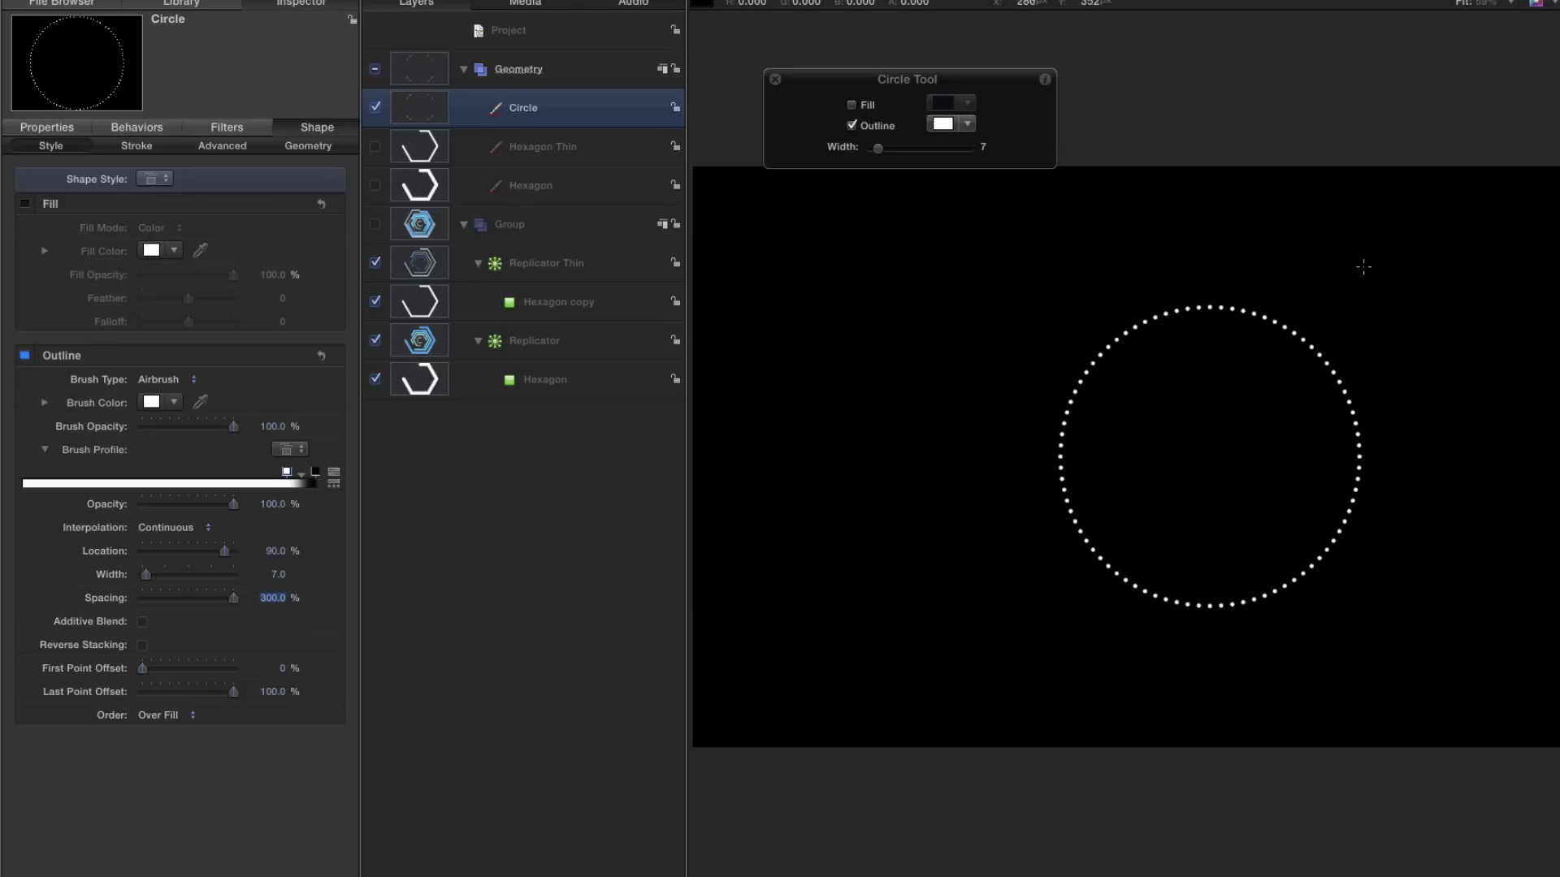
key("s")
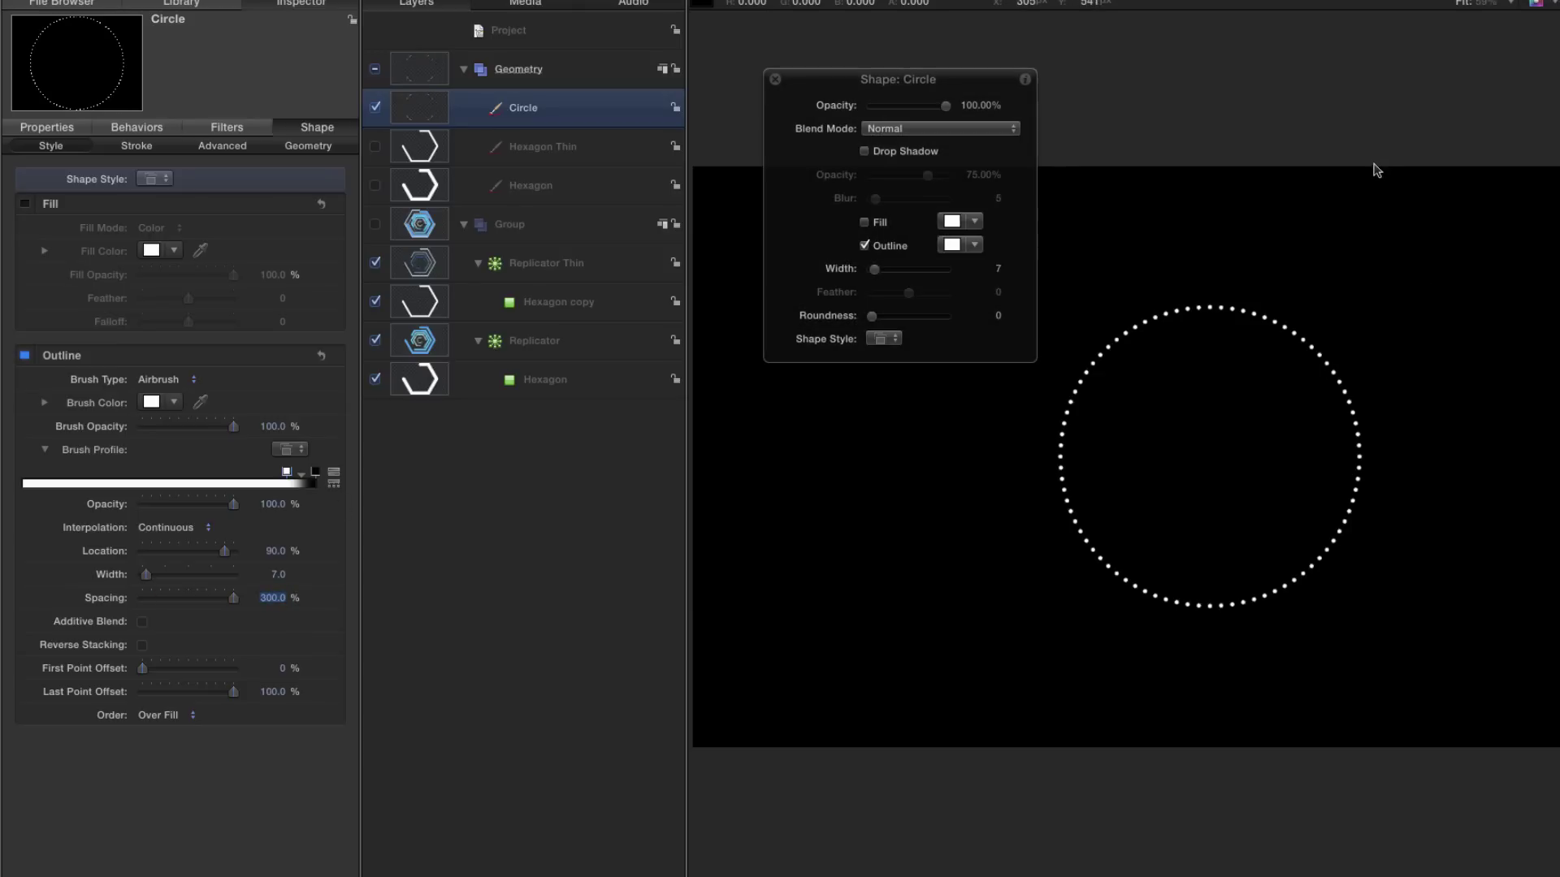
left_click(774, 80)
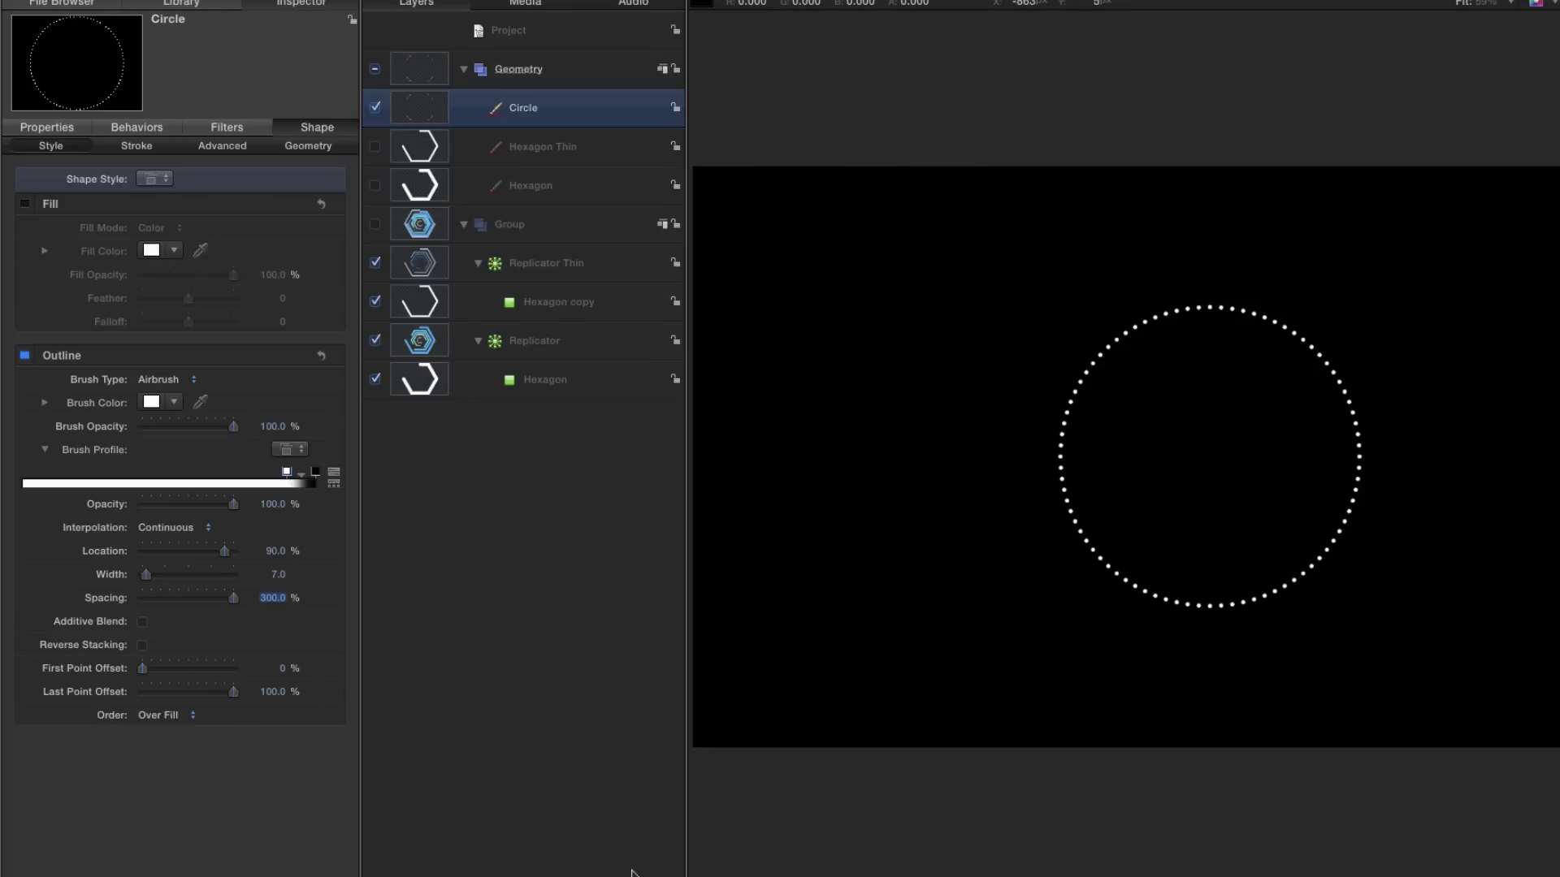
- Add keyframes at 00:00:01:00 for the Circle's First Point Offset at 0% and Last Point Offset at 100%
left_click_drag(910, 765, 941, 766)
mouse_move(143, 522)
left_click(314, 515)
left_click(314, 538)
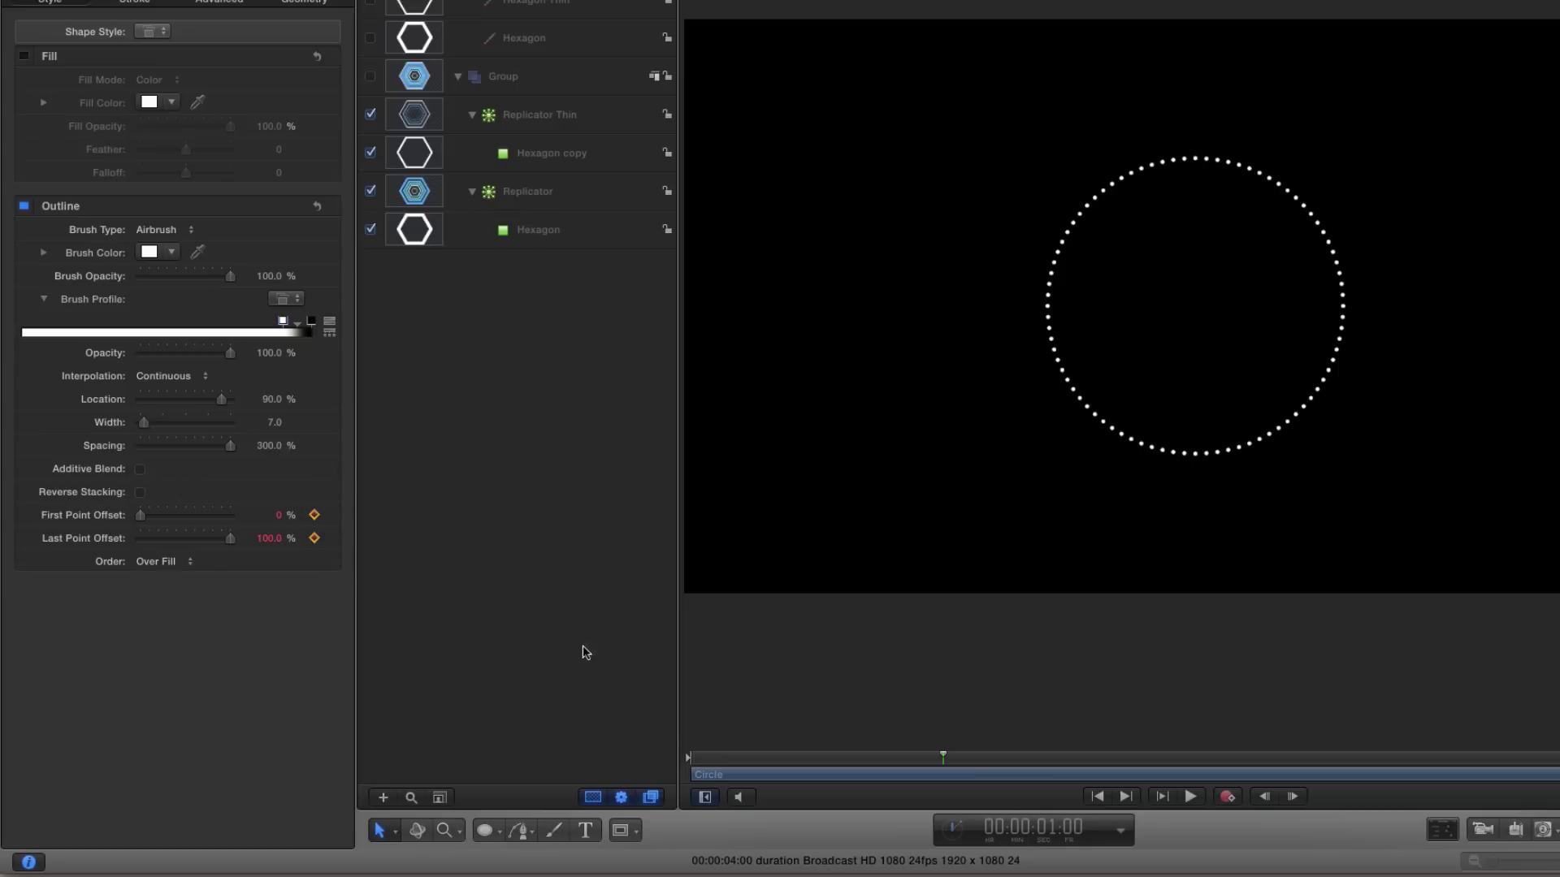
- Keyframe the Circle's First Point Offset to its maximum at the first frame and Last Point Offset to 0% at 2:00, and preview the animation
left_click(1098, 796)
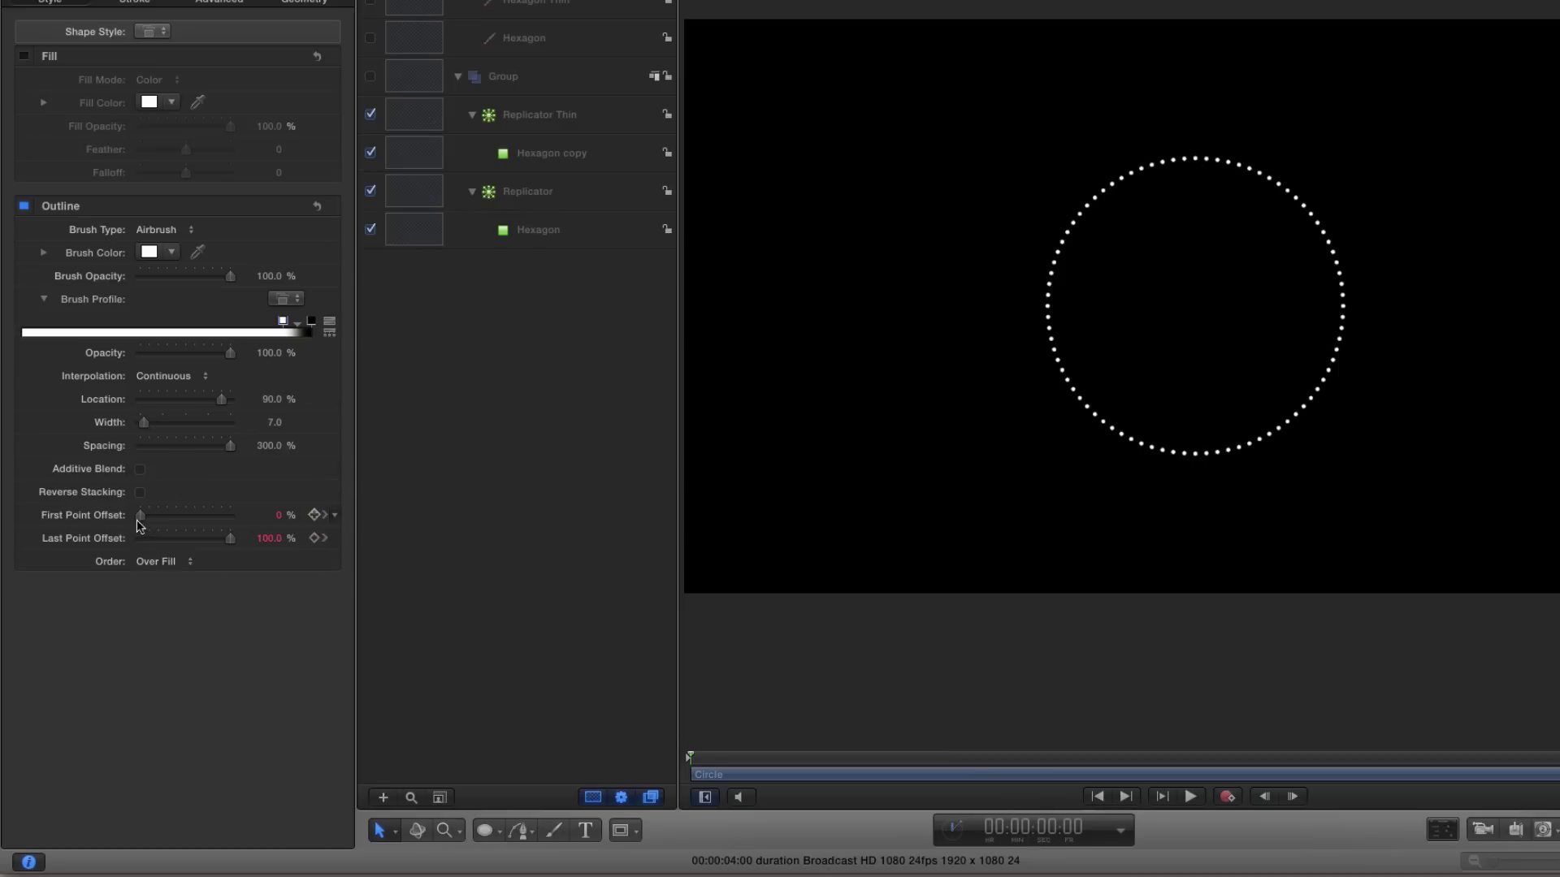
left_click_drag(139, 515, 324, 536)
left_click(1063, 830)
type("200")
key("Return")
left_click_drag(230, 538, 65, 541)
left_click(1190, 797)
left_click(1190, 797)
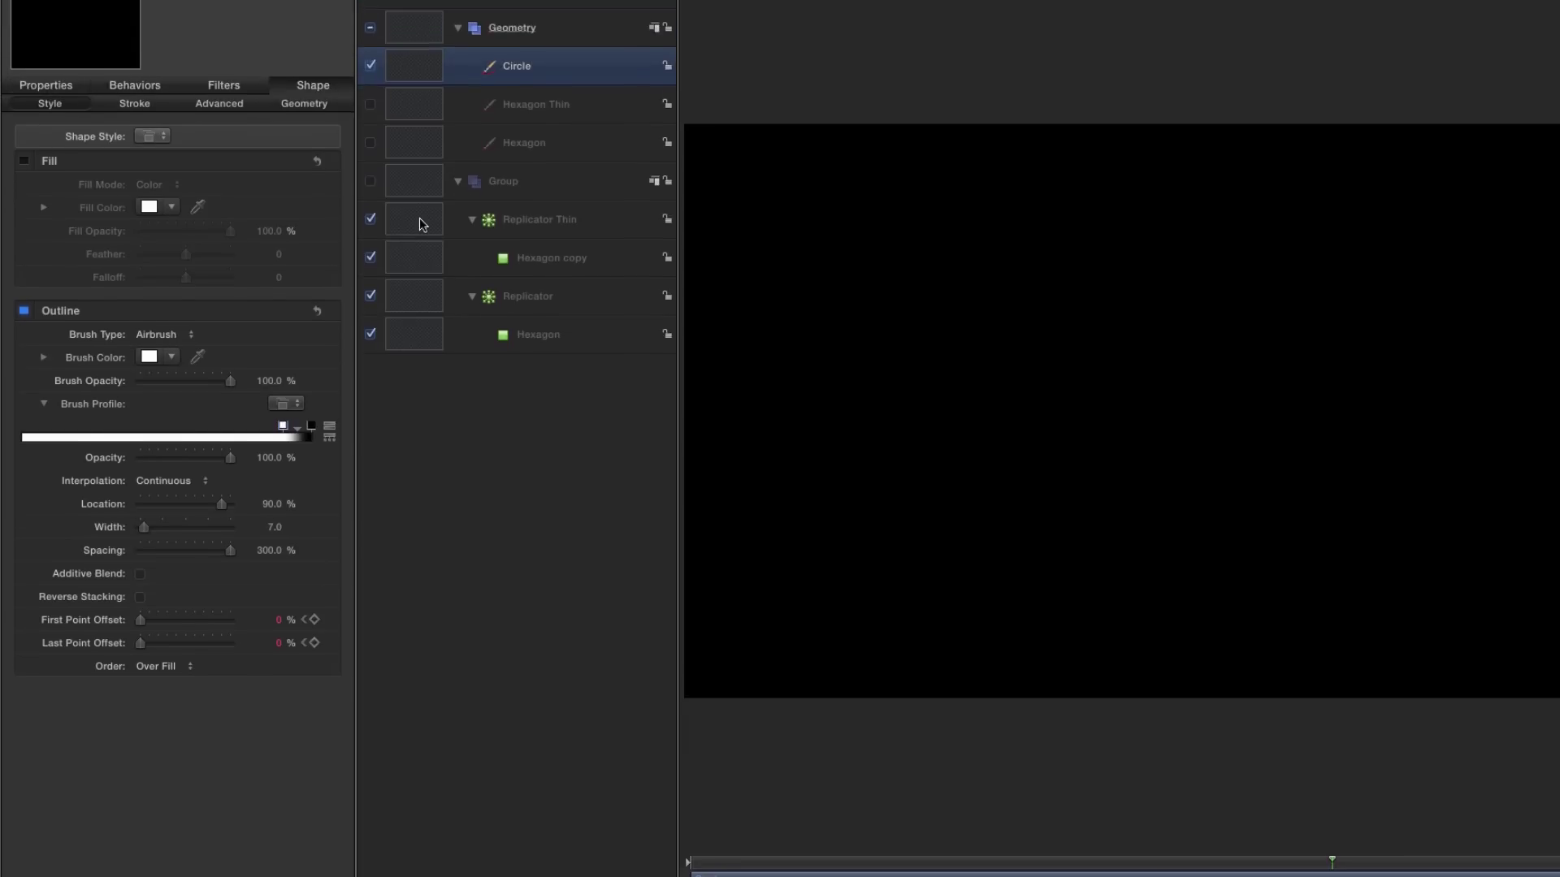
- Duplicate Replicator Thin and rename the copy as Replicator Circle
left_click(421, 119)
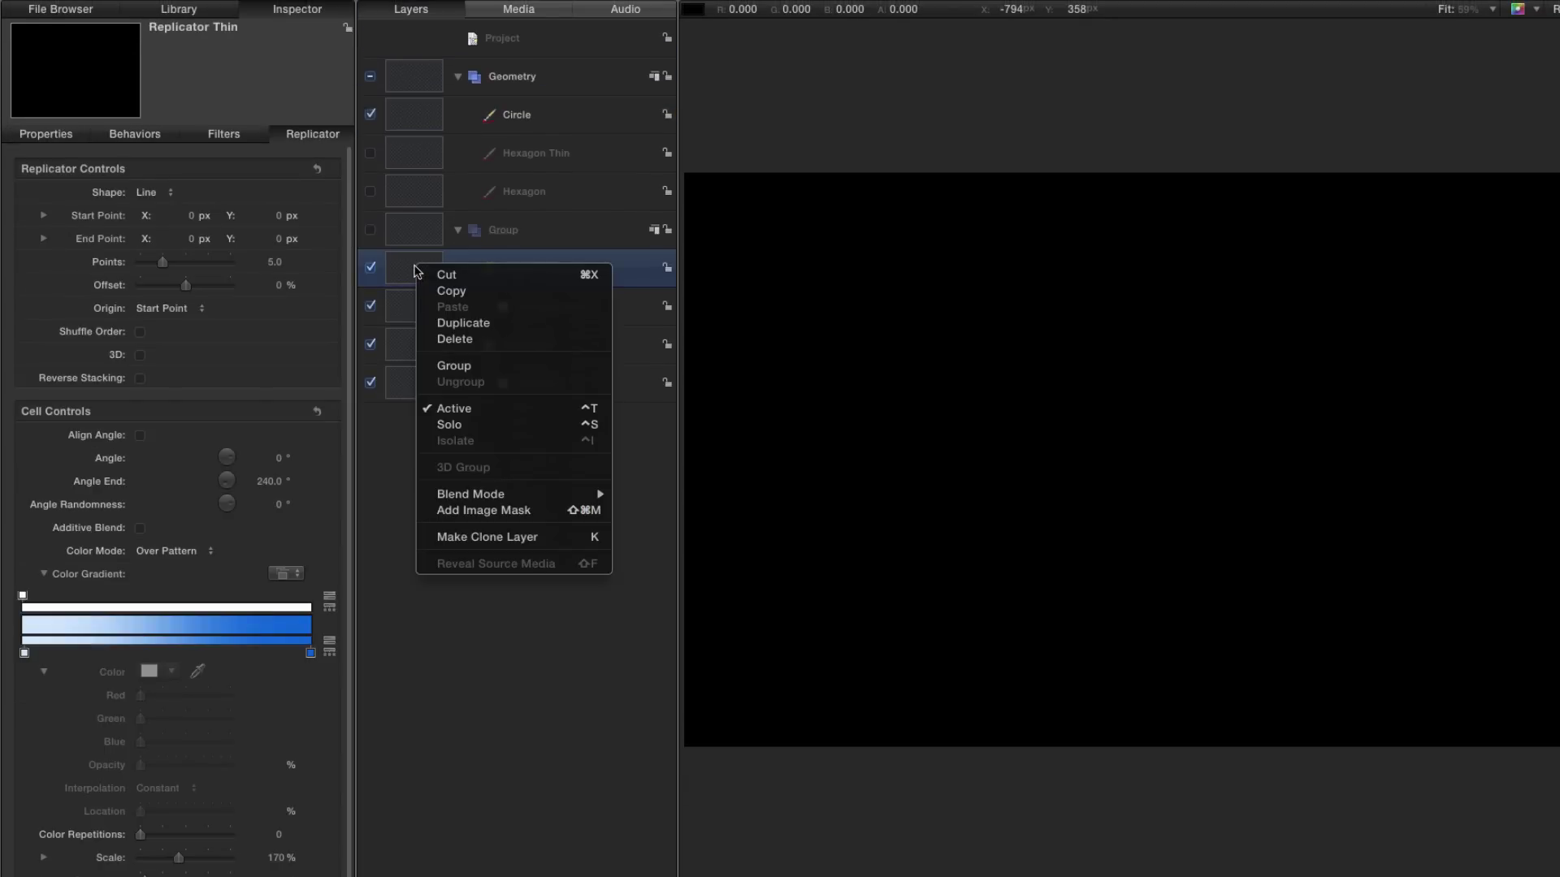
left_click(487, 324)
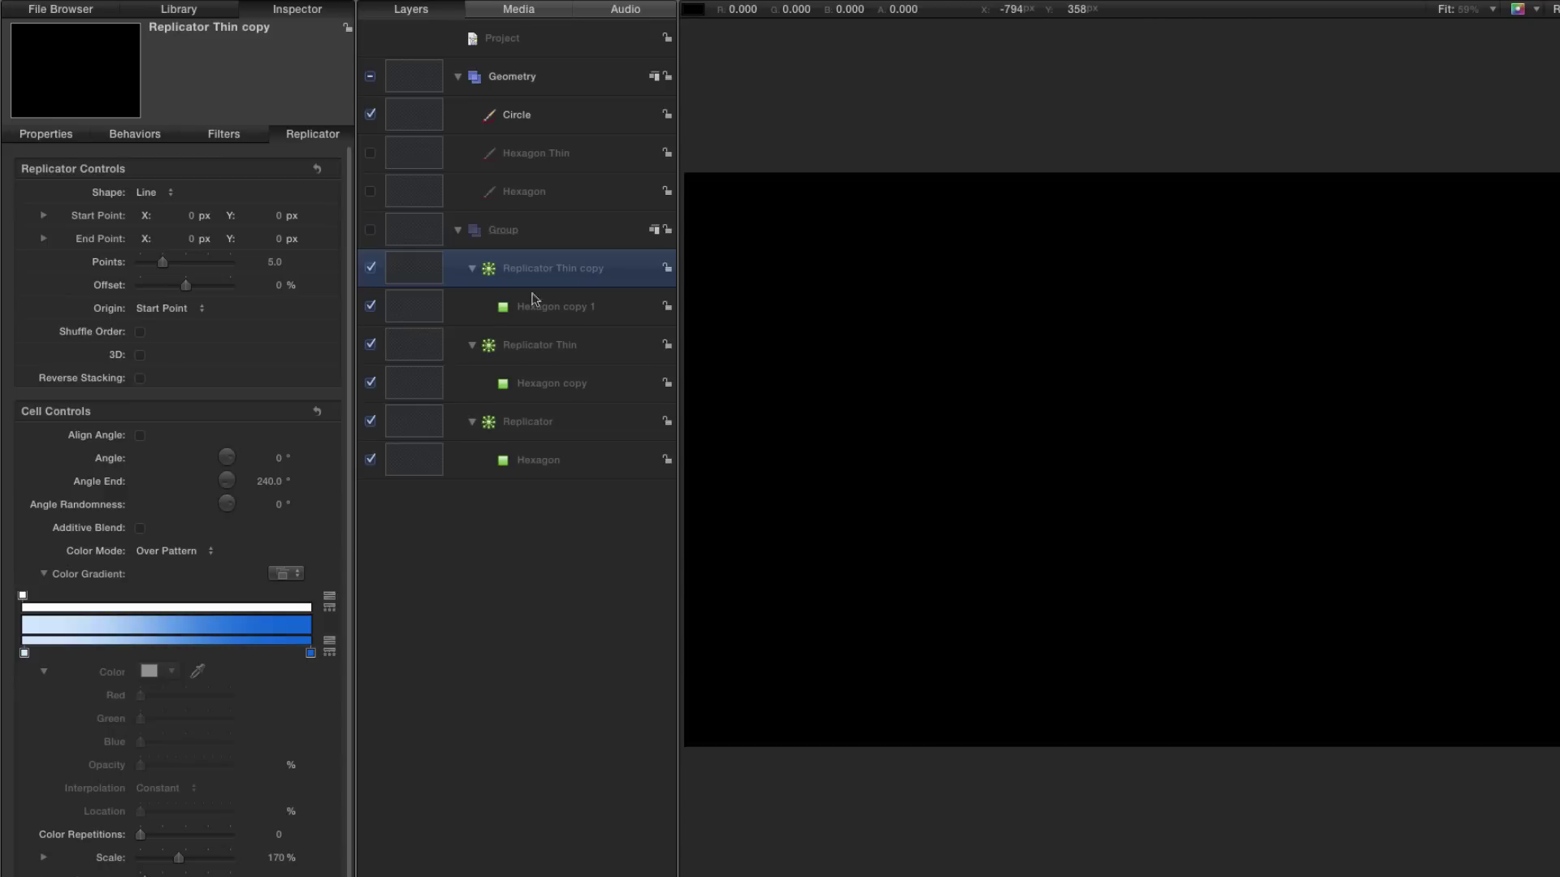
double_click(568, 272)
key("shift+super+Right")
type("Circle")
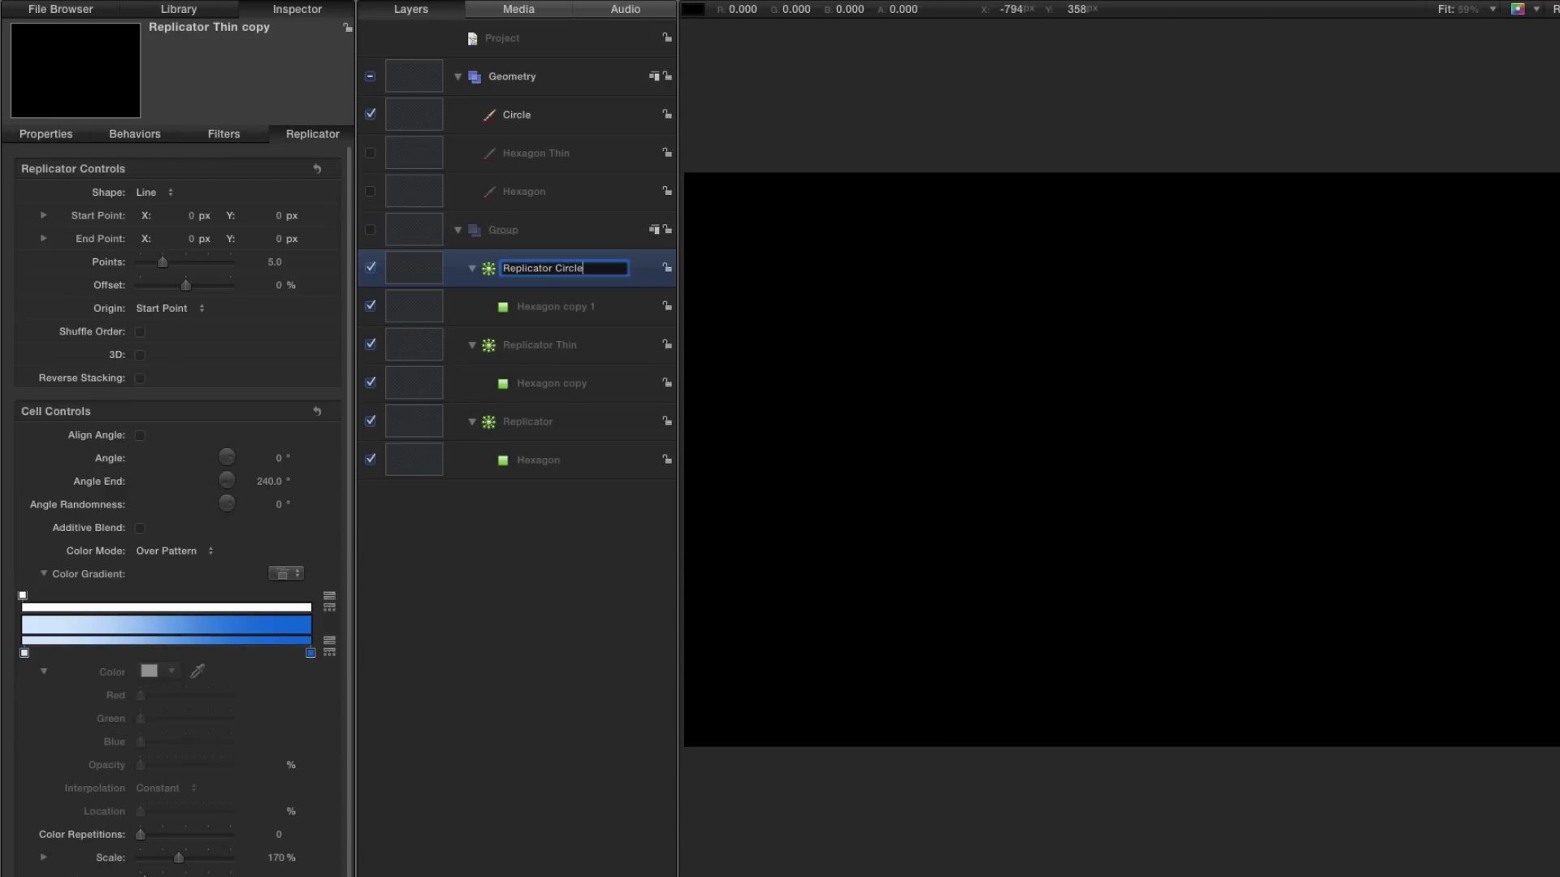
key("Return")
- Replace the source of Replicator Circle's cell with the Circle shape and rename the cell as Circle
left_click(408, 118)
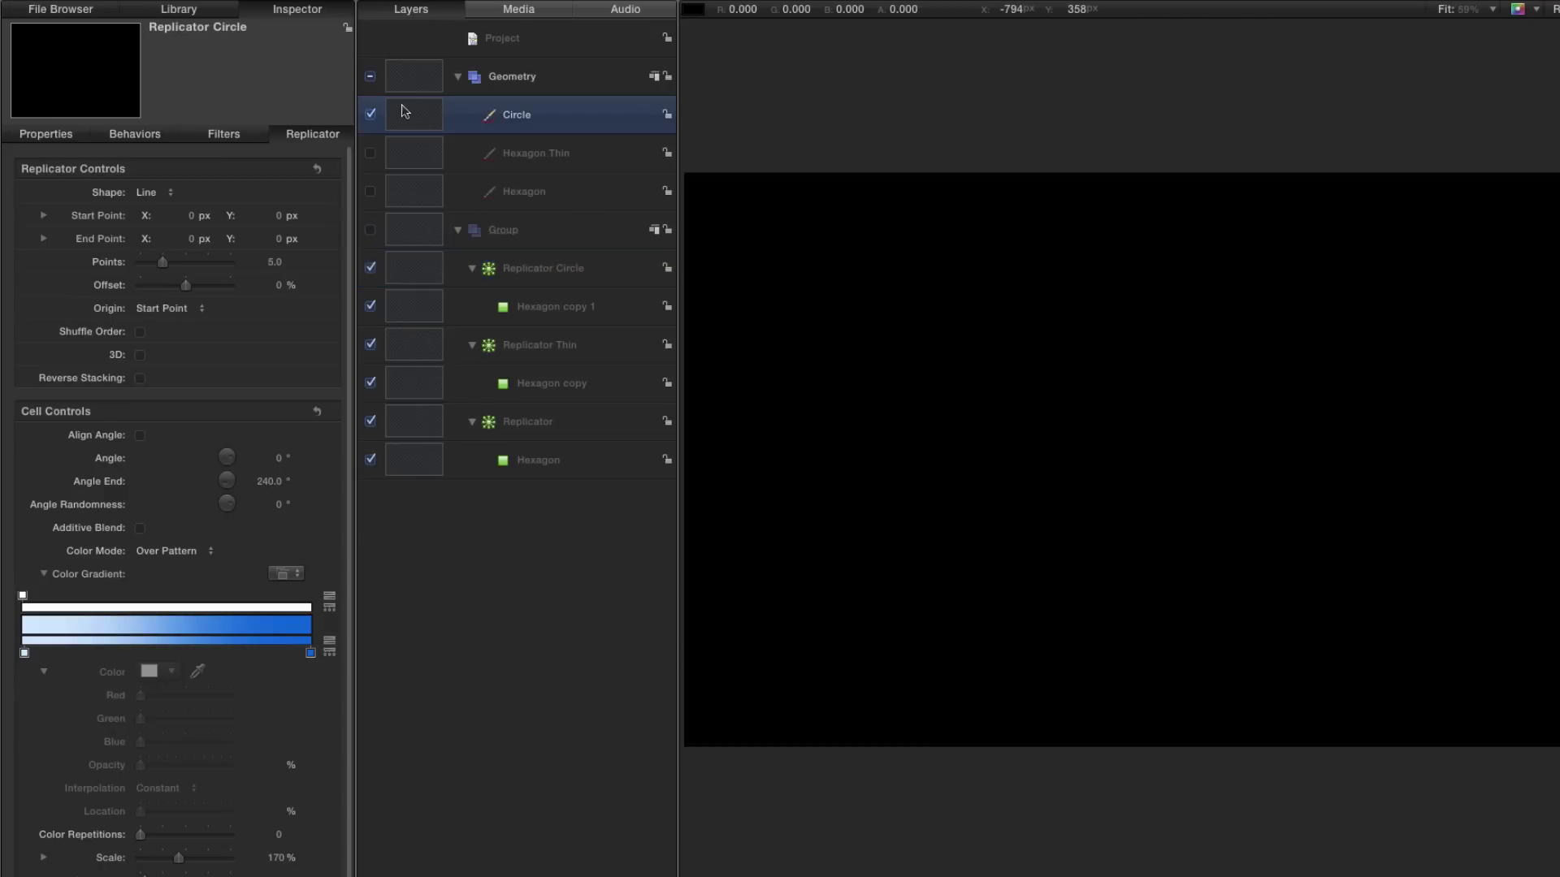
left_click_drag(409, 118, 499, 312)
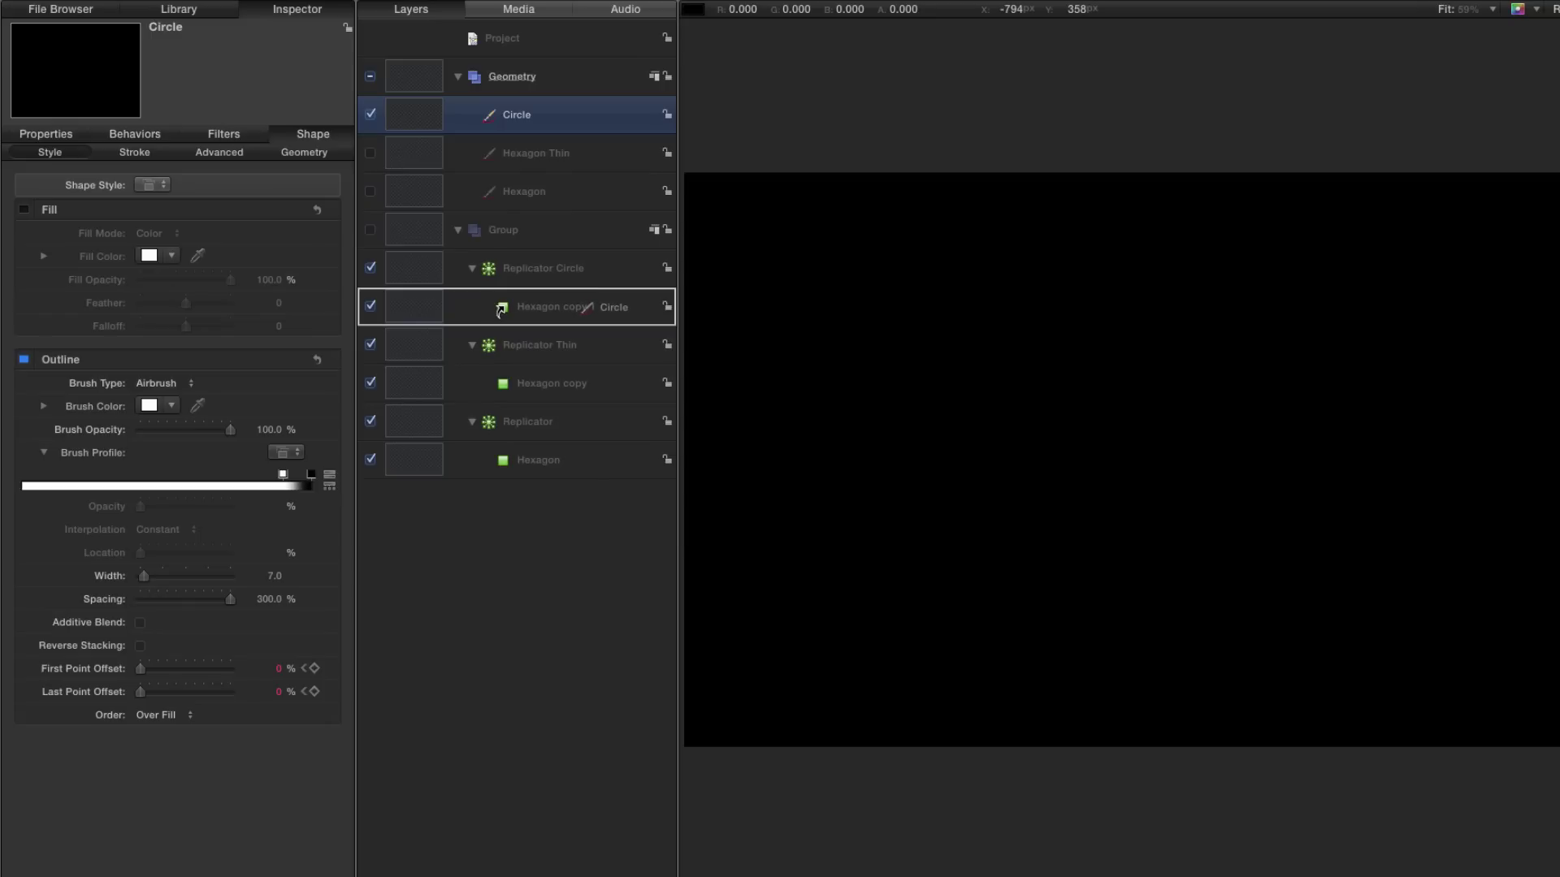
left_click_drag(499, 312, 504, 312)
double_click(510, 311)
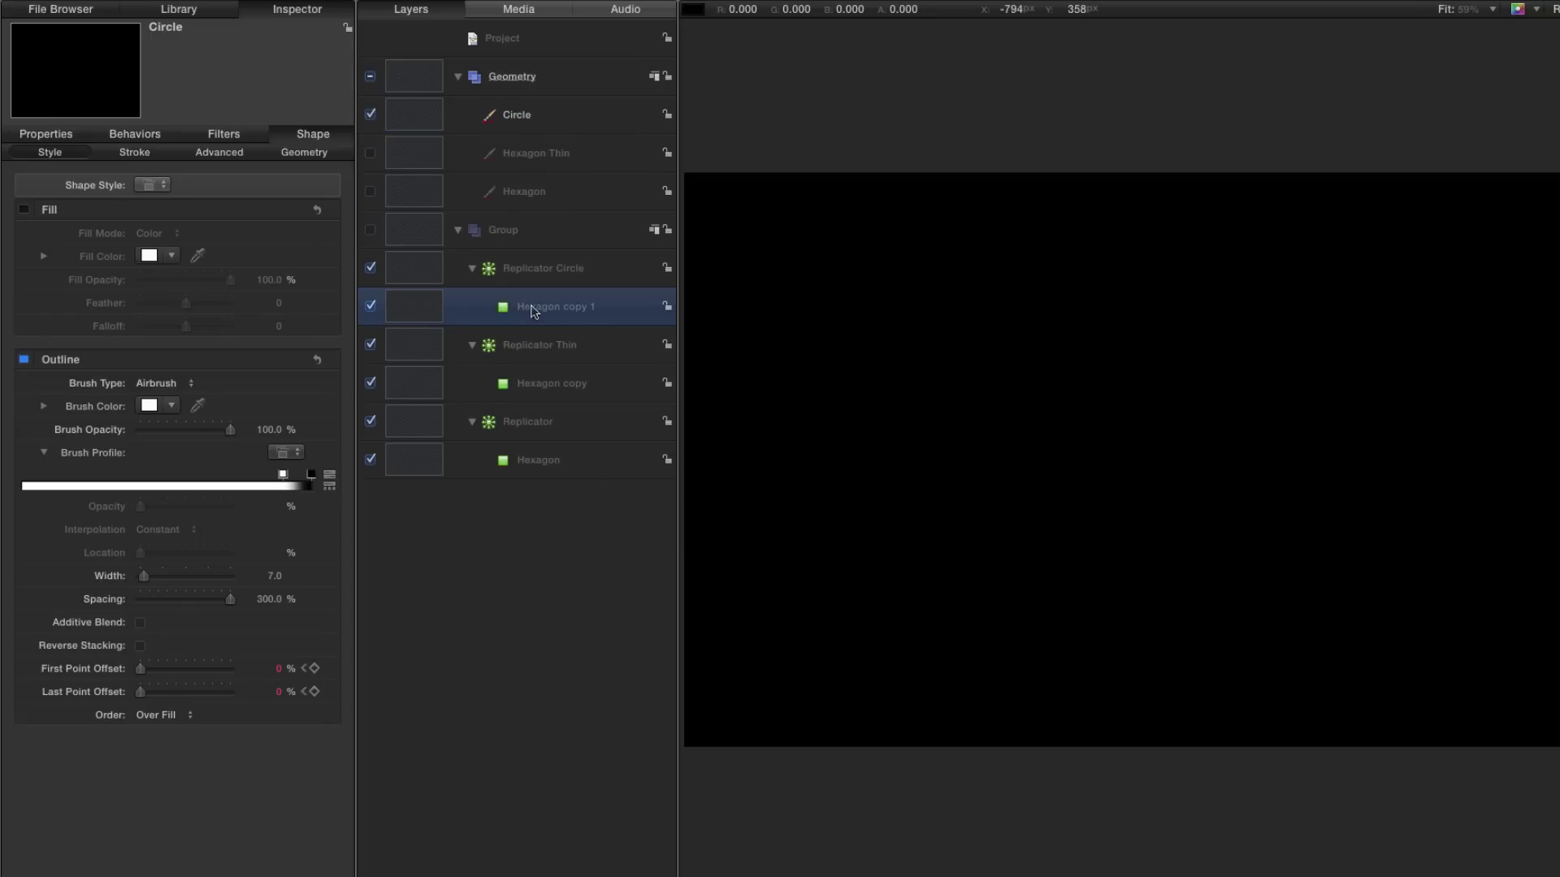
type("Circl")
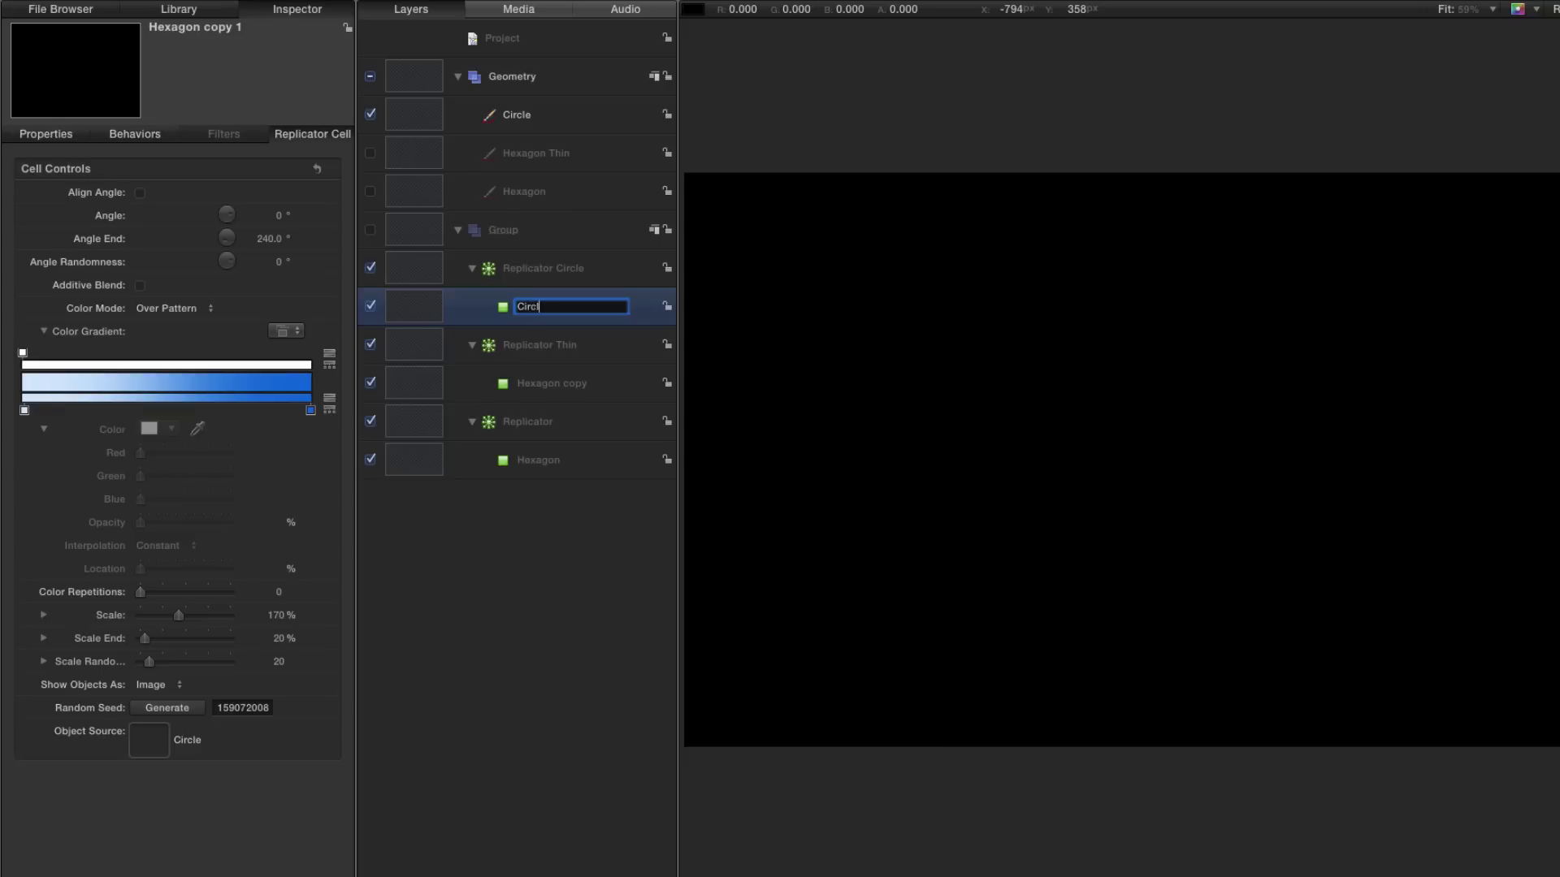
type("e")
key("Return")
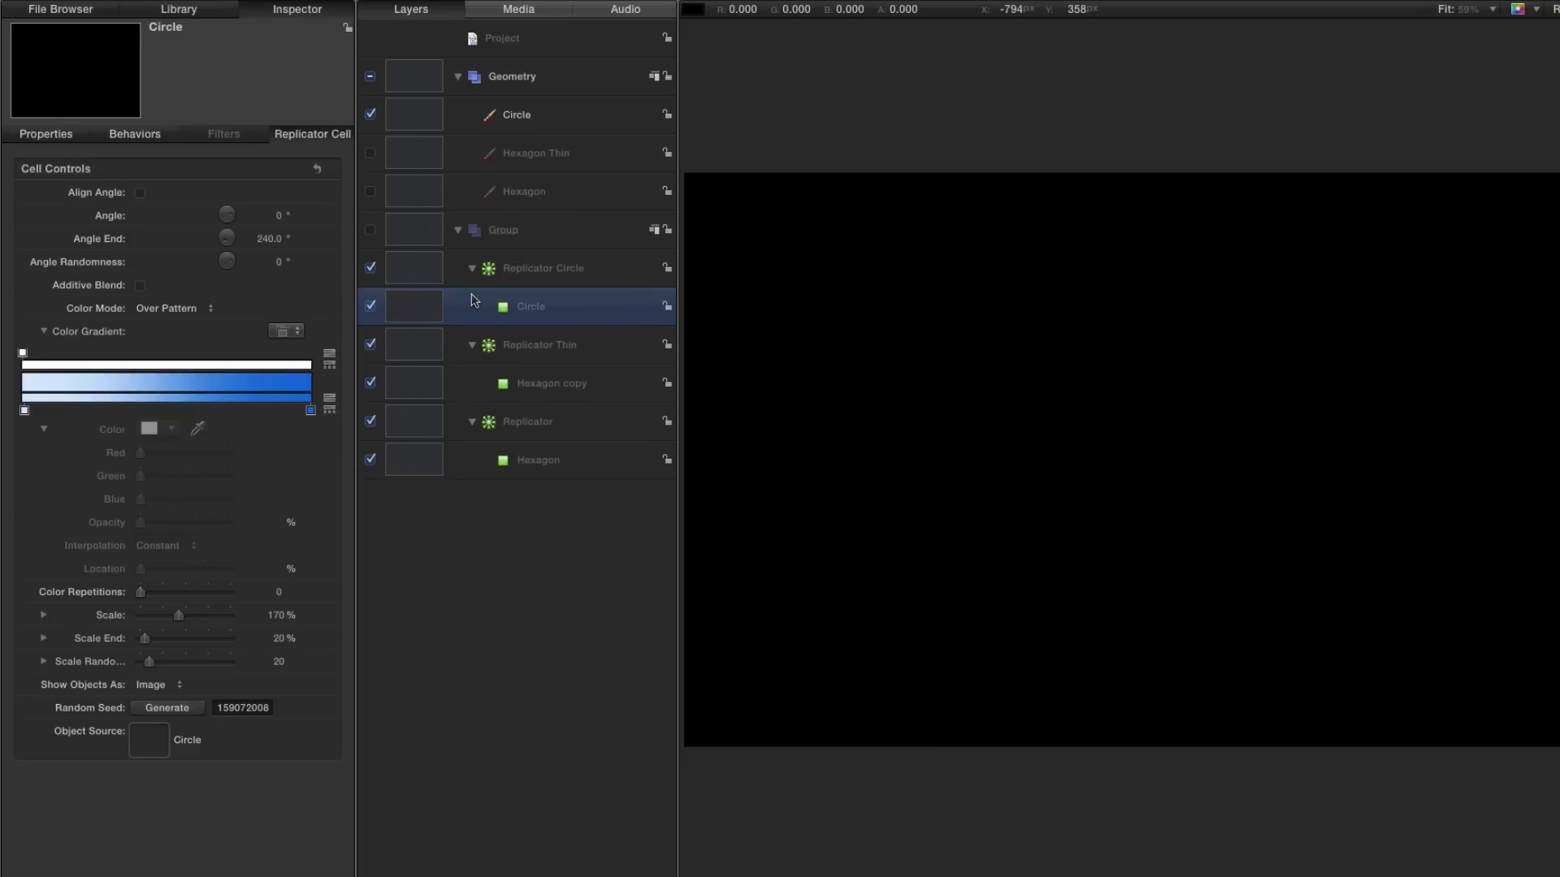
- Show the replicators' group and hide the Geometry group
left_click(371, 230)
left_click(370, 76)
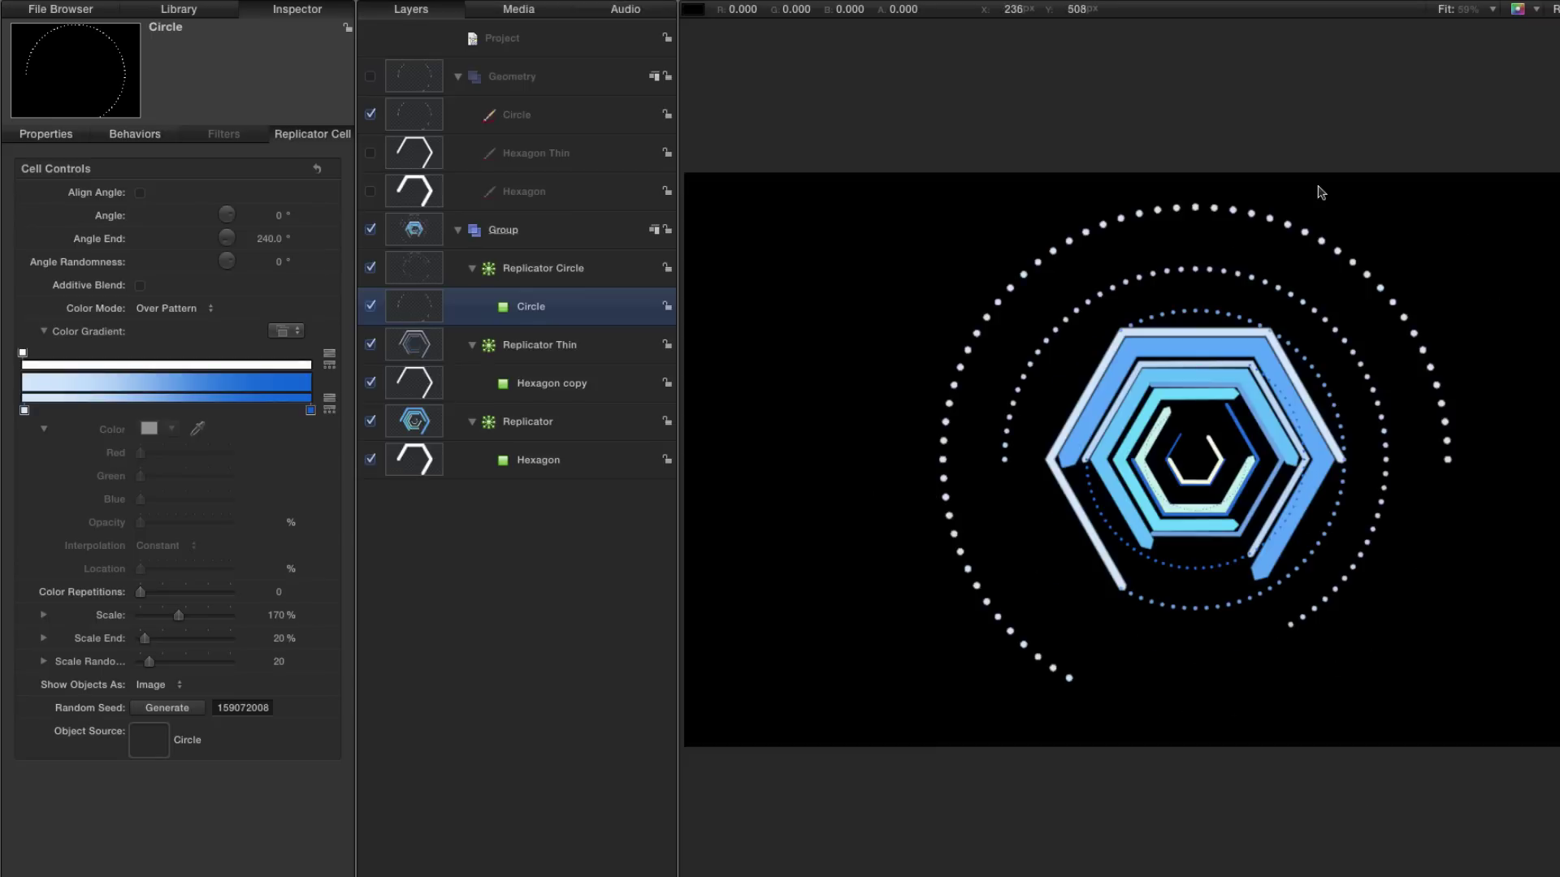
- Set Replicator Circle's cell Scale to 104% and its number of Points to 3
left_click(422, 271)
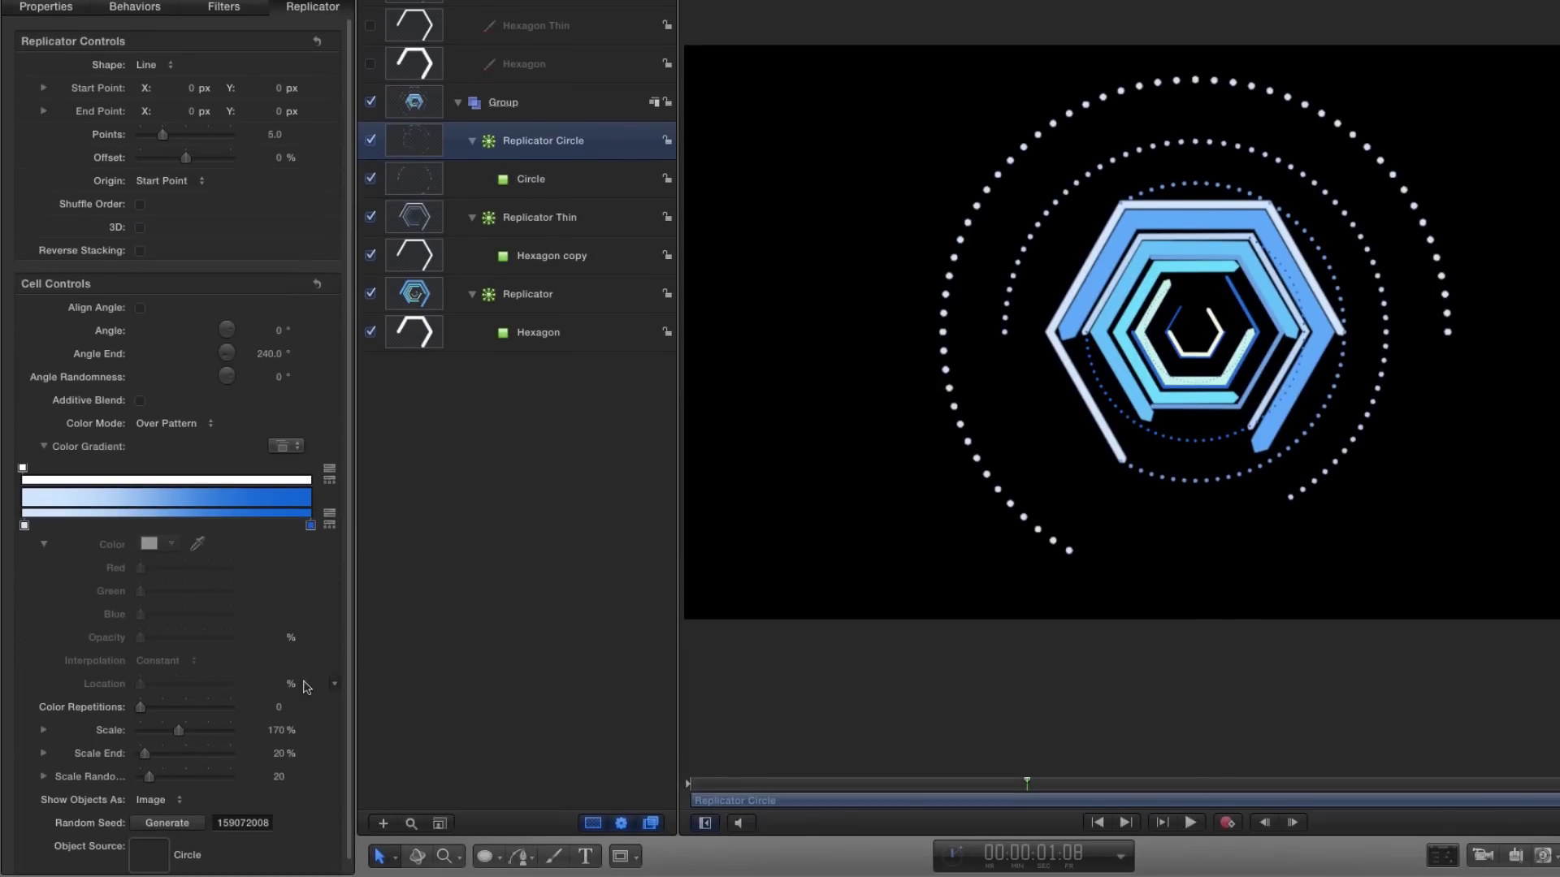
scroll(352, 689, "down", 1)
left_click_drag(276, 721, 276, 719)
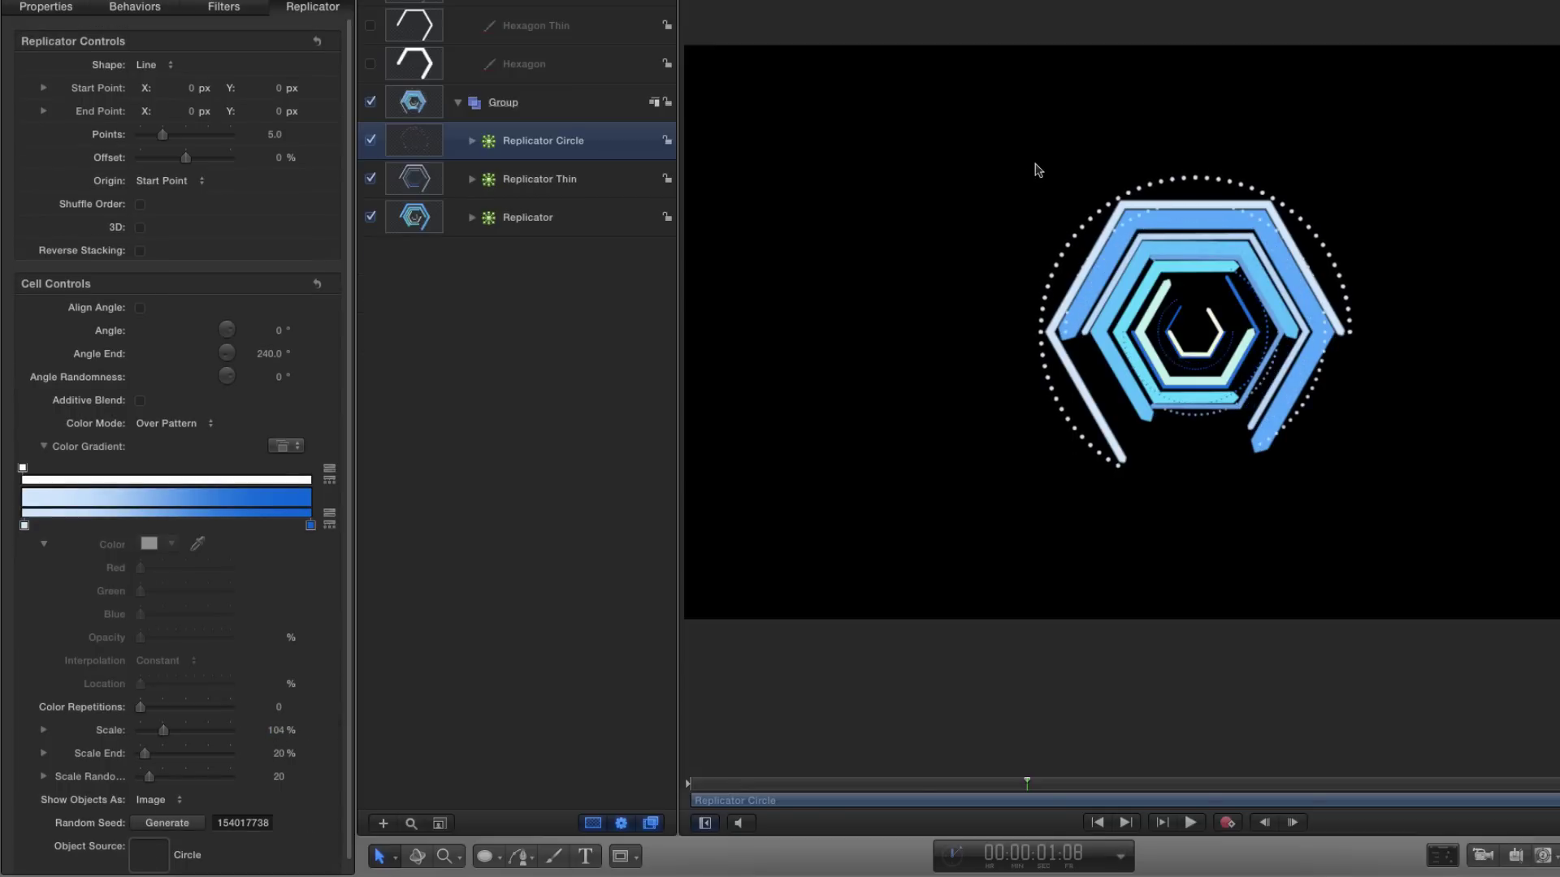
double_click(275, 135)
type("3")
key("Return")
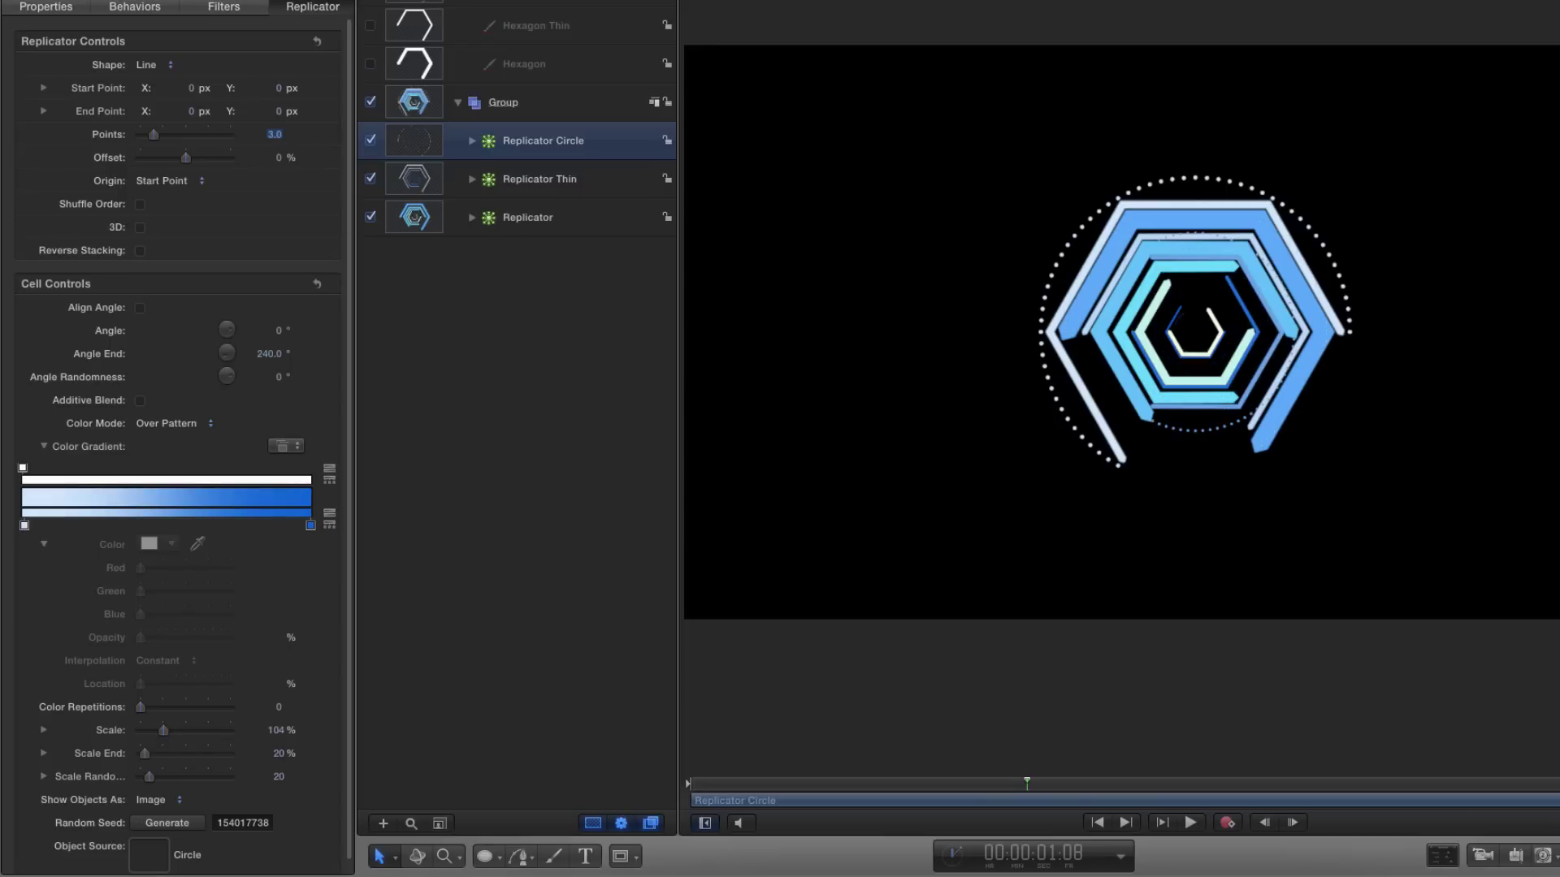
- Hide both hexagon replicators briefly to examine Replicator Circle on its own, and show them again
left_click(371, 179)
left_click(371, 218)
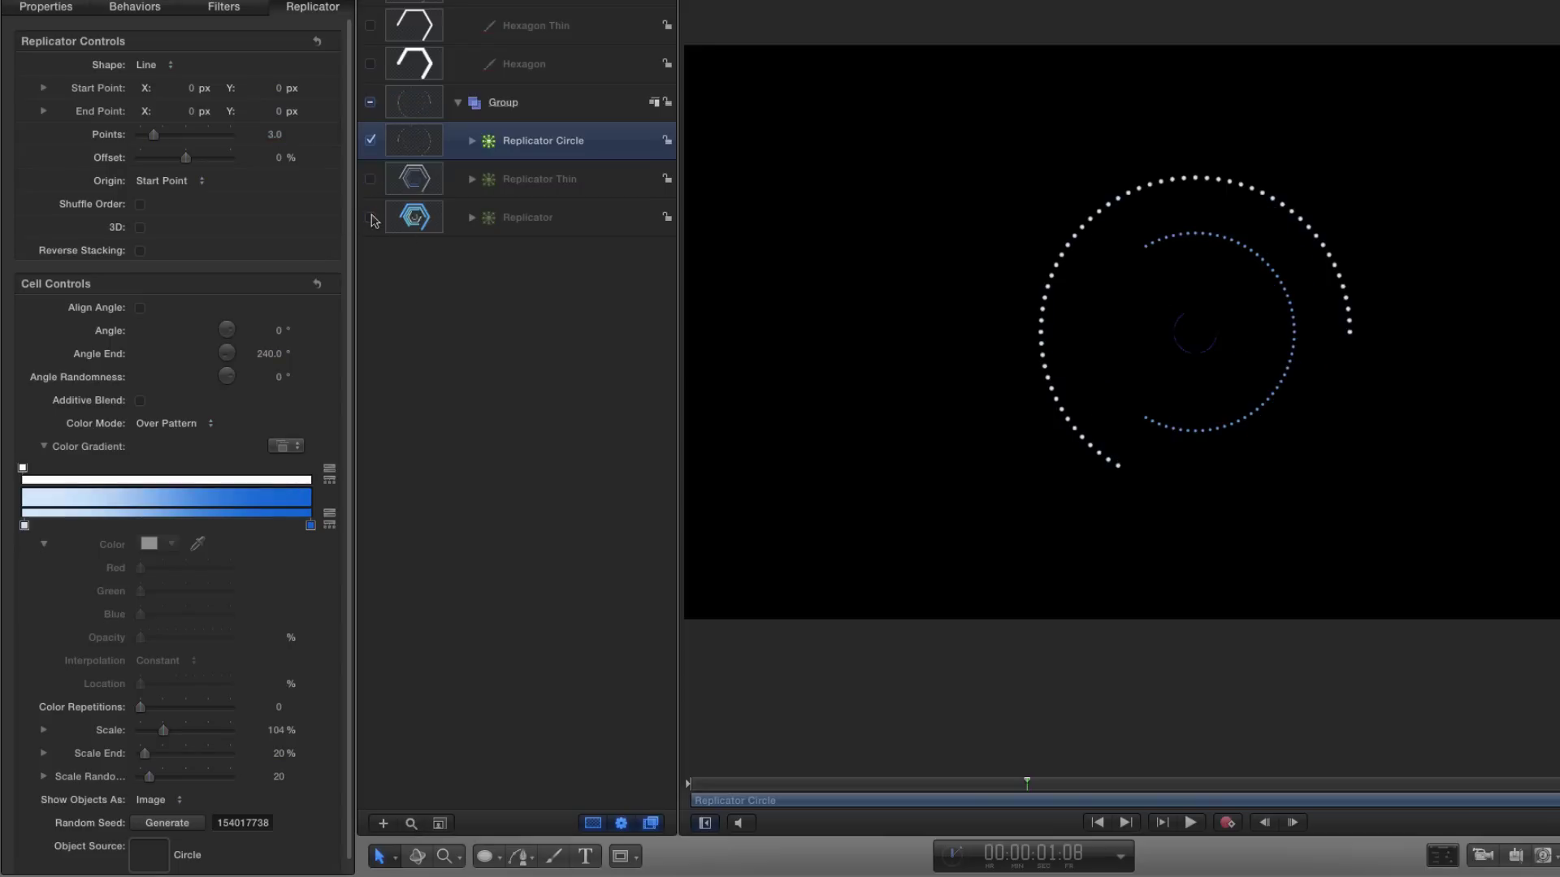
left_click(370, 218)
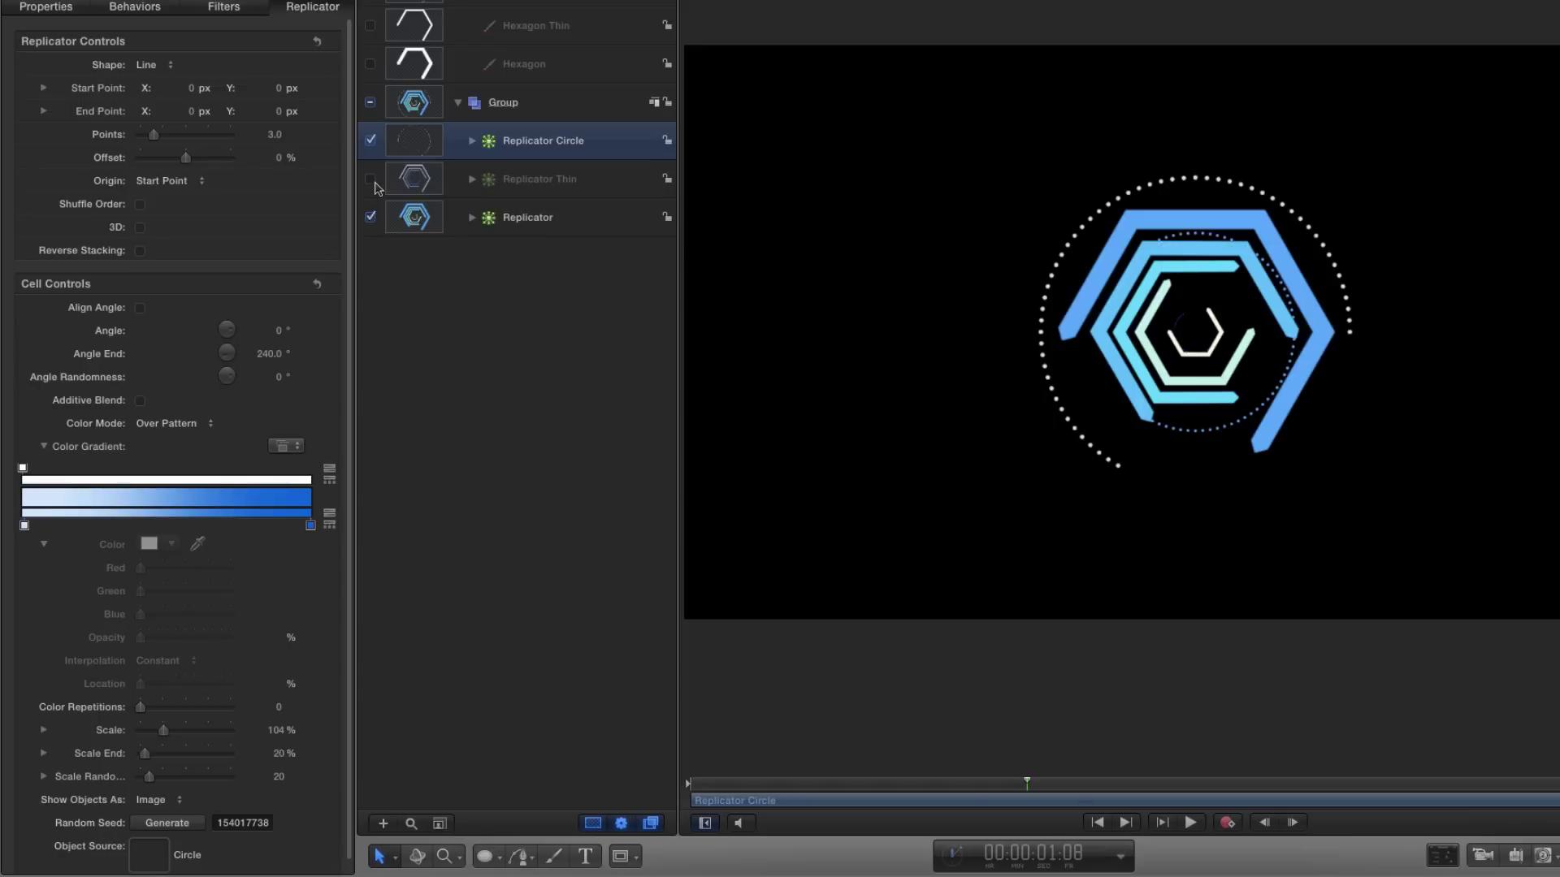
left_click(370, 178)
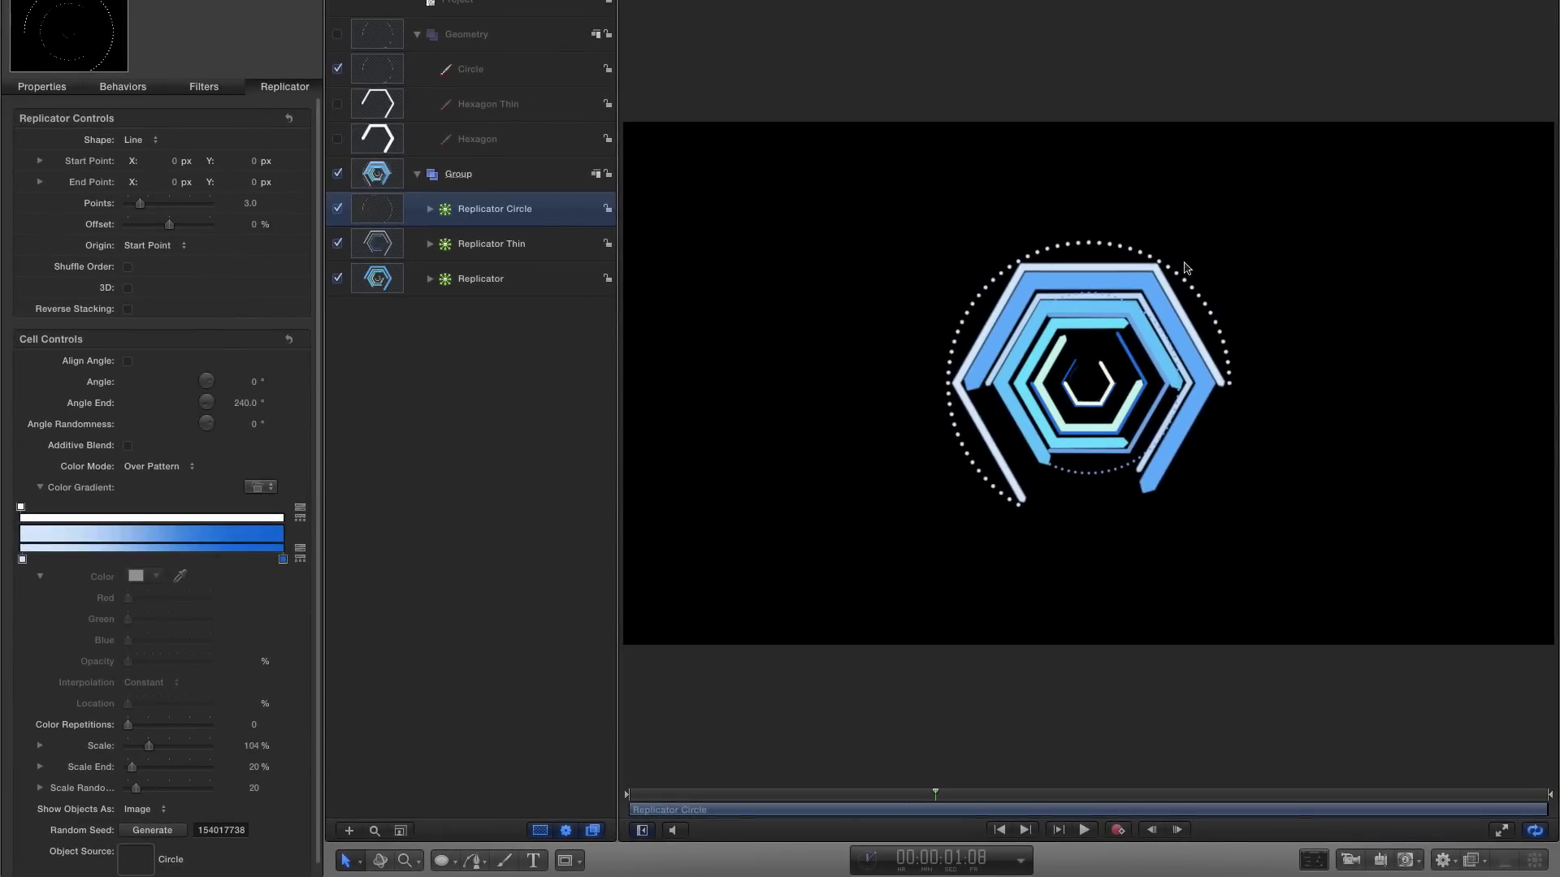
- Hide Replicator Thin and Replicator Circle, and rename the thick hexagon replicator as Replicator Thick
left_click(376, 280)
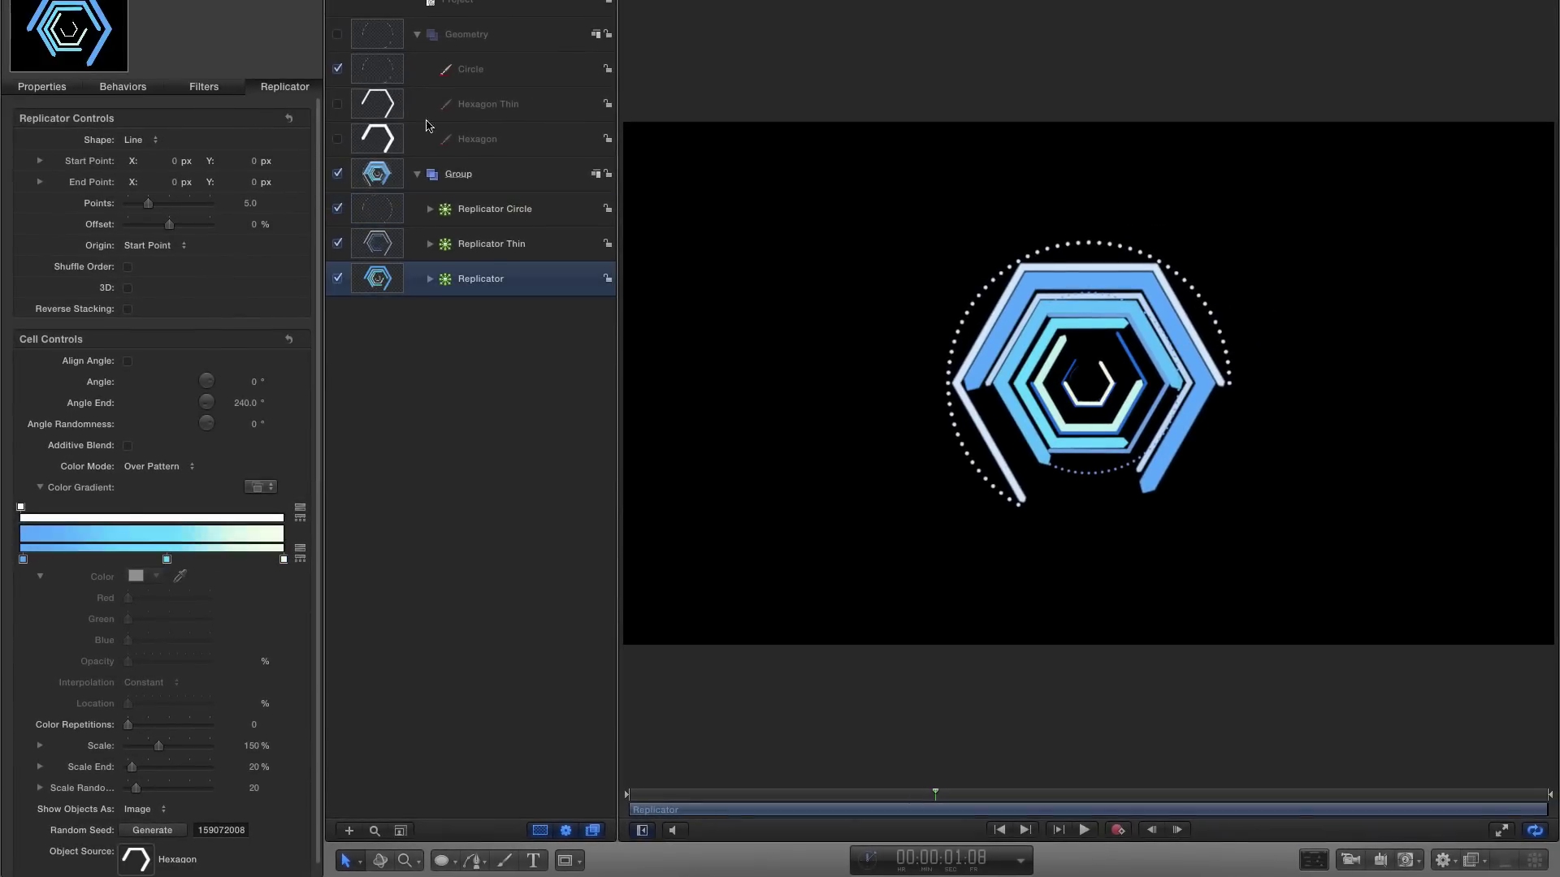
left_click(338, 243)
left_click(338, 208)
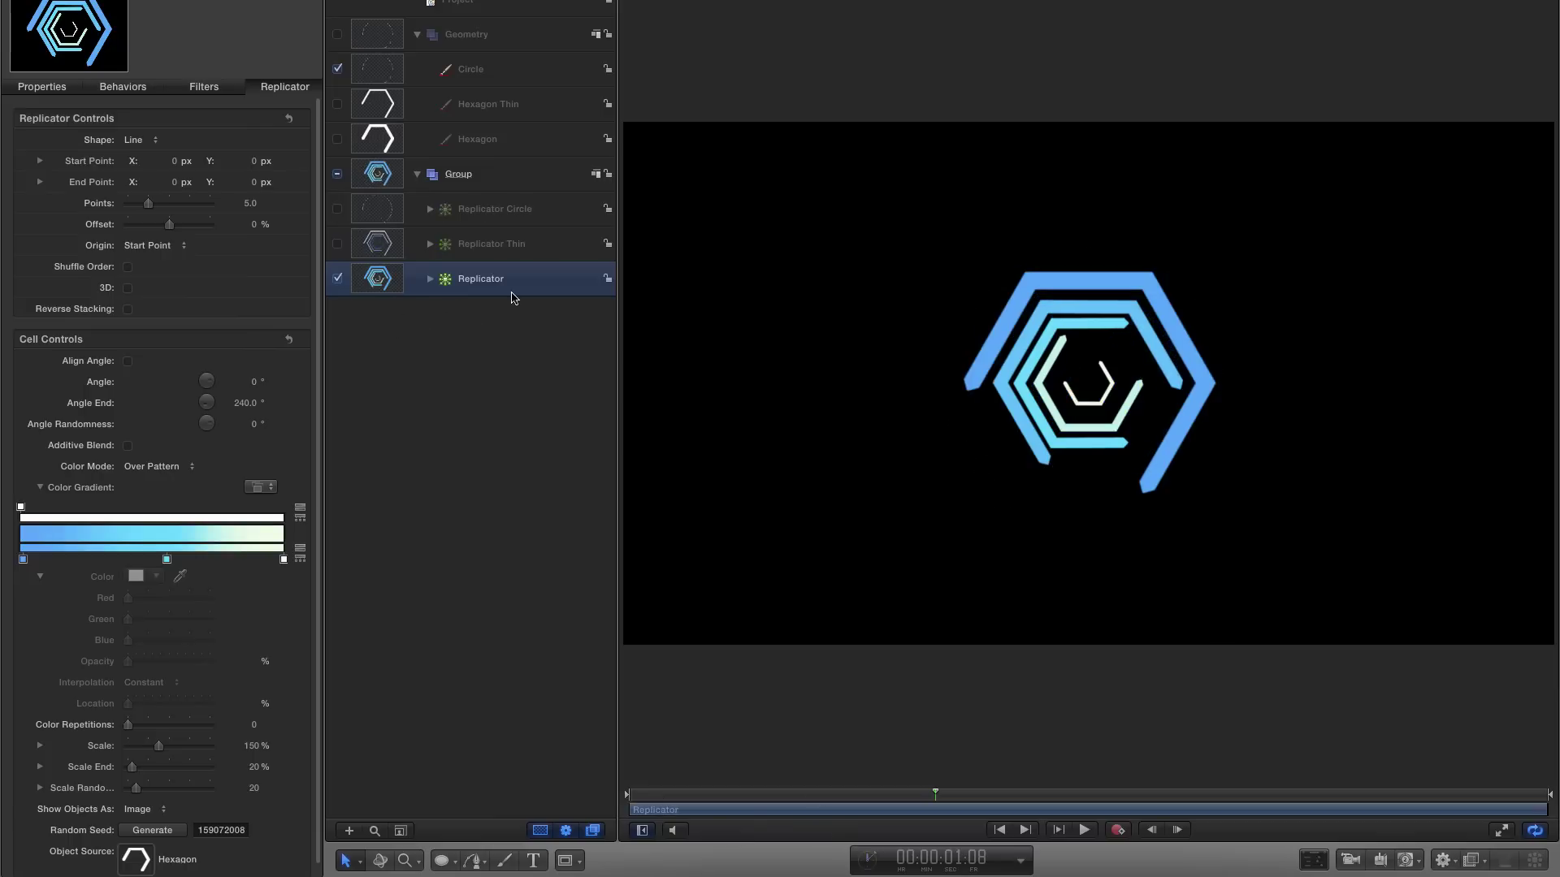
double_click(480, 281)
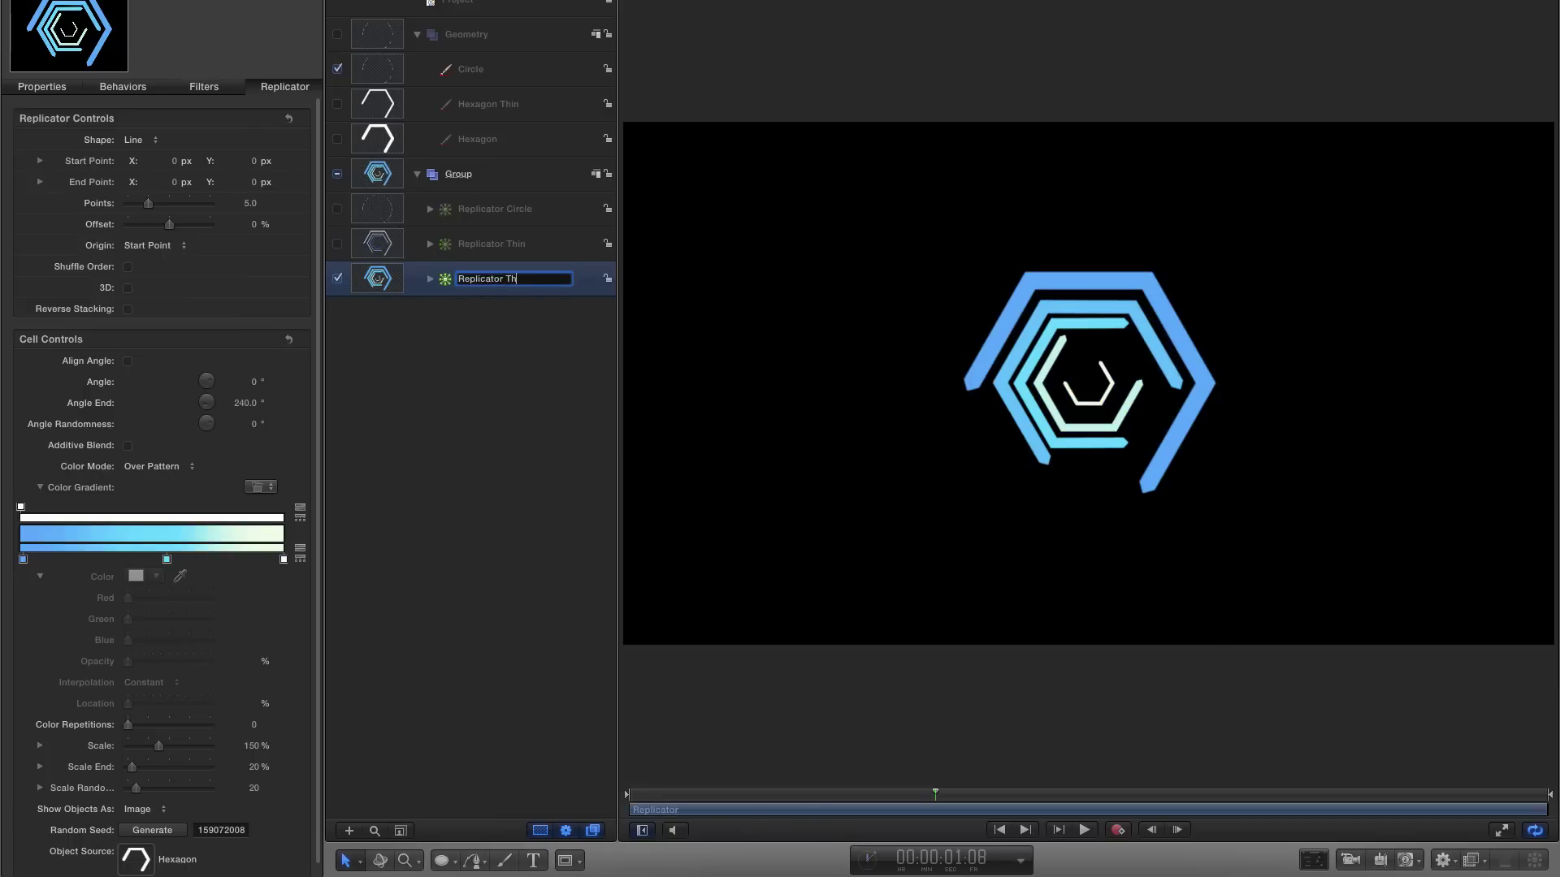
key("Return")
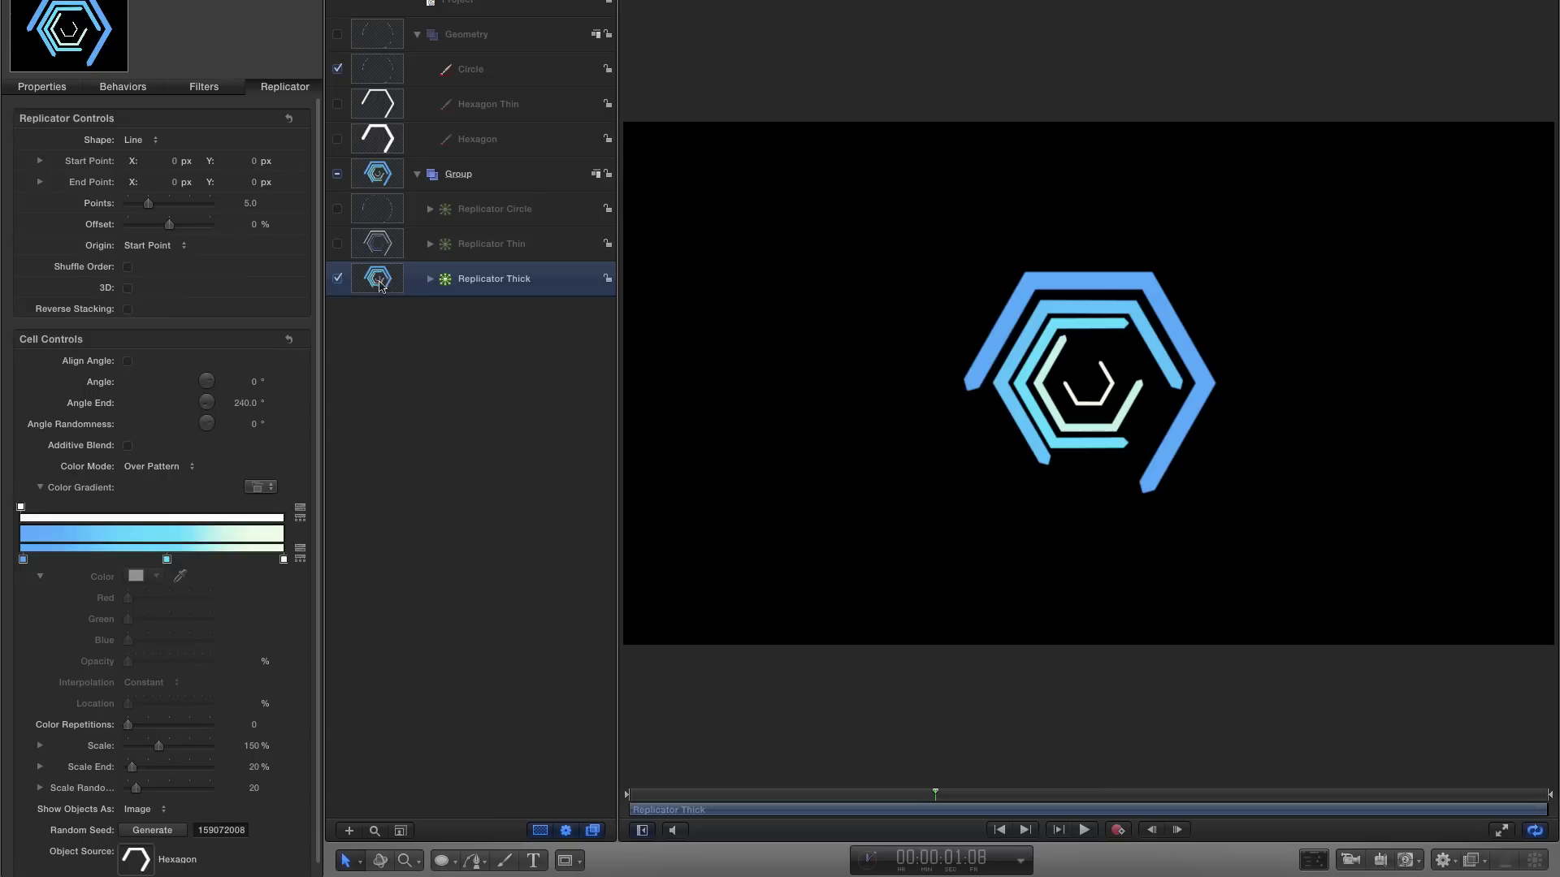
- Try delaying the start of Replicator Thick to 00:00:00:14, and undo the timing change
left_click_drag(697, 814, 831, 825)
left_click_drag(630, 795, 764, 826)
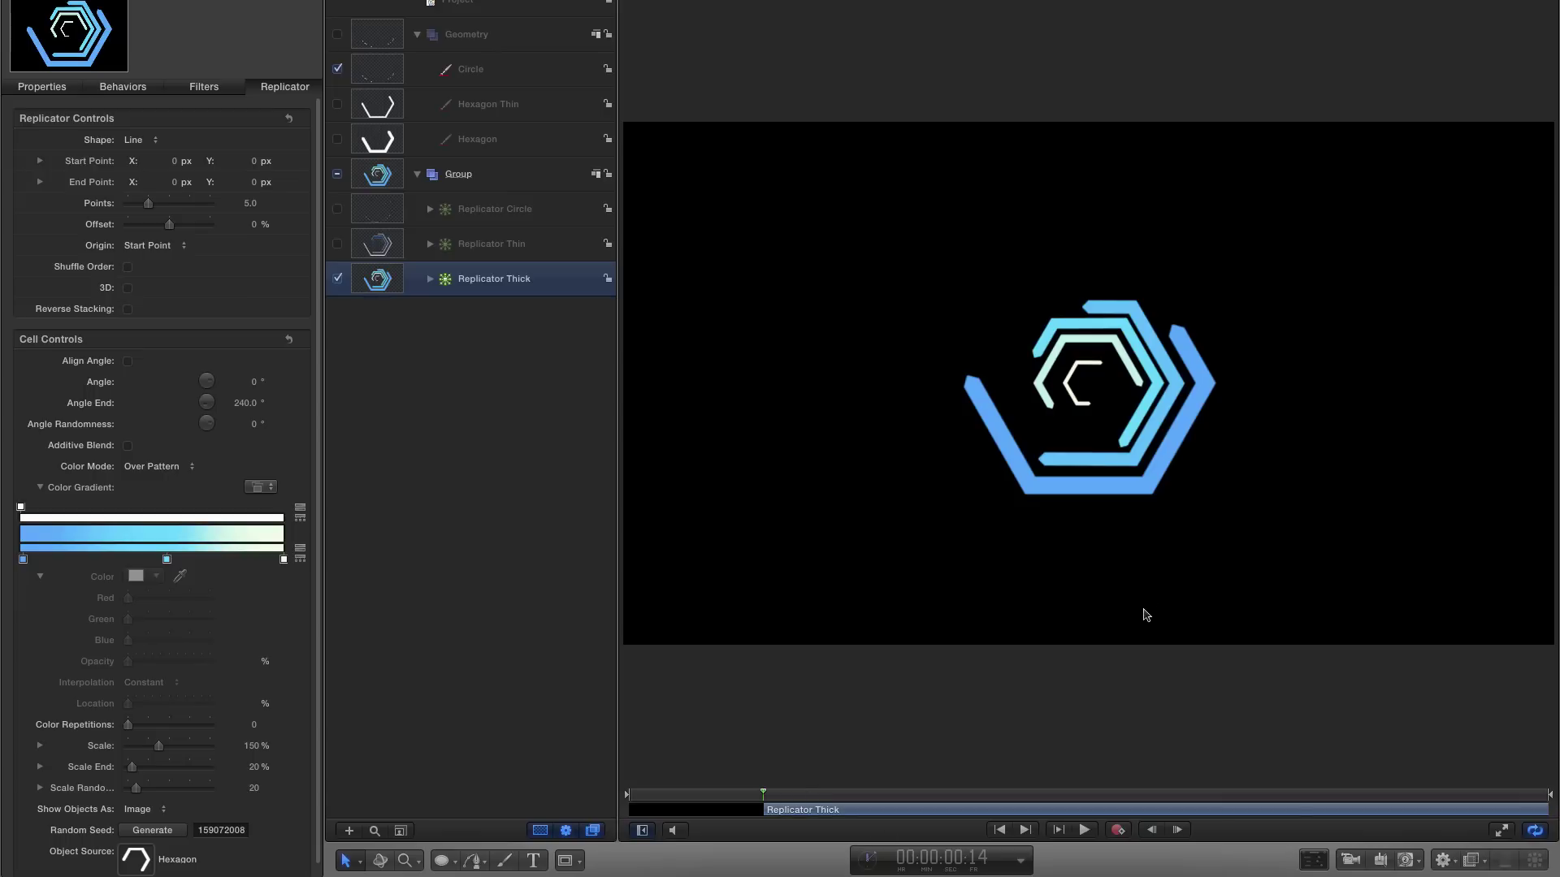
key("super+z")
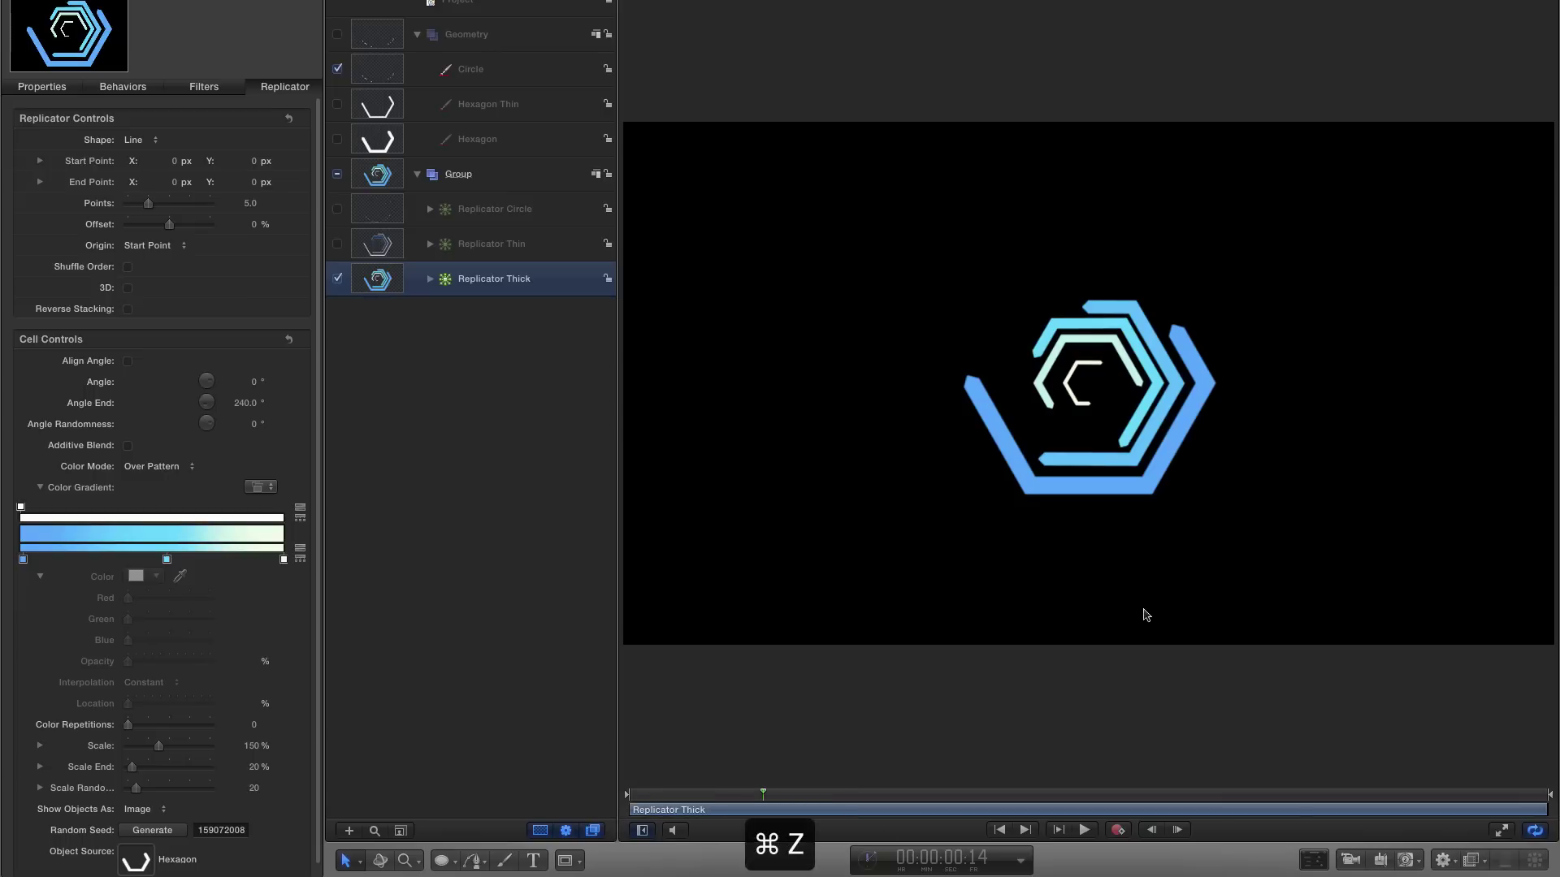
- Show Replicator Thin and Replicator Circle again alongside Replicator Thick
left_click(337, 244)
left_click(337, 208)
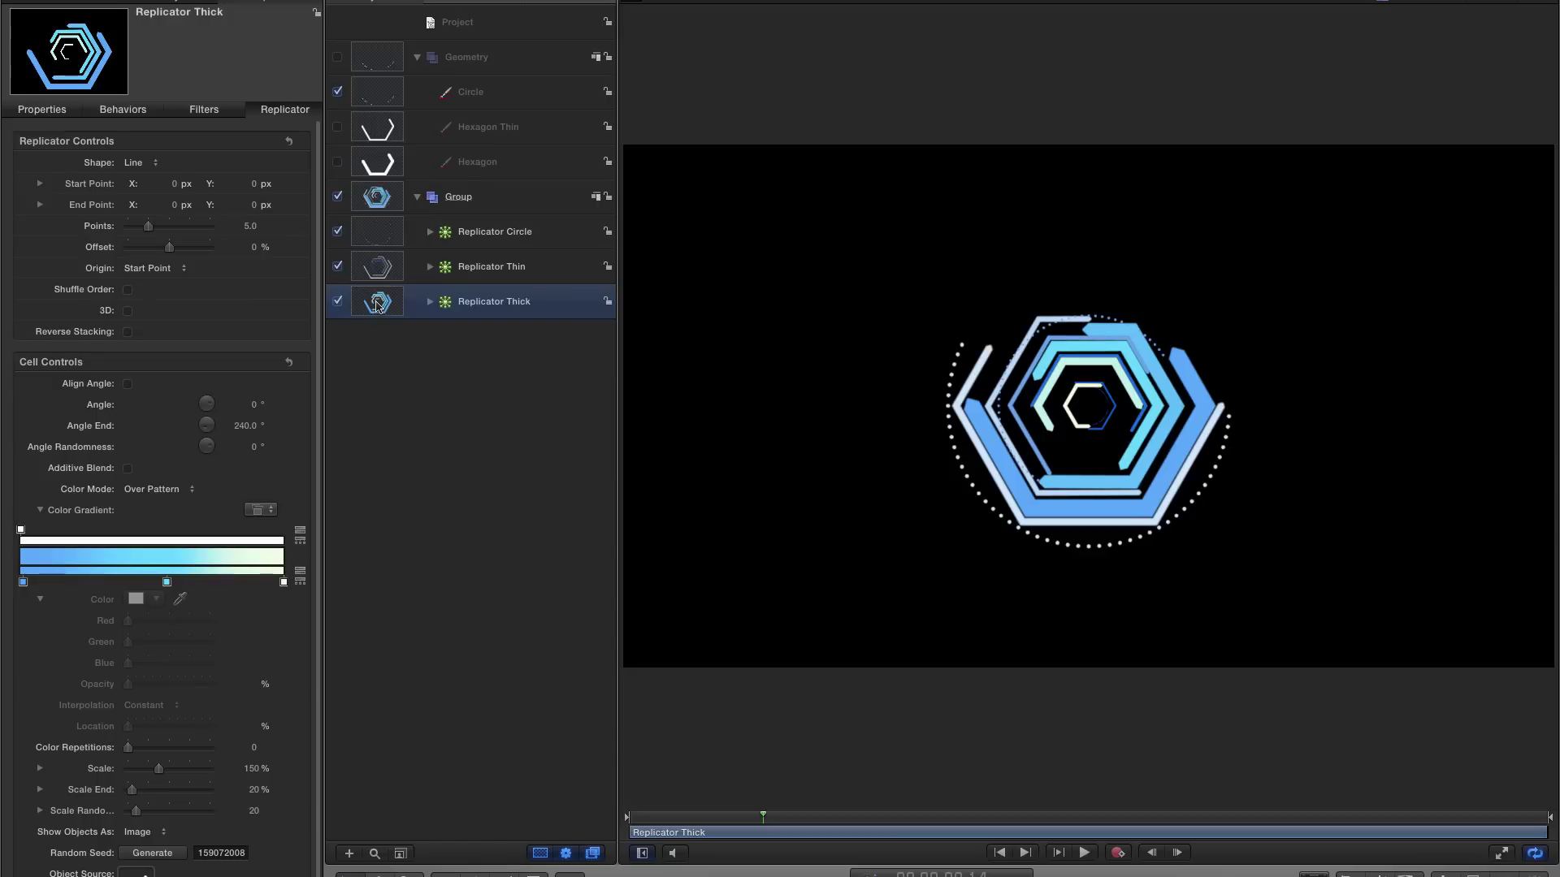
- Make a clone layer of Replicator Thick and move it into a new group above the Geometry group
right_click(378, 305)
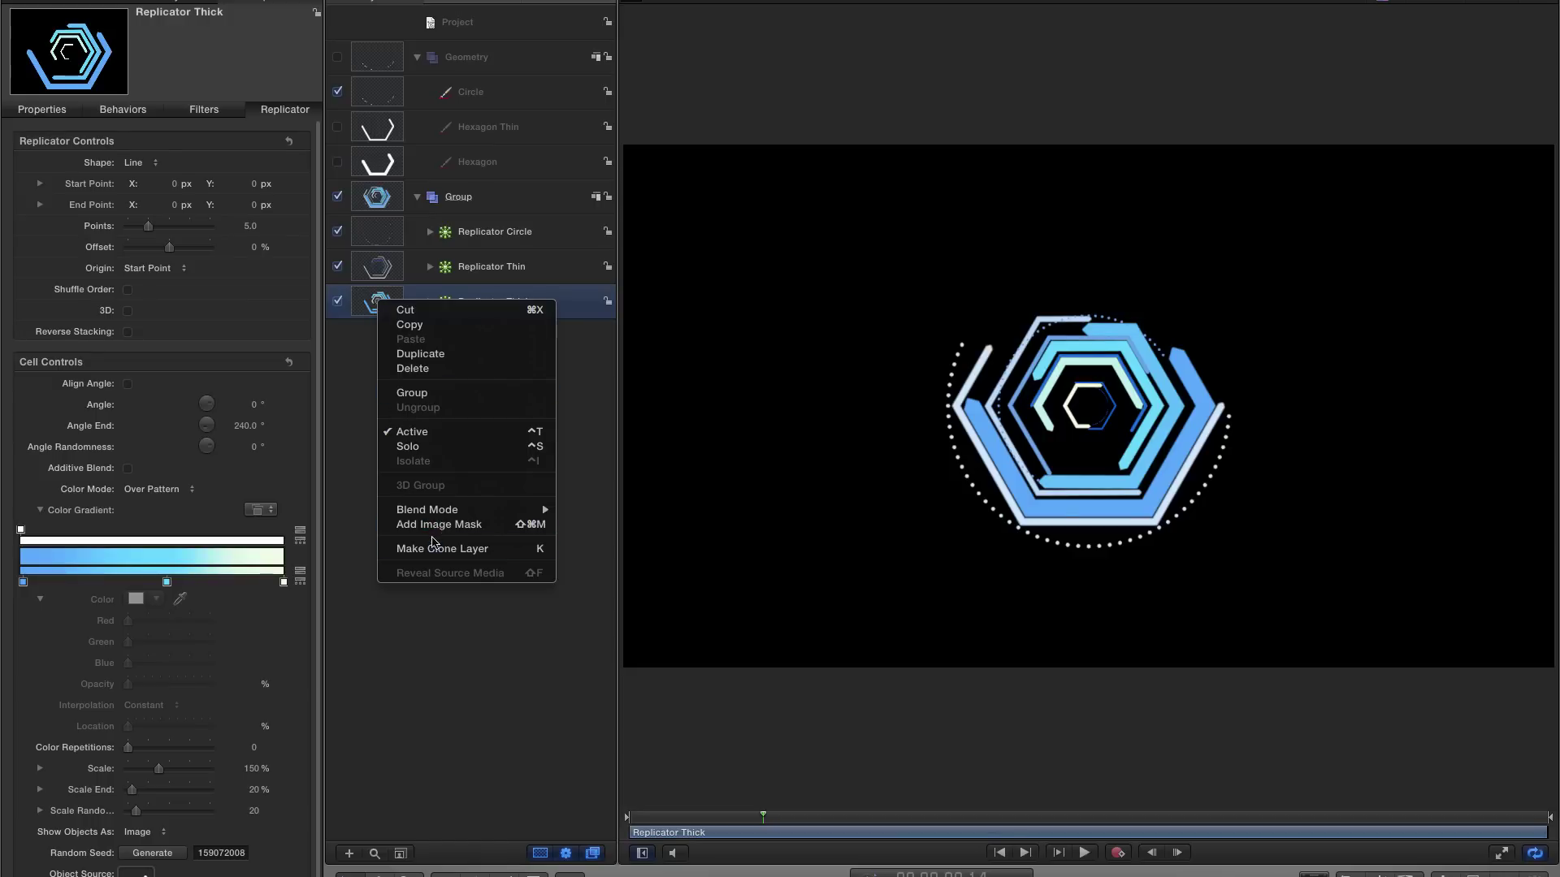
left_click(436, 550)
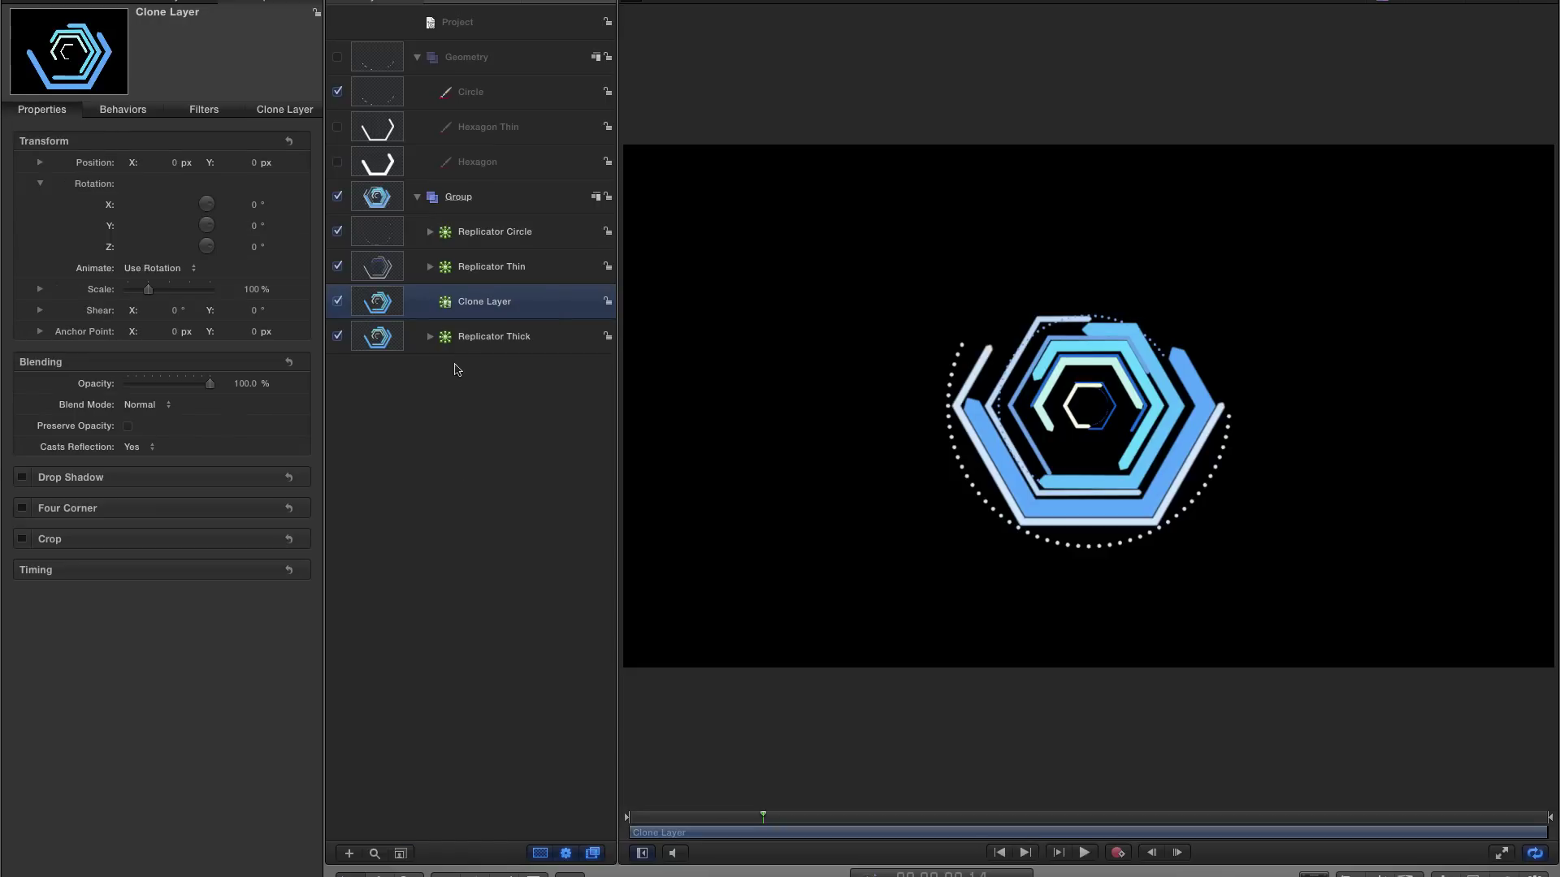
mouse_move(371, 304)
left_mouse_down()
mouse_move(520, 61)
mouse_move(488, 37)
mouse_move(409, 39)
left_mouse_up()
- Make a clone layer of Replicator Thin and move it into Group 1
left_click(373, 342)
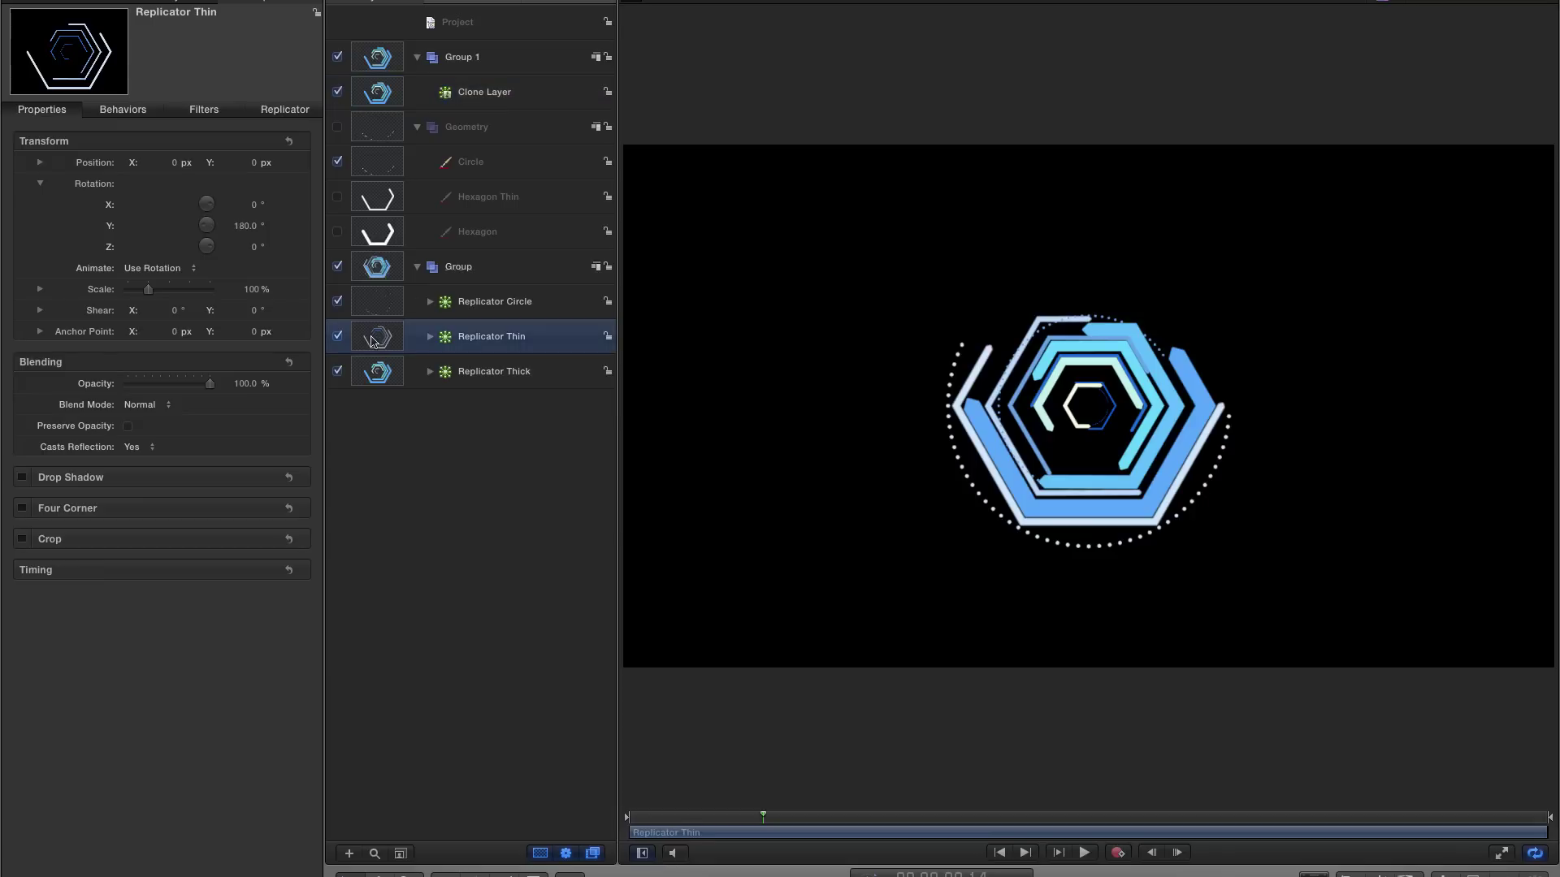
right_click(372, 341)
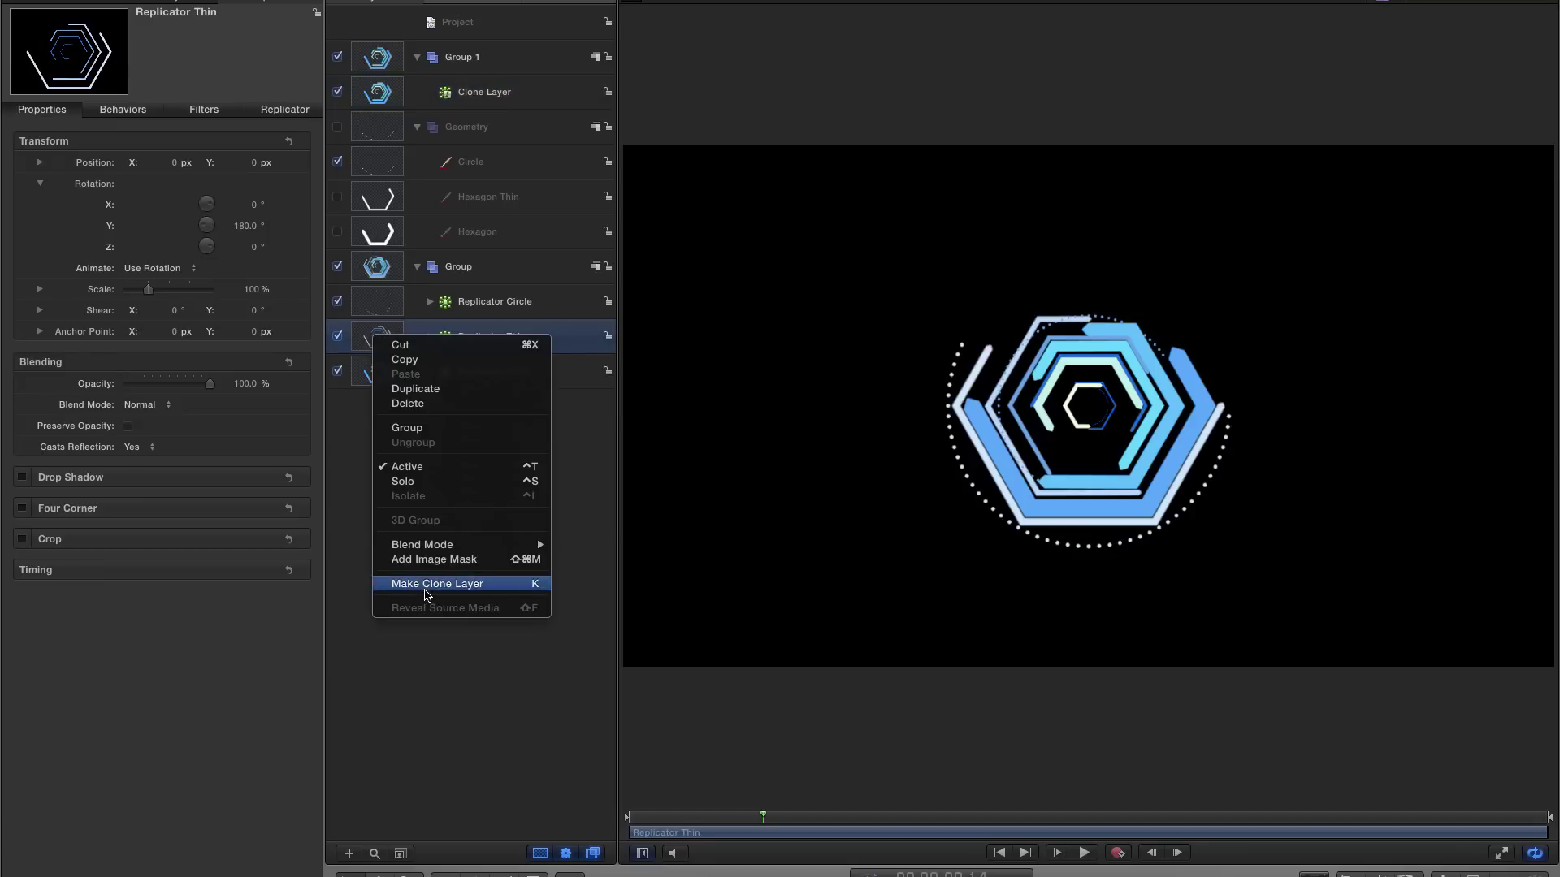
left_click(451, 584)
mouse_move(379, 341)
left_mouse_down()
mouse_move(475, 81)
mouse_move(439, 75)
left_mouse_up()
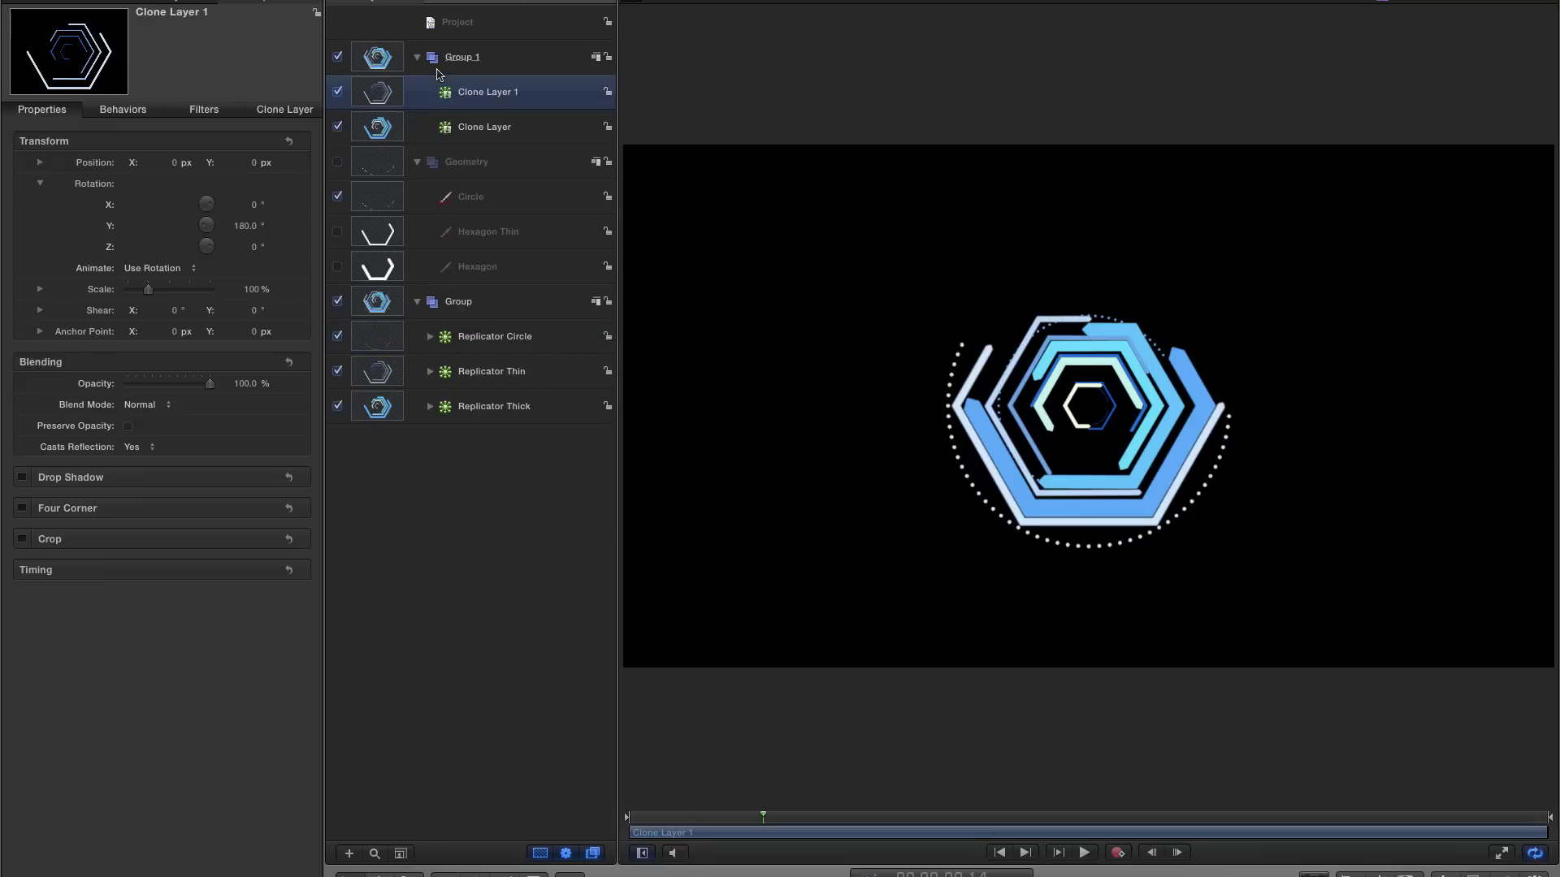
- Make a clone layer of Replicator Circle and move it into Group 1
left_click(372, 341)
right_click(374, 337)
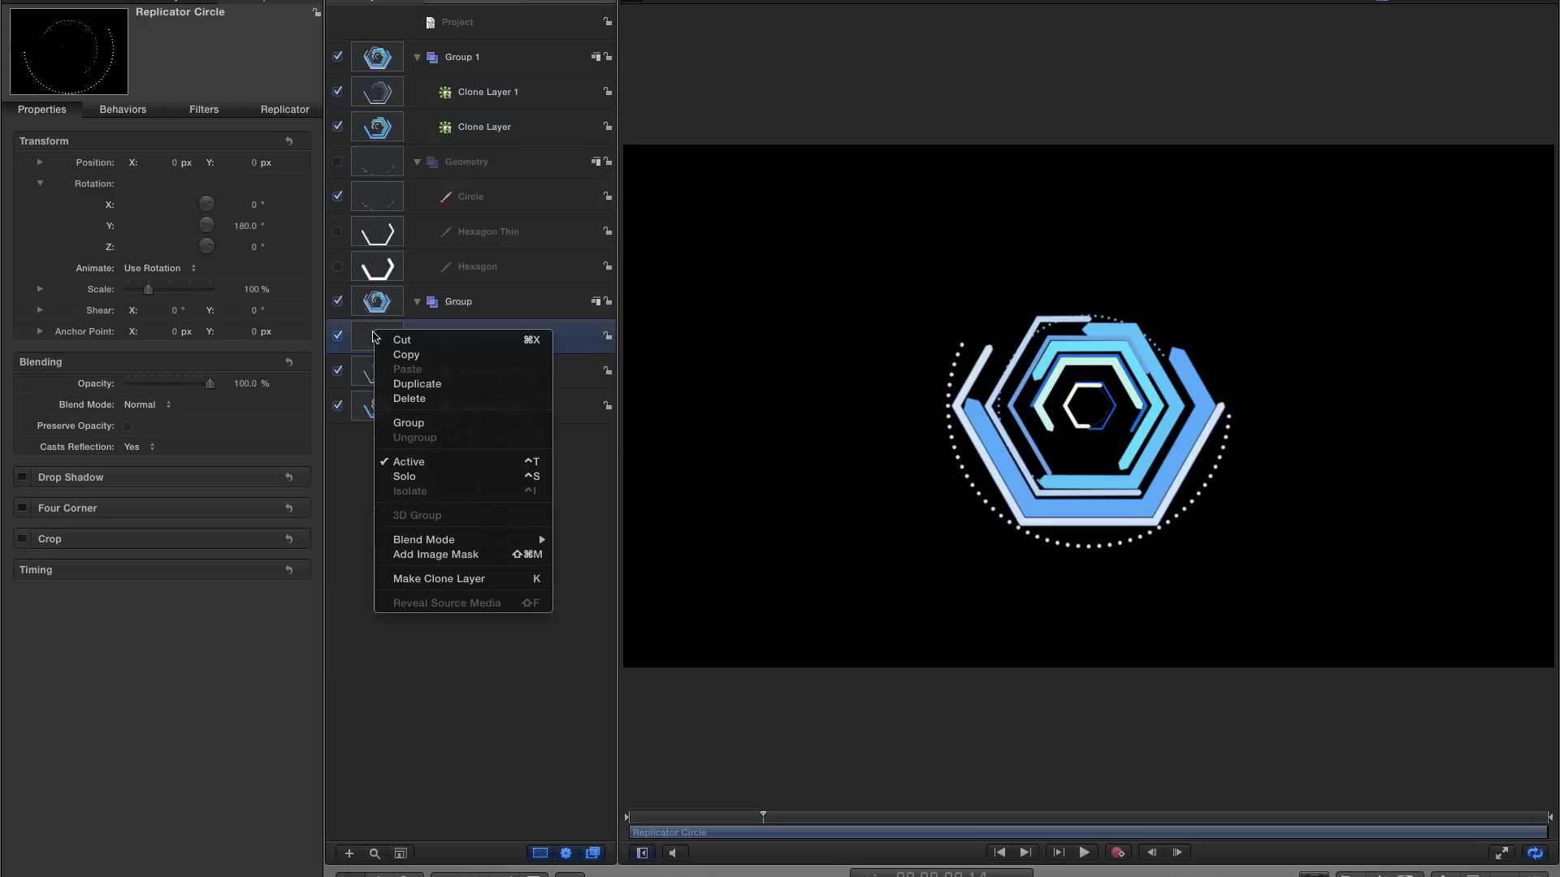
left_click(430, 578)
mouse_move(366, 341)
left_mouse_down()
mouse_move(552, 252)
mouse_move(445, 74)
left_mouse_up()
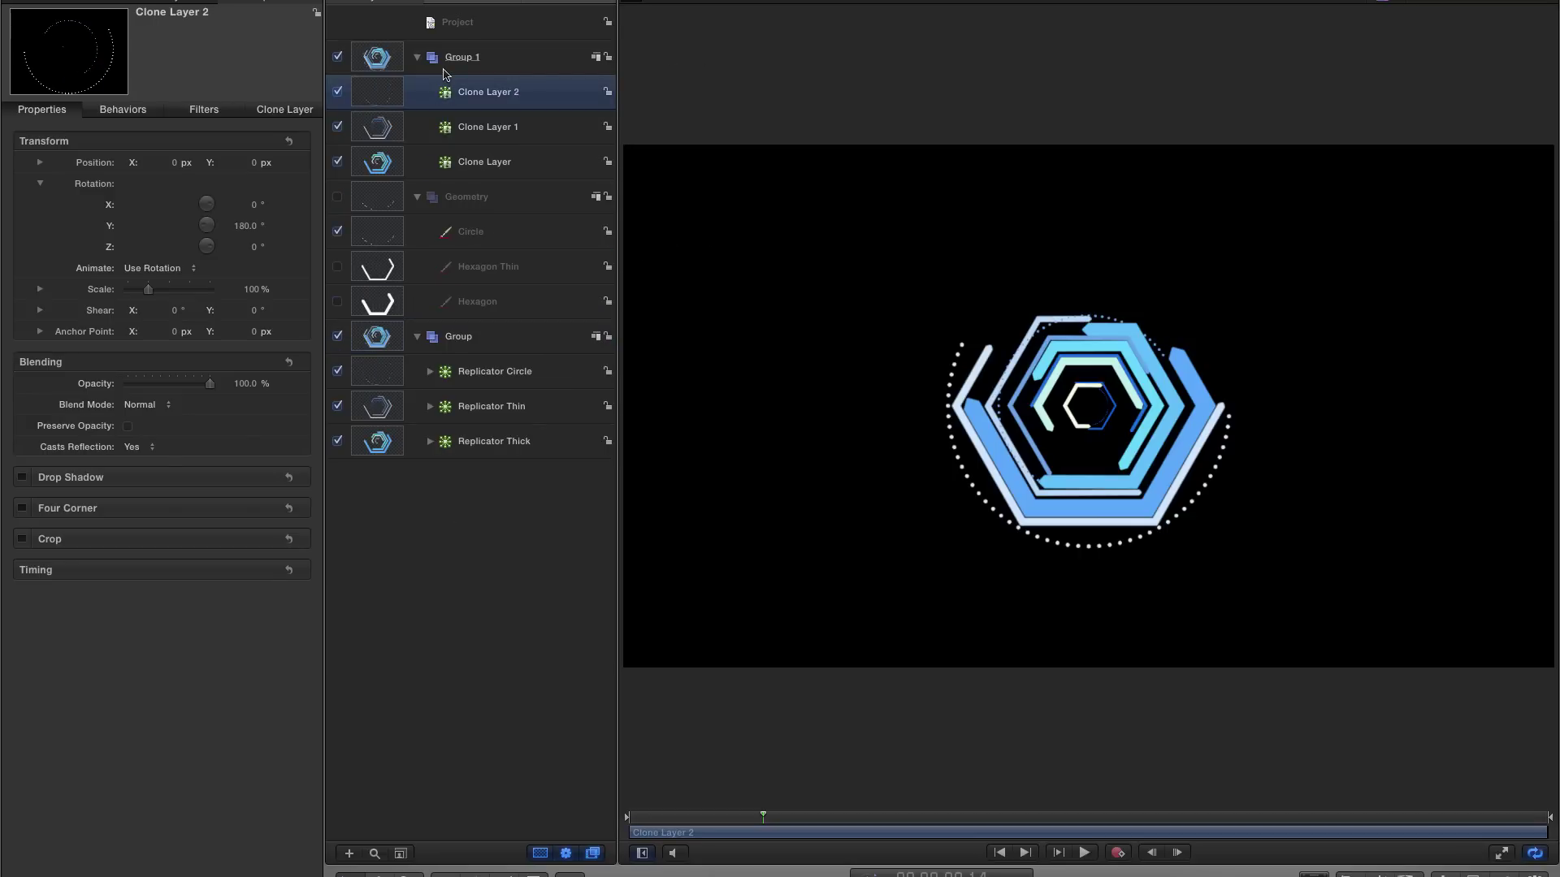
- Hide the original replicator group and collapse both it and the Geometry group
left_click(415, 336)
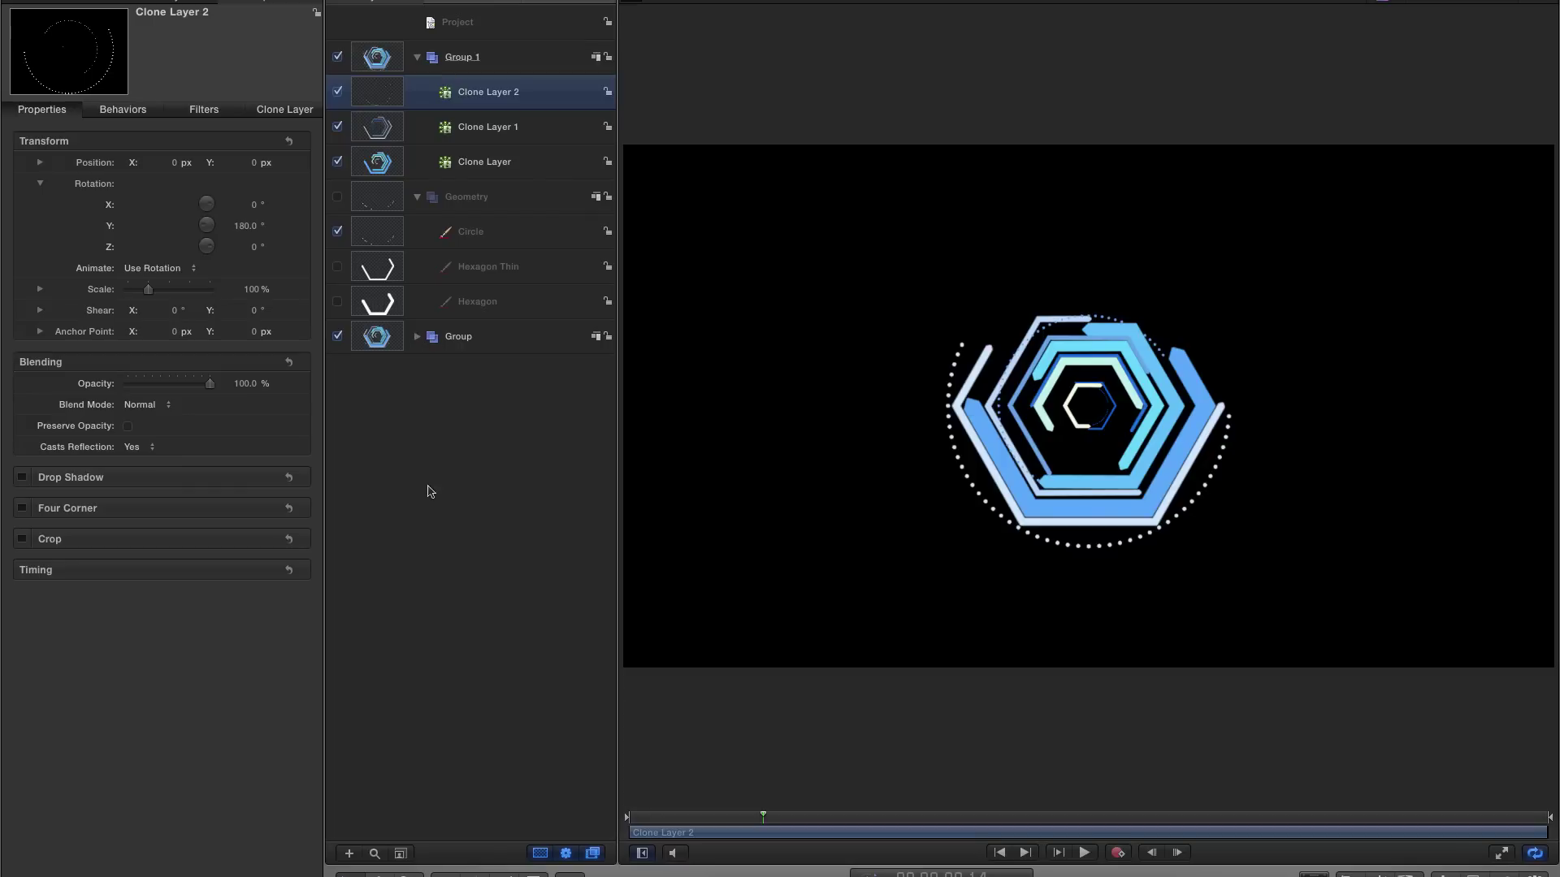
left_click(338, 336)
left_click(417, 197)
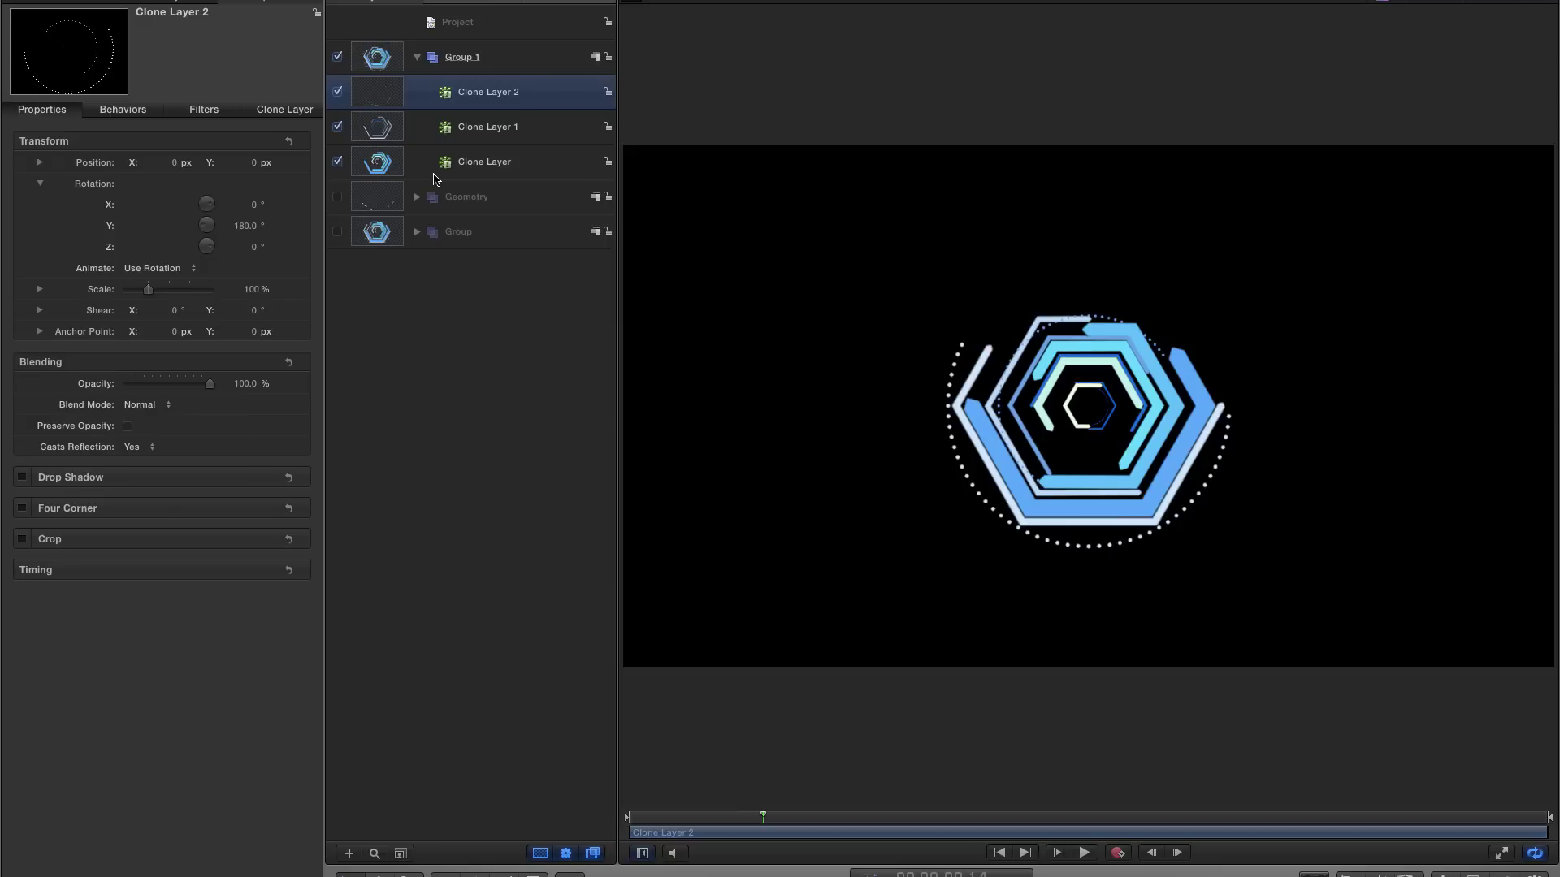
- Hide Clone Layer 2 and Clone Layer 1, and shift Clone Layer so that it starts after the project's beginning
left_click(338, 91)
left_click(338, 126)
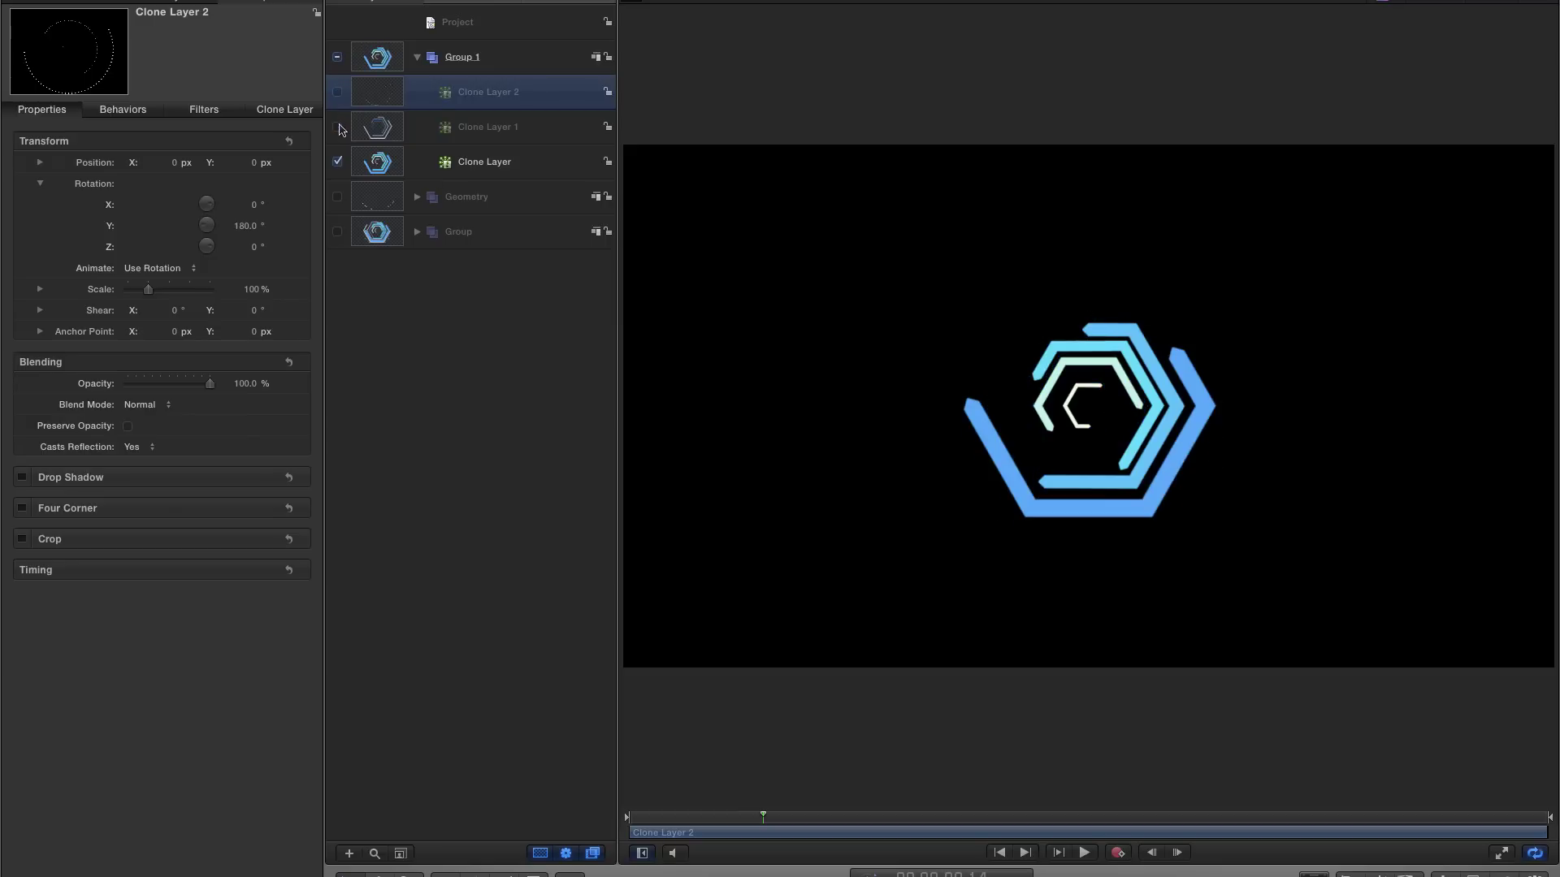
left_click(382, 161)
left_click_drag(671, 837, 777, 848)
- Undo the change to the play range start, and show Clone Layer 1 and Clone Layer 2 again
left_click_drag(648, 816, 813, 845)
key("super+z")
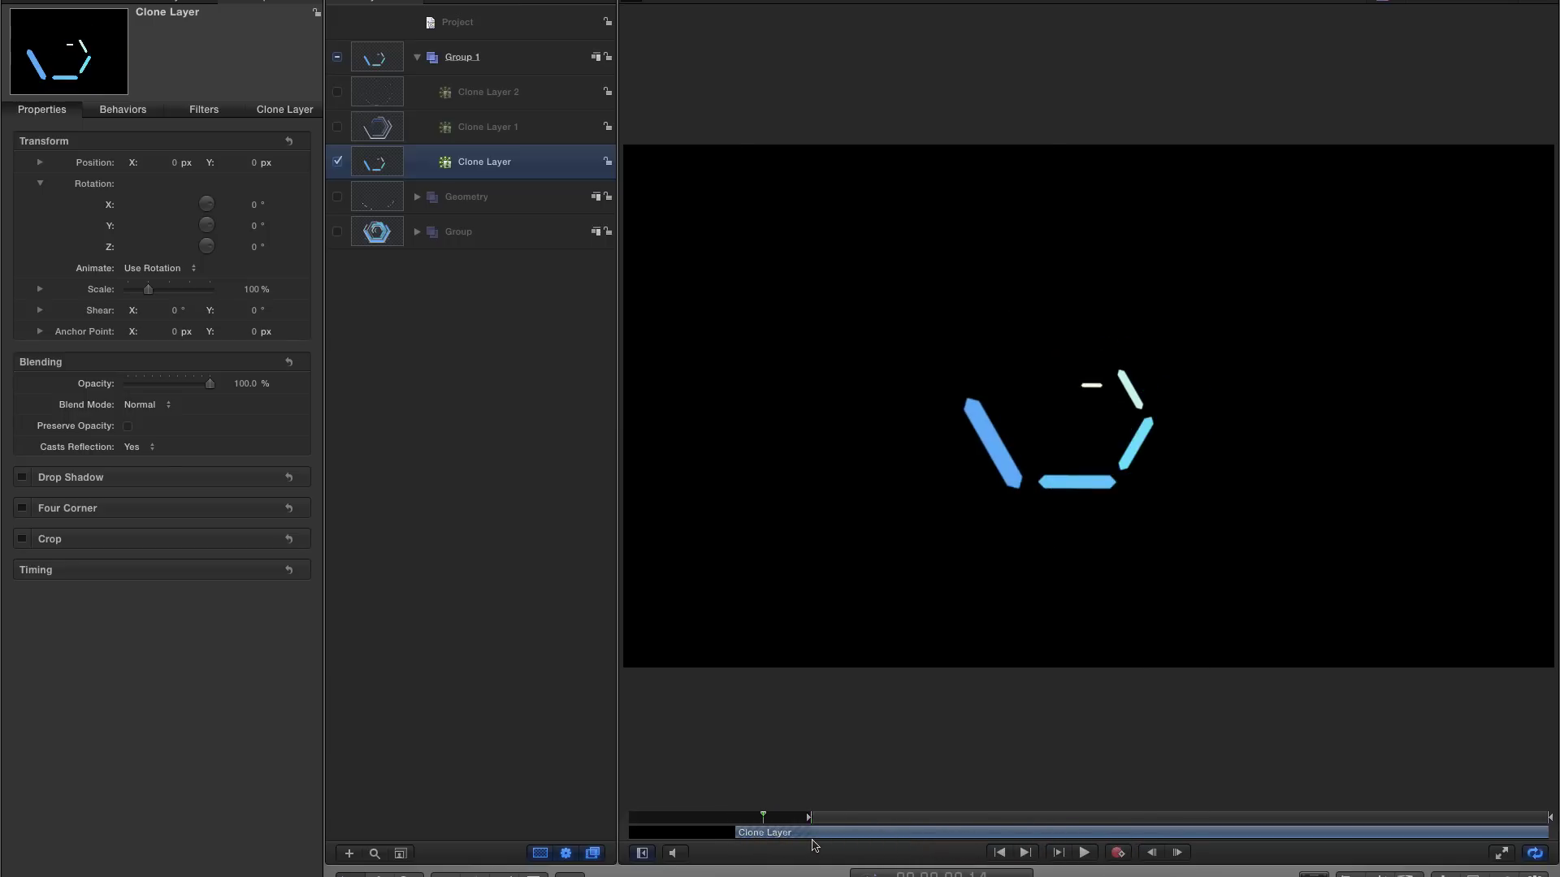
left_click(337, 126)
left_click(338, 93)
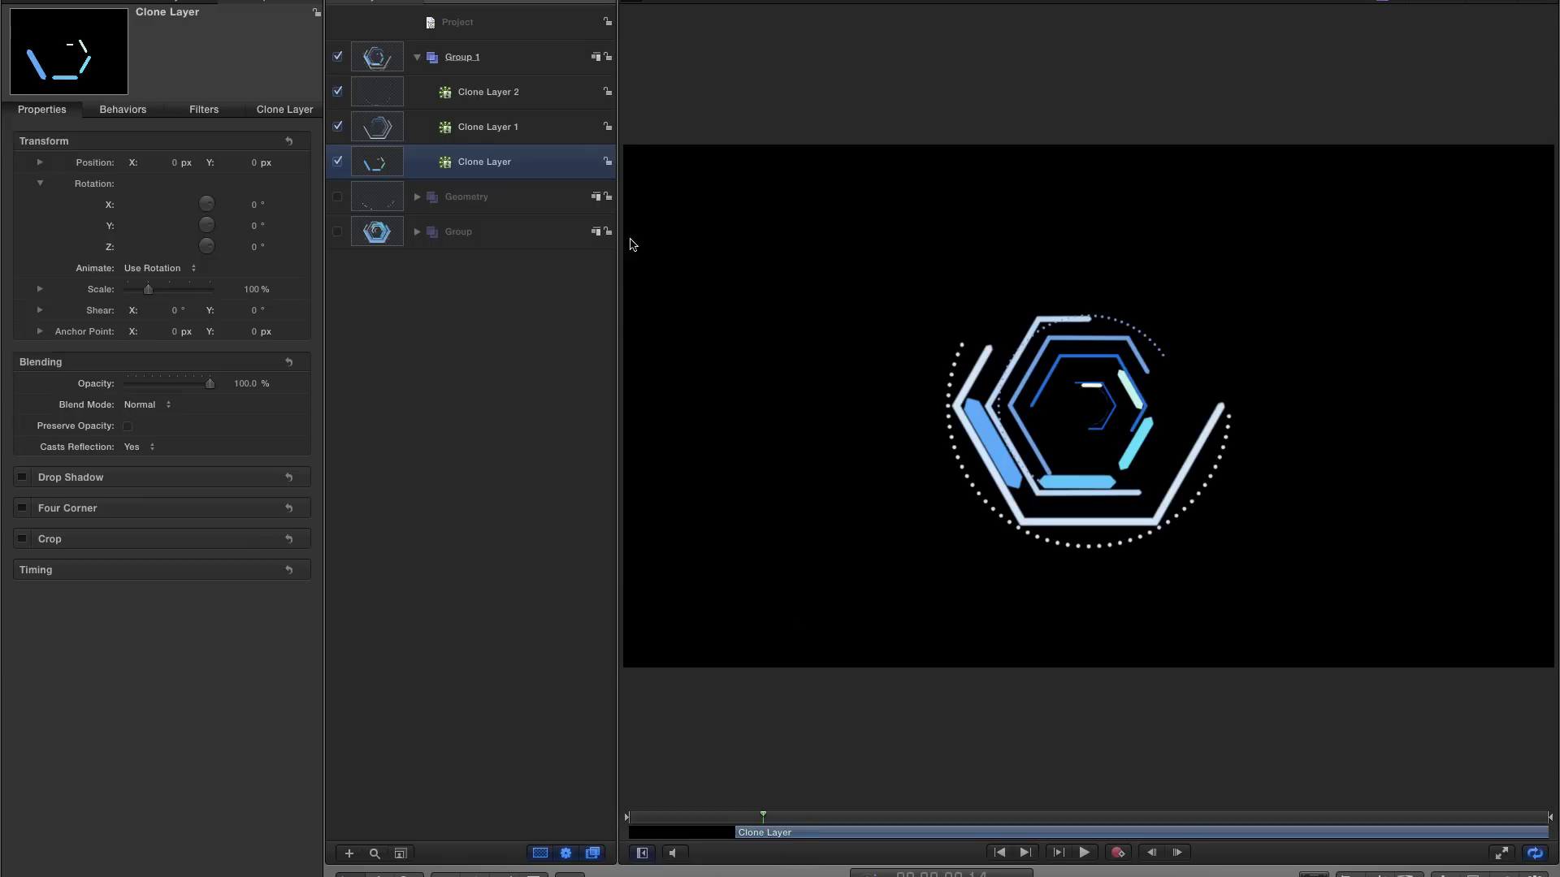
- Delay the start of Clone Layer 1, and shift Clone Layer to start at 00:00:00:18
left_click(386, 96)
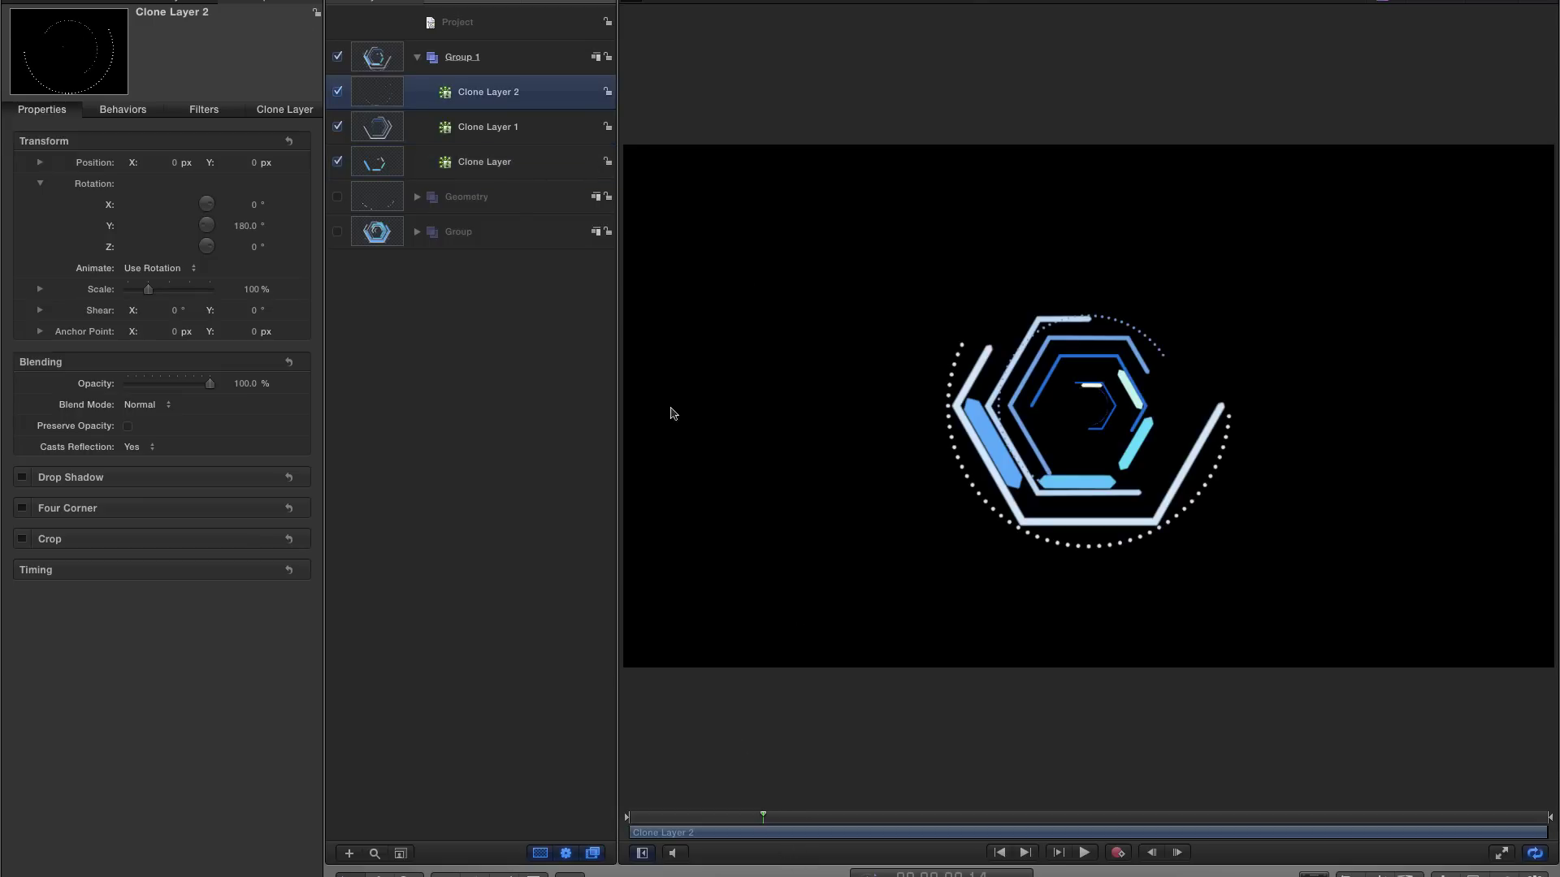
left_click(370, 130)
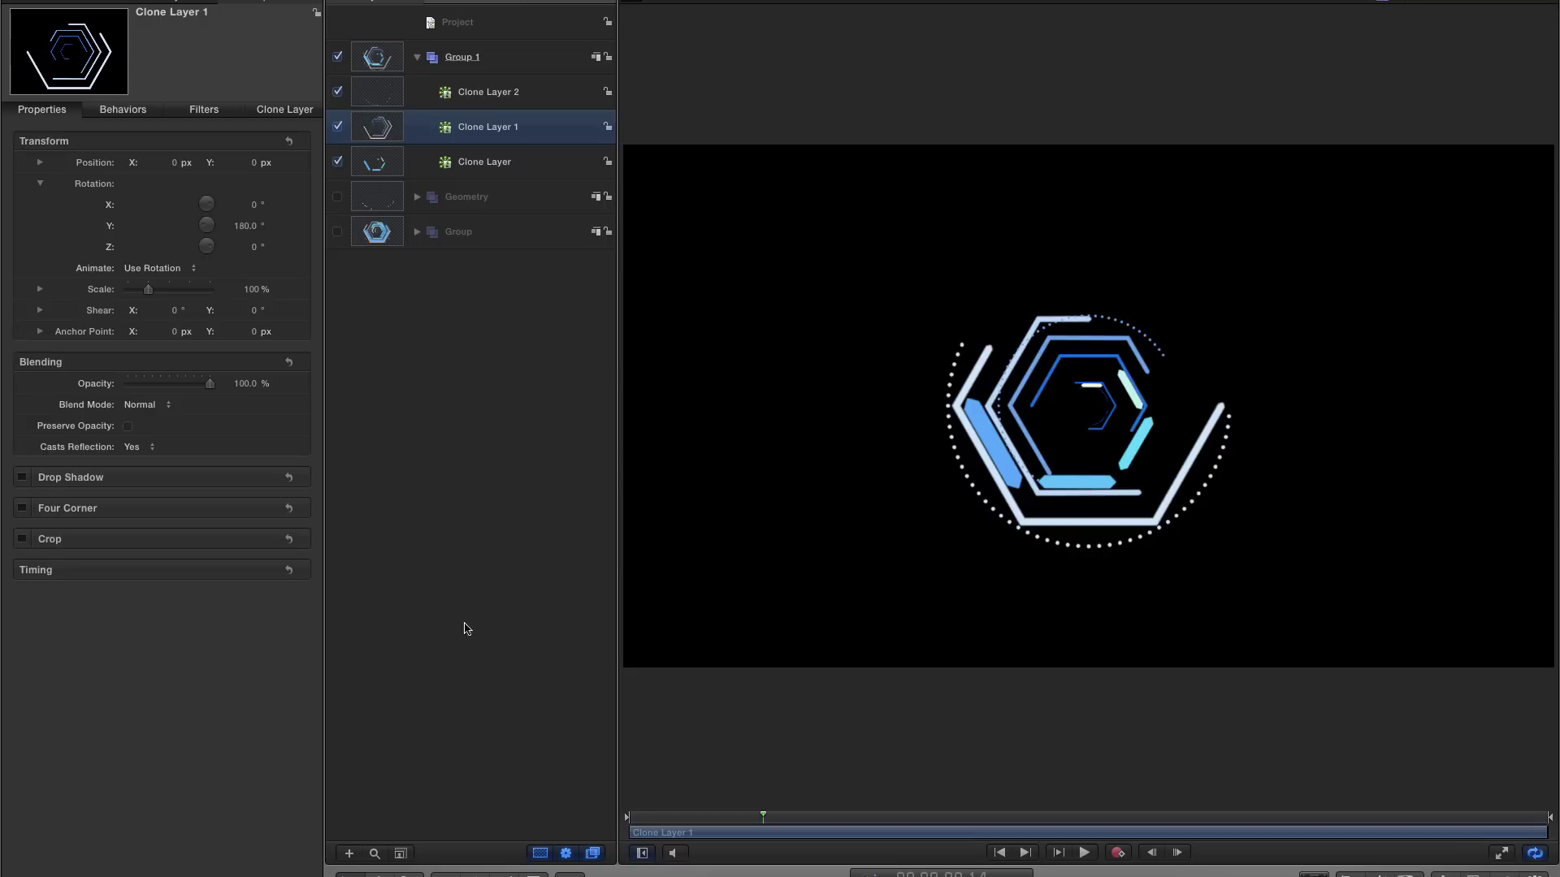
left_click_drag(671, 837, 822, 839)
left_click(374, 159)
- Play the staggered animation from the start and scrub through it to examine how the hexagons and circles overlap
left_click(999, 853)
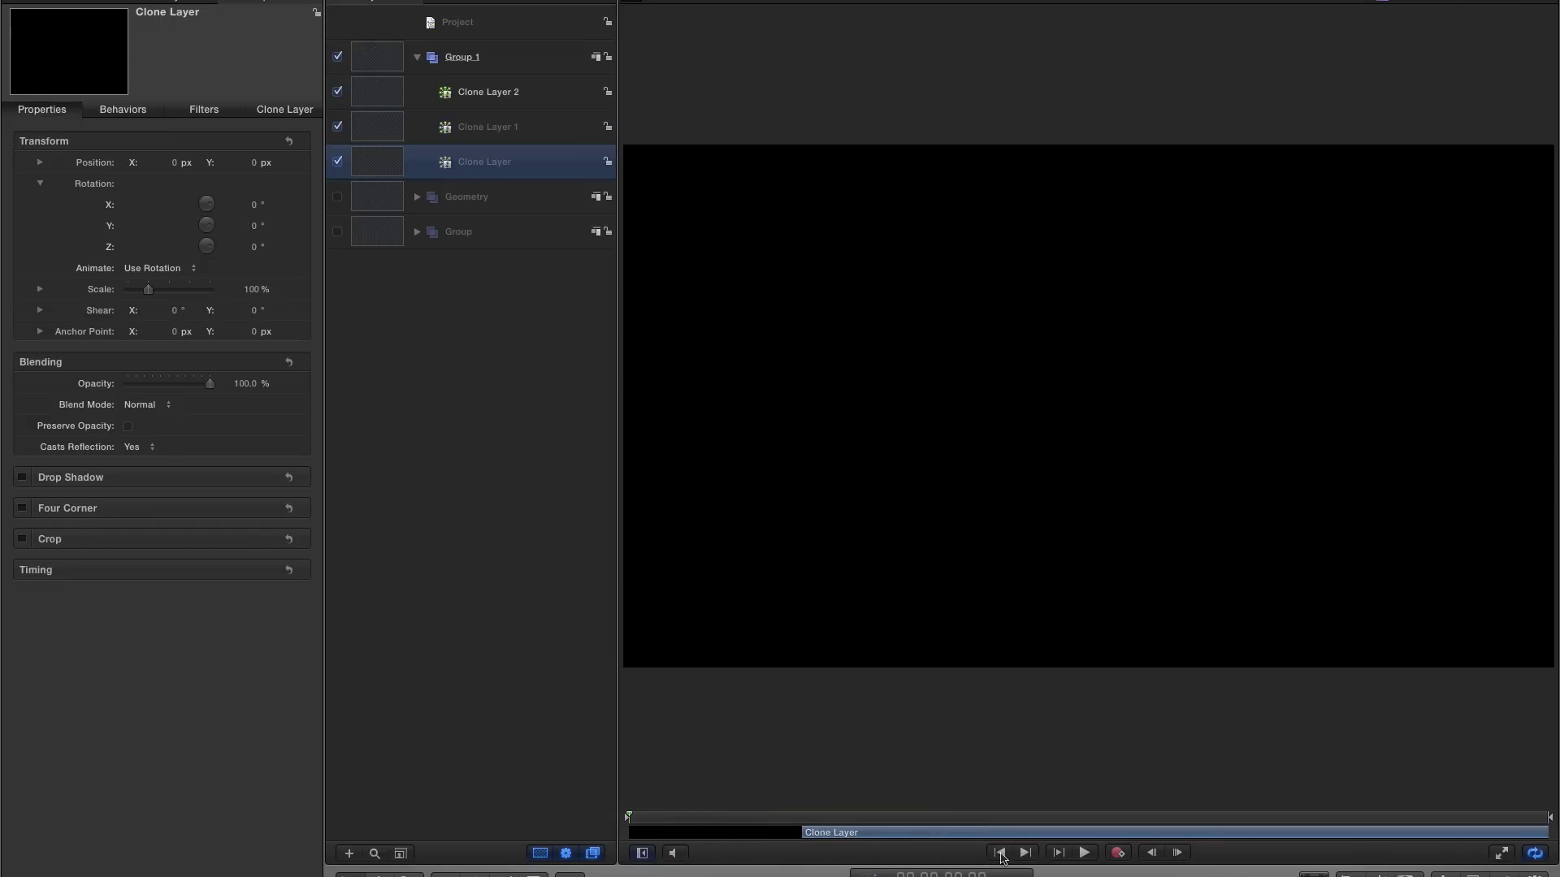
left_click(1086, 853)
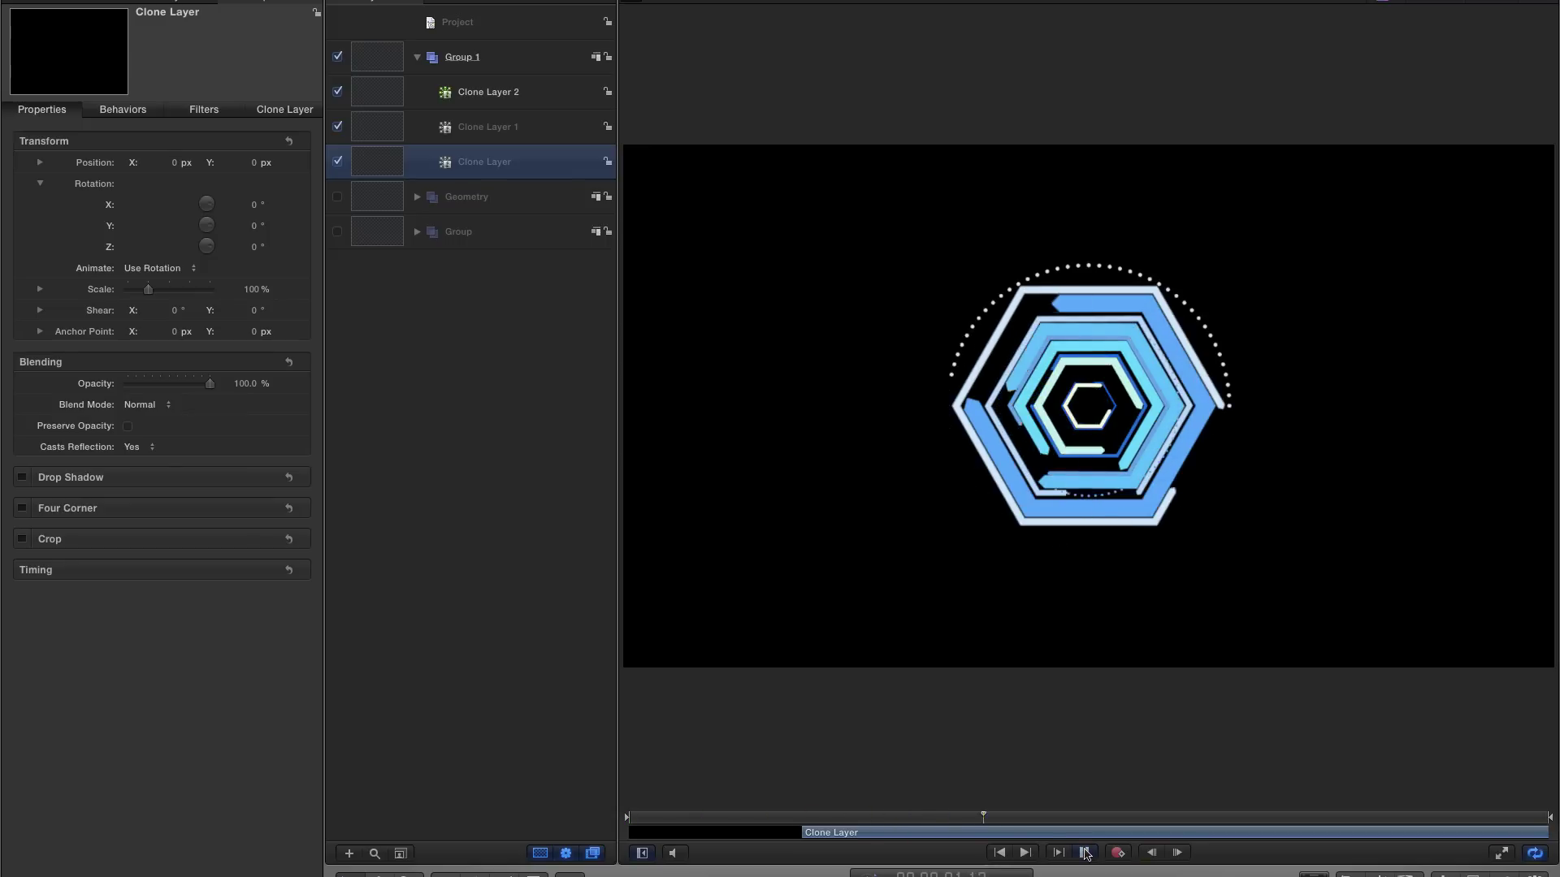
left_click(1085, 853)
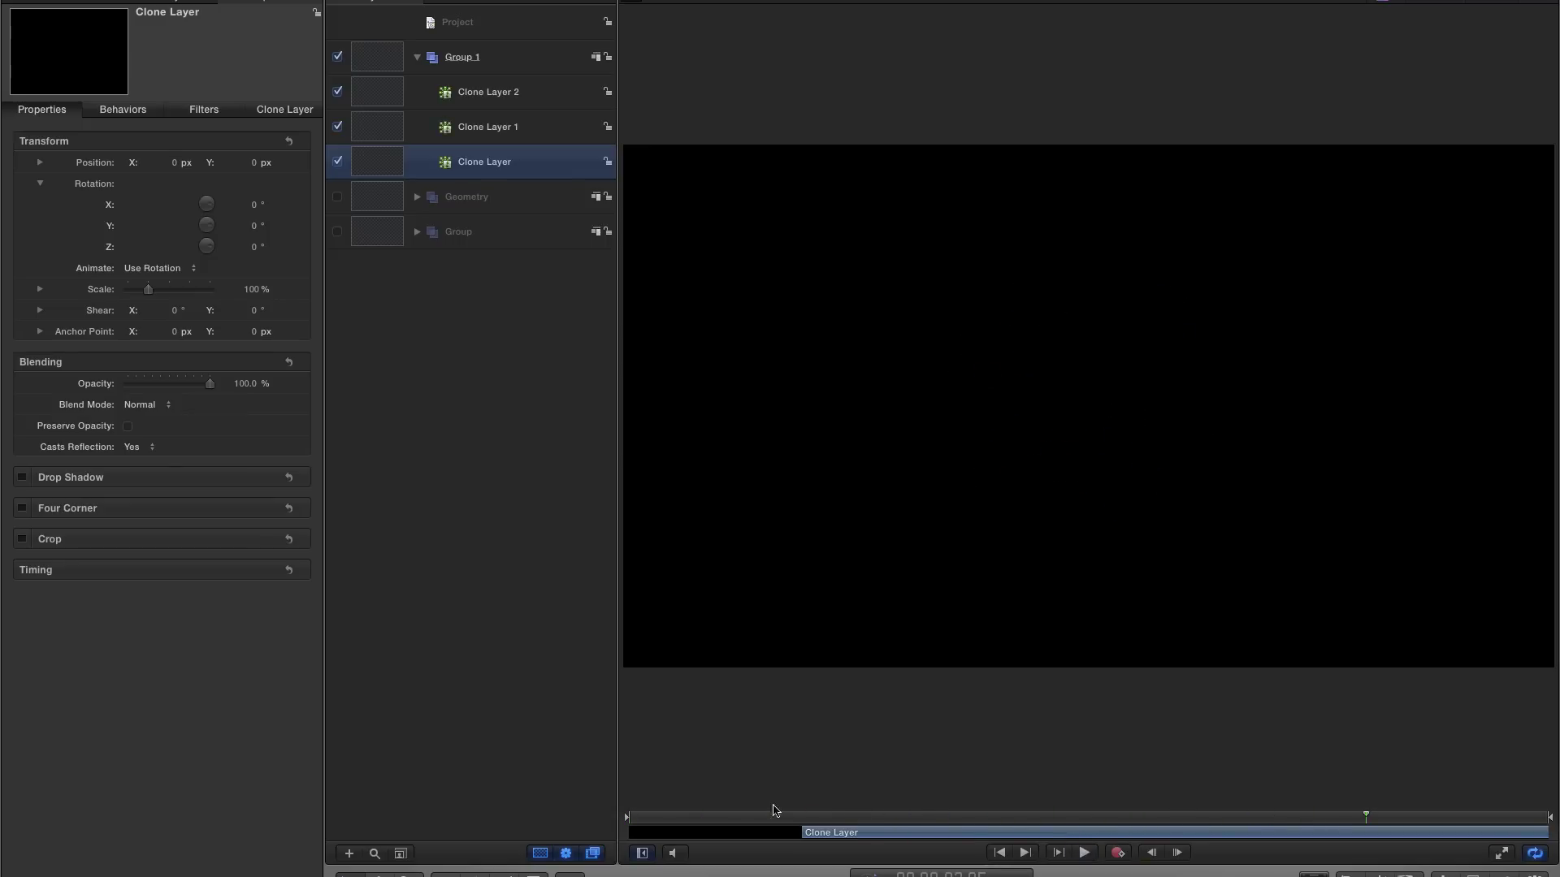
key("Home")
left_click(1088, 855)
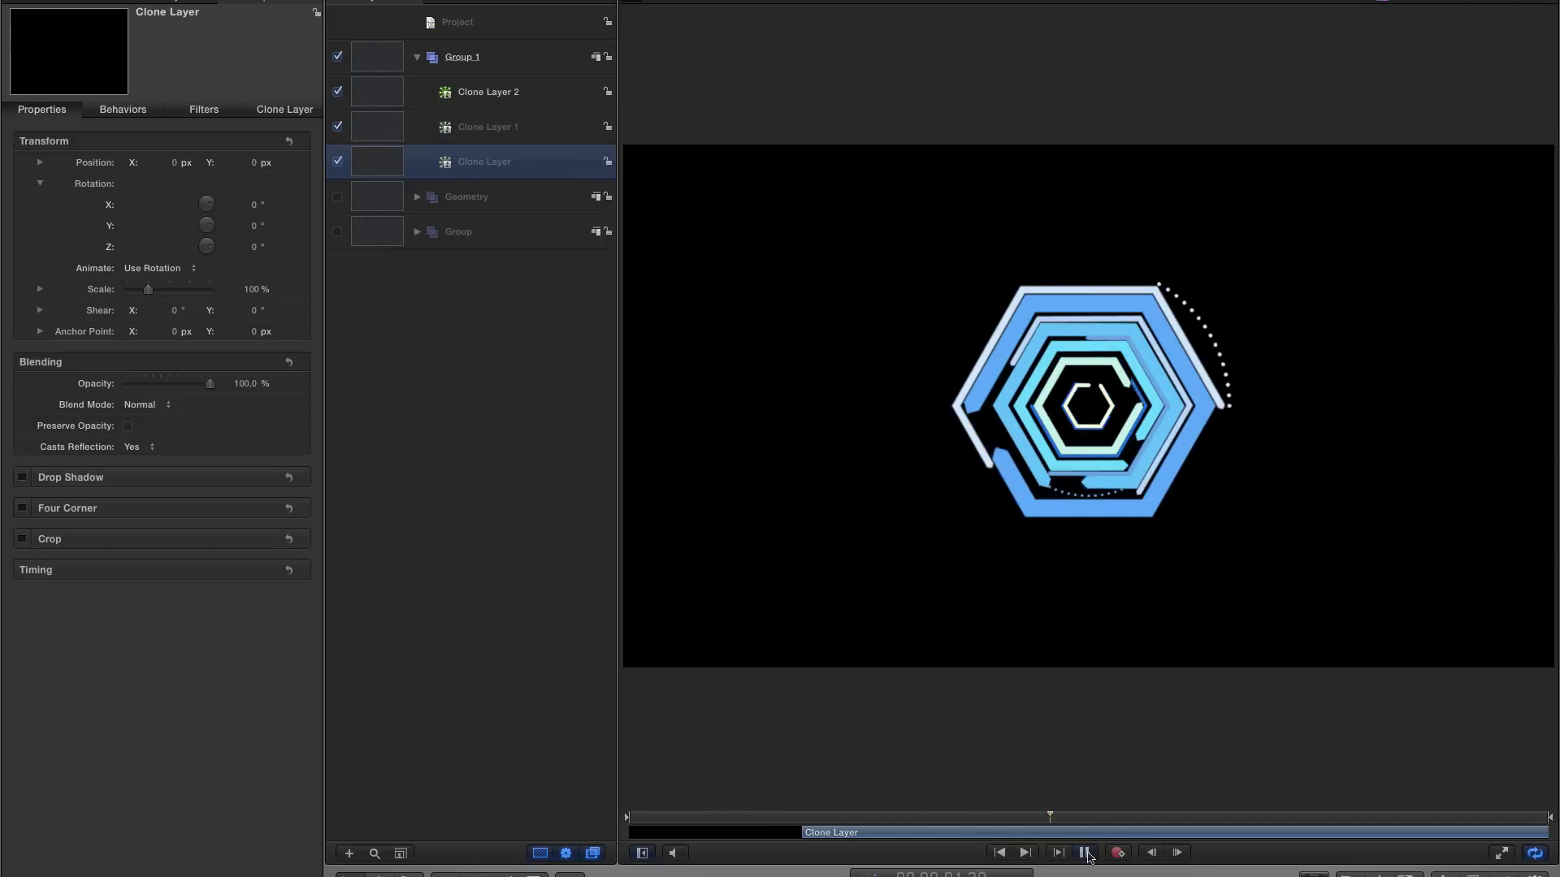
left_click(1085, 853)
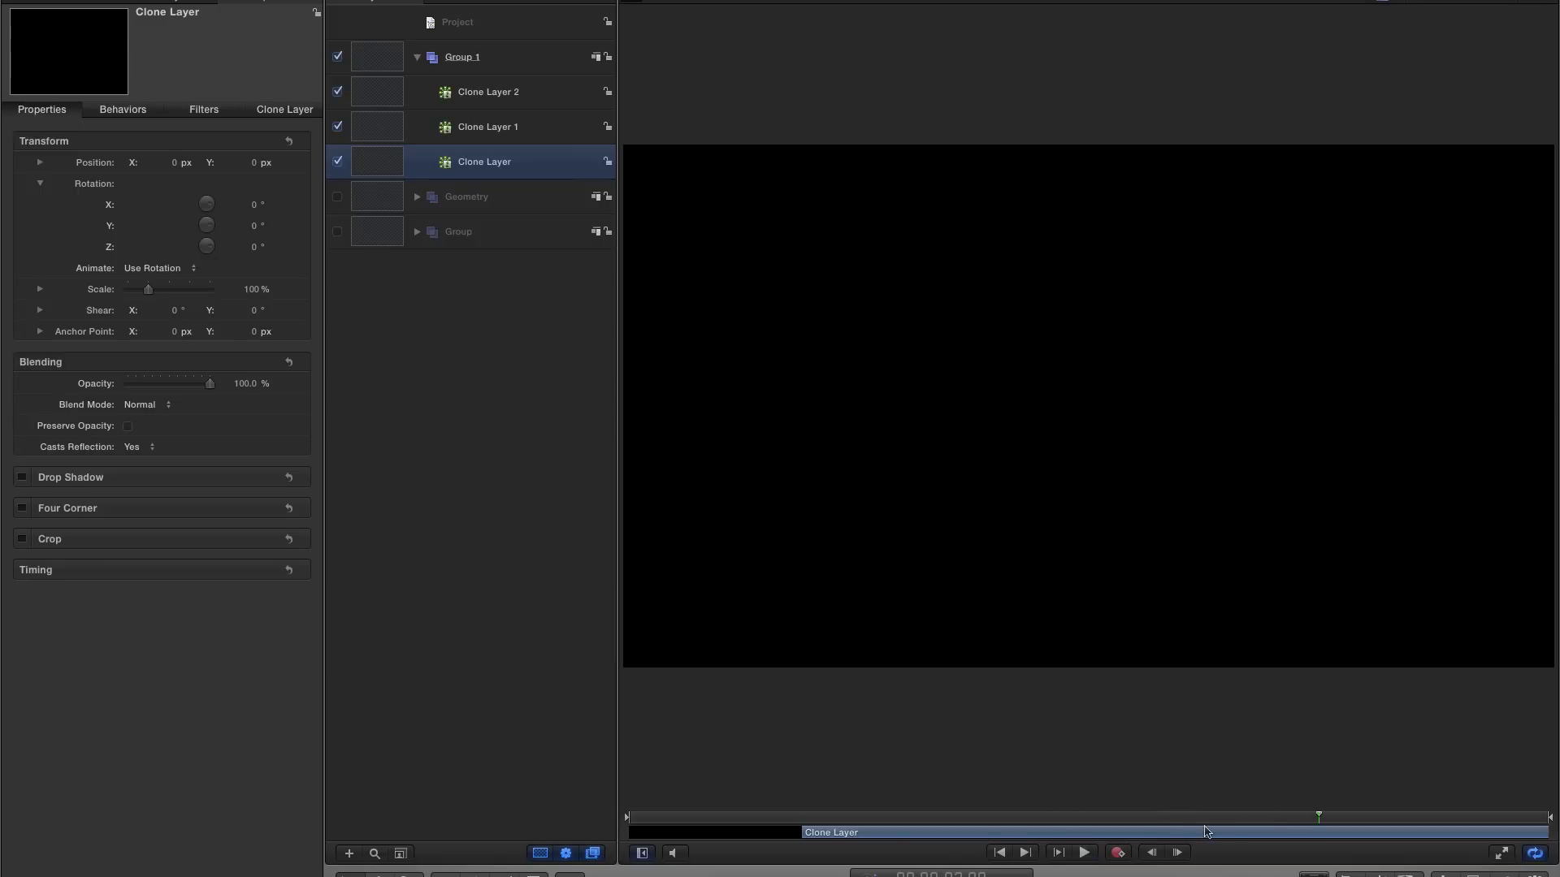
left_click_drag(1206, 823, 1029, 828)
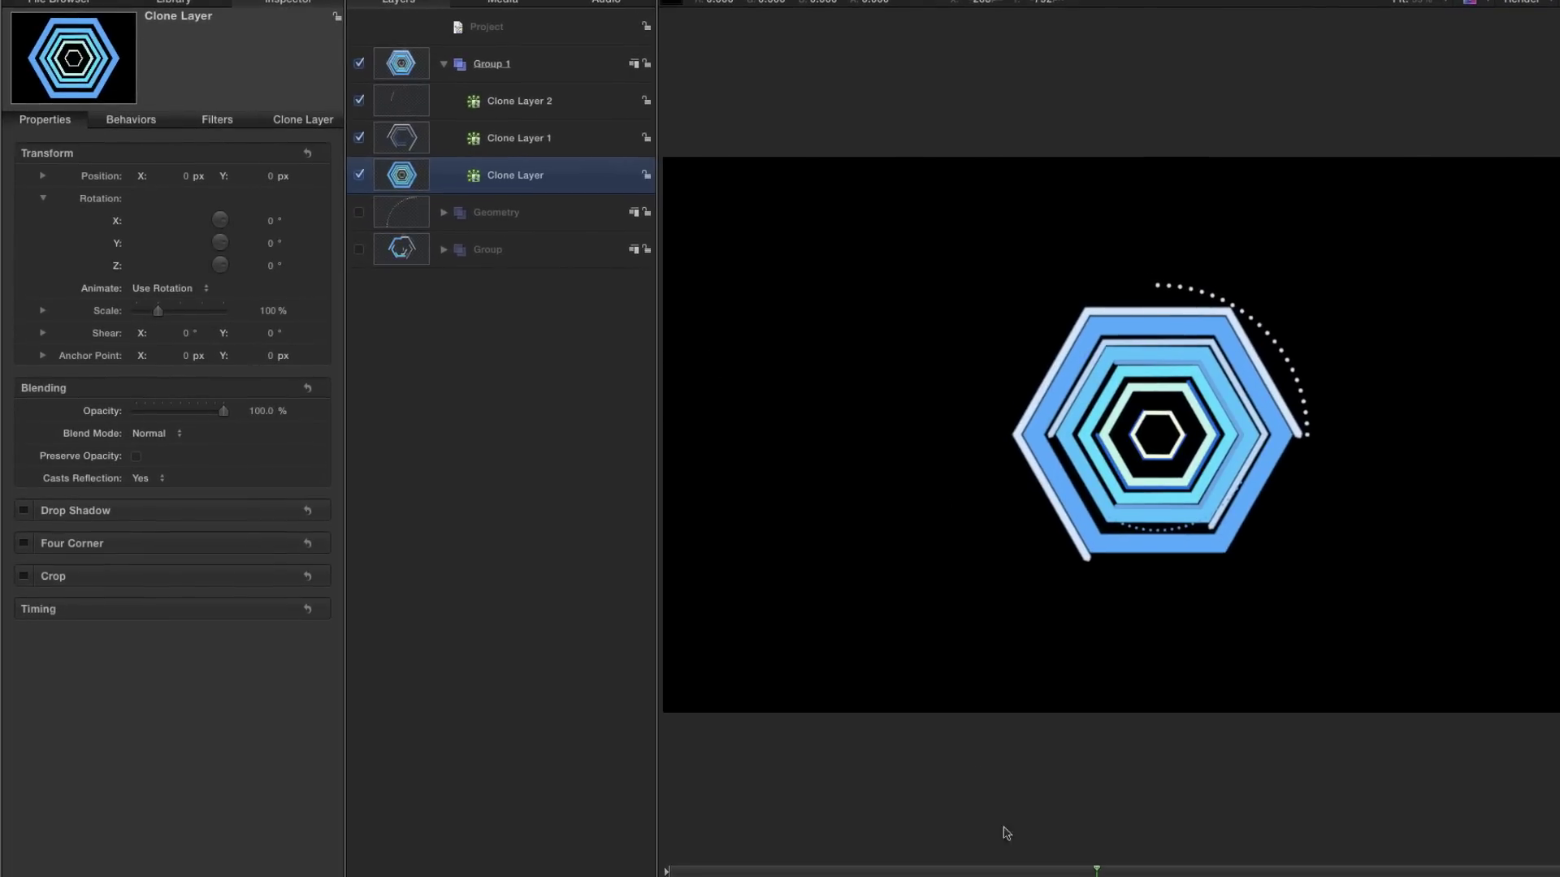
mouse_move(1083, 874)
left_mouse_down()
mouse_move(1225, 872)
mouse_move(689, 871)
mouse_move(1025, 872)
left_mouse_up()
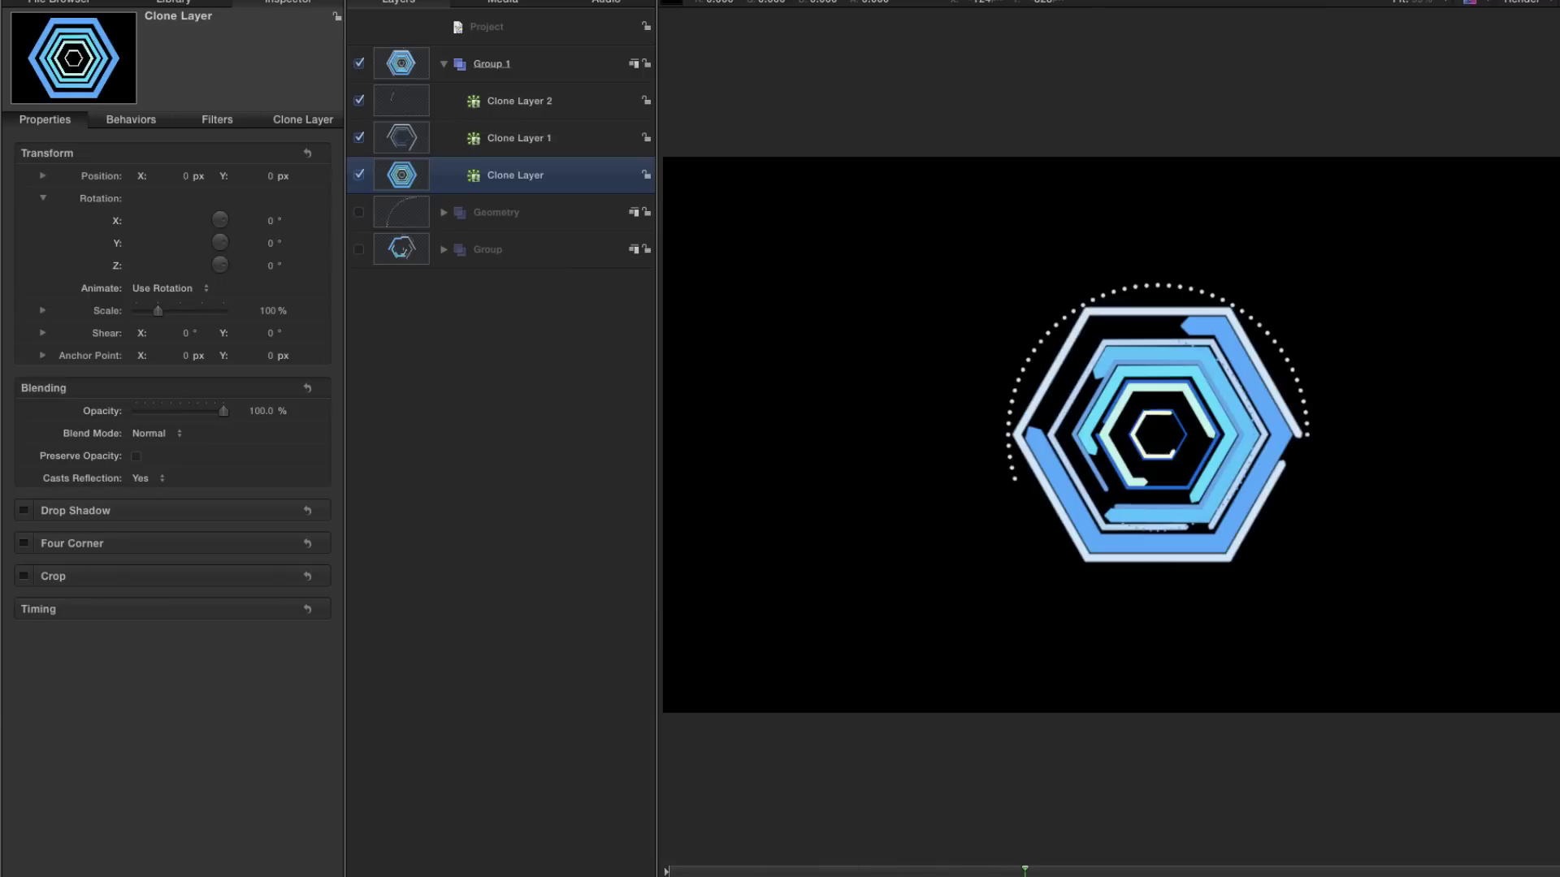
- Toggle Clone Layer 2 off and on to identify the dotted circles, and duplicate that layer
left_click(400, 100)
left_click(360, 101)
left_click(360, 101)
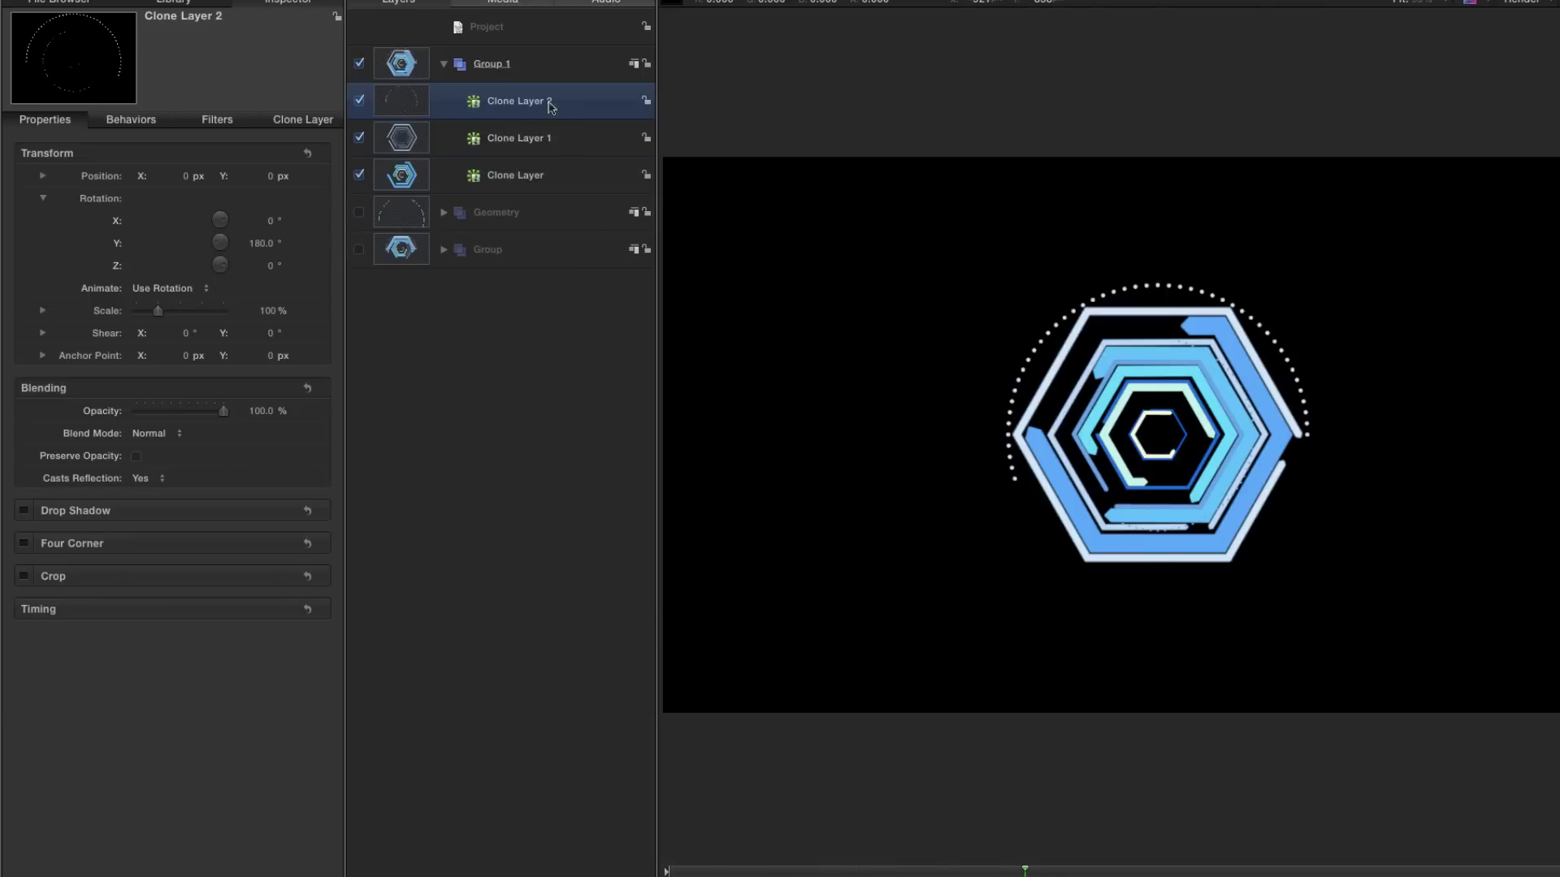
right_click(403, 91)
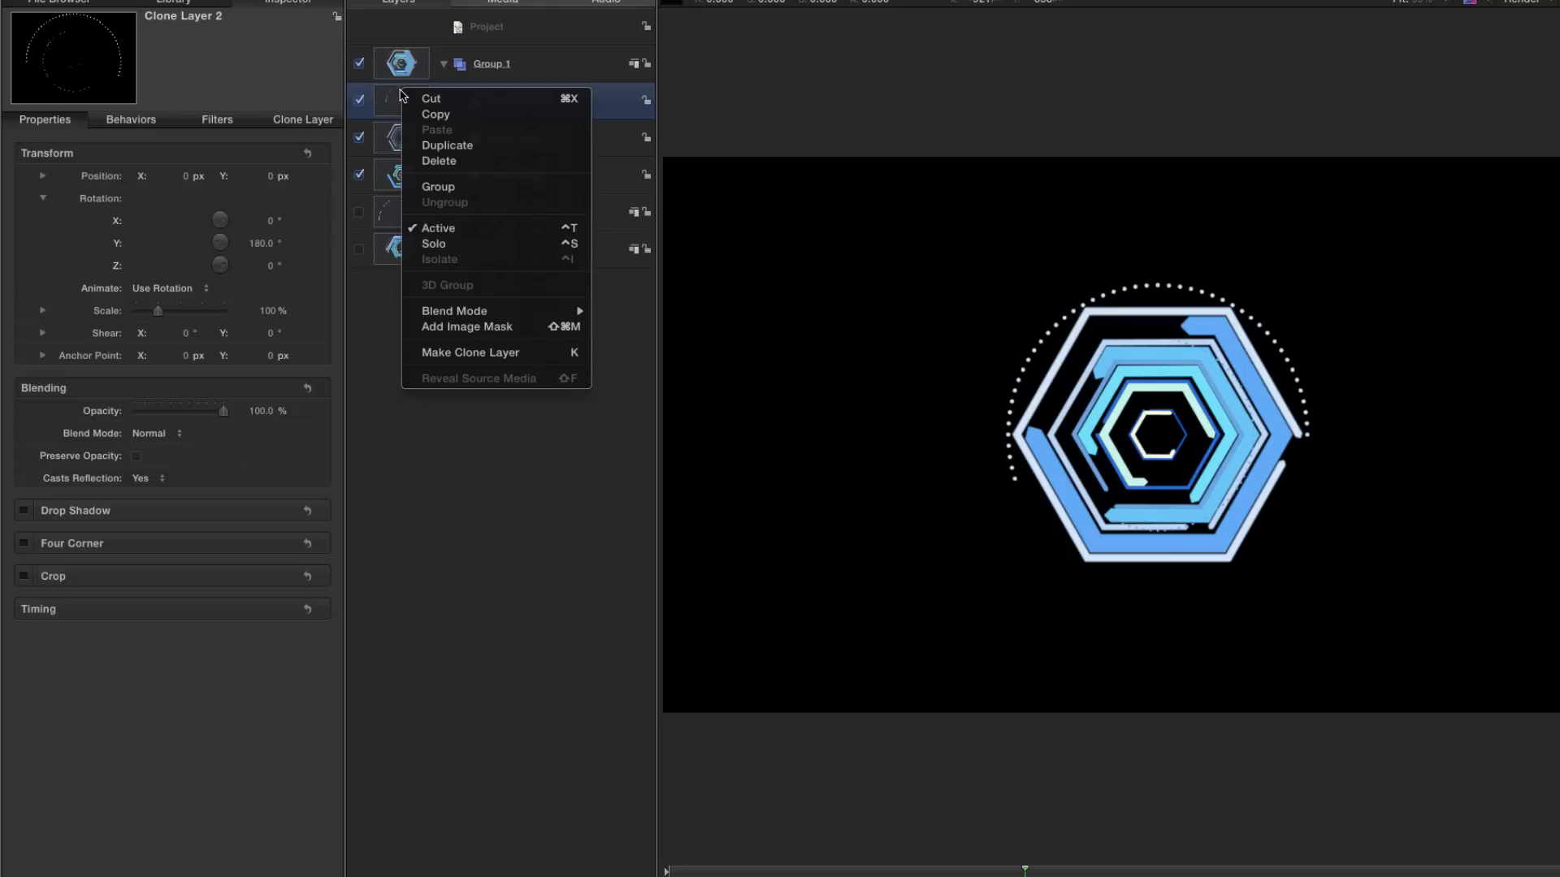
left_click(449, 145)
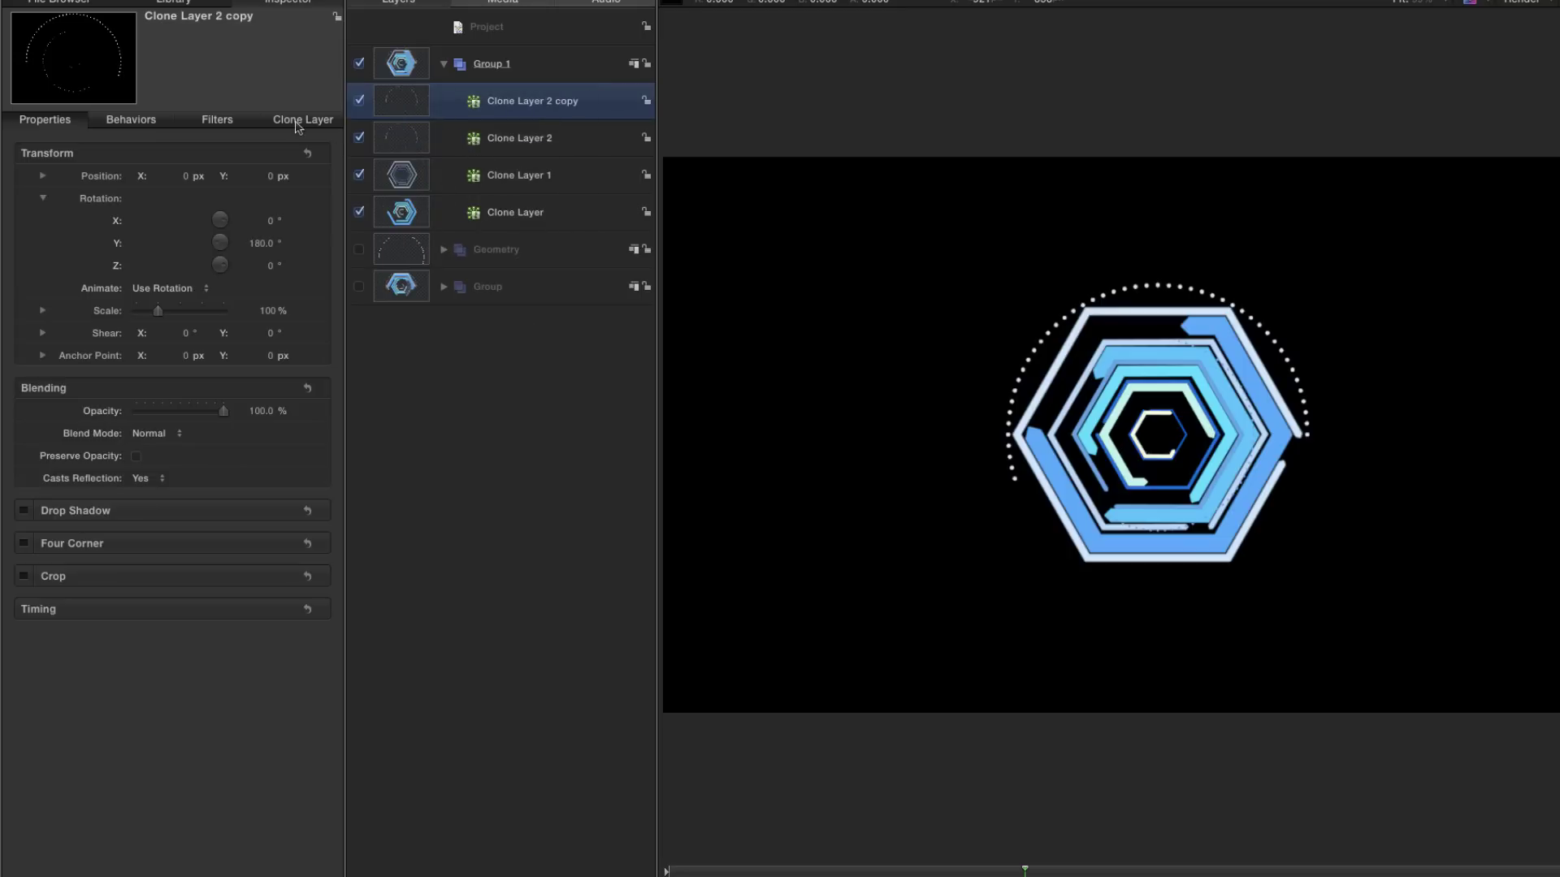
- Reverse the timing of Clone Layer 2 copy and slide it earlier so that it ends at 00:00:03:00
left_click(282, 609)
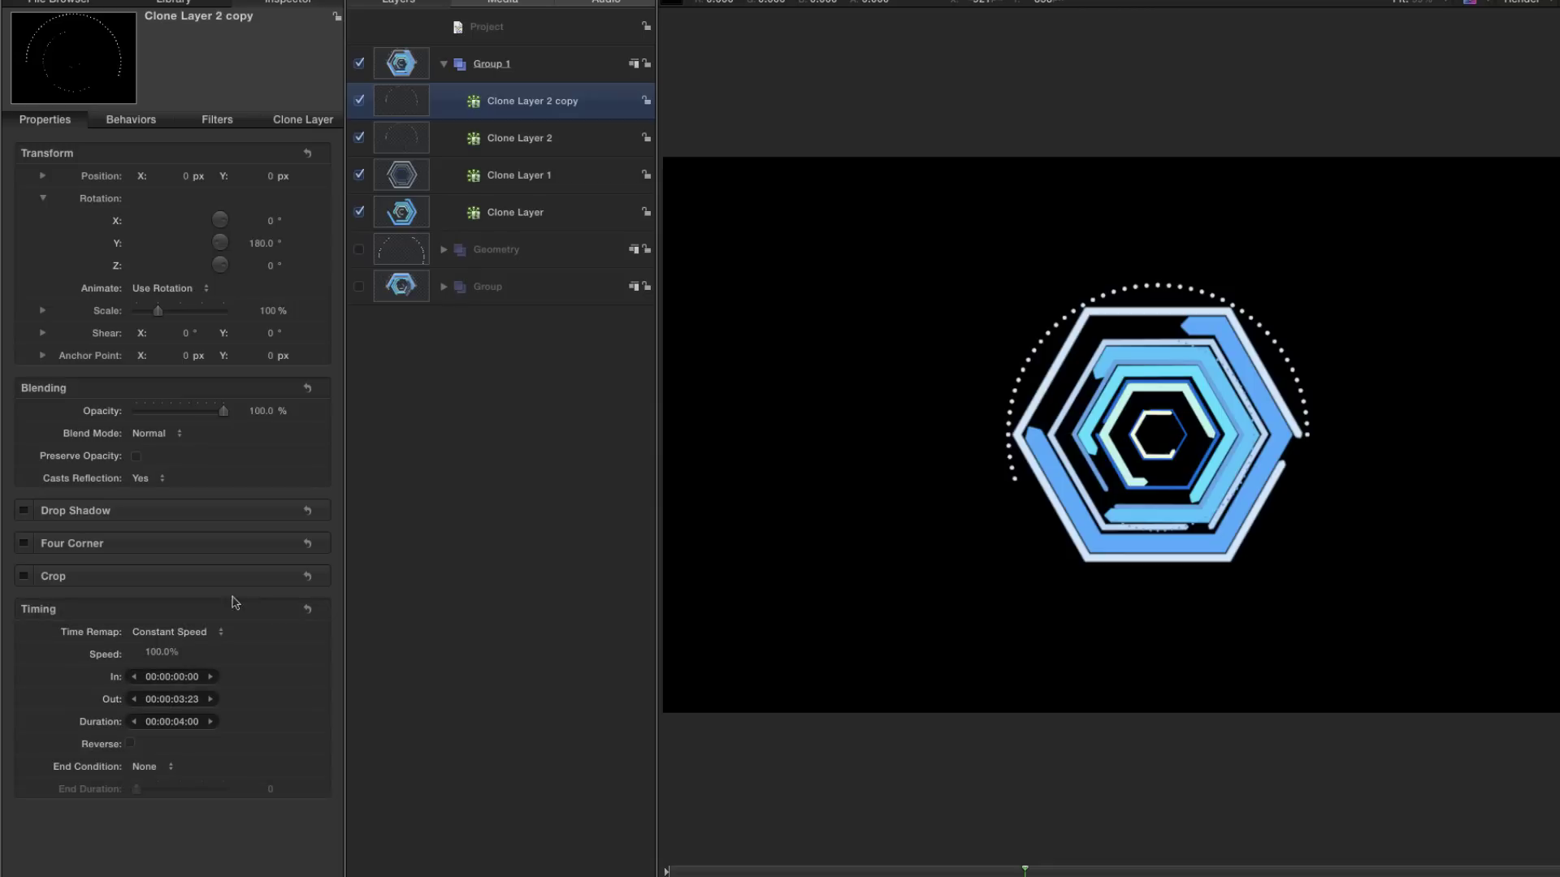
left_click(132, 745)
left_click_drag(1027, 873, 1169, 876)
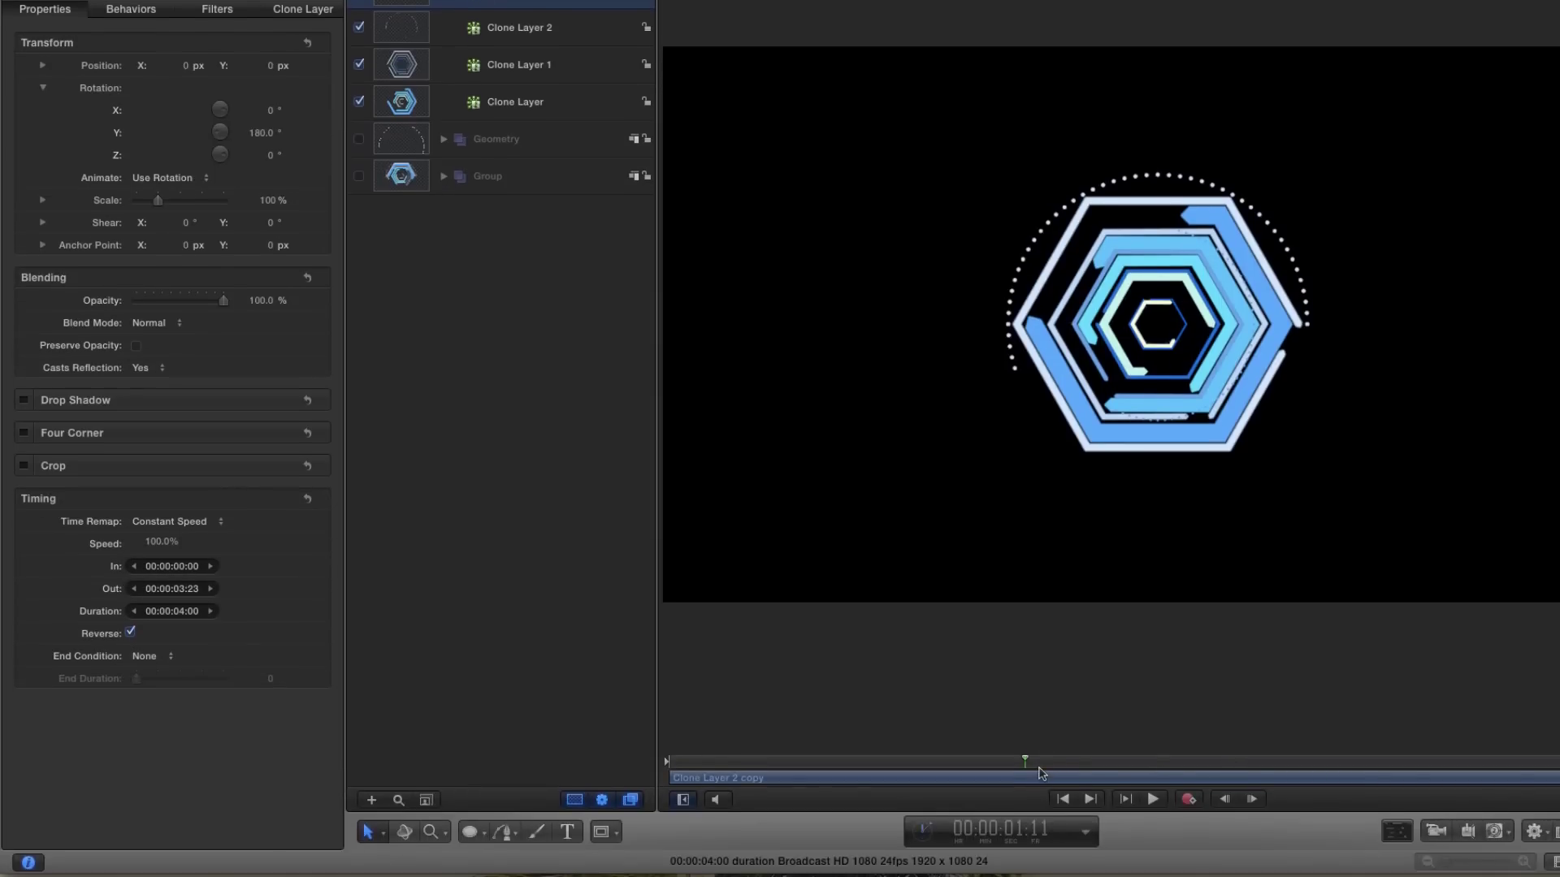
left_click_drag(1170, 767, 1406, 780)
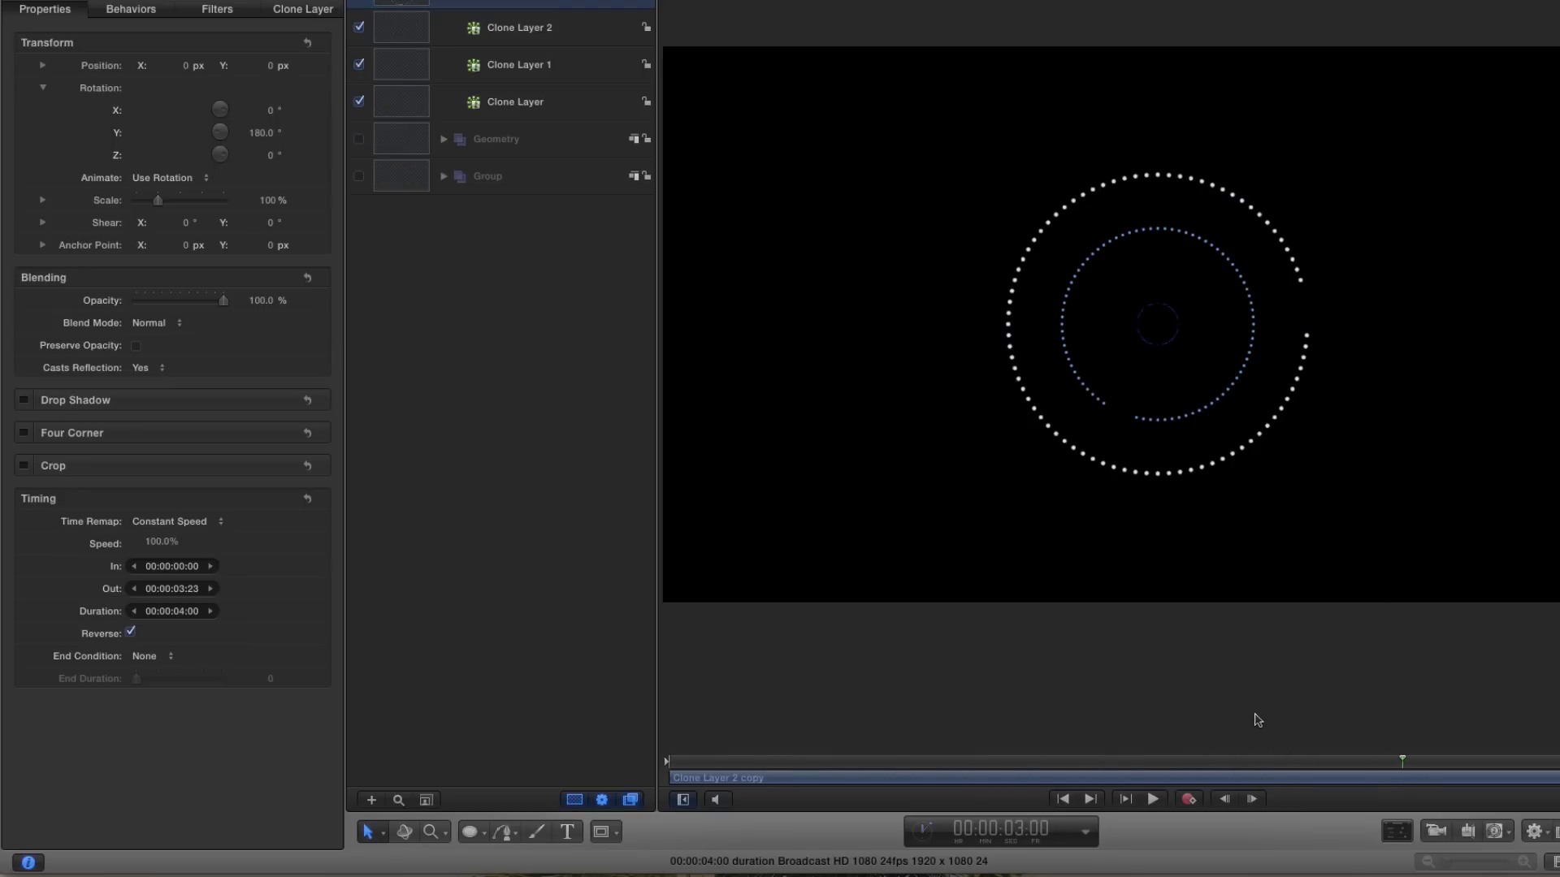
mouse_move(1472, 781)
left_mouse_down()
mouse_move(1246, 784)
mouse_move(1276, 763)
mouse_move(1203, 762)
mouse_move(1357, 763)
mouse_move(1414, 768)
mouse_move(1305, 788)
mouse_move(813, 768)
mouse_move(714, 785)
mouse_move(697, 763)
mouse_move(605, 767)
left_mouse_up()
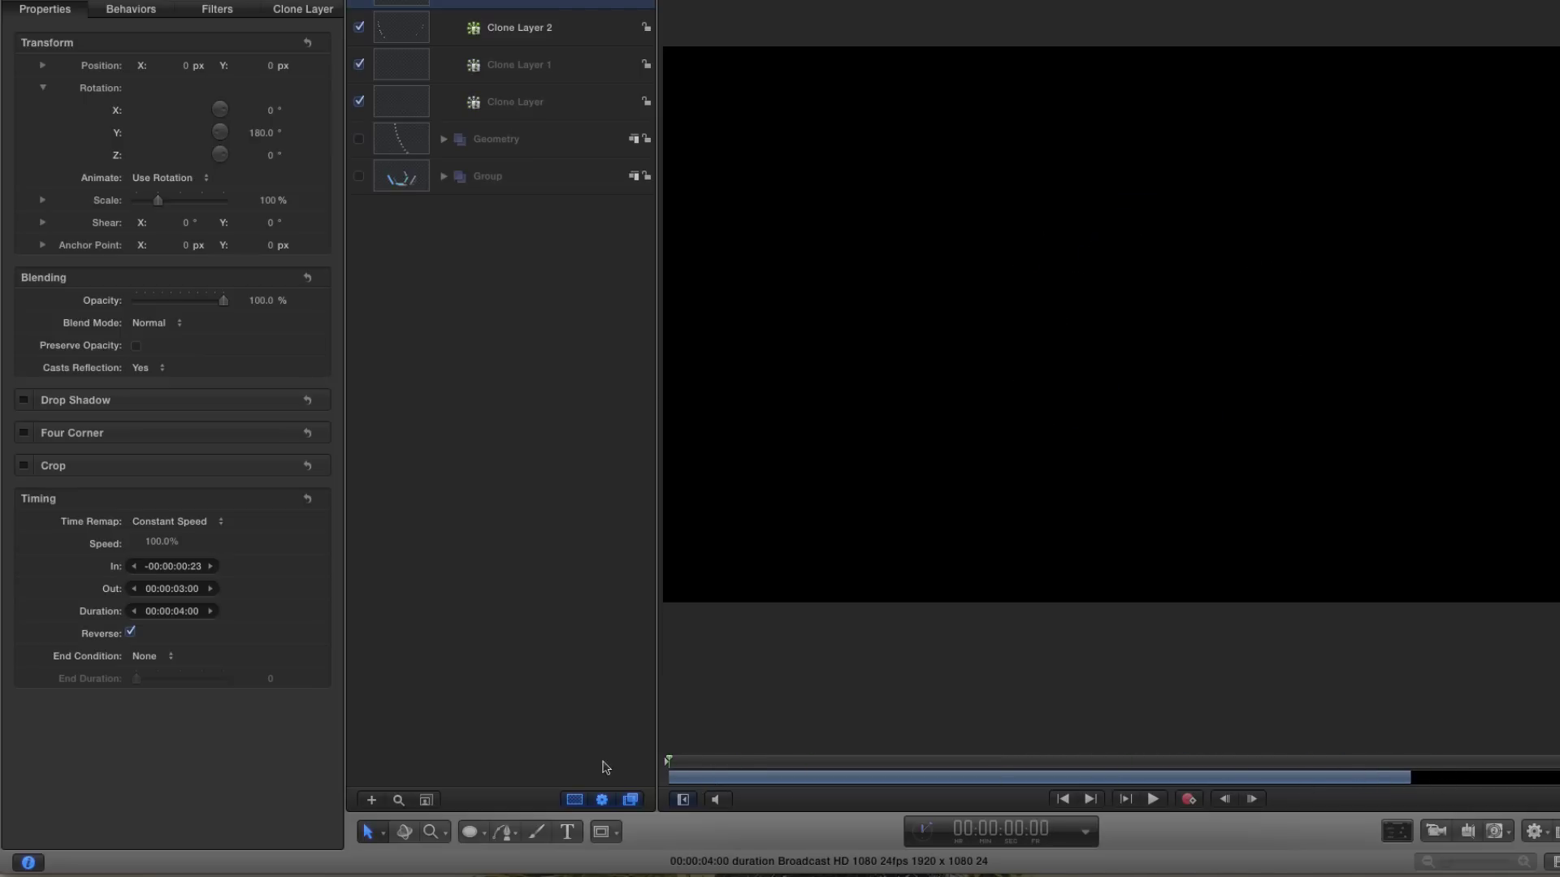
- Play the animation to review the reversed circles, and set Clone Layer 2 copy's Y rotation to 0°
left_click(1152, 800)
left_click(1153, 799)
left_click(1239, 768)
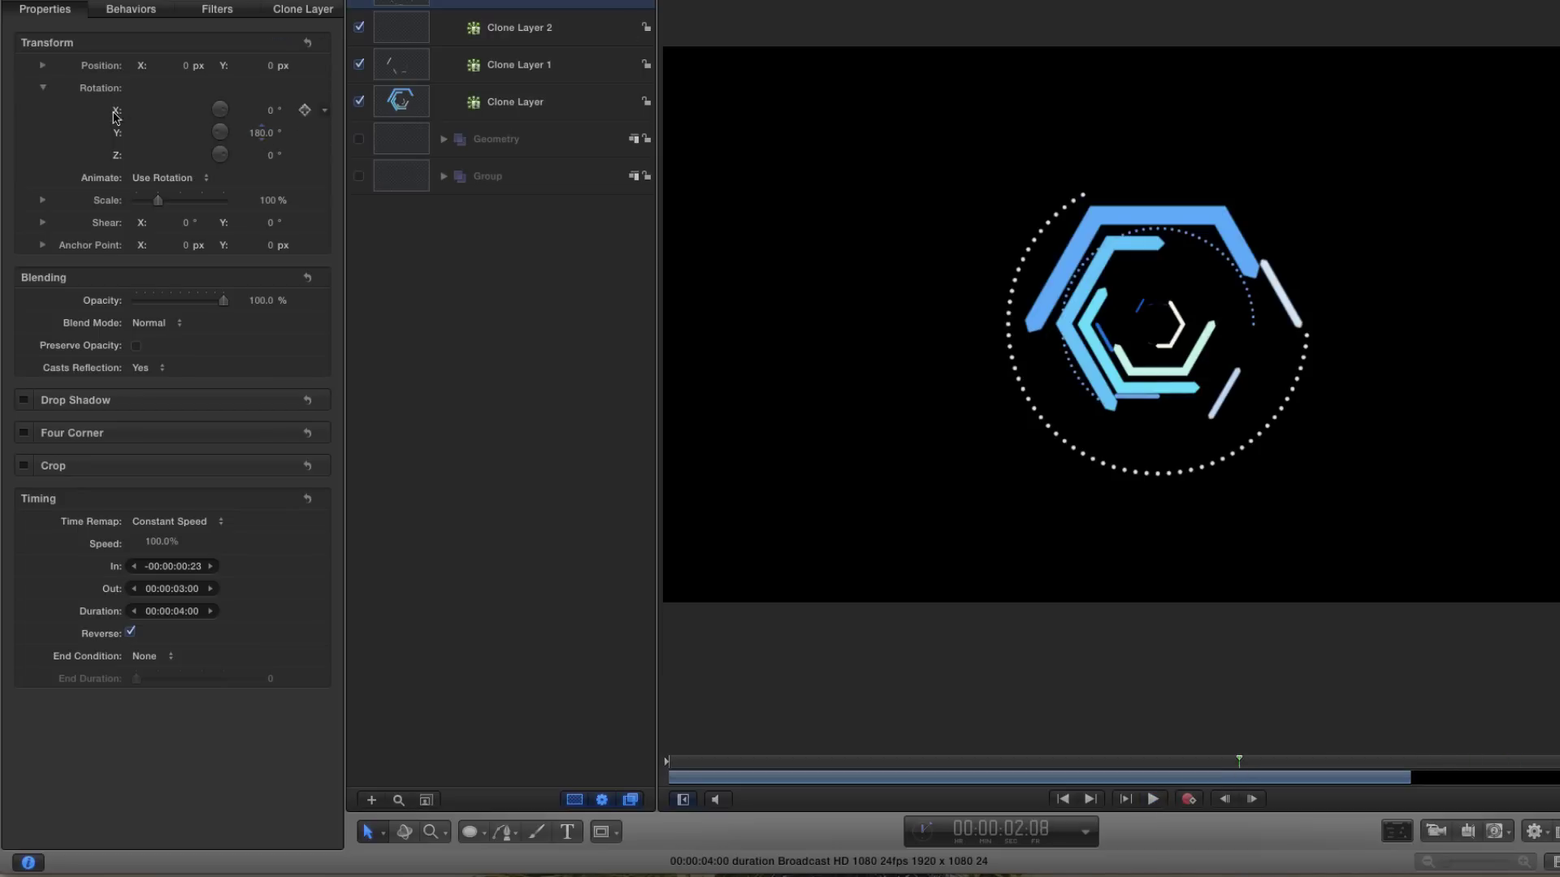
left_click(262, 134)
type("0")
key("Return")
left_click_drag(1249, 770, 1025, 800)
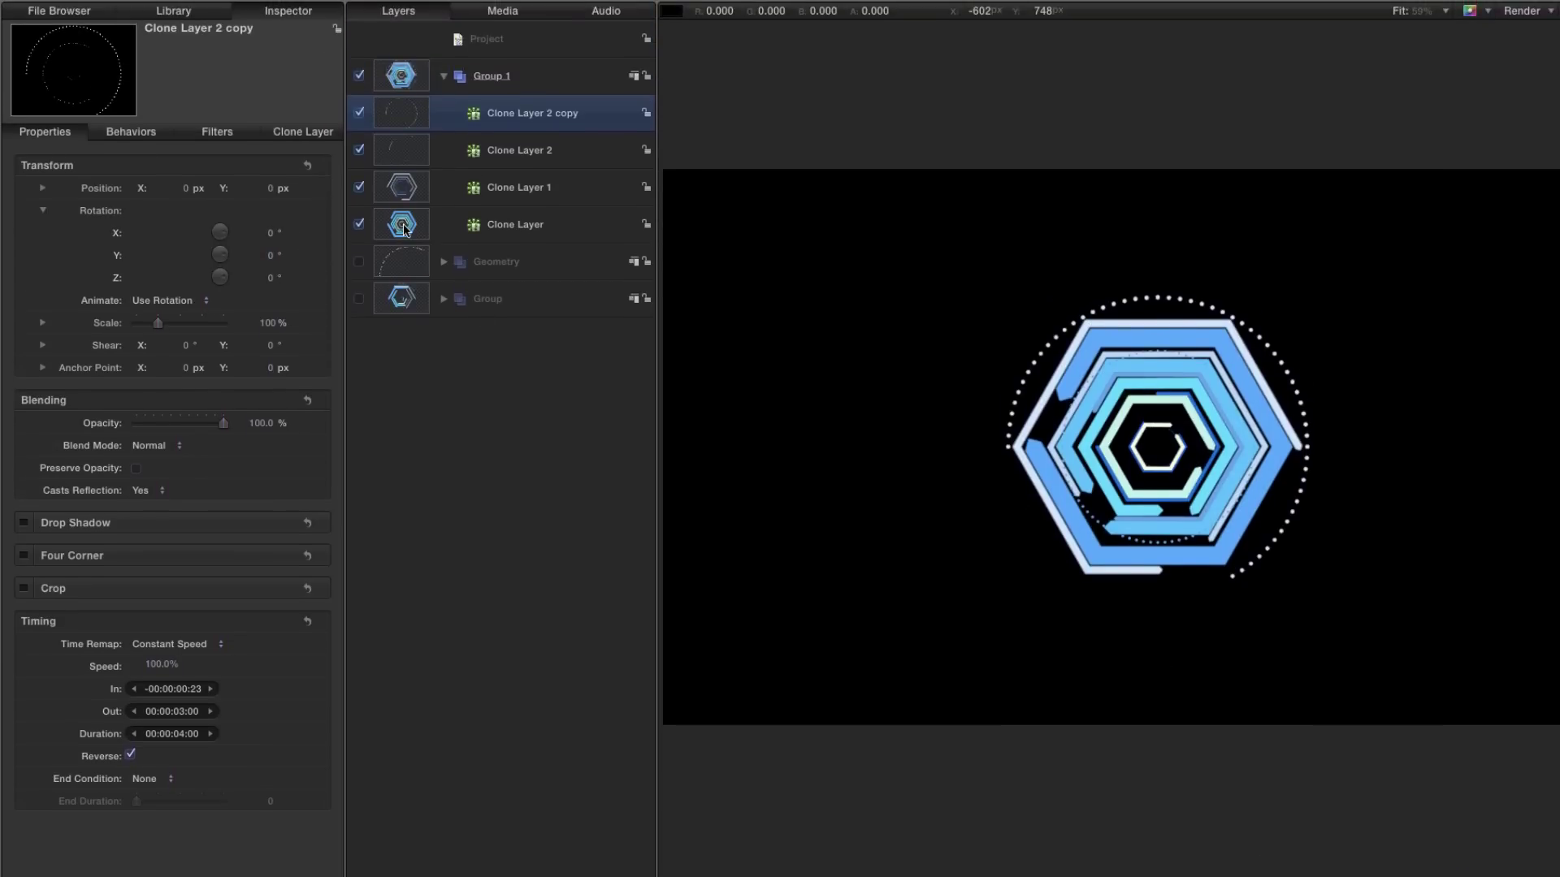
- Duplicate Clone Layer, the clone of the thick hexagons
left_click(404, 229)
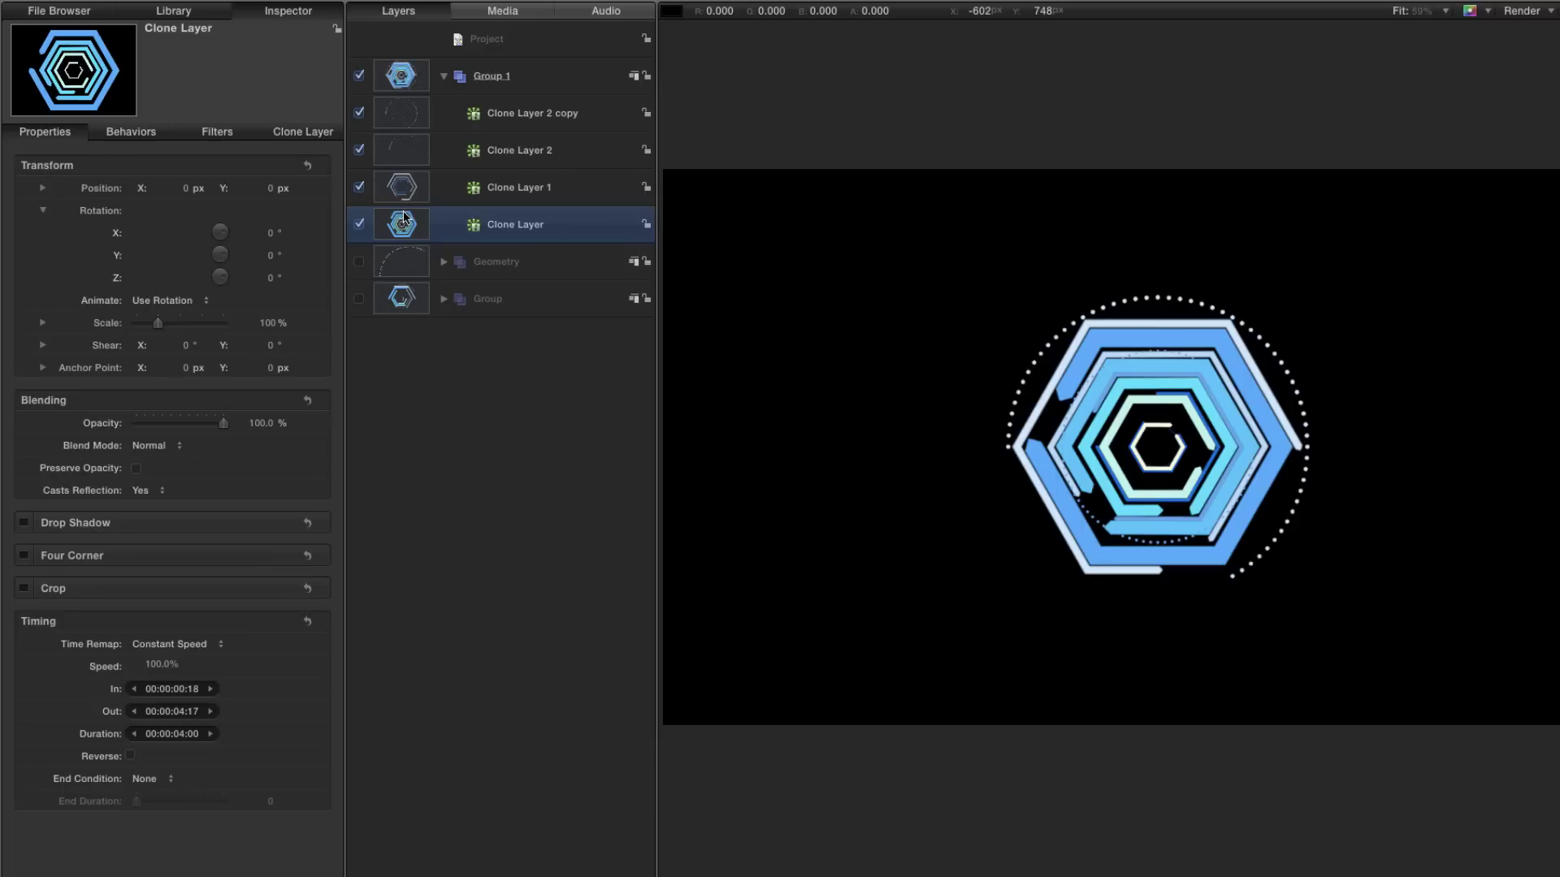
right_click(403, 216)
left_click(460, 268)
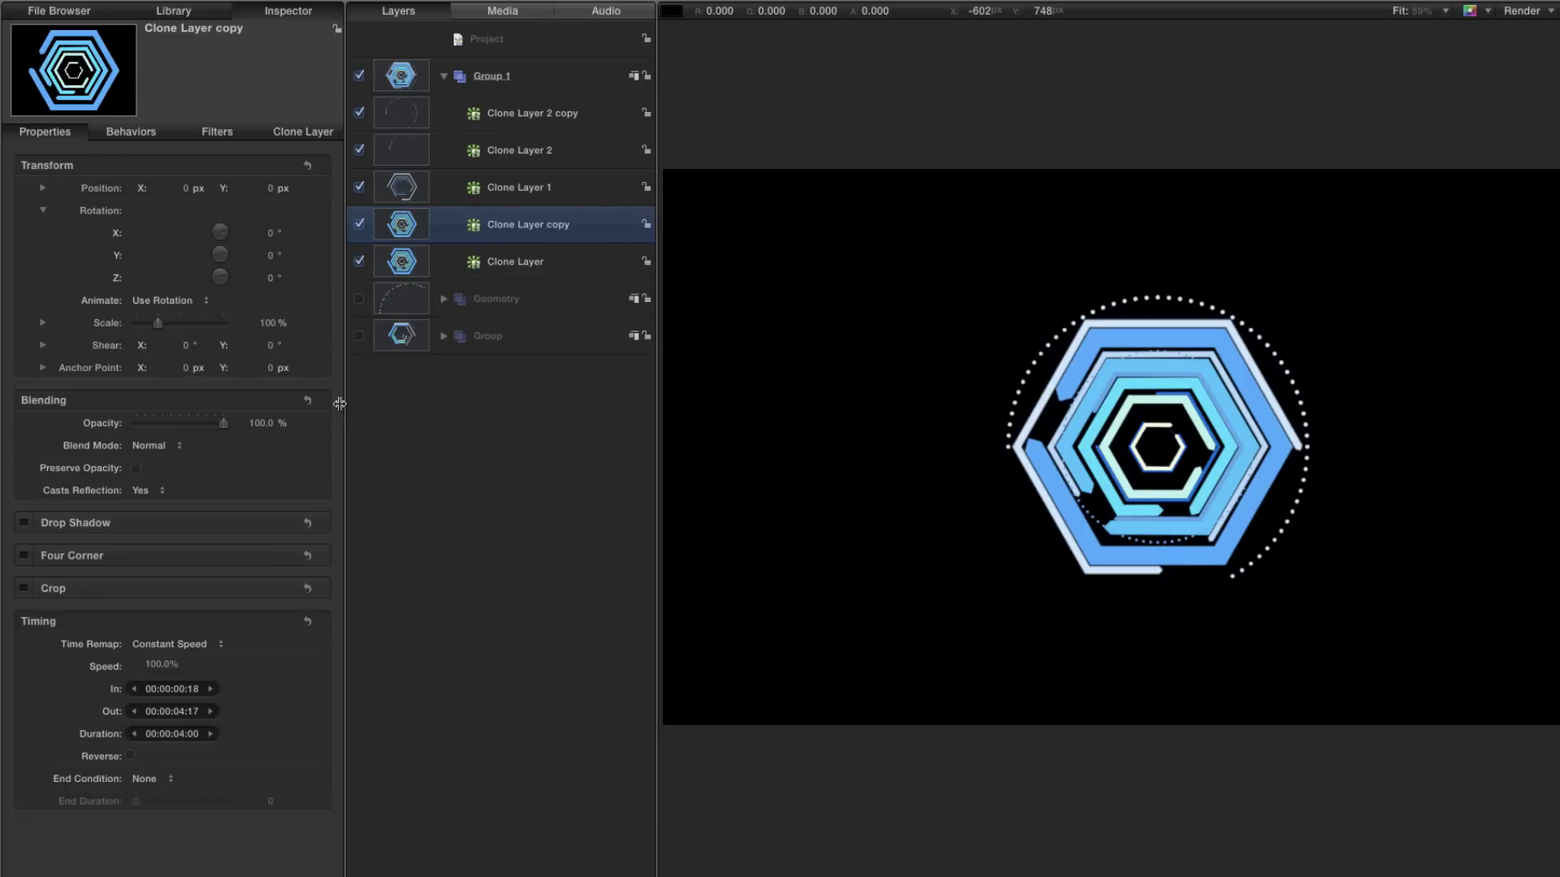
- Scale Clone Layer copy to 115% and set its blend mode to Subtract
left_click_drag(268, 322, 267, 323)
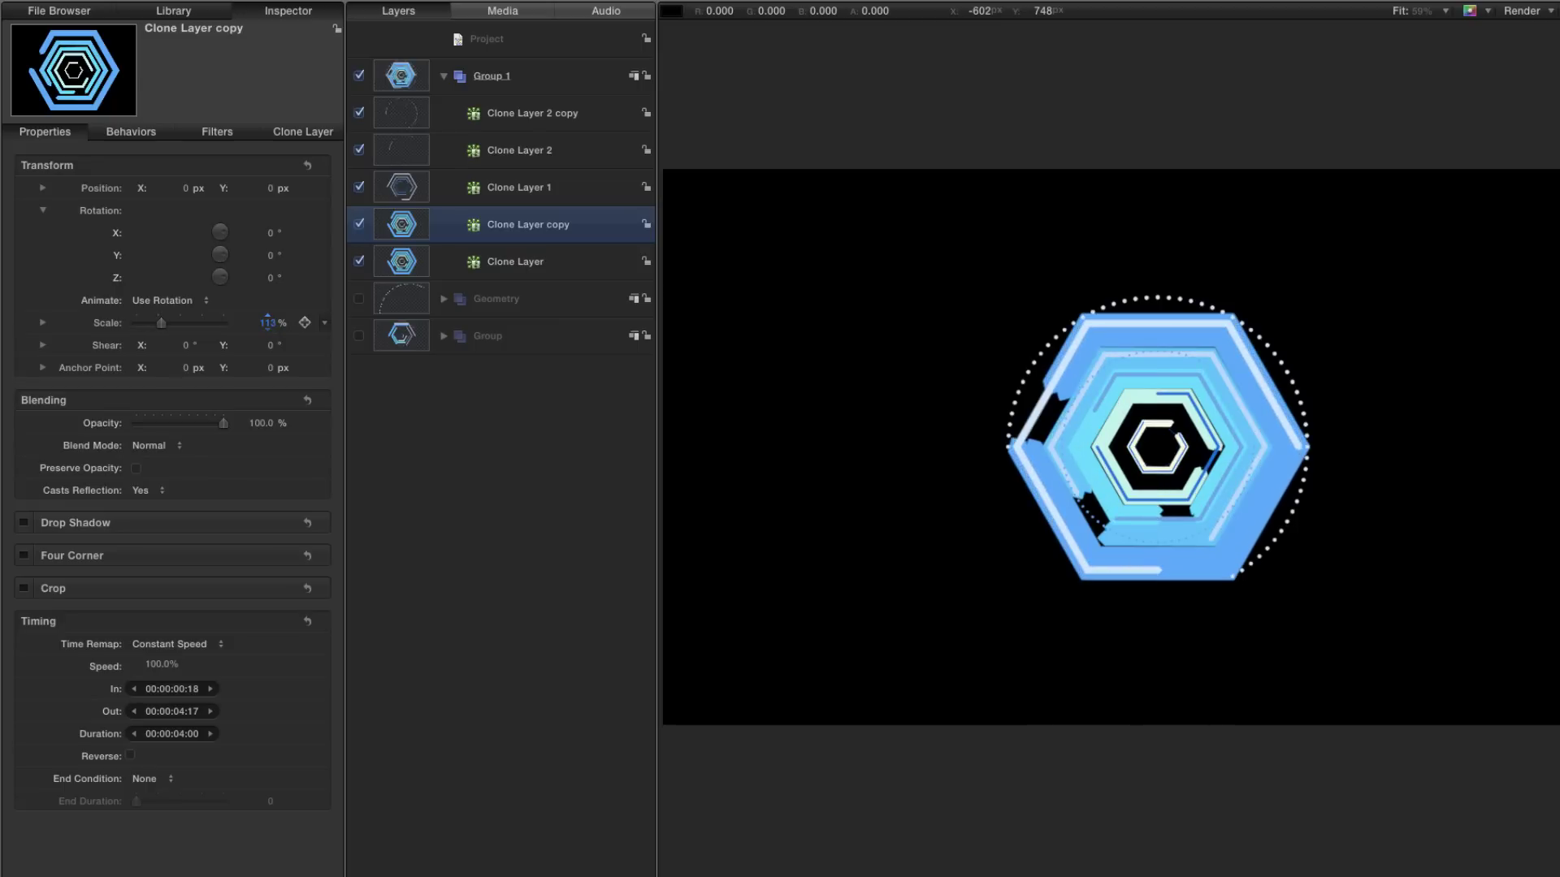
left_click_drag(267, 319, 268, 319)
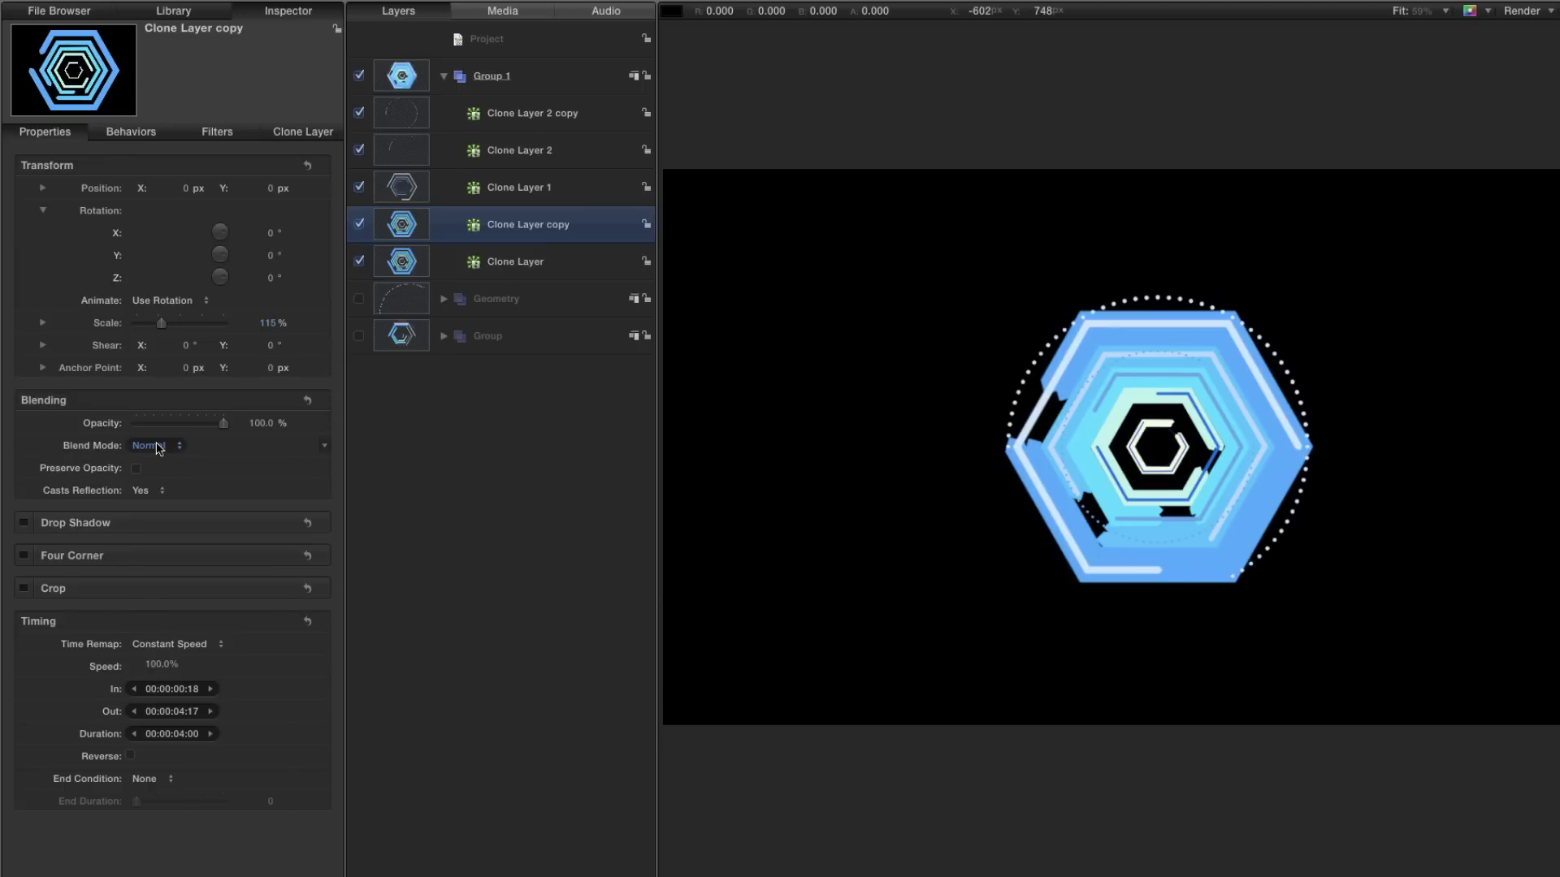
left_click(158, 448)
left_click(160, 473)
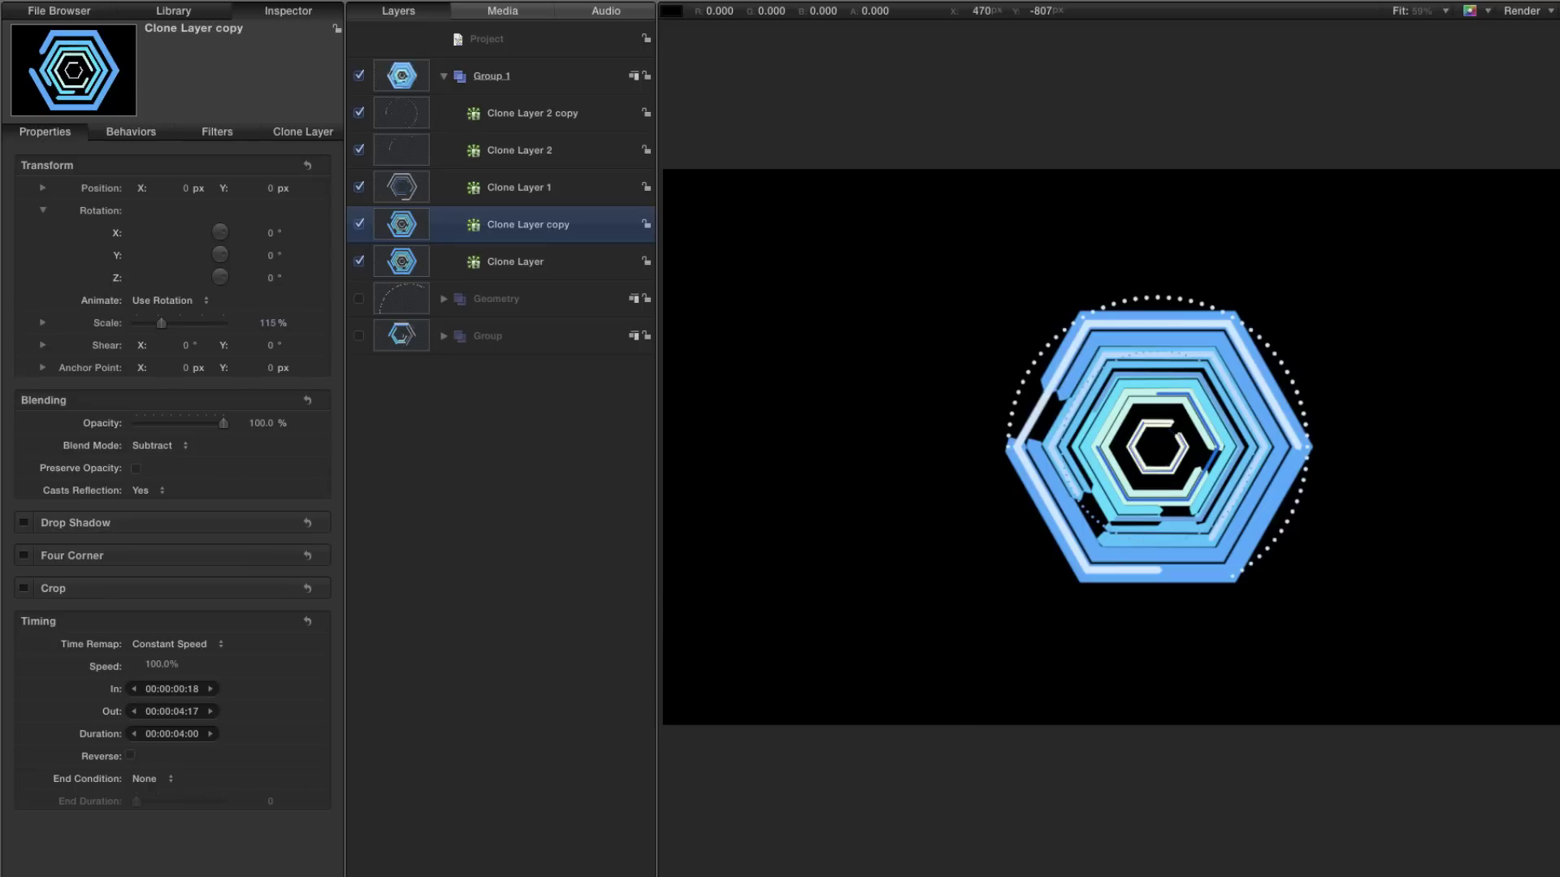
- Review the animation, set Clone Layer copy's Y rotation to 180° and change its blend mode to Overlay
key("space")
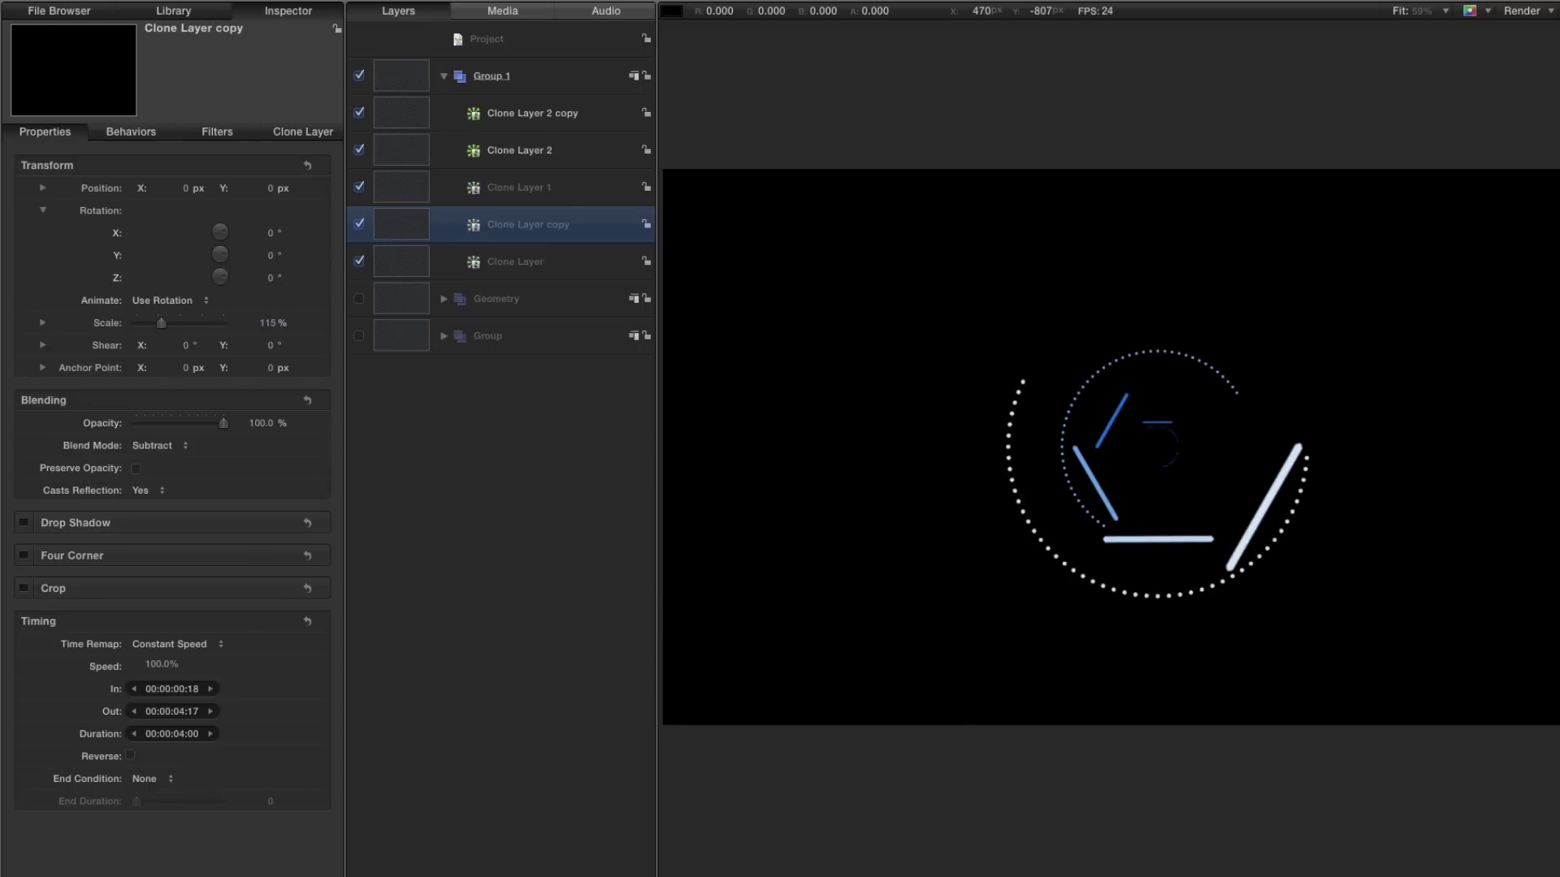
key("space")
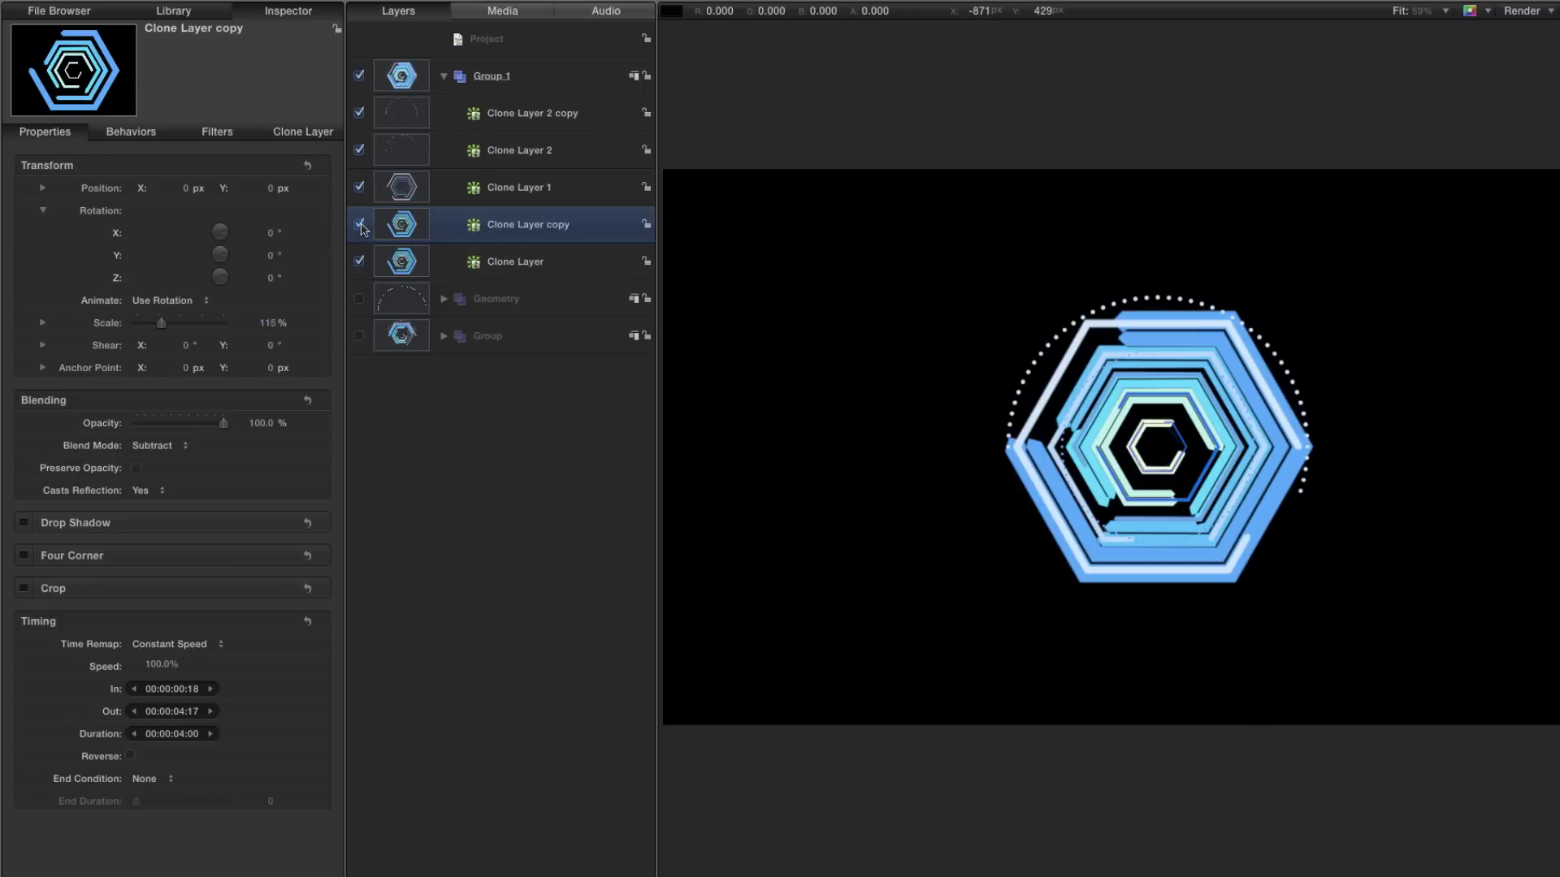
left_click(270, 256)
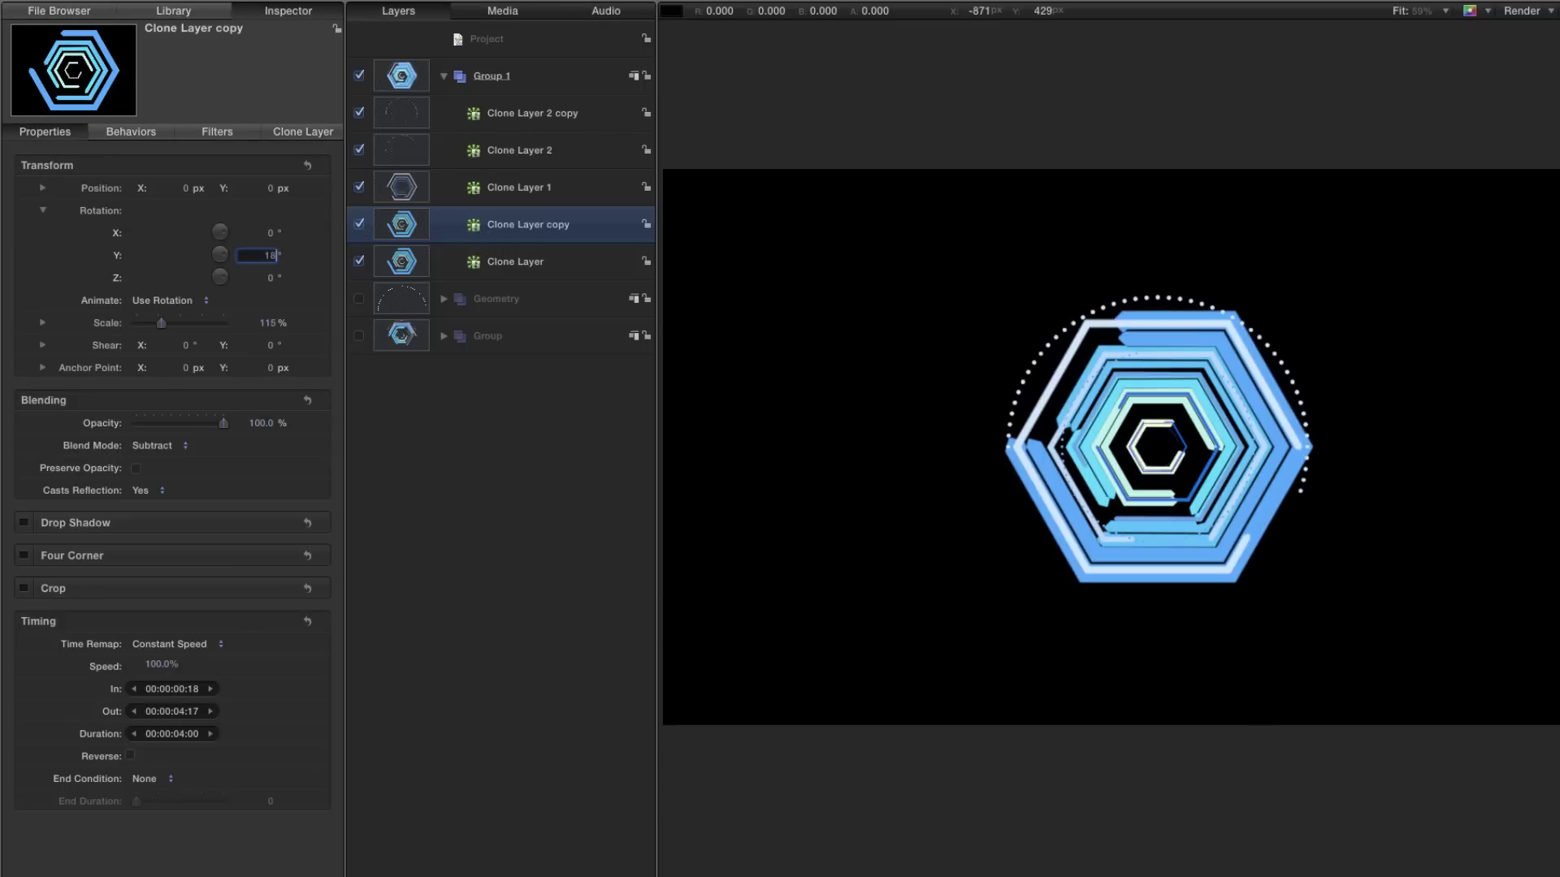
key("Return")
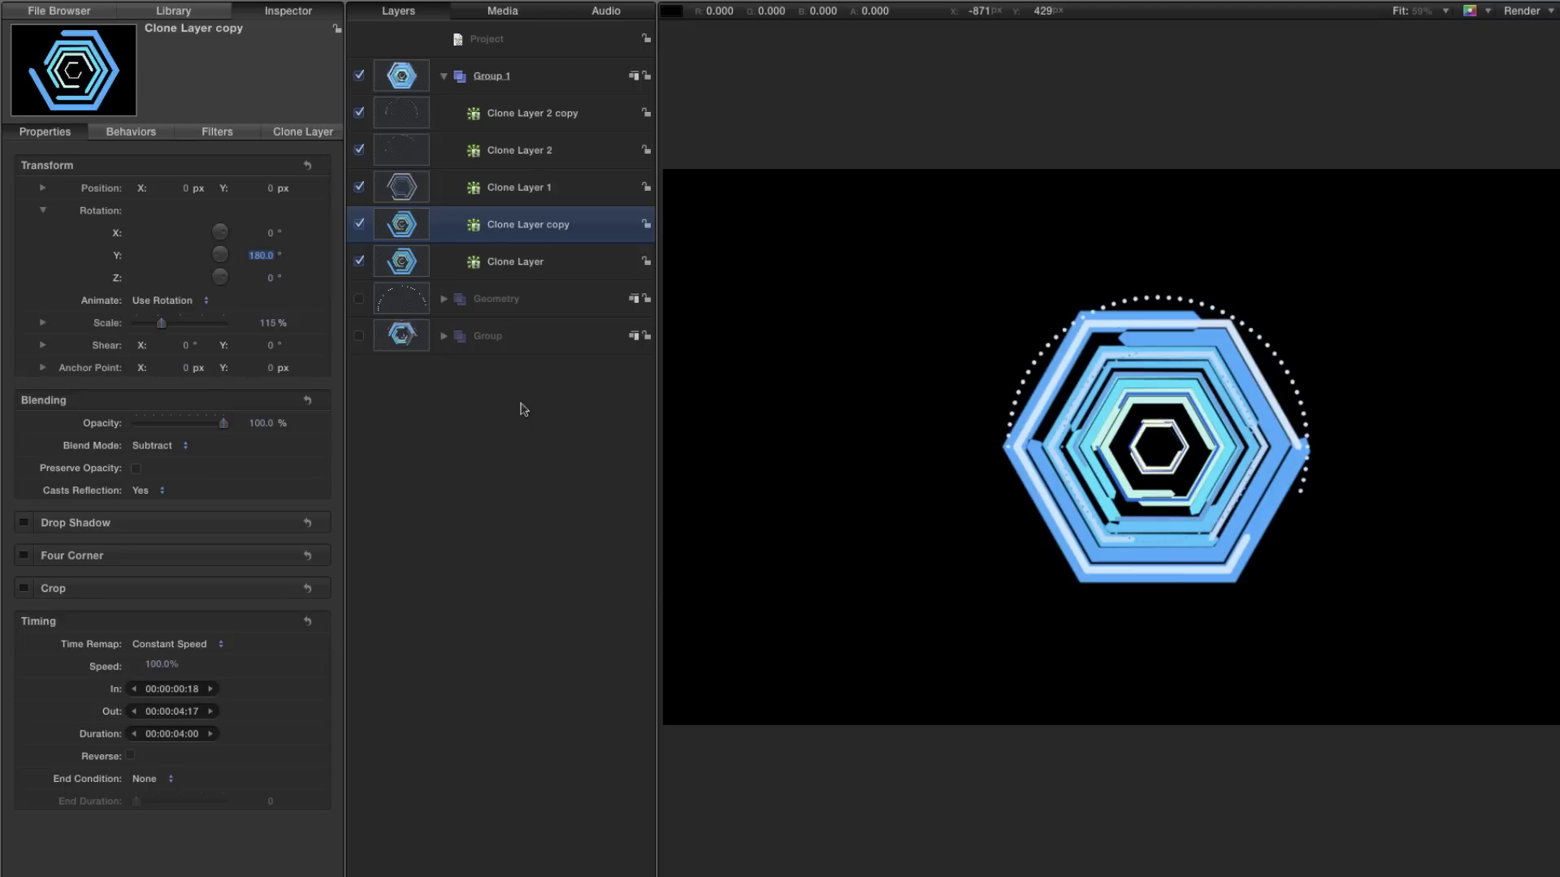
key("space")
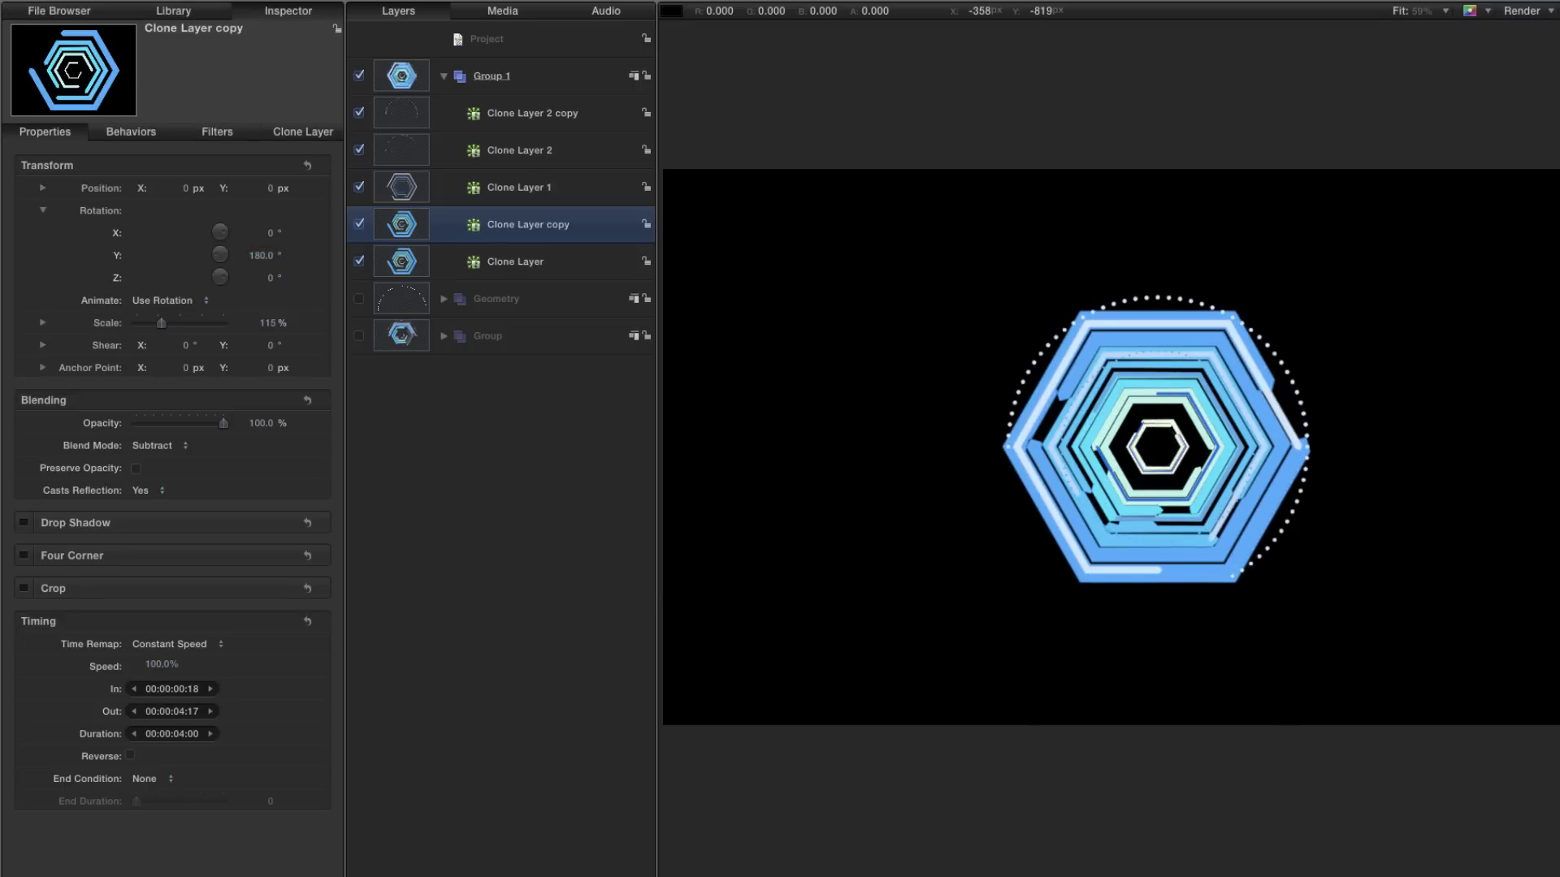
left_click(150, 446)
left_click(174, 599)
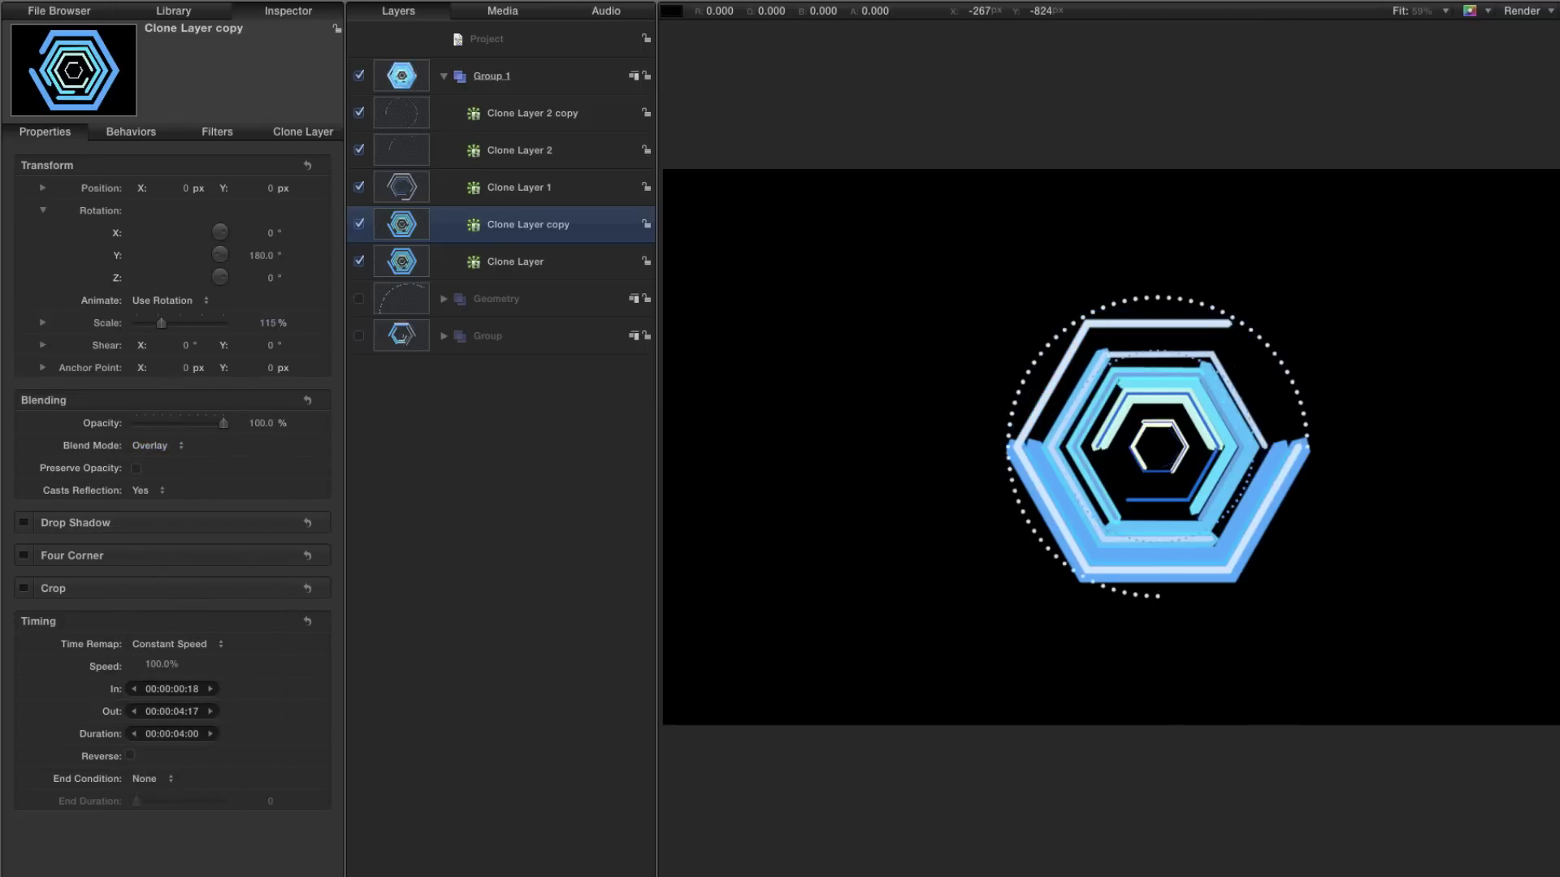
- Apply a Hue/Saturation filter to Clone Layer copy and darken it by setting the filter's Value to 0.29
left_click(174, 11)
left_click(32, 166)
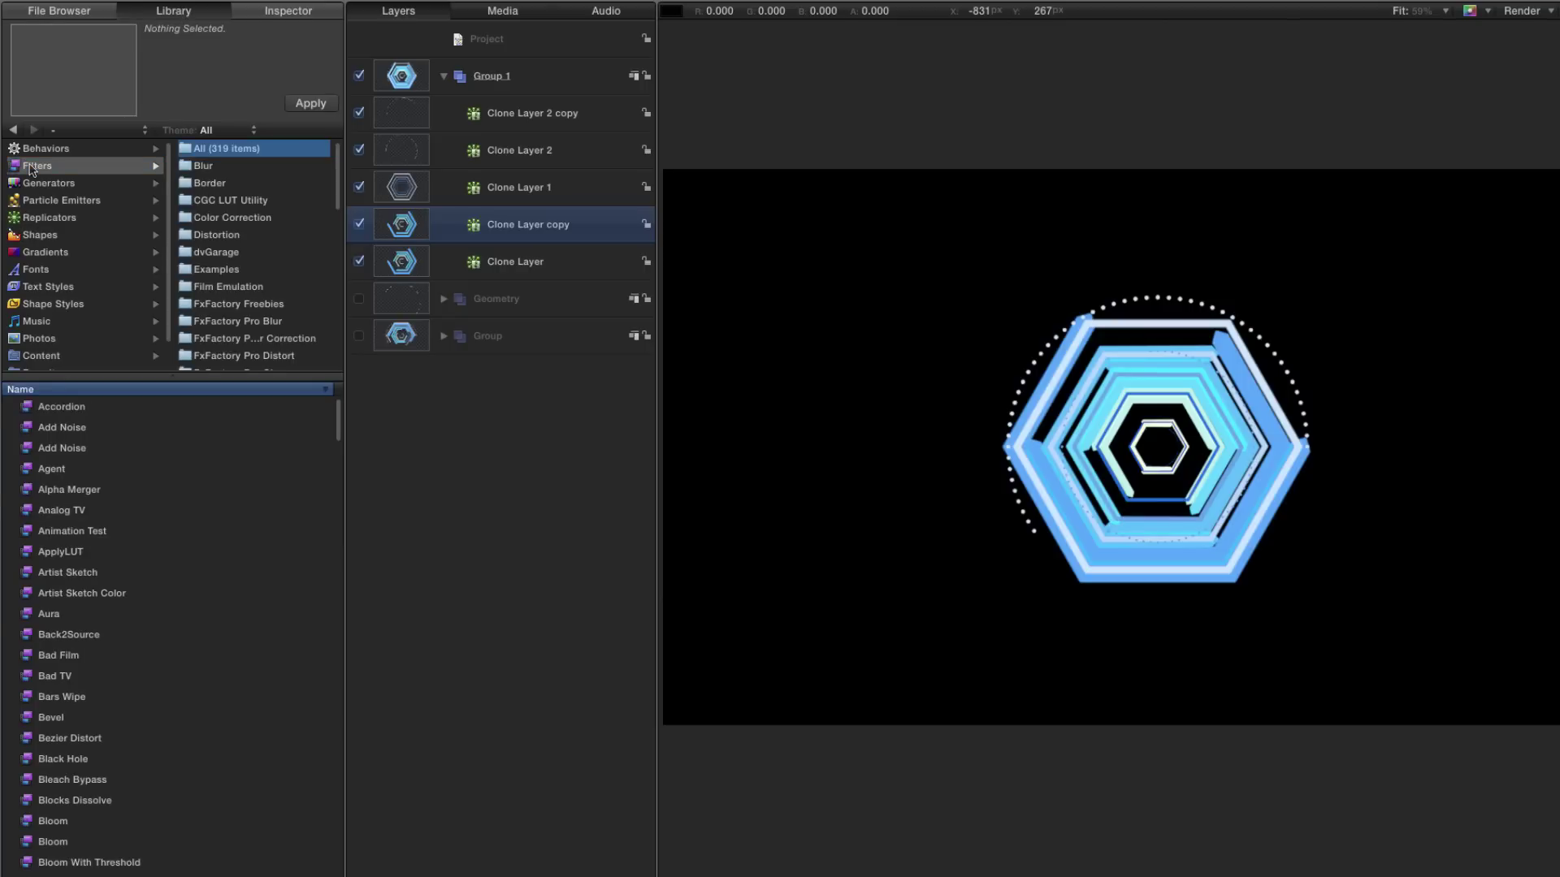
left_click(225, 218)
mouse_move(28, 578)
left_mouse_down()
mouse_move(574, 216)
mouse_move(401, 232)
left_mouse_up()
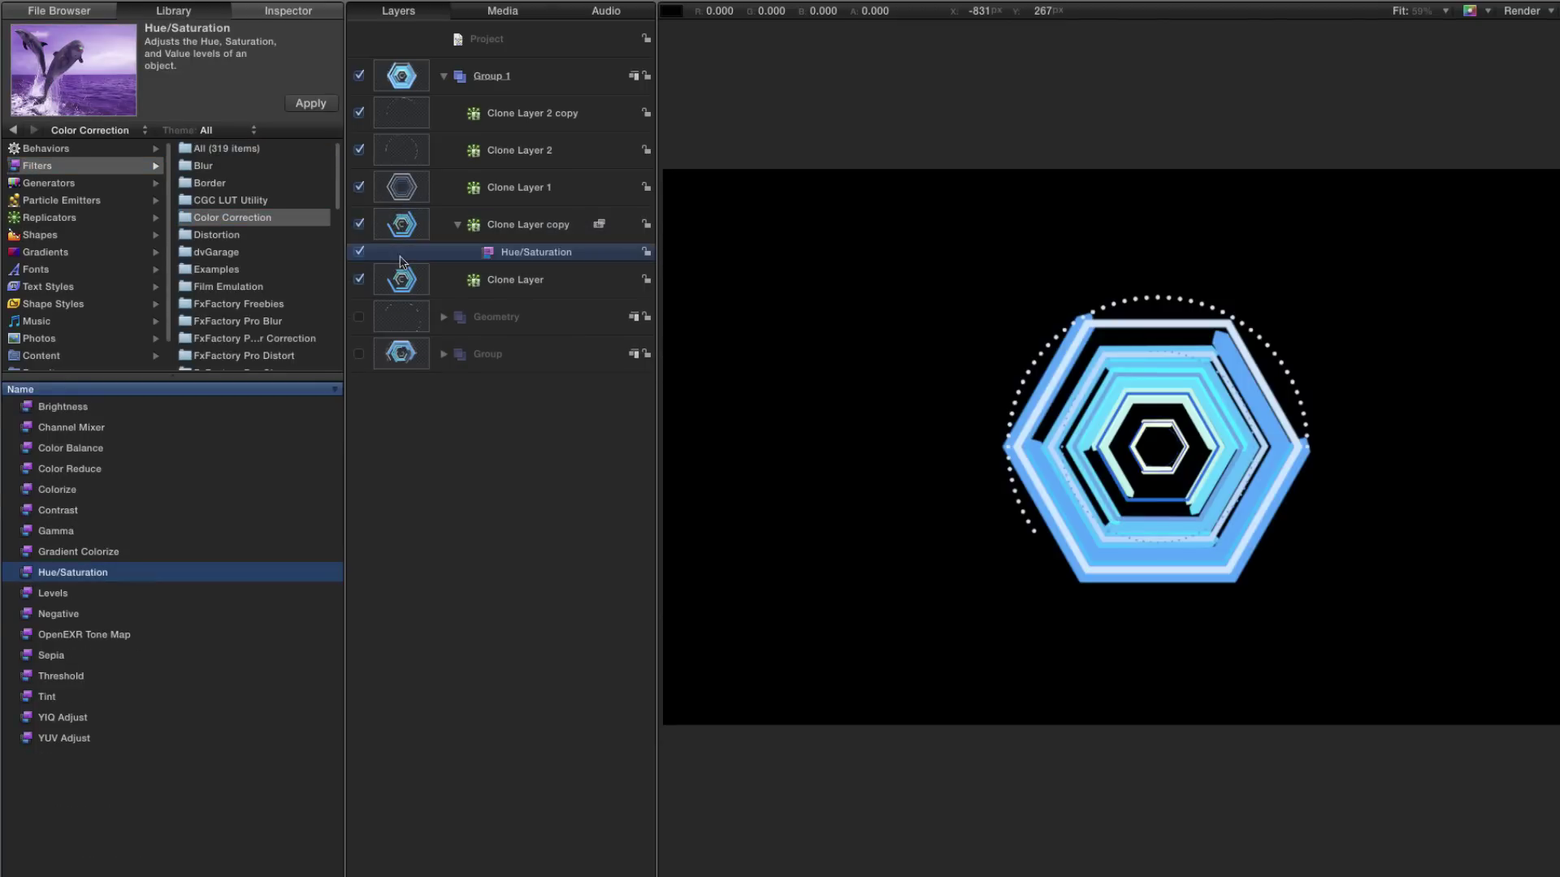
left_click(296, 11)
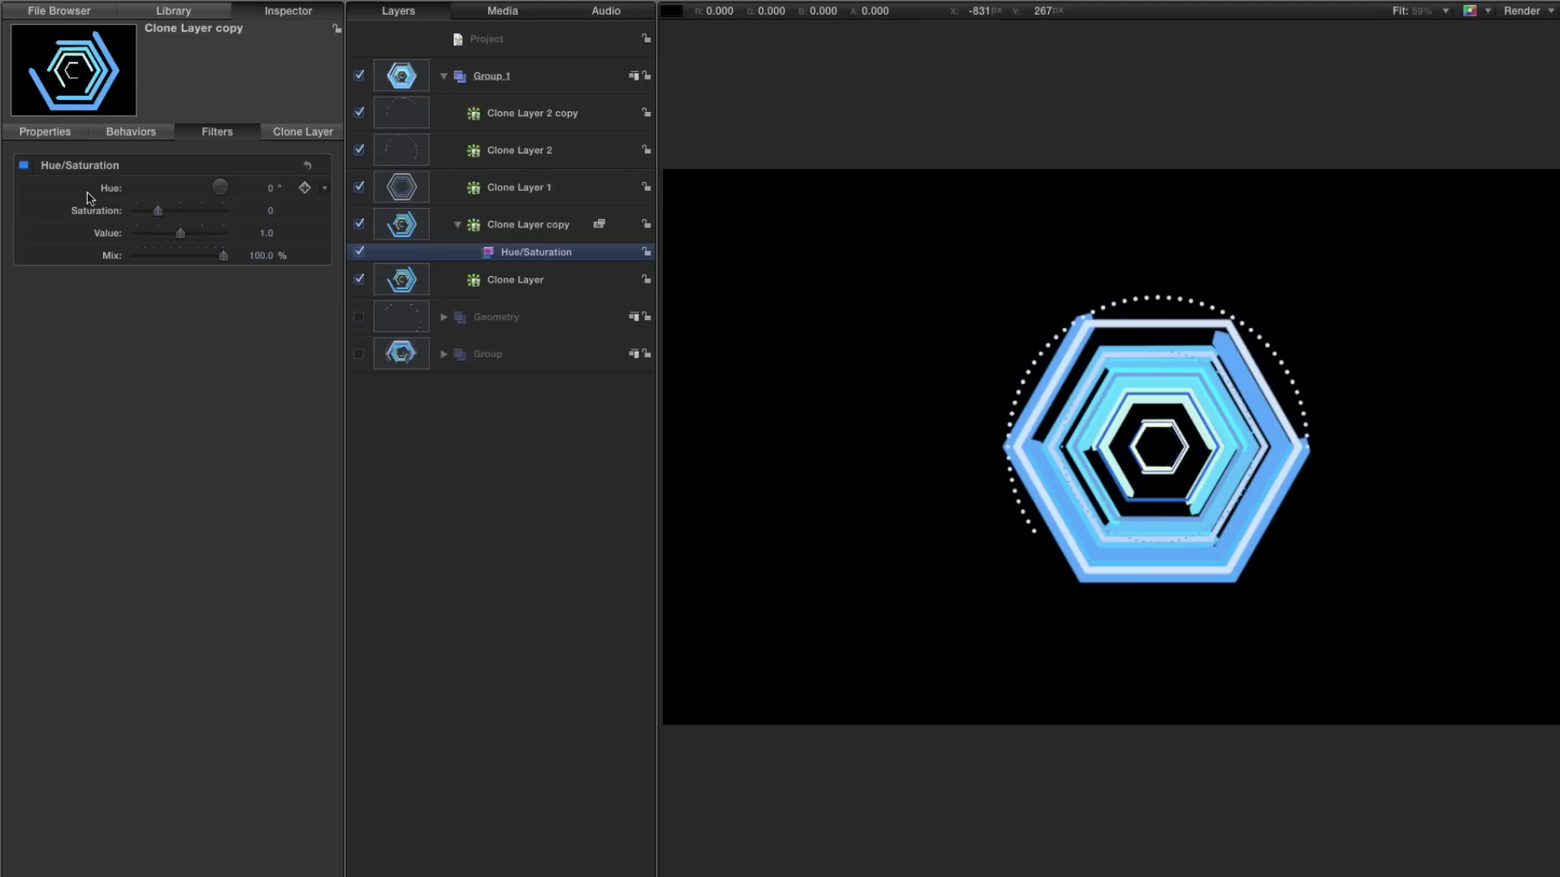
left_click_drag(184, 235, 149, 241)
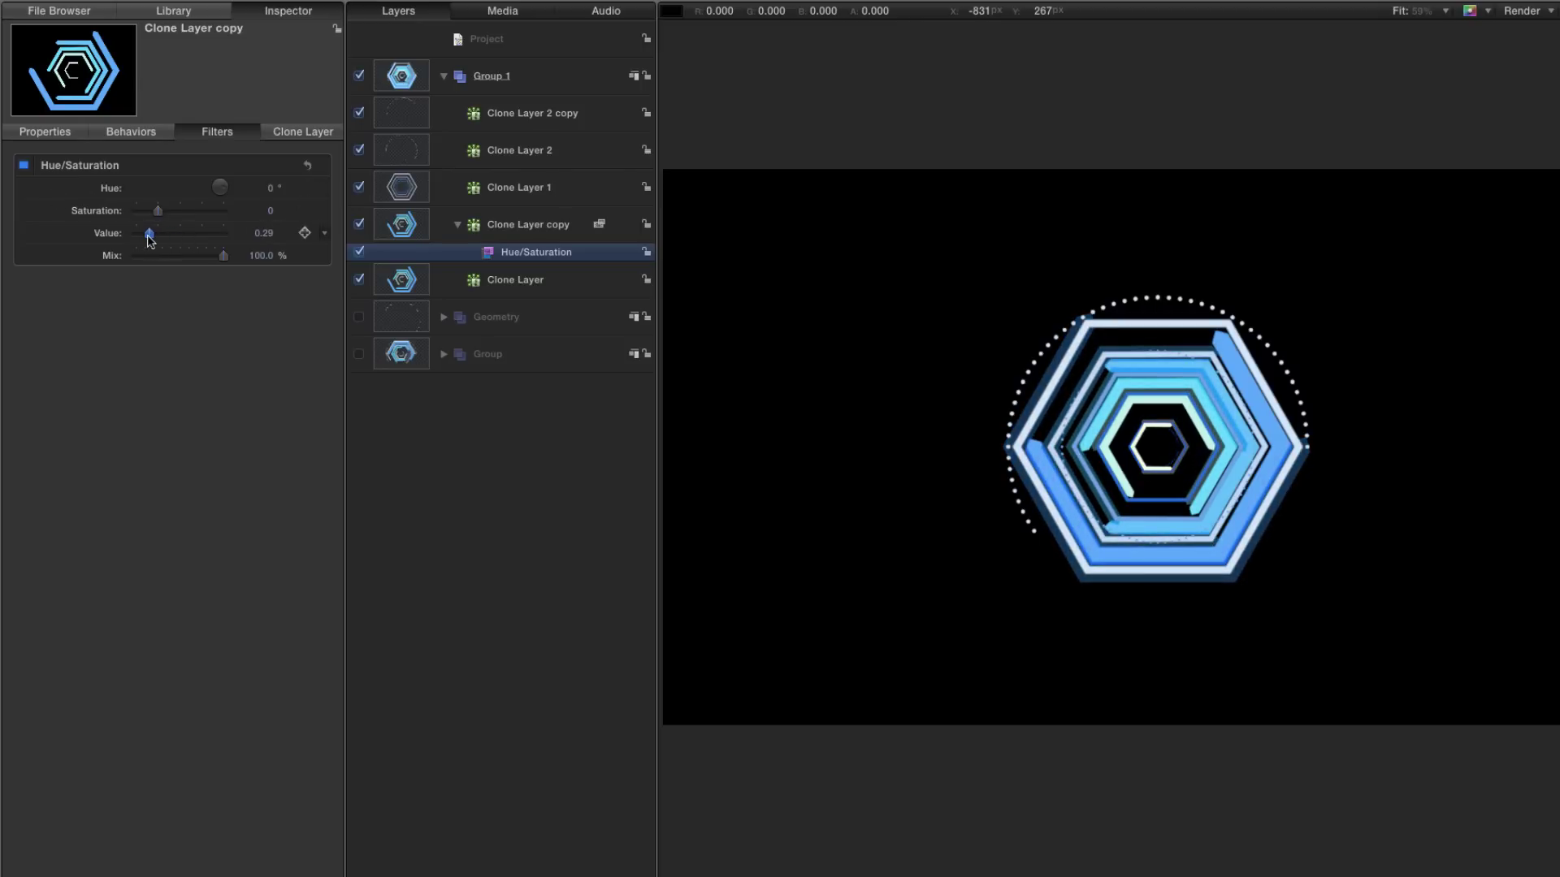
key("space")
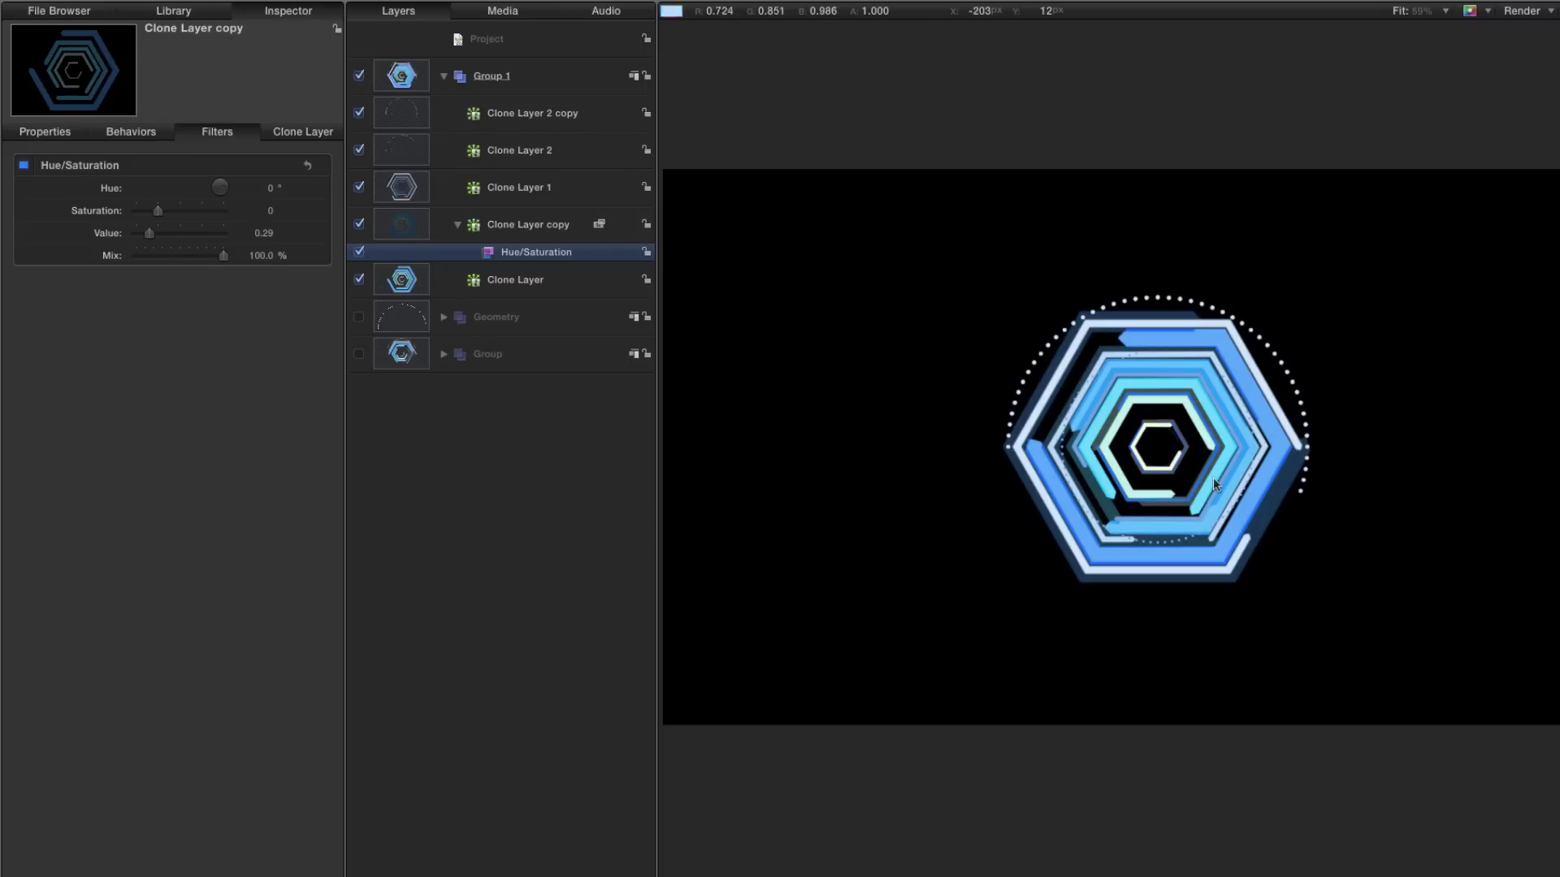
- Expand the Geometry group and rename Group 1, which holds the clone layers, as Clones
left_click(444, 319)
left_click(405, 321)
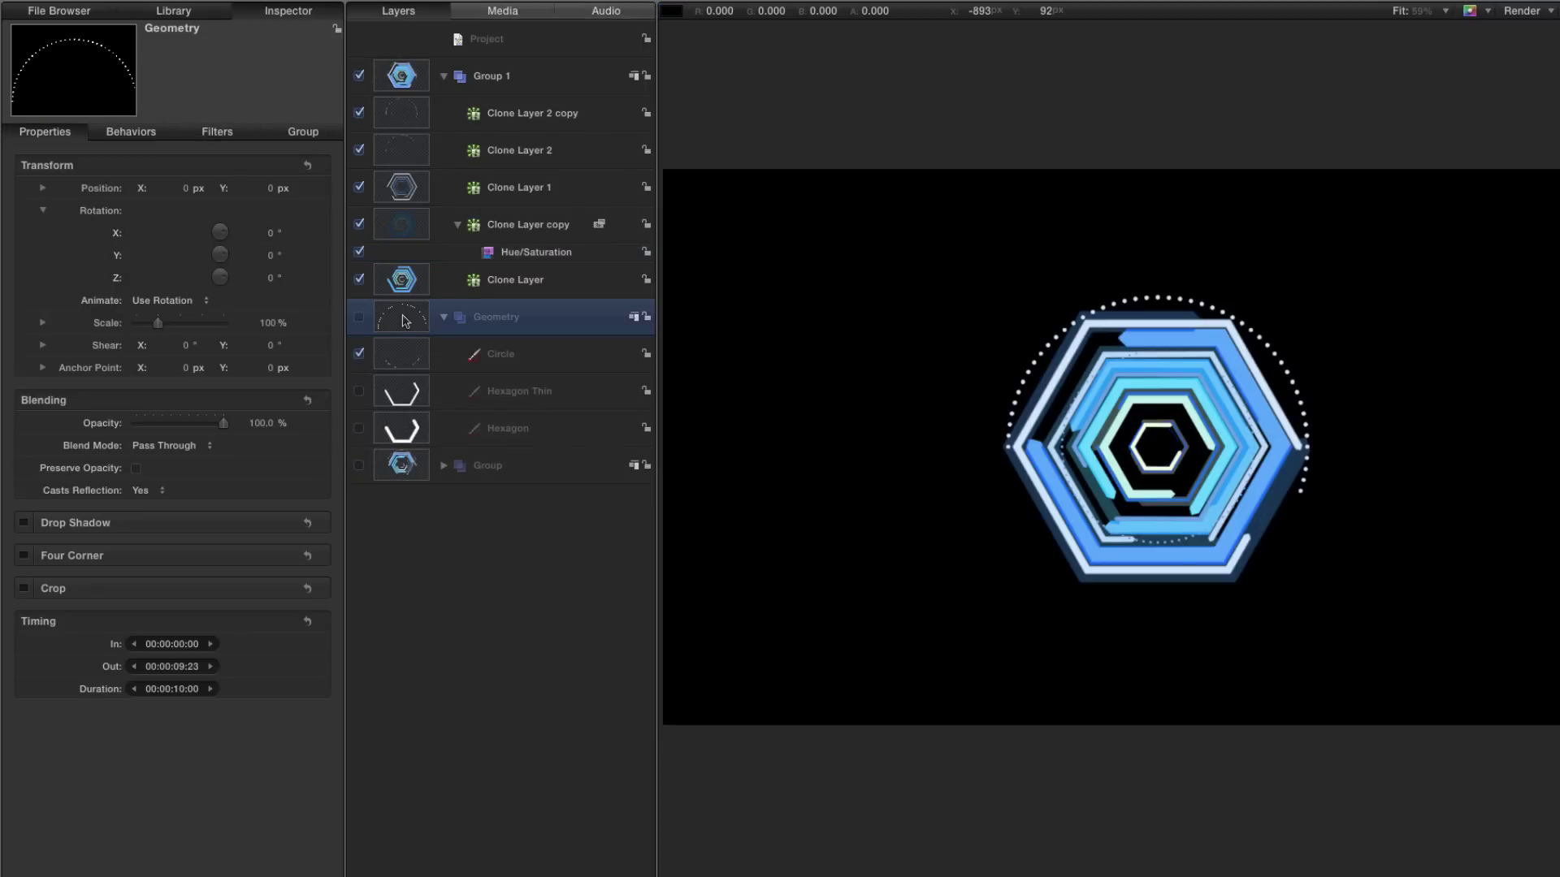
double_click(491, 75)
type("Clones")
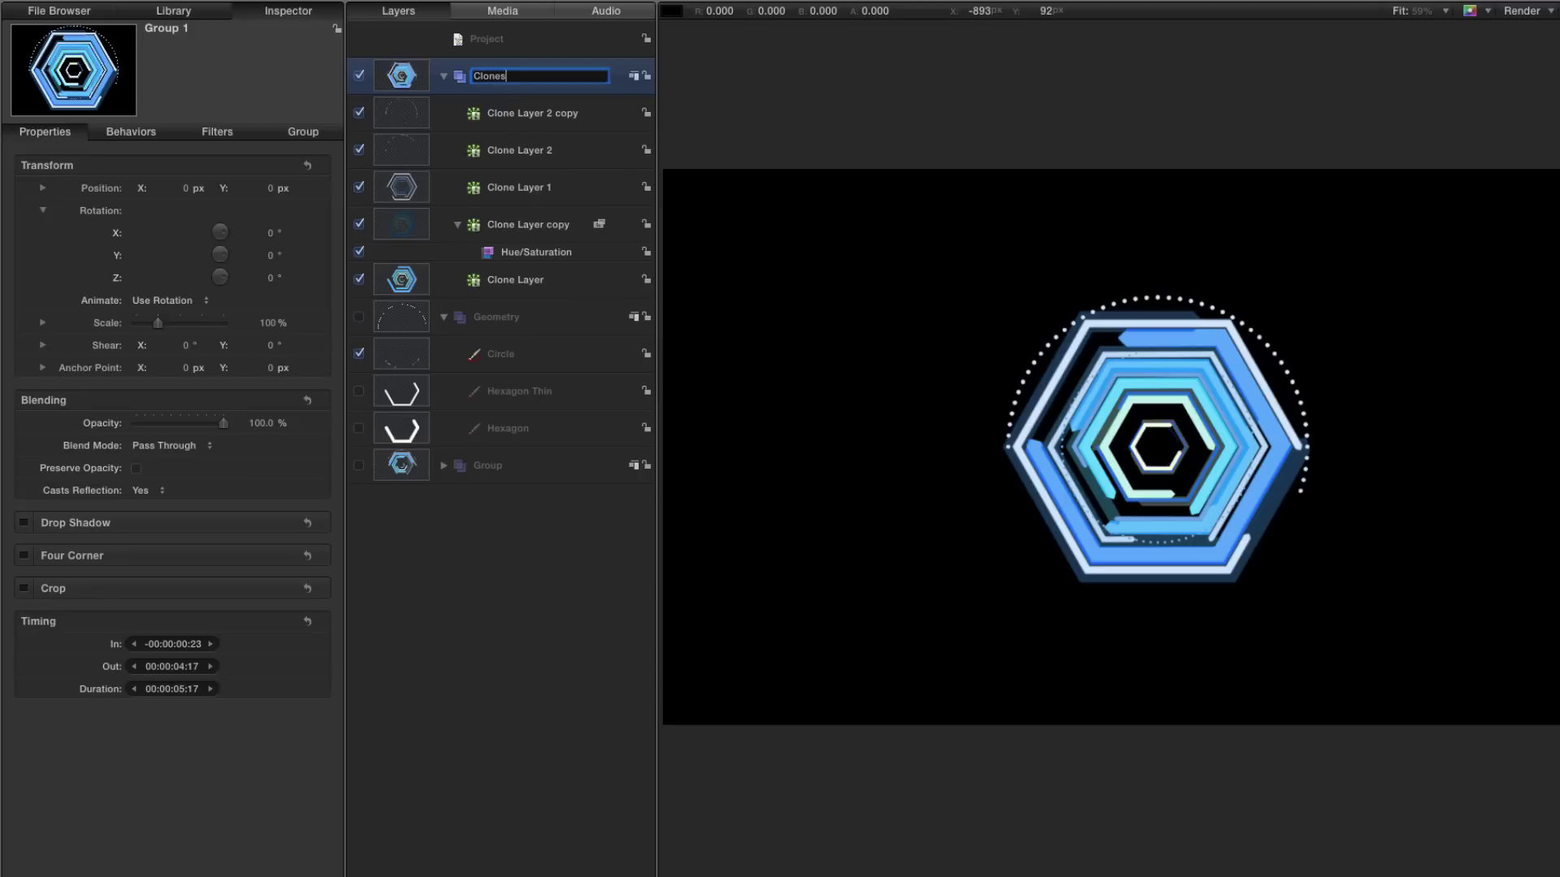
key("Return")
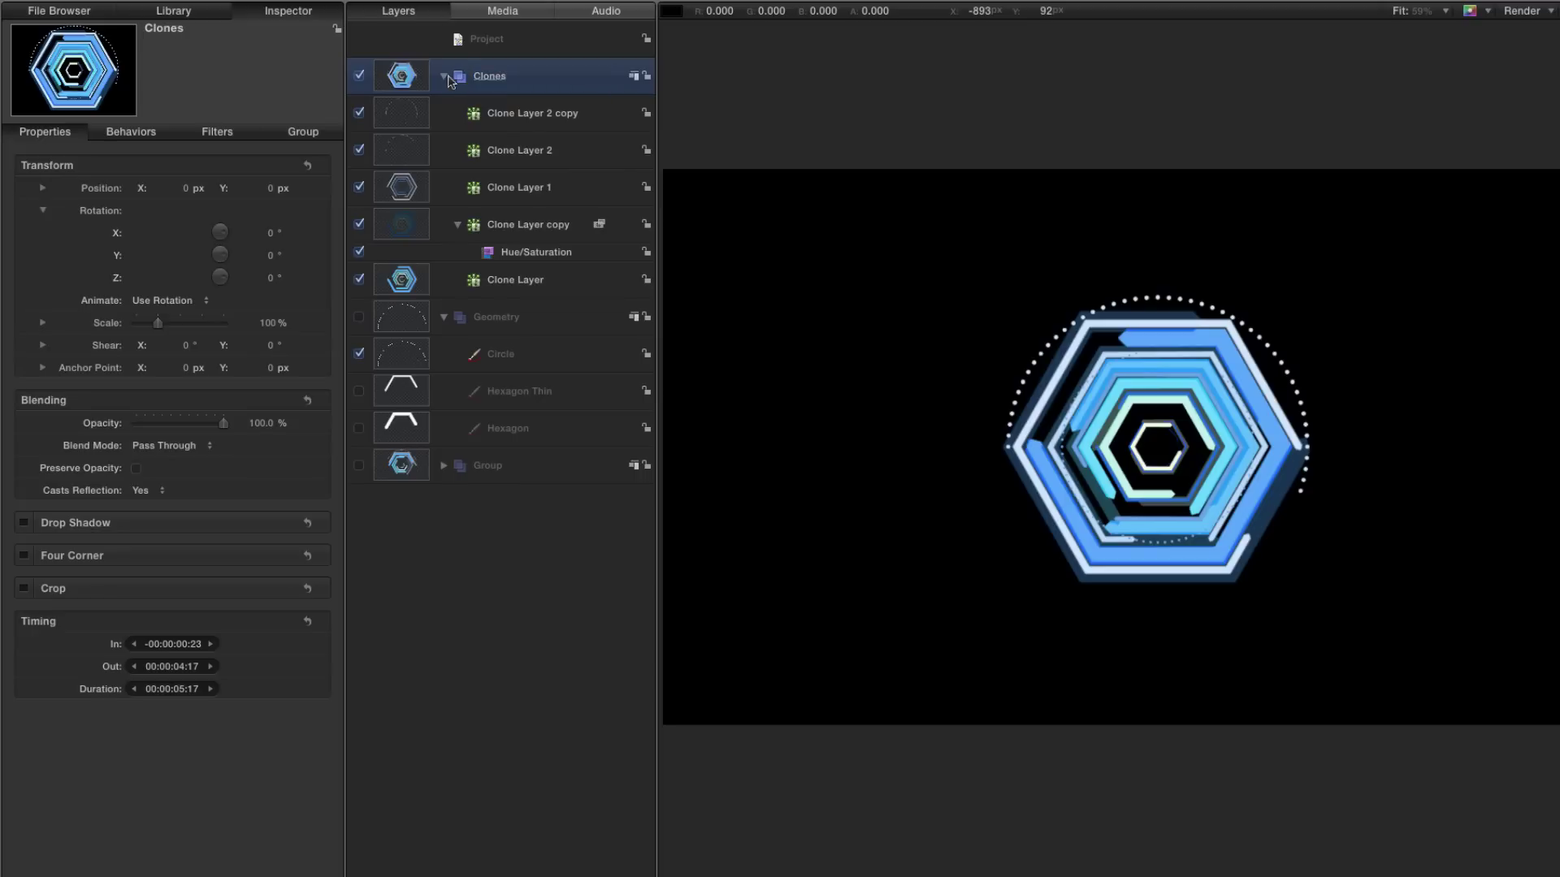
- Collapse and hide the Clones group, and enable the Geometry group with its Circle shape hidden
left_click(443, 77)
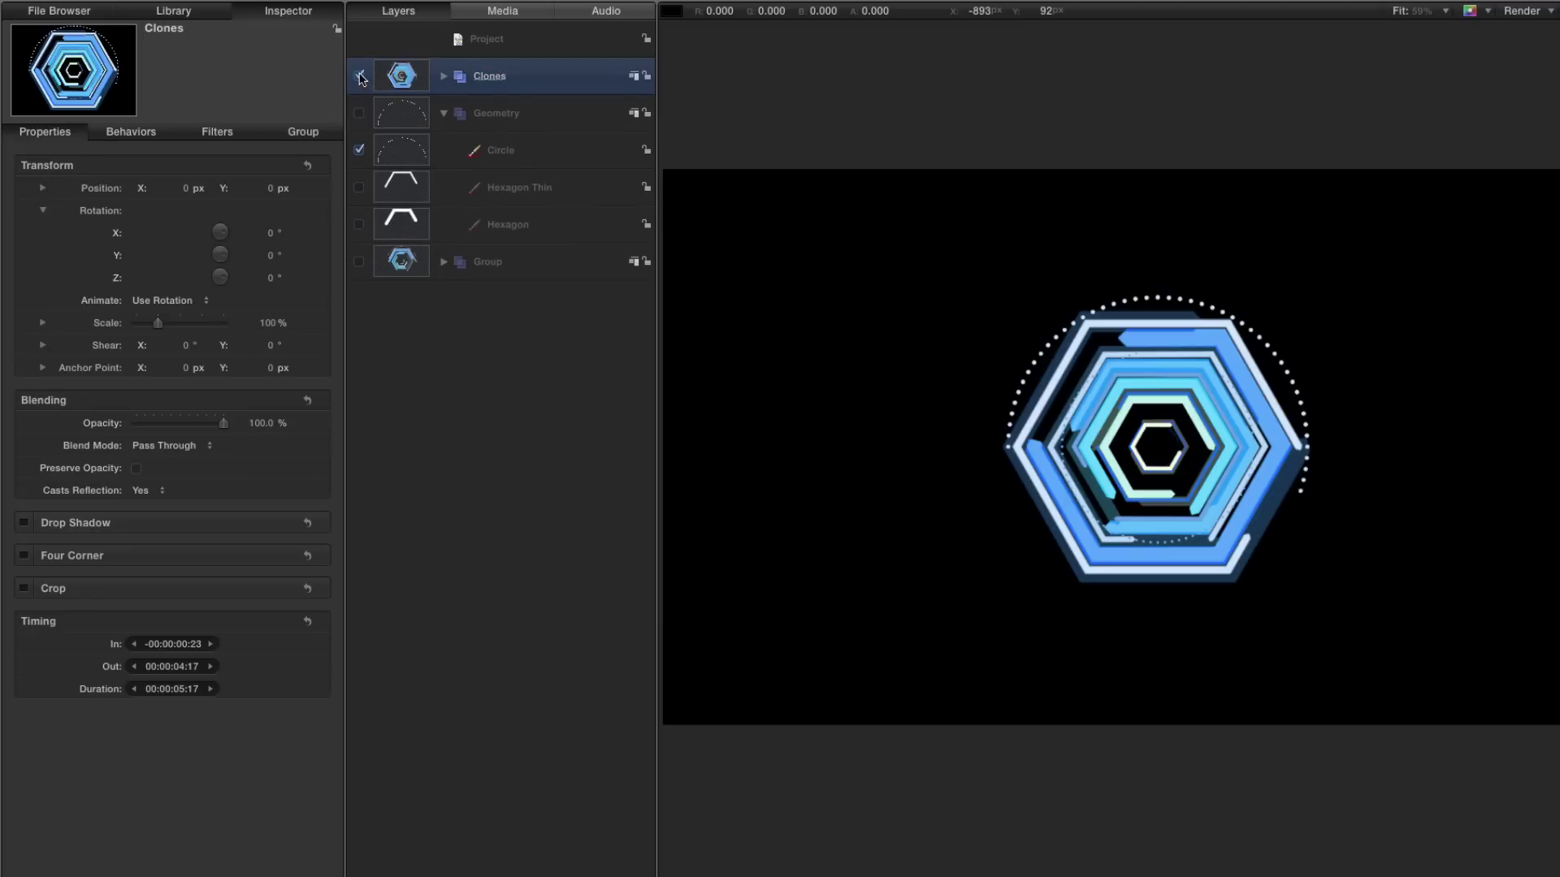
left_click(359, 76)
left_click(359, 114)
left_click(359, 150)
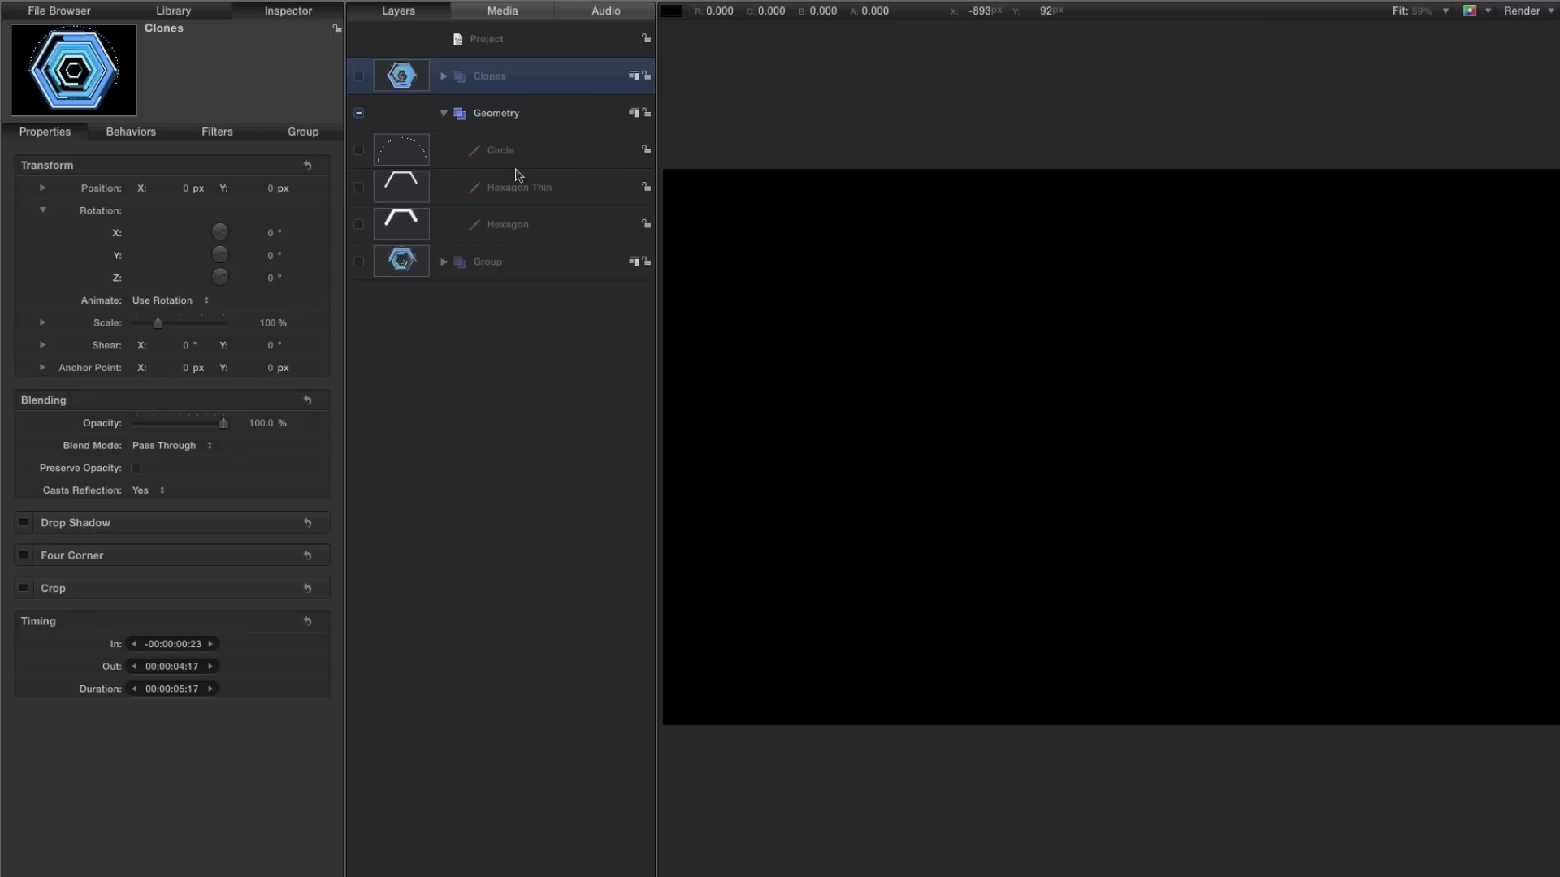
- Add a Two Color Ray generator to the Geometry group, above the Circle shape
left_click(517, 118)
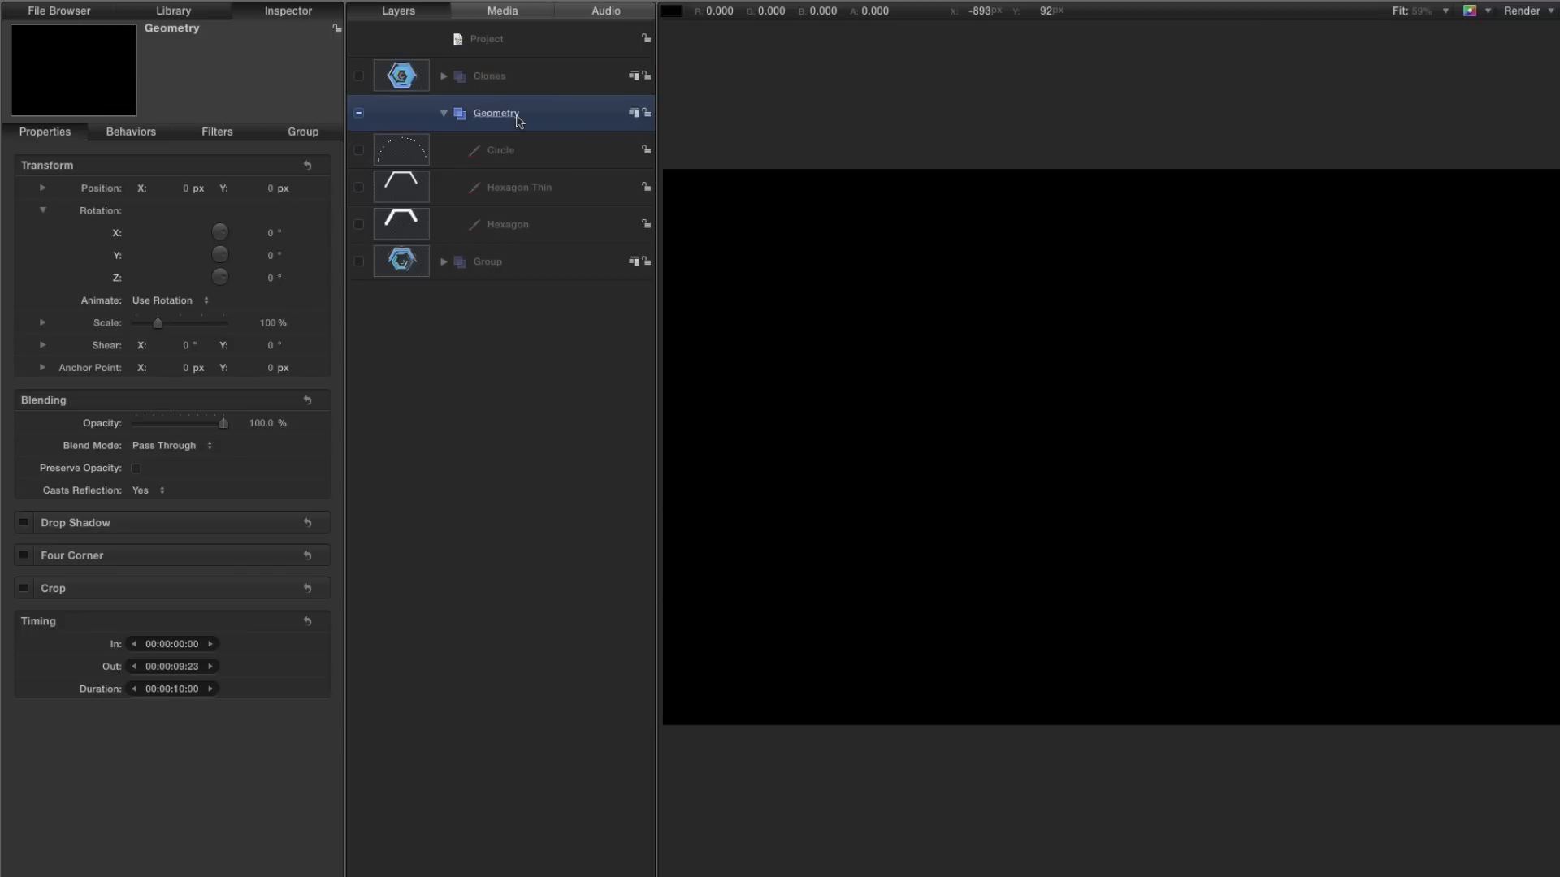
left_click(154, 7)
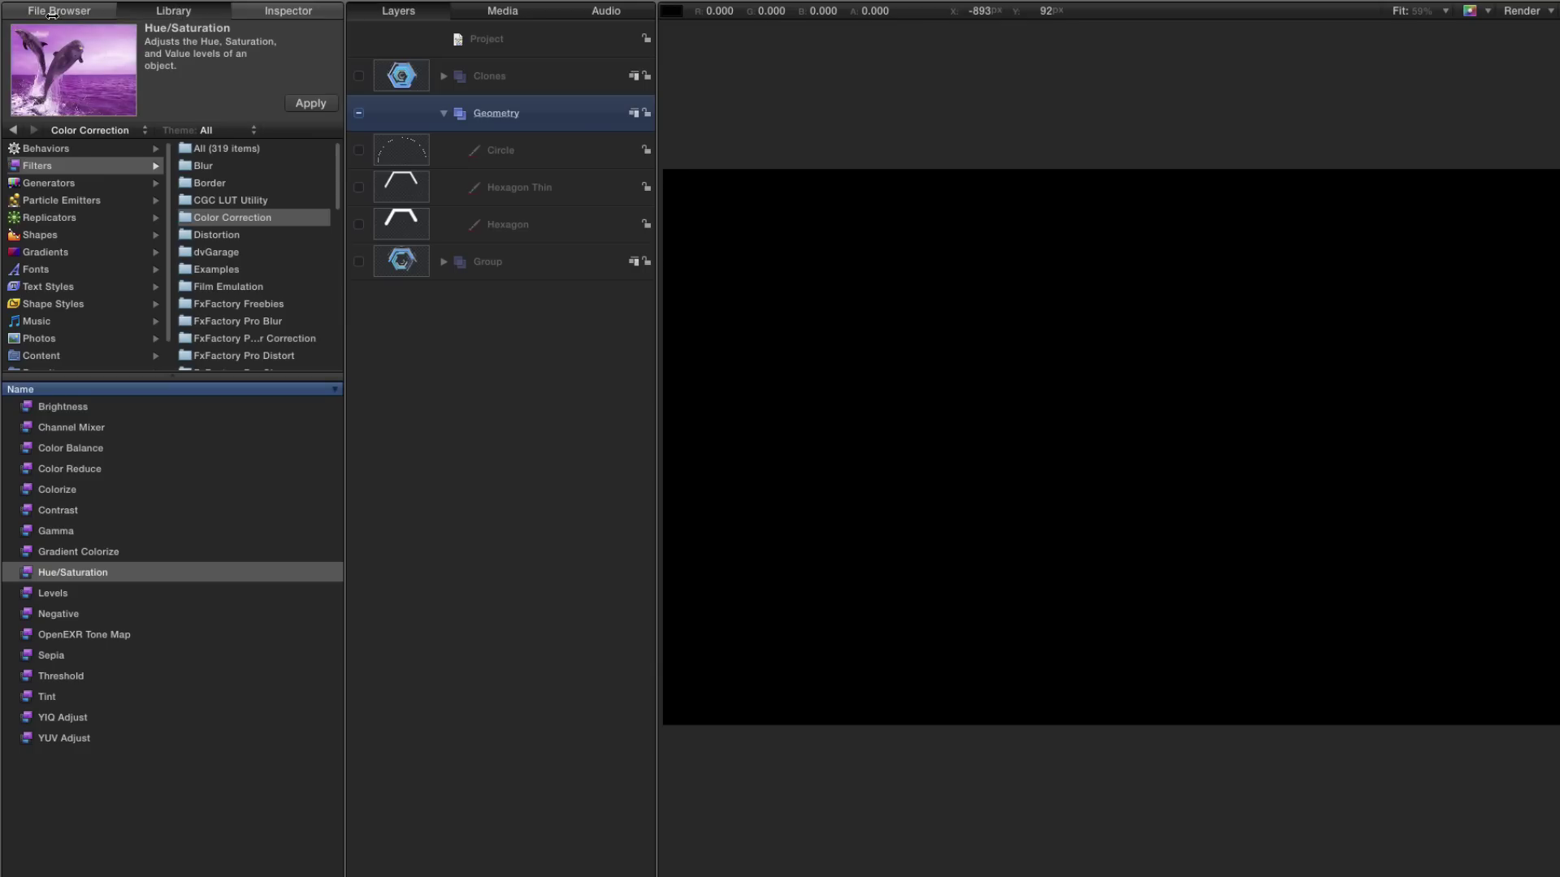
left_click(54, 182)
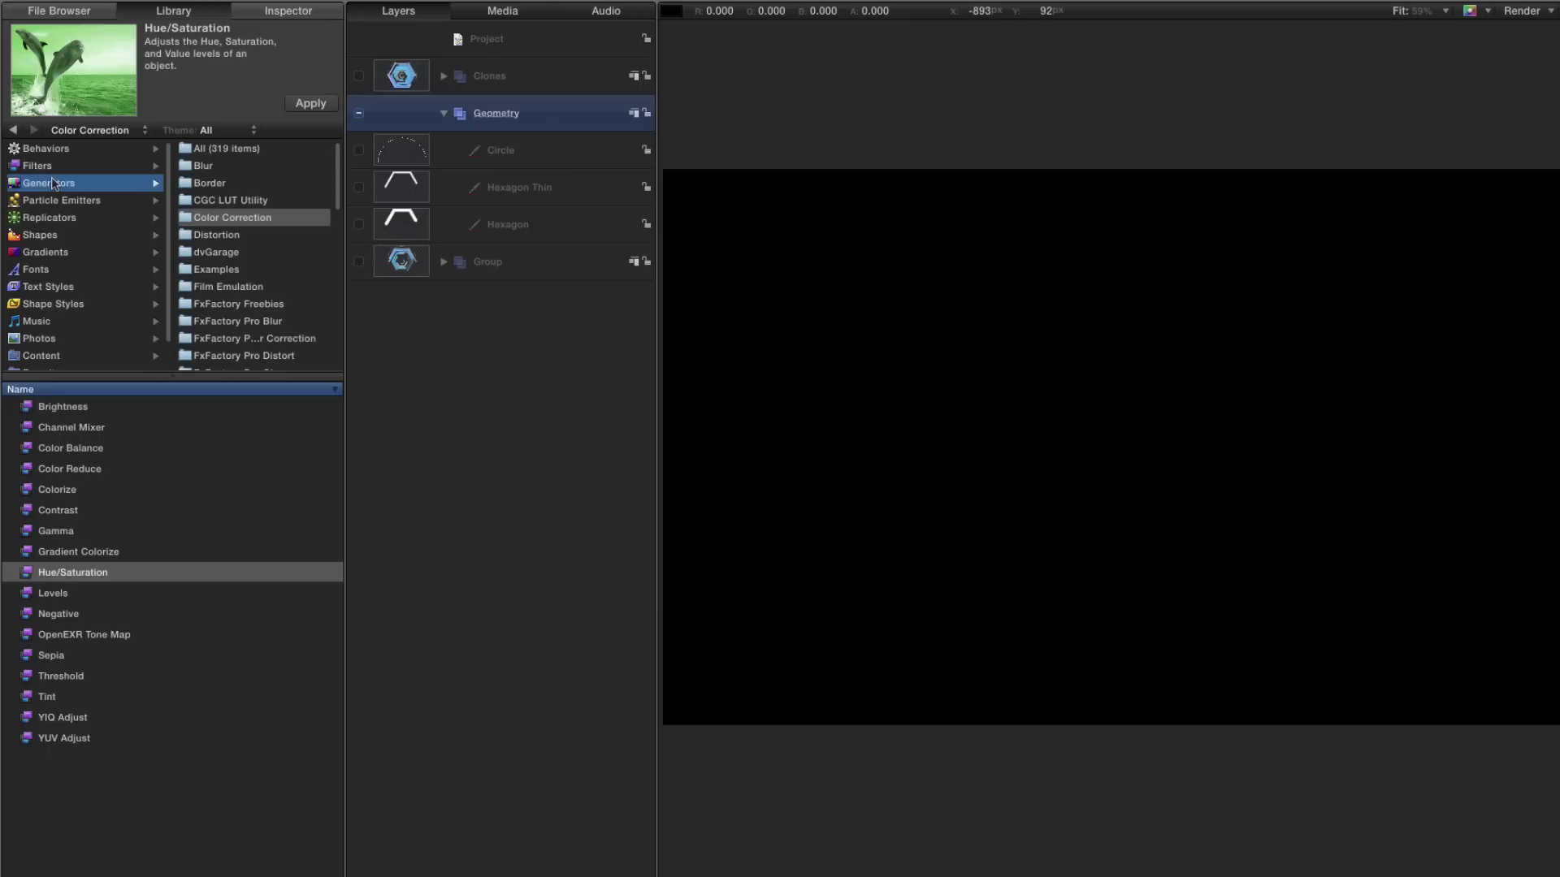
left_click(236, 217)
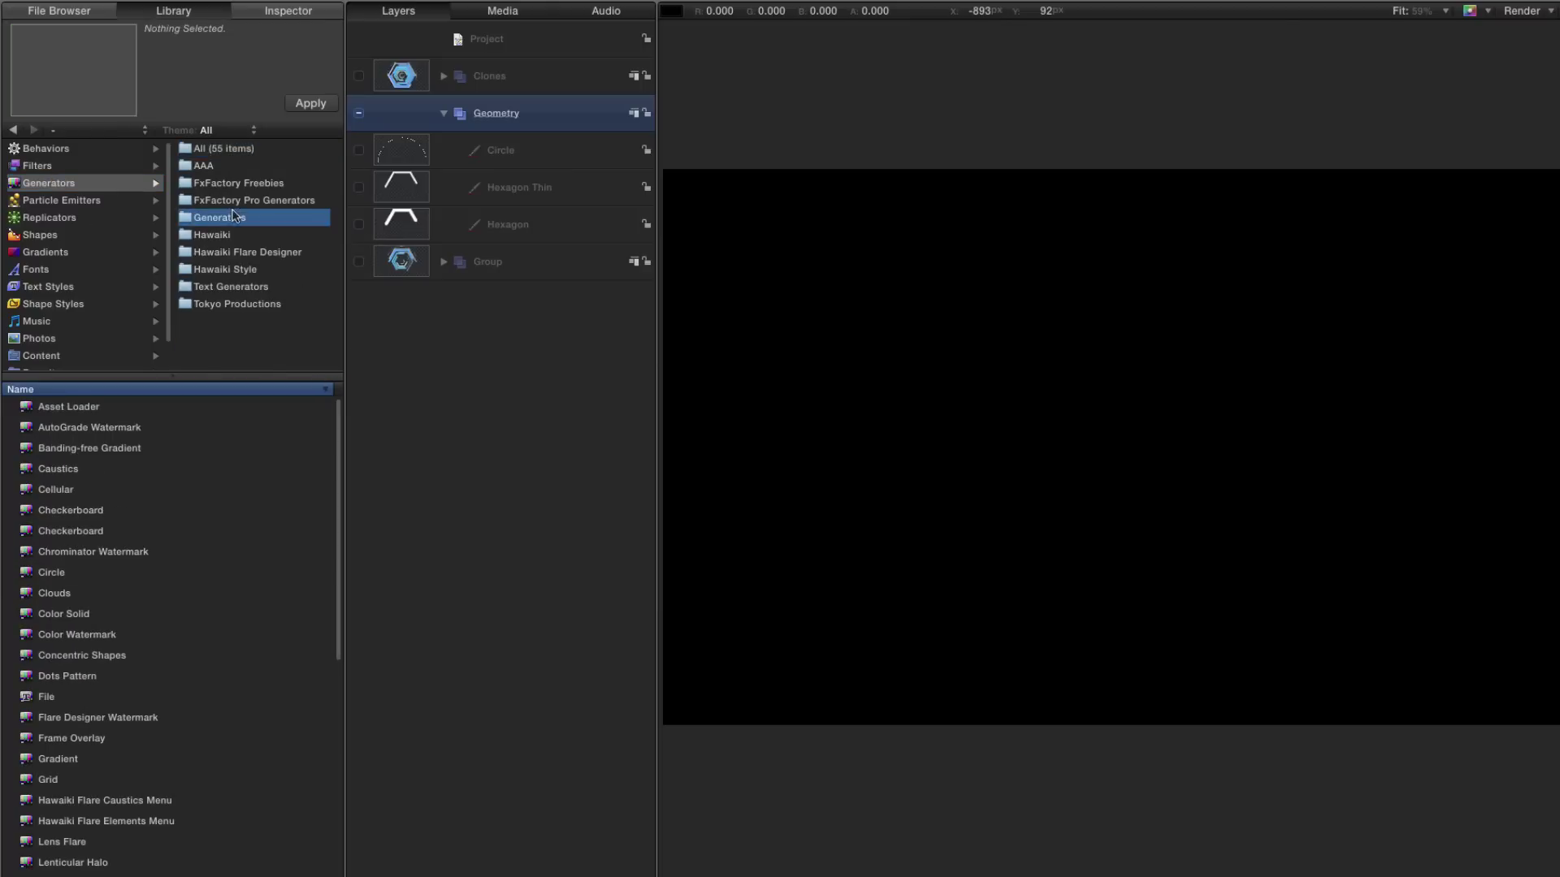
left_click(24, 802)
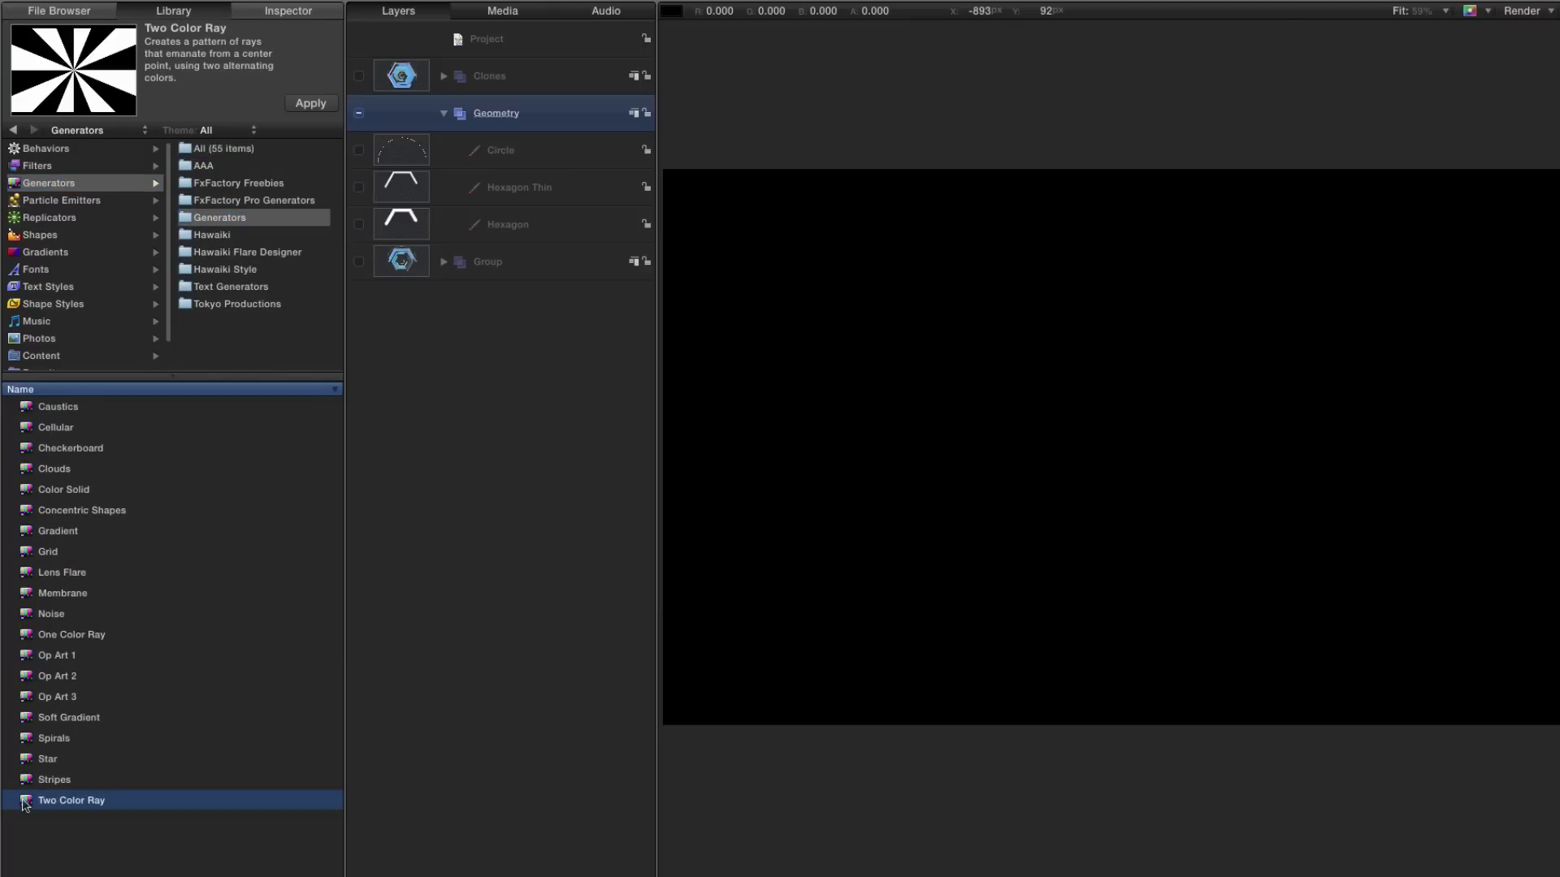
left_click_drag(25, 803, 487, 131)
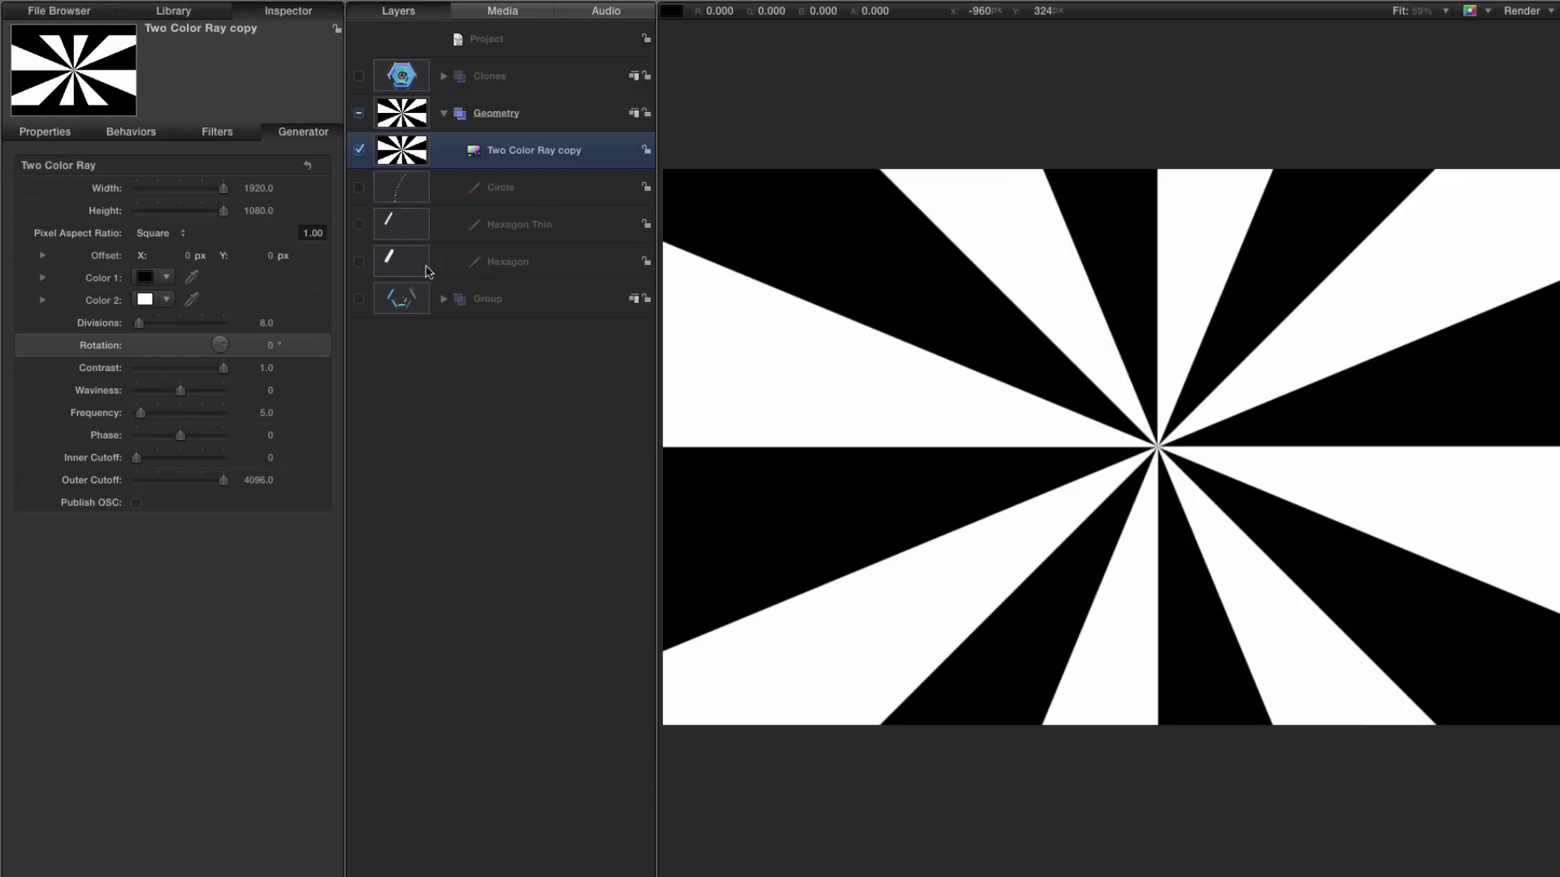
- Make Color 1 of the Two Color Ray generator fully transparent and set its divisions to 4
left_click(43, 277)
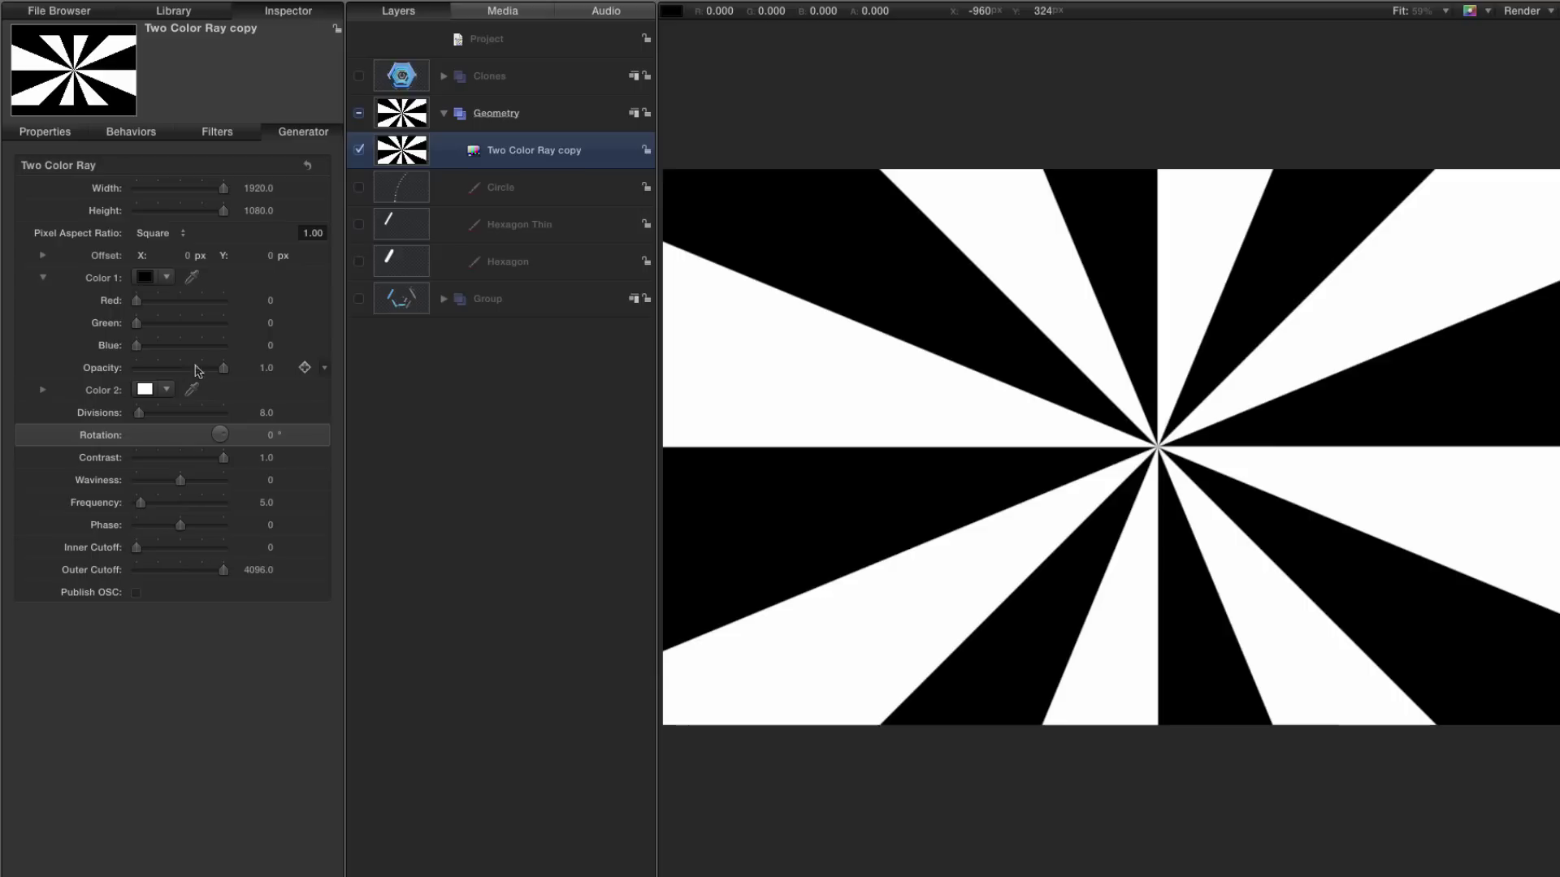
left_click_drag(224, 368, 124, 372)
left_click(43, 278)
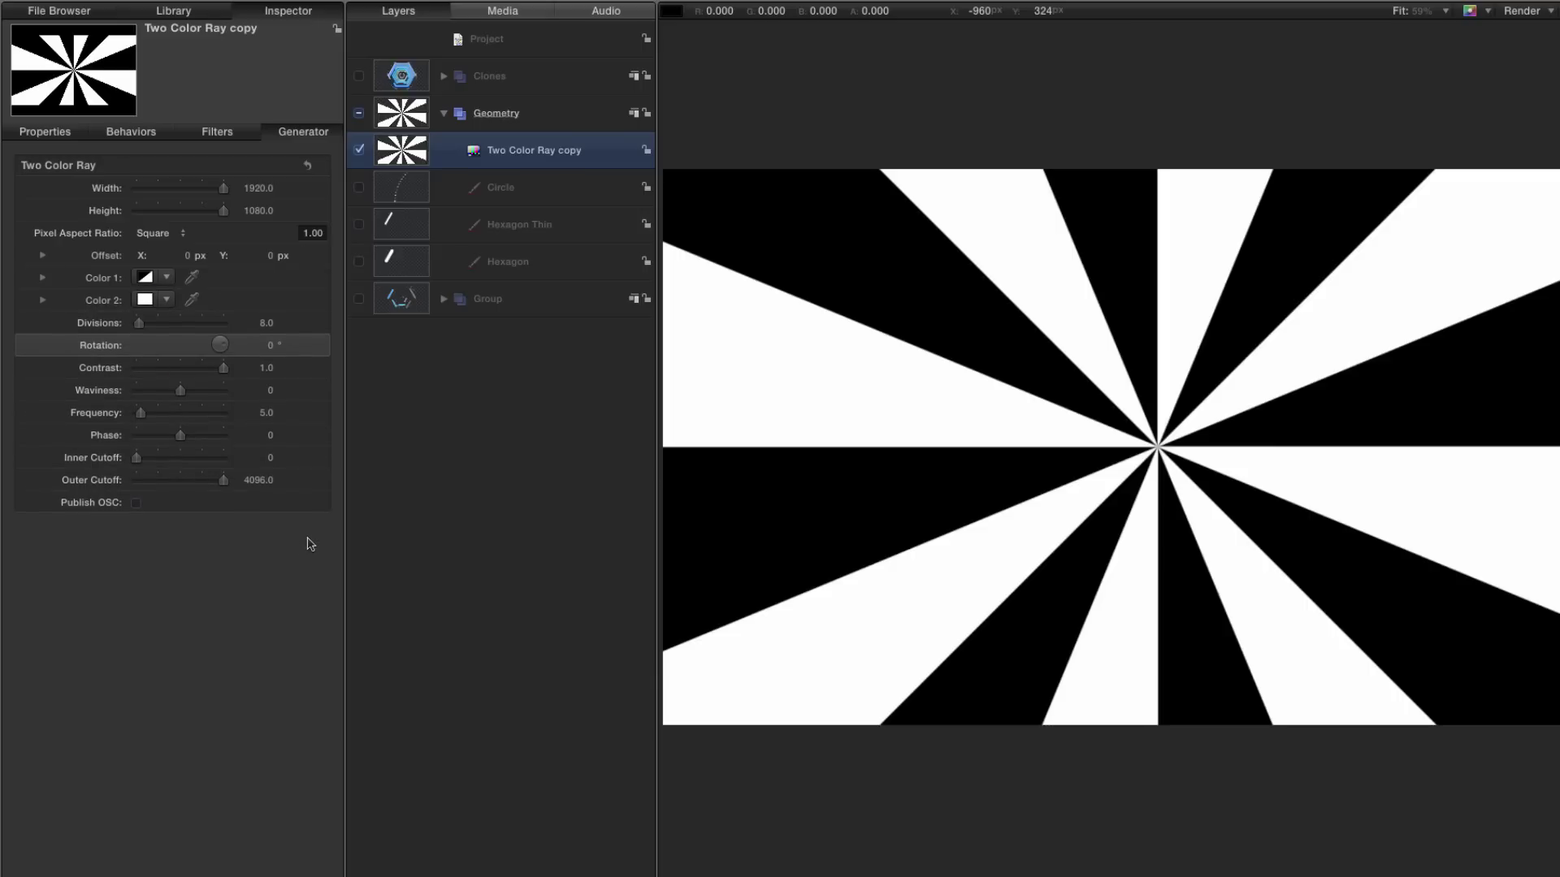
left_click(267, 324)
type("4")
key("Return")
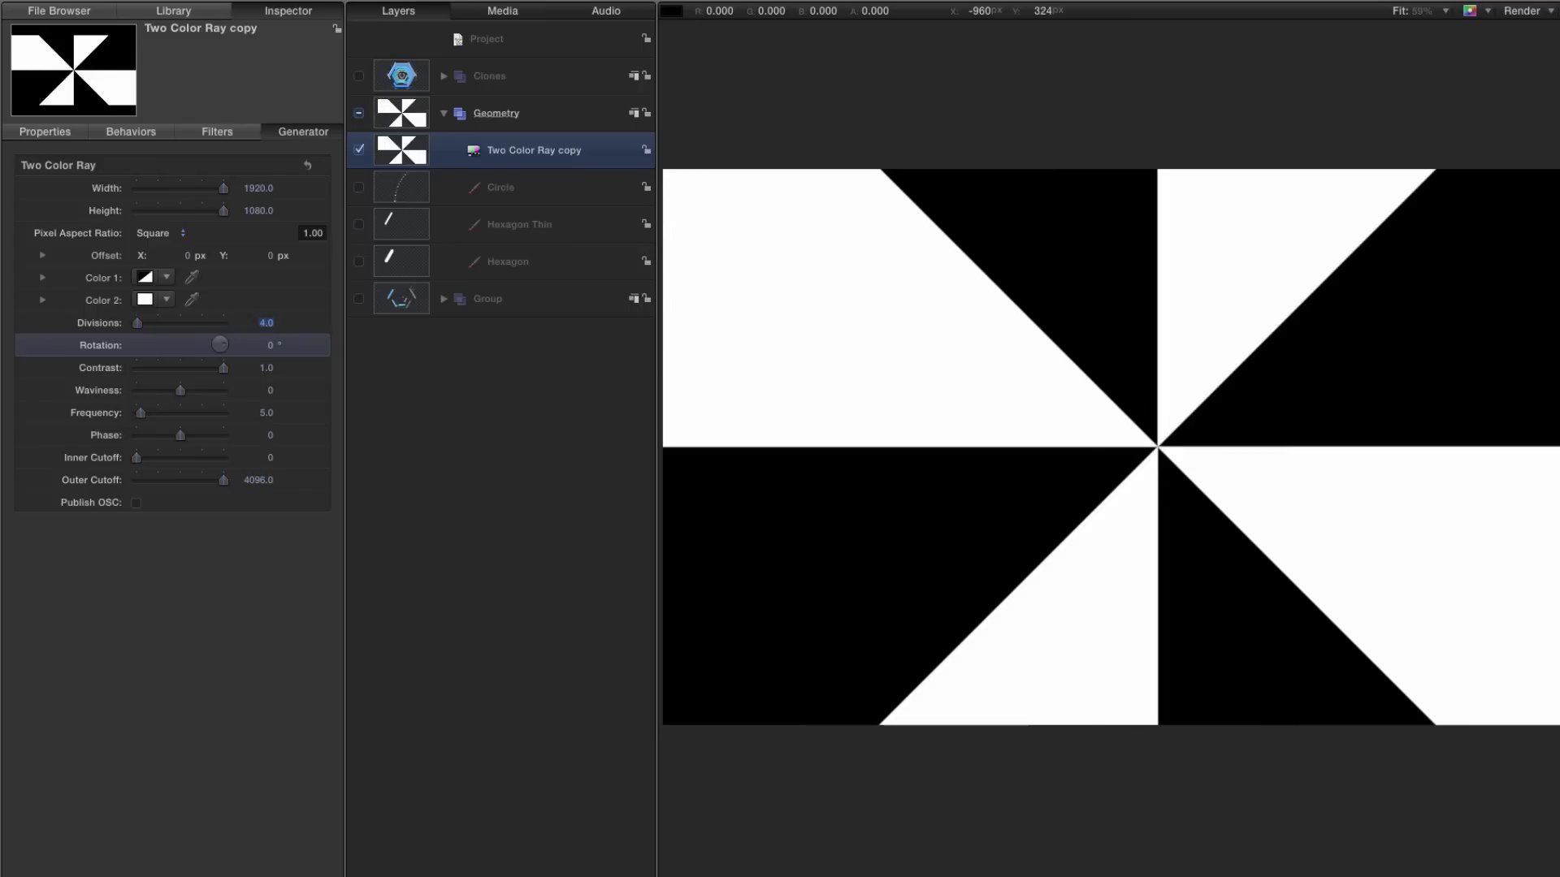
- Add an Oscillate behavior to the generator's rotation with amplitude 90° and speed 20, and play it back
right_click(91, 347)
mouse_move(171, 419)
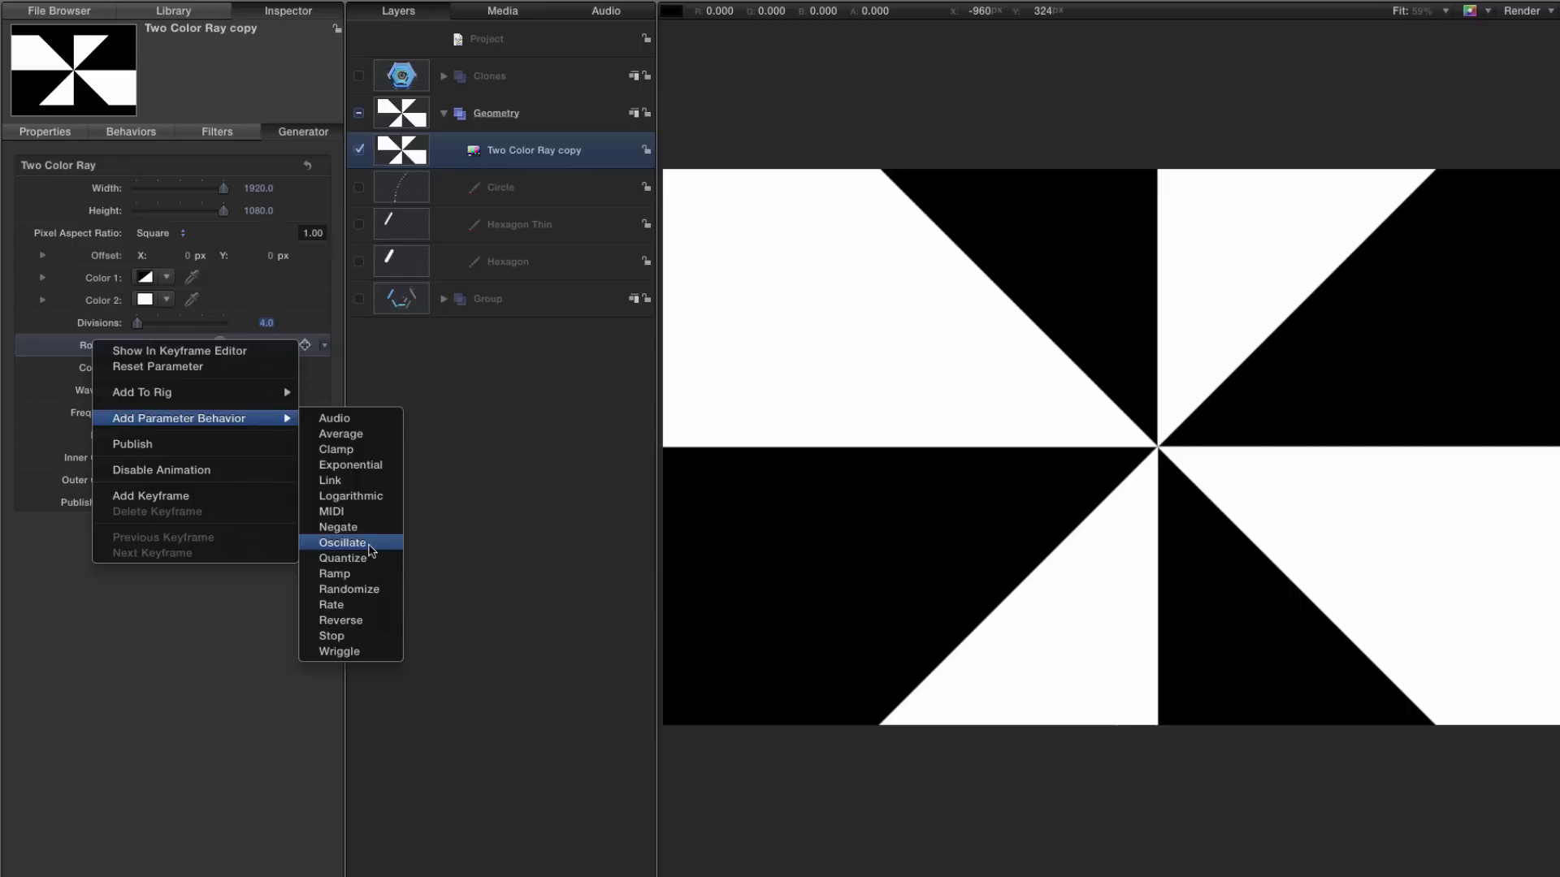
left_click(379, 547)
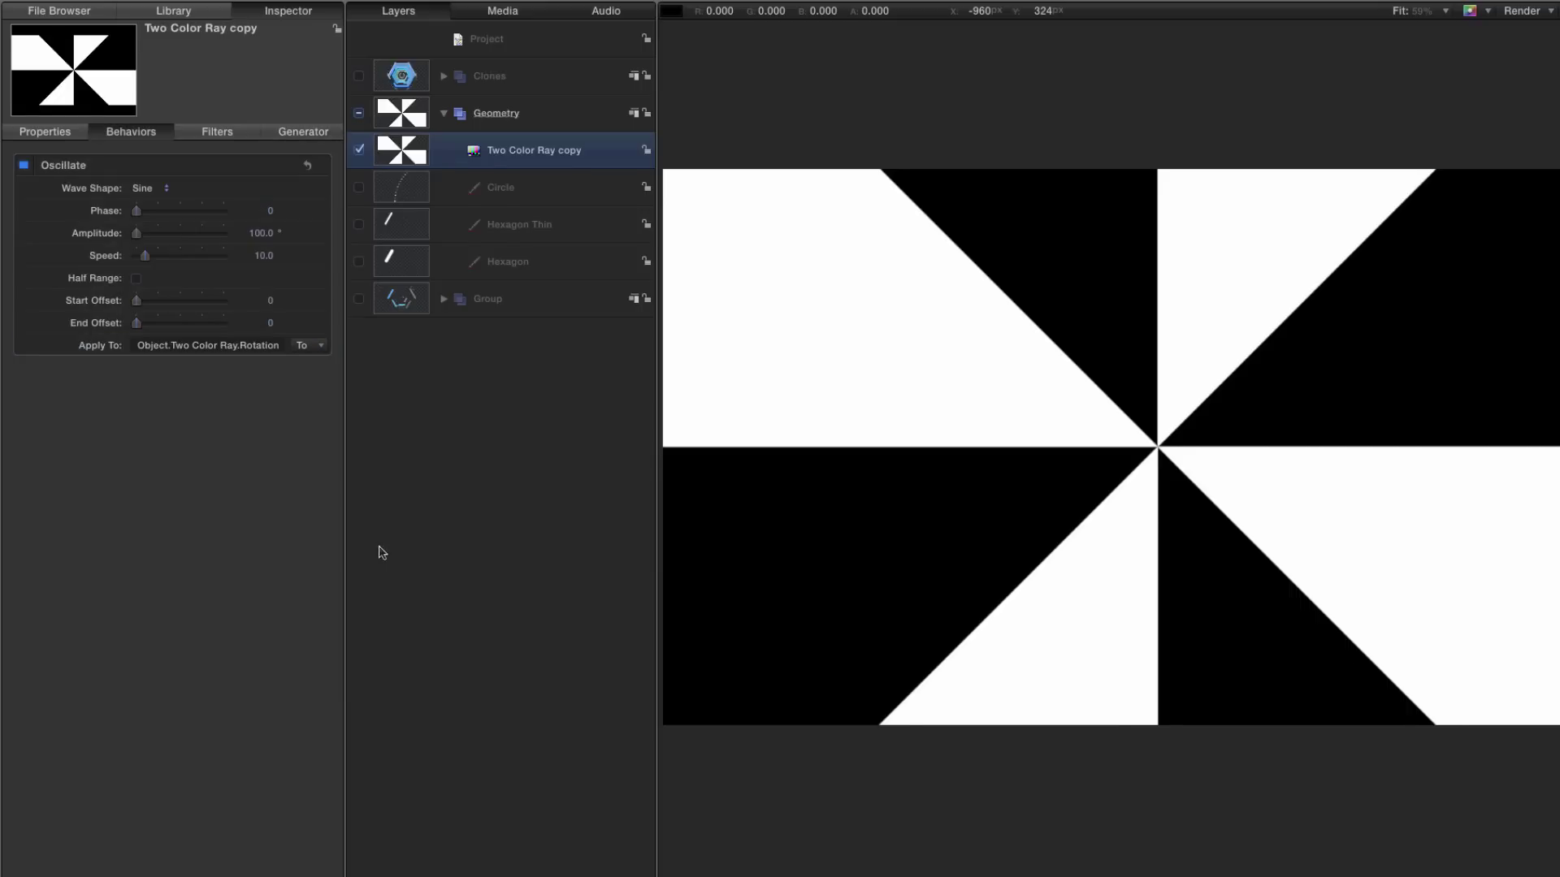
left_click(262, 234)
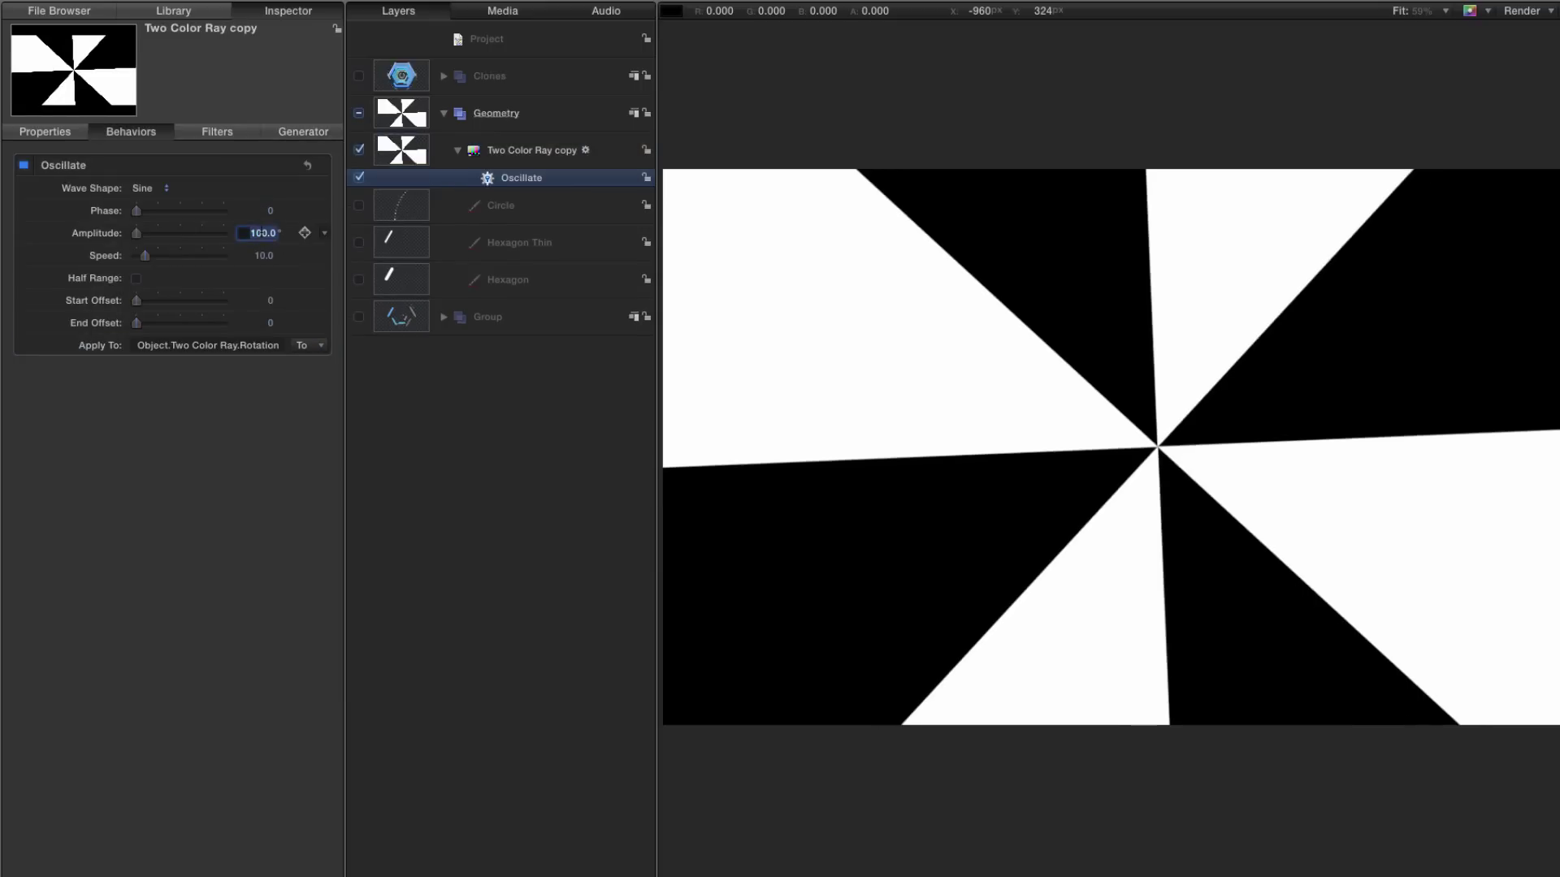
type("90")
key("Tab")
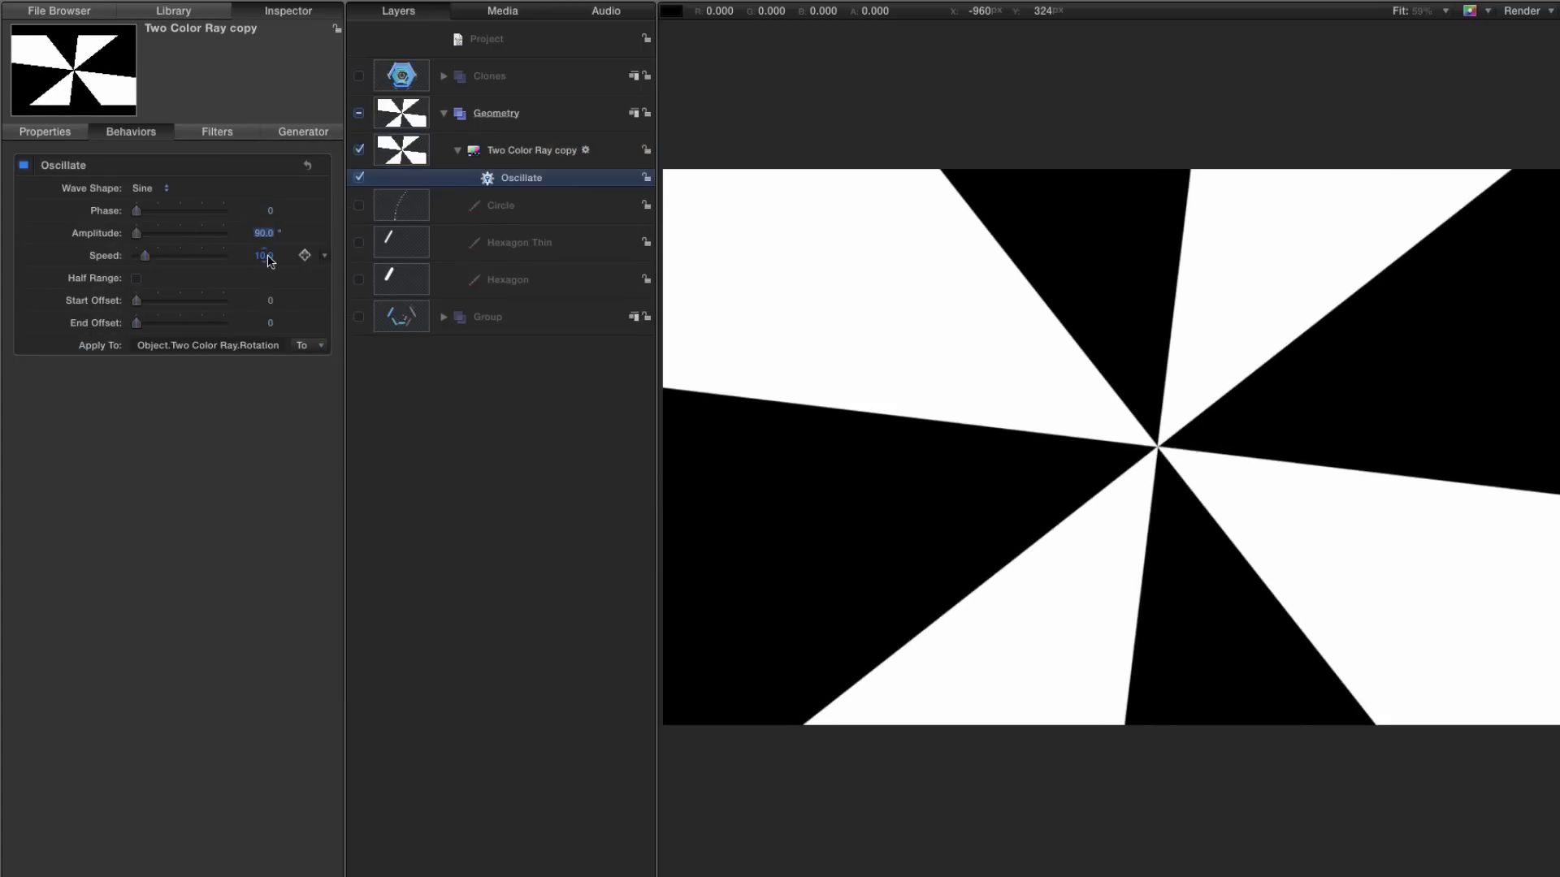
type("20")
key("Return")
key("space")
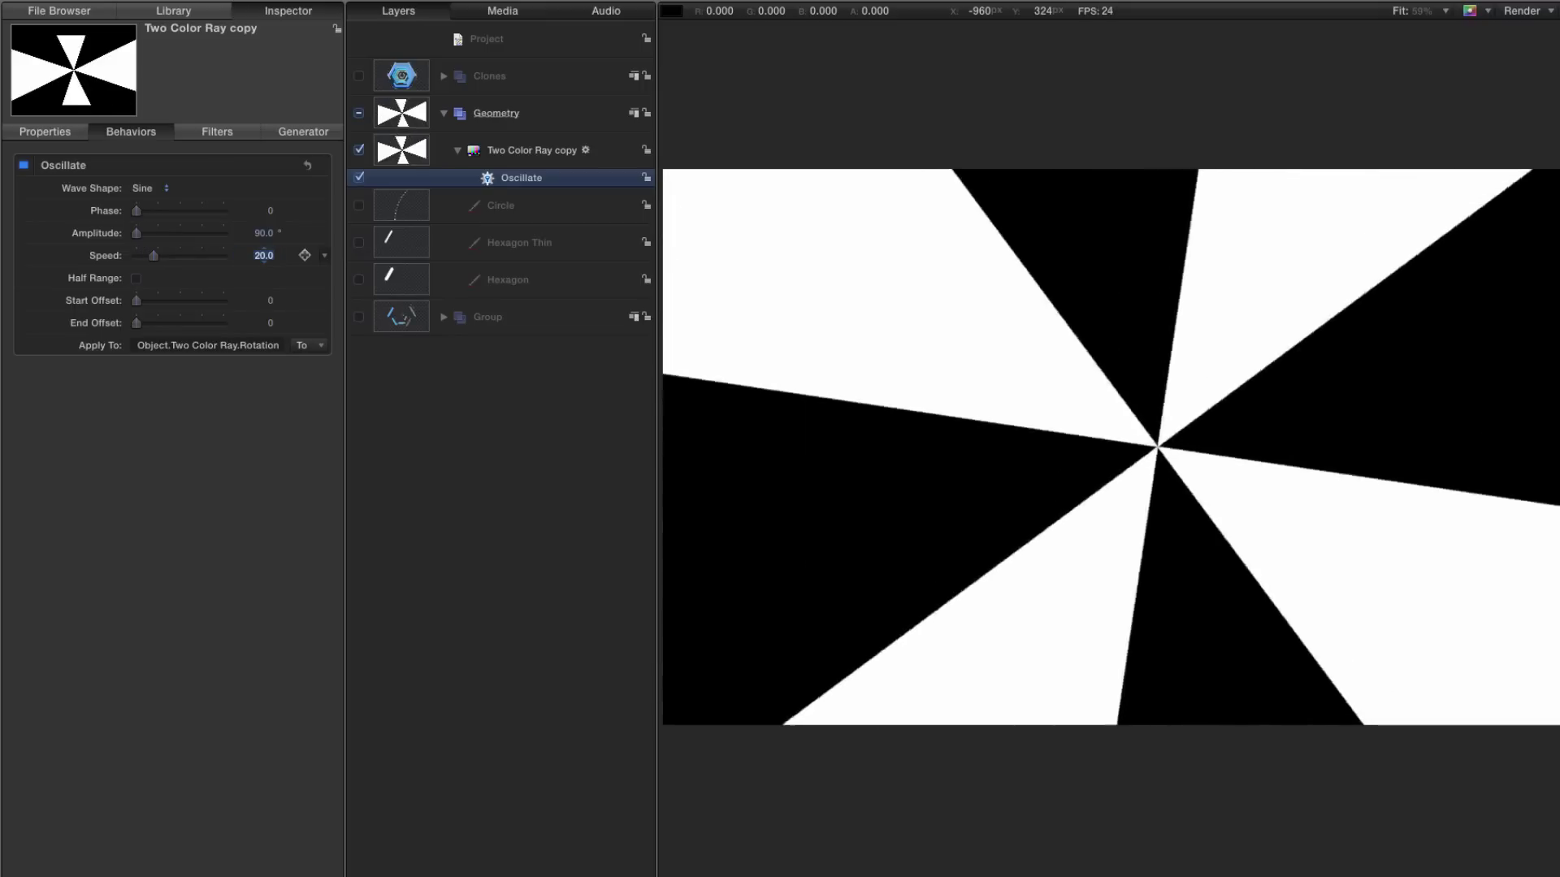
key("space")
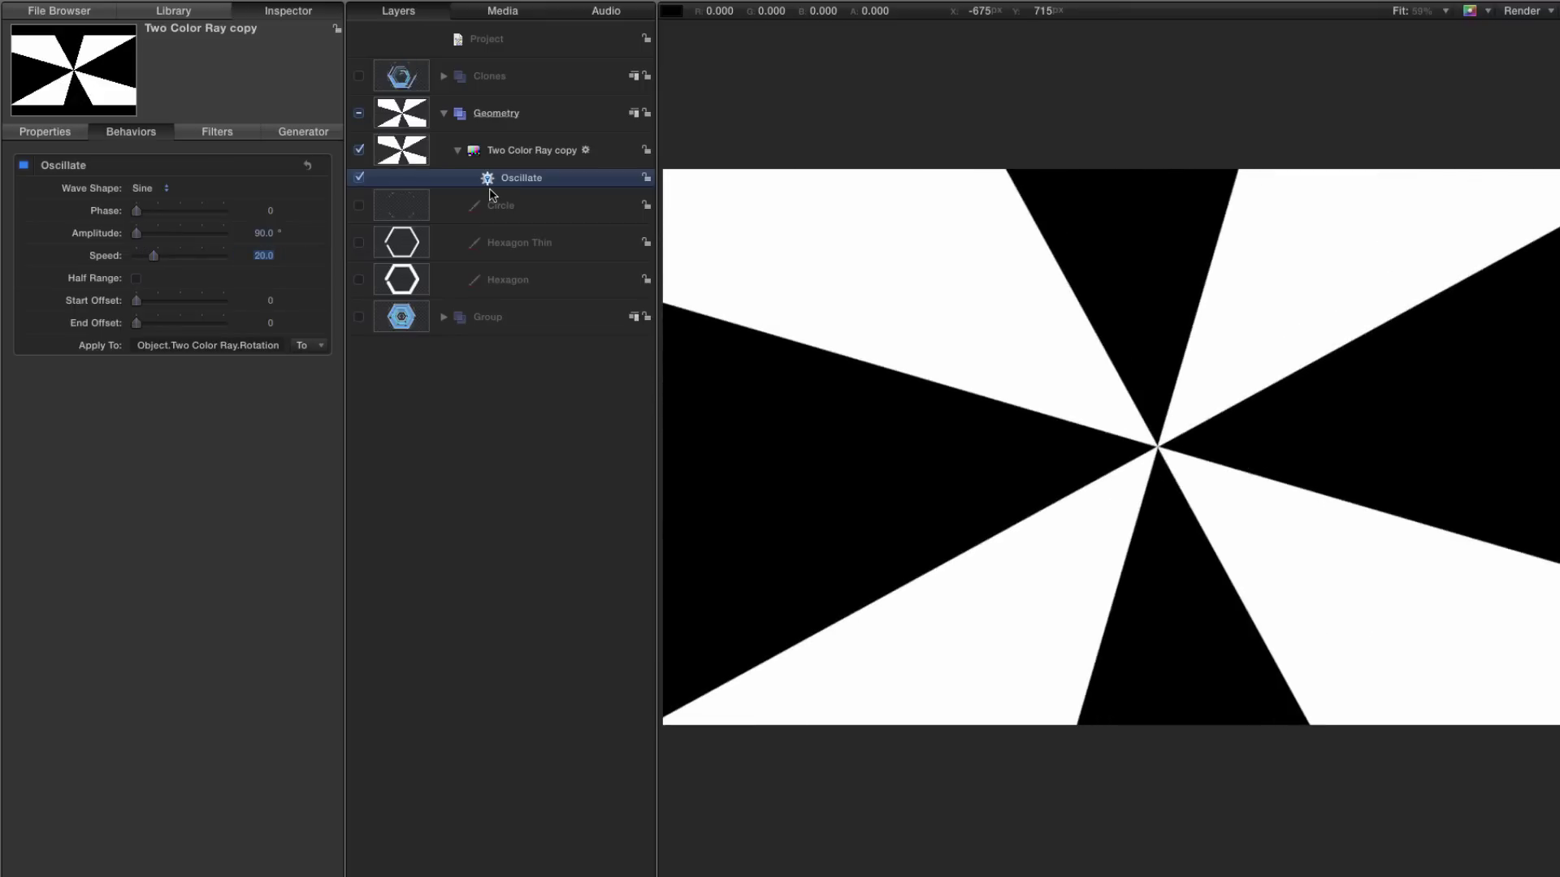
- Duplicate the Two Color Ray generator and set the duplicate's divisions to 3
left_click(400, 152)
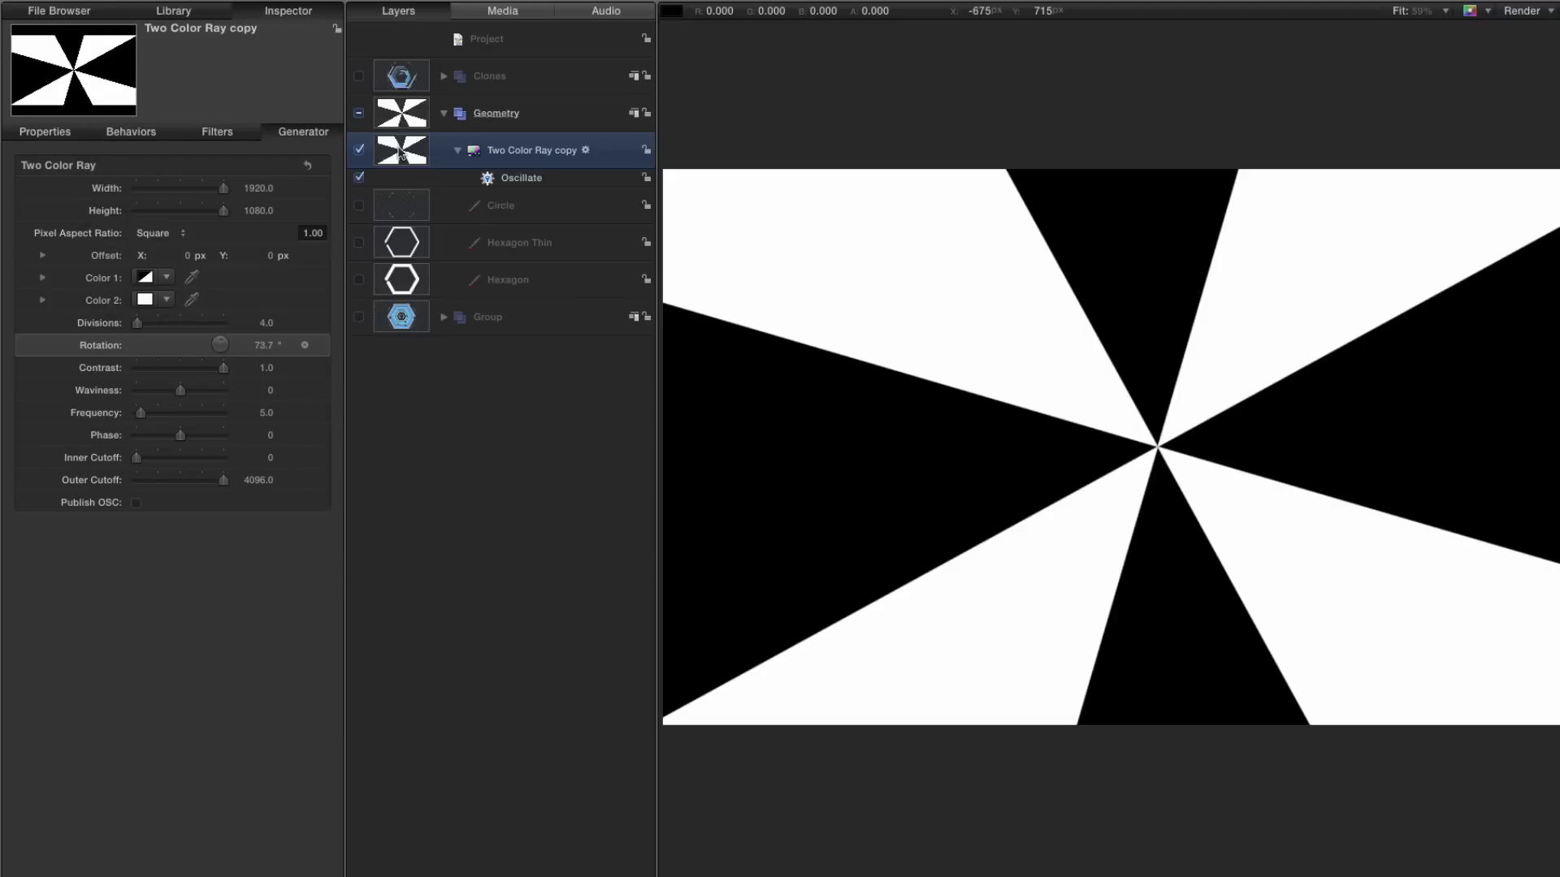
right_click(400, 152)
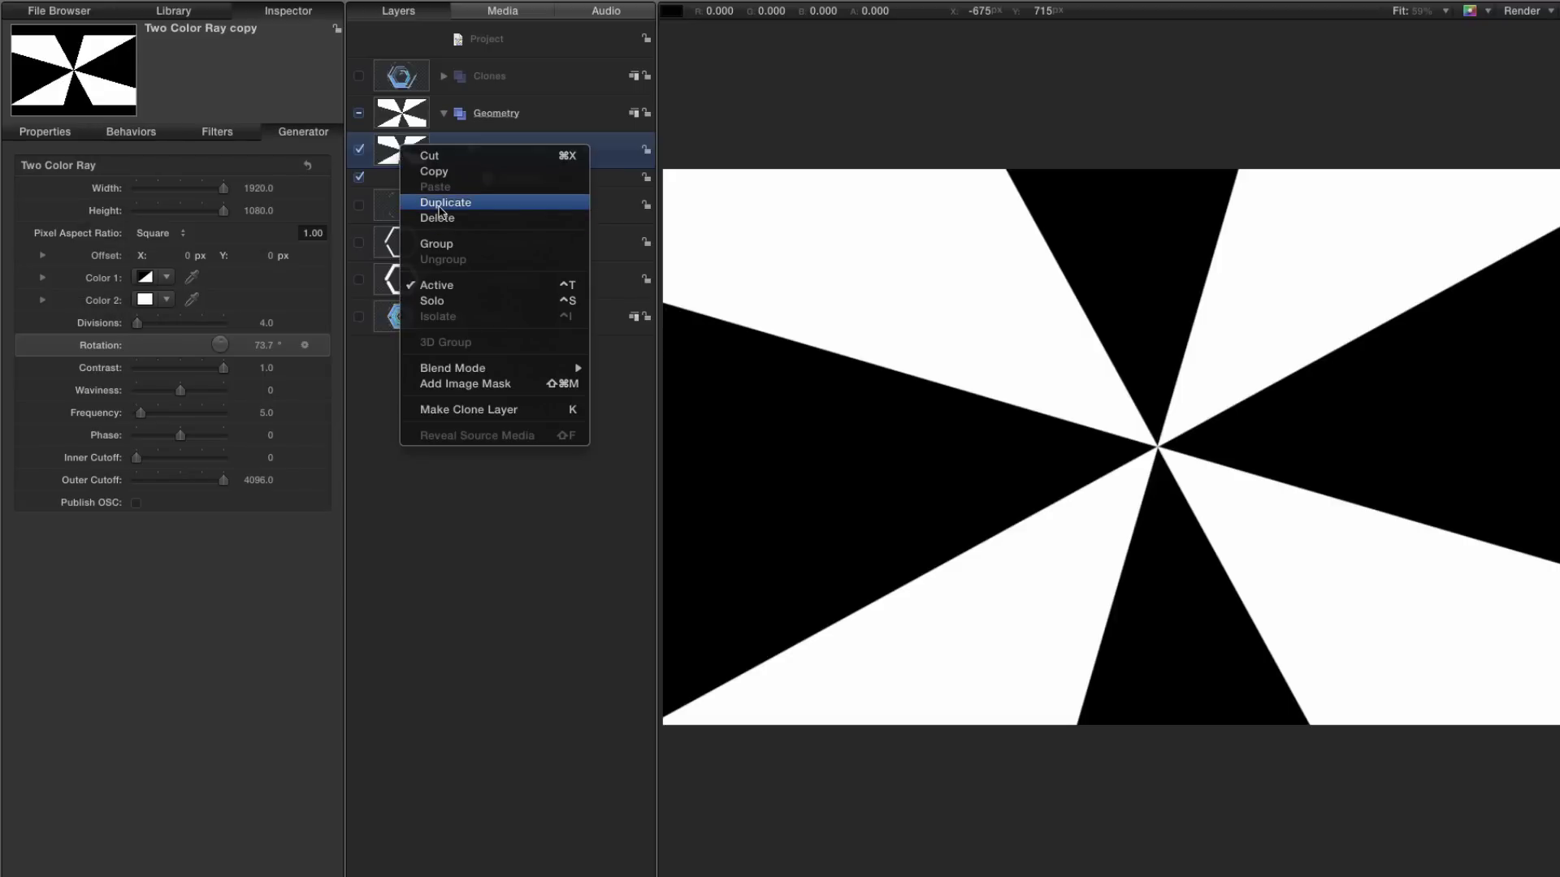
left_click(440, 203)
left_click(269, 323)
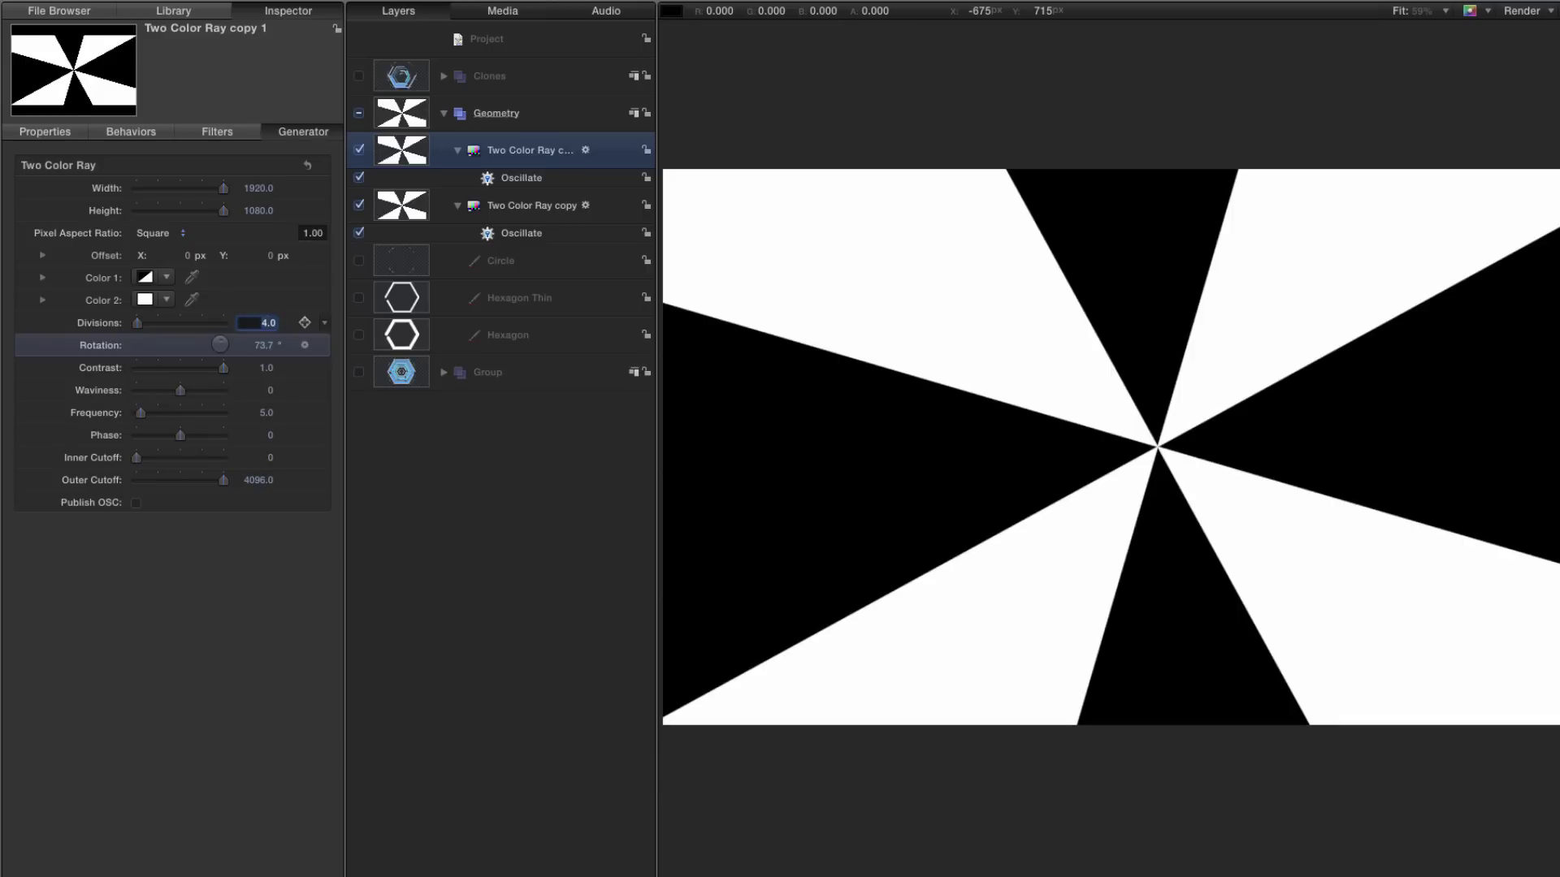
type("3")
key("Return")
- Set the duplicate generator's Oscillate behavior to amplitude 60° and speed 15, and play back the result
left_click(140, 134)
left_click(265, 234)
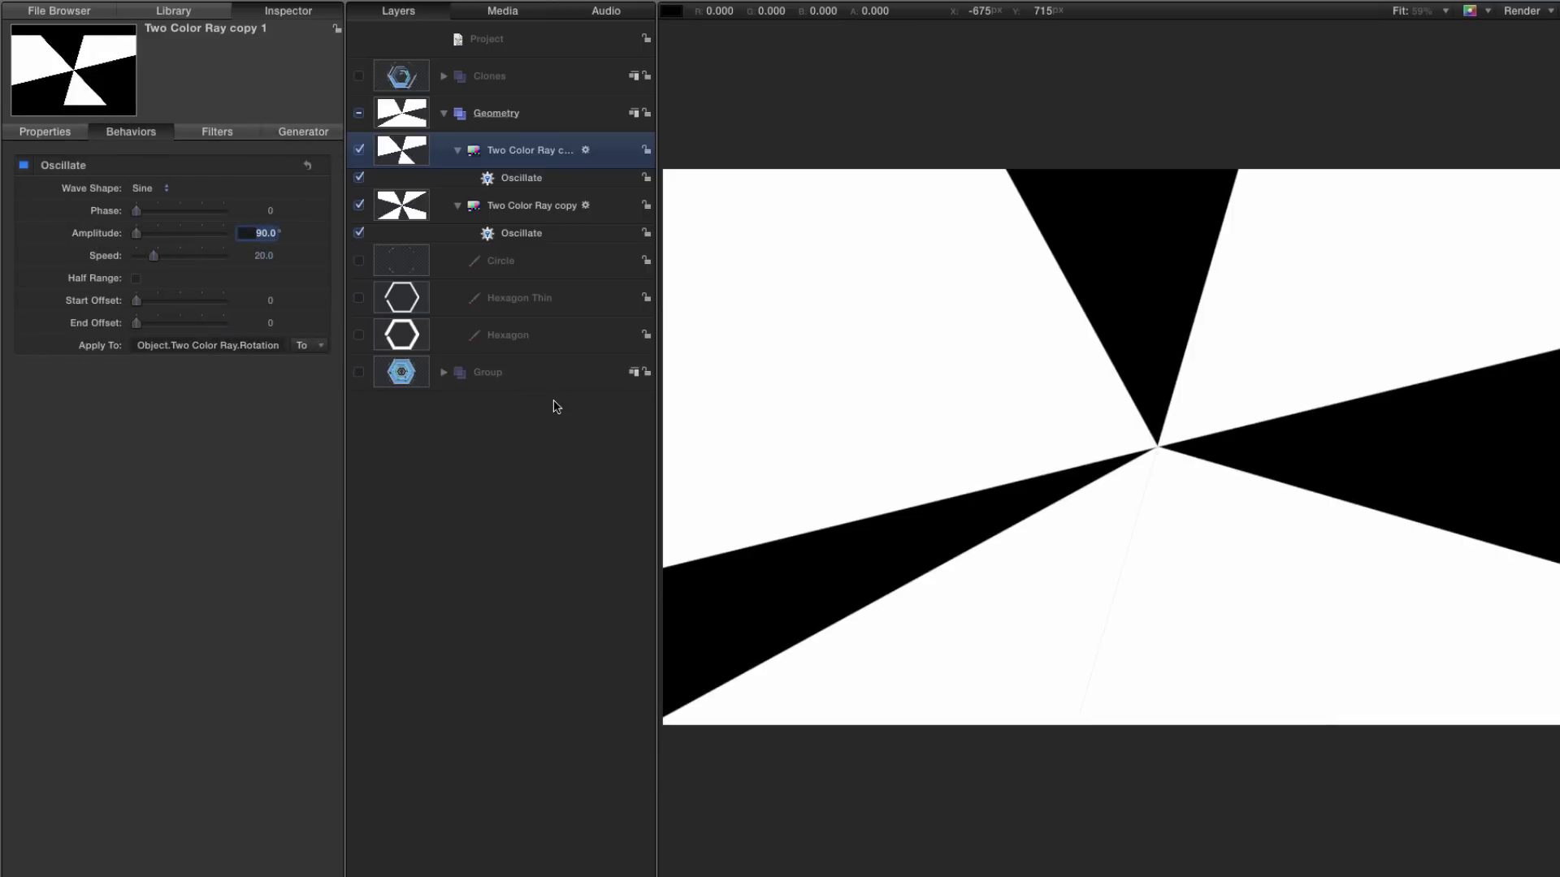
type("60")
key("Return")
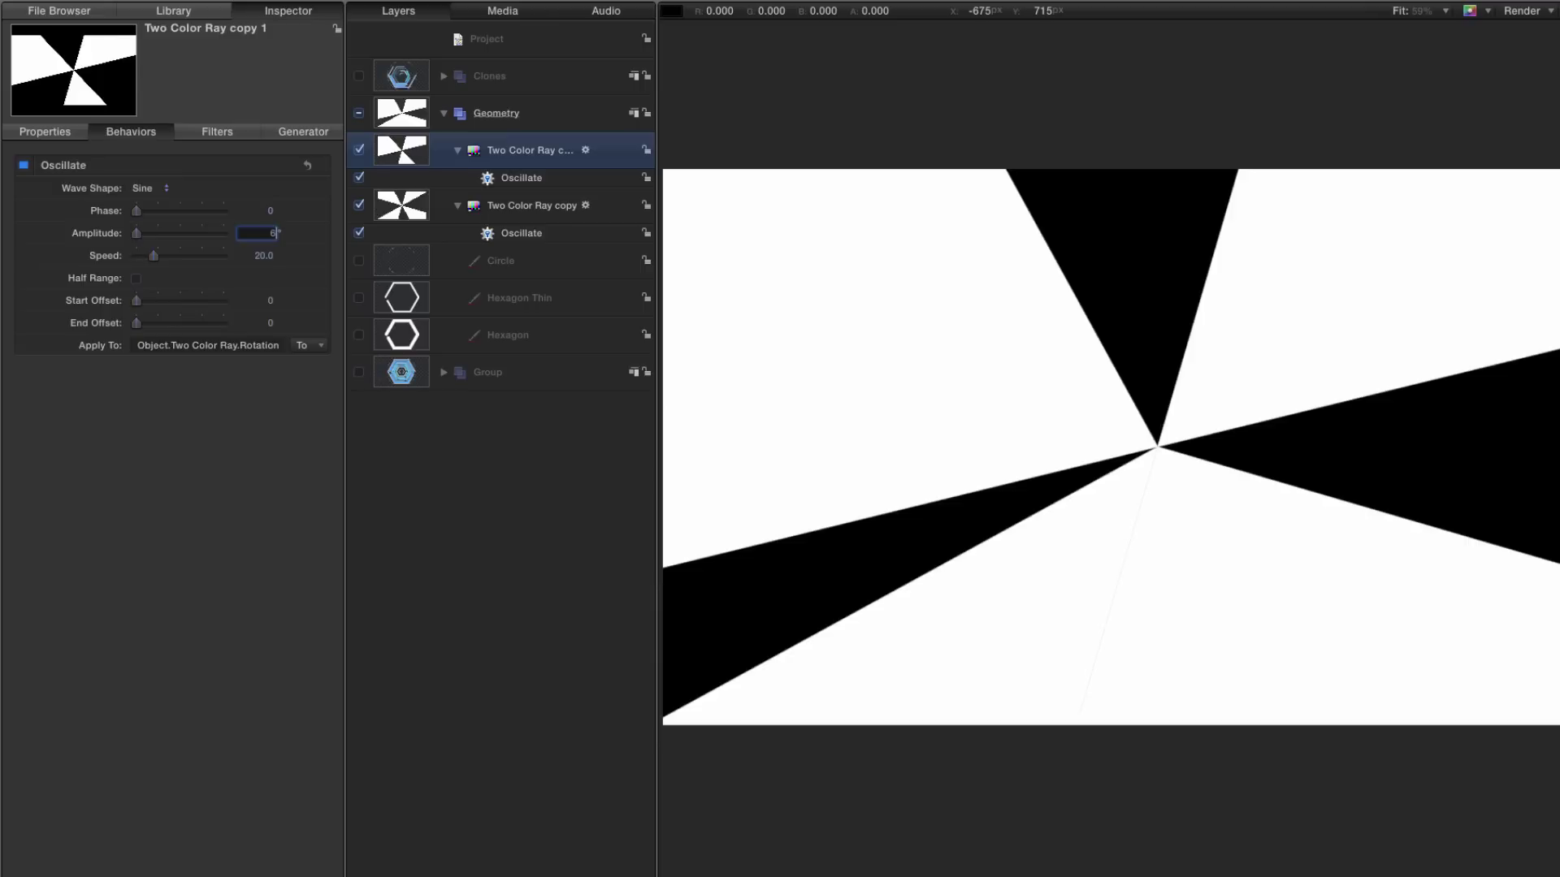
left_click(262, 255)
type("15")
key("Return")
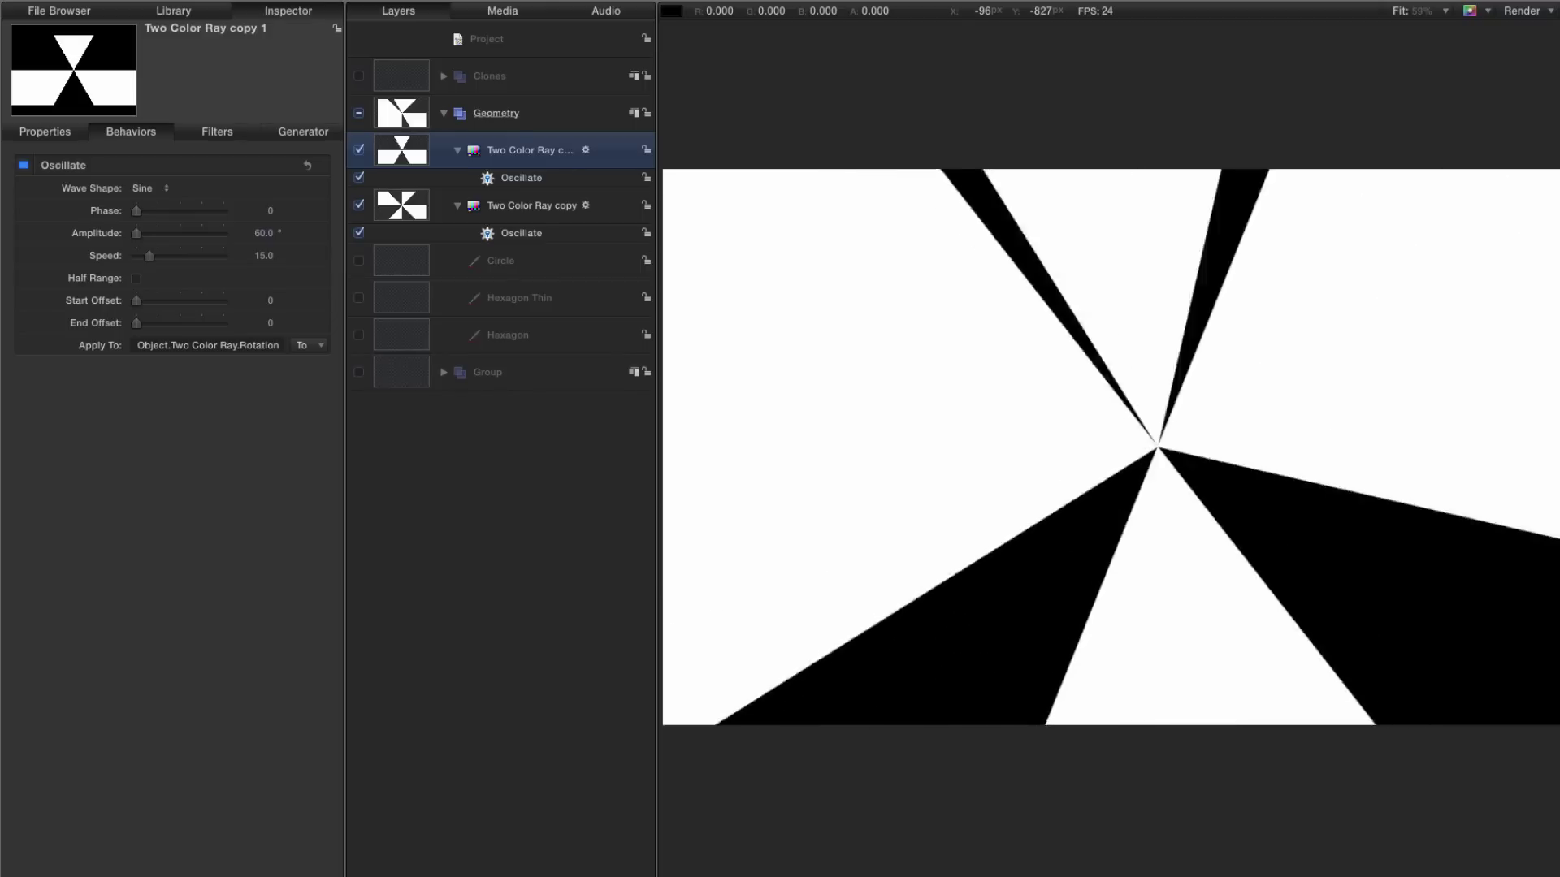
key("space")
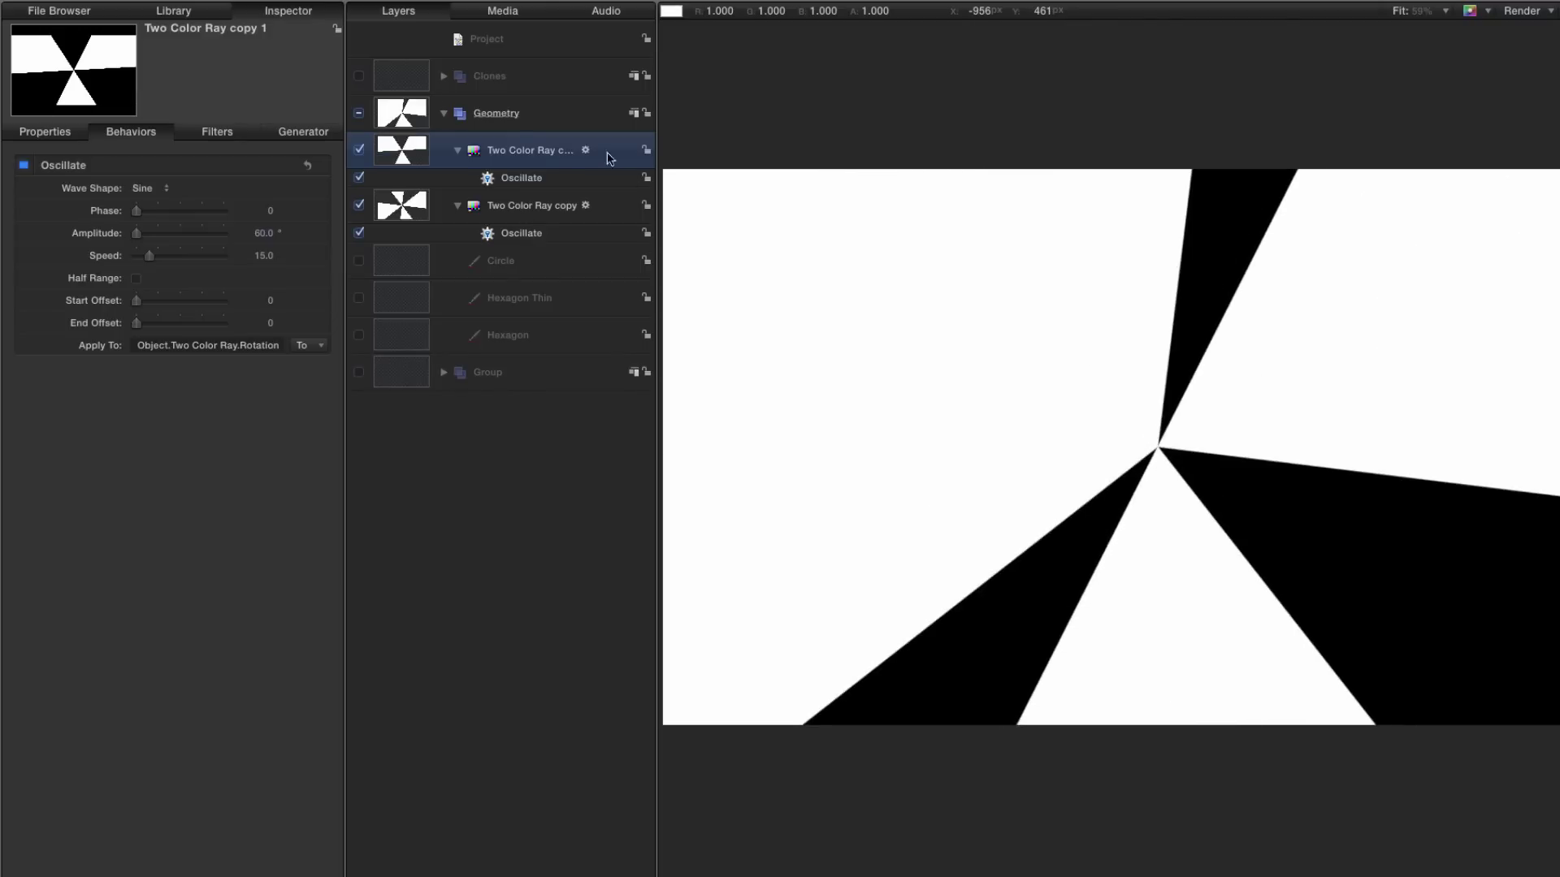
- Group the two Two Color Ray generators, name the group Ray Masl and collapse it
left_click(528, 236, "shift")
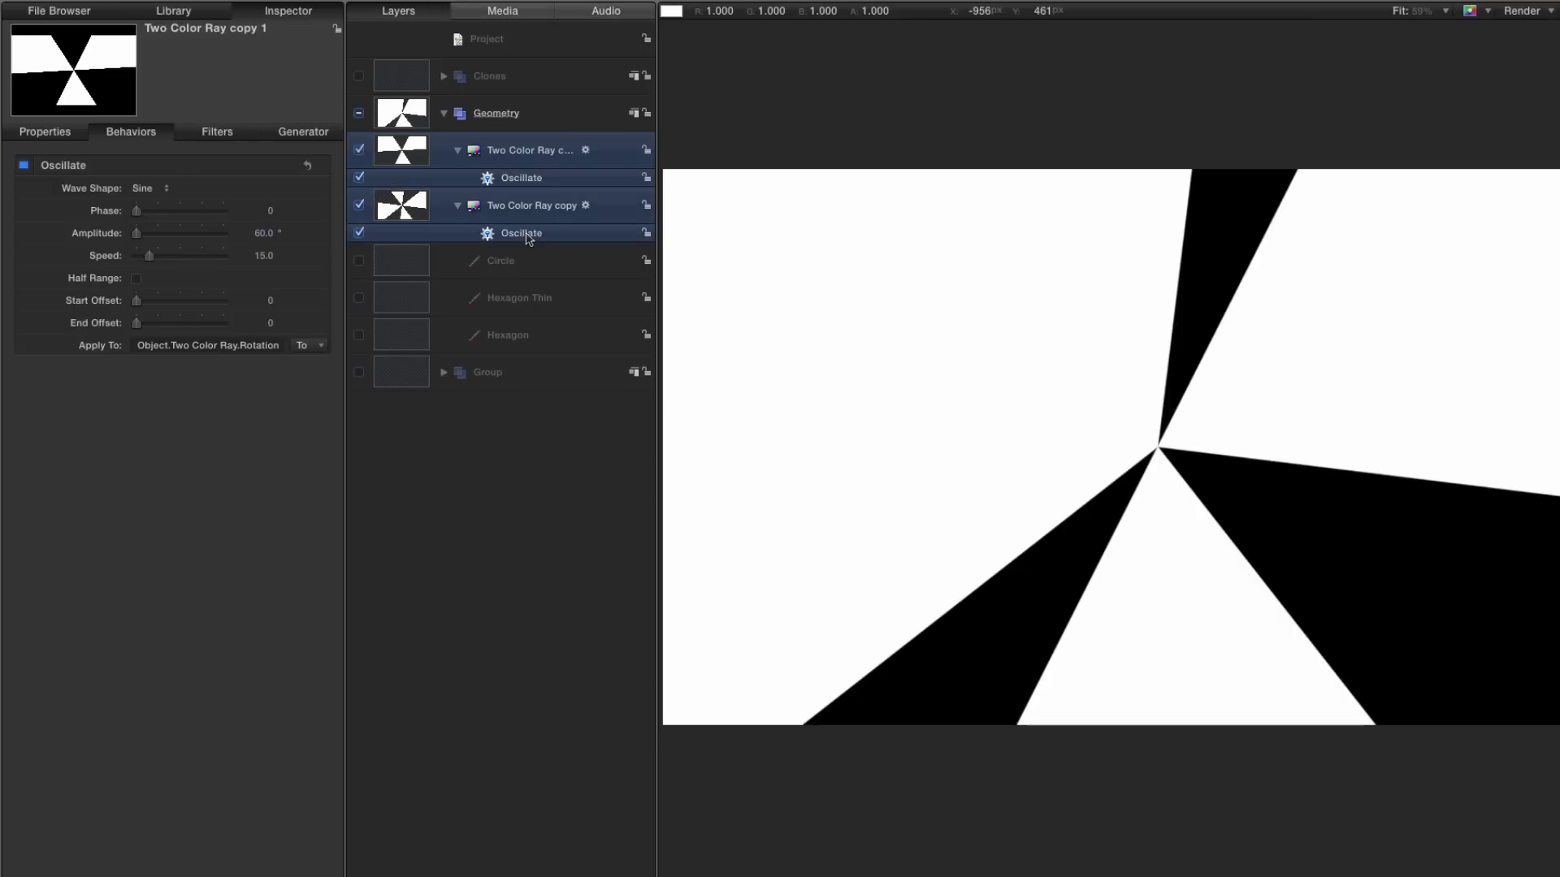
right_click(394, 145)
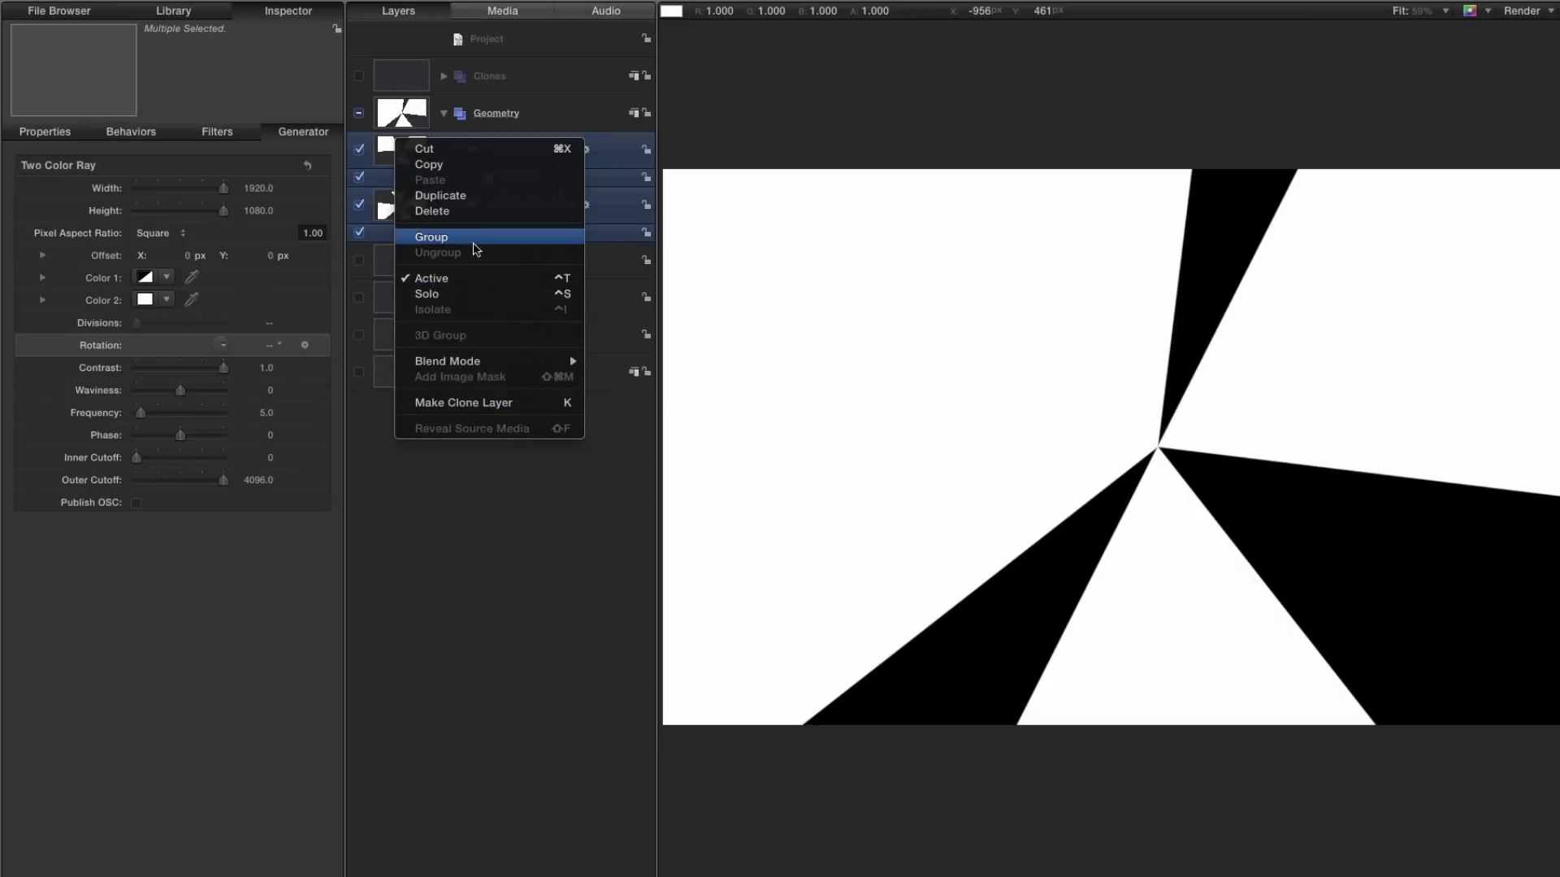
left_click(476, 242)
double_click(501, 151)
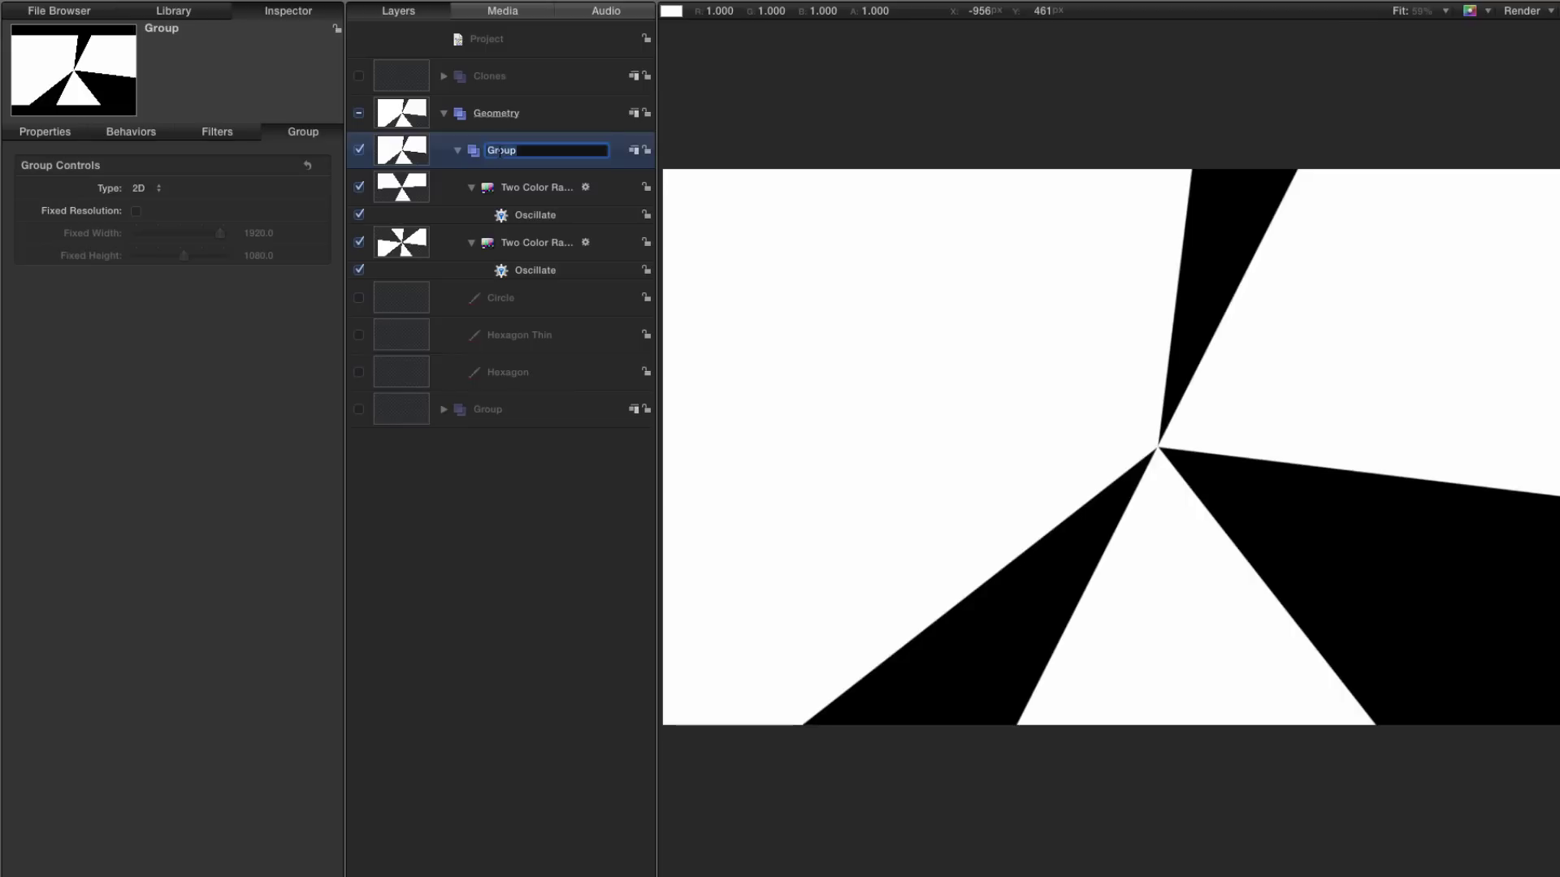
type("Ray Masl")
key("Return")
left_click(458, 151)
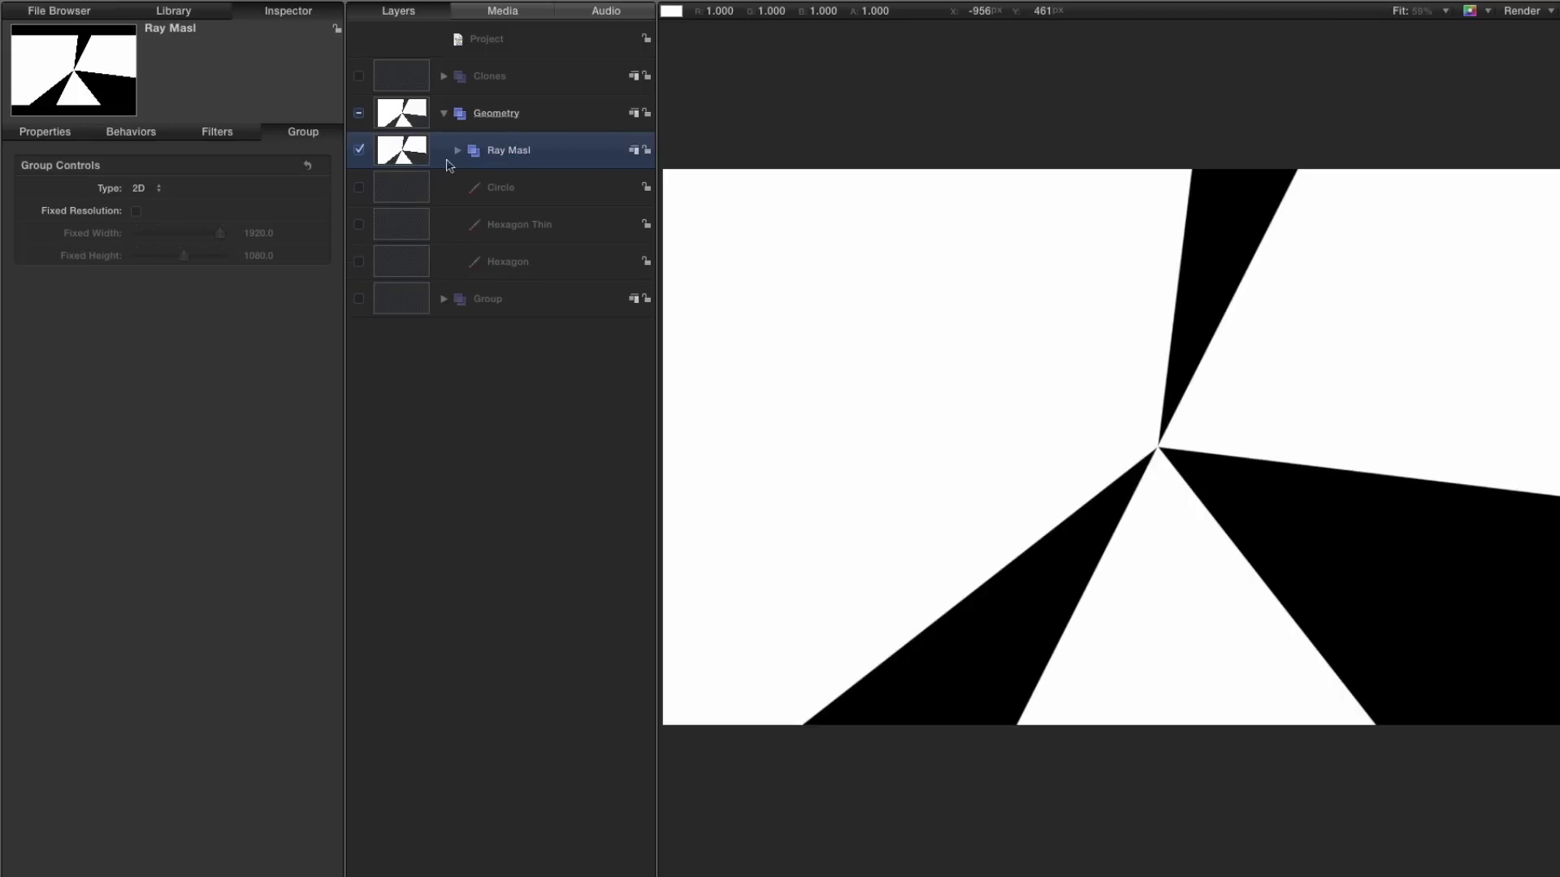
- Hide the Ray Masl and Geometry groups, and show the Clones group with its layers expanded at about 00:00:01:13
left_click(358, 150)
left_click(358, 113)
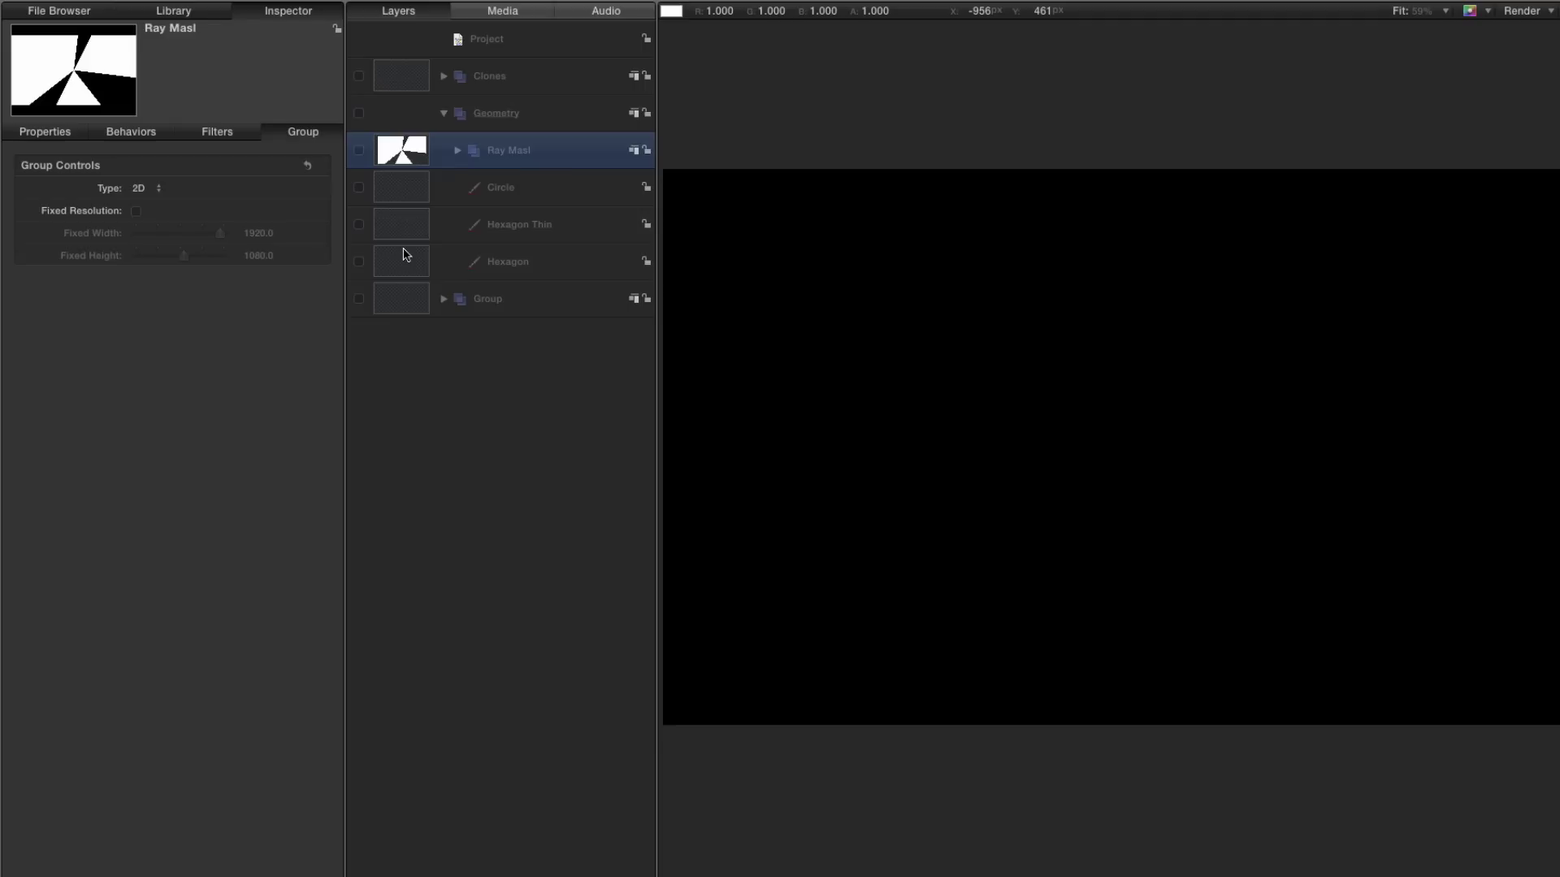
left_click(358, 75)
left_click(444, 76)
left_click_drag(906, 776, 1045, 764)
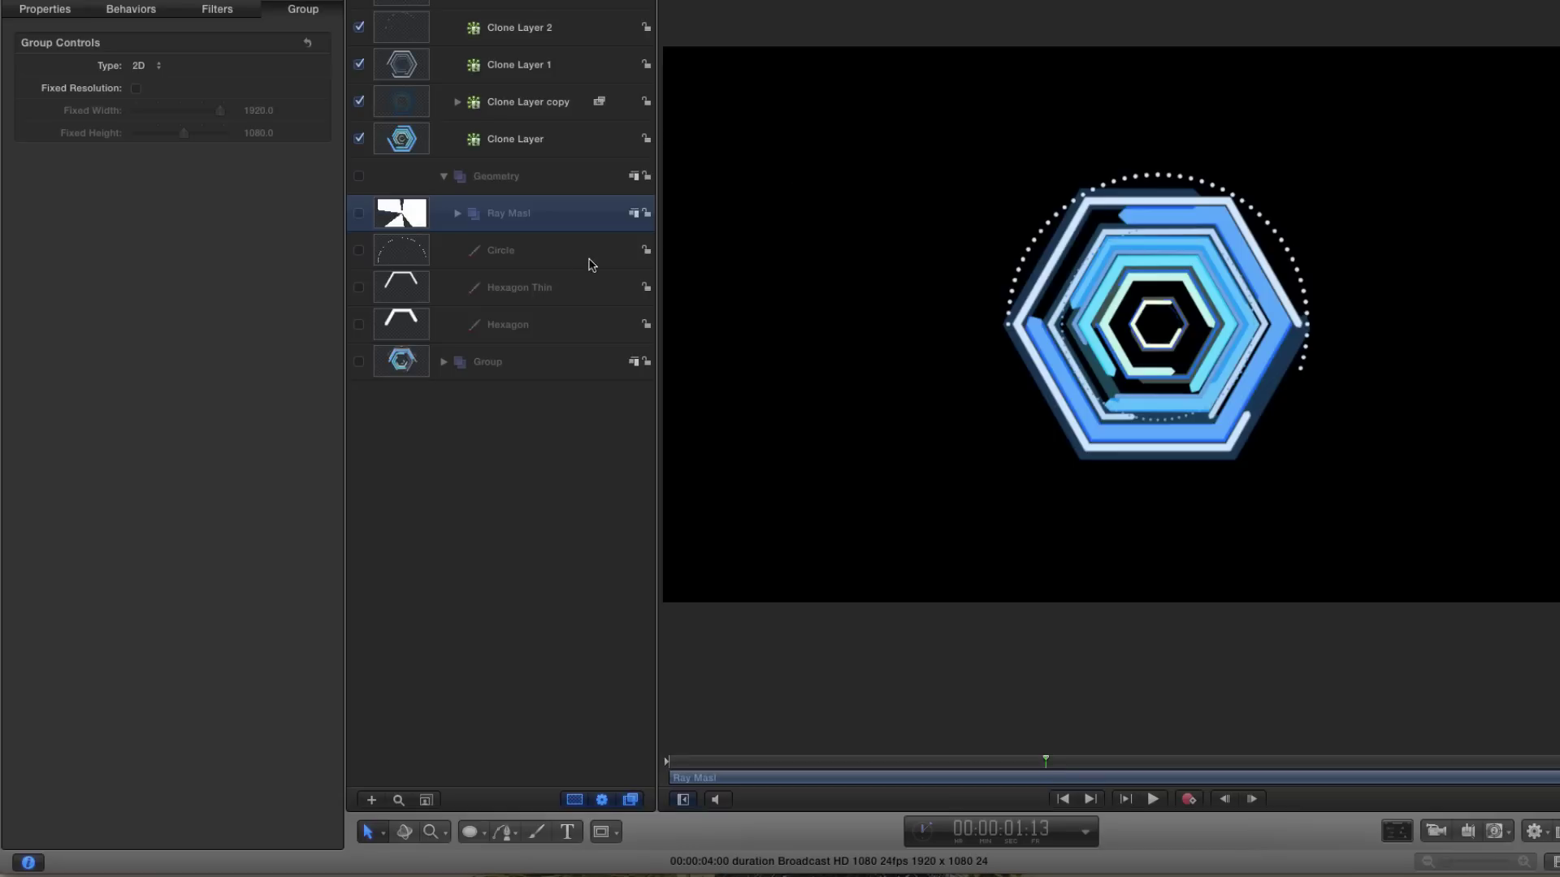
- Add an image mask to Clone Layer with the Ray Masl group as its source, and preview the animation
left_click(409, 139)
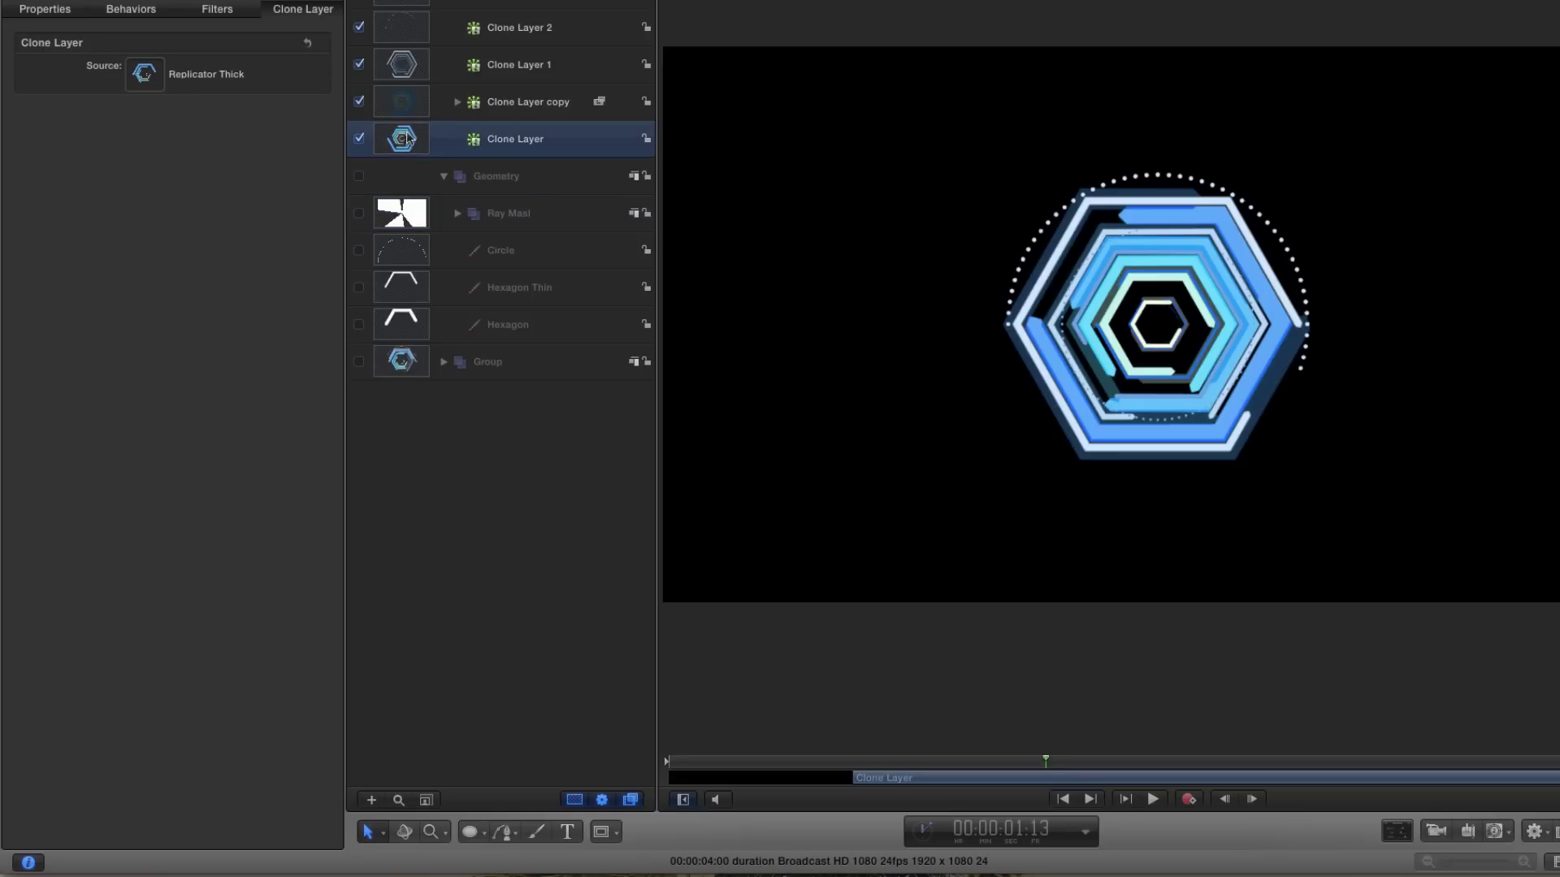
right_click(408, 138)
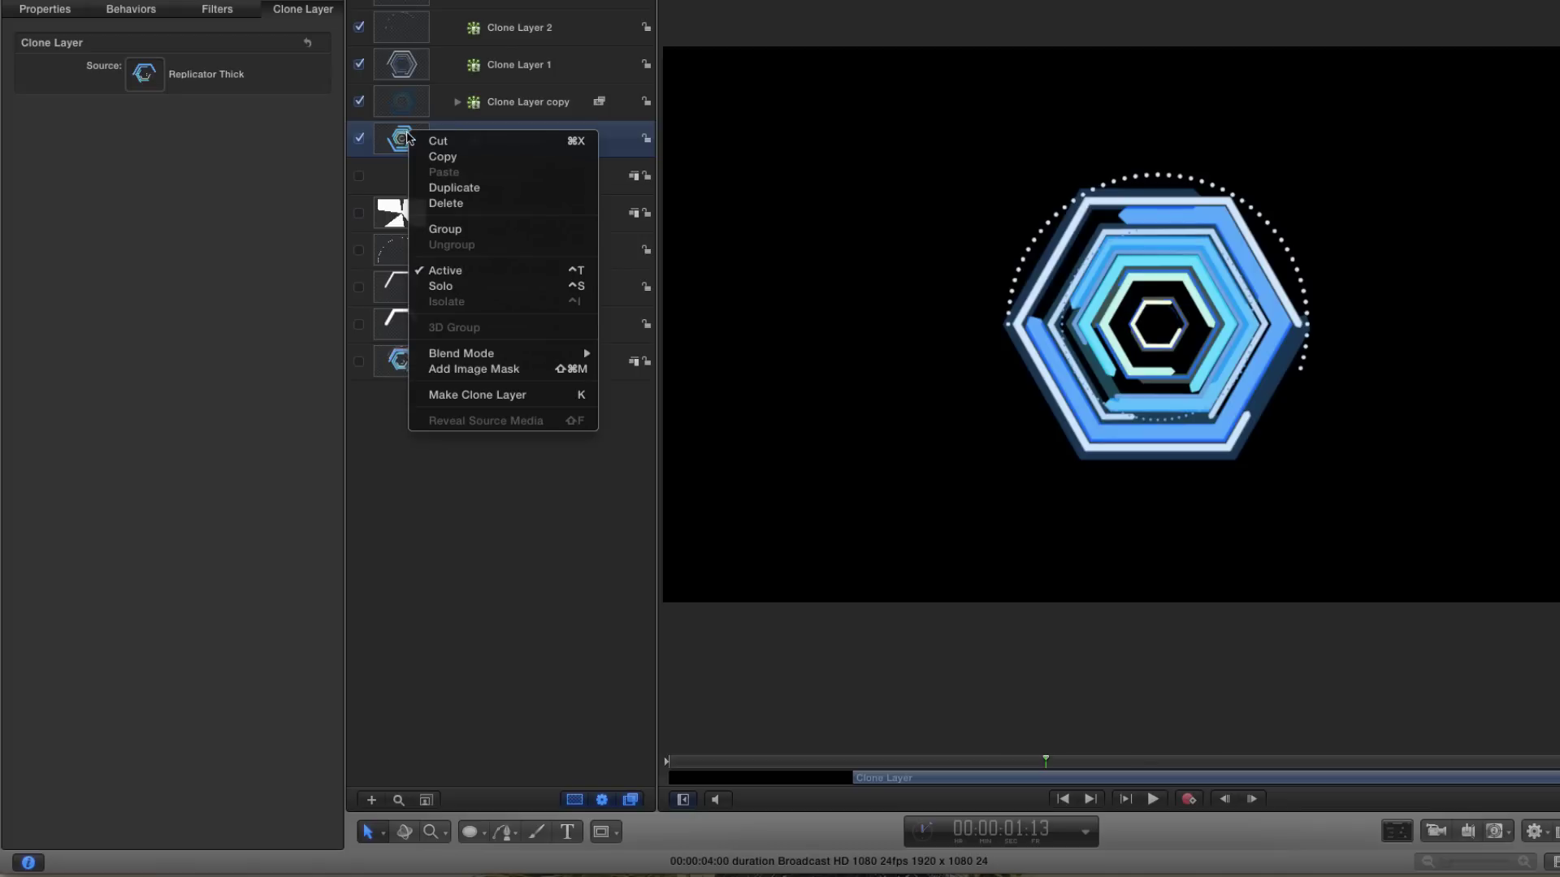
left_click(491, 368)
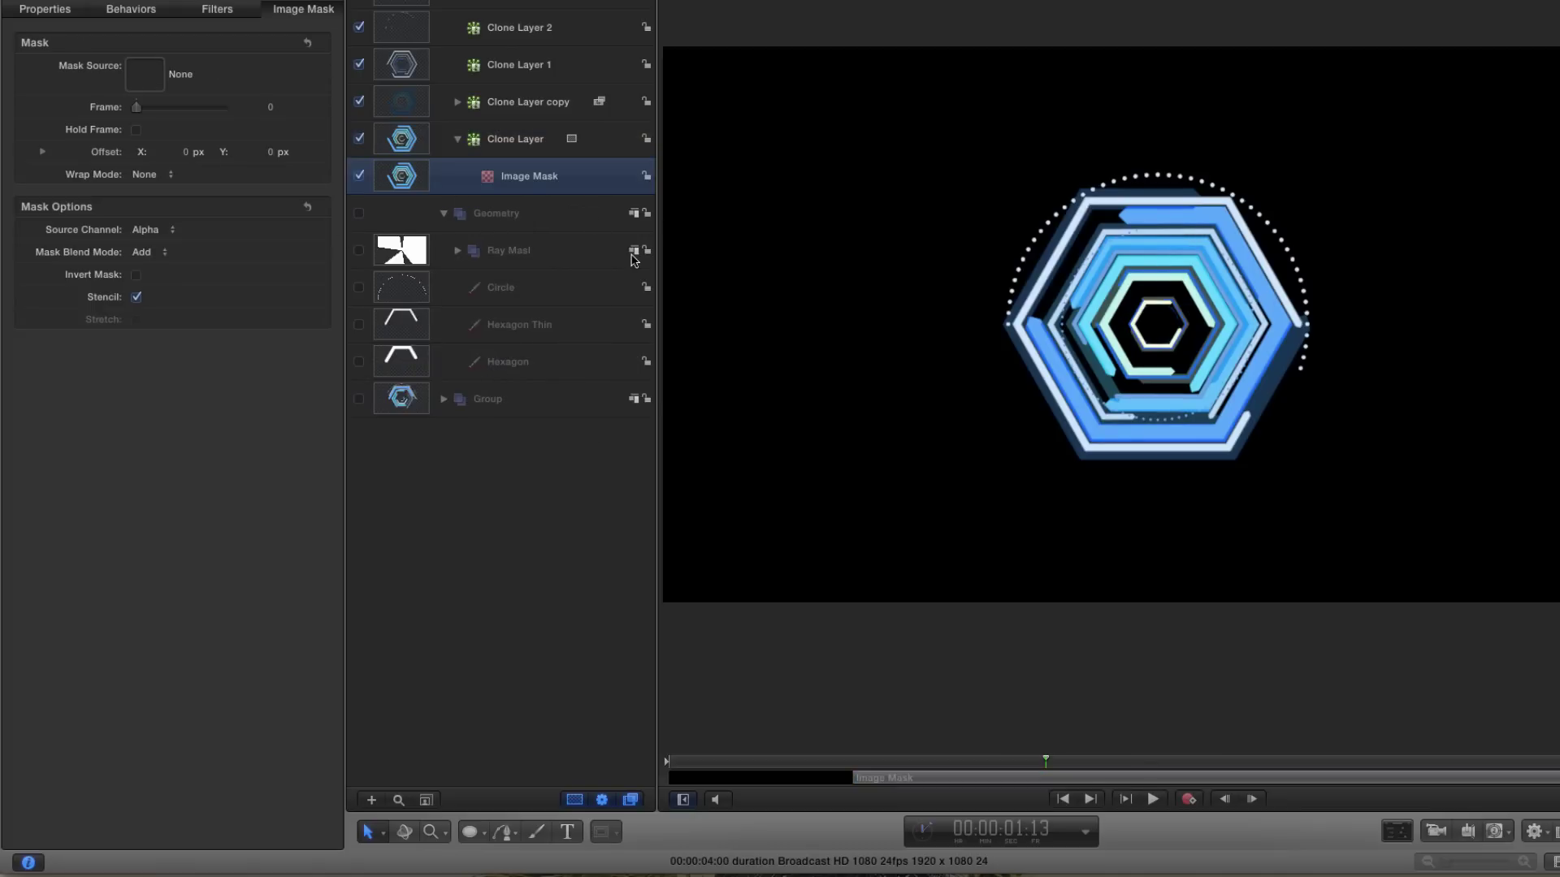
left_click_drag(413, 253, 143, 74)
left_click(1153, 799)
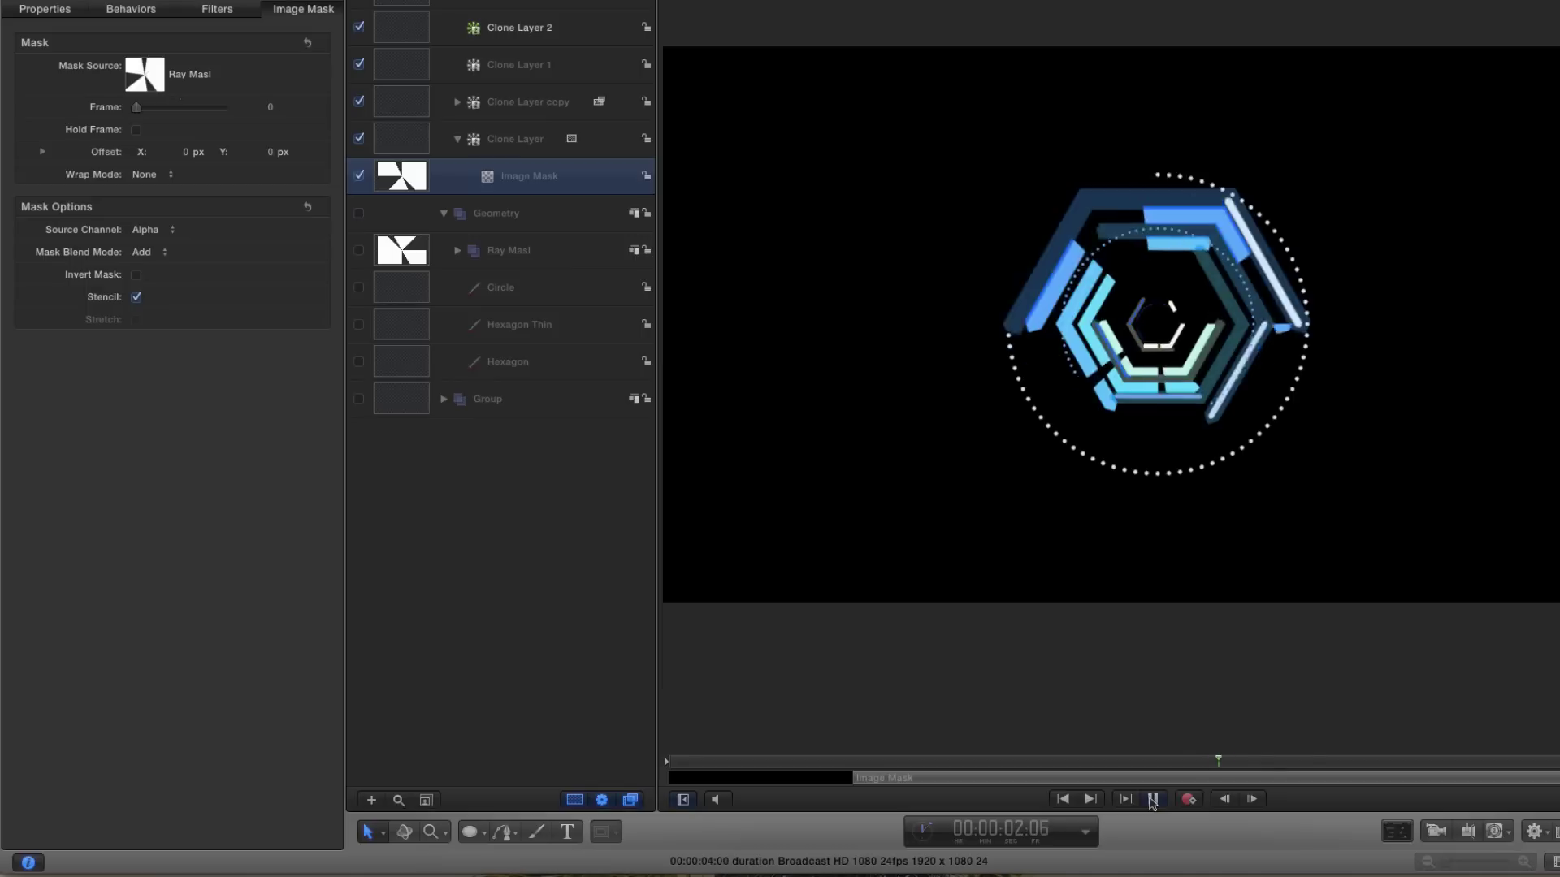
left_click(1153, 800)
left_click_drag(1040, 761, 1065, 761)
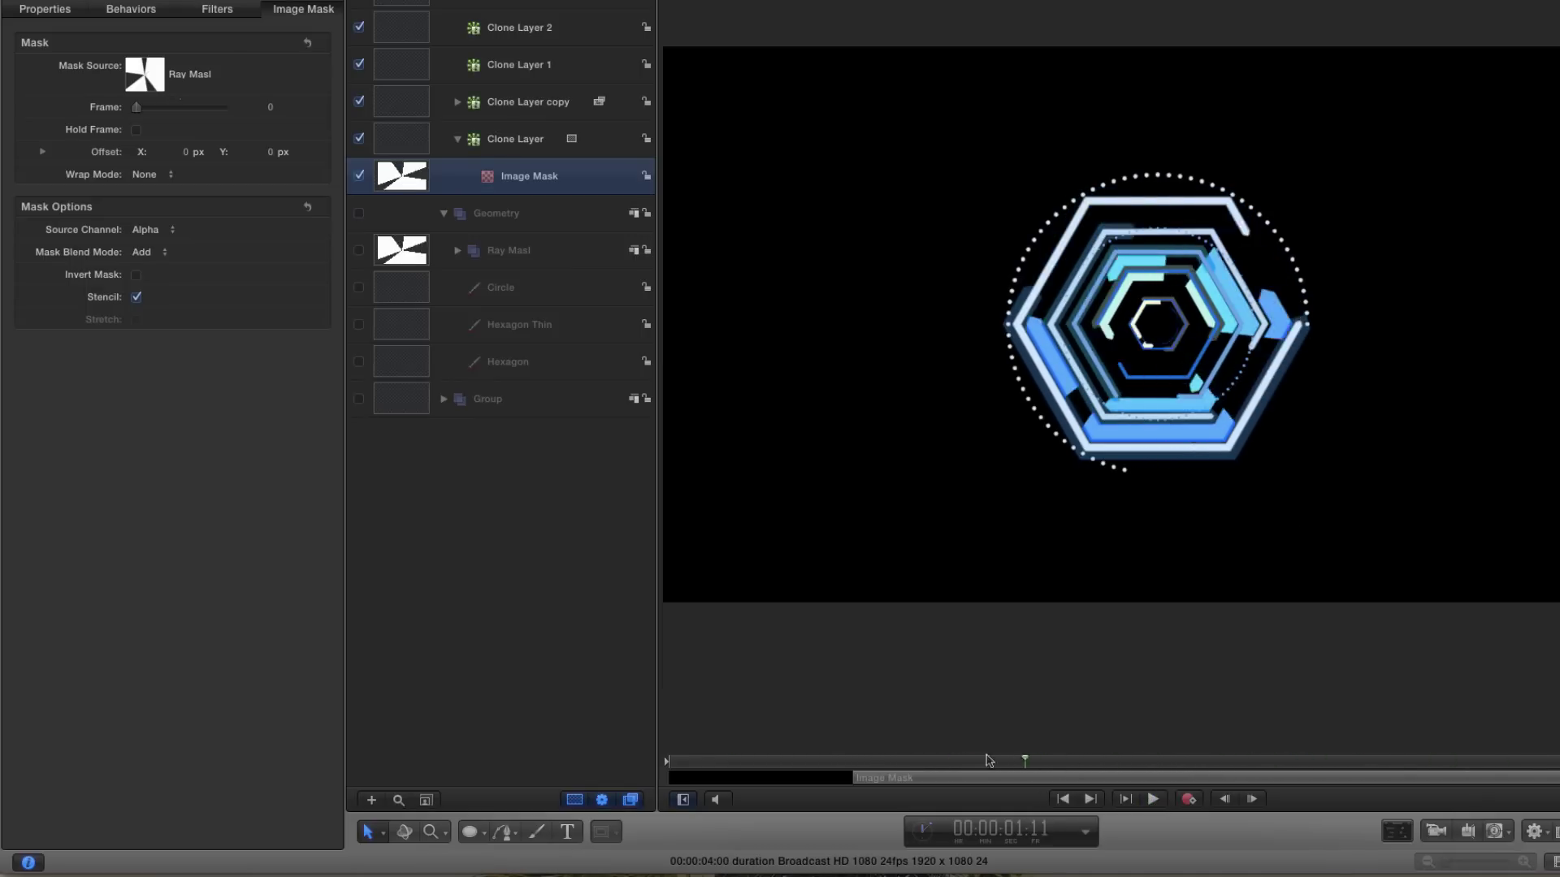
- Duplicate the masked Clone Layer and set the duplicate's Z rotation to 180°
left_click(402, 140)
right_click(401, 140)
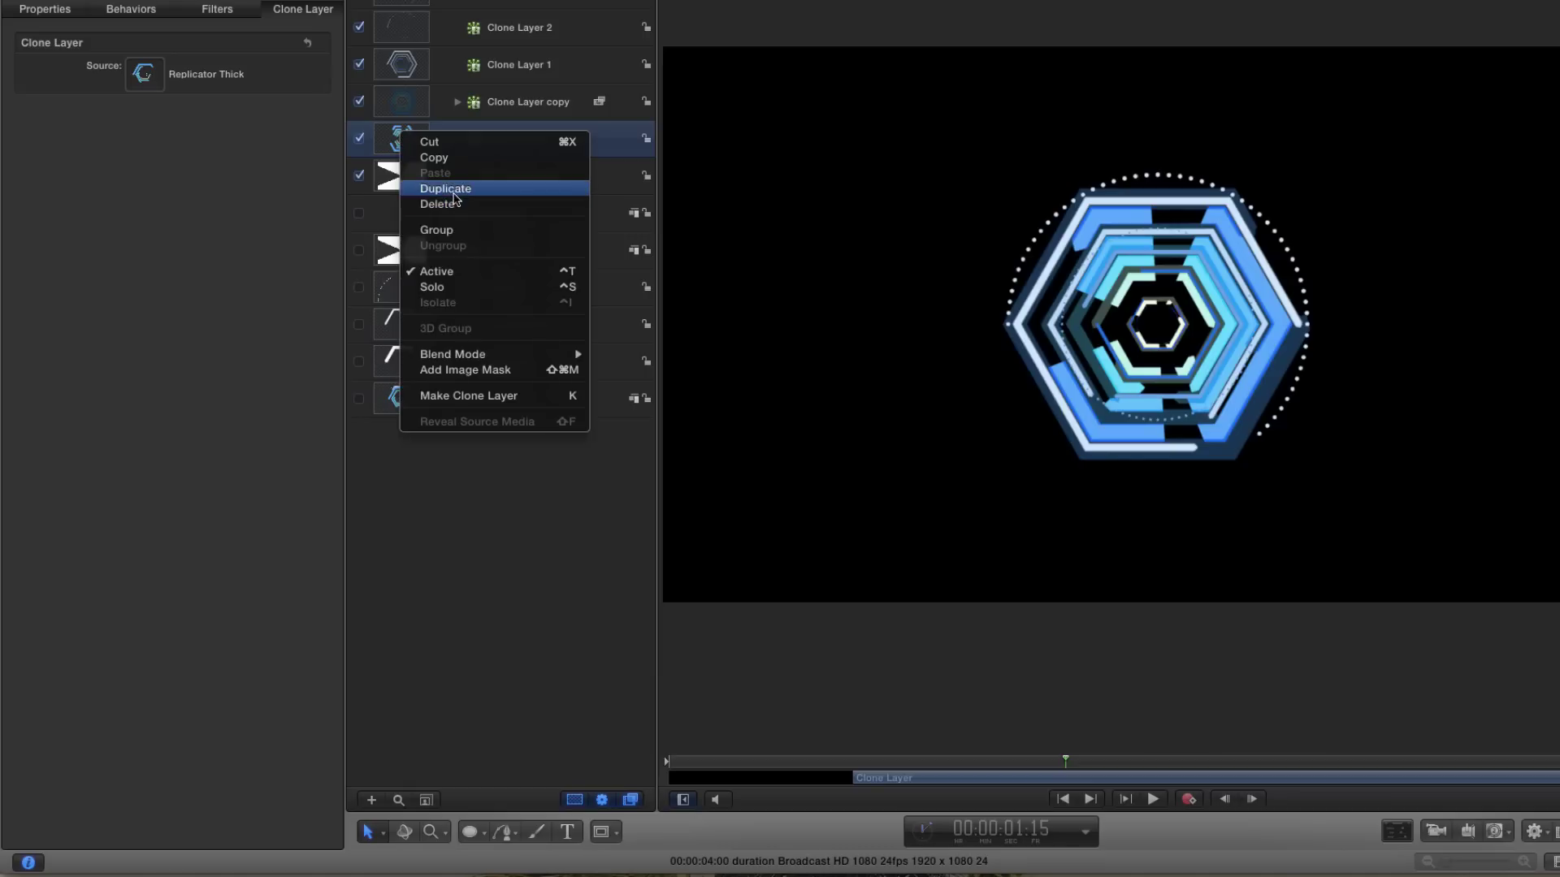
left_click(464, 188)
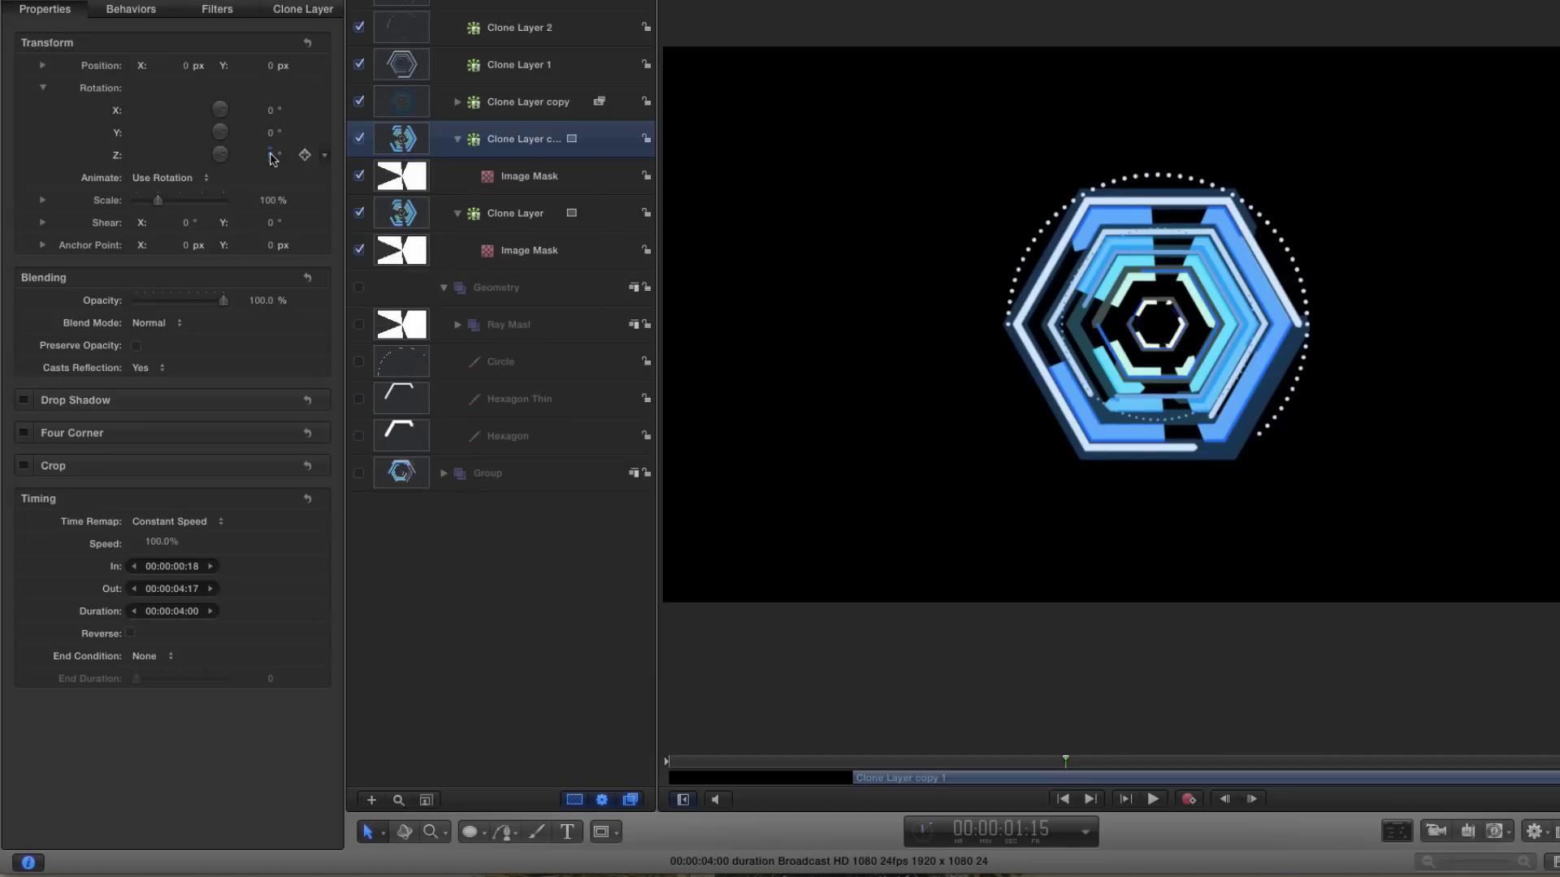
left_click(271, 155)
type("18")
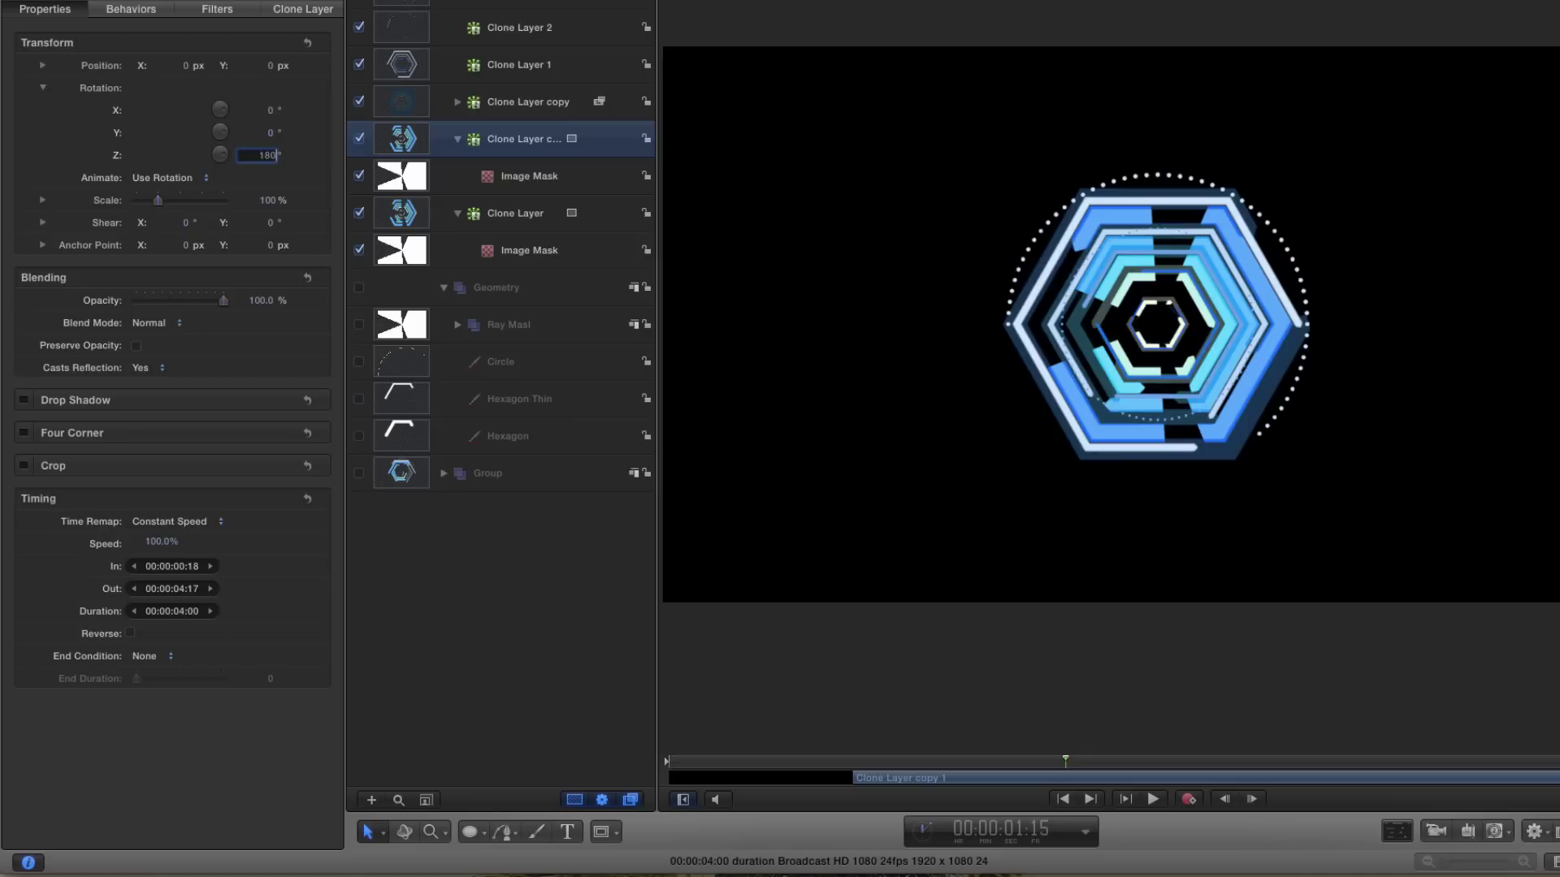
type("0")
key("Return")
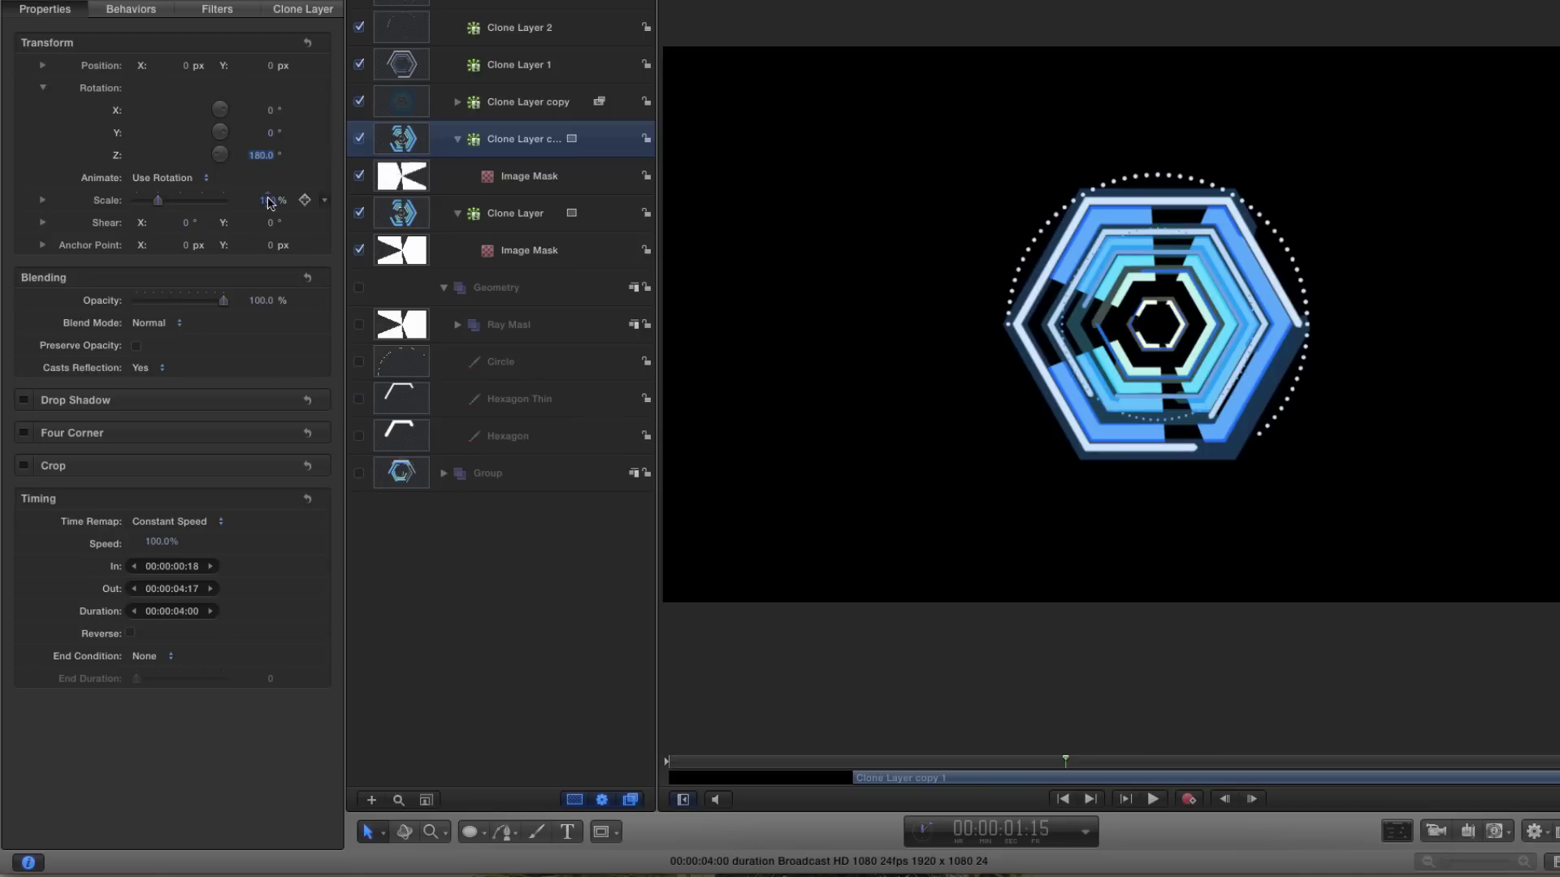
- Scale the rotated duplicate to 118% and shift its timing to start at 00:00:00:21
left_click_drag(268, 202, 281, 202)
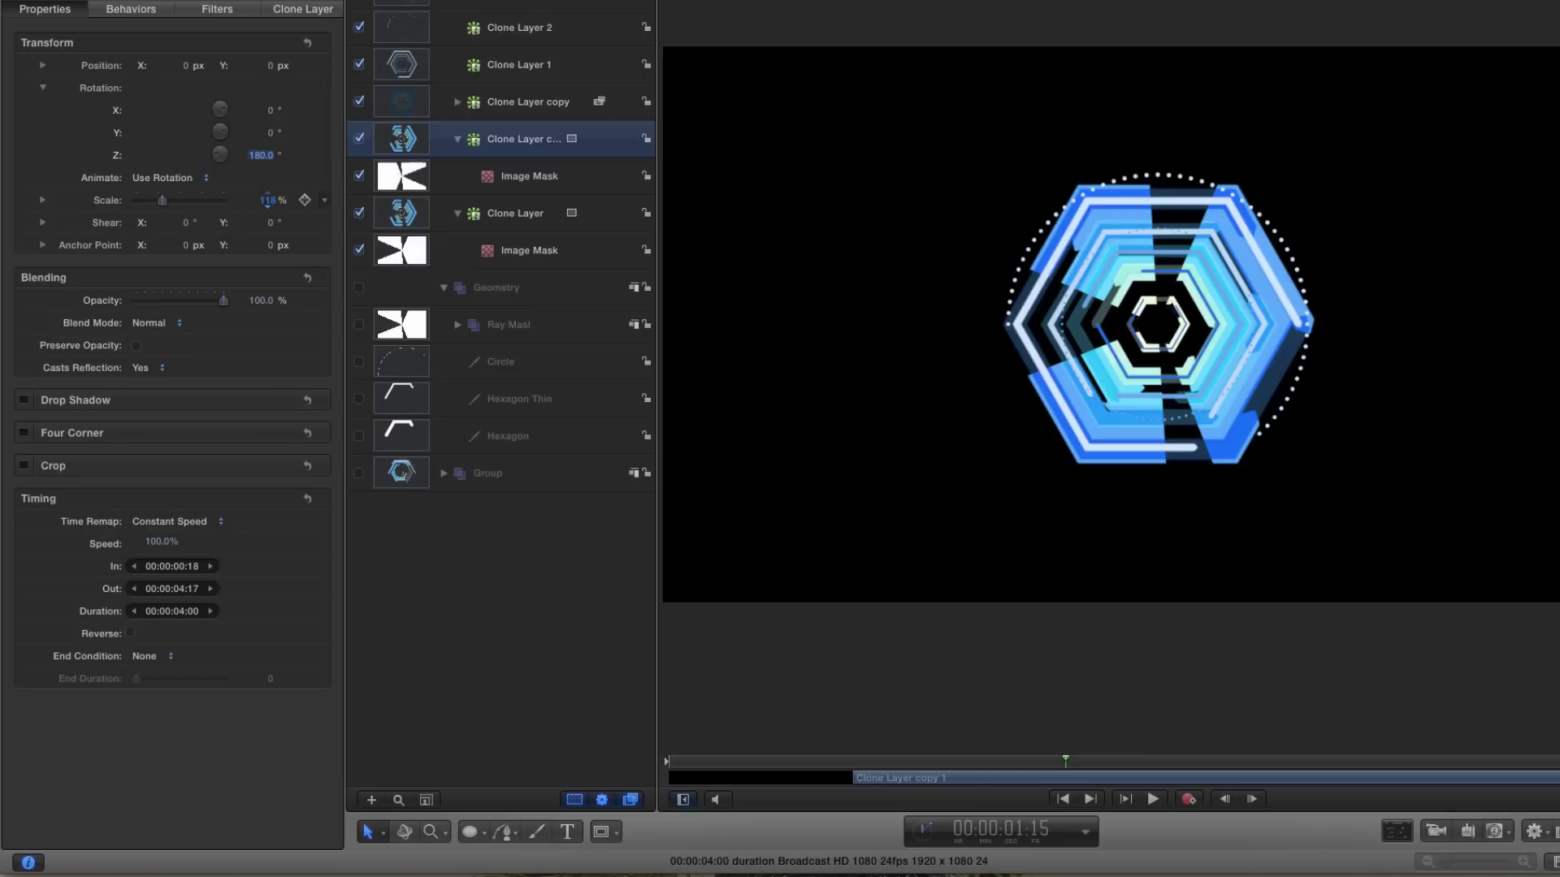
left_click(920, 780)
mouse_move(920, 780)
left_mouse_down()
mouse_move(958, 780)
mouse_move(882, 765)
mouse_move(1393, 784)
mouse_move(879, 784)
mouse_move(1010, 782)
mouse_move(996, 782)
left_mouse_up()
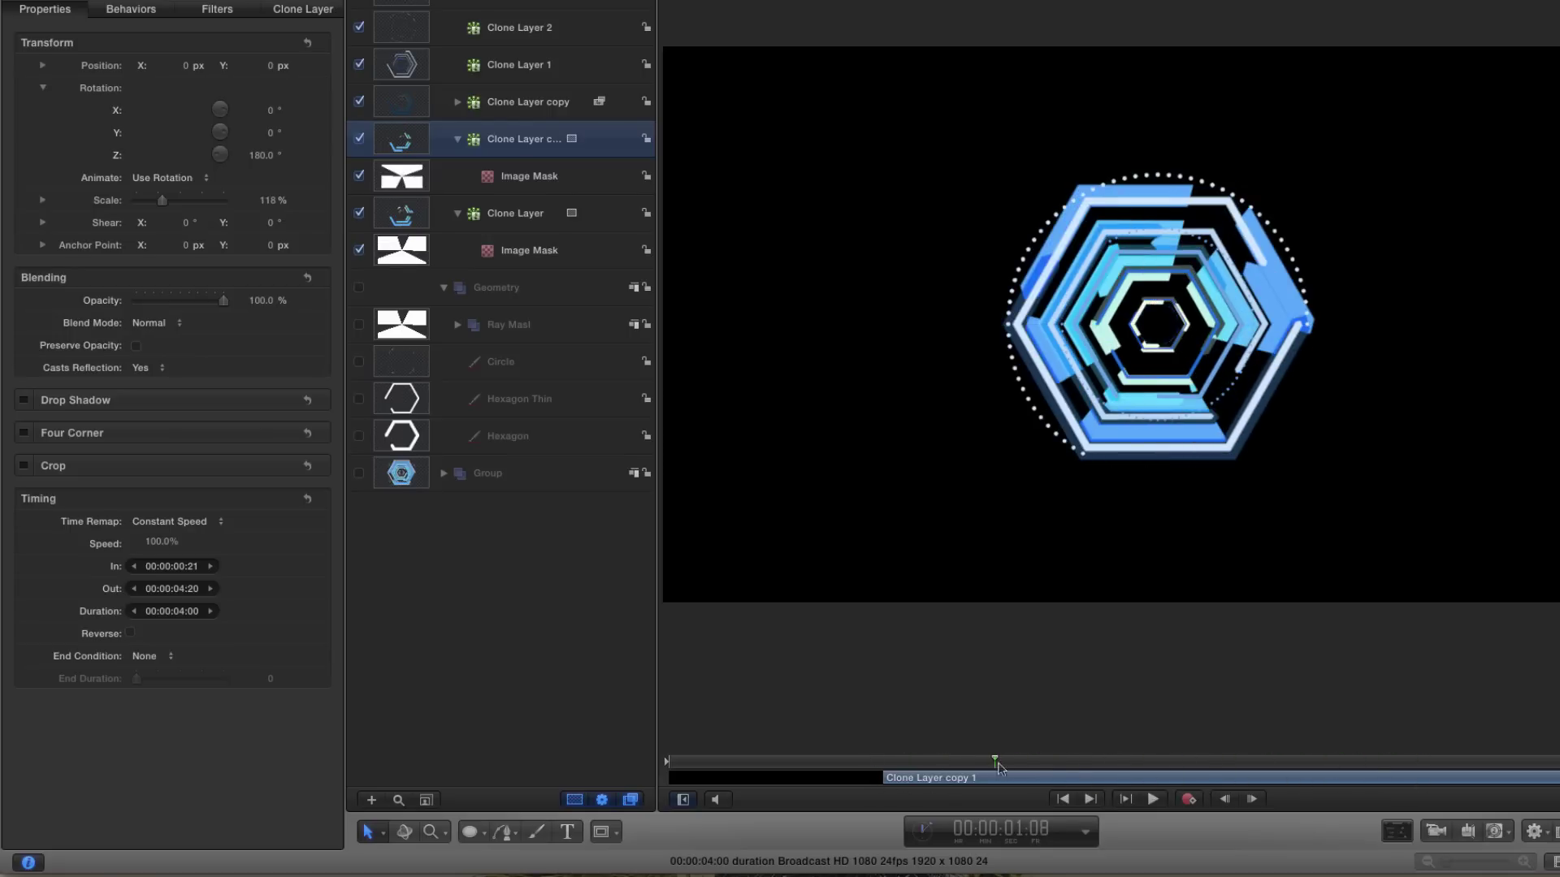
- Duplicate the overlay-blended Clone Layer copy and set the new duplicate's Y rotation to 0°
left_click(402, 103)
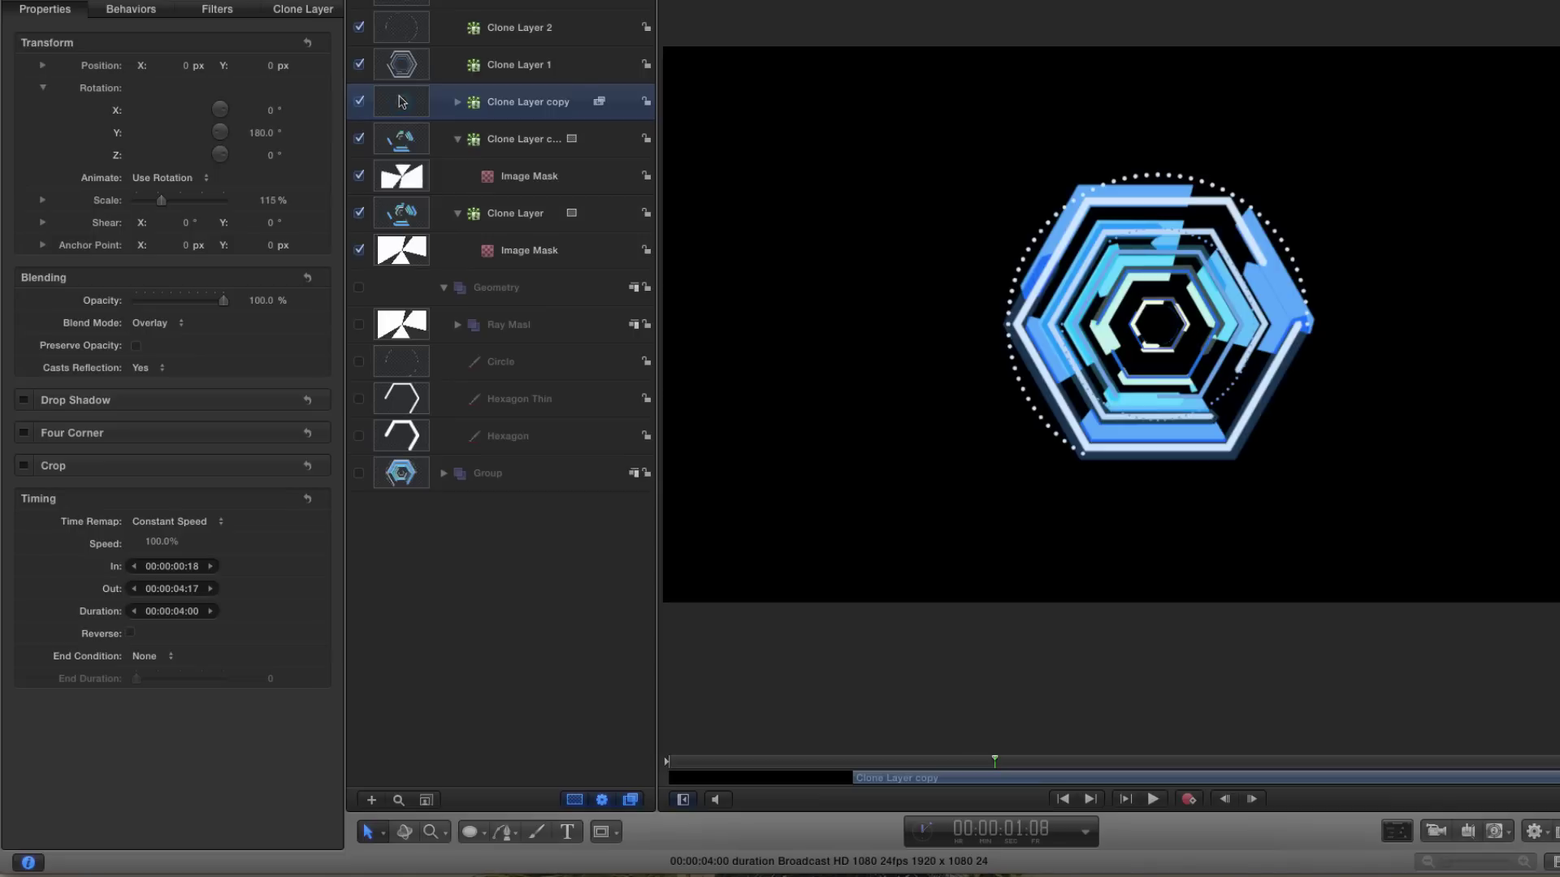
right_click(398, 100)
left_click(448, 165)
left_click(255, 133)
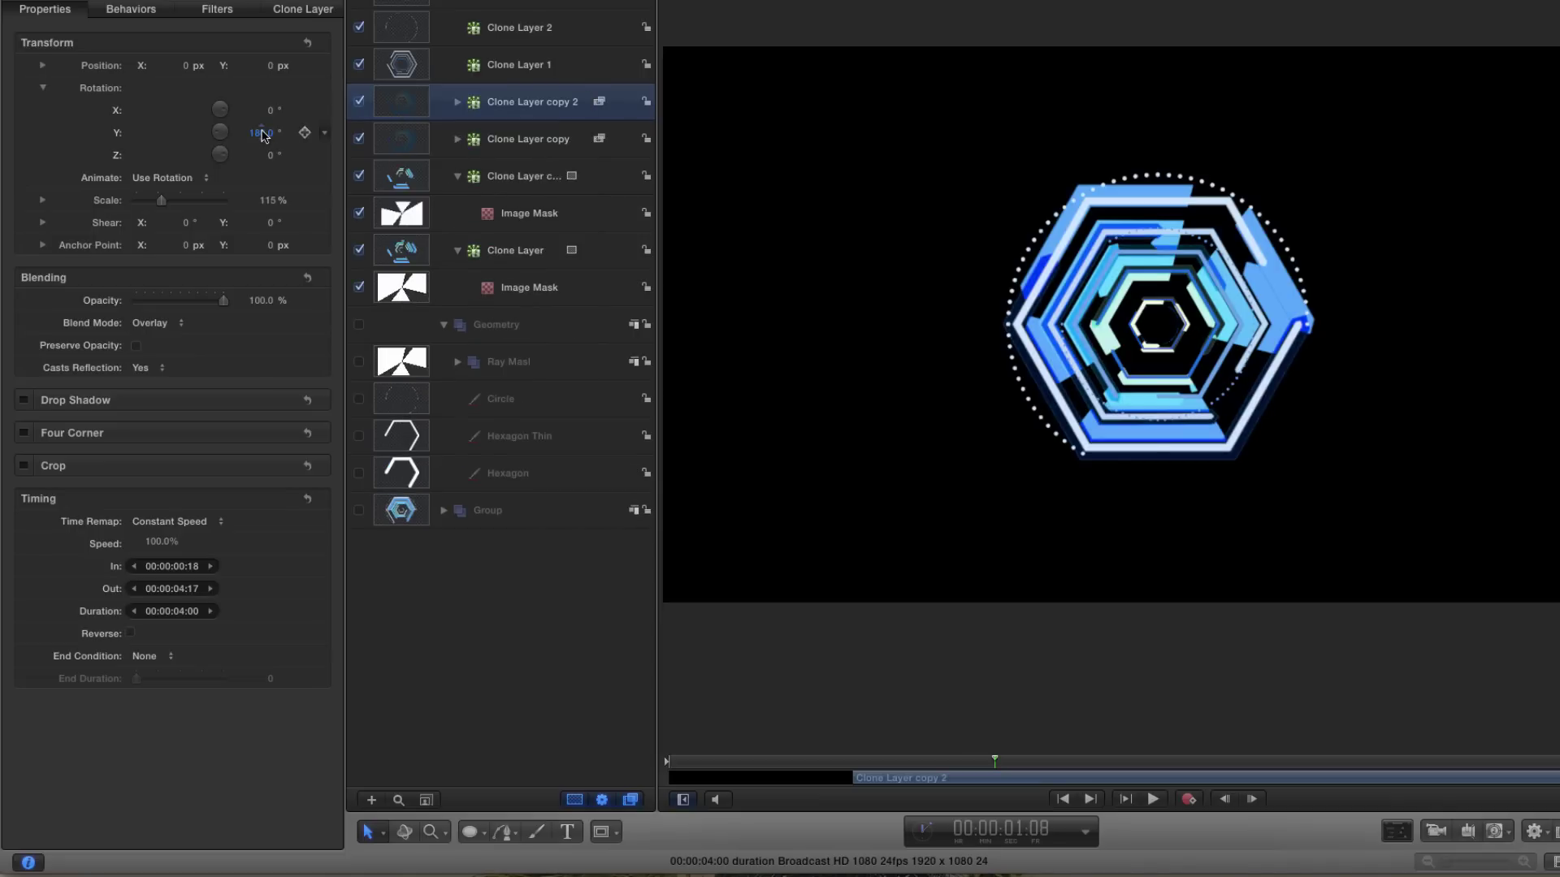
left_click(262, 135)
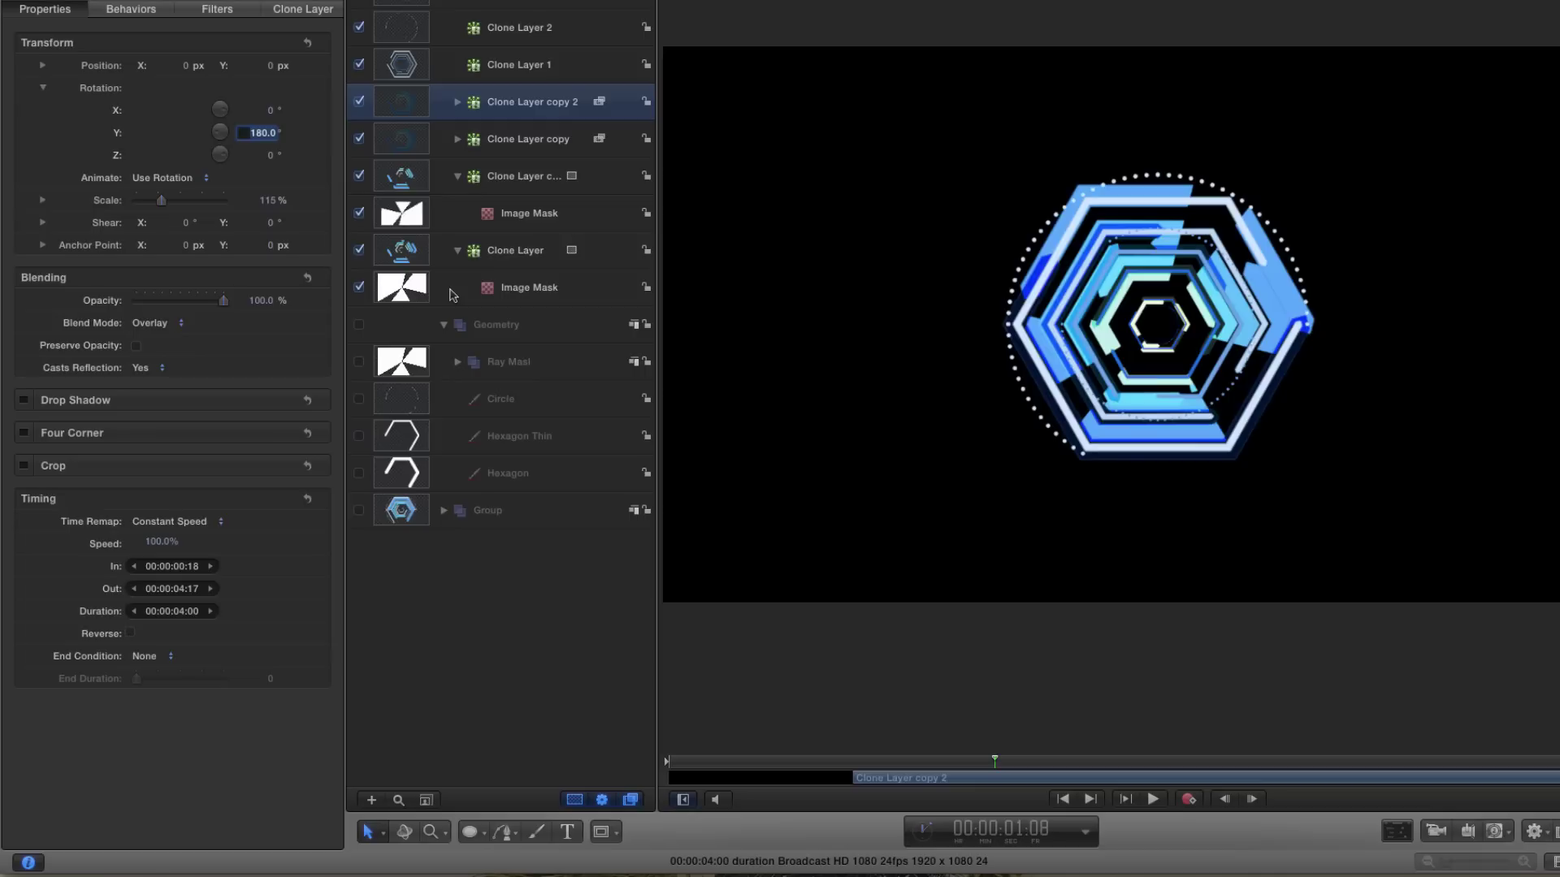
type("0")
key("Return")
- Set Clone Layer copy 2 to the Subtract blend mode with a scale of 107%, and scrub the animation
left_click(162, 323)
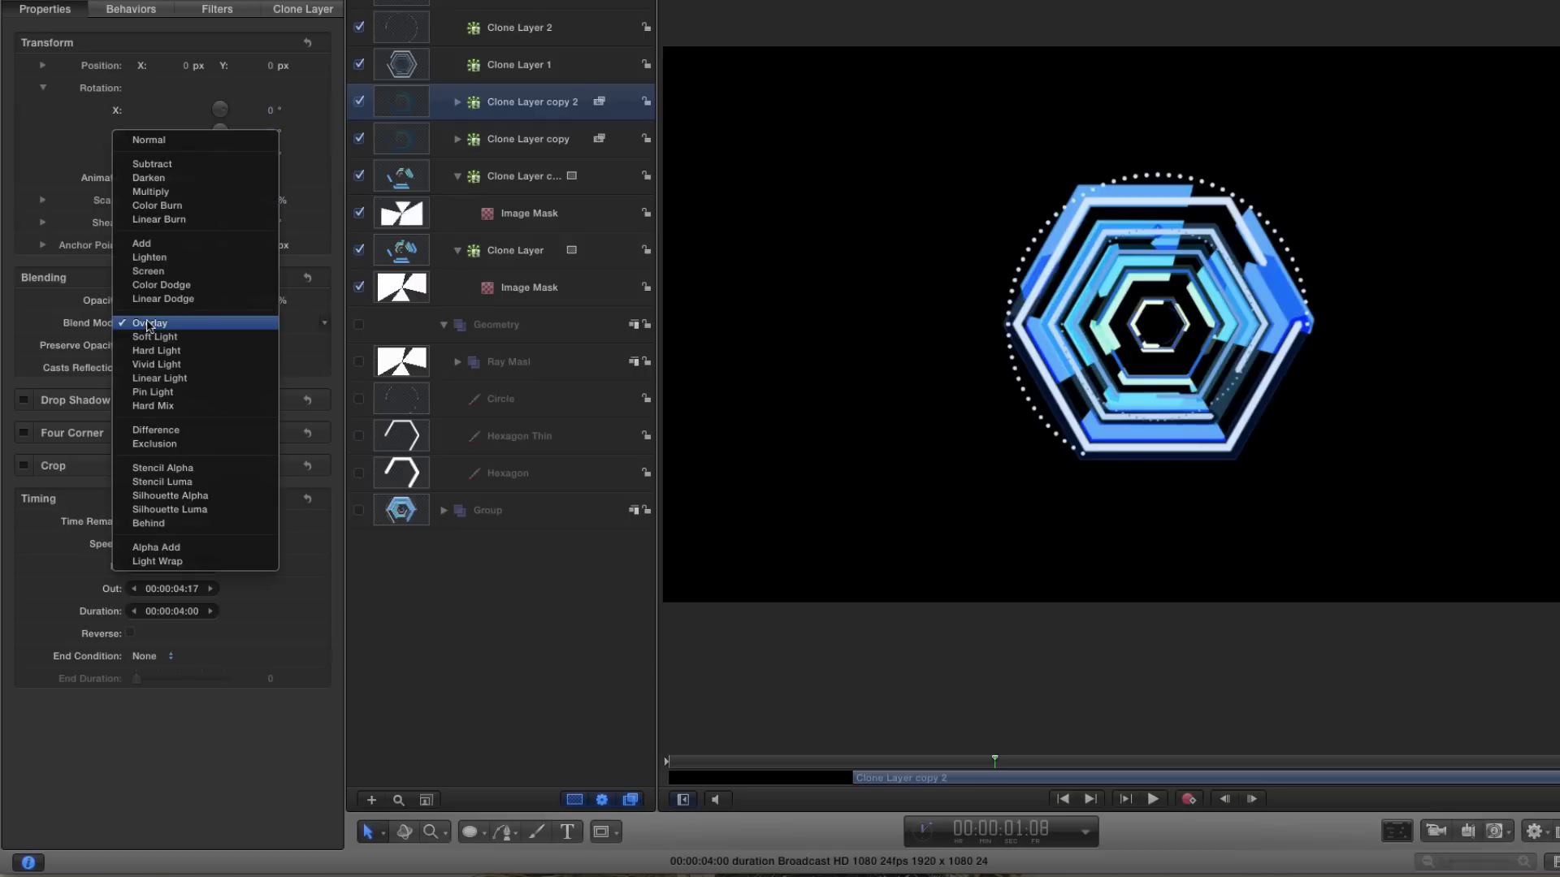
left_click(167, 165)
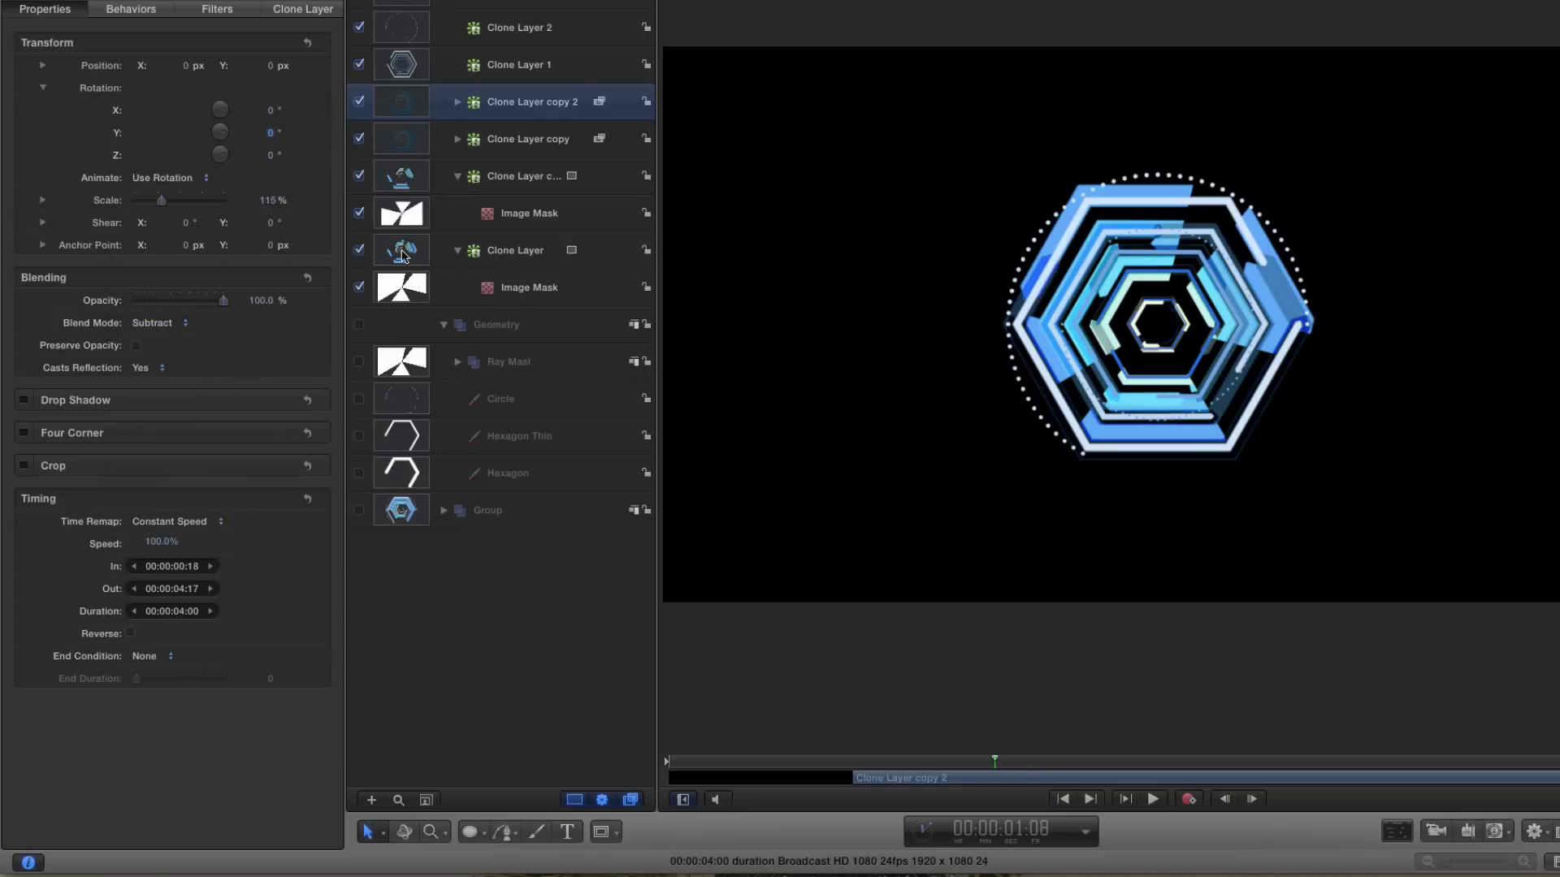
left_click_drag(268, 199, 262, 201)
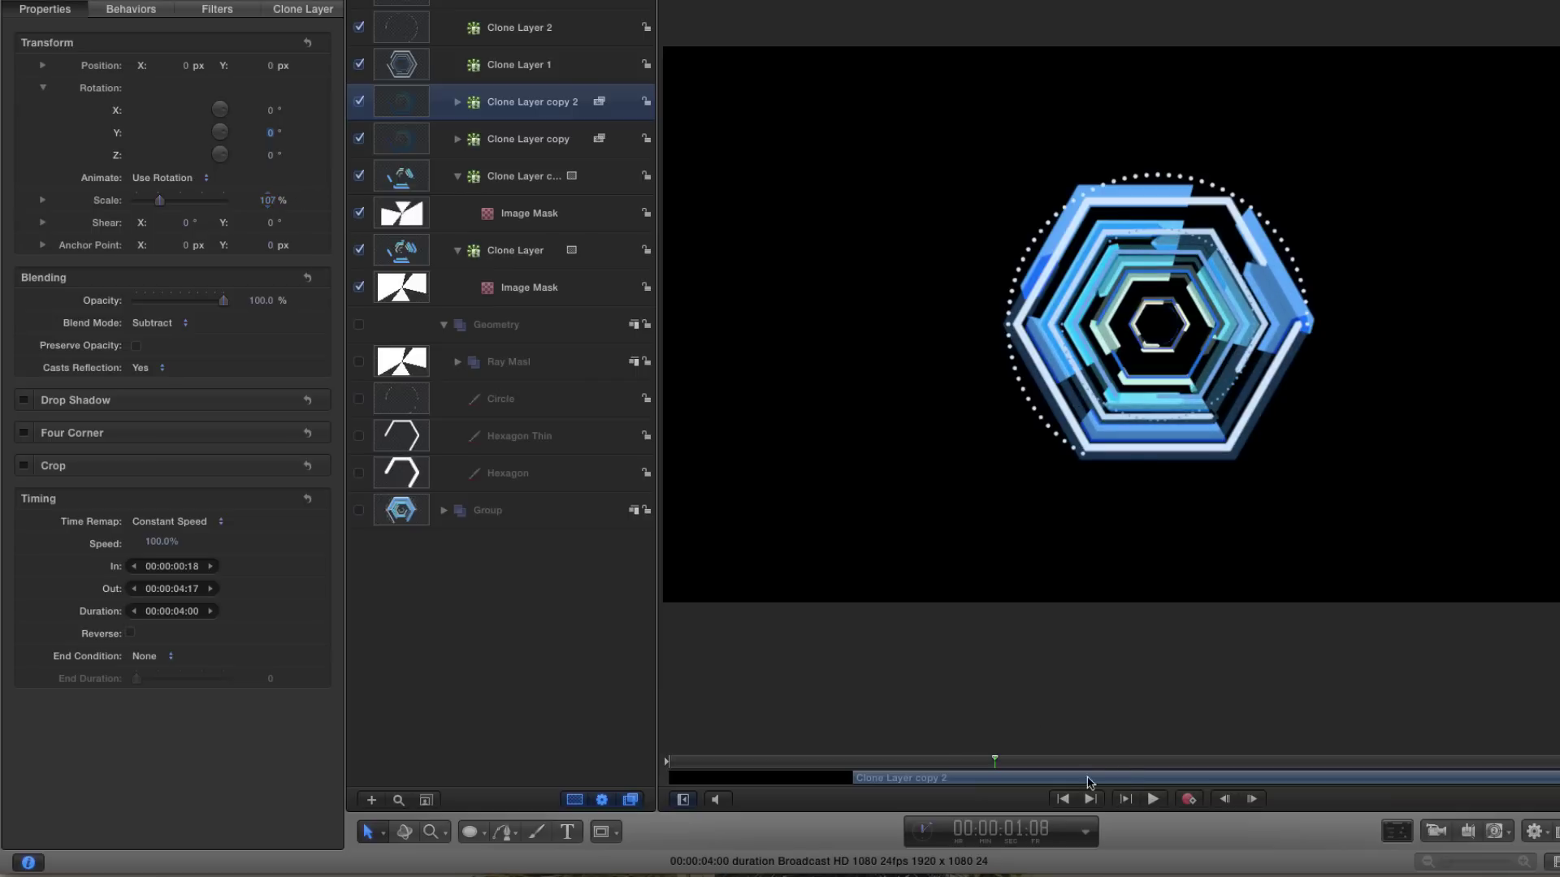
mouse_move(1004, 764)
left_mouse_down()
mouse_move(792, 768)
mouse_move(1225, 768)
mouse_move(1117, 798)
mouse_move(804, 768)
mouse_move(1348, 767)
mouse_move(1407, 783)
mouse_move(958, 784)
mouse_move(1014, 780)
left_mouse_up()
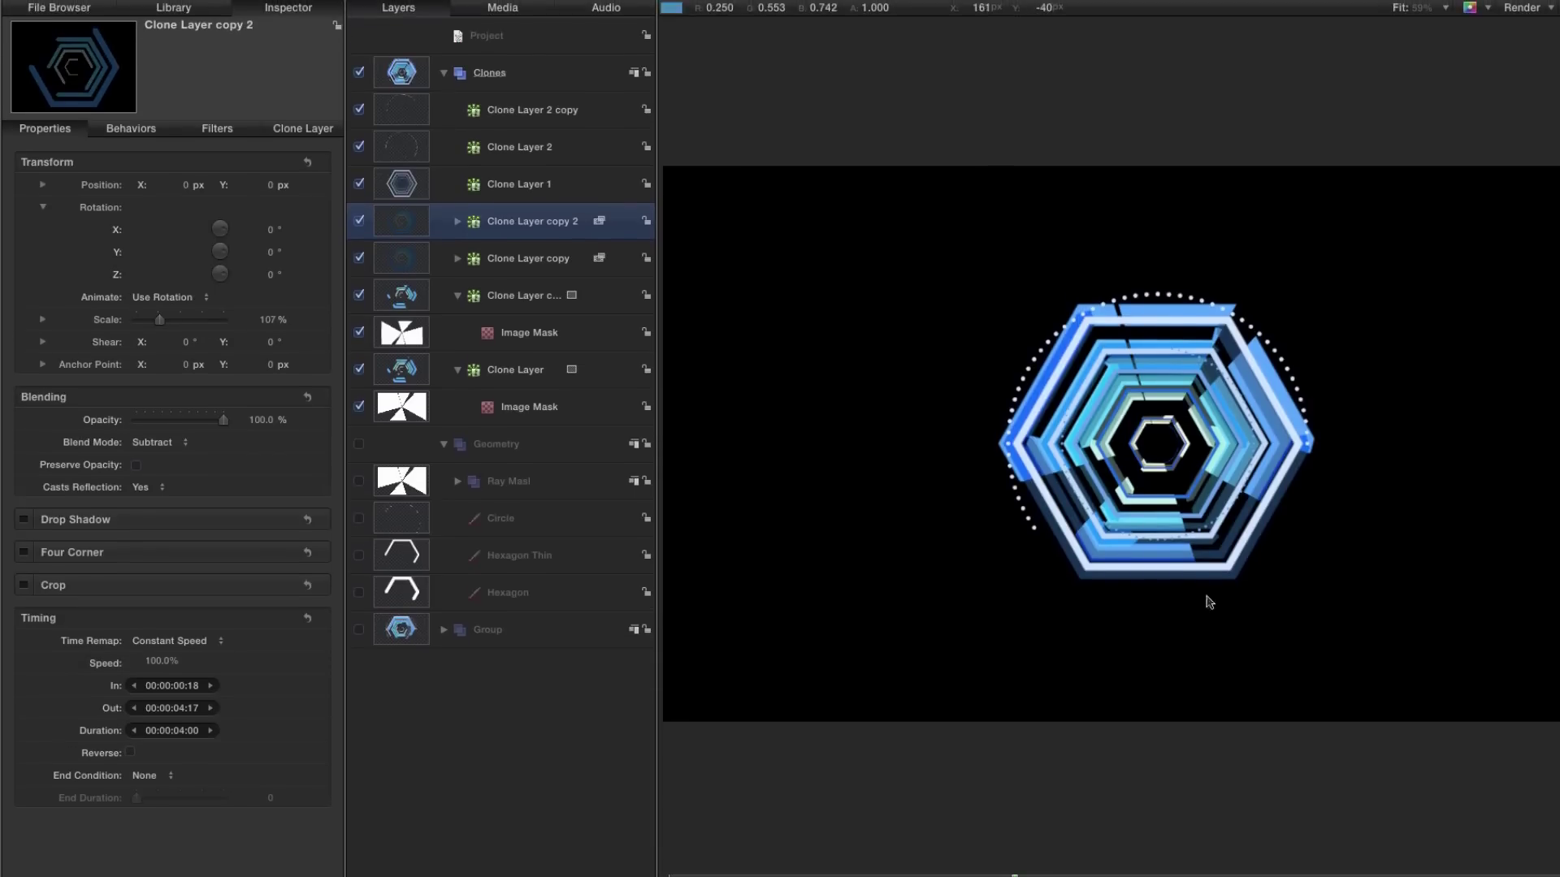
- Add a Hue/Saturation color correction filter to the whole Clones group
left_click(445, 73)
left_click(402, 75)
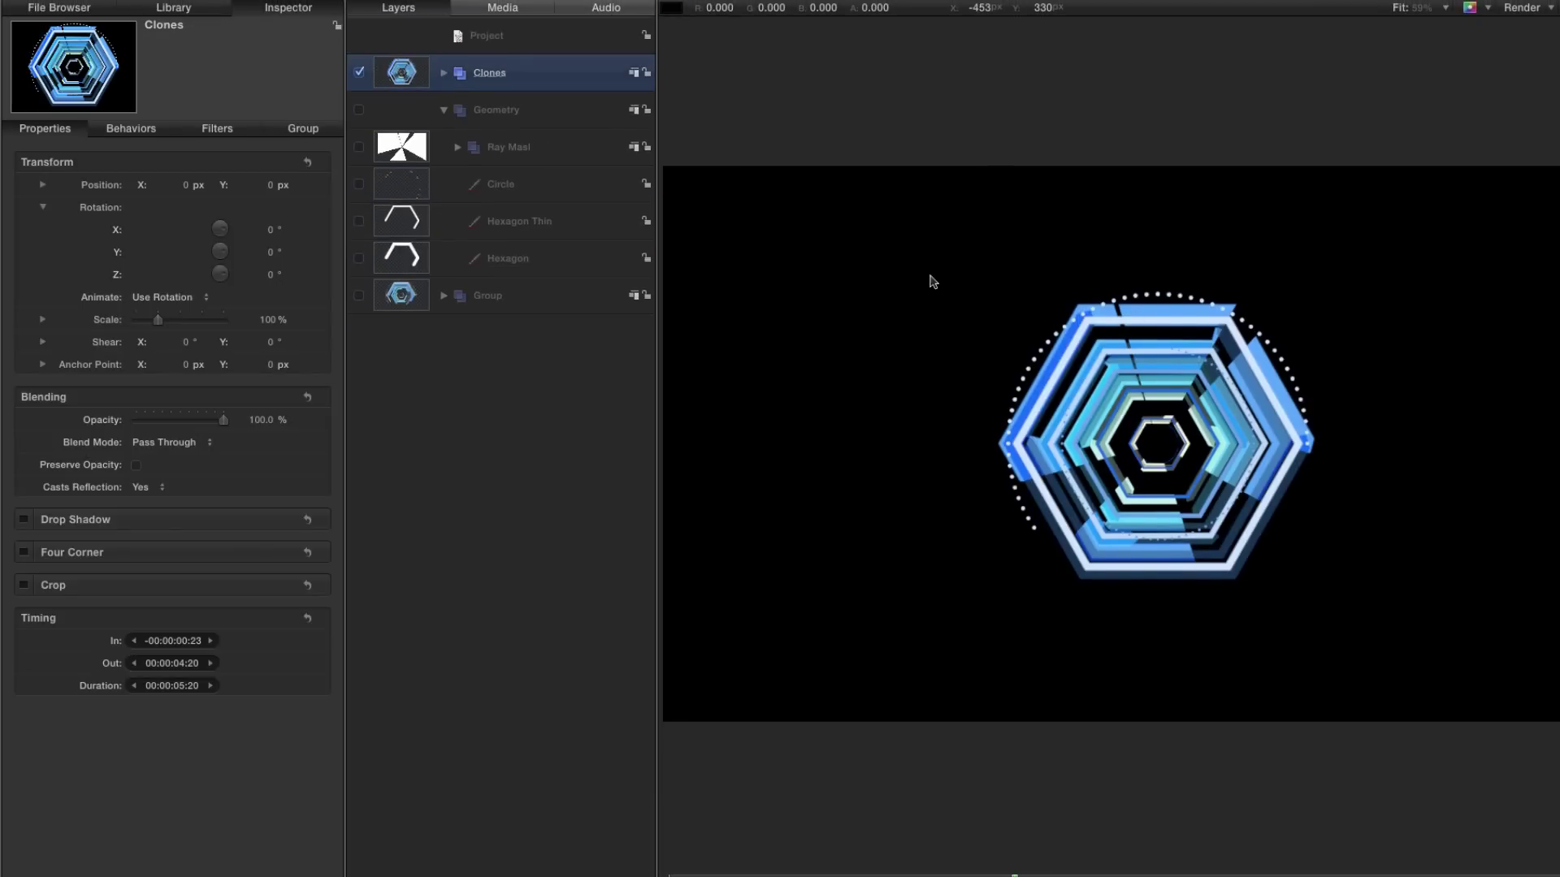
left_click(174, 8)
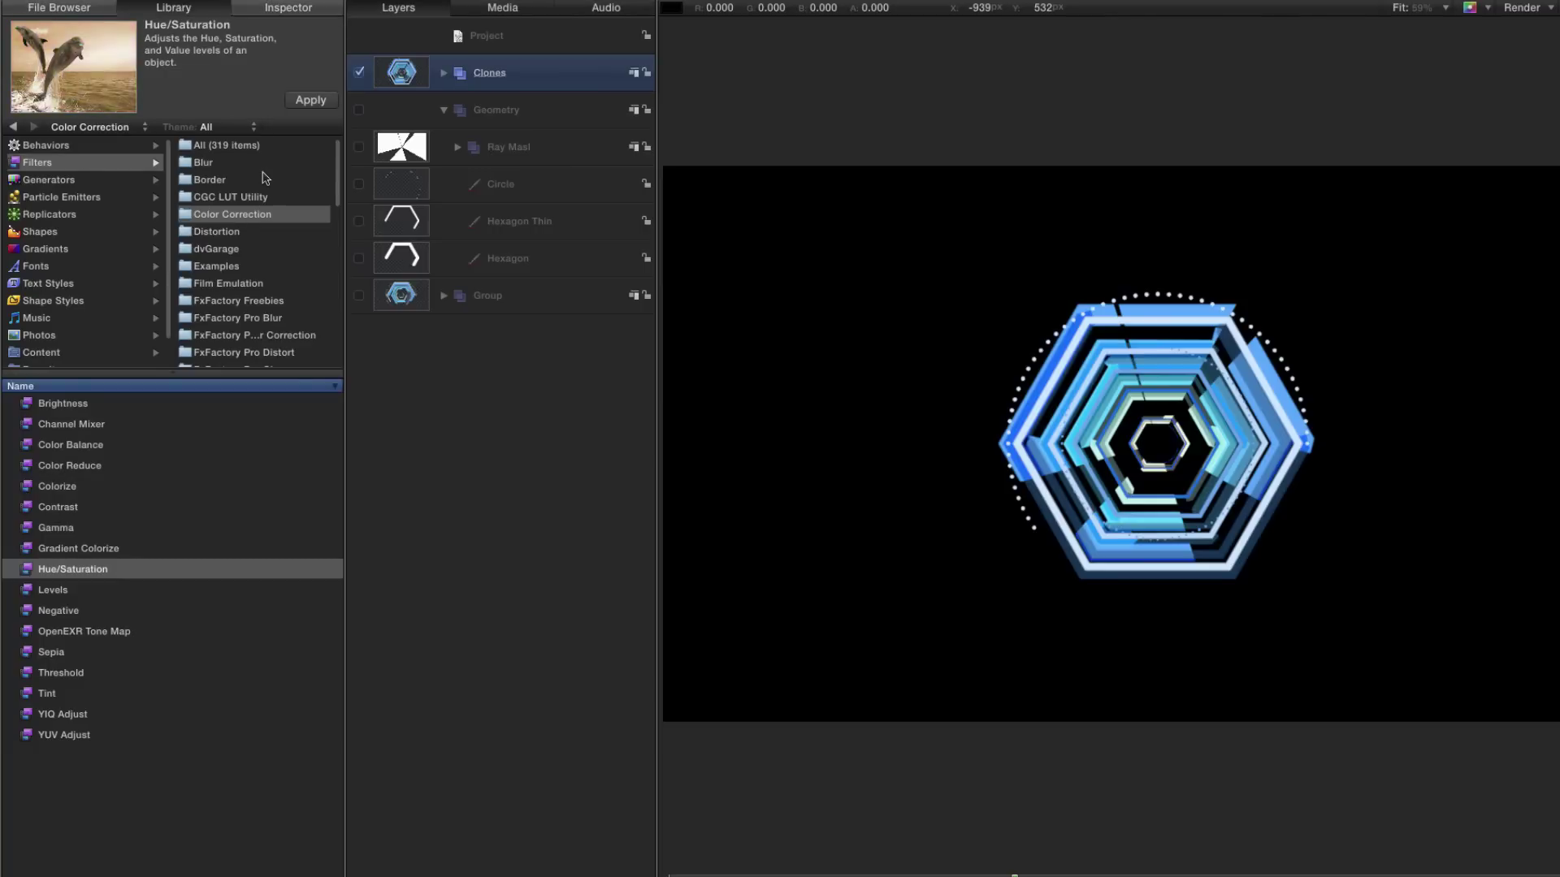
mouse_move(36, 570)
left_mouse_down()
mouse_move(269, 611)
mouse_move(305, 30)
mouse_move(413, 83)
left_mouse_up()
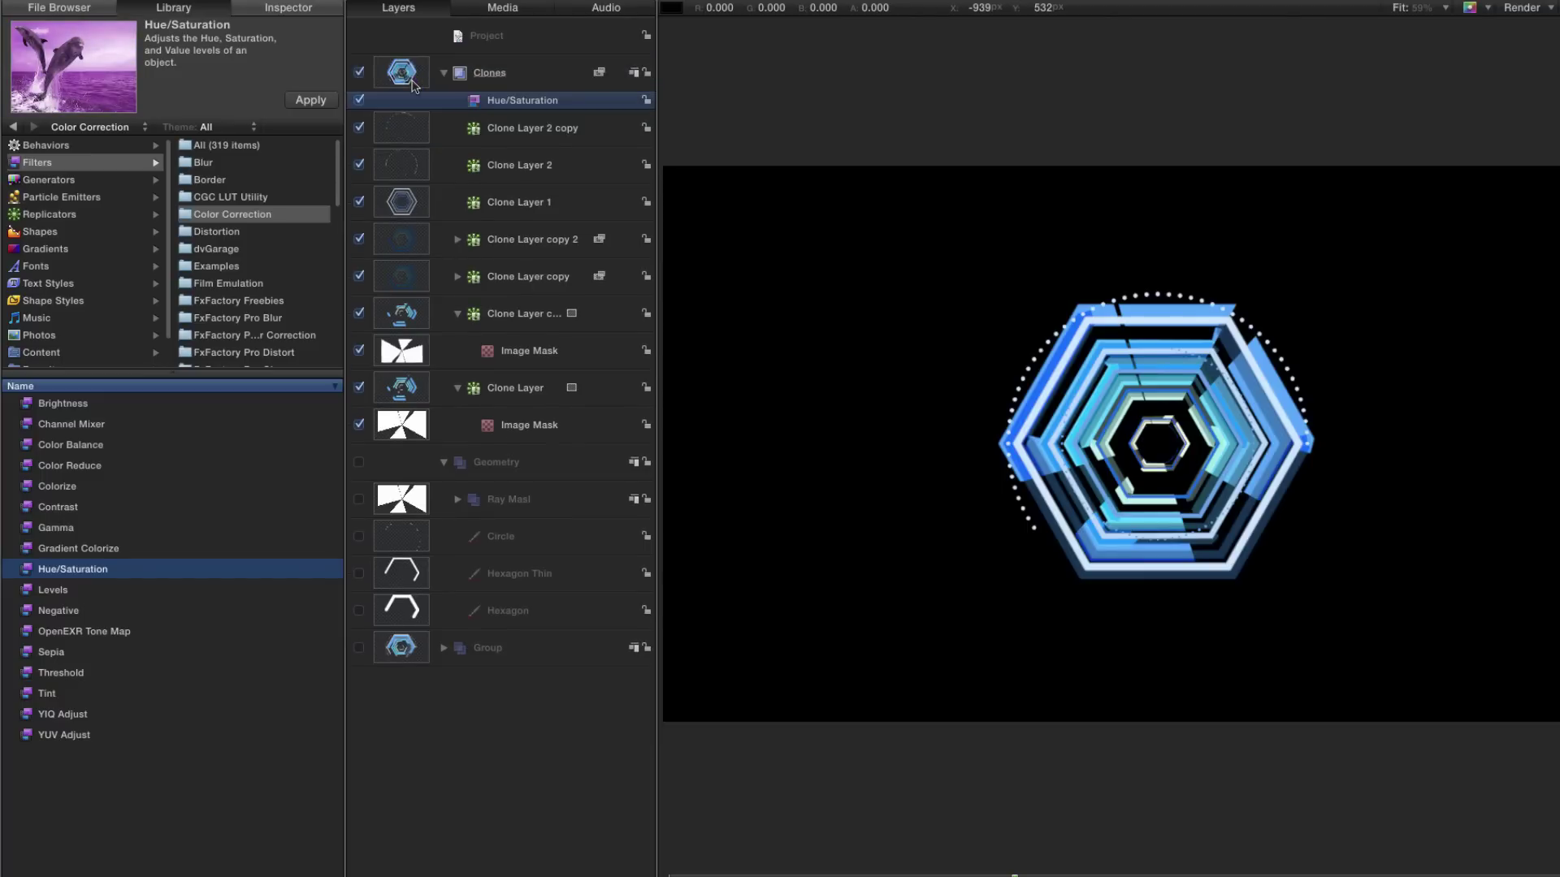
- Set the Clones group's Hue/Saturation filter to a saturation of -0.75 and play back the animation
left_click(285, 10)
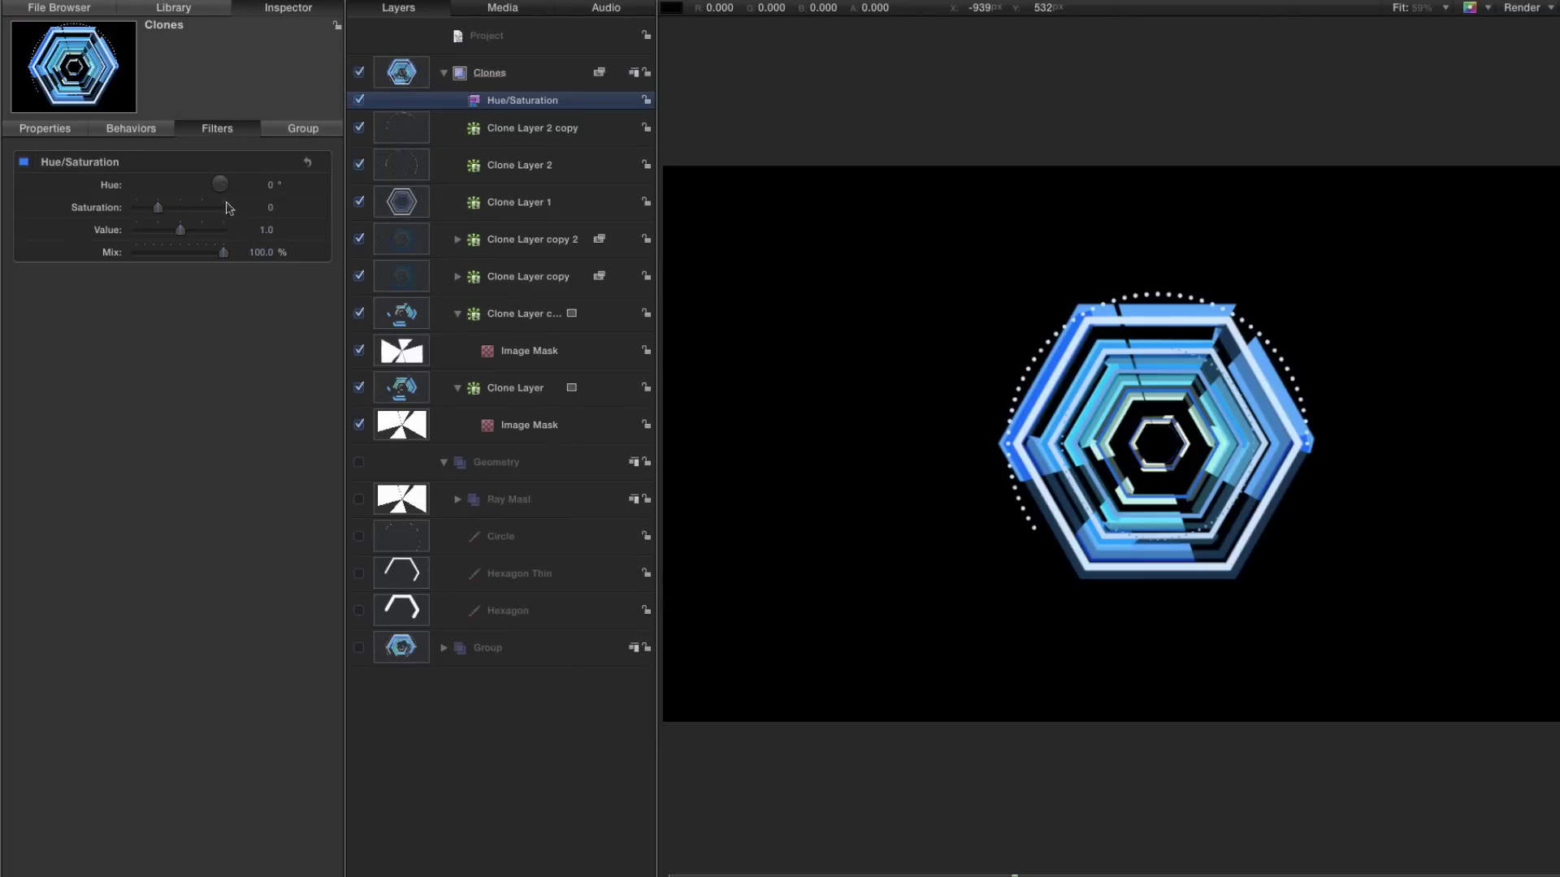
left_click(270, 207)
type("-.75")
key("Return")
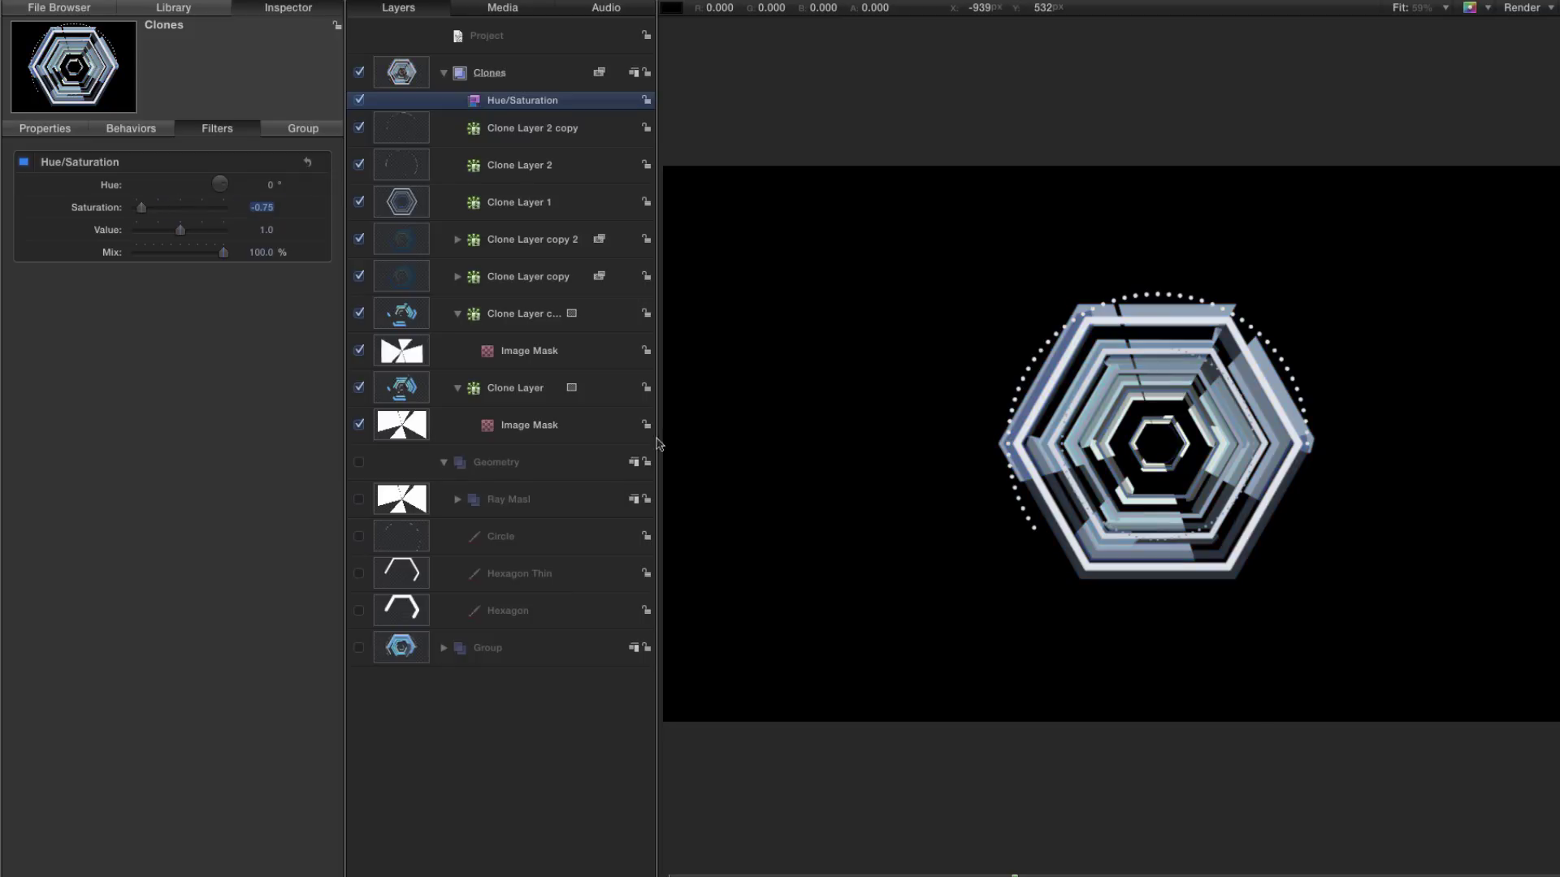
key("space")
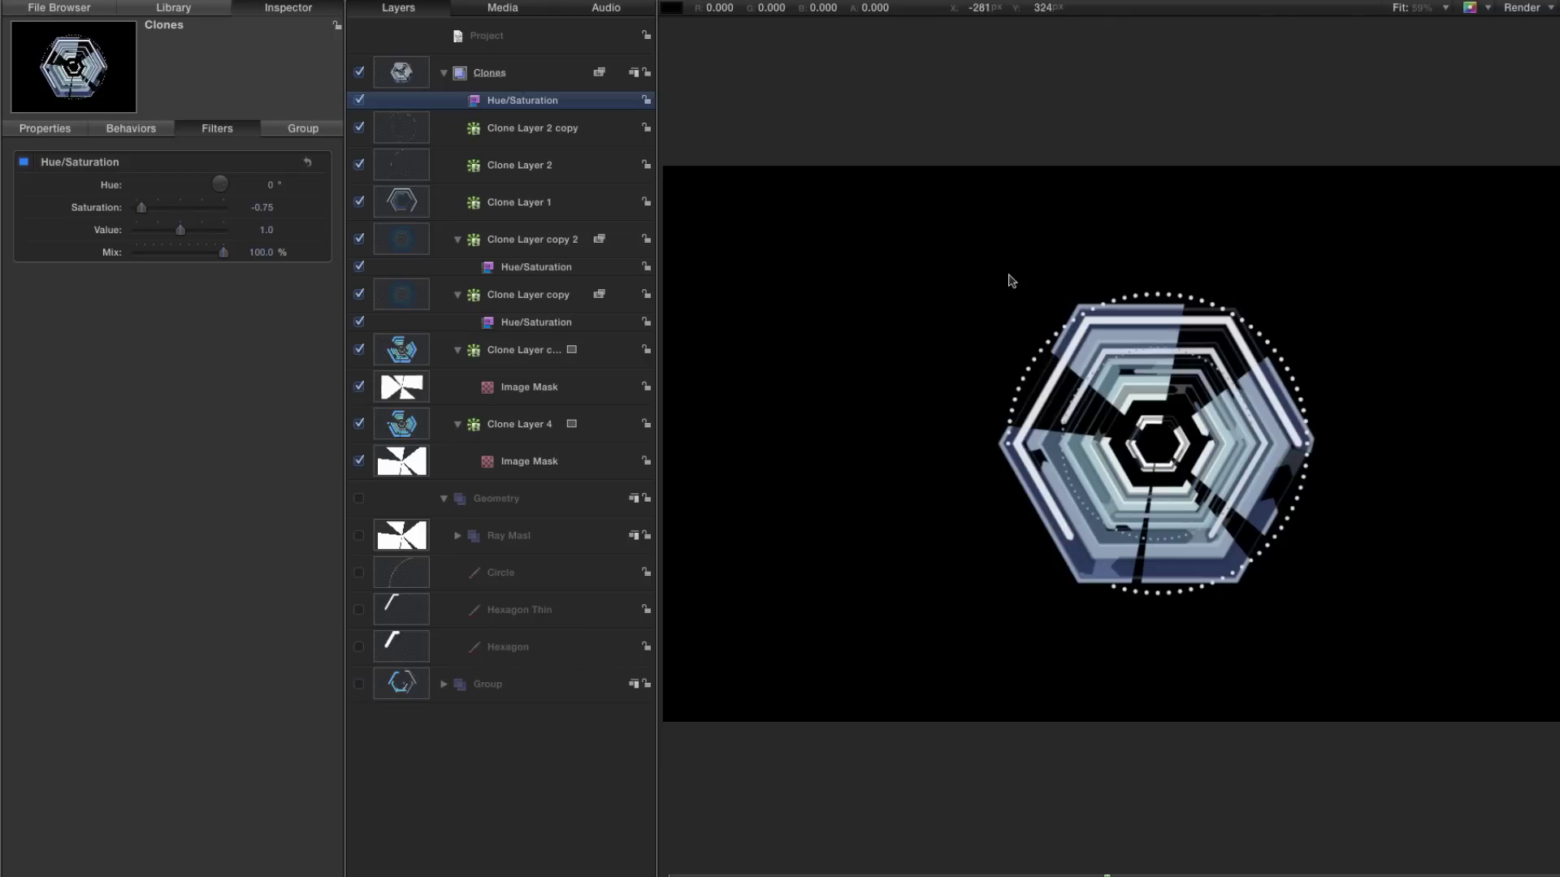
- Add a Color Solid generator in a new group beneath all existing groups
left_click(173, 7)
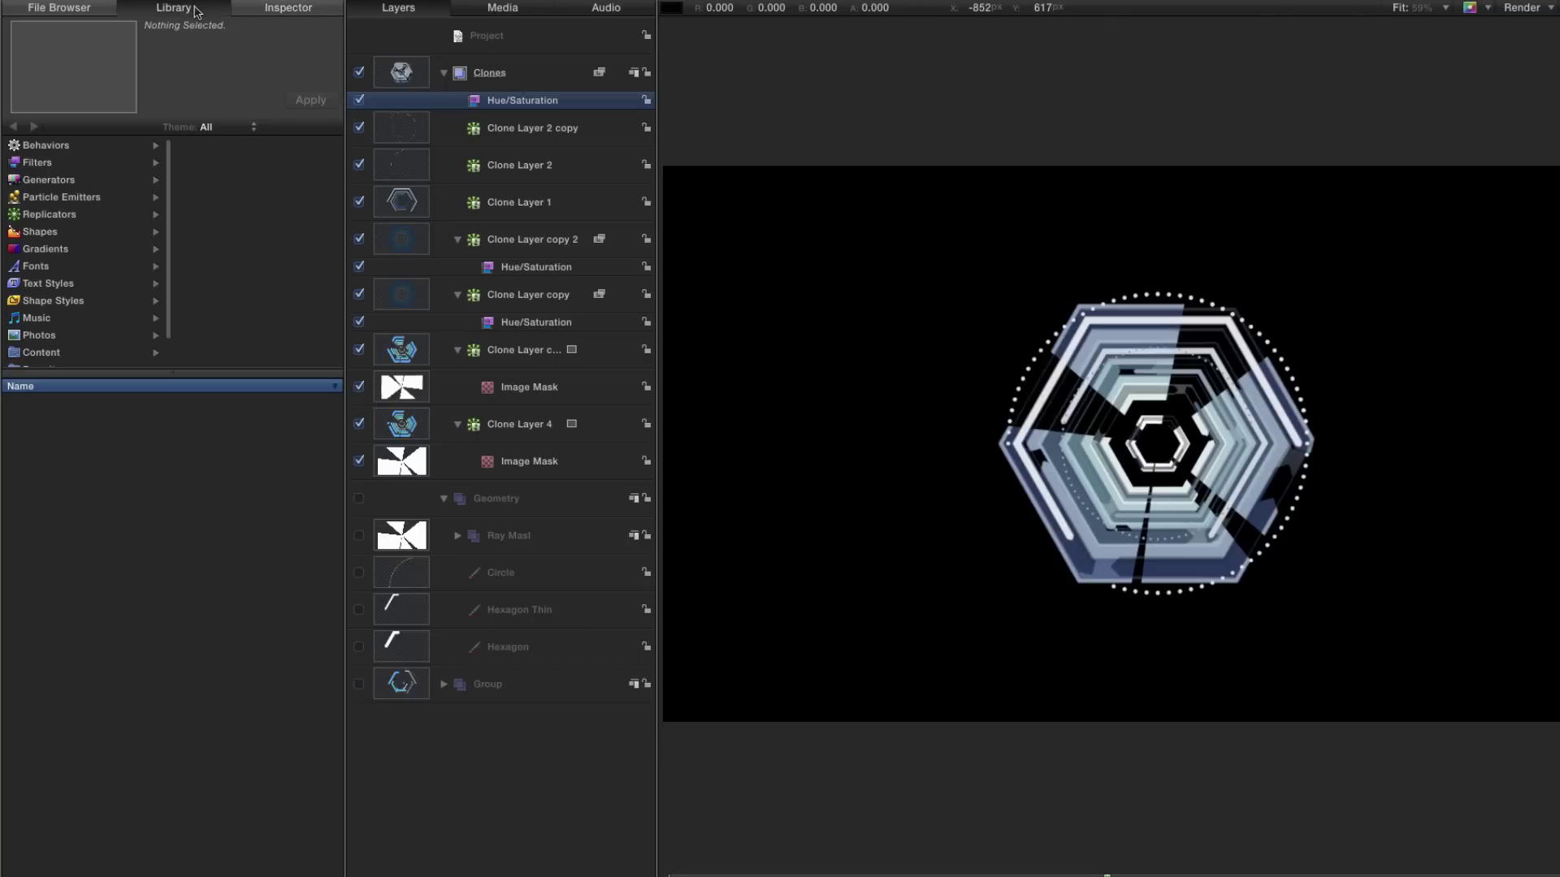
left_click(34, 181)
left_click(210, 216)
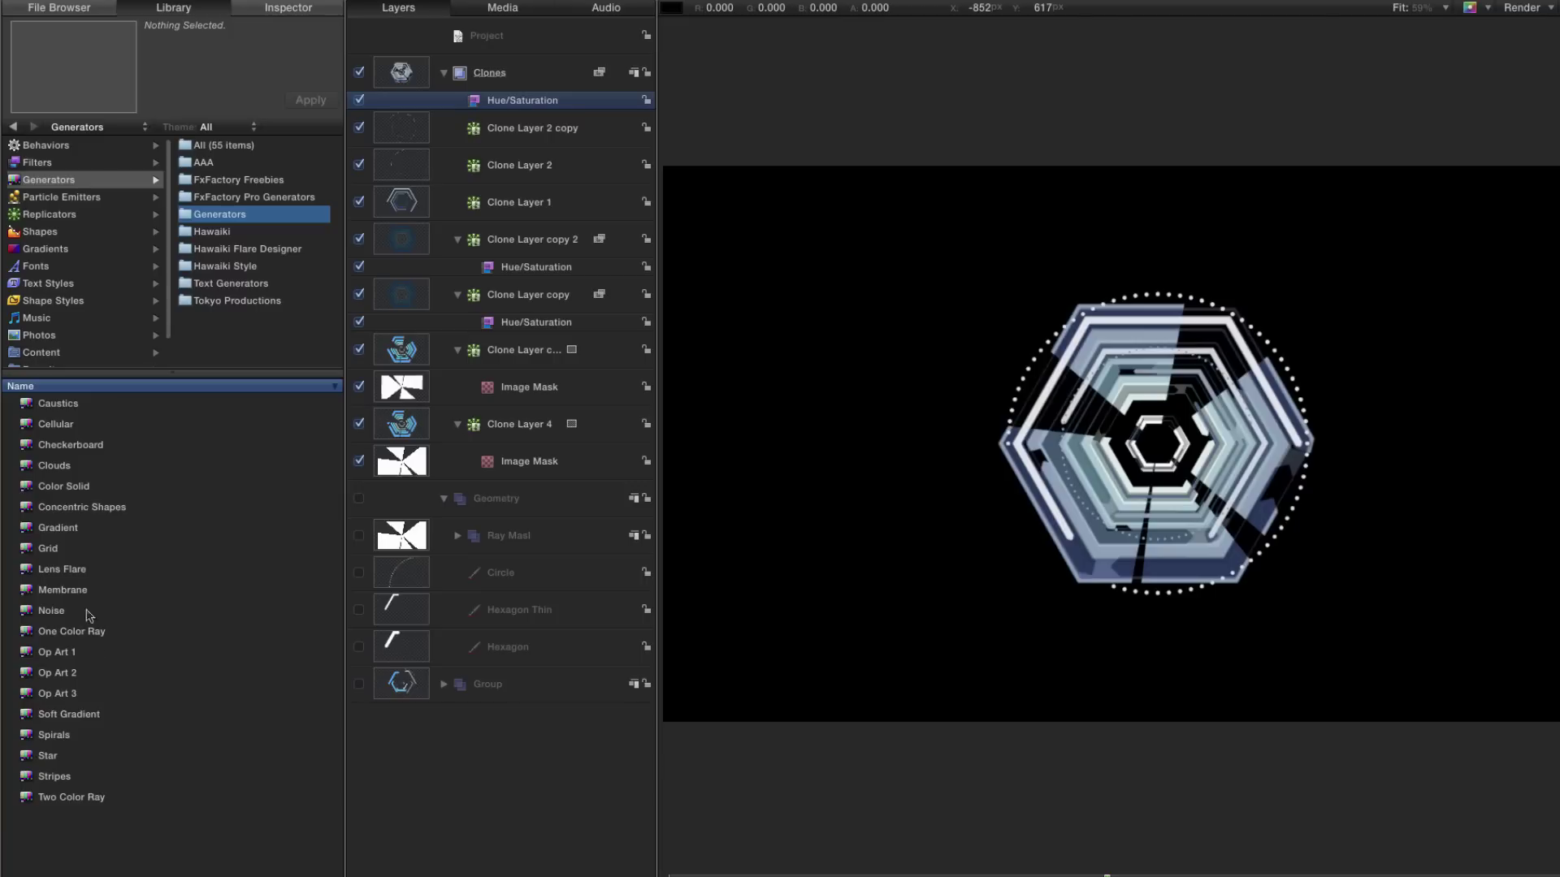
left_click_drag(30, 489, 381, 697)
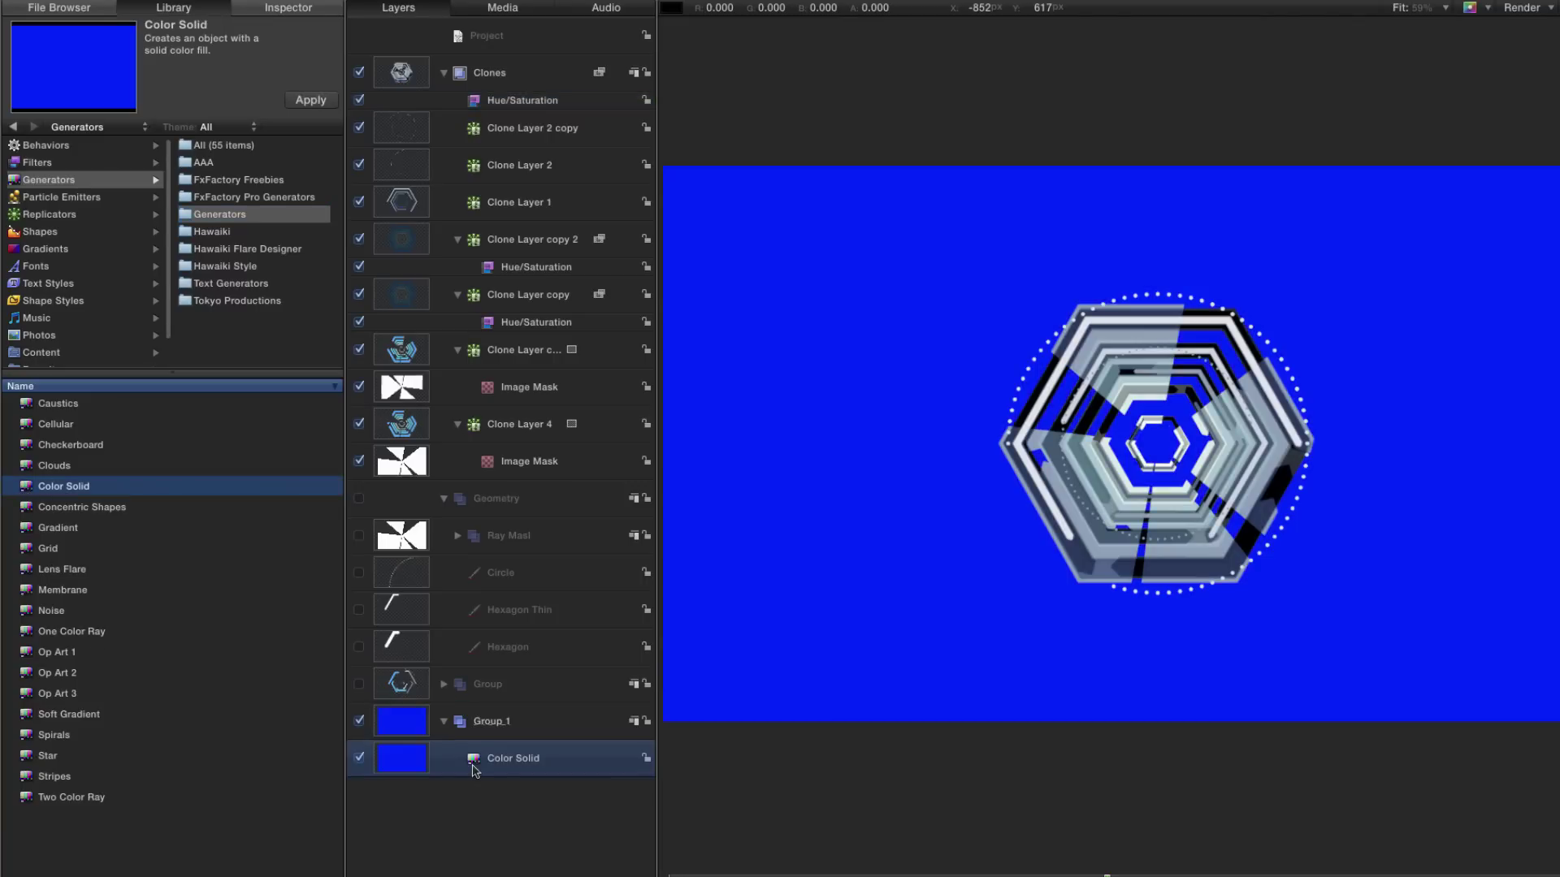
- Change the Color Solid's color to a very dark, desaturated navy
left_click(294, 10)
left_click(146, 251)
left_click(548, 502)
left_click_drag(548, 508, 542, 749)
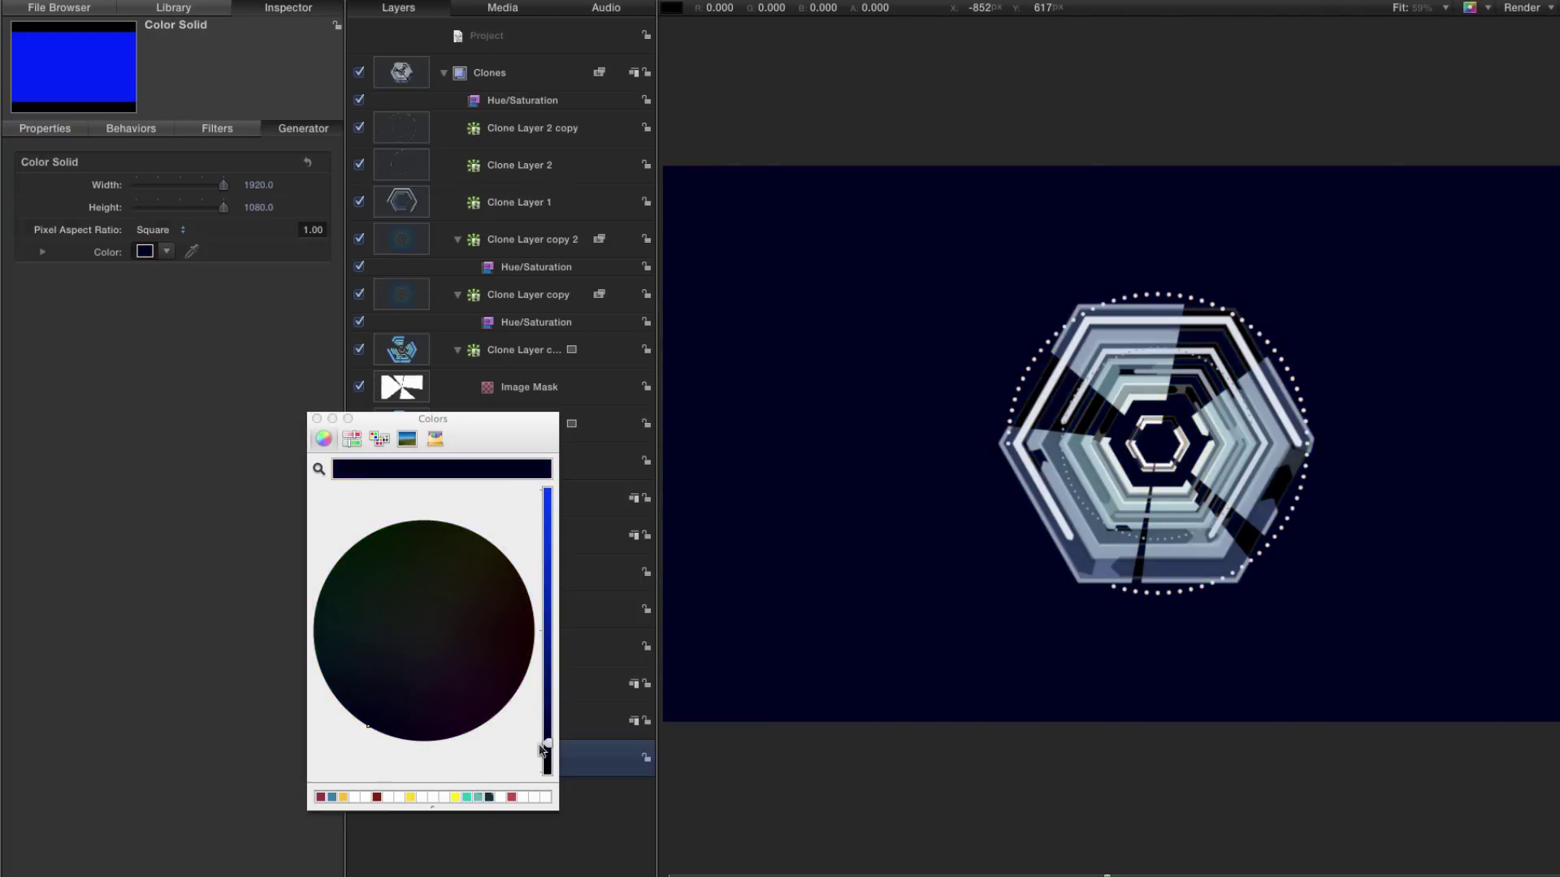
left_click_drag(367, 726, 408, 666)
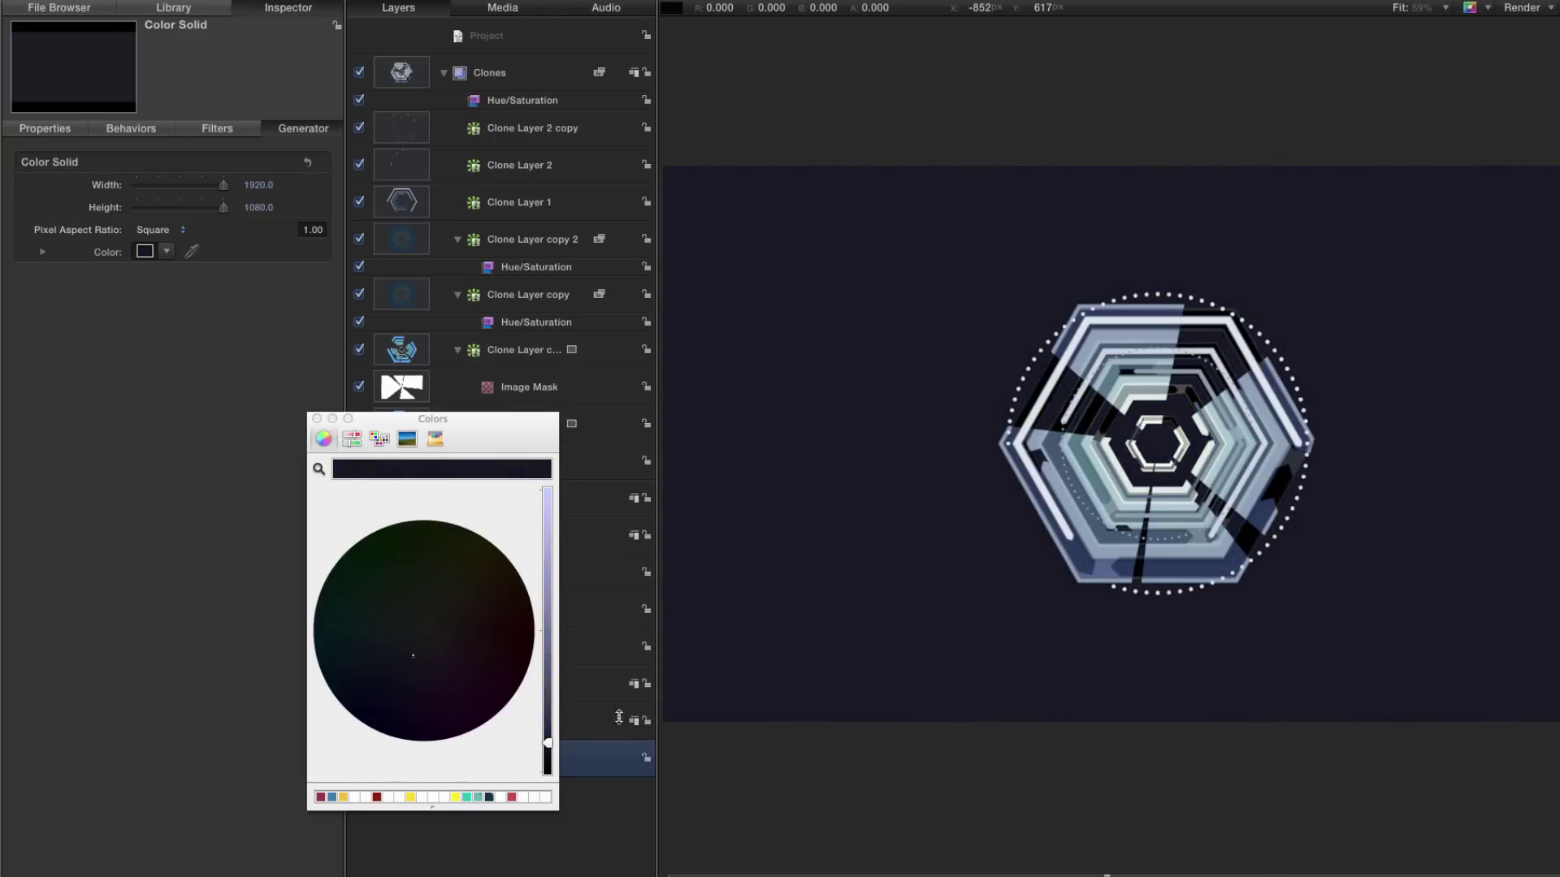
left_click(317, 419)
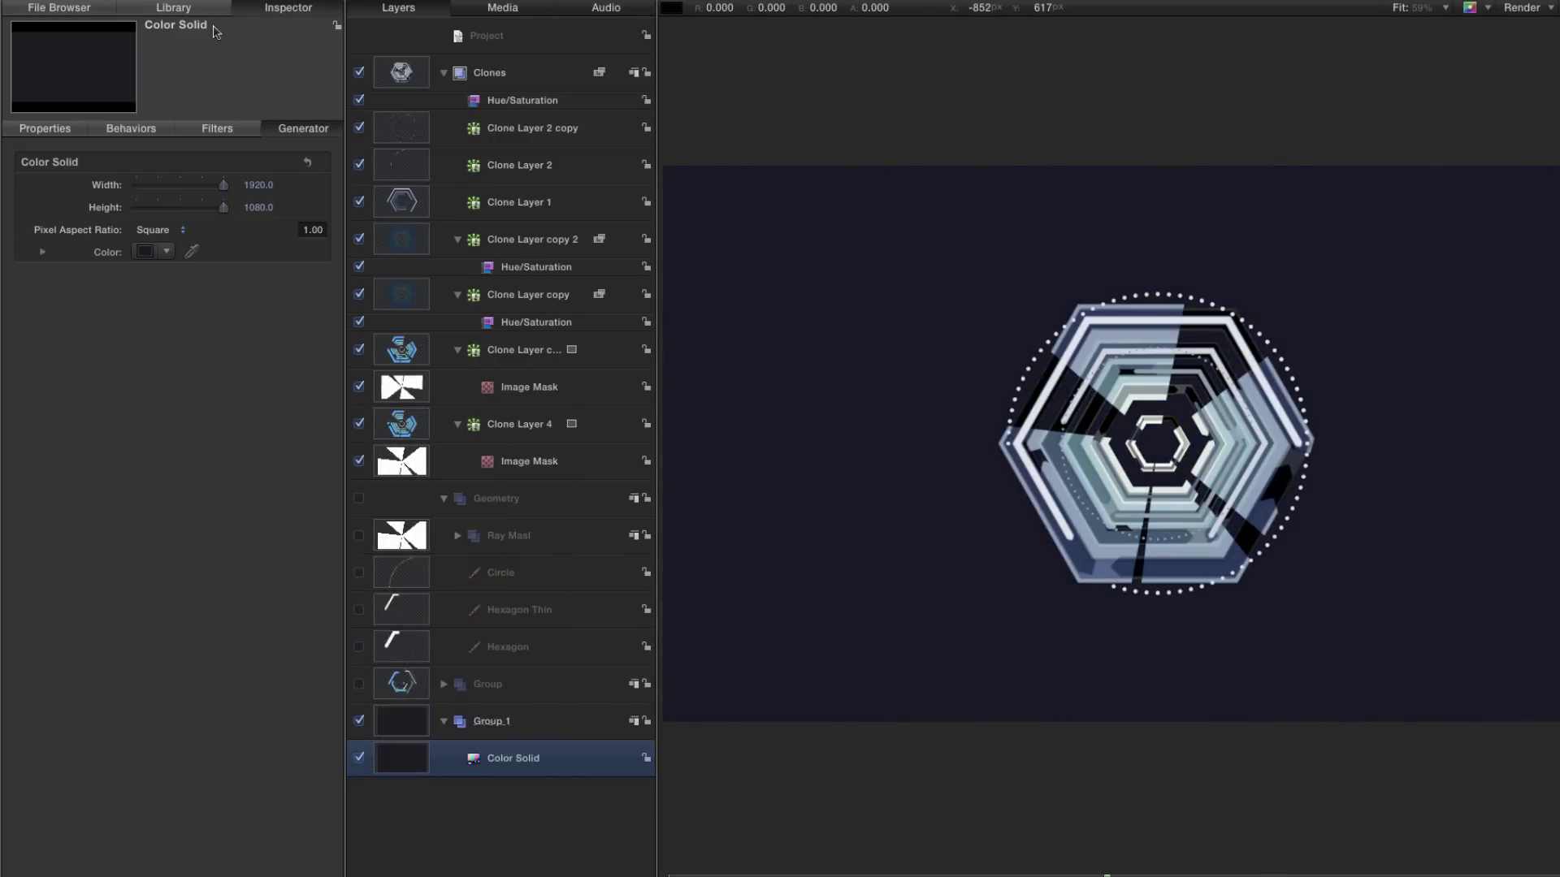
- Search the library content for "concre" and place Concrete 02.png above the Color Solid in its group
left_click(192, 10)
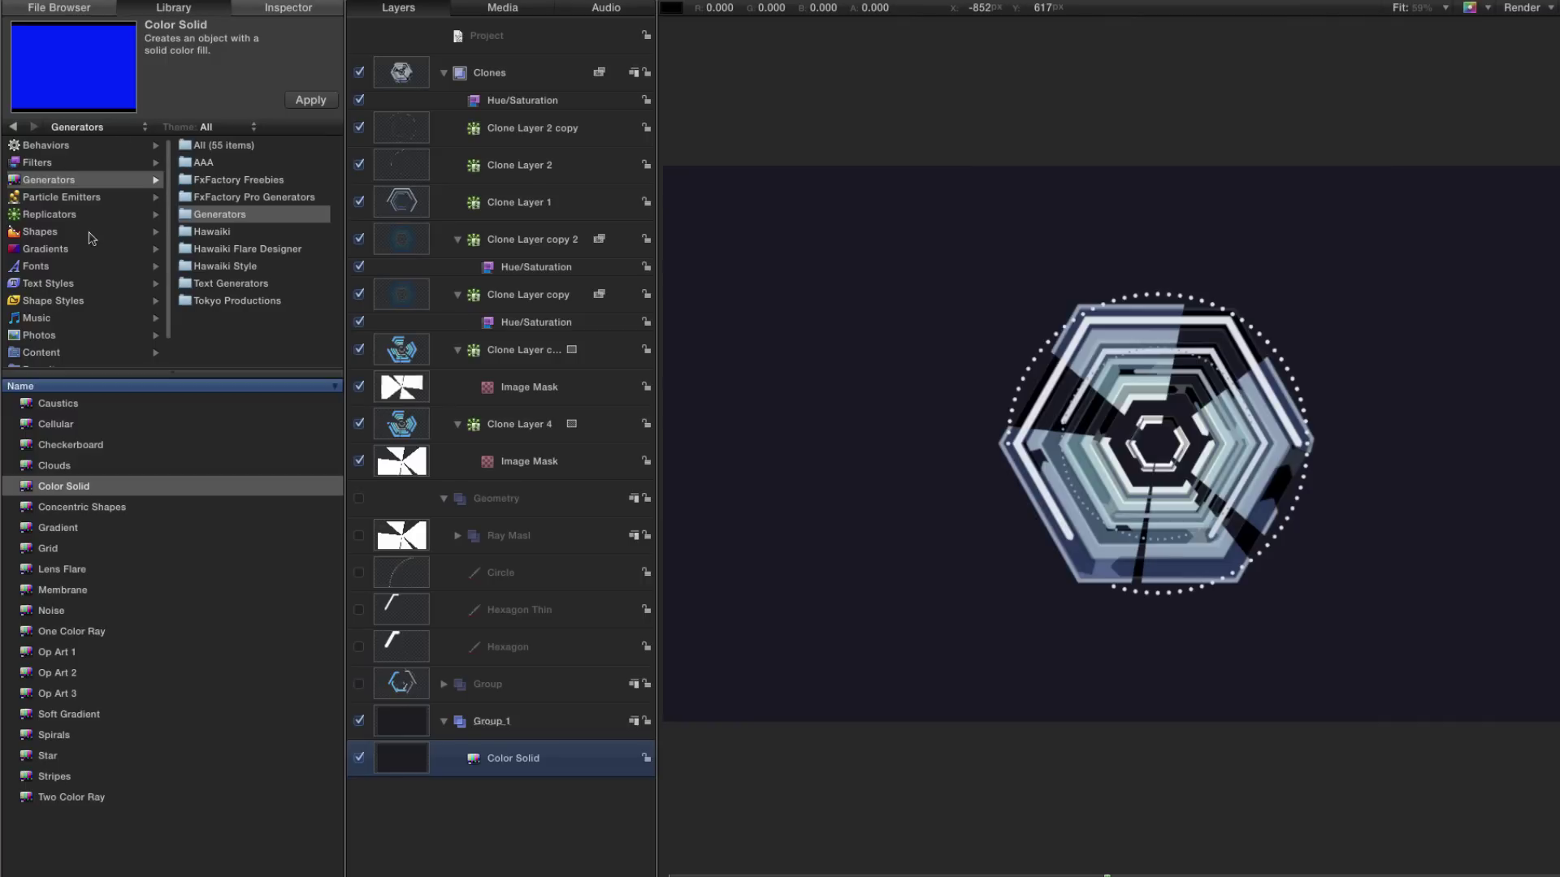
left_click(45, 353)
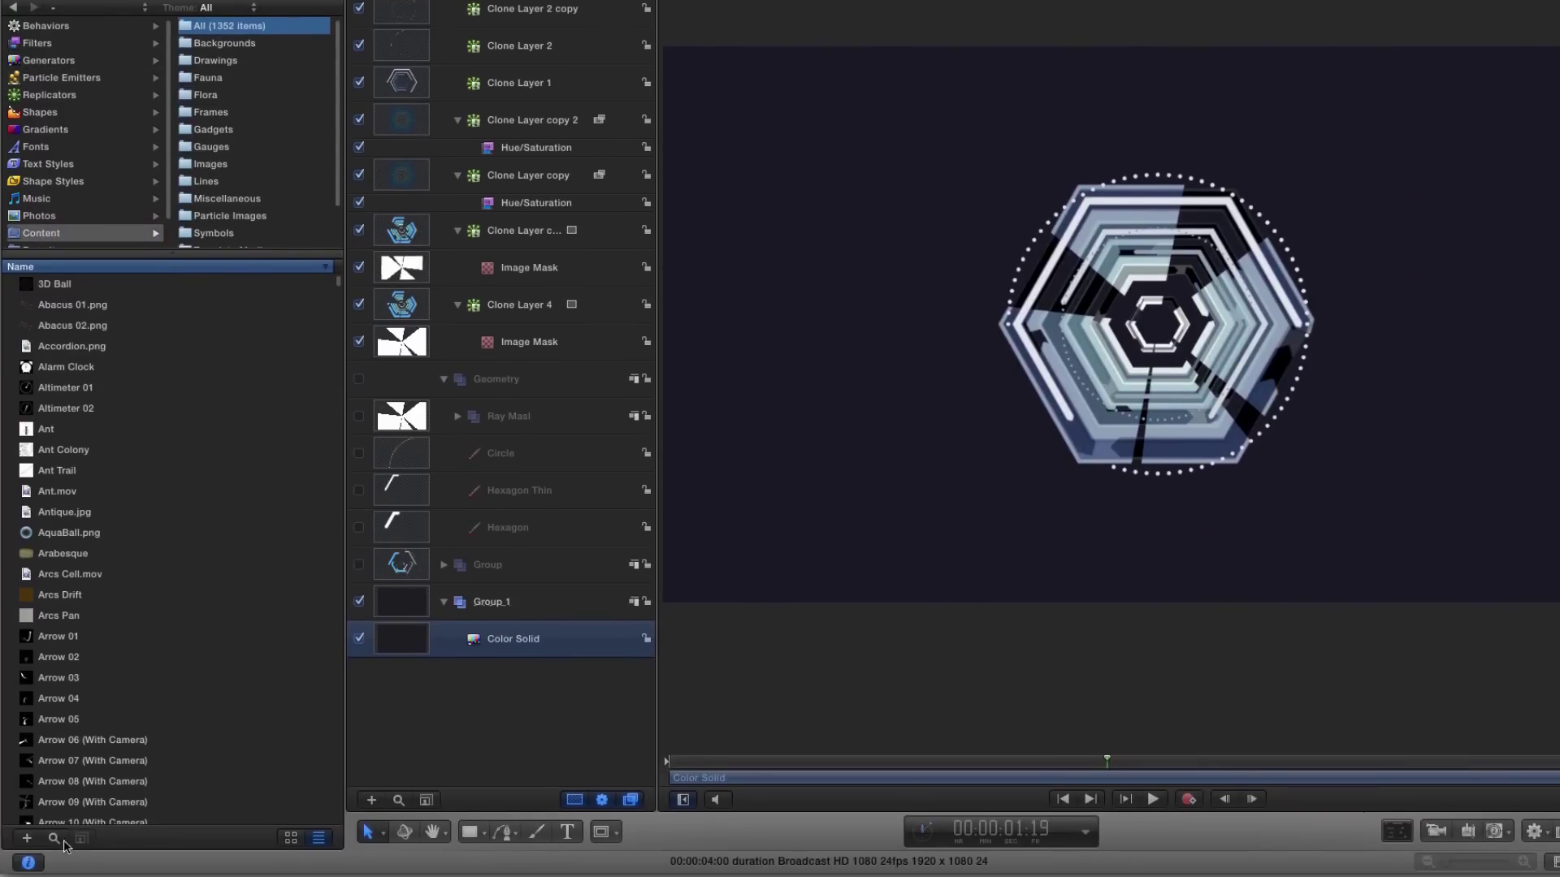
left_click(54, 842)
left_click(147, 815)
type("concre")
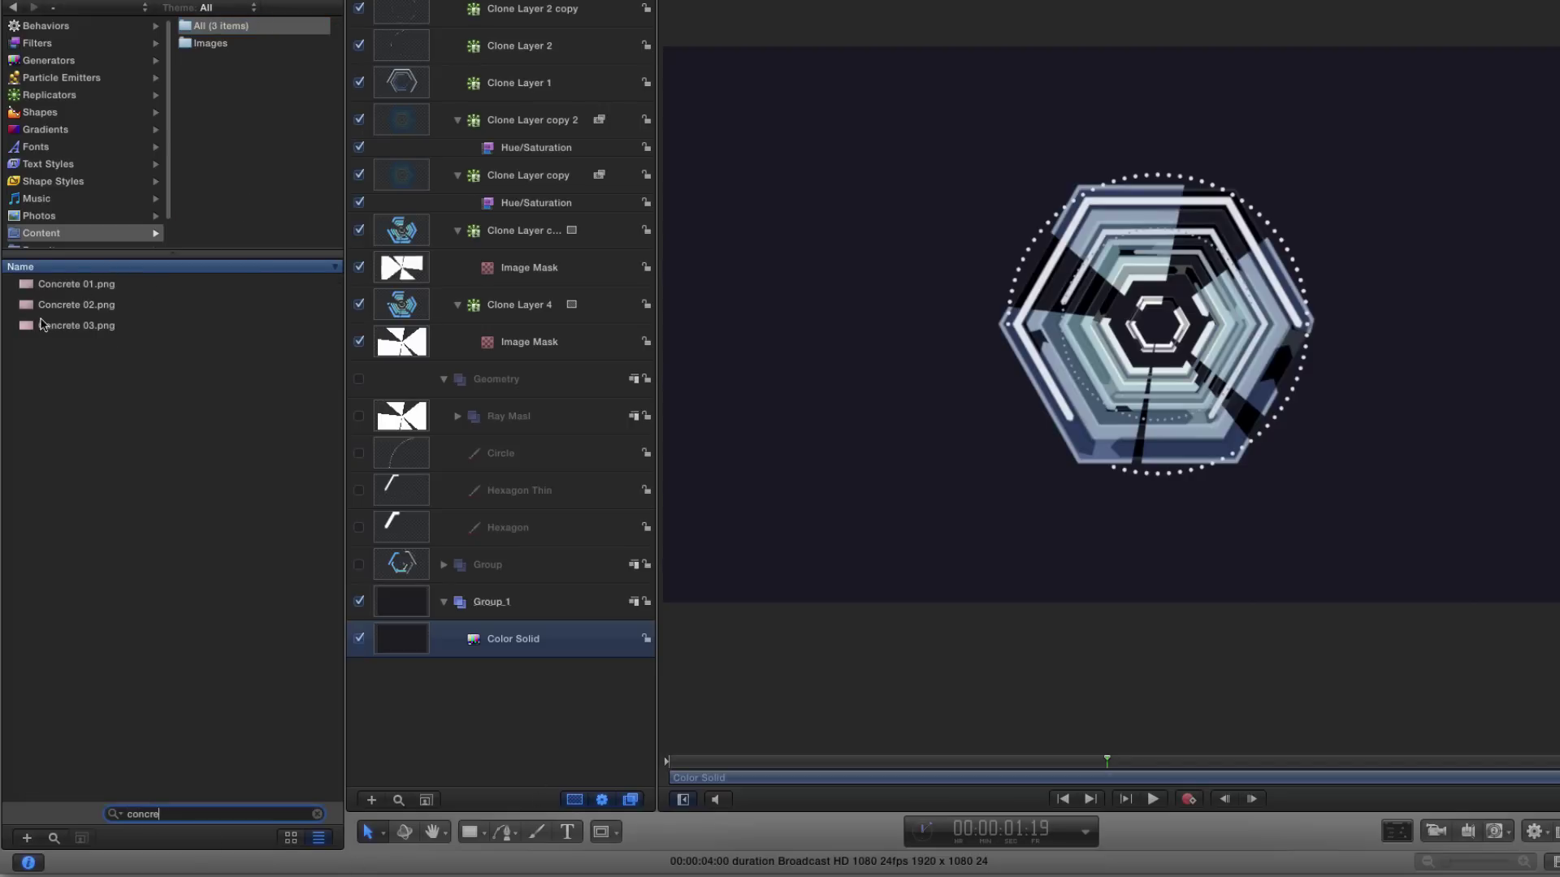
left_click(26, 308)
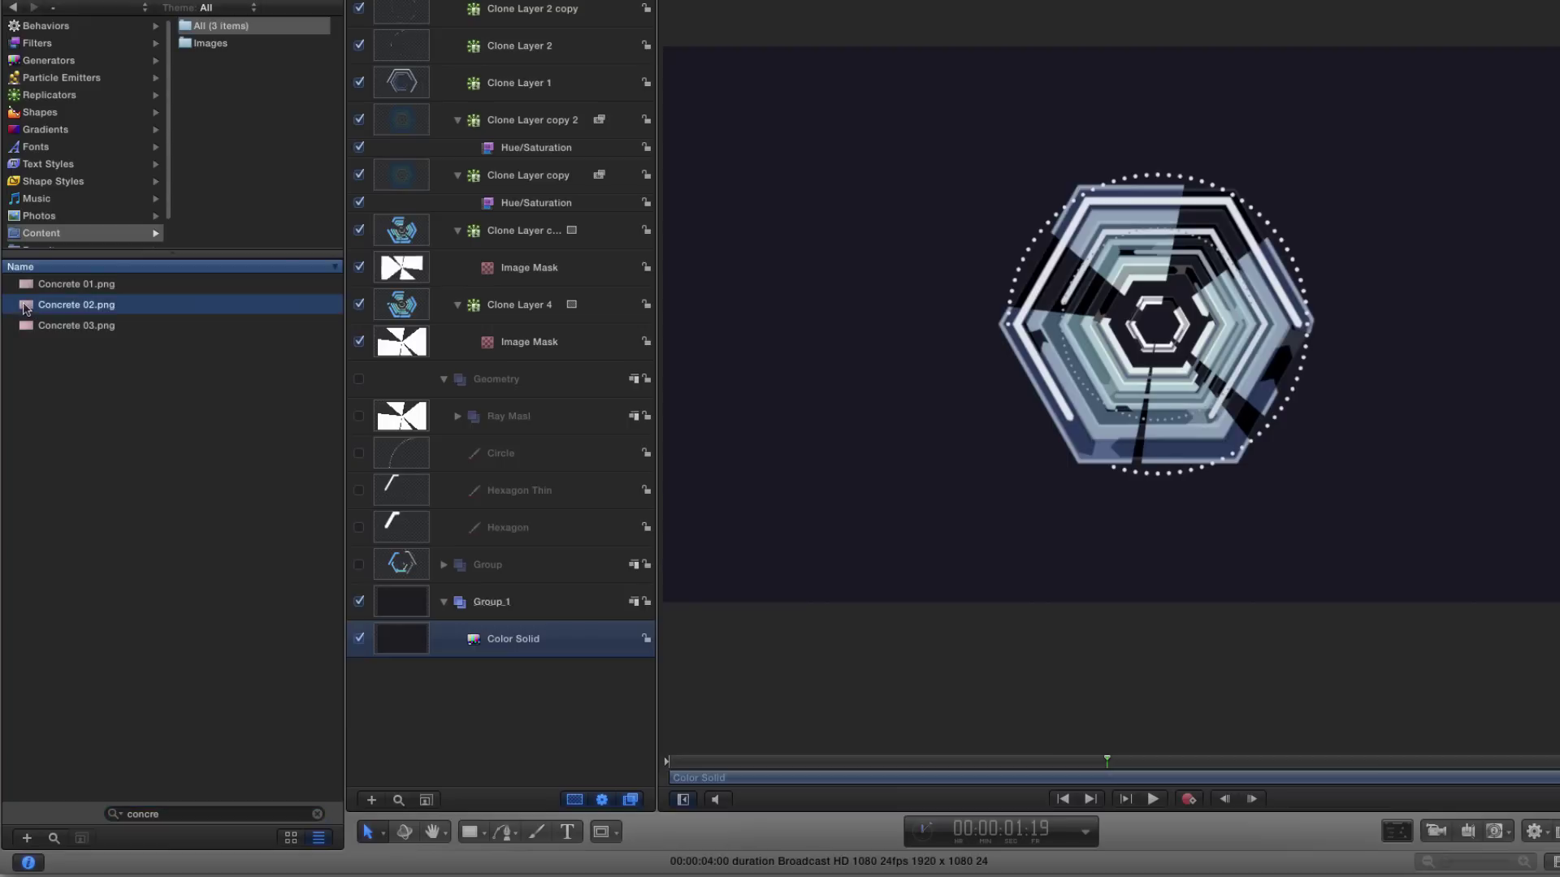
left_click_drag(26, 308, 386, 633)
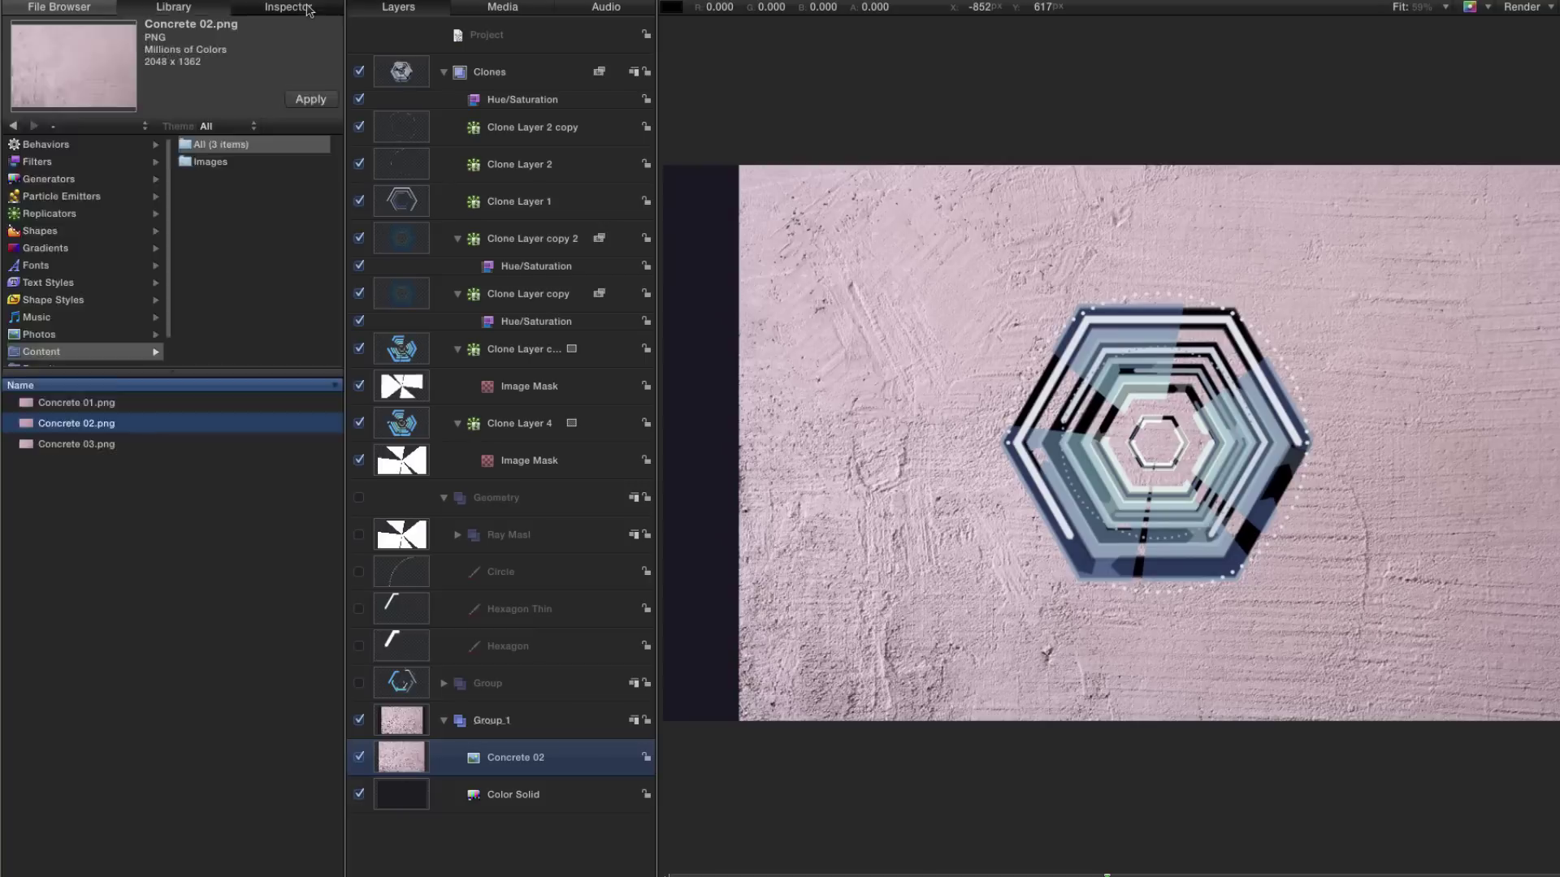
- Set the Concrete 02 image's scale to 100%
left_click(299, 8)
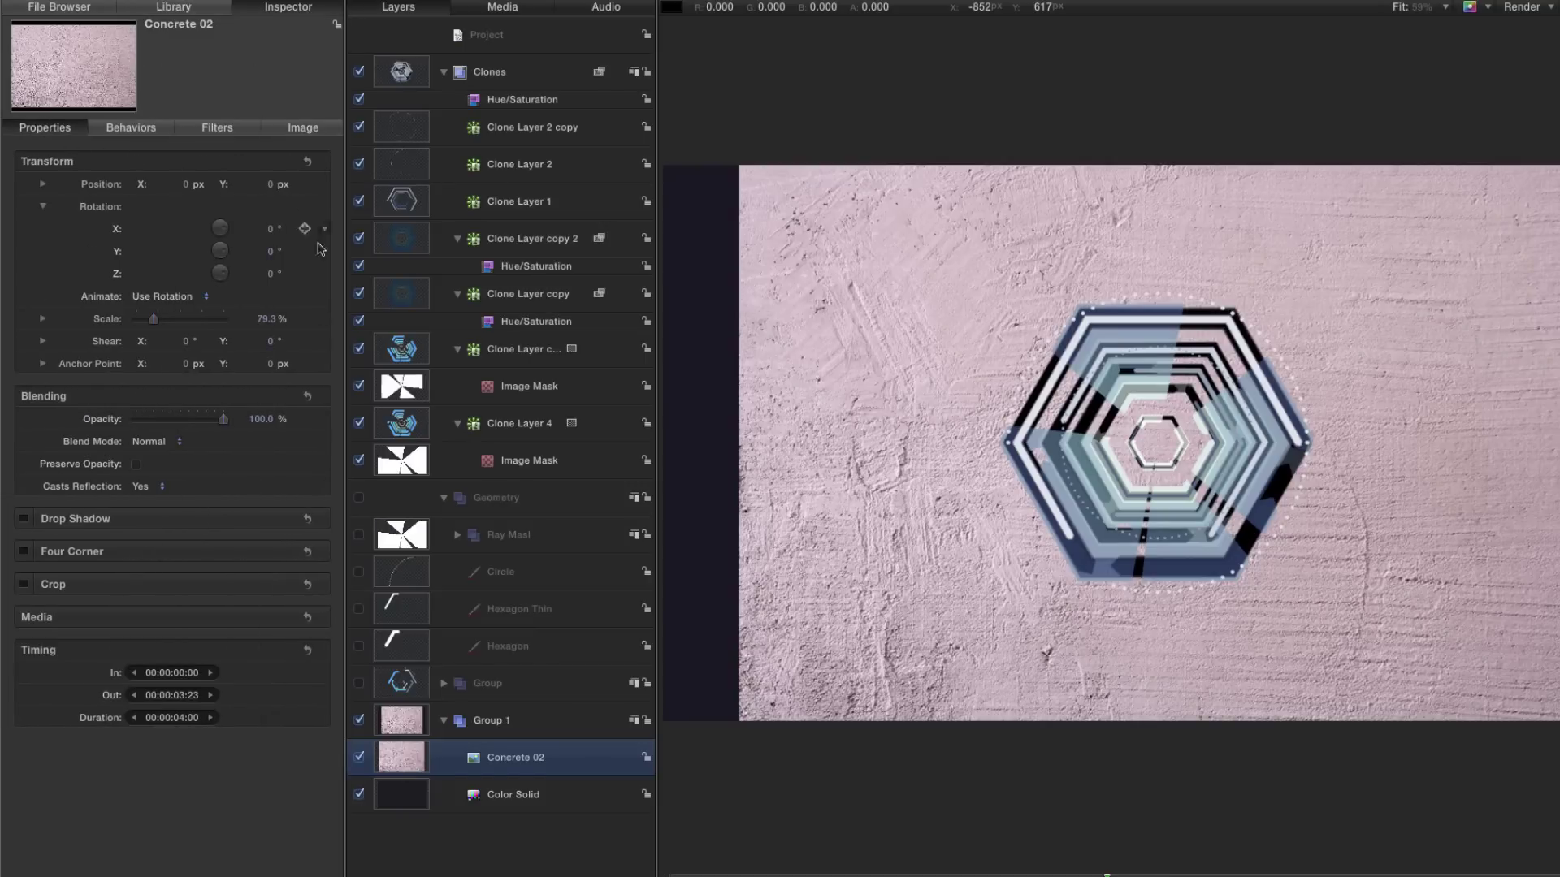
double_click(268, 319)
type("100")
key("Return")
- Add the Levels and Negative color correction filters to Concrete 02 and raise the Levels black input point almost to white
left_click(187, 11)
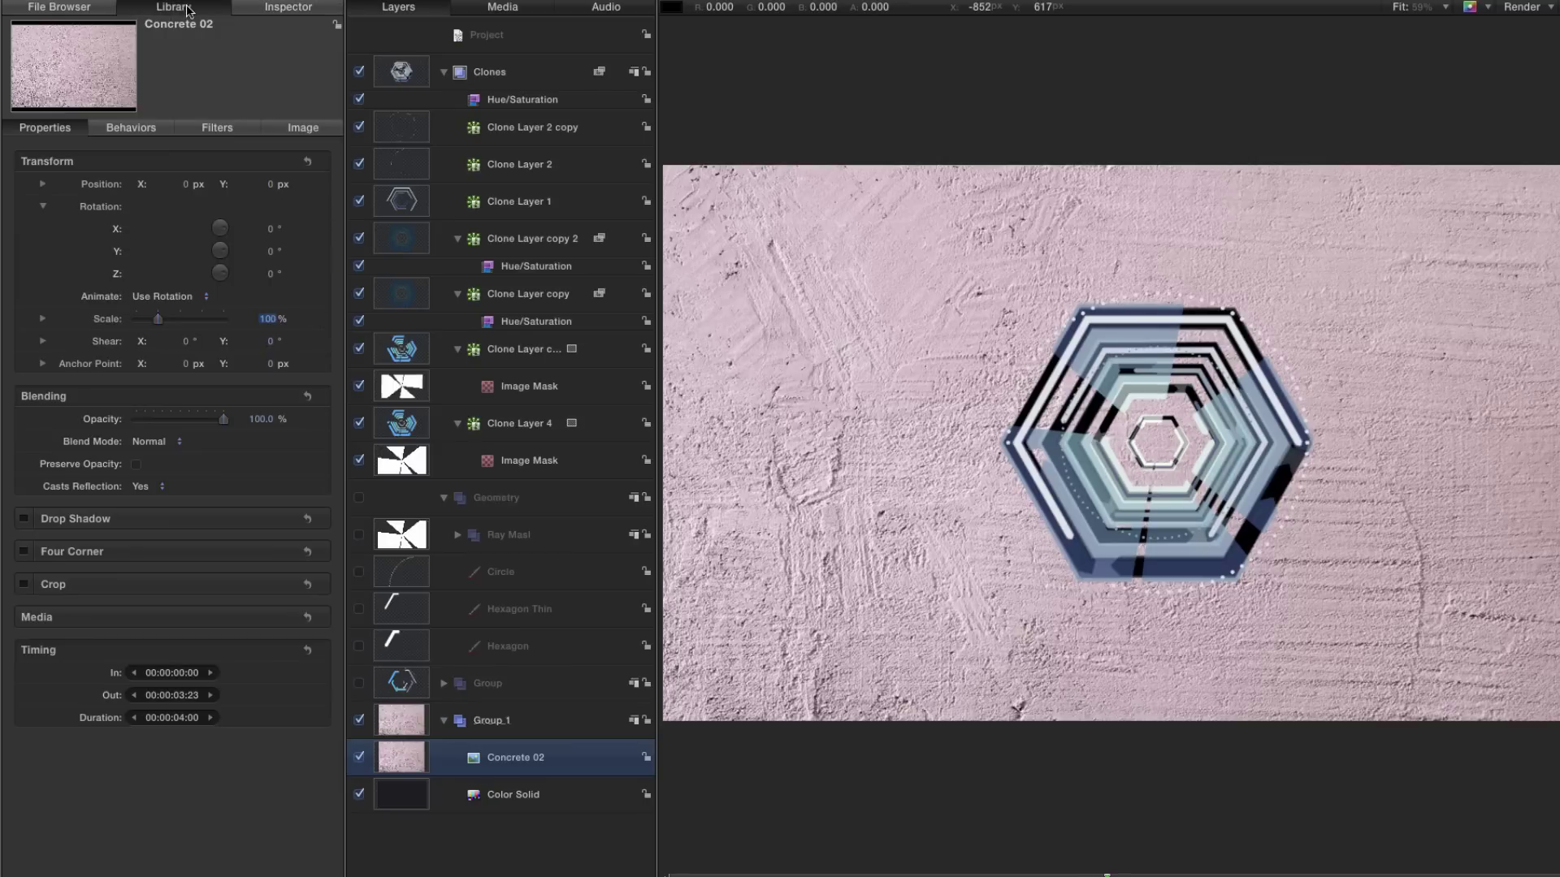
left_click(35, 162)
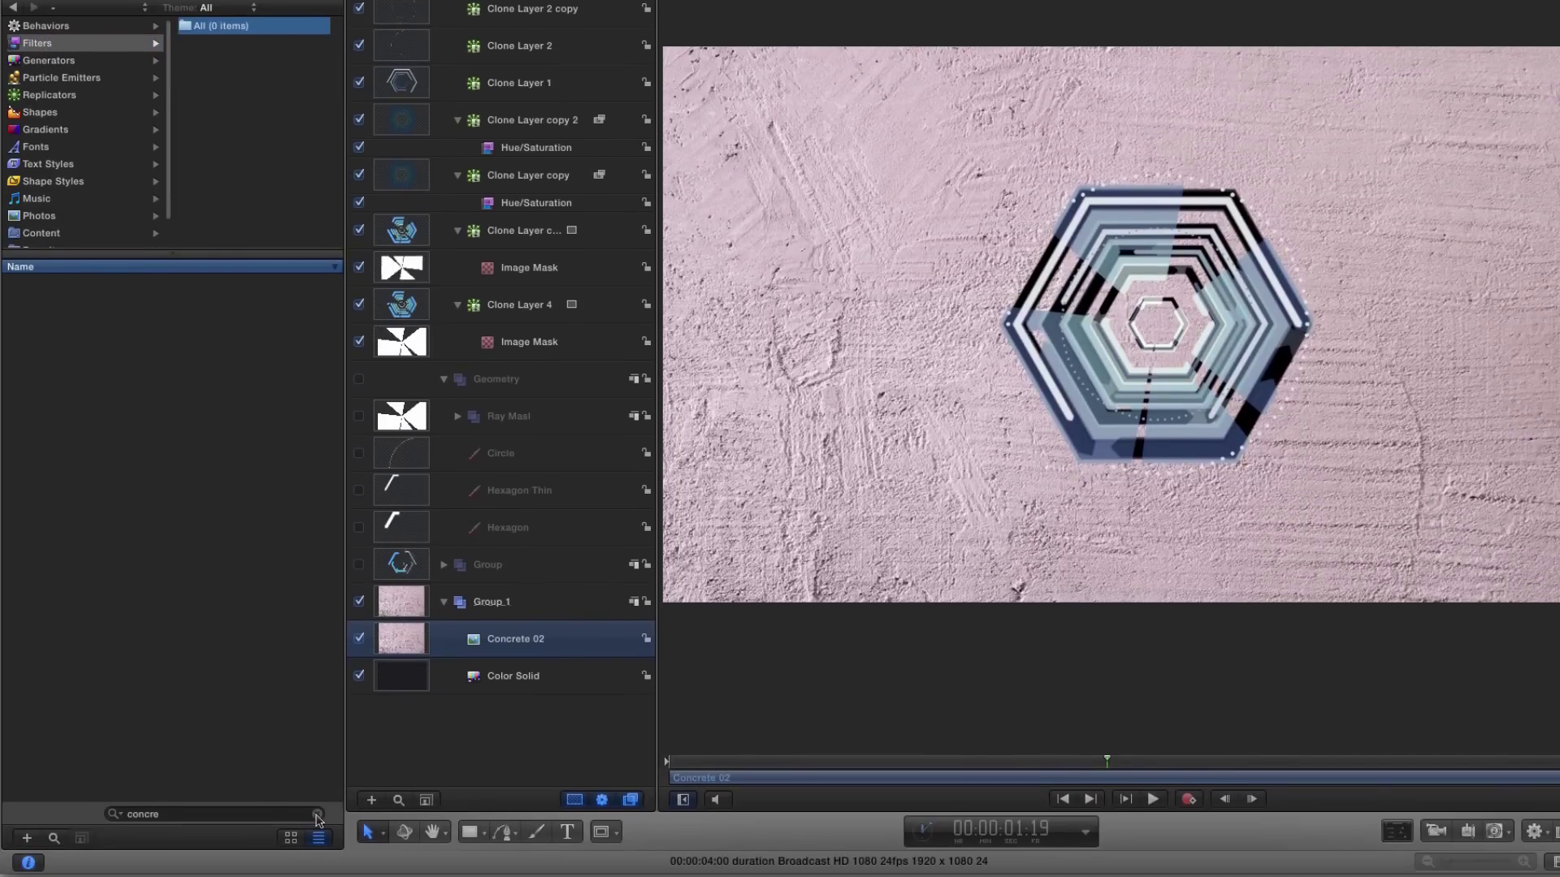
left_click(317, 814)
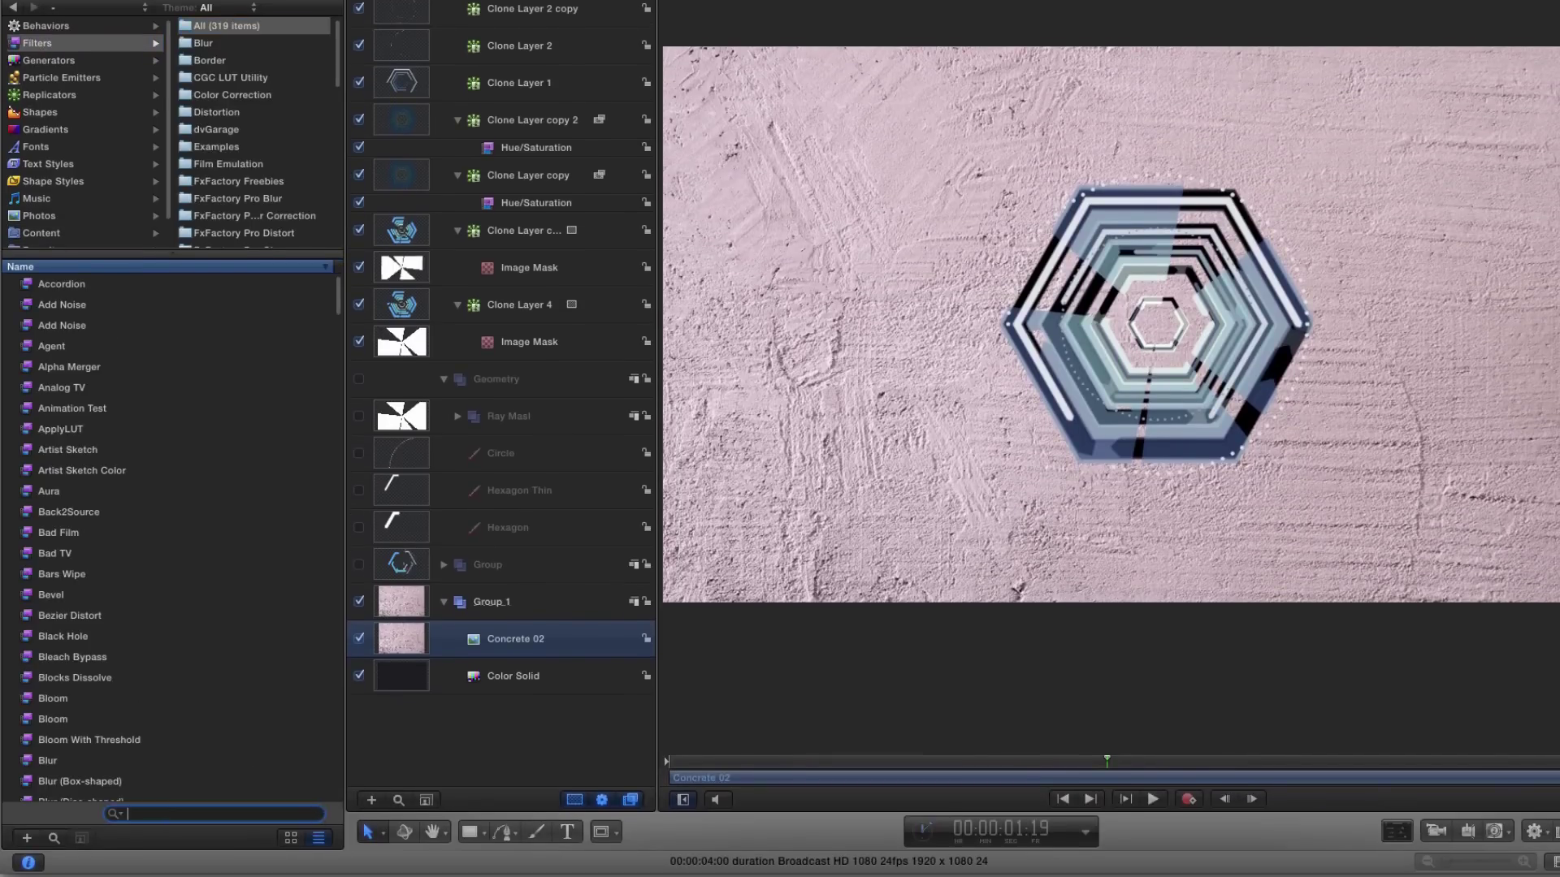
left_click(230, 97)
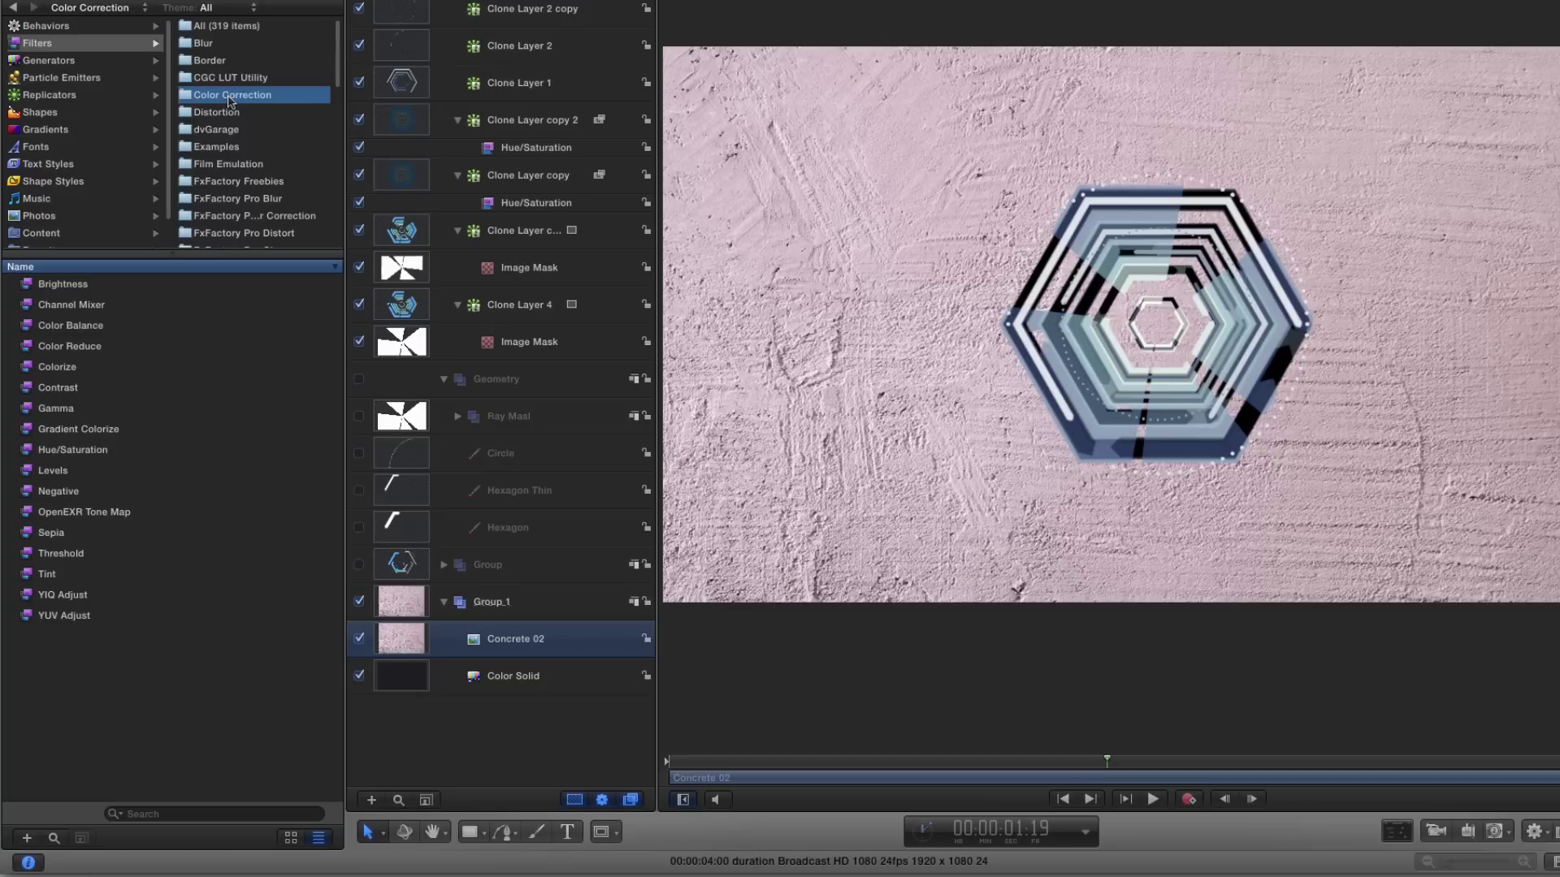
left_click(61, 492)
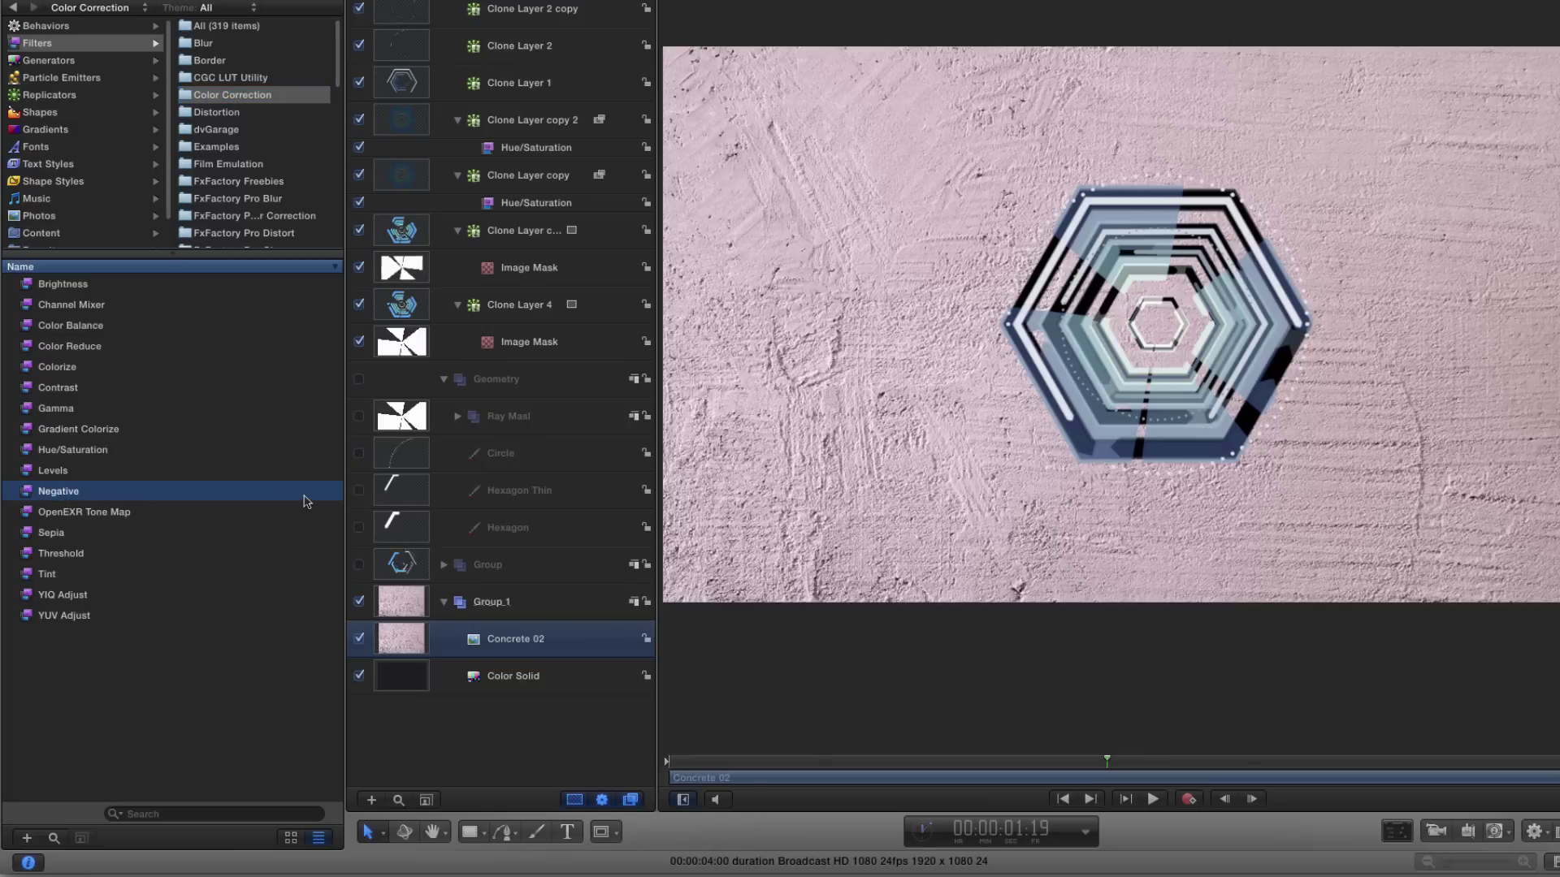
left_click(45, 471, "shift")
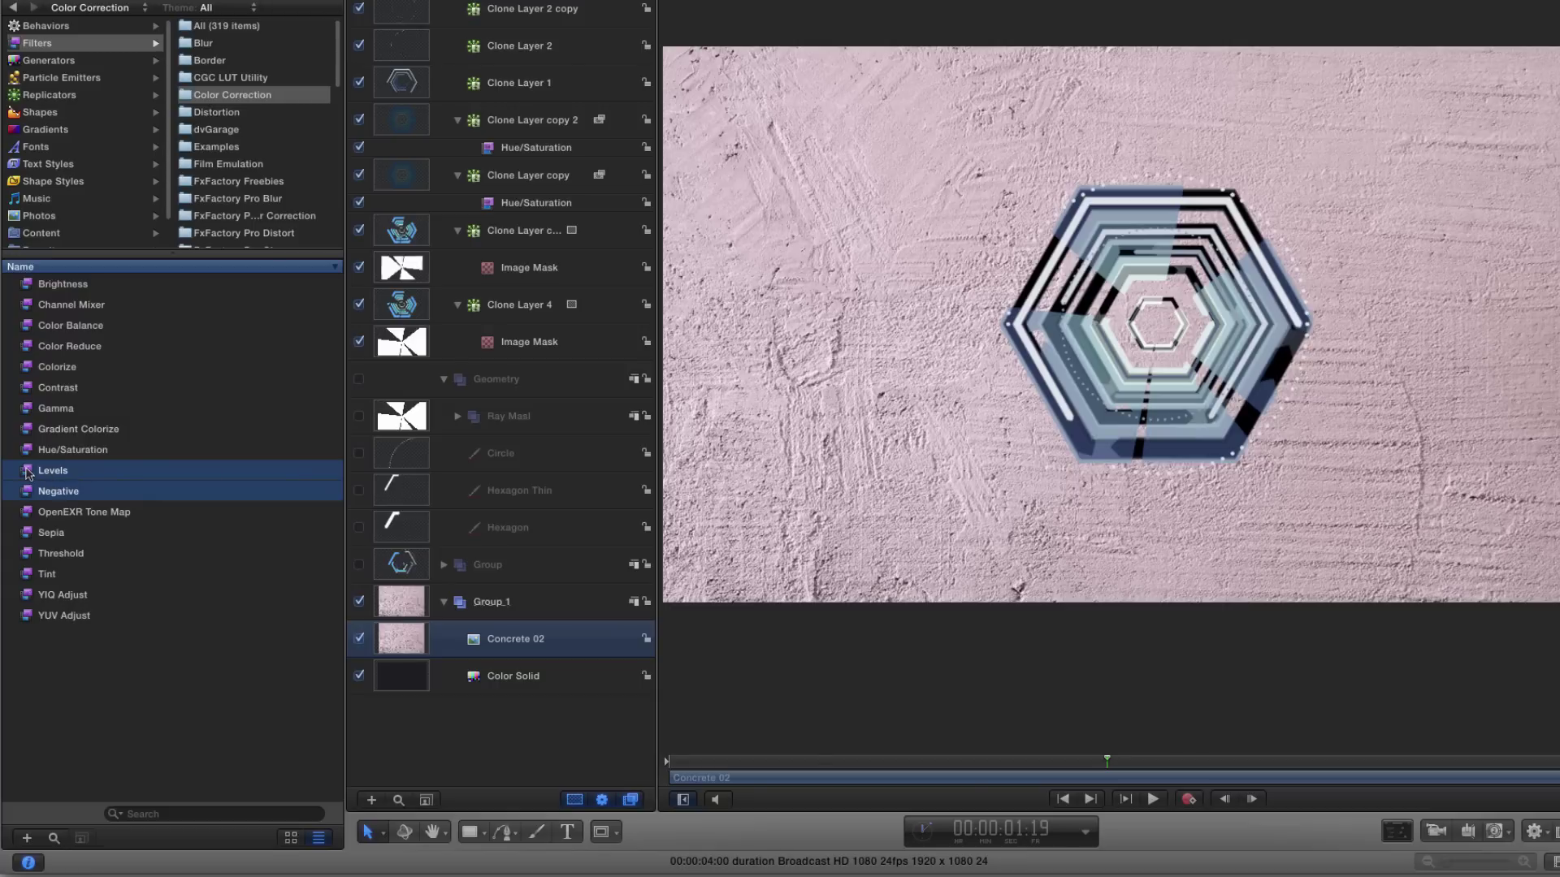
left_click_drag(29, 475, 395, 639)
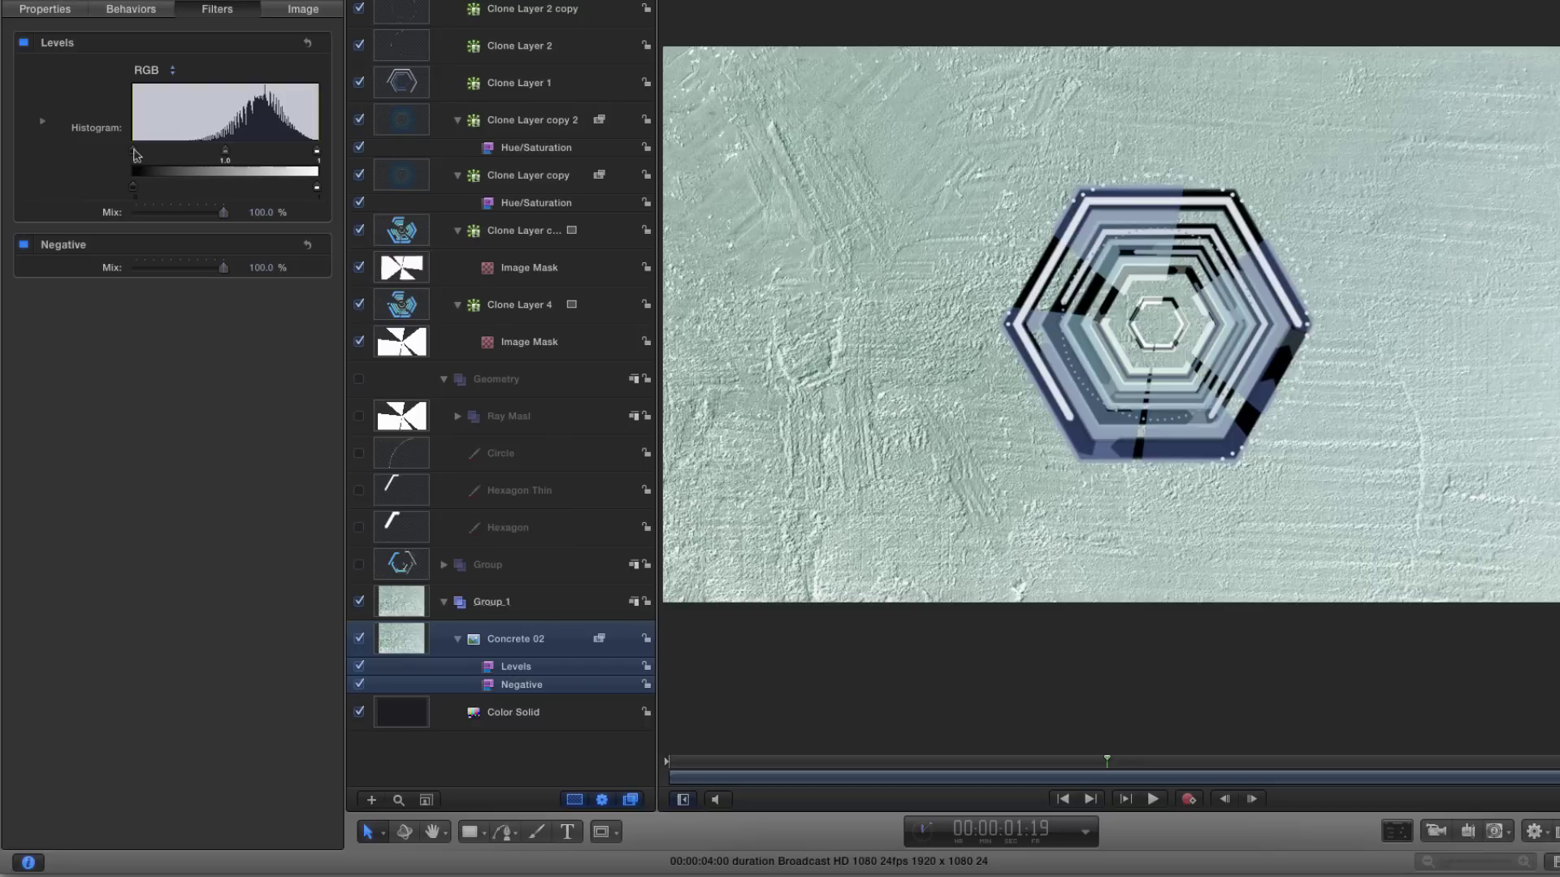
left_click_drag(136, 154, 317, 161)
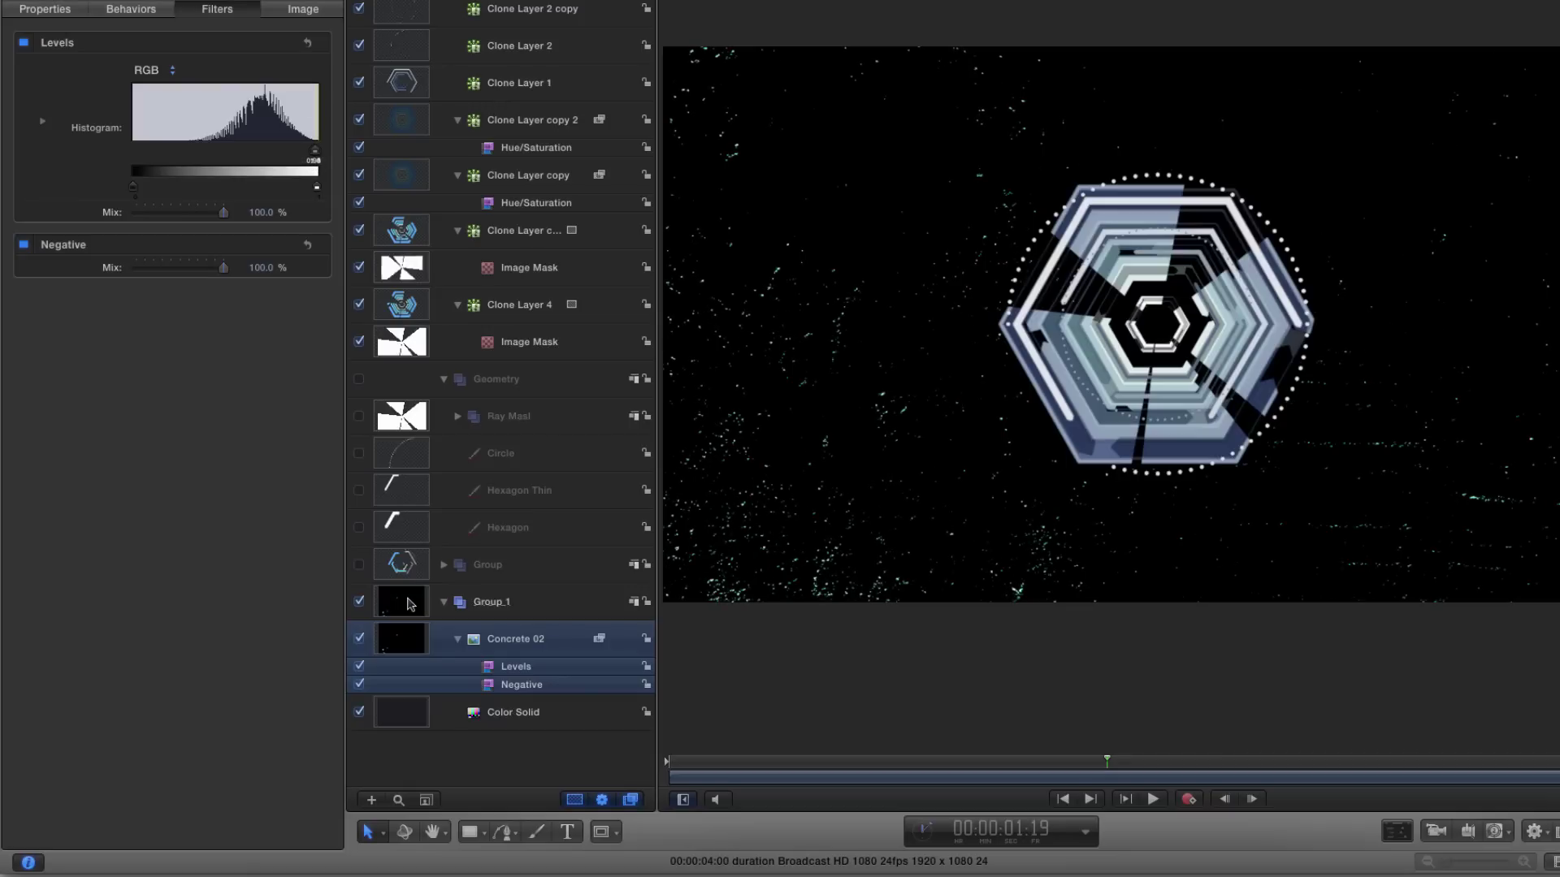
- Set Concrete 02 to the Screen blend mode with 30% opacity, and collapse the background group
left_click(45, 10)
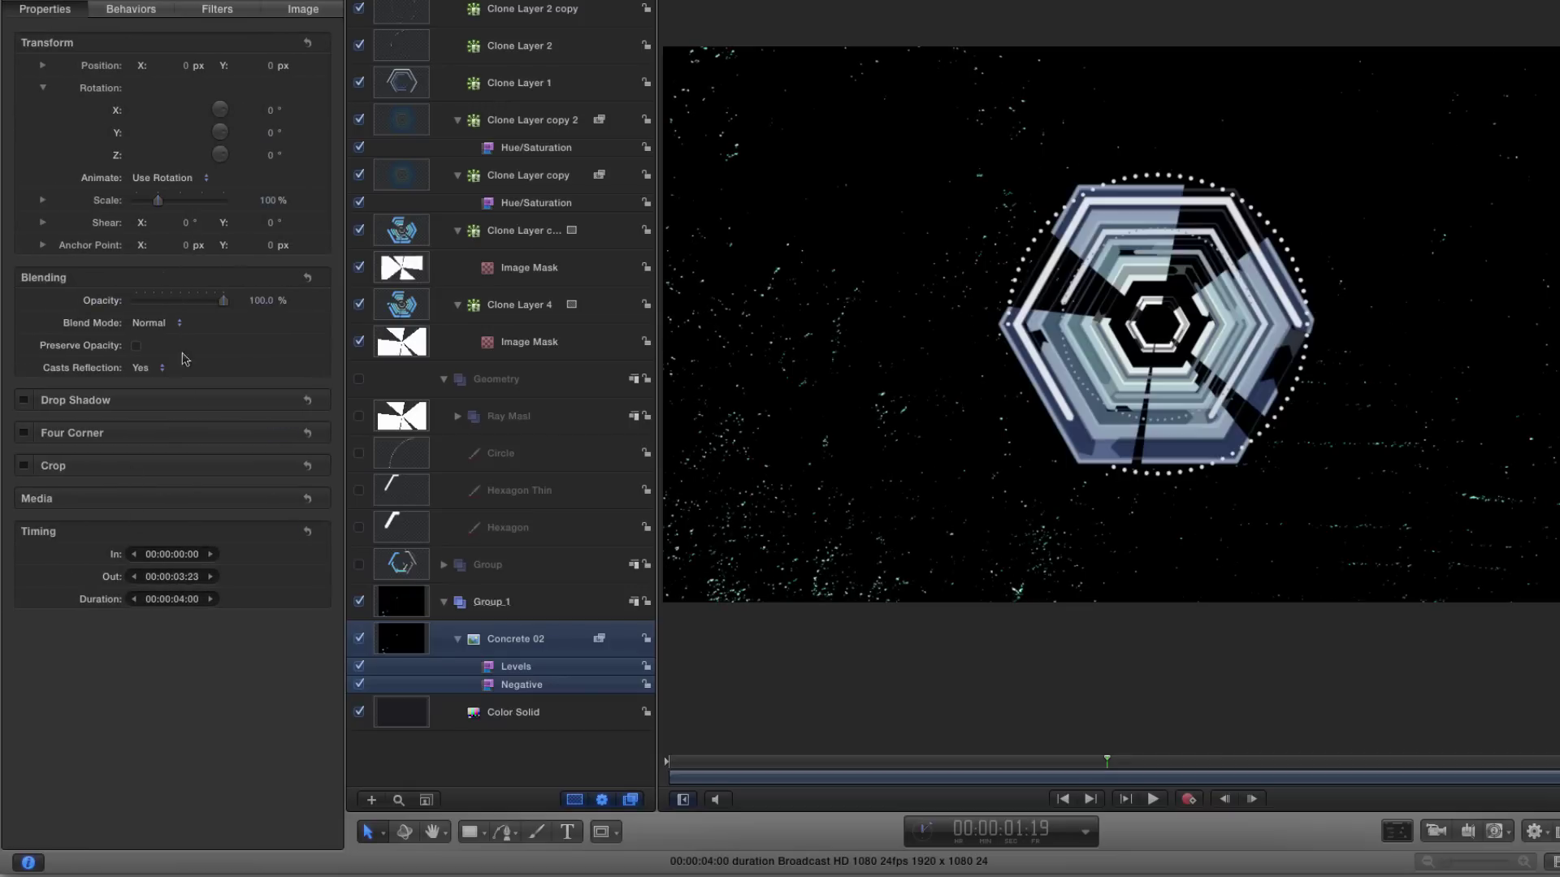
left_click(148, 324)
left_click(148, 454)
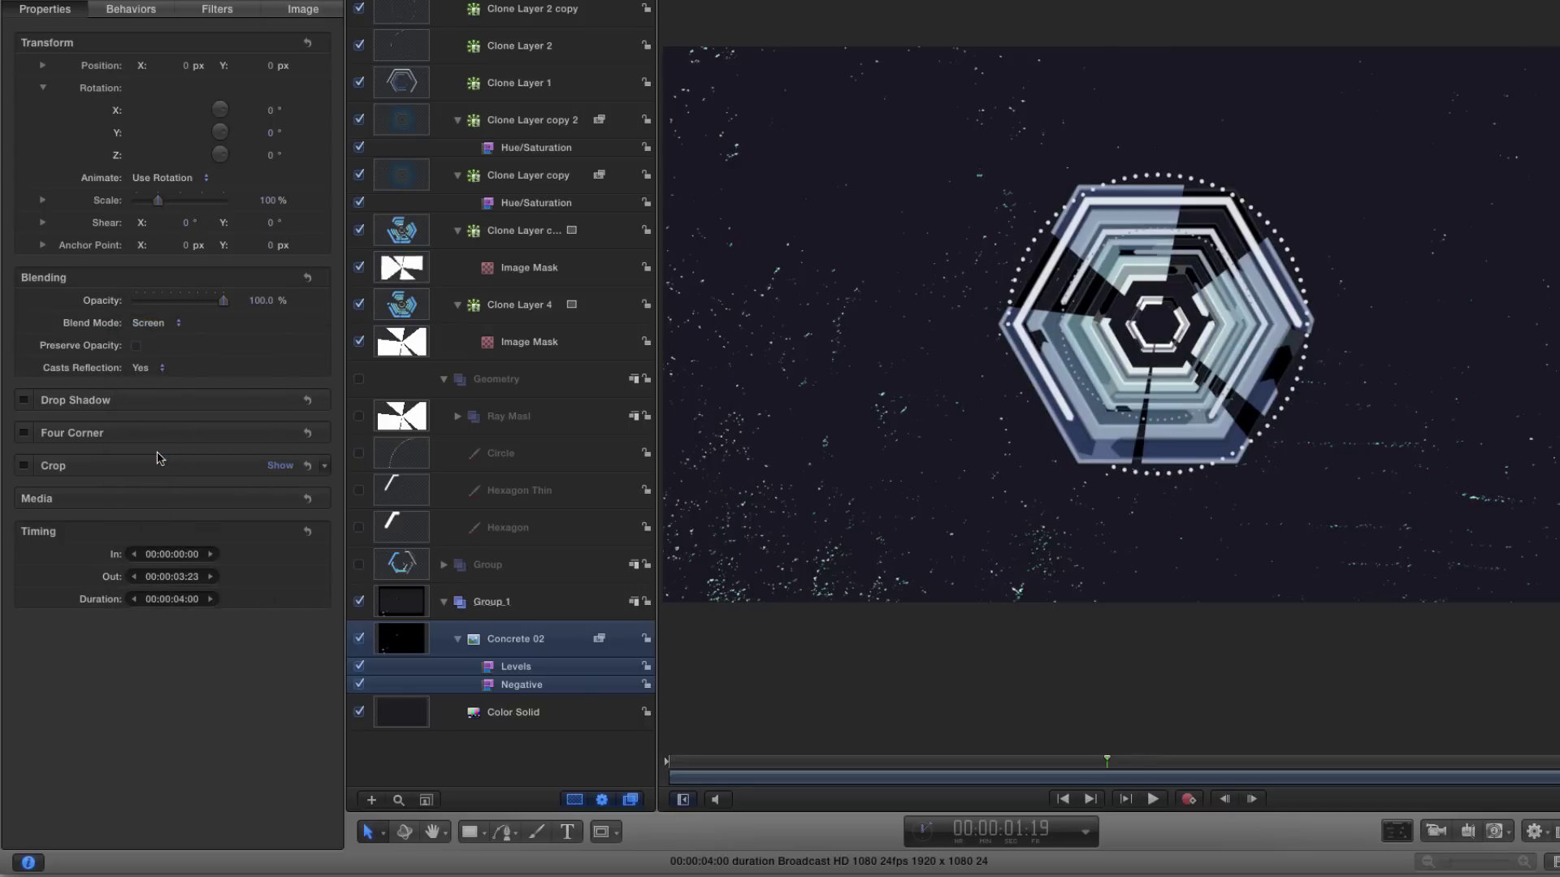
left_click(262, 301)
type("50")
key("Return")
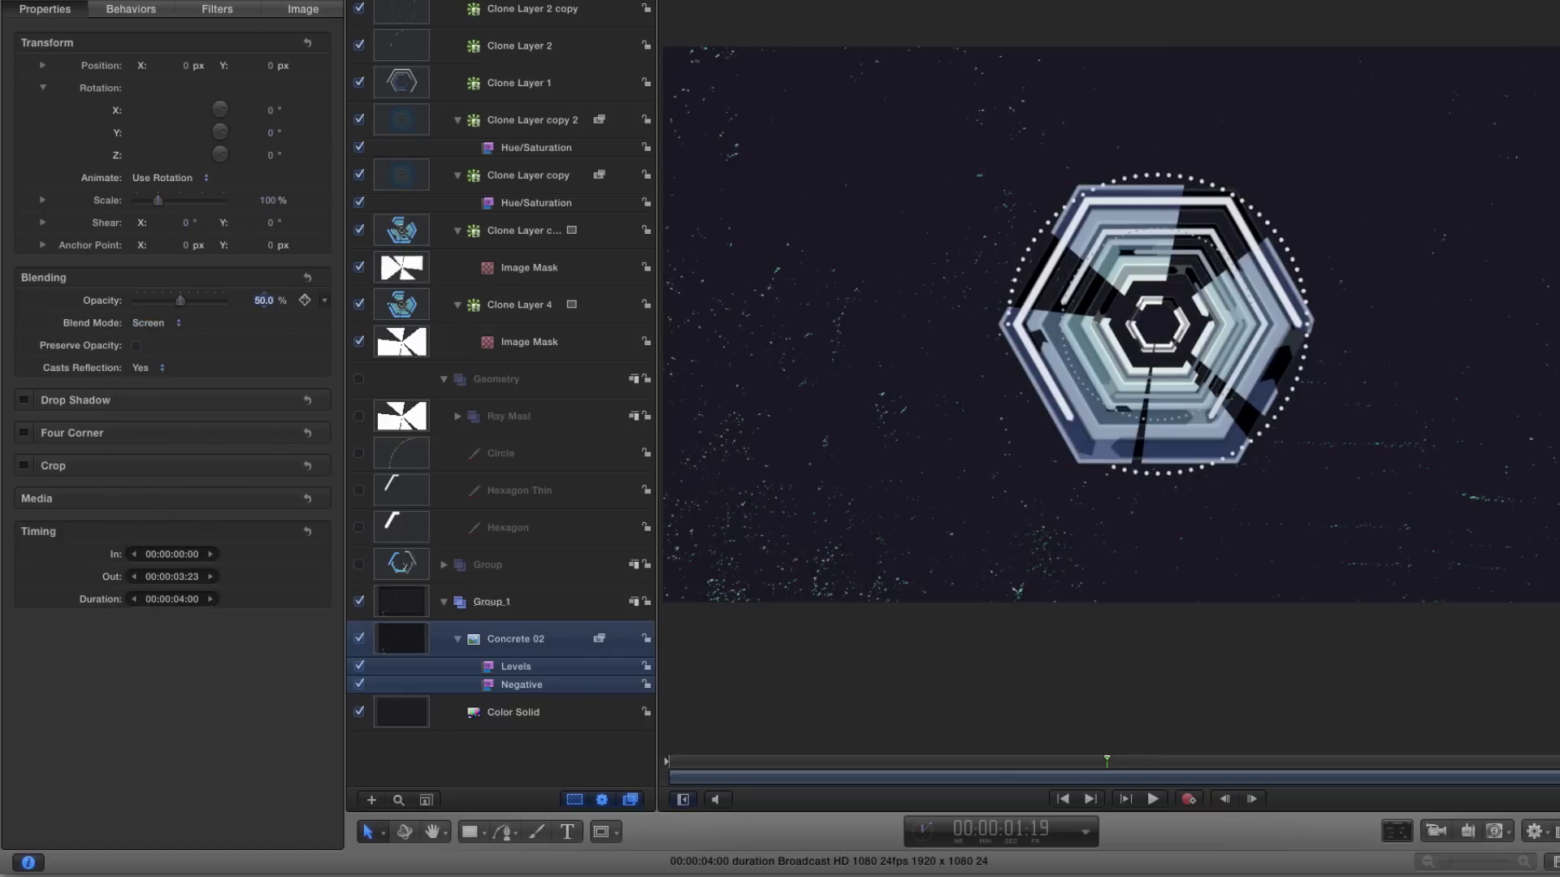
type("30")
key("Return")
left_click(444, 602)
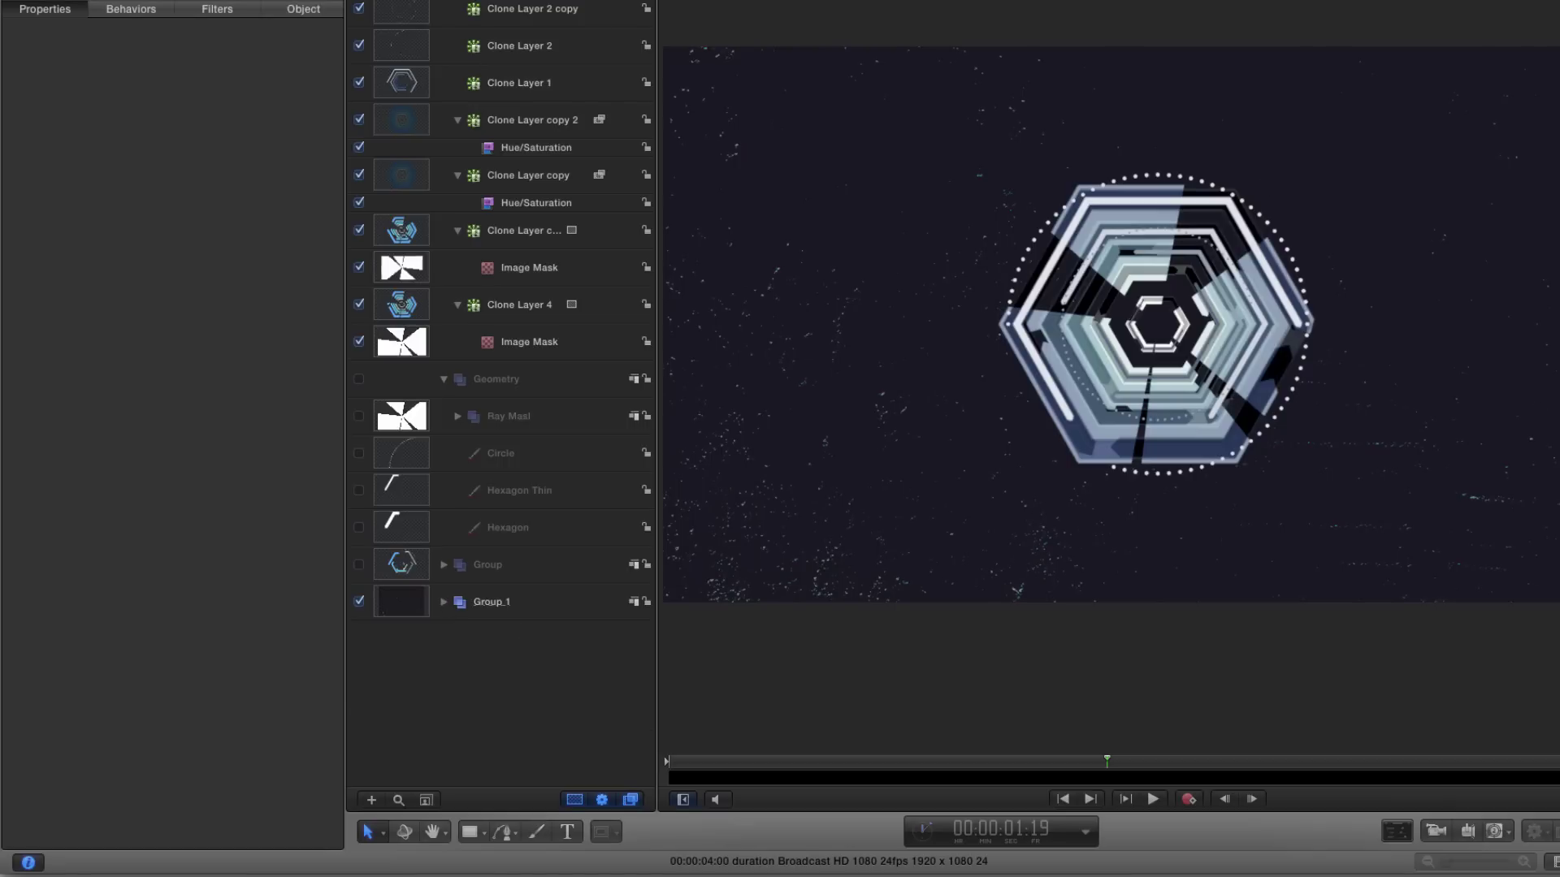
- Scrub through the animation to preview the hexagon graphic over the speckled dark background
scroll(529, 94, "down", 10)
left_click(711, 764)
left_click_drag(749, 767, 1261, 782)
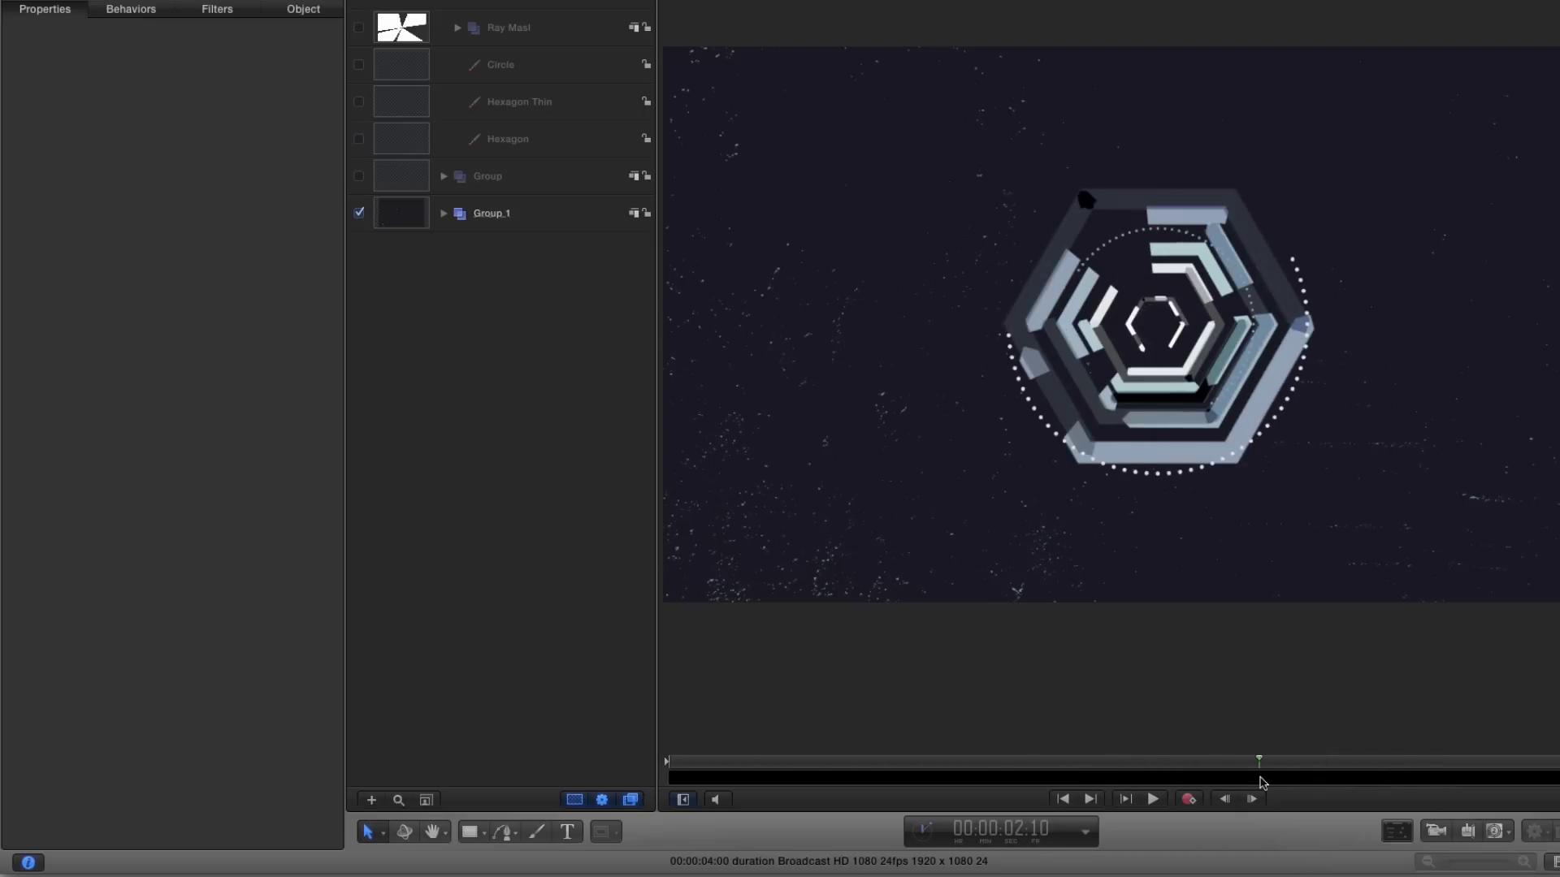
- Collapse the Clones group and make a clone layer of the whole group
left_click(430, 87)
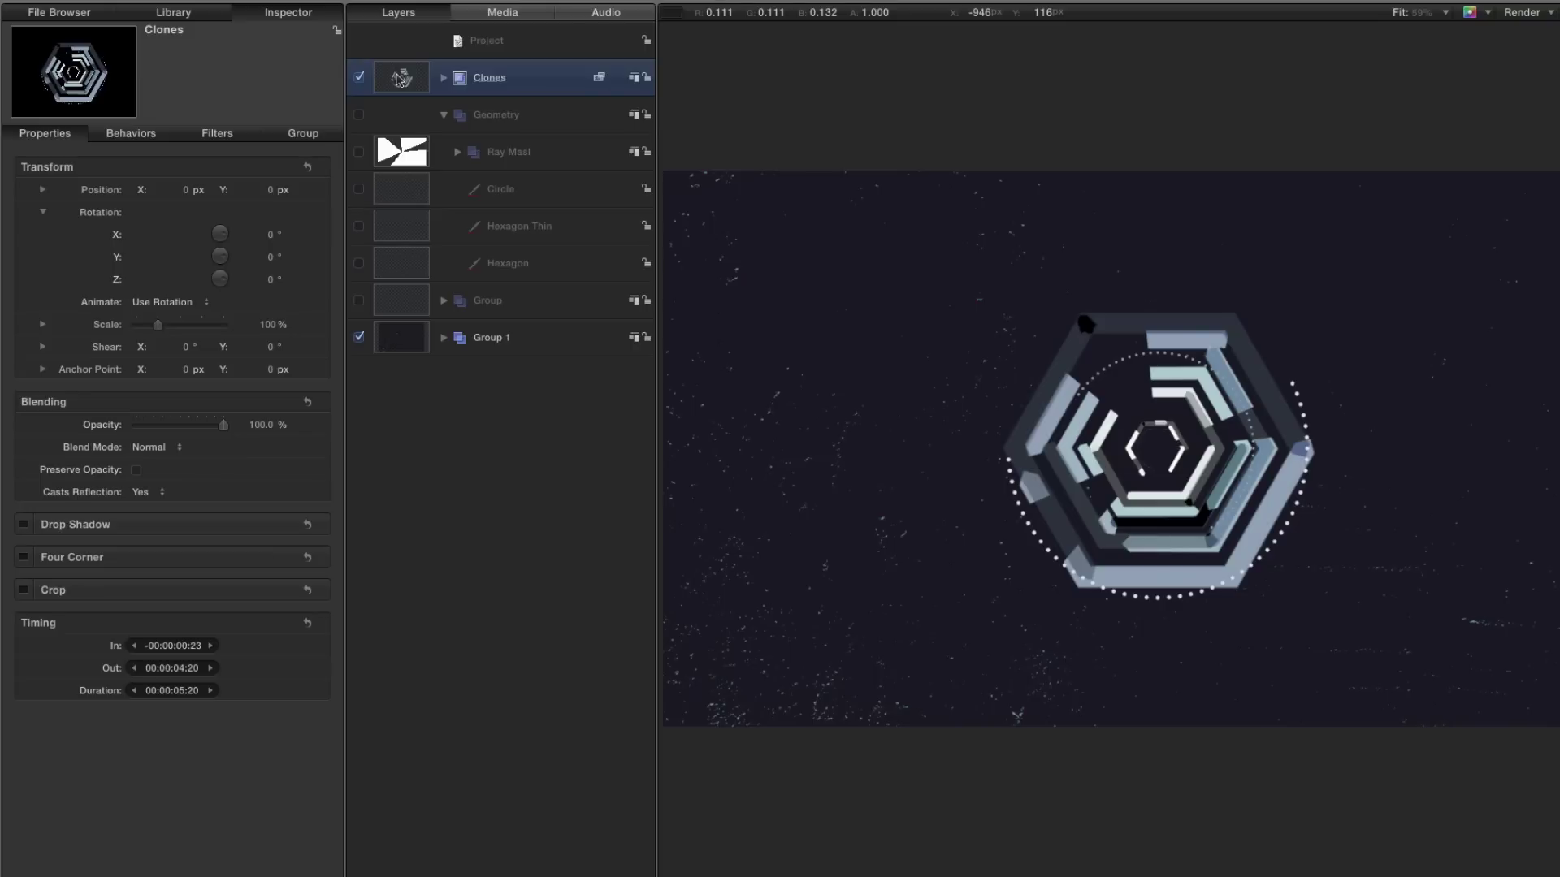
left_click(443, 77)
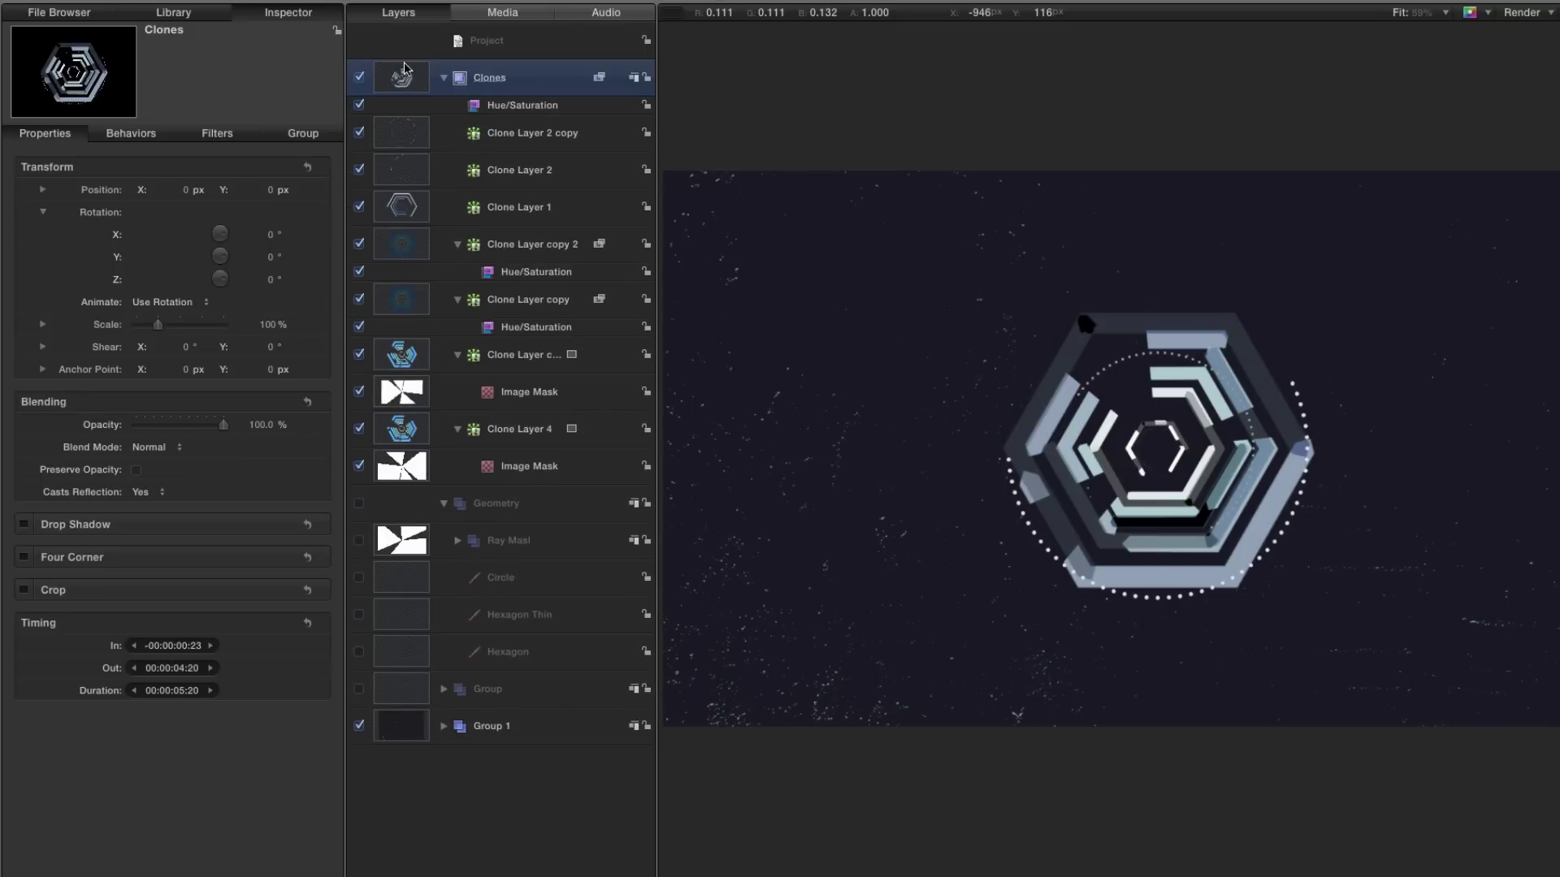
left_click(444, 77)
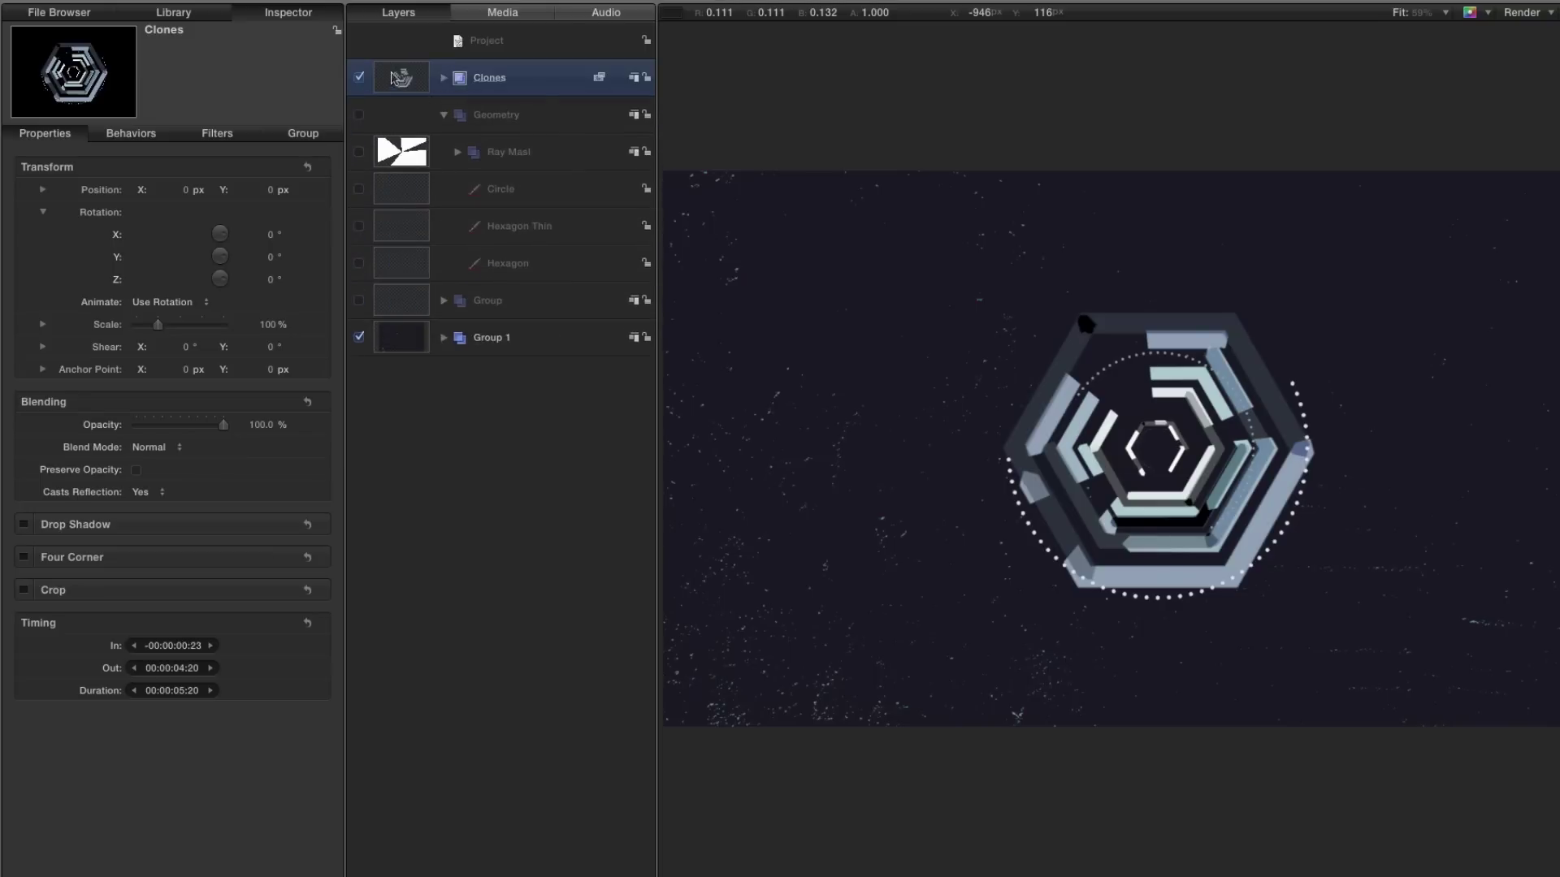
right_click(392, 77)
left_click(445, 337)
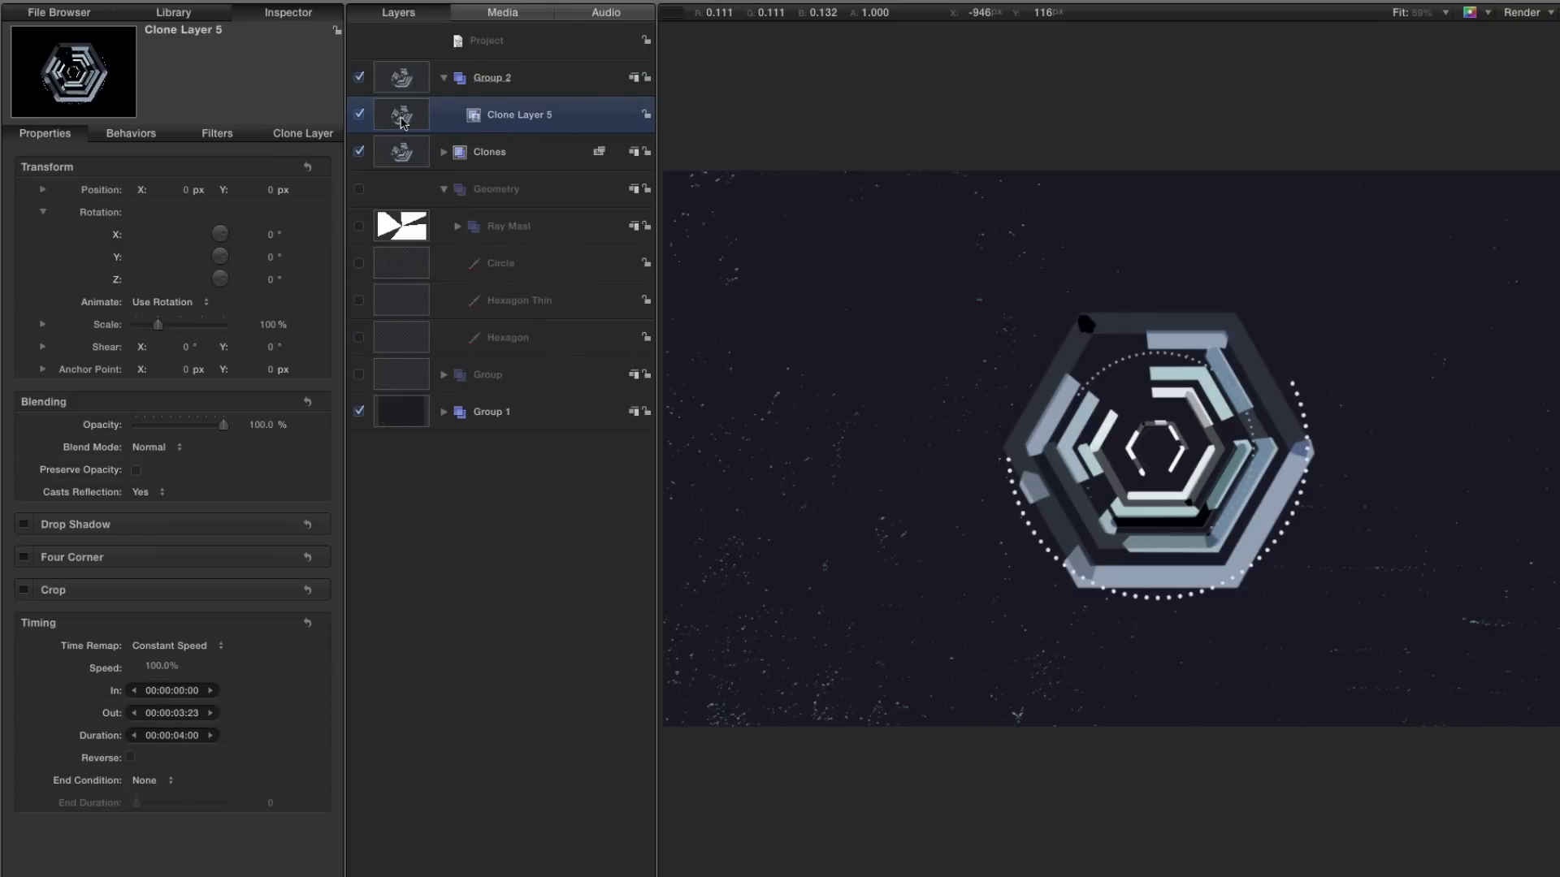
- Hide the original Clones group and rename the group holding the new clone layer as Retime
left_click(359, 151)
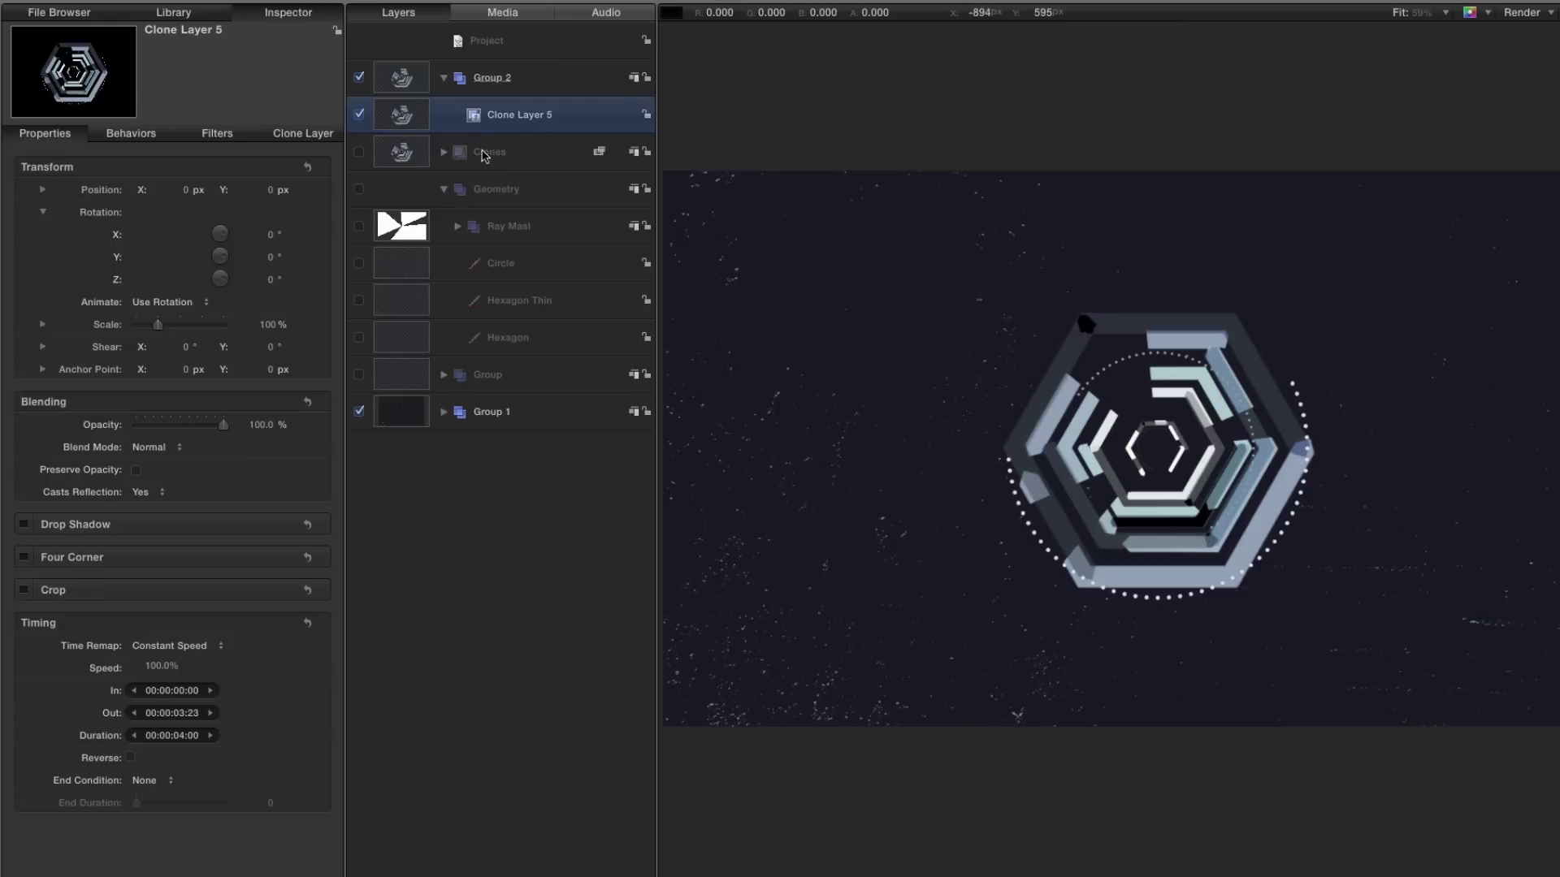
double_click(493, 78)
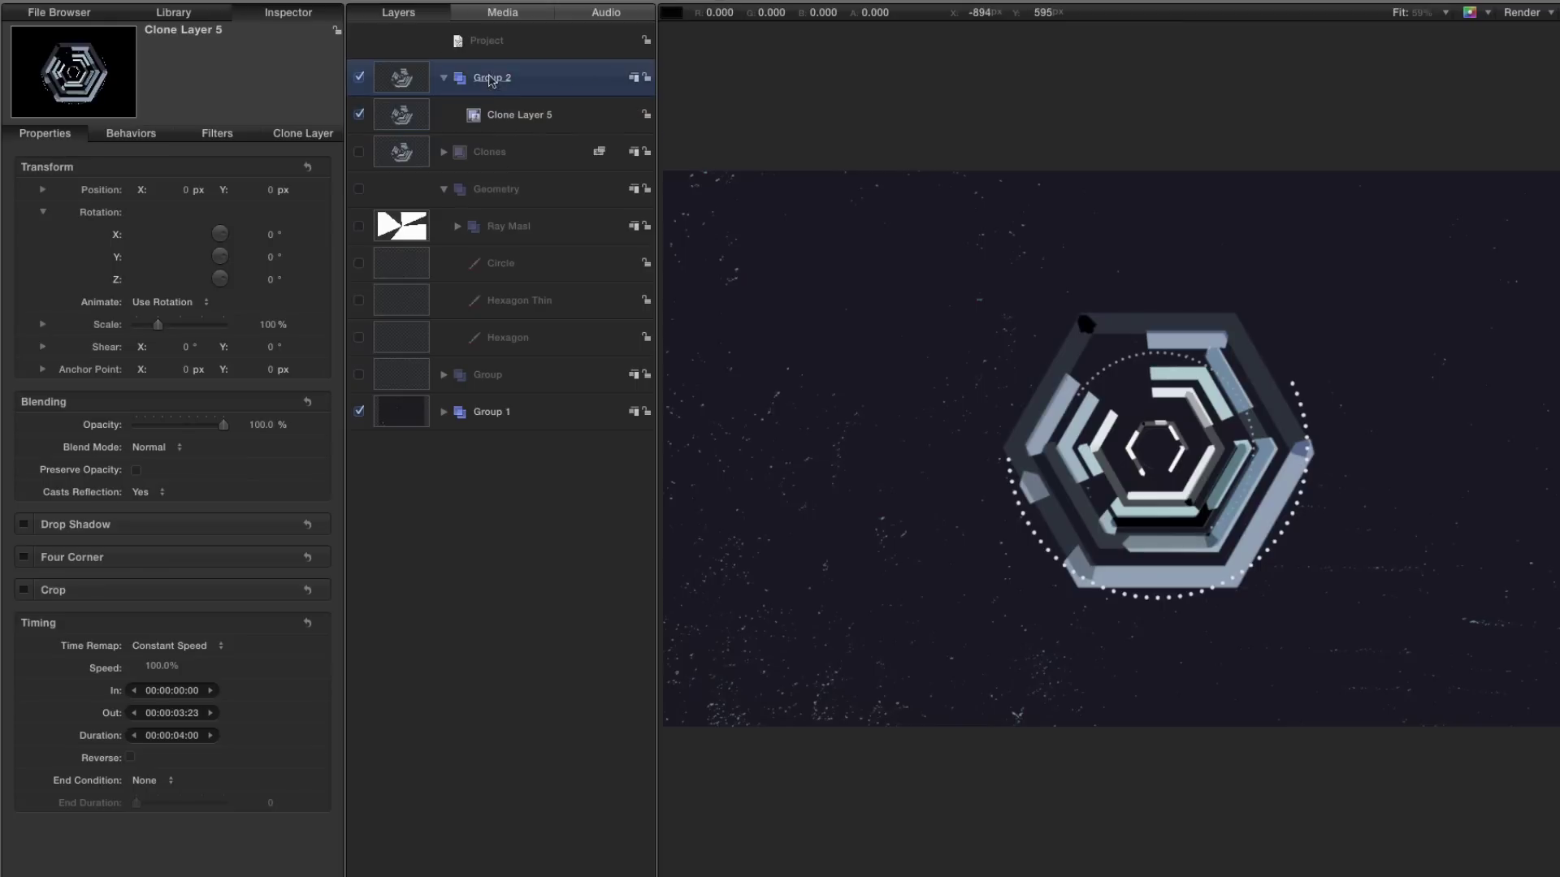
type("Reti")
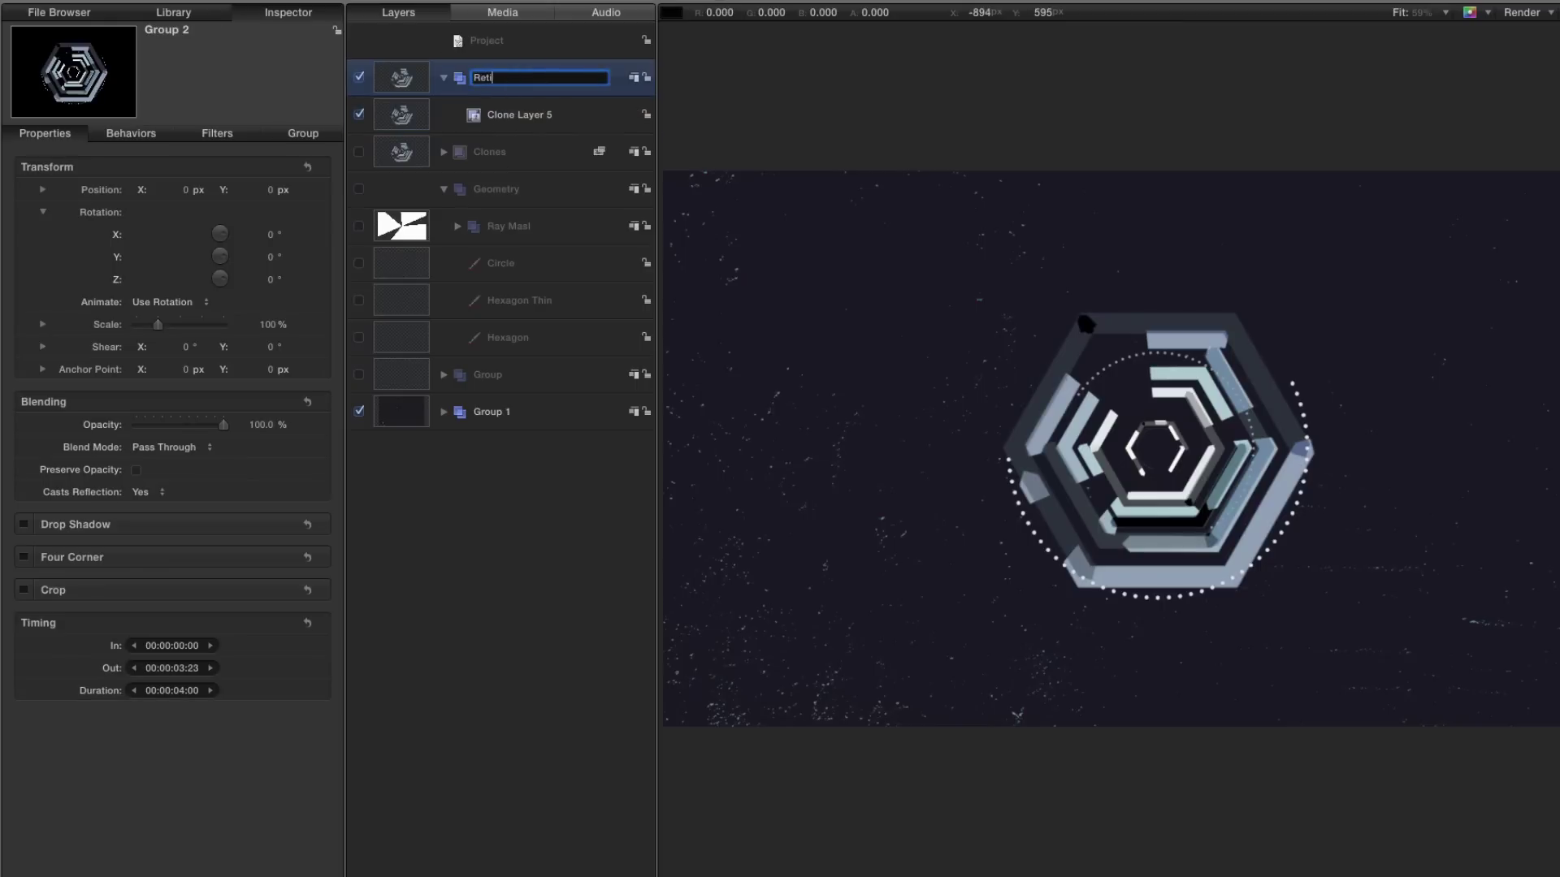
- Set the Time Remap of the clone layer in the Retime group to Variable Speed
left_click(396, 112)
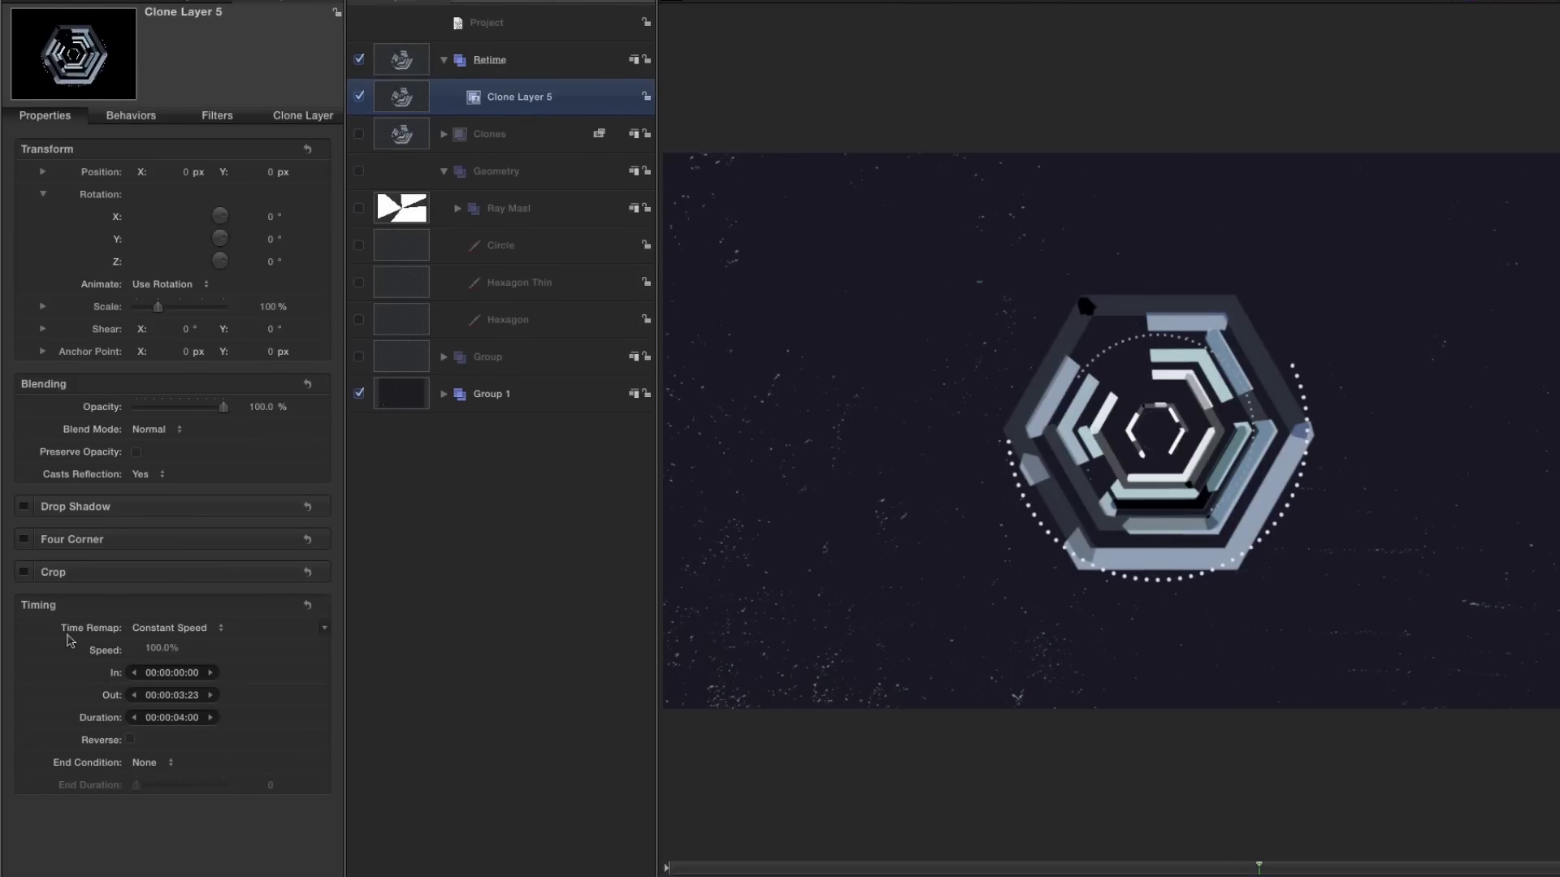
left_click(169, 645)
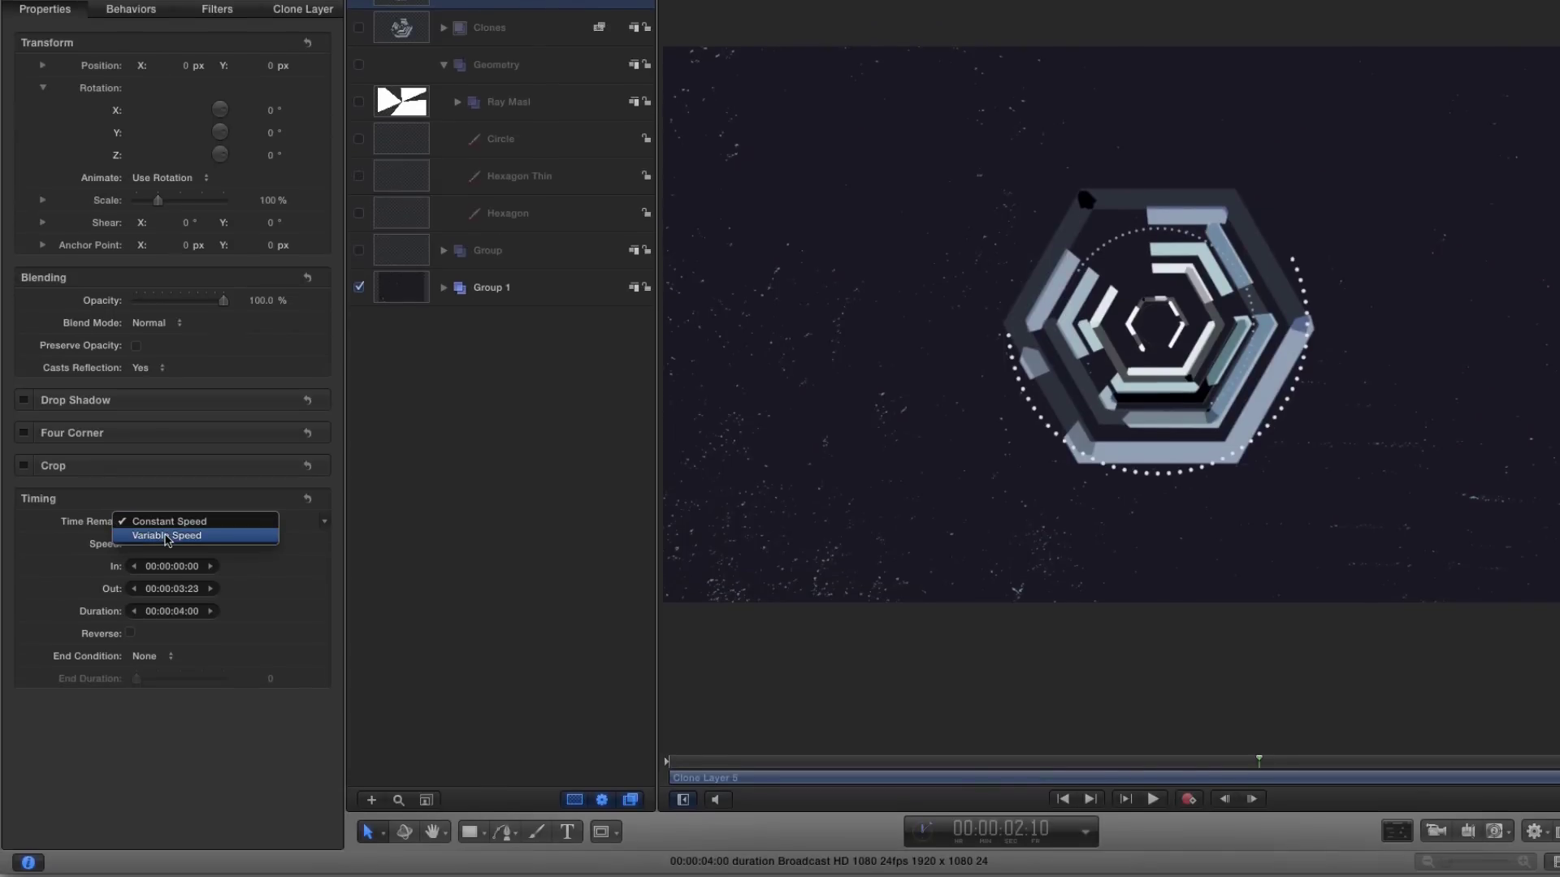
left_click(167, 536)
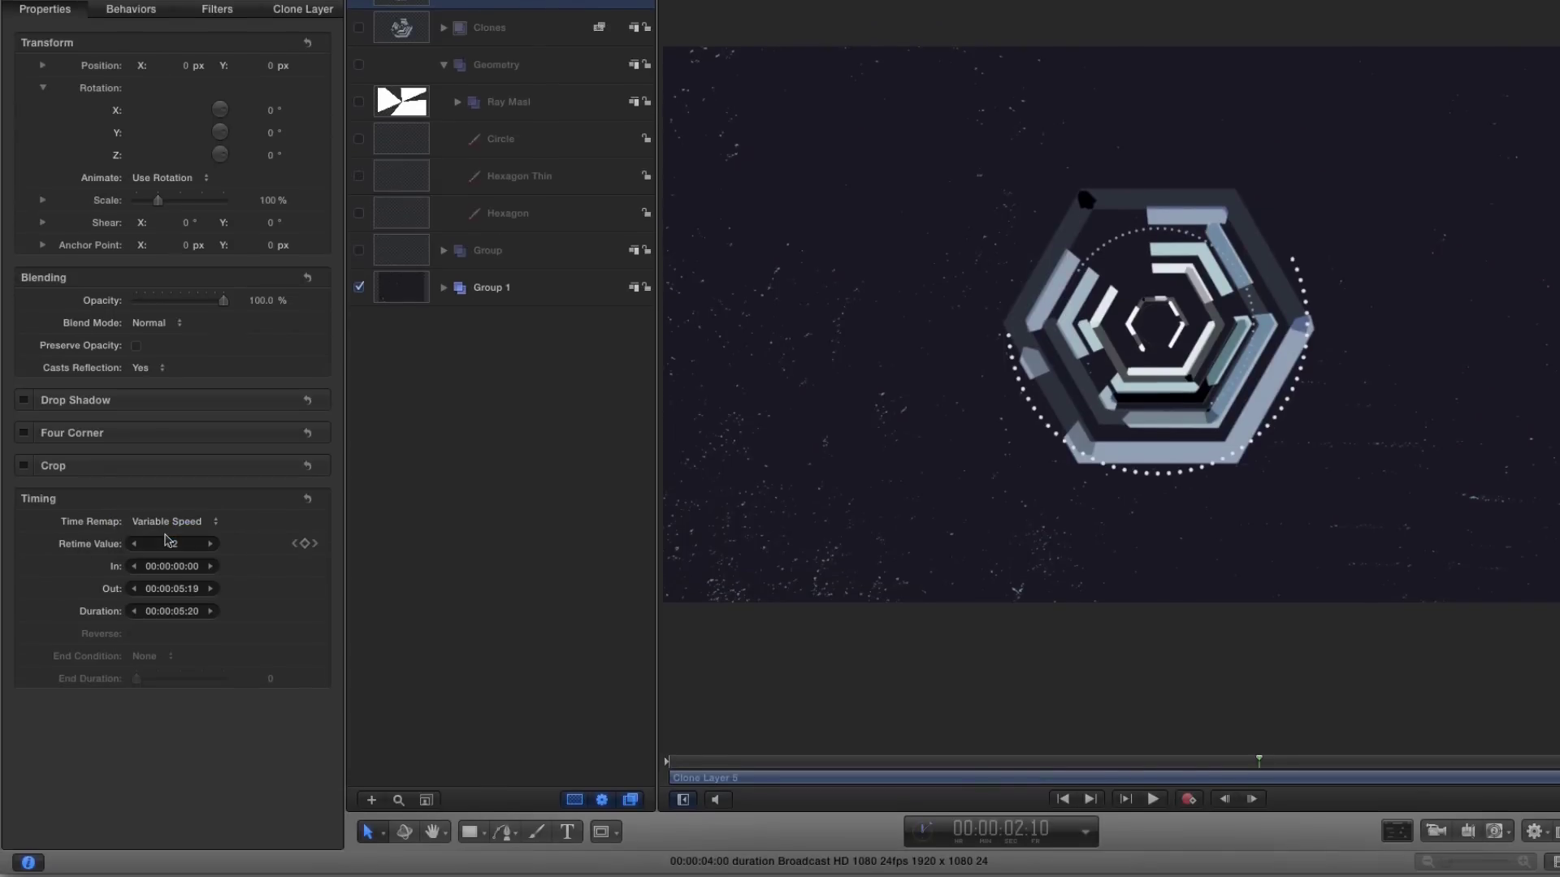
- Show the clone layer's animated curves in the Keyframe Editor and add a Retime Value keyframe at the first frame
key("super+8")
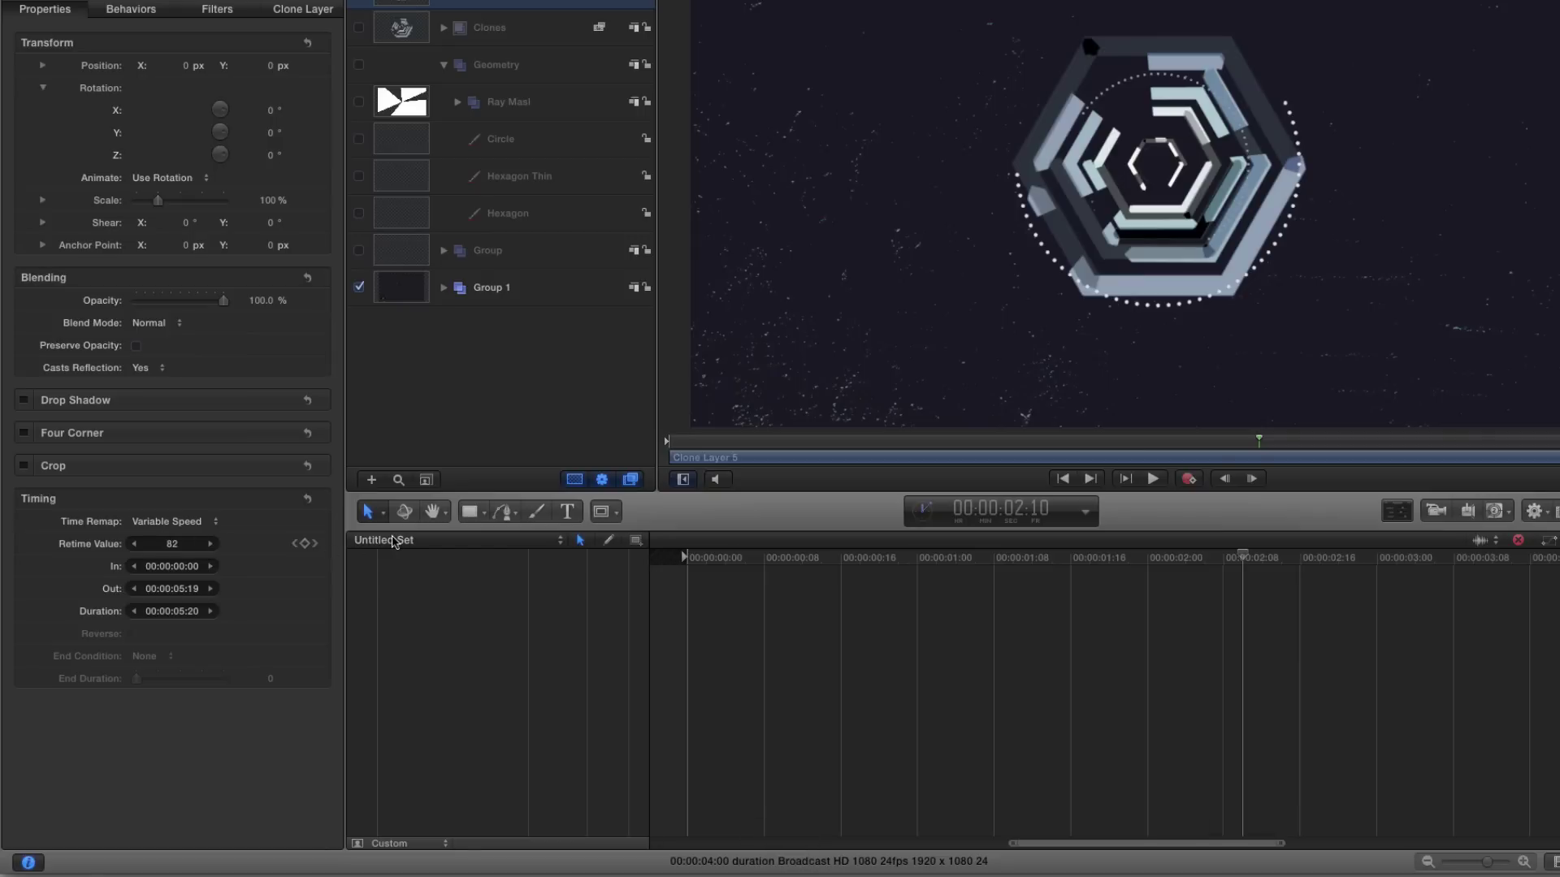
left_click(394, 542)
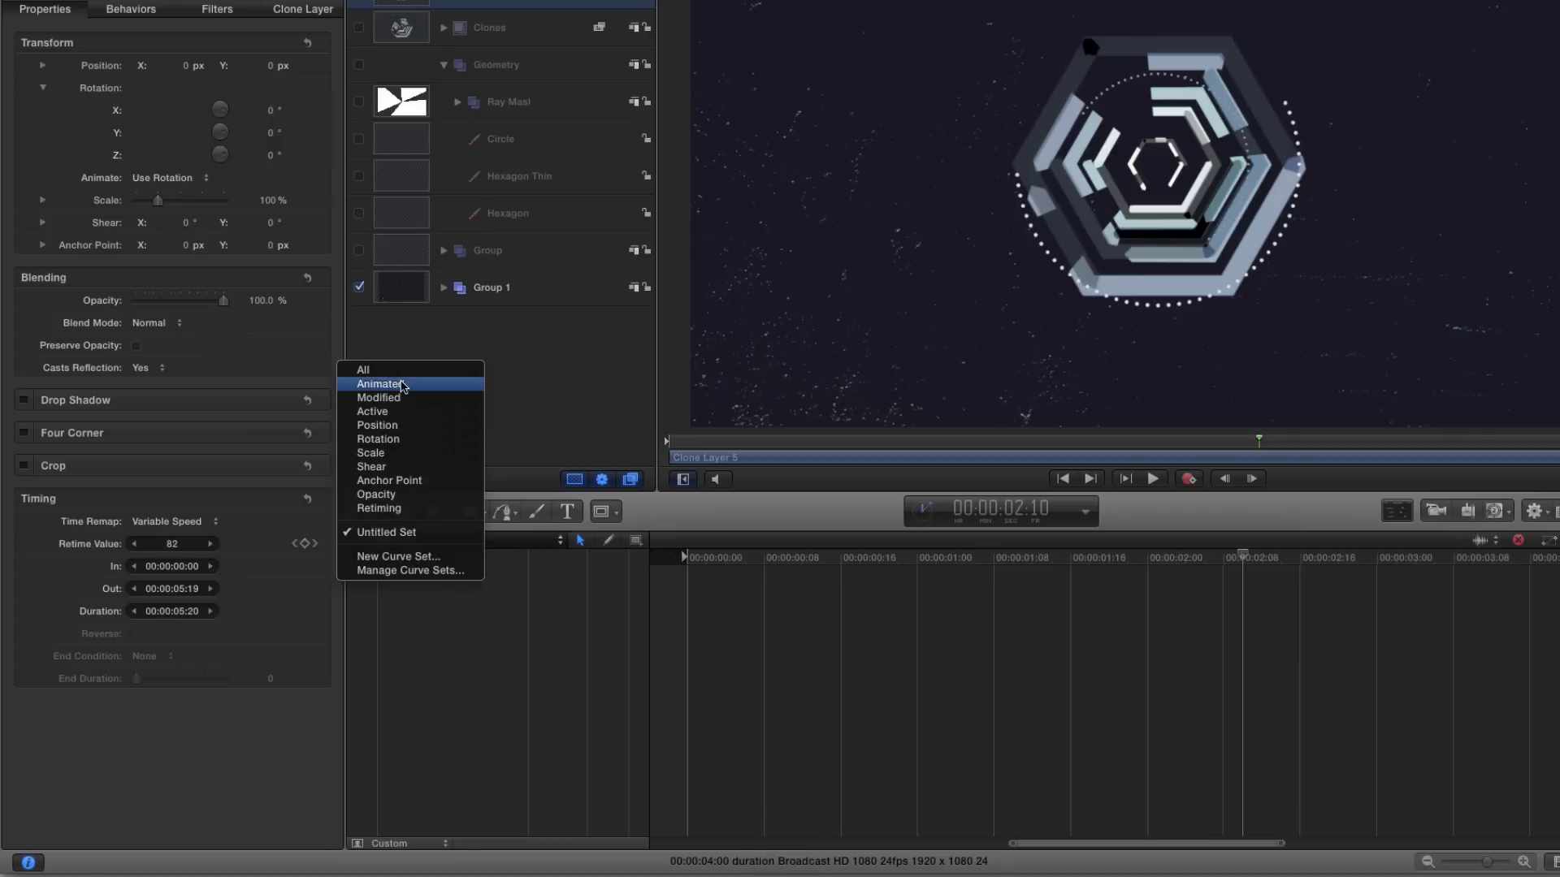
left_click(403, 385)
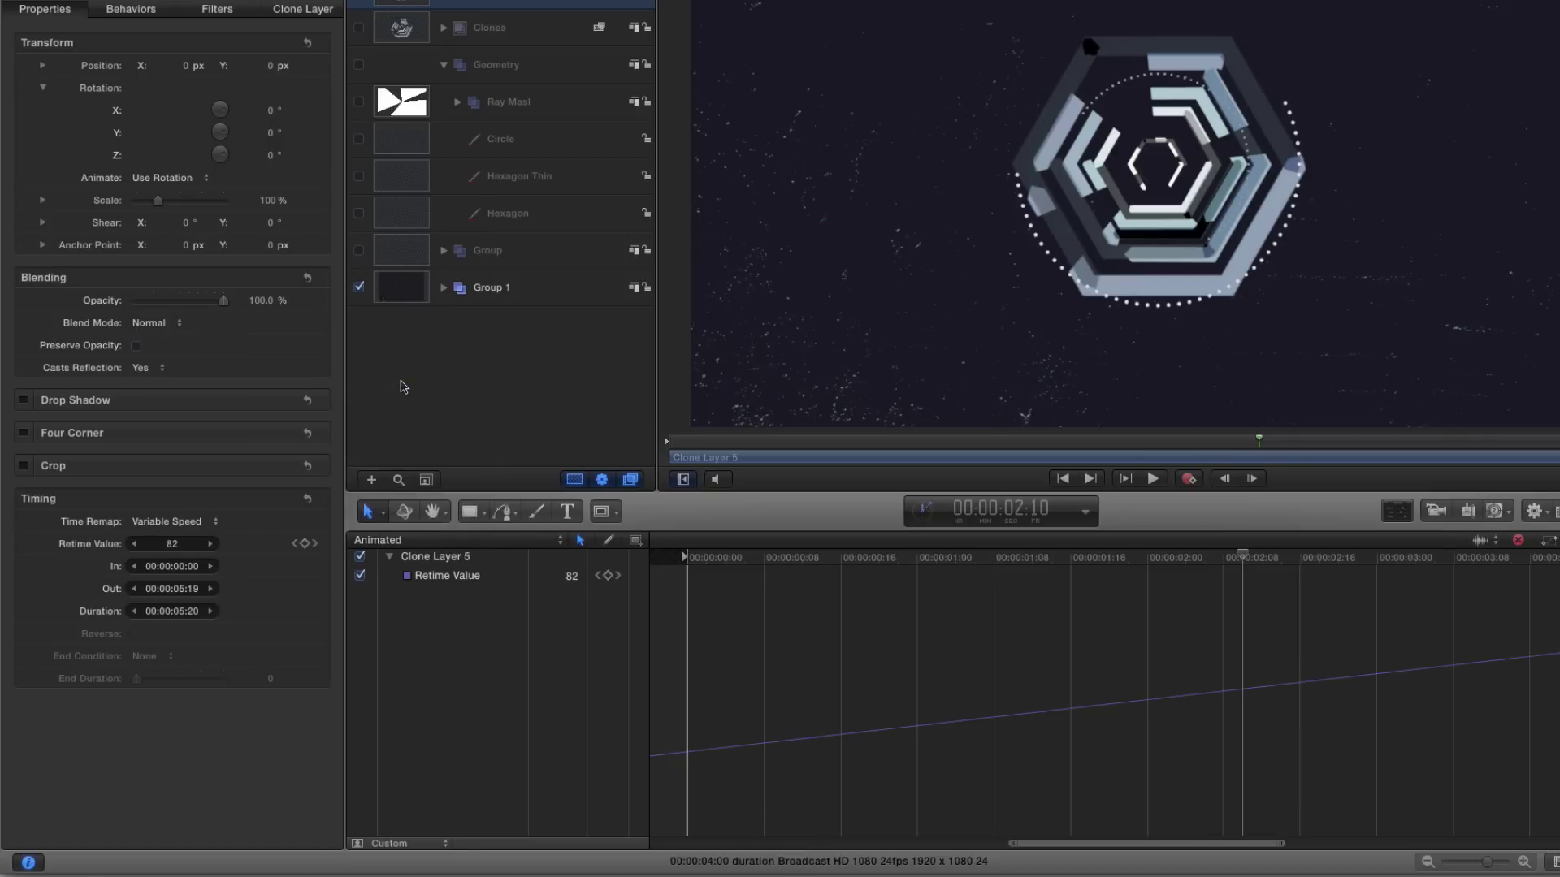
key("Home")
left_click(601, 575)
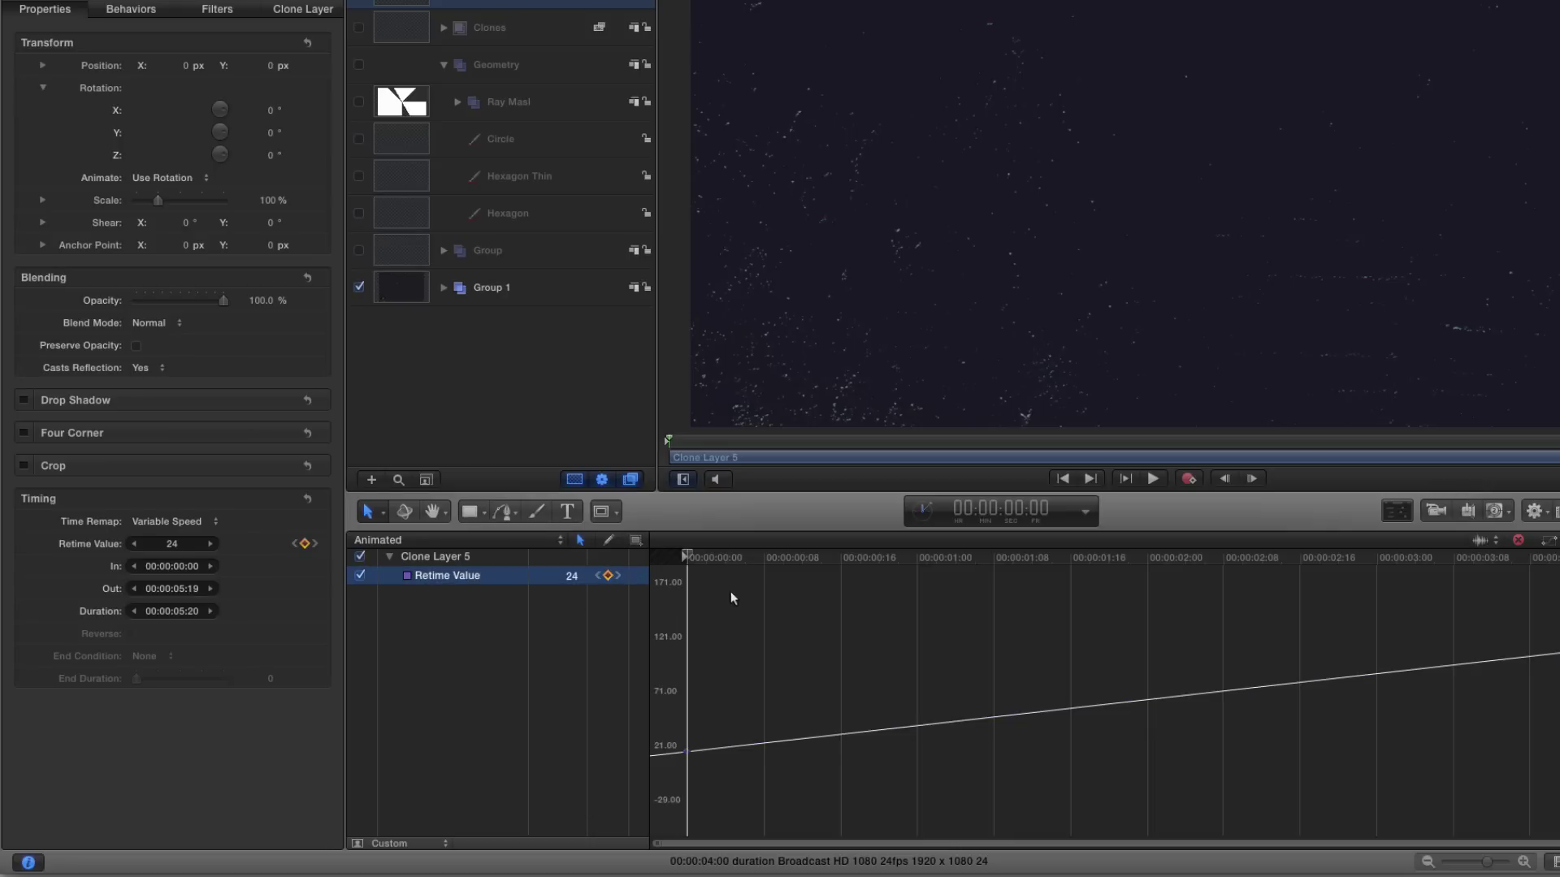
- Add Retime Value keyframes along the curve at 00:00:01:06, 00:00:03:01 and 00:00:02:10
left_click_drag(755, 559, 976, 573)
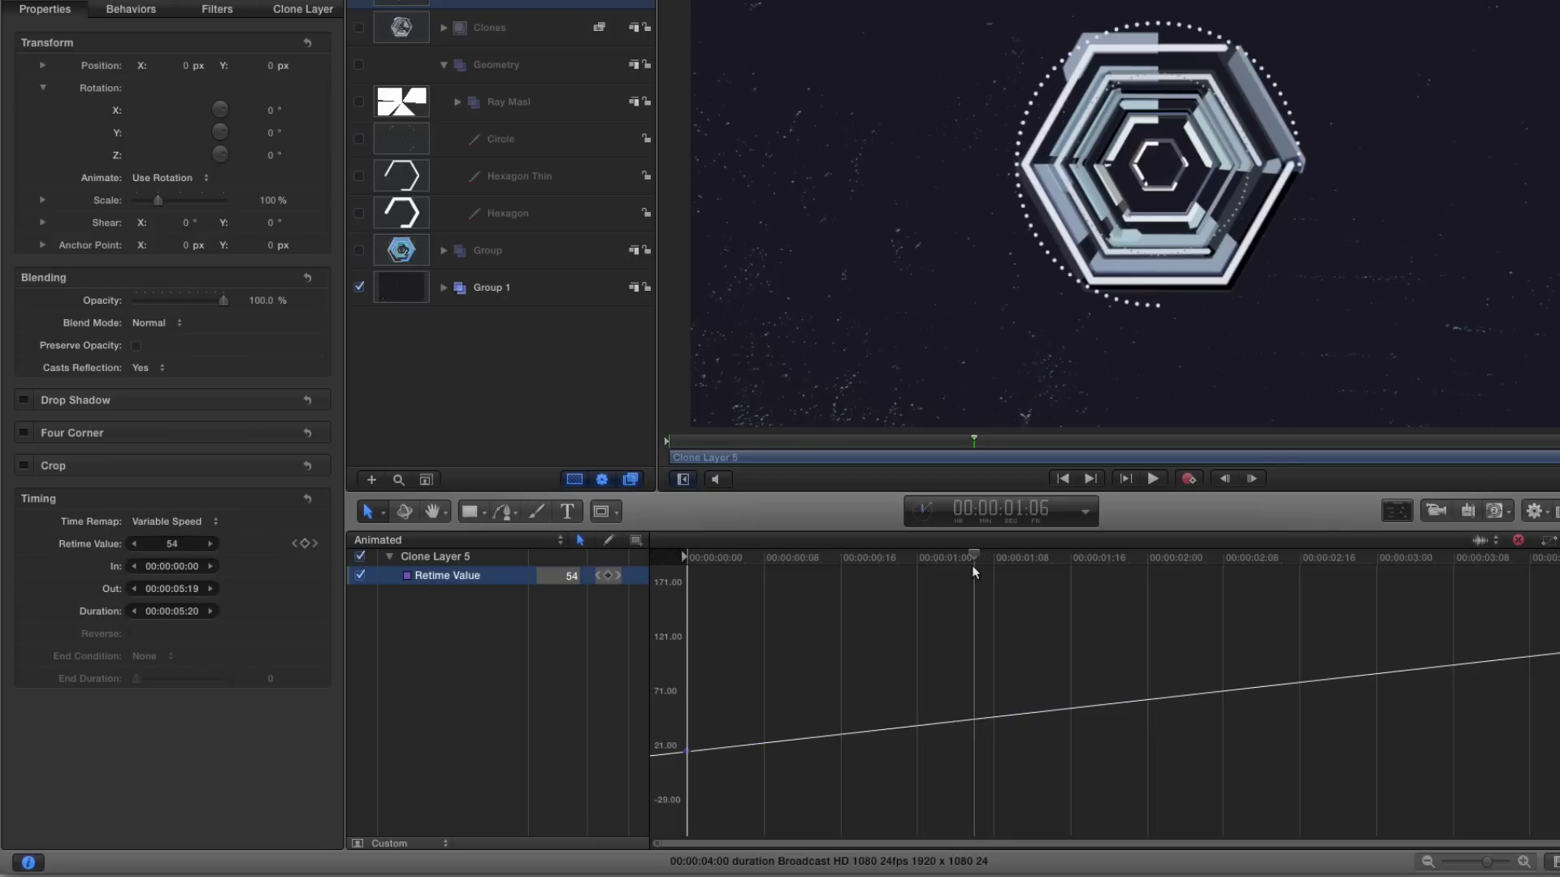
left_click(608, 576)
left_click(1391, 561)
mouse_move(1393, 567)
left_mouse_down()
mouse_move(1415, 567)
mouse_move(1314, 571)
mouse_move(1384, 580)
left_mouse_up()
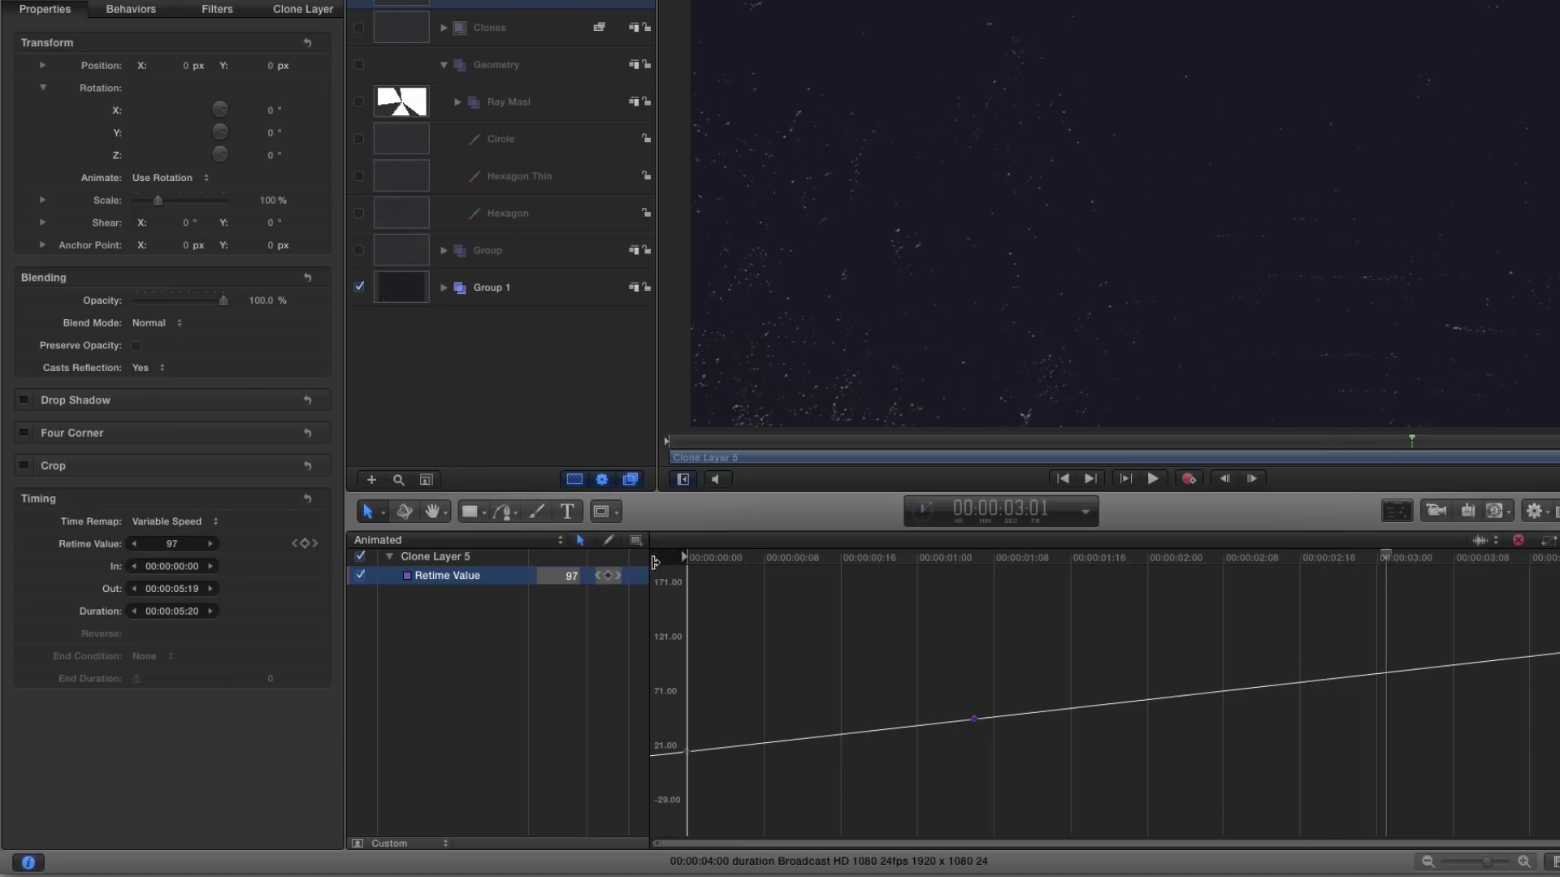
left_click(609, 576)
left_click_drag(1387, 561, 1247, 571)
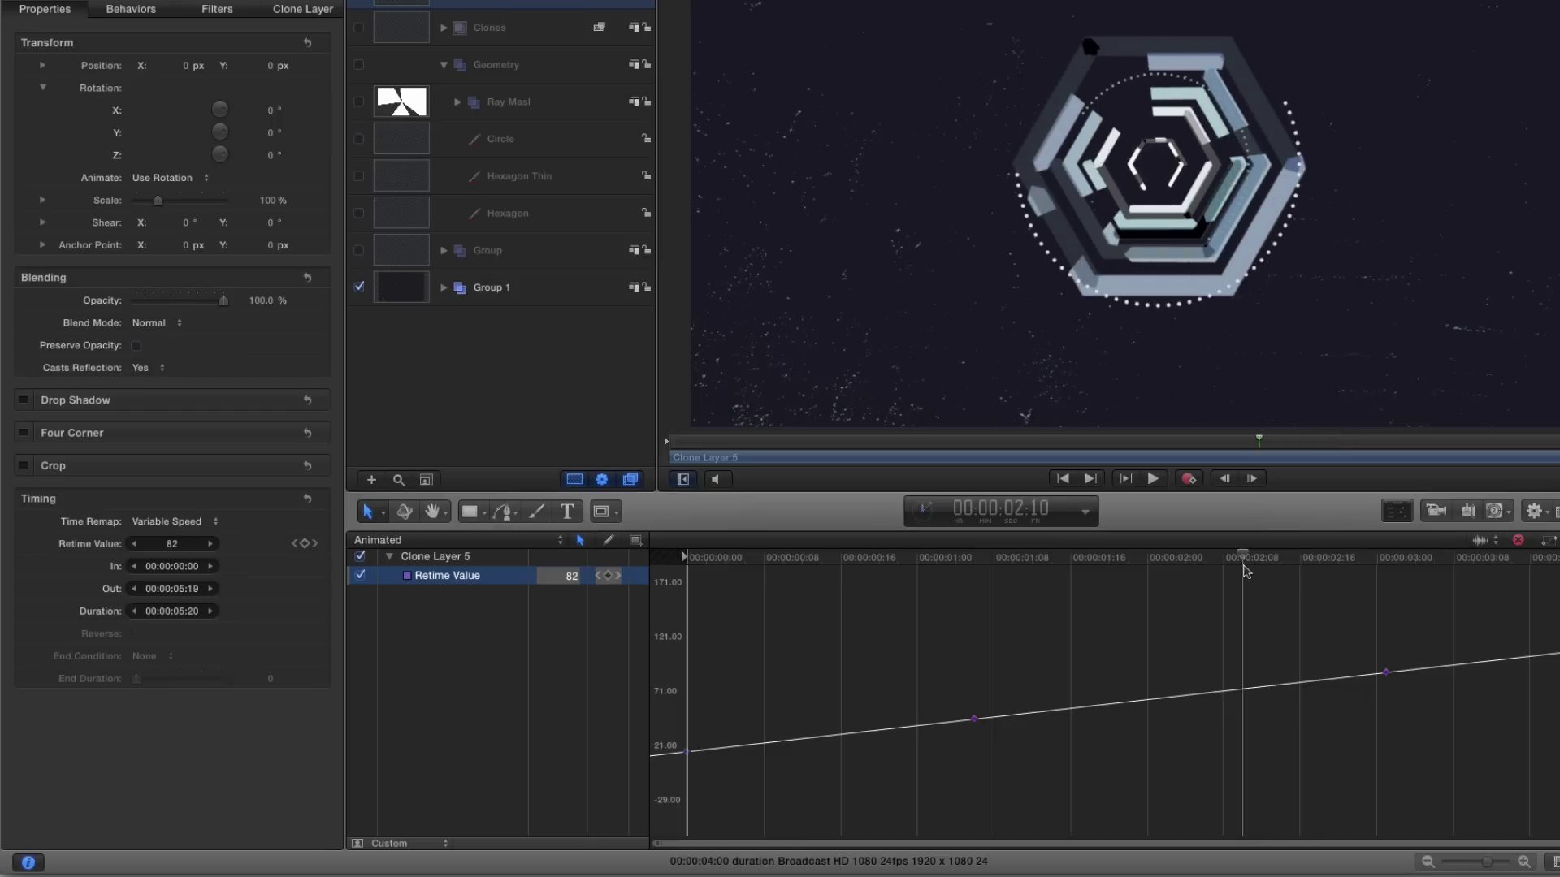
left_click(608, 576)
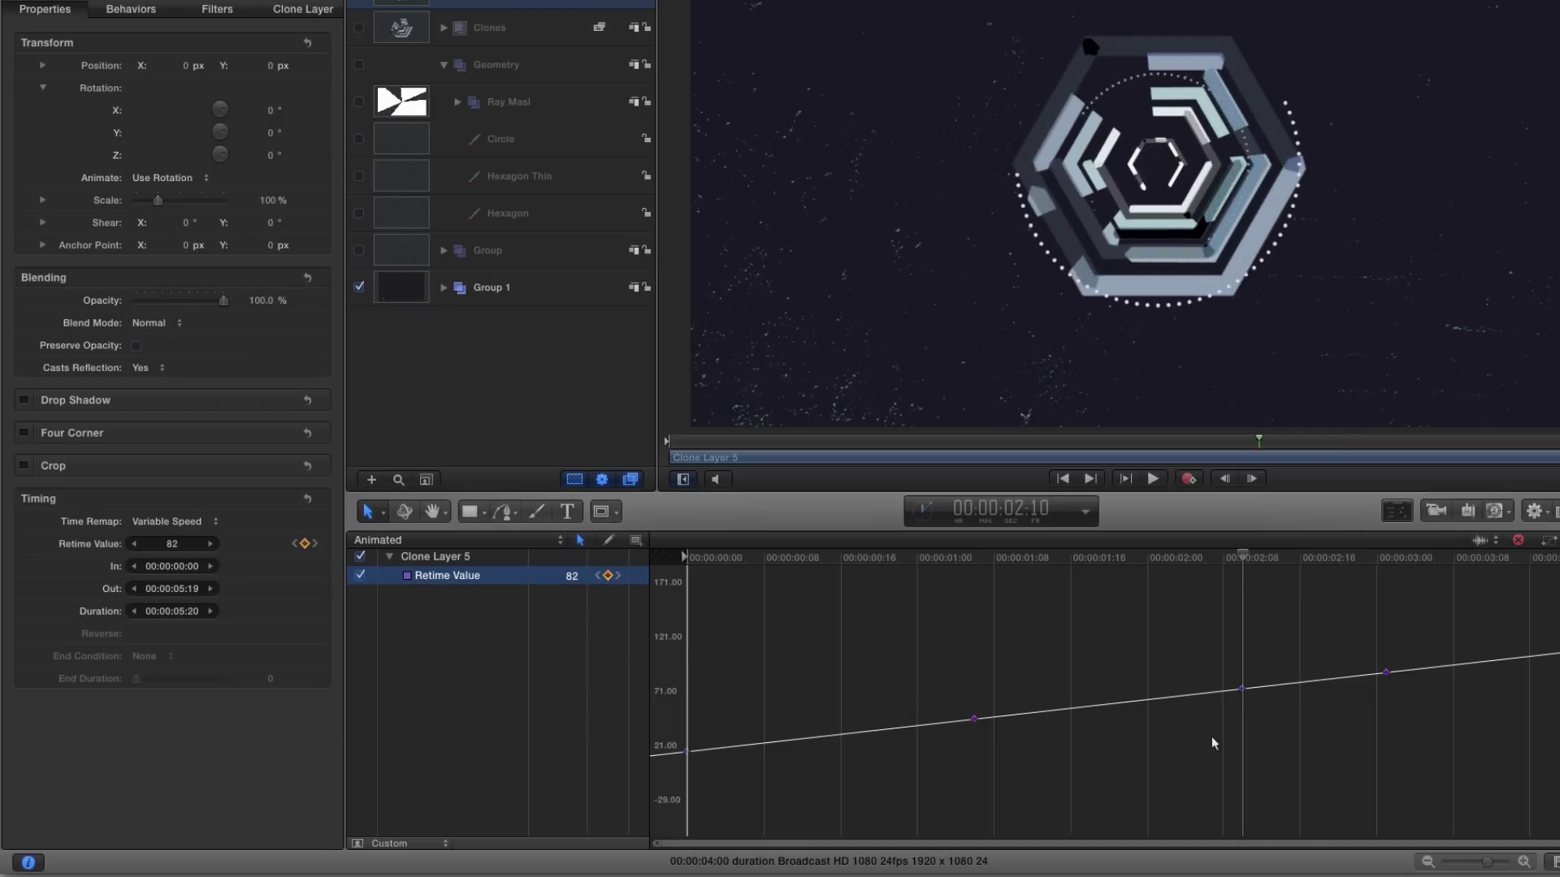
- Shift the 00:00:01:06 Retime Value keyframe earlier to about 00:00:00:16, keeping its value, and scrub to check the timing
left_click(973, 719)
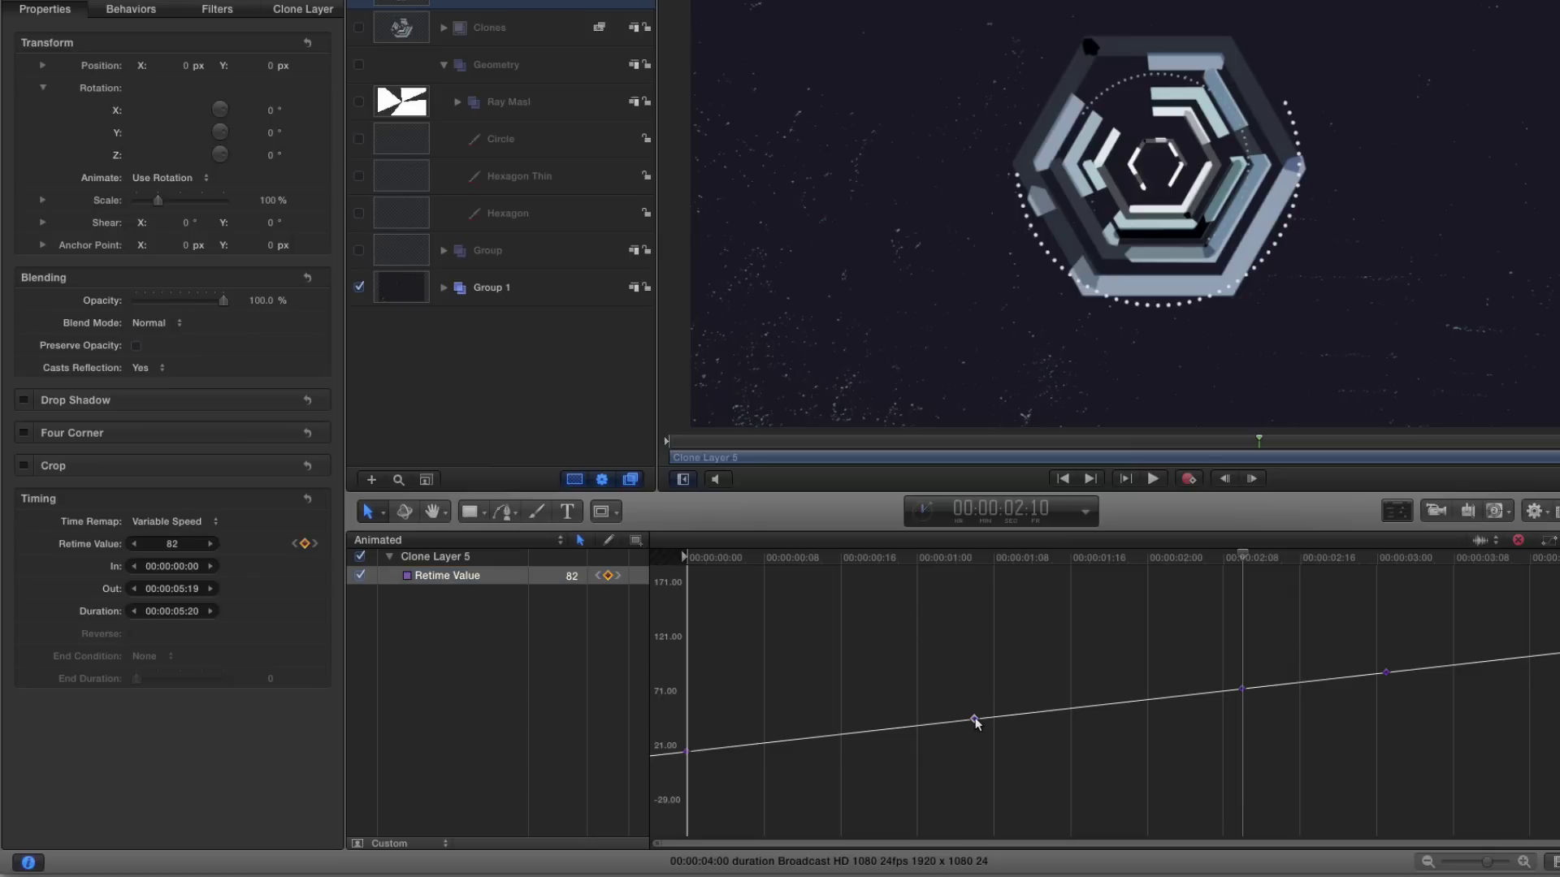
left_click_drag(974, 719, 840, 719)
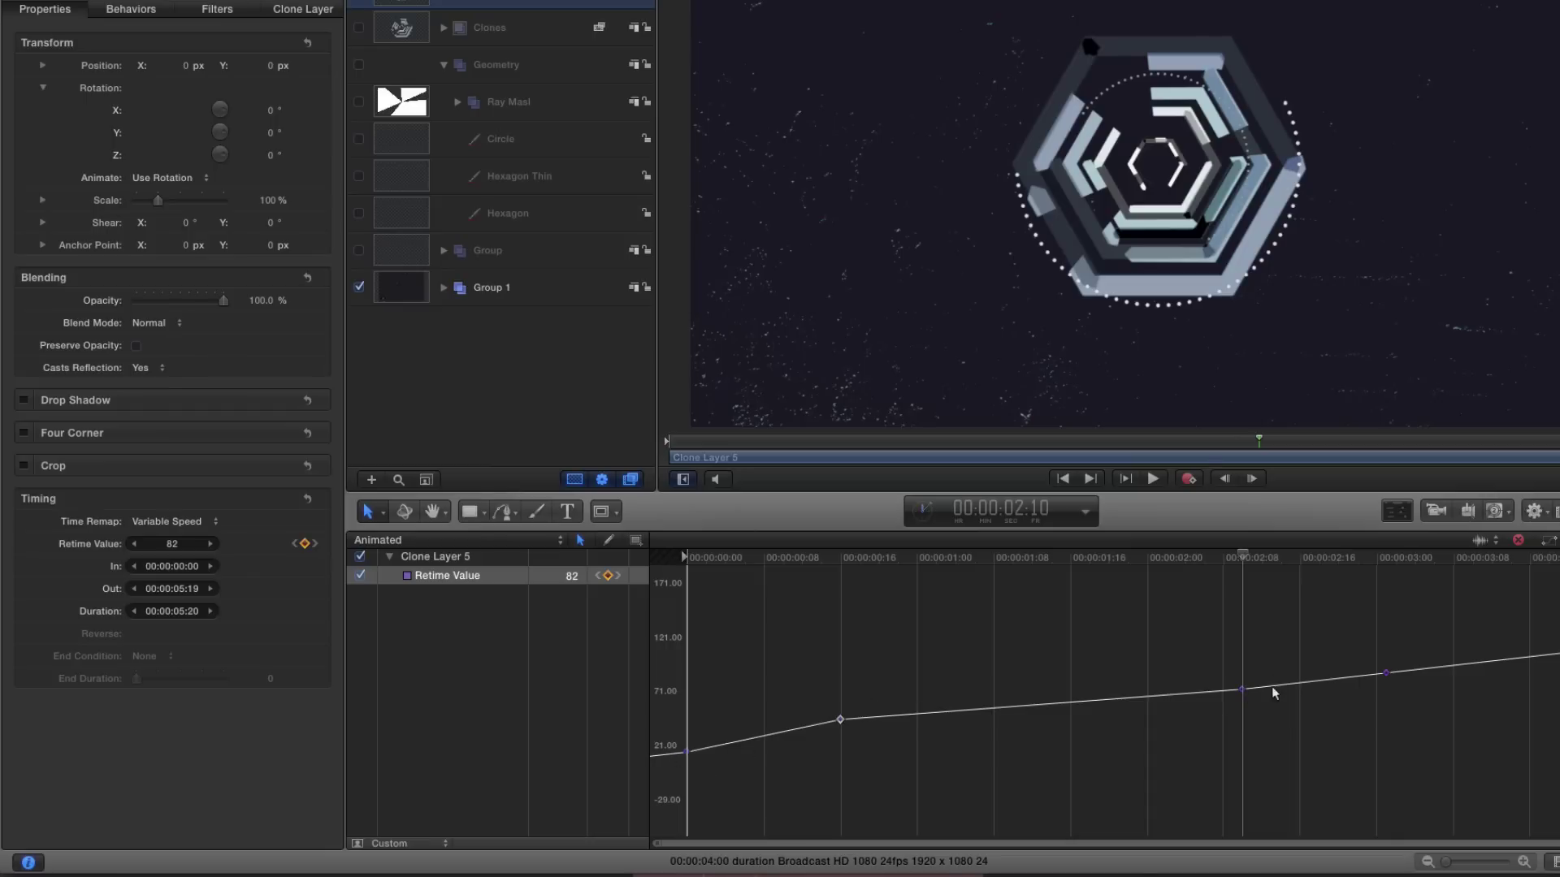
left_click_drag(1342, 558, 1037, 581)
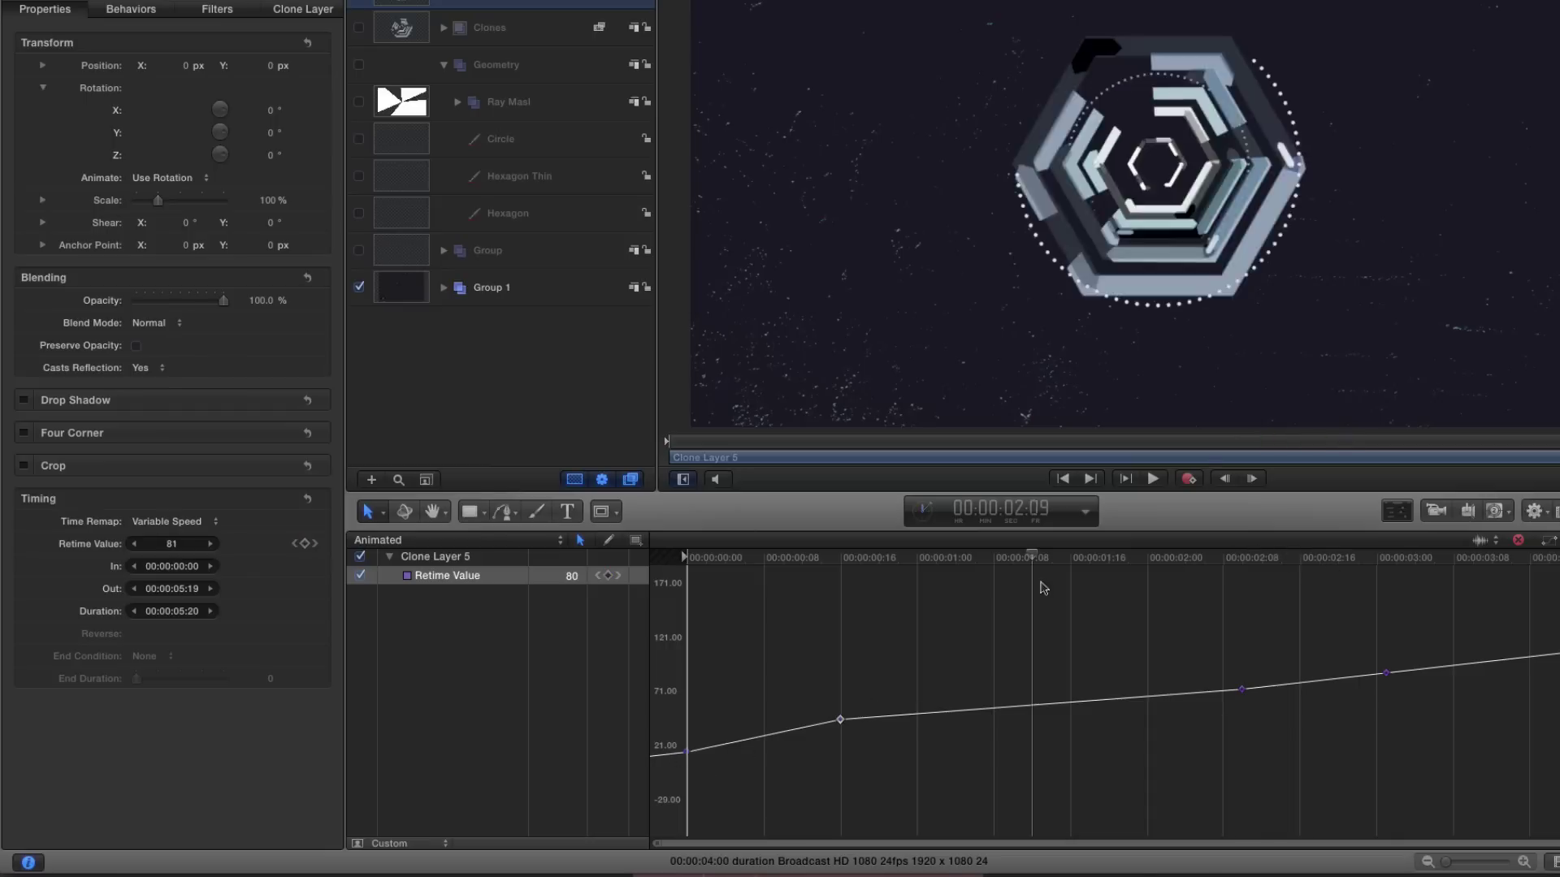
- Set the interpolation of the Retime Value keyframes at about 00:00:00:16 and 00:00:02:10 to Bezier
right_click(840, 720)
mouse_move(887, 821)
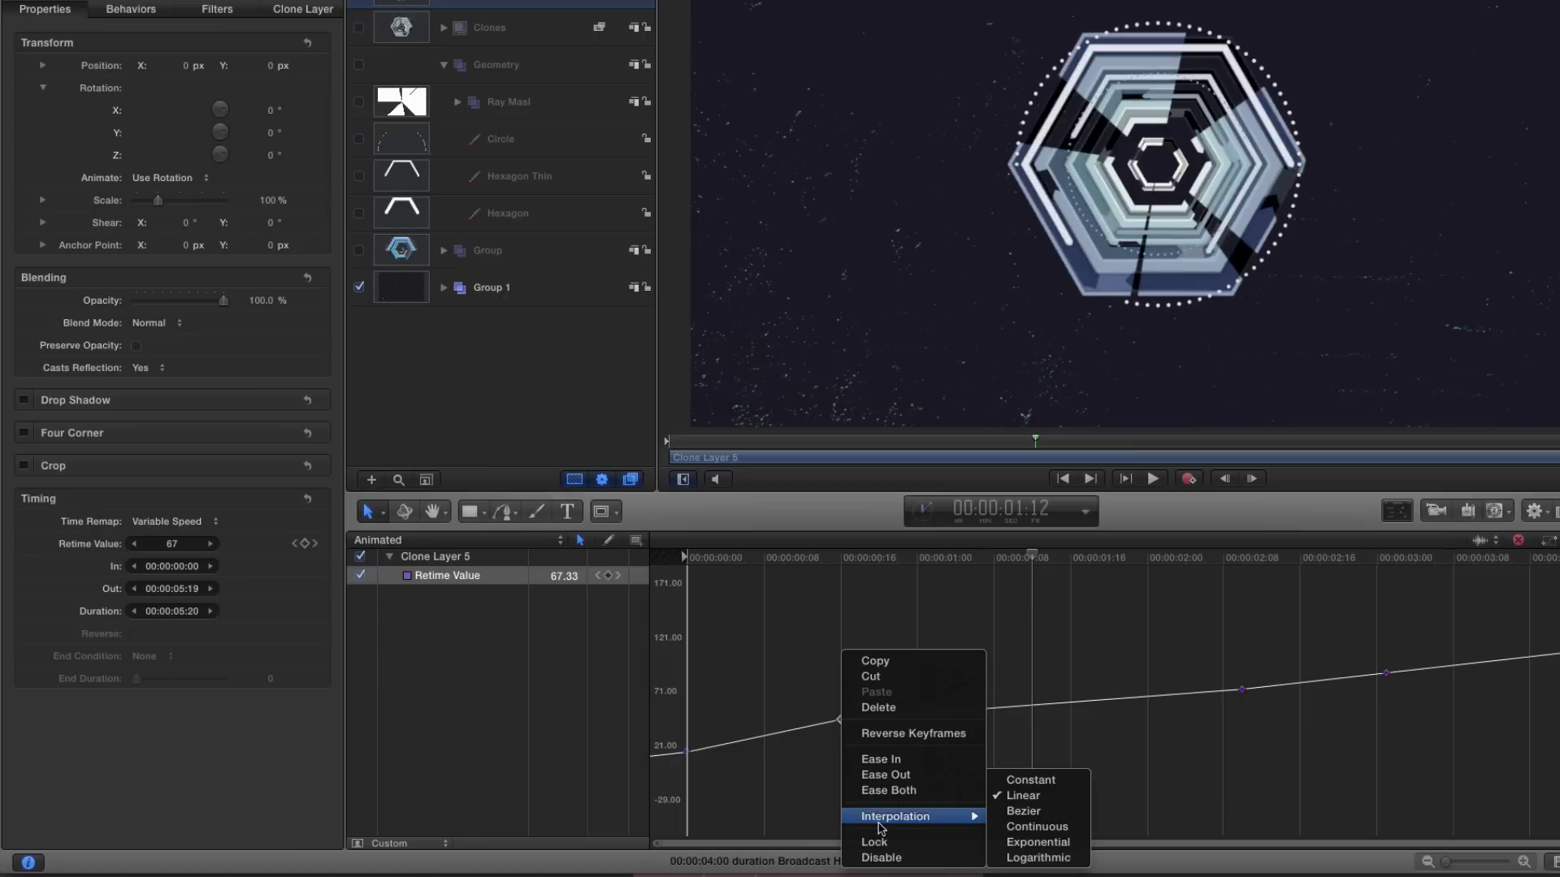
left_click(1041, 814)
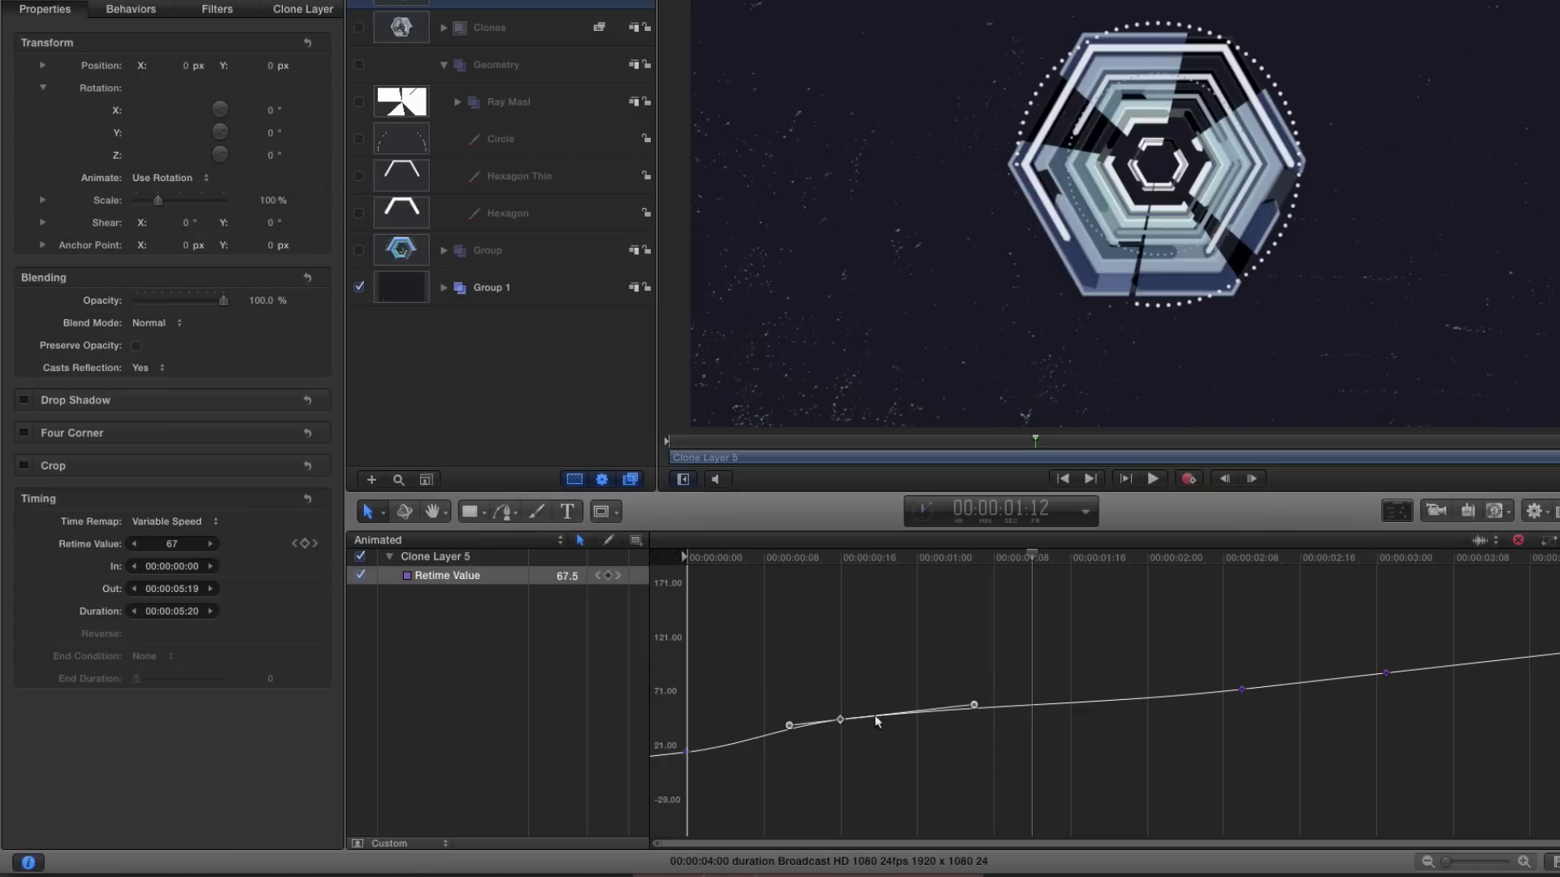
left_click(1240, 689)
right_click(1240, 690)
mouse_move(1332, 817)
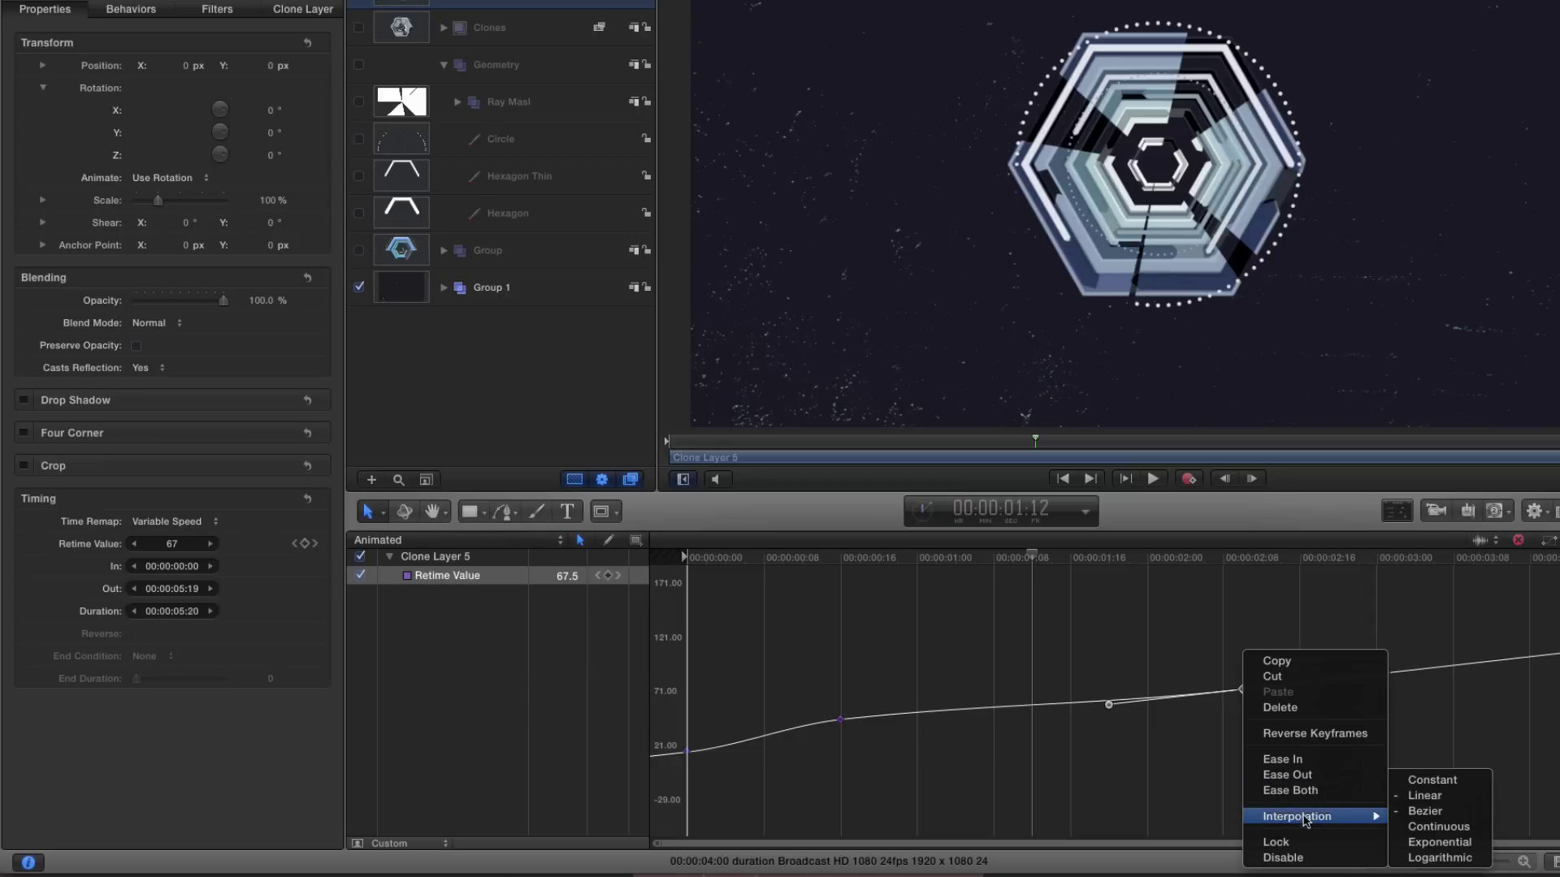
left_click(1445, 810)
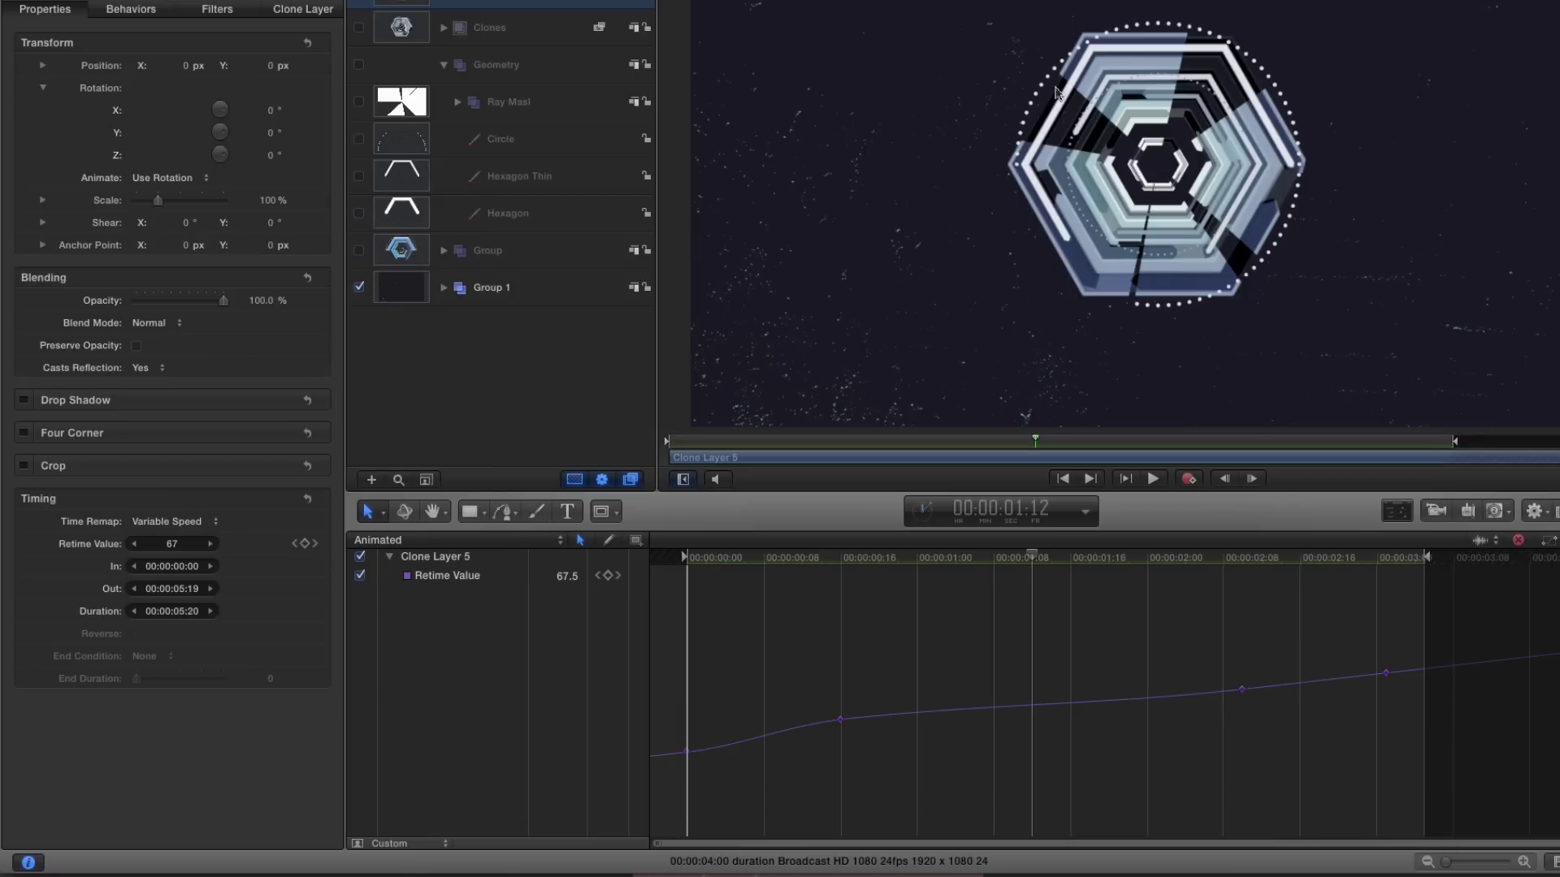
- Hide the Keyframe Editor and play the animation from the start to review the retimed motion
key("super+8")
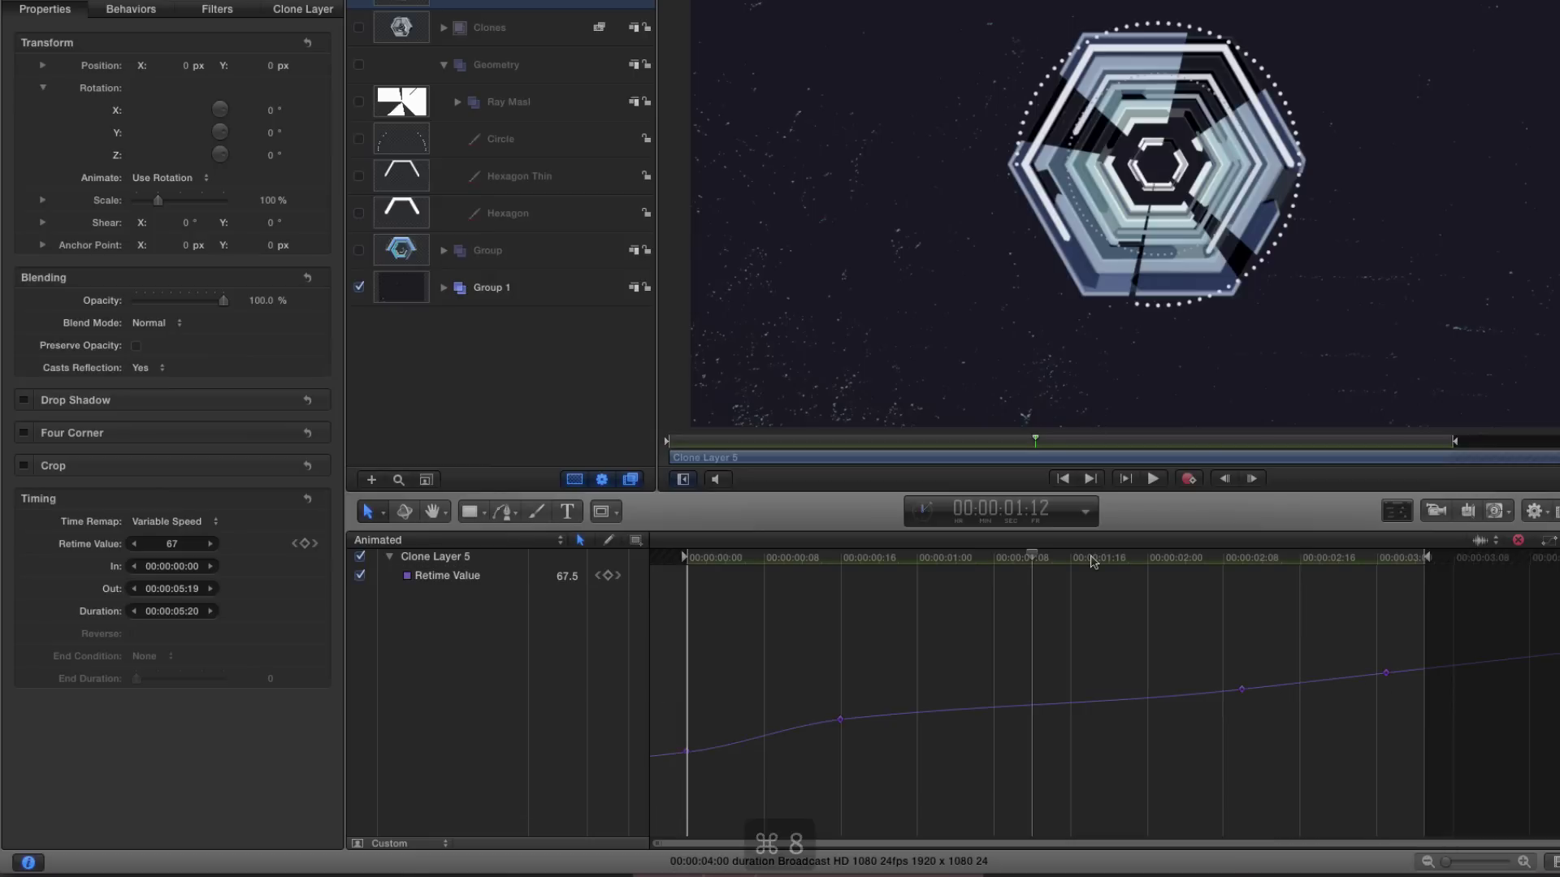
left_click(1063, 799)
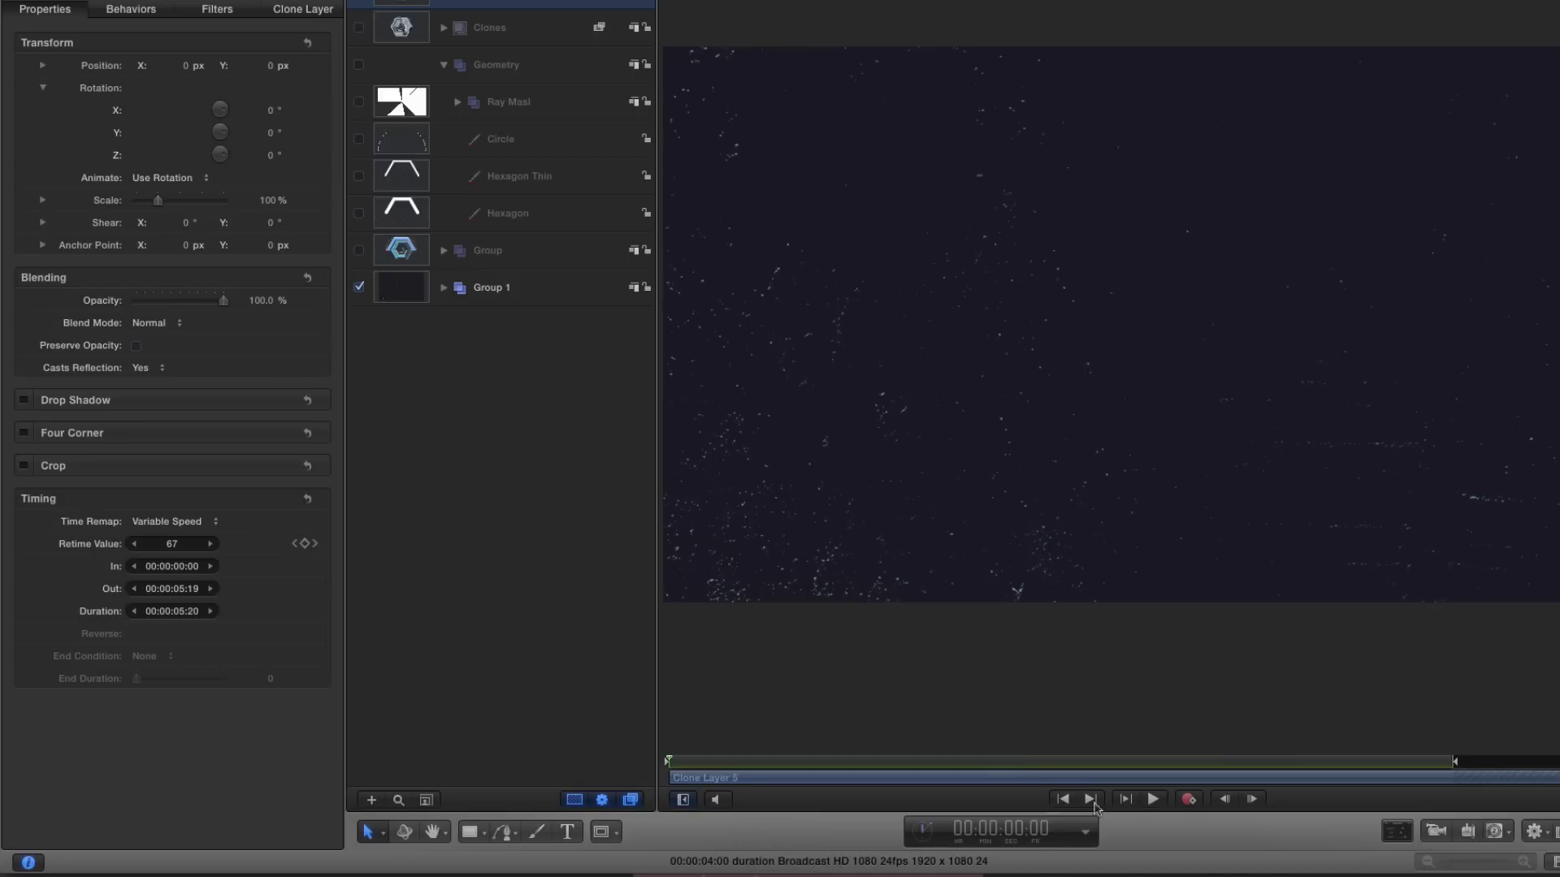
left_click(1153, 800)
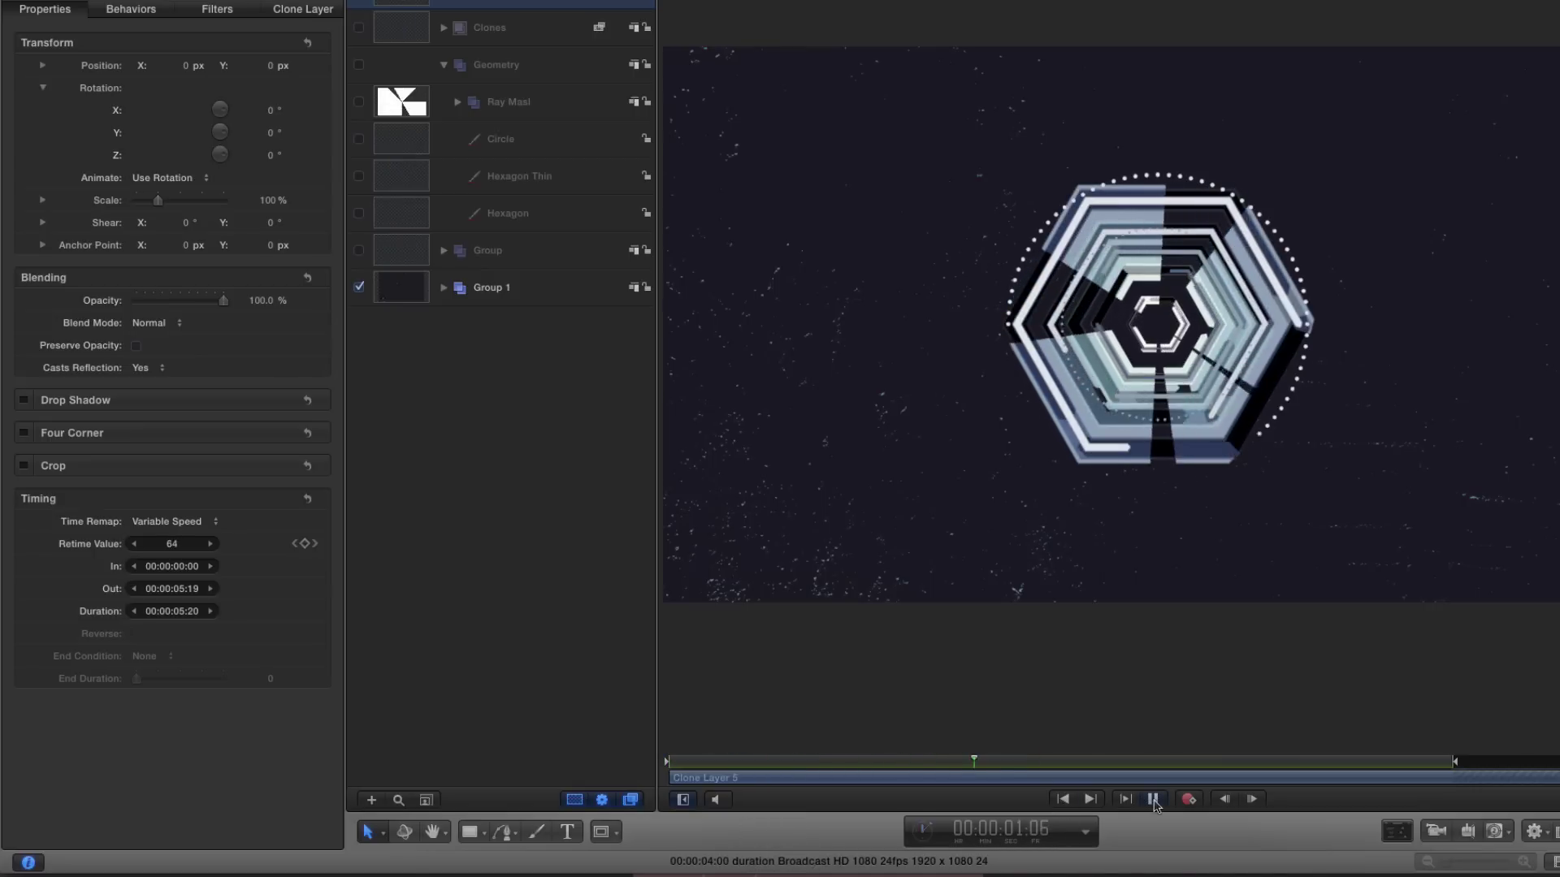
left_click(1154, 800)
left_click(1063, 799)
left_click(1153, 799)
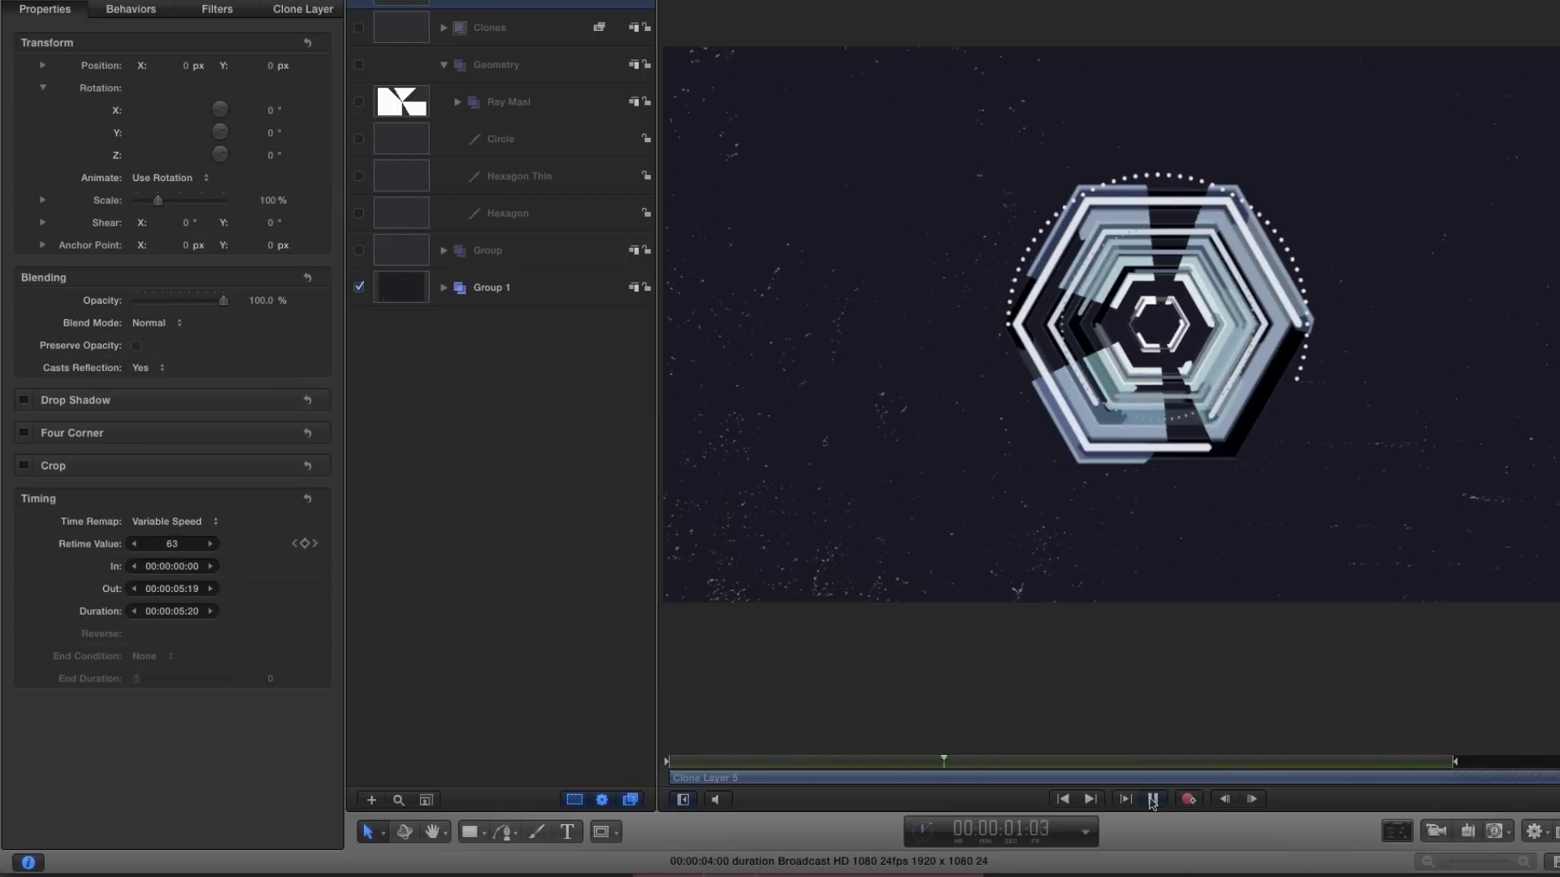
left_click(1152, 814)
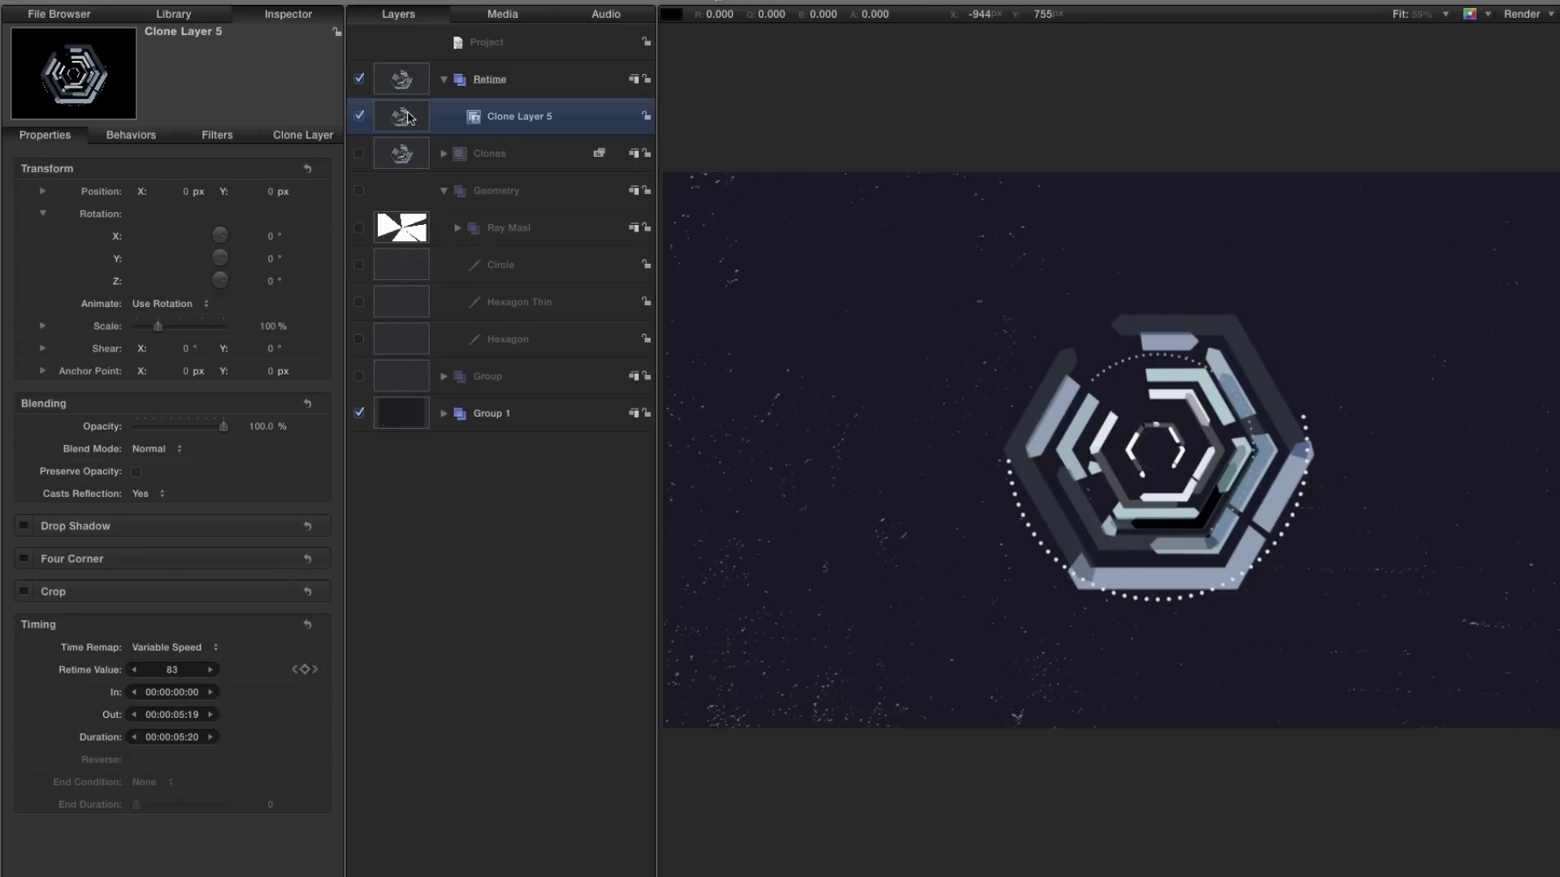
key("space")
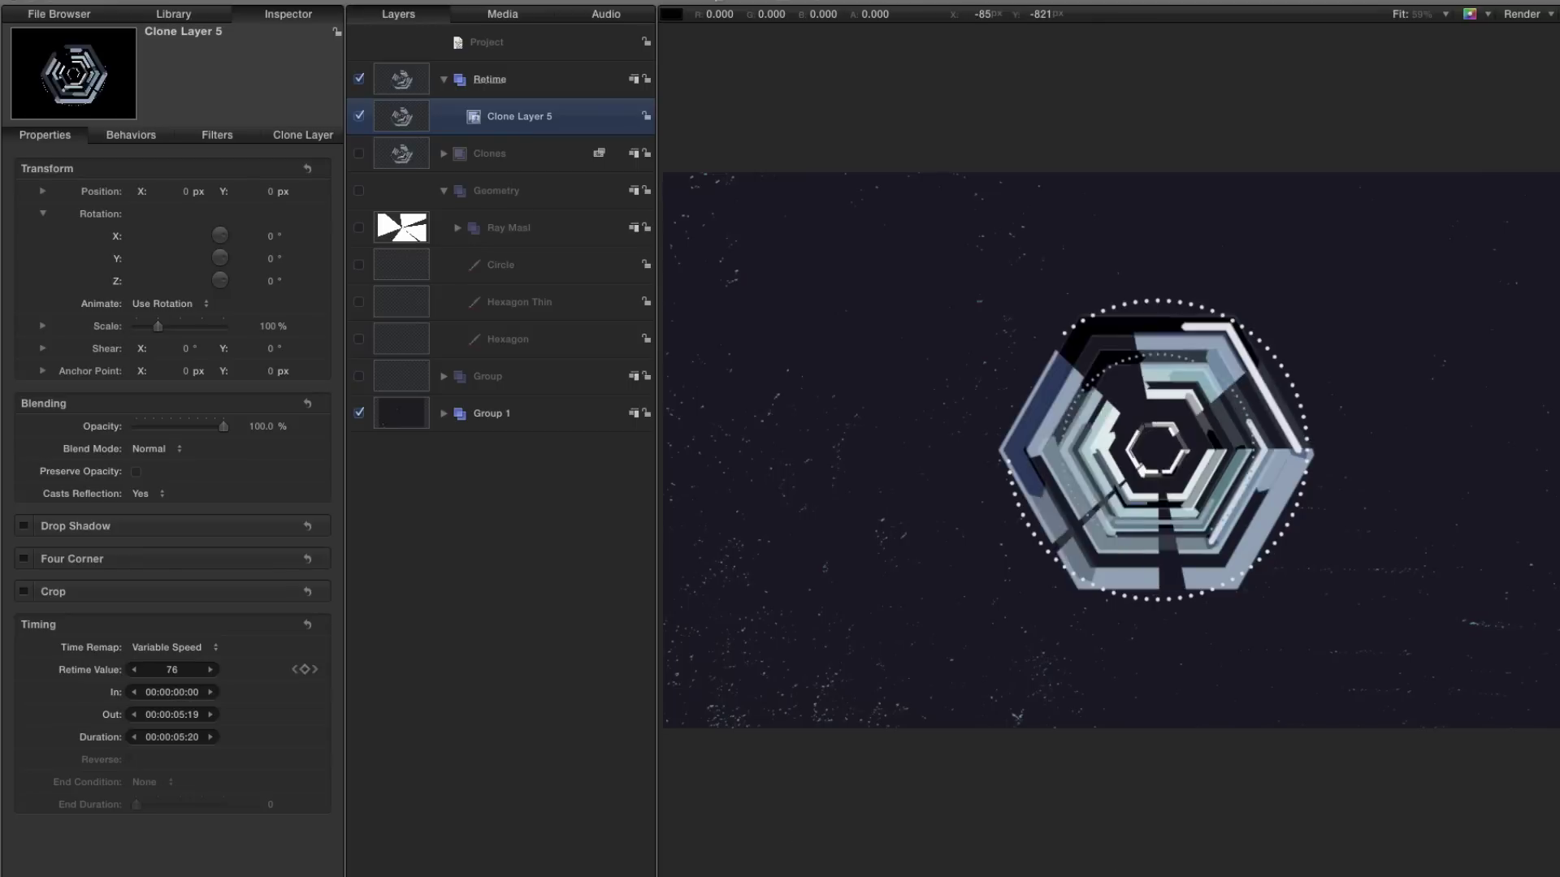
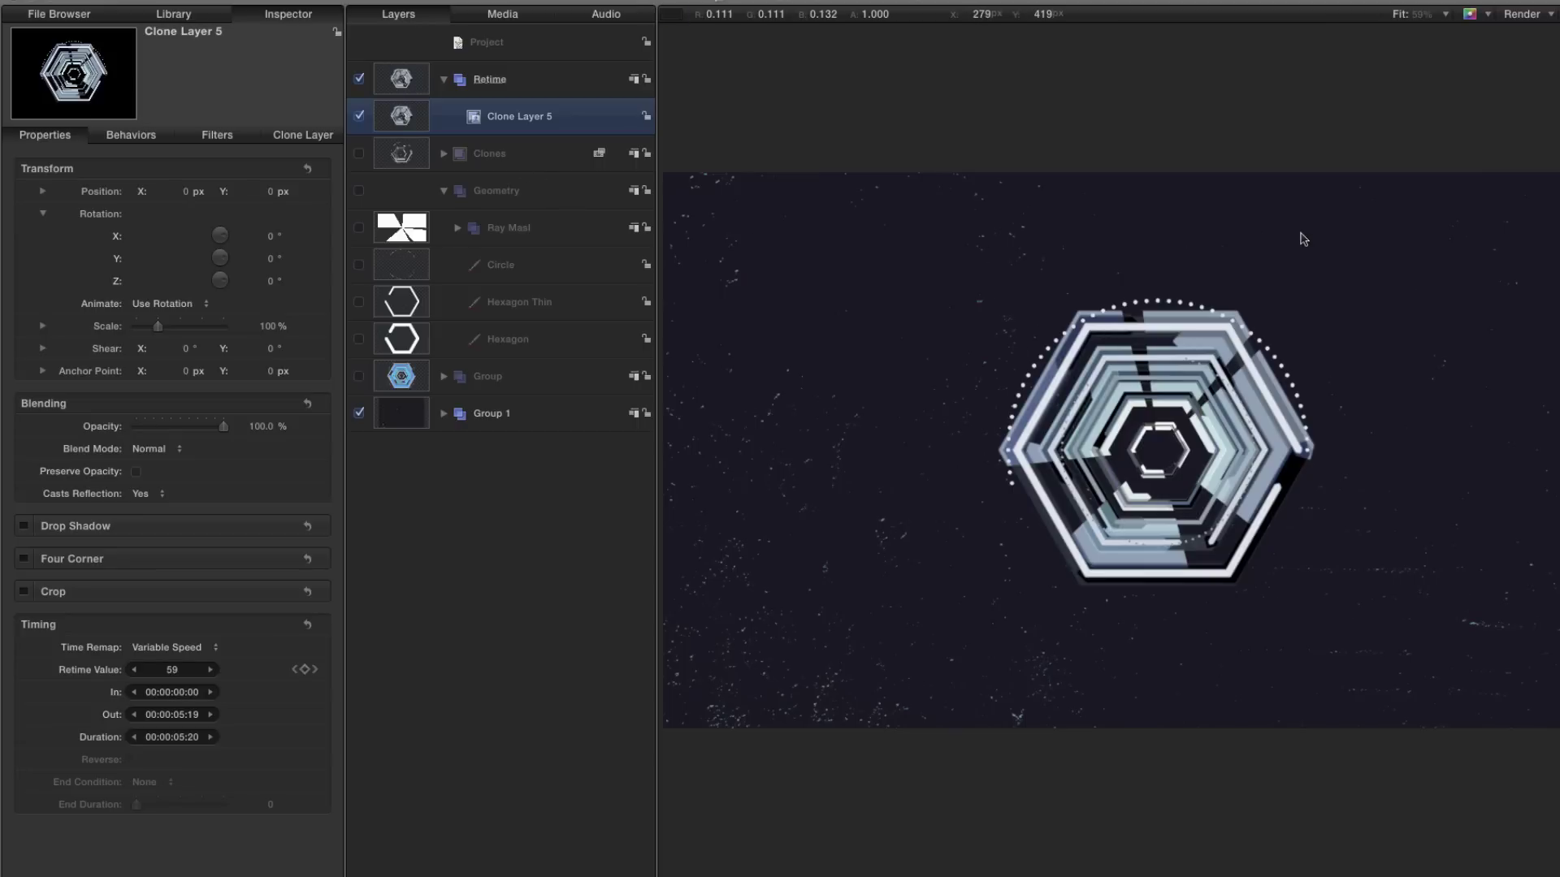
- Collapse the Retime group, make a clone layer of it, and rename the clone layer's new group as Shadow
left_click(443, 78)
left_click(400, 80)
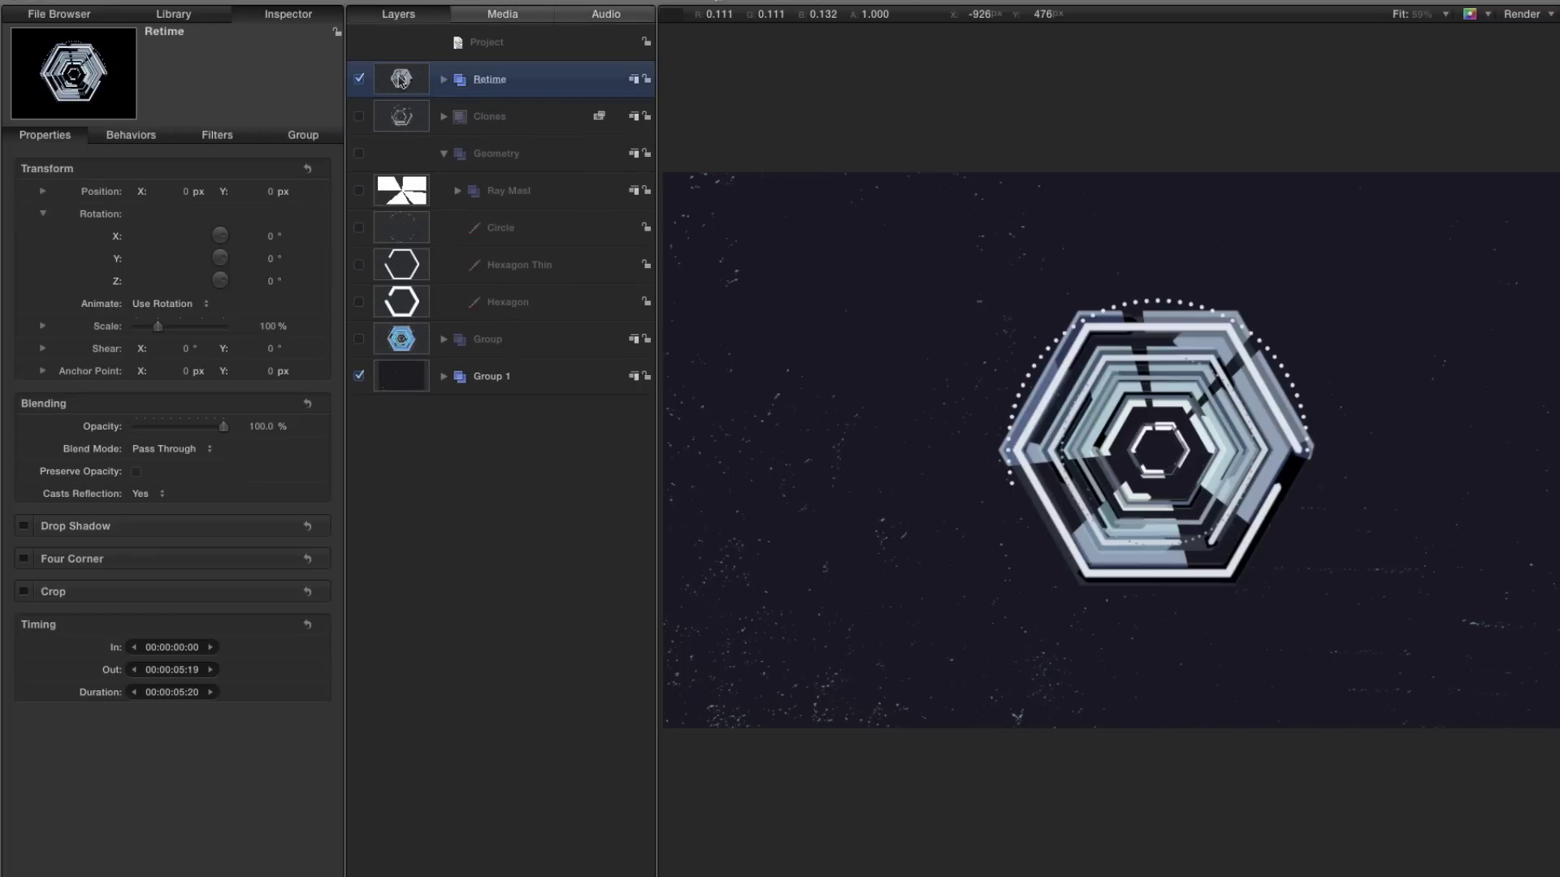
right_click(400, 81)
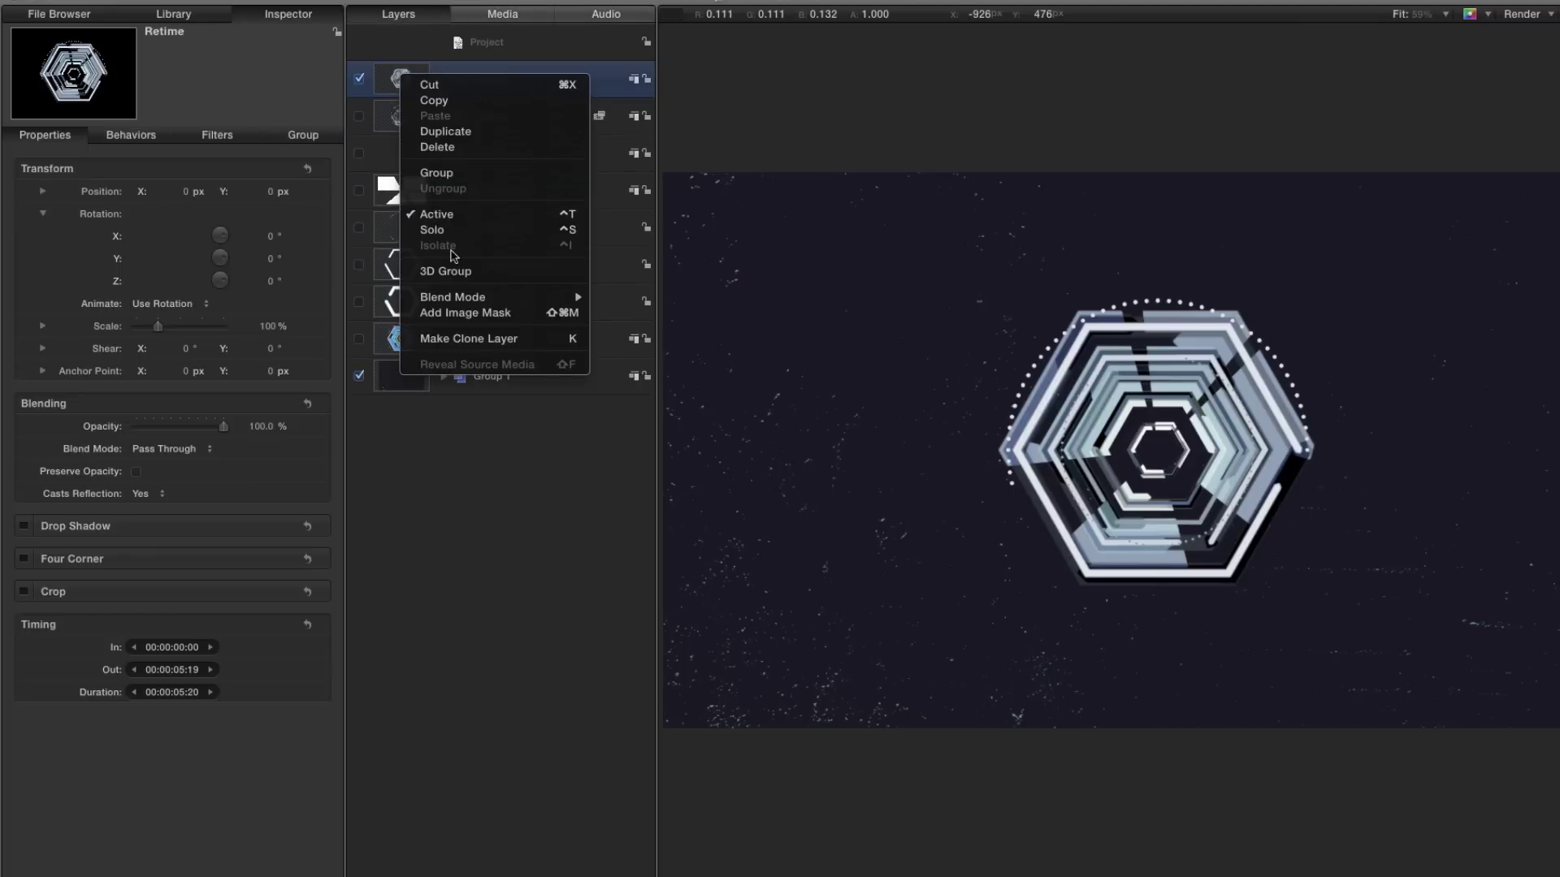
left_click(479, 339)
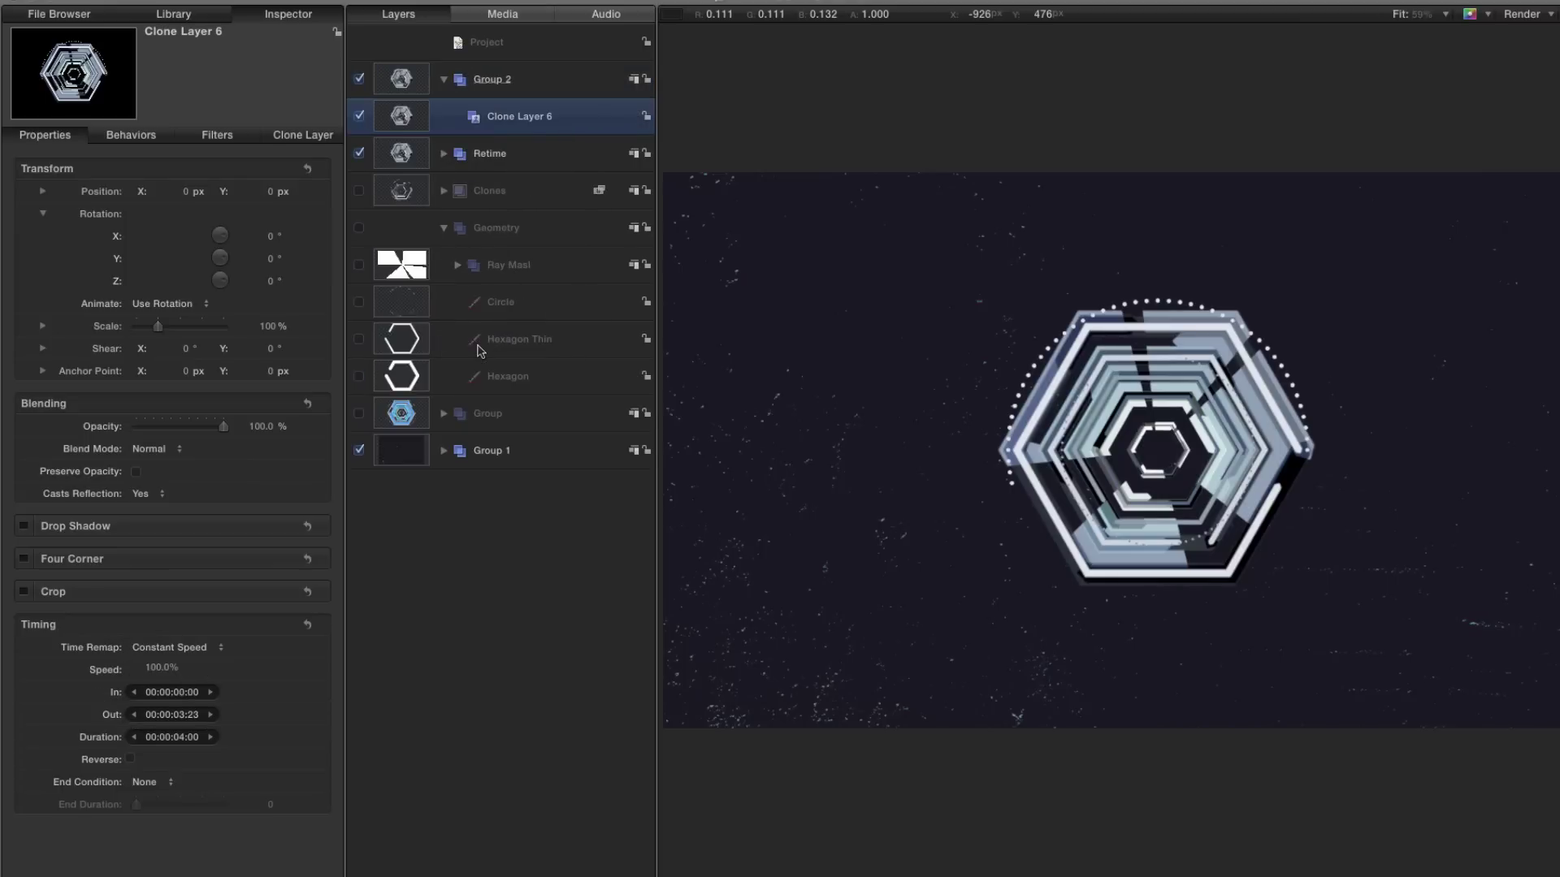
double_click(485, 81)
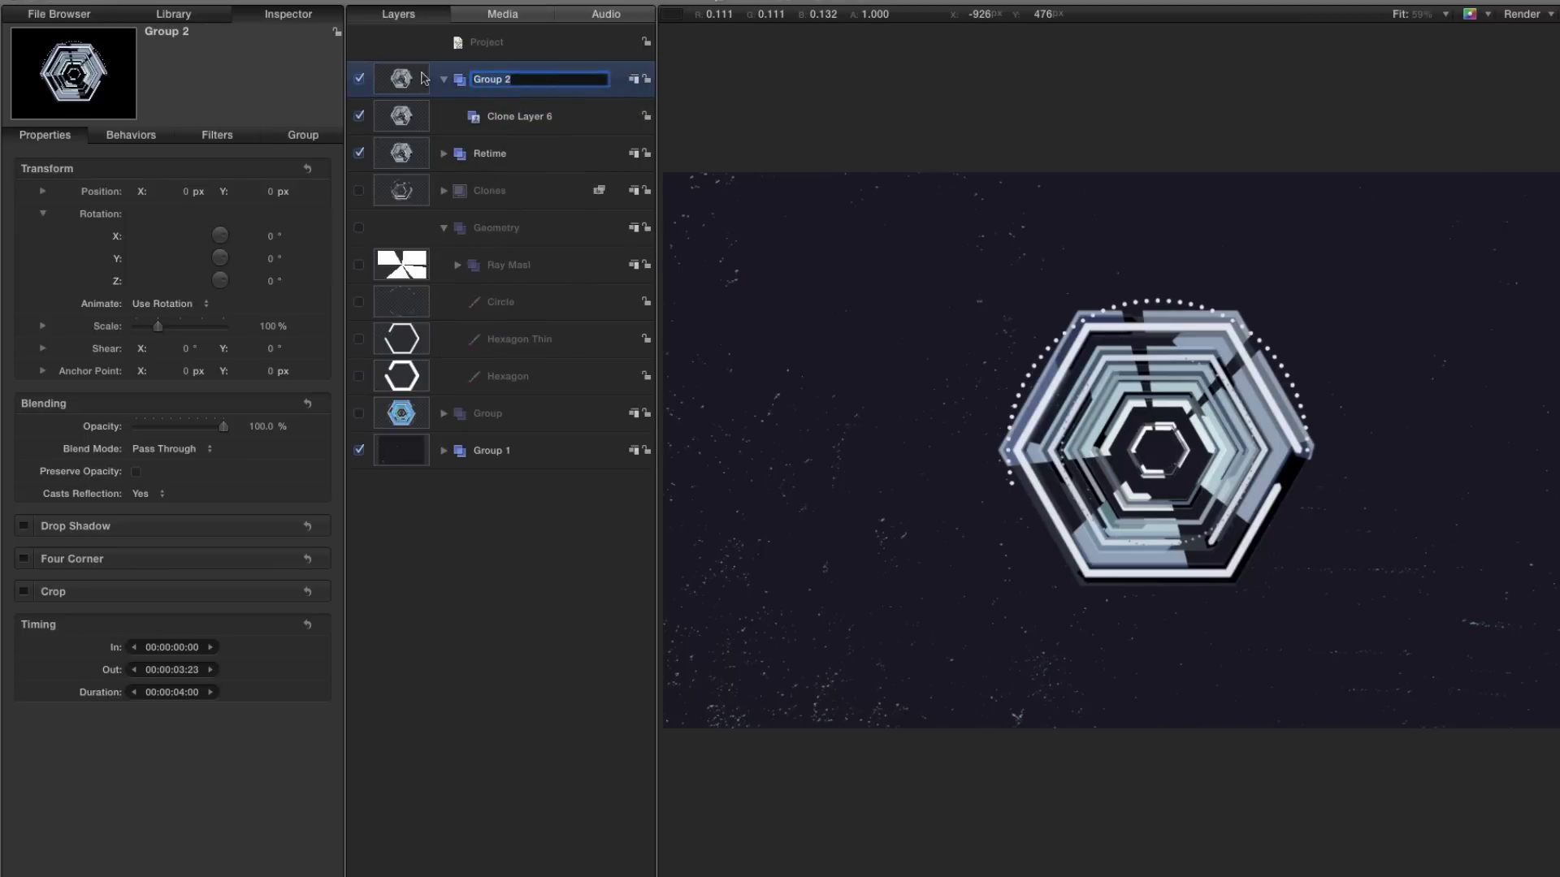
type("Shadow")
key("Return")
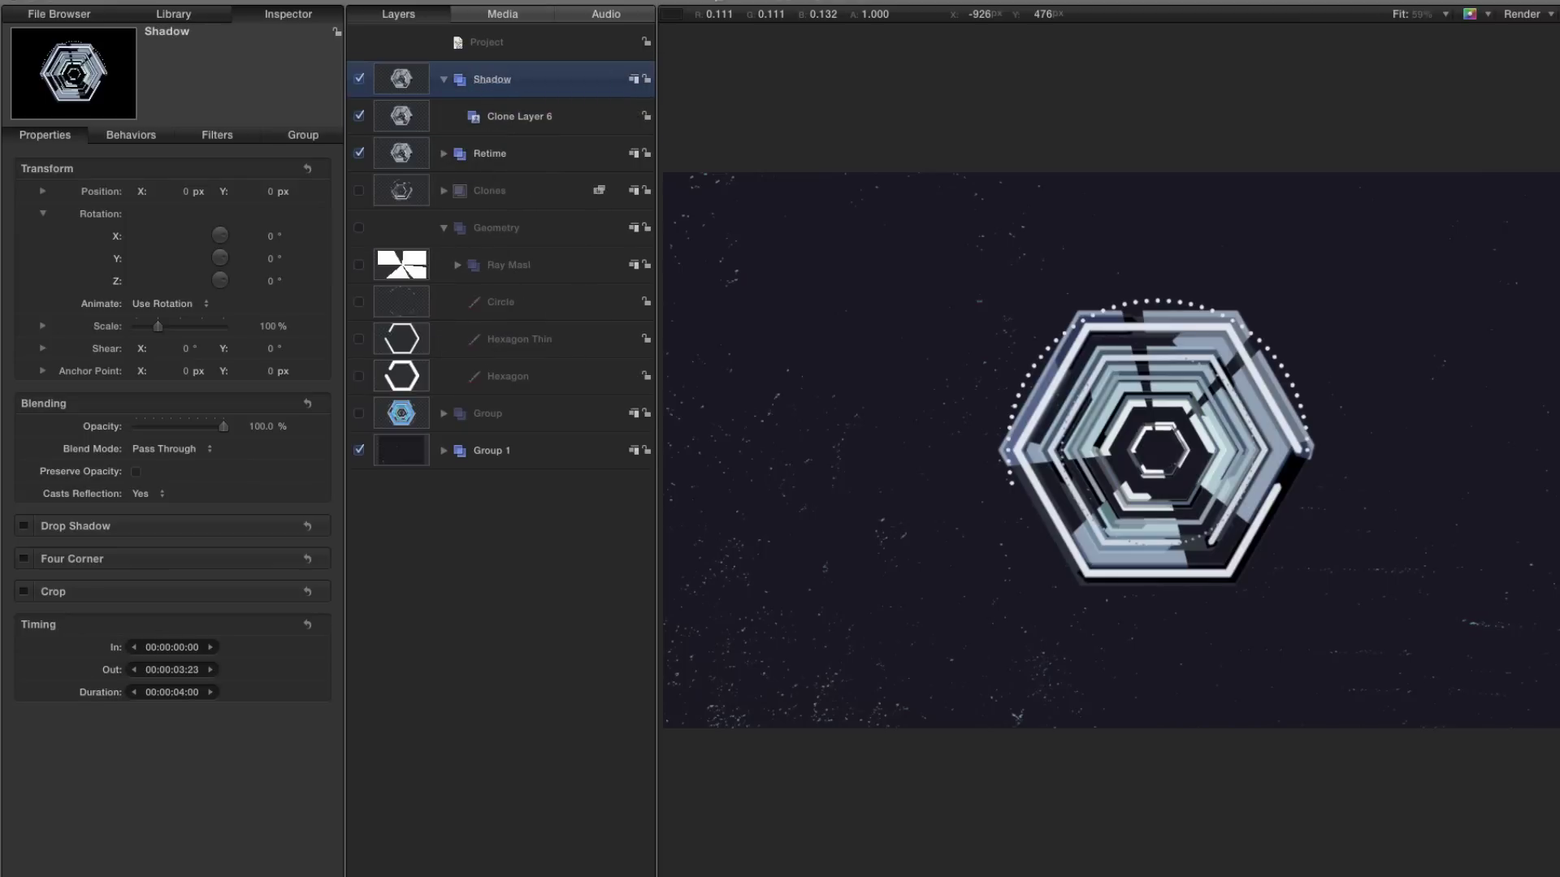
- Apply the Hue/Saturation color correction filter to the clone layer in the Shadow group
left_click(185, 14)
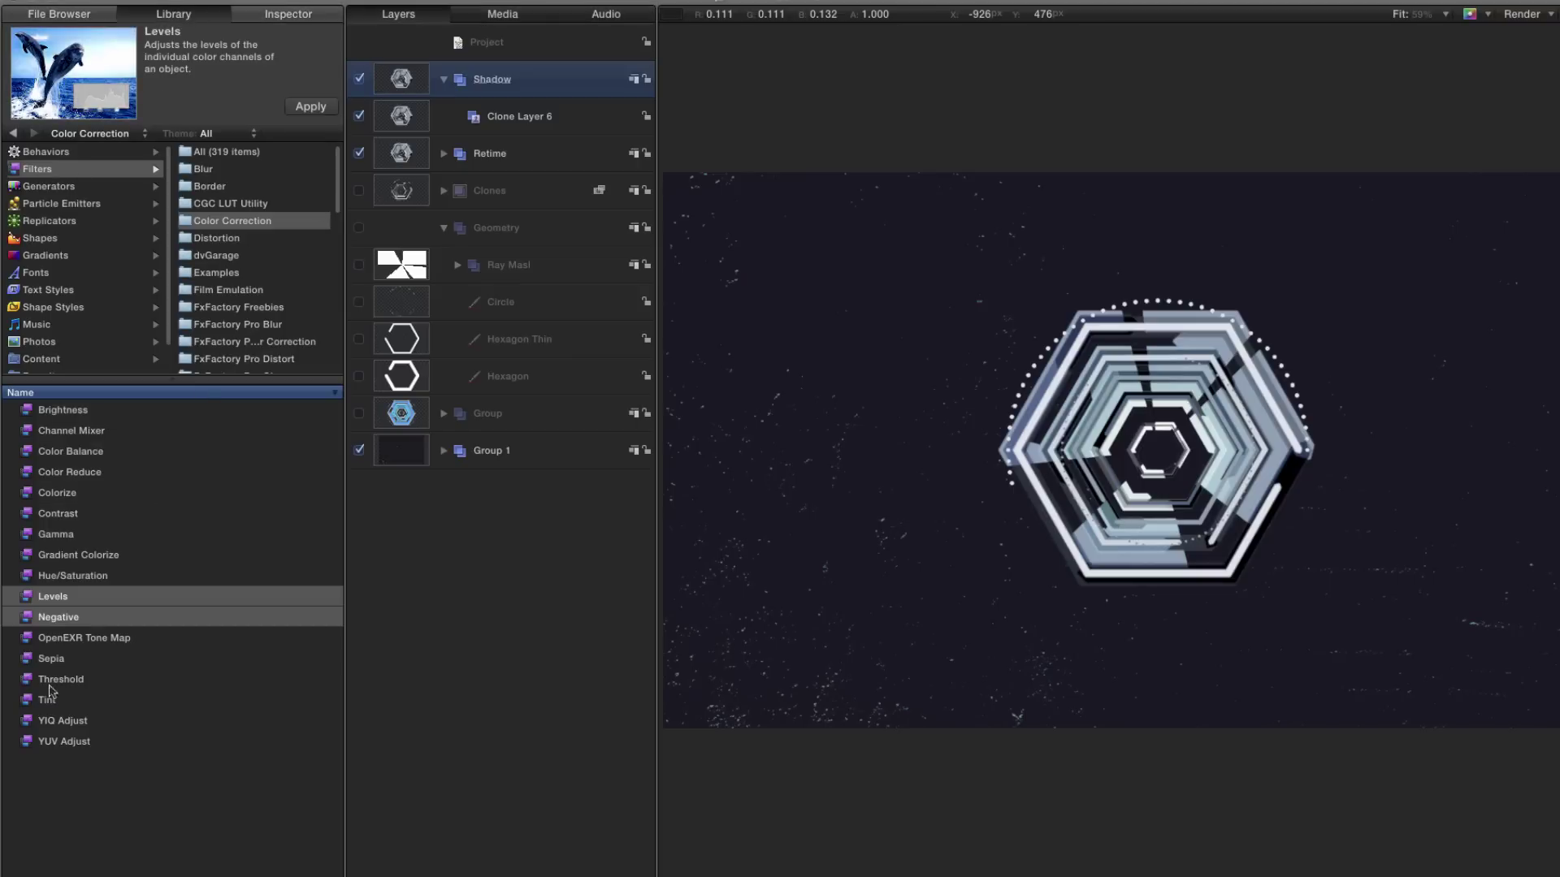
left_click(67, 578)
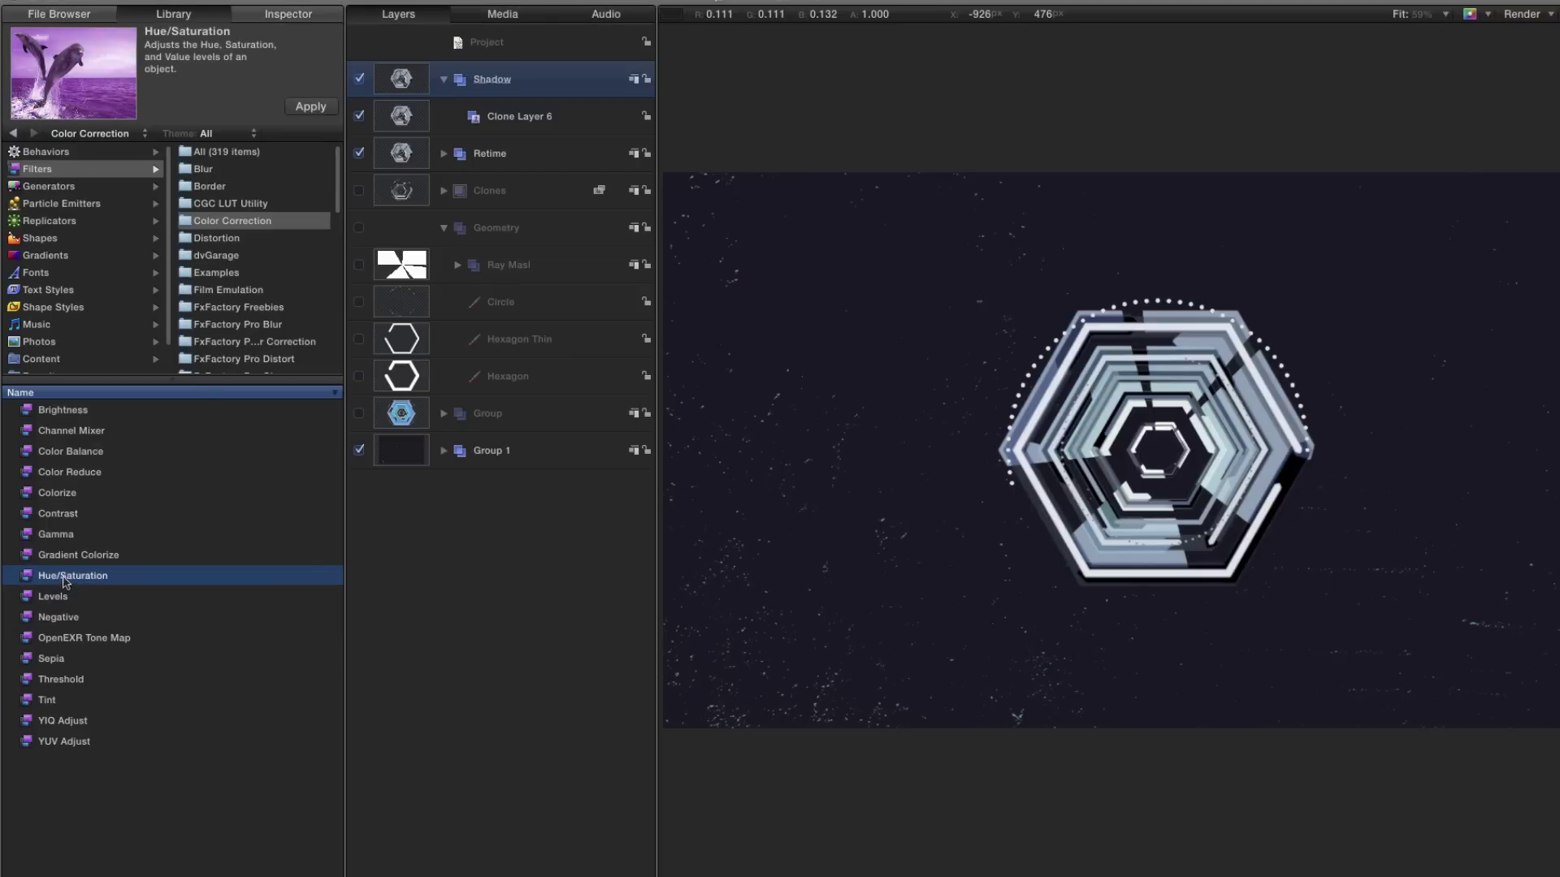
mouse_move(66, 582)
left_mouse_down()
mouse_move(799, 349)
mouse_move(394, 114)
left_mouse_up()
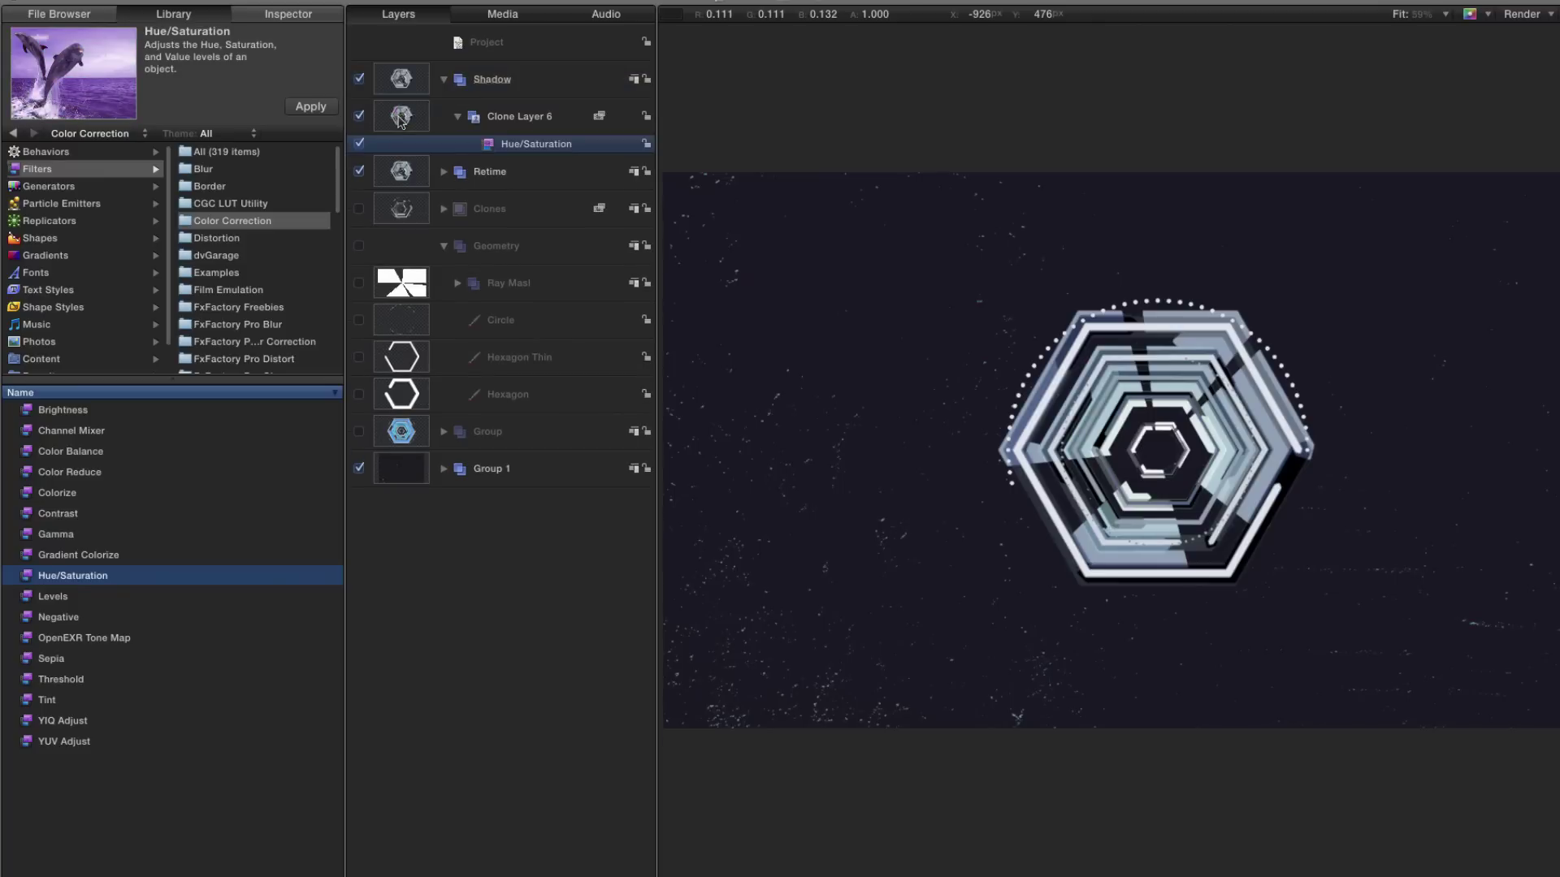
- Hide the Retime group and set the shadow clone's Hue/Saturation filter to Saturation -1.0 and Value 0.08
left_click(290, 8)
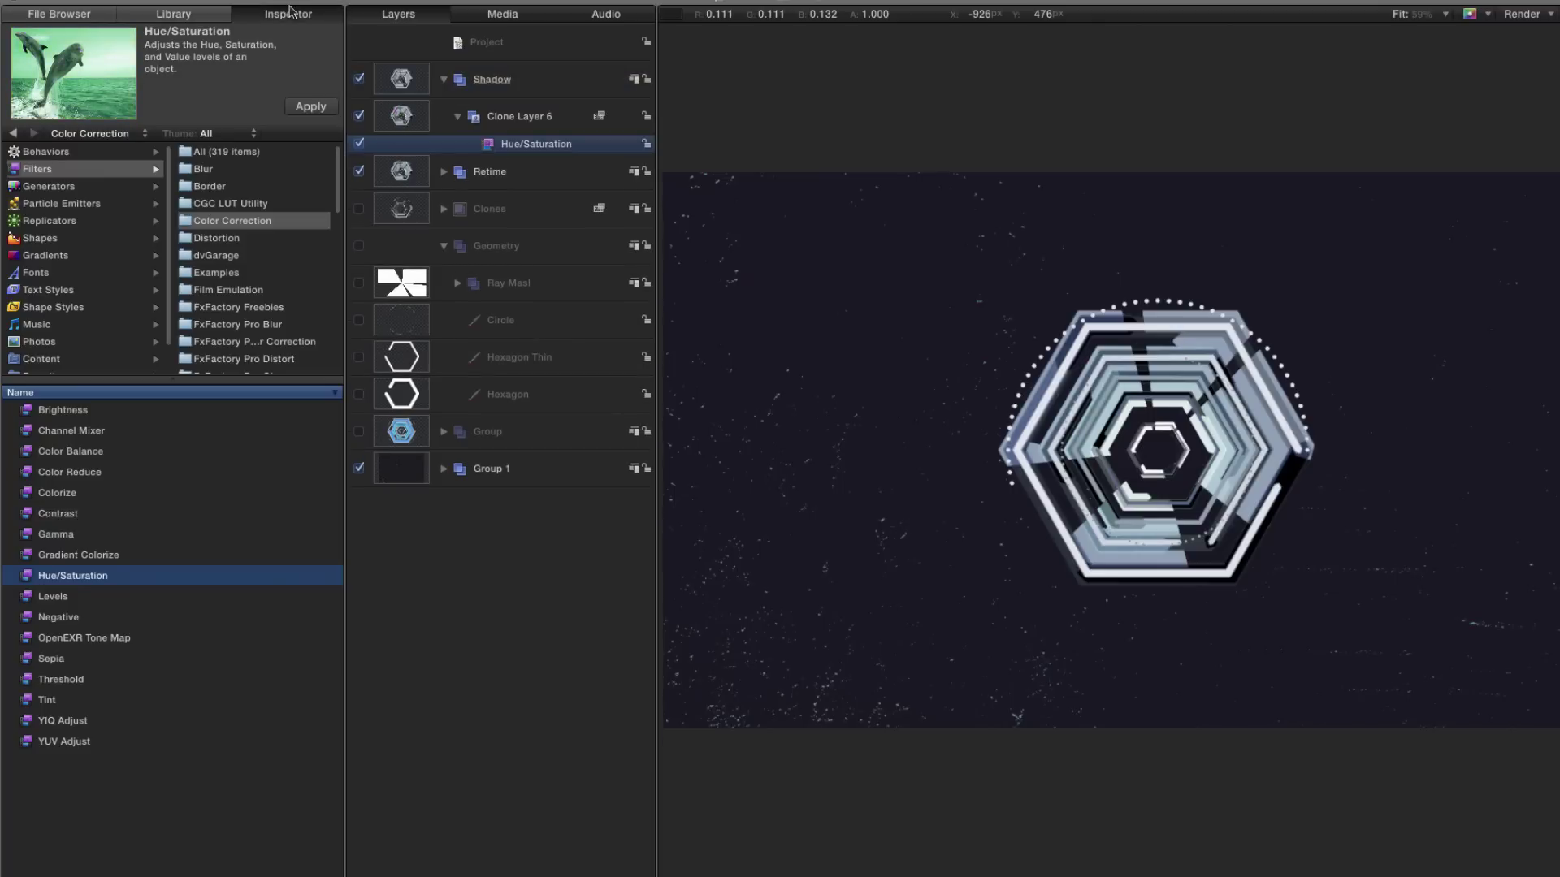
left_click(358, 173)
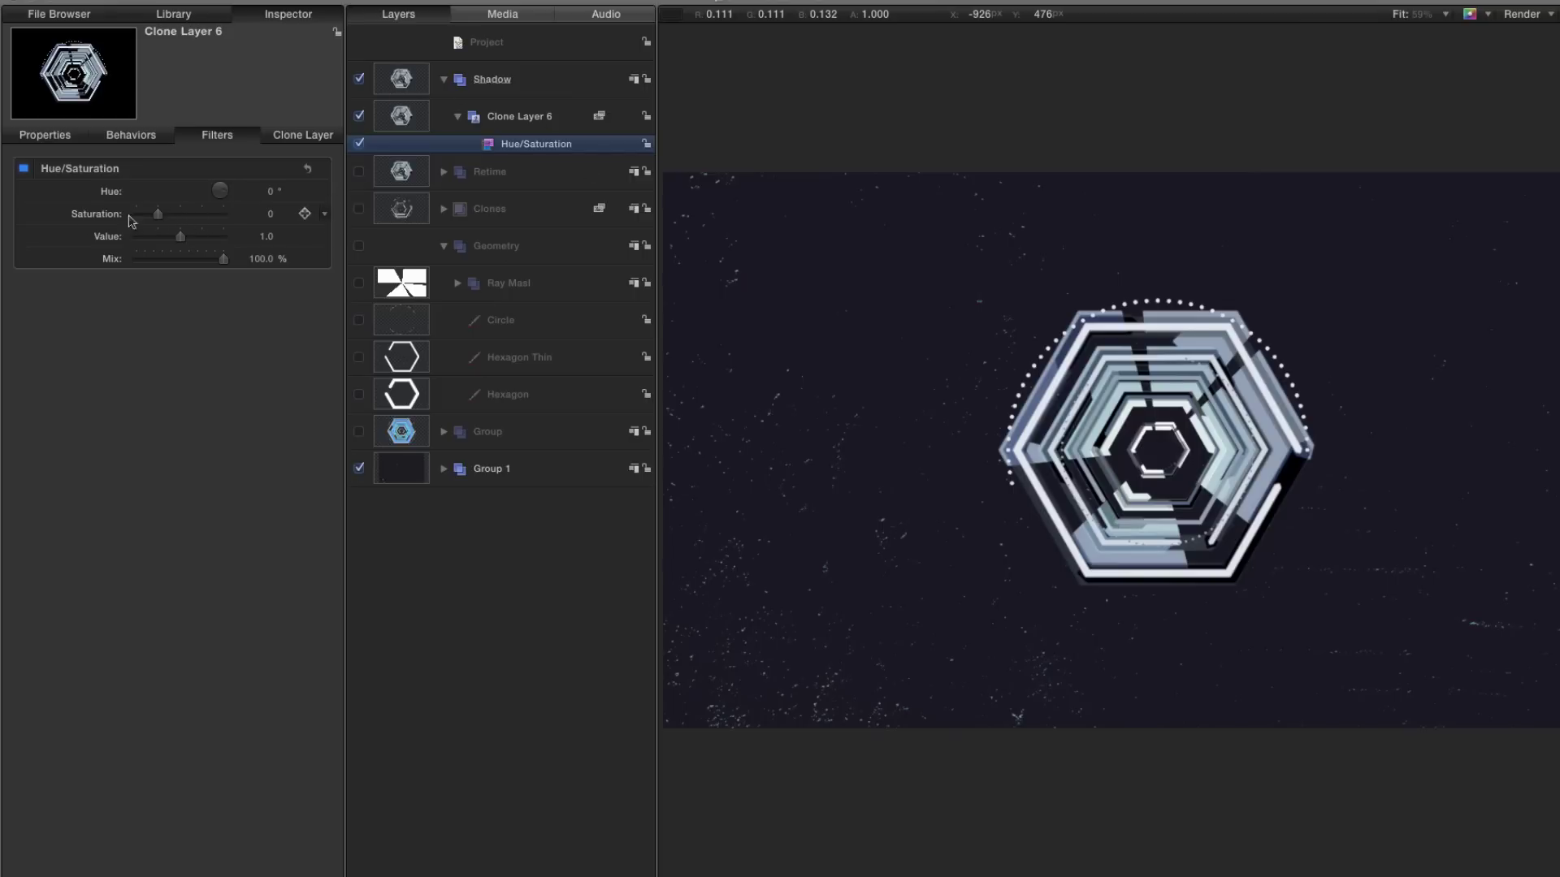
left_click_drag(159, 214, 73, 215)
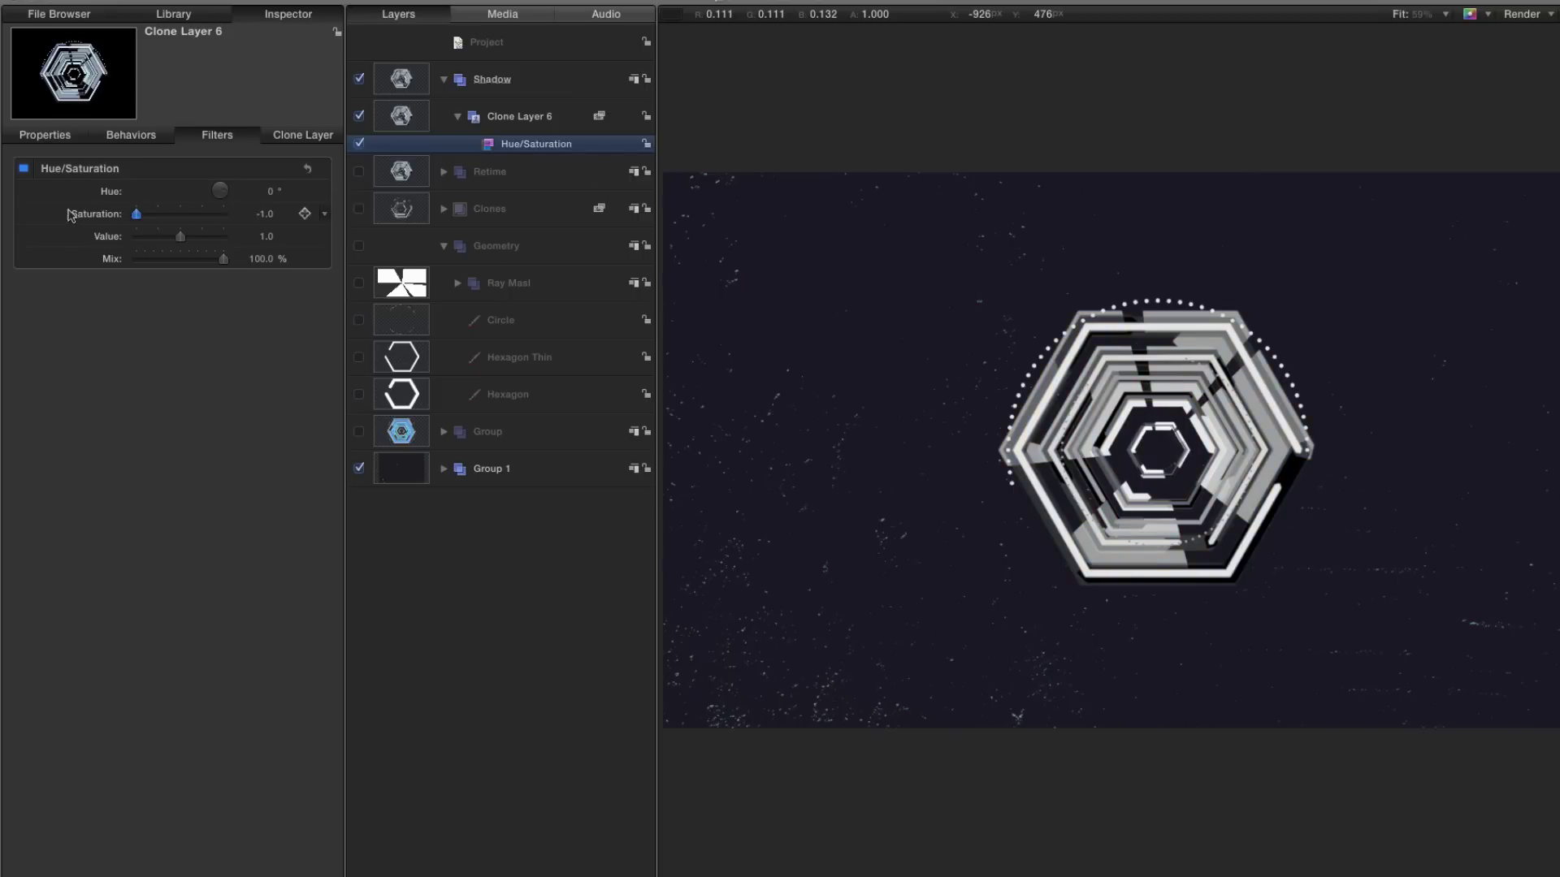
left_click_drag(180, 240, 141, 246)
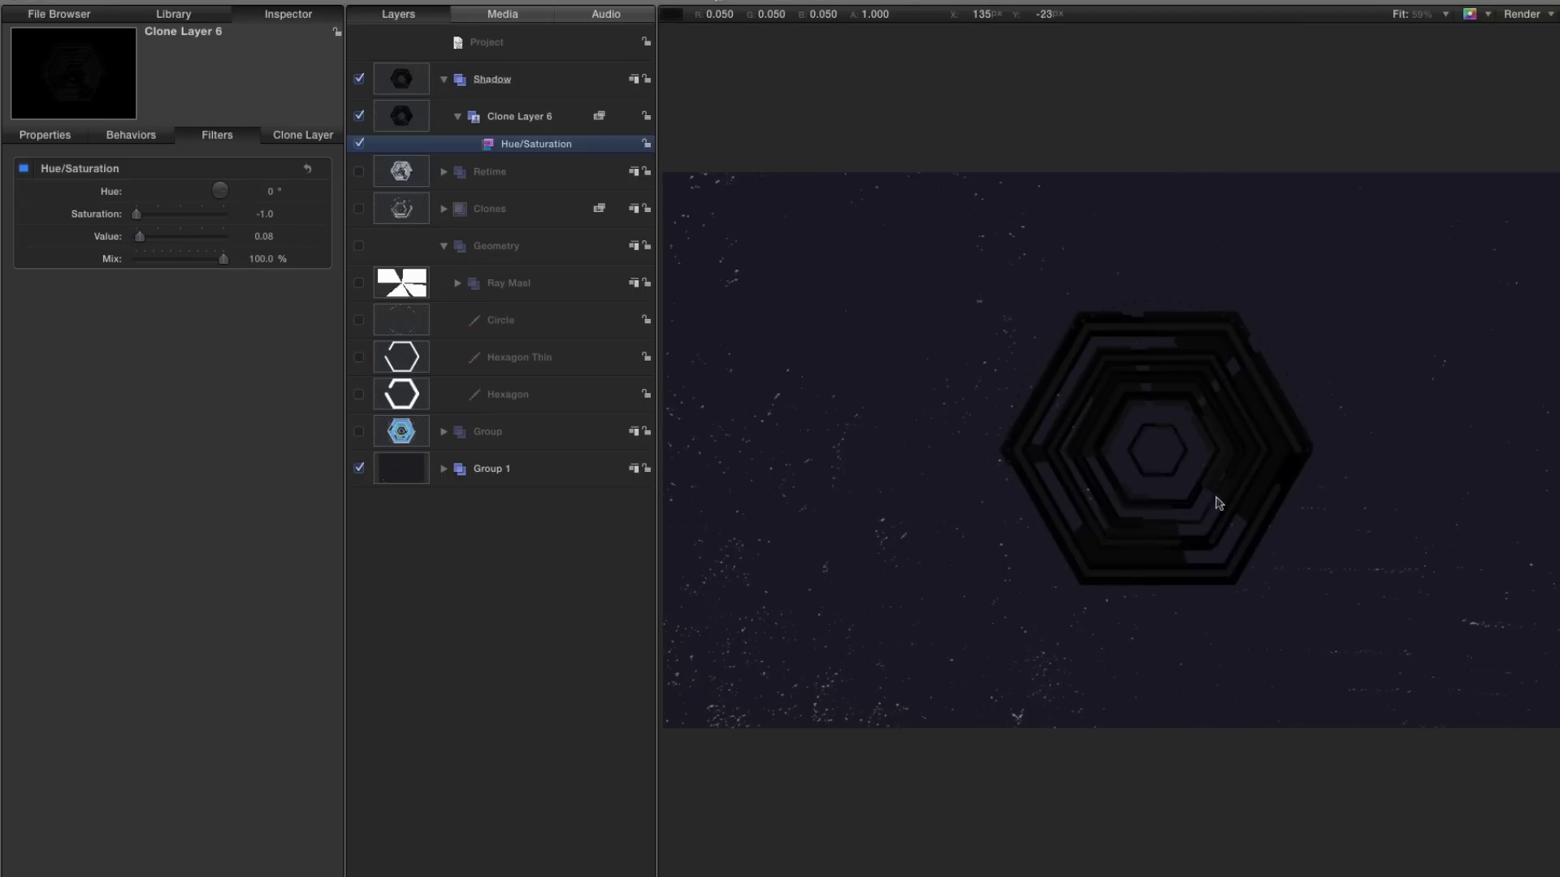
- Apply the Scrape distortion filter to the Shadow group
left_click(407, 80)
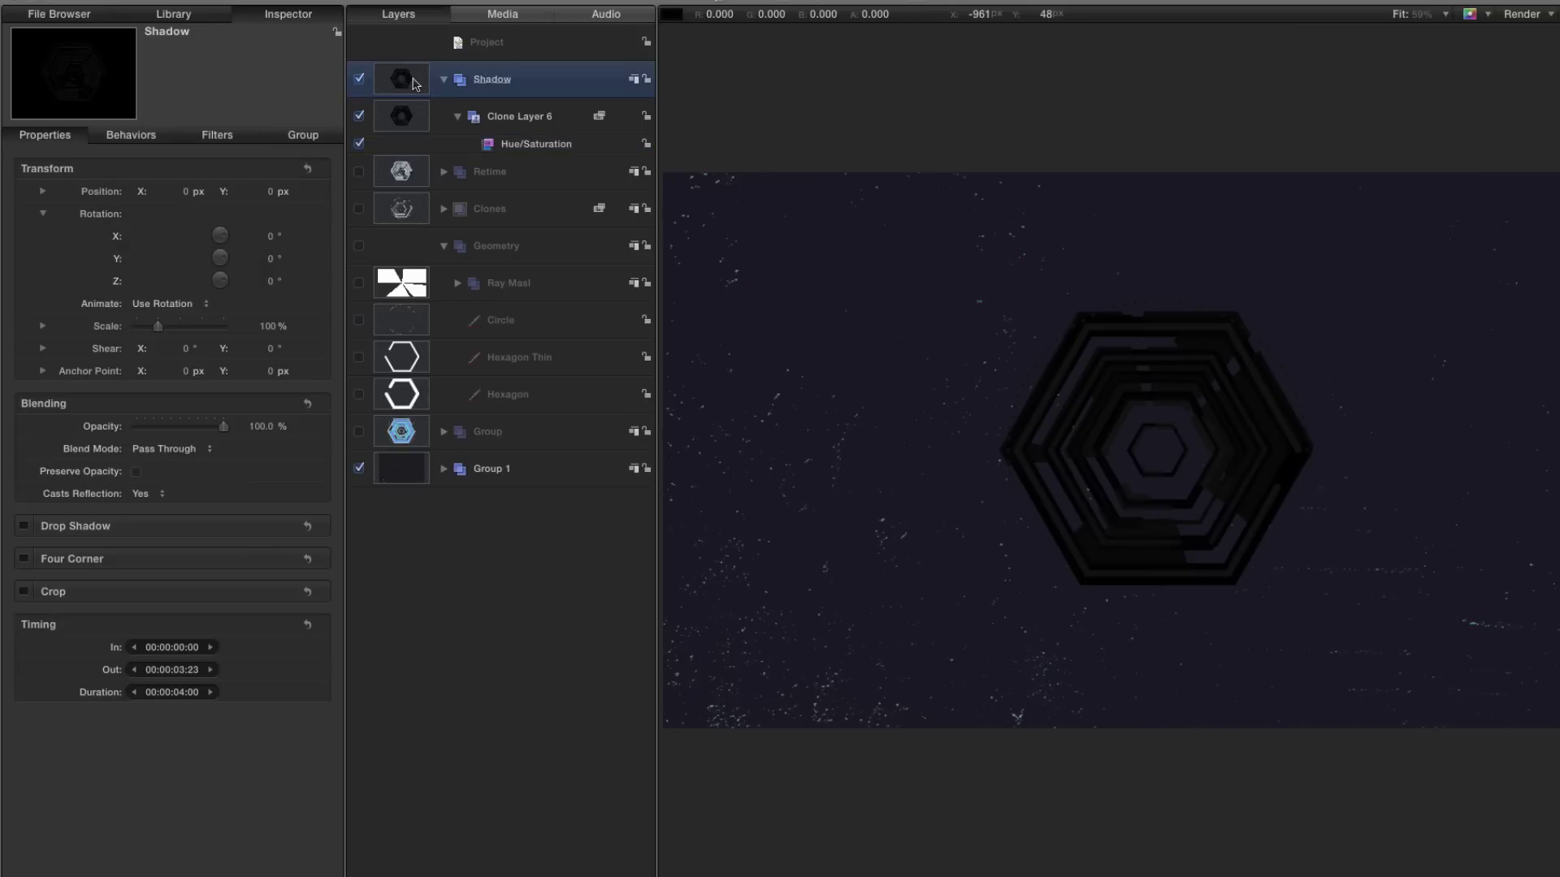
left_click(173, 10)
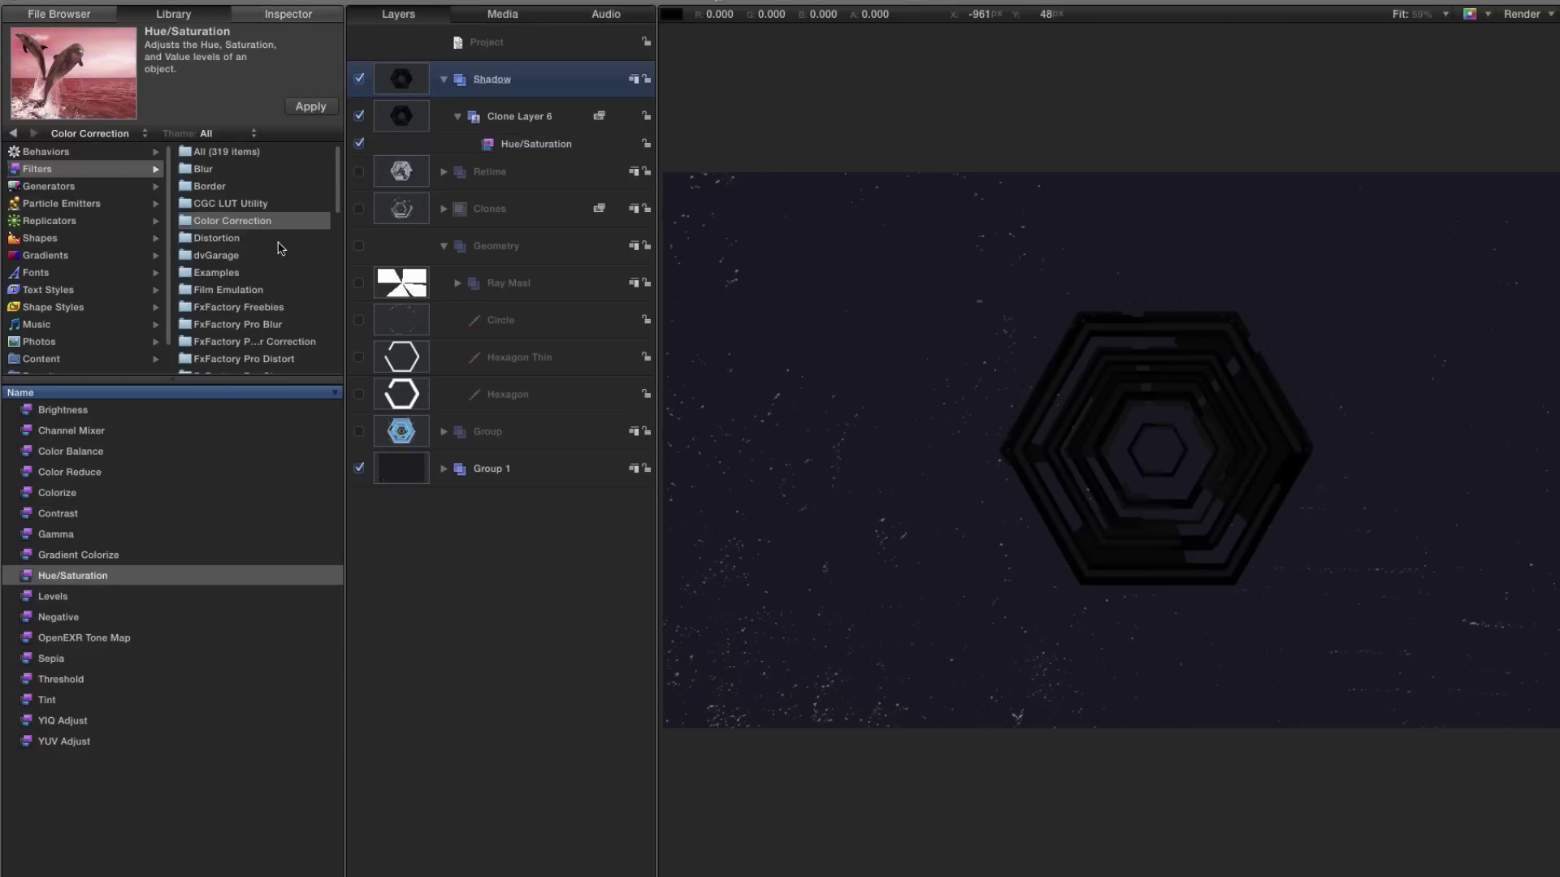
left_click(225, 243)
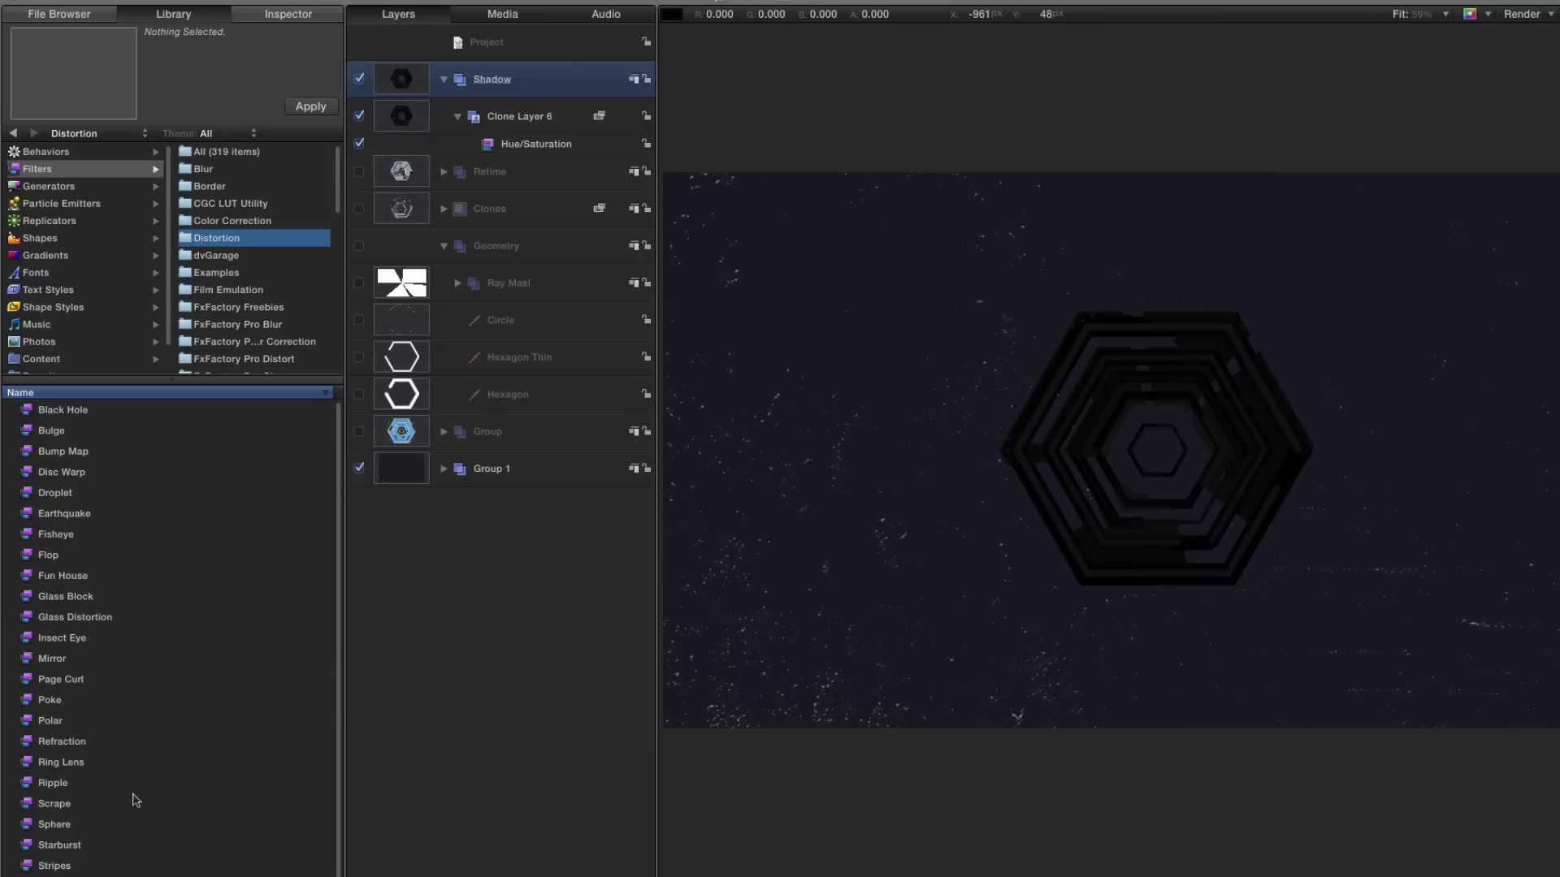
left_click(29, 807)
mouse_move(27, 807)
left_mouse_down()
mouse_move(156, 790)
mouse_move(1392, 488)
mouse_move(397, 80)
left_mouse_up()
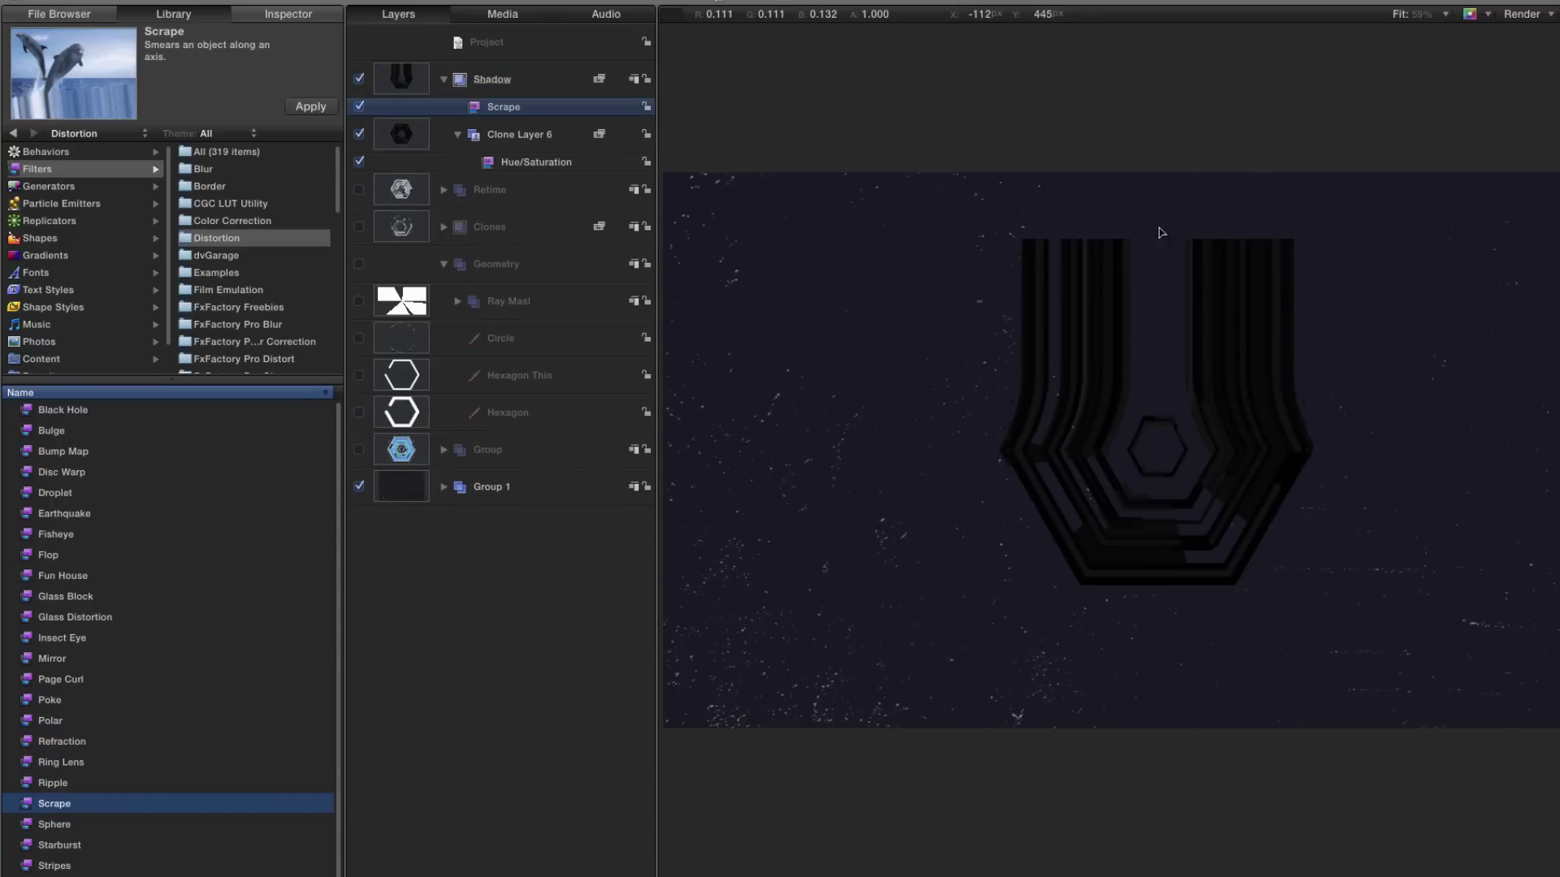
- Set the Scrape filter's Rotation to 150° so the shadow streaks diagonally down from the hexagon
left_click(283, 15)
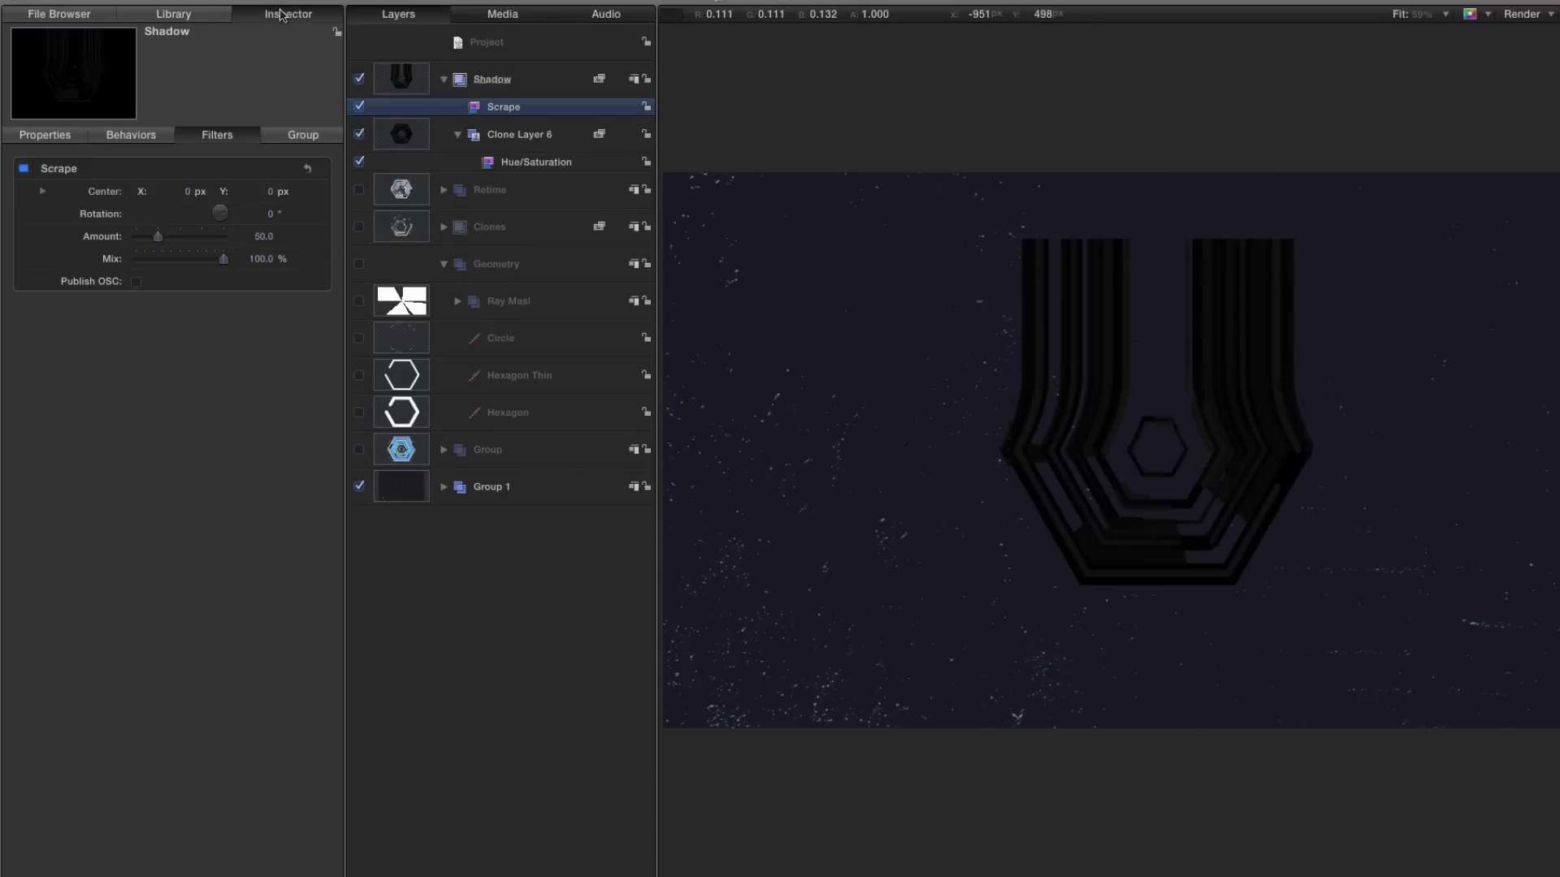
mouse_move(270, 218)
mouse_move(269, 217)
left_mouse_down()
mouse_move(318, 217)
mouse_move(261, 210)
left_mouse_up()
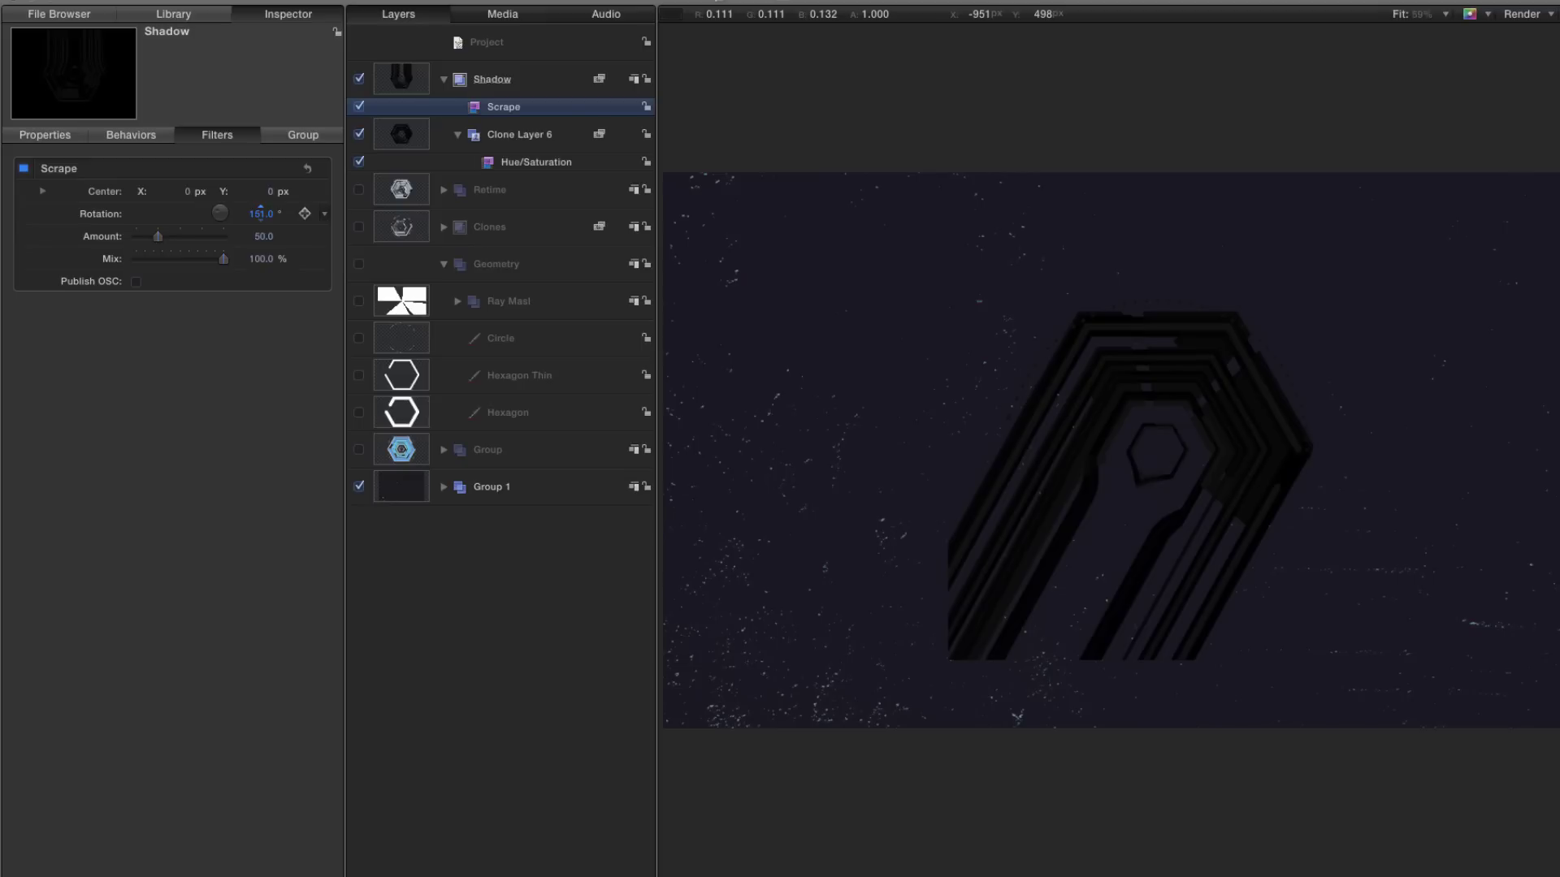
left_click(262, 214)
type("150")
key("Return")
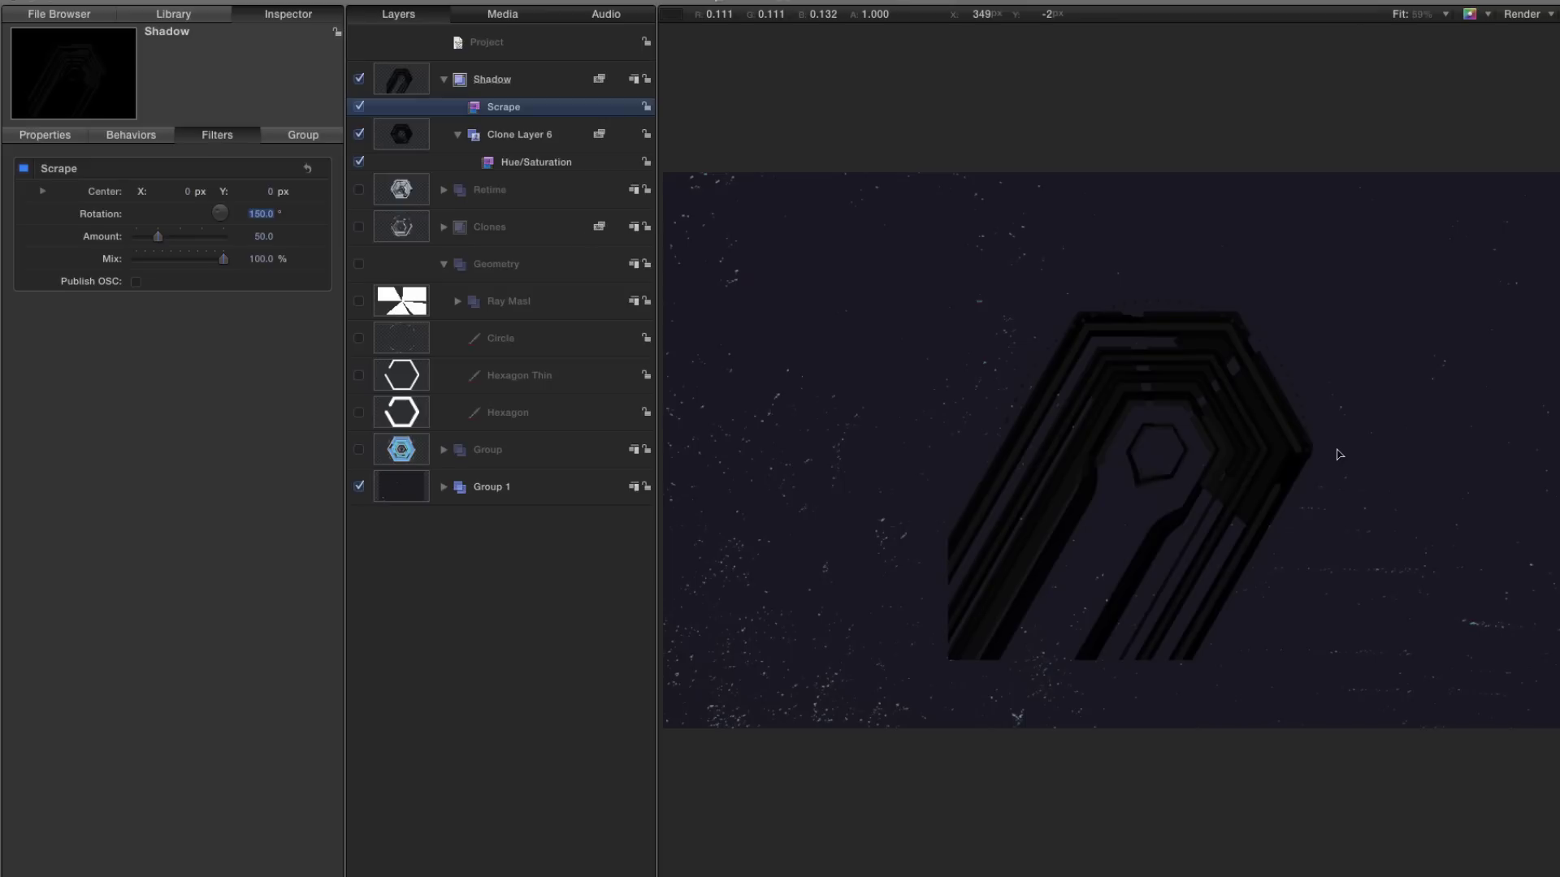
- Turn on Fixed Resolution for the Shadow group
left_click(406, 78)
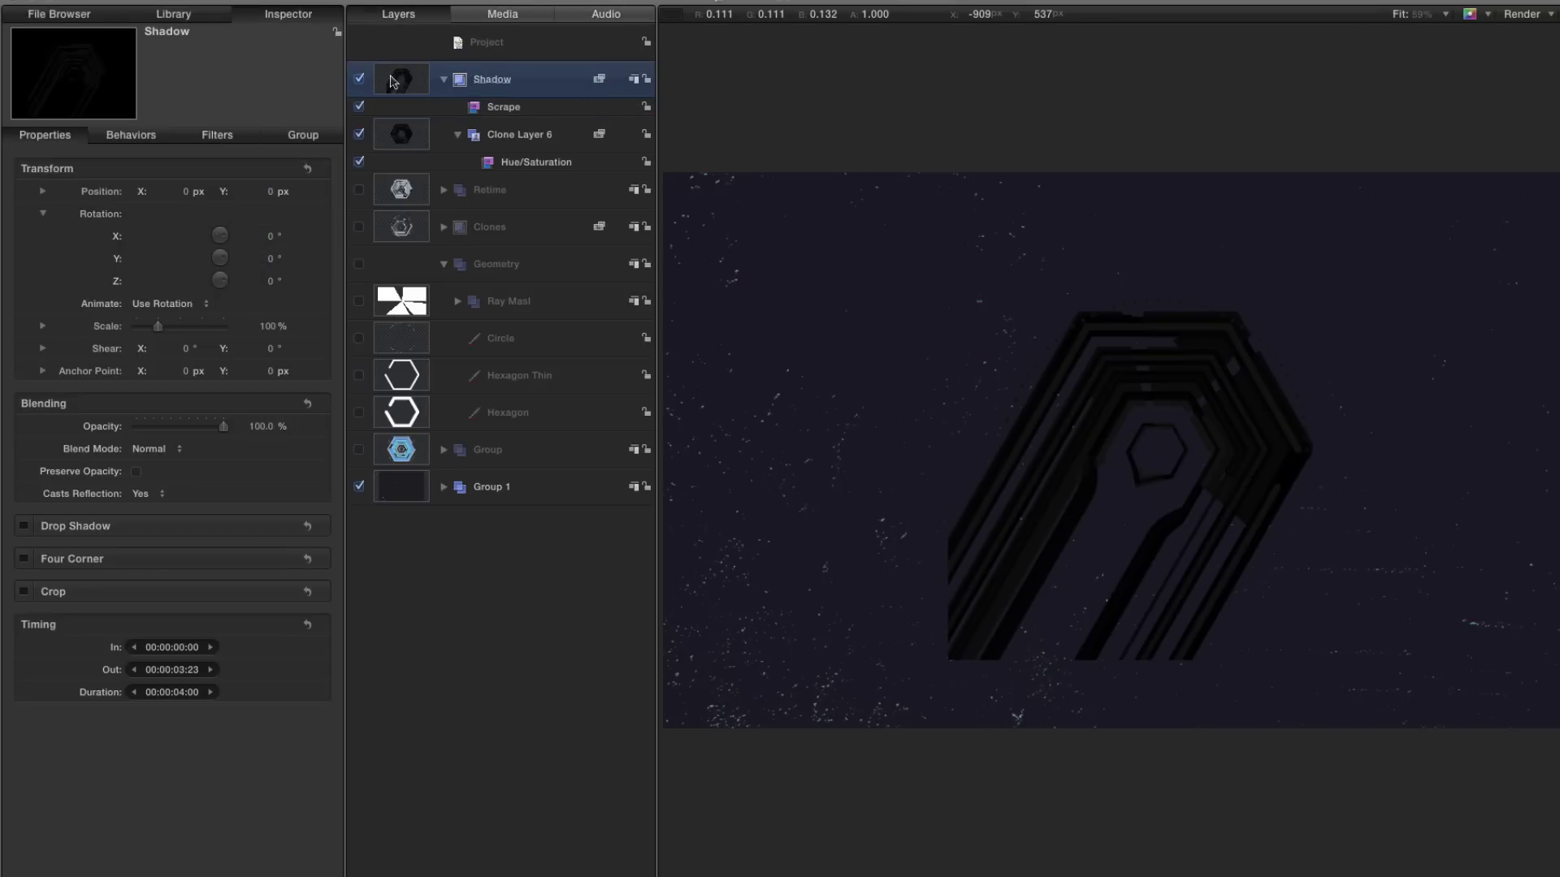
left_click(303, 135)
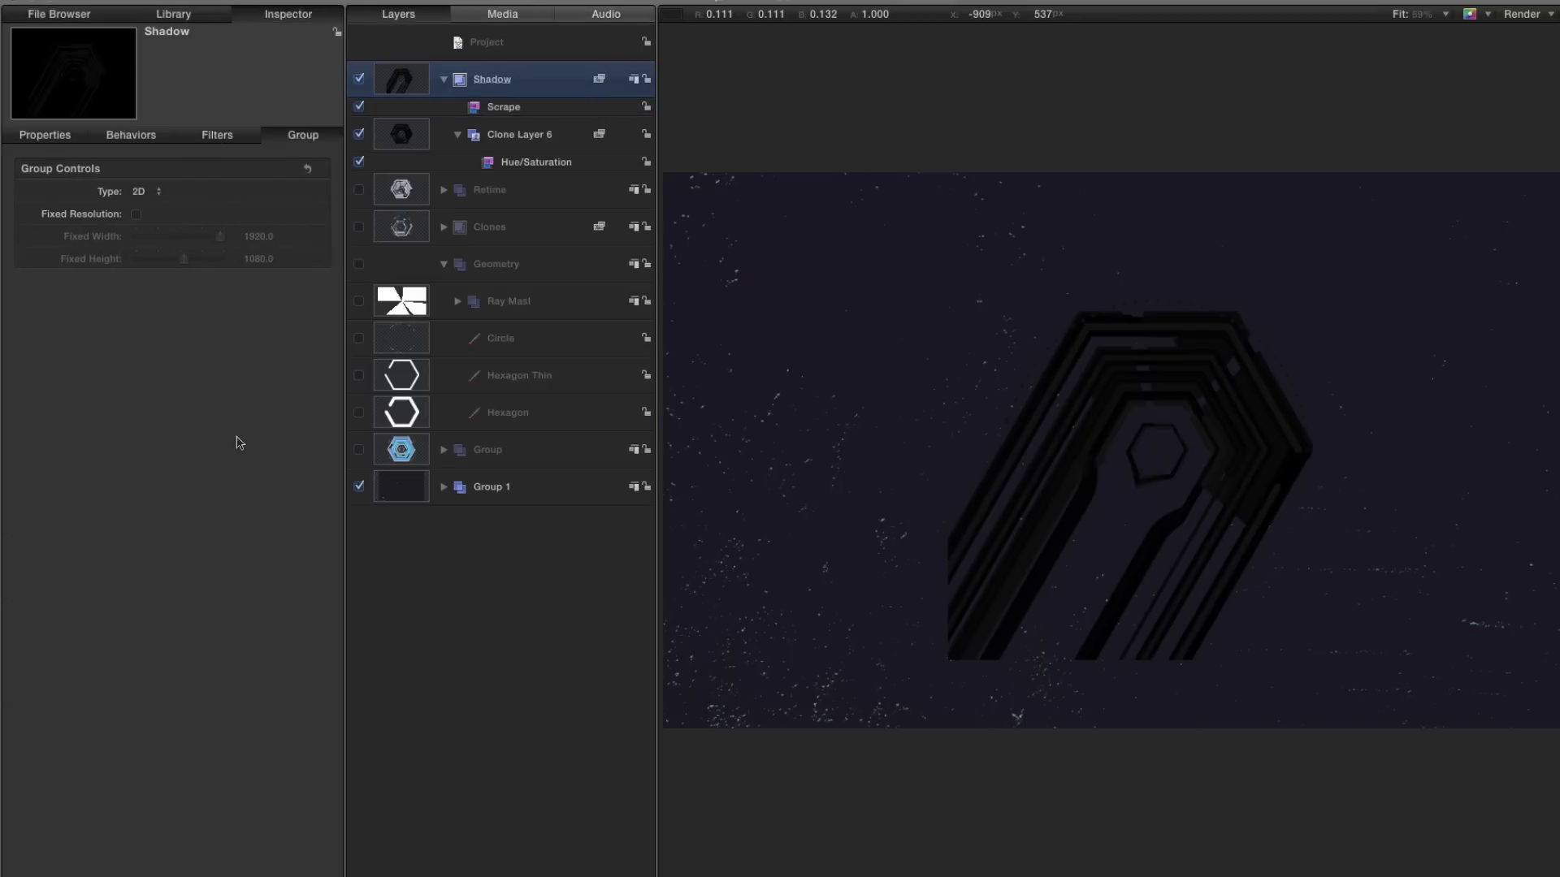
left_click(136, 215)
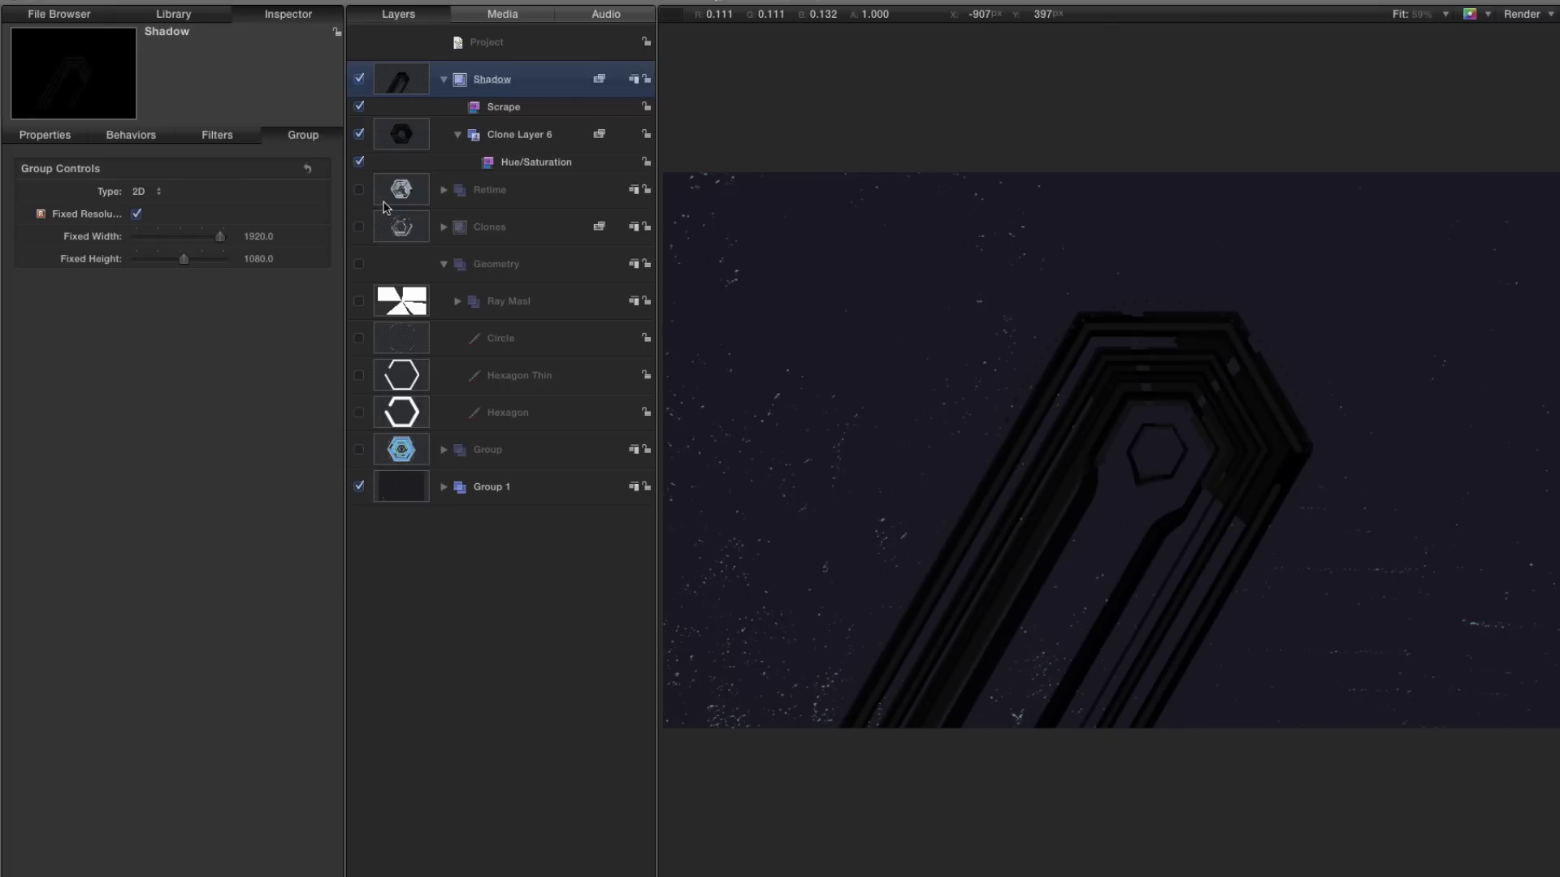
- Show the Retime group again and move the Shadow group beneath it in the layer order
left_click(359, 190)
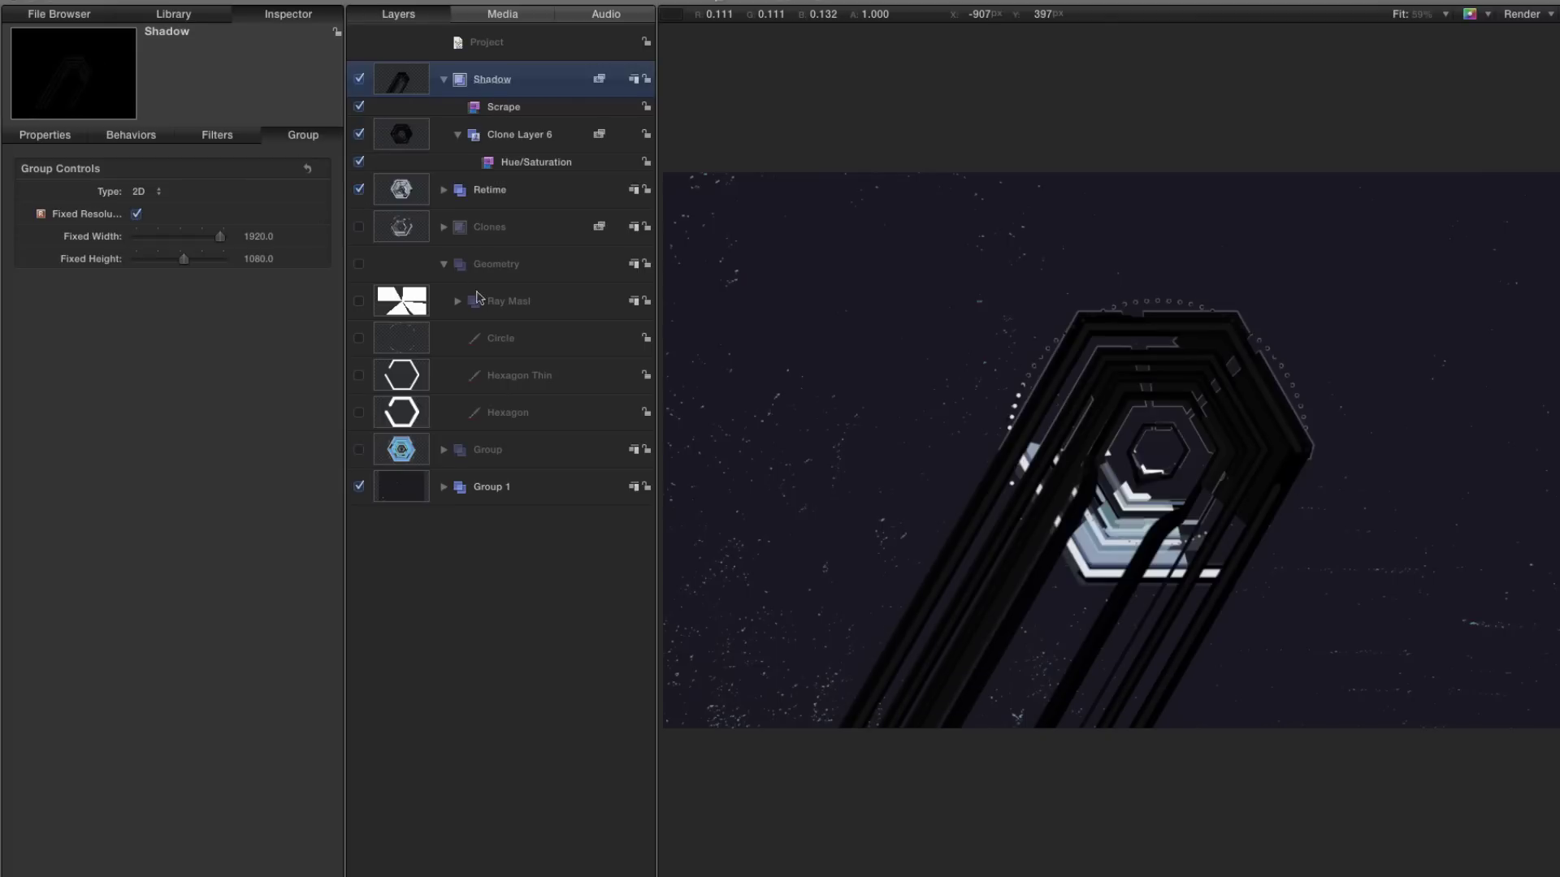
left_click_drag(397, 79, 358, 213)
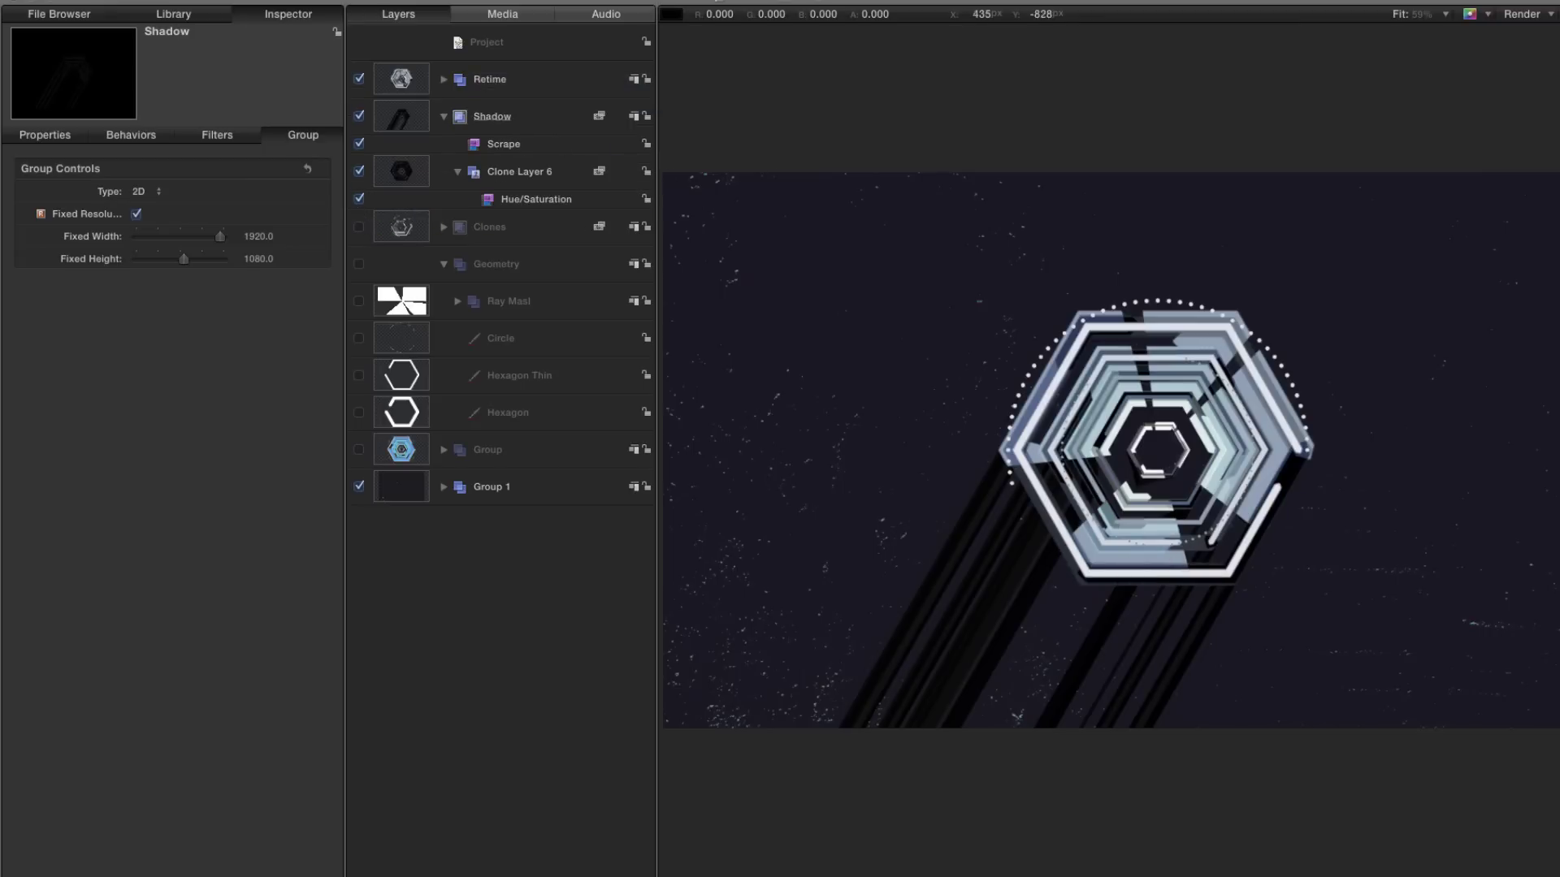
- Scale the Shadow group to 112% and set its blend mode to Multiply
left_click(411, 119)
left_click(42, 136)
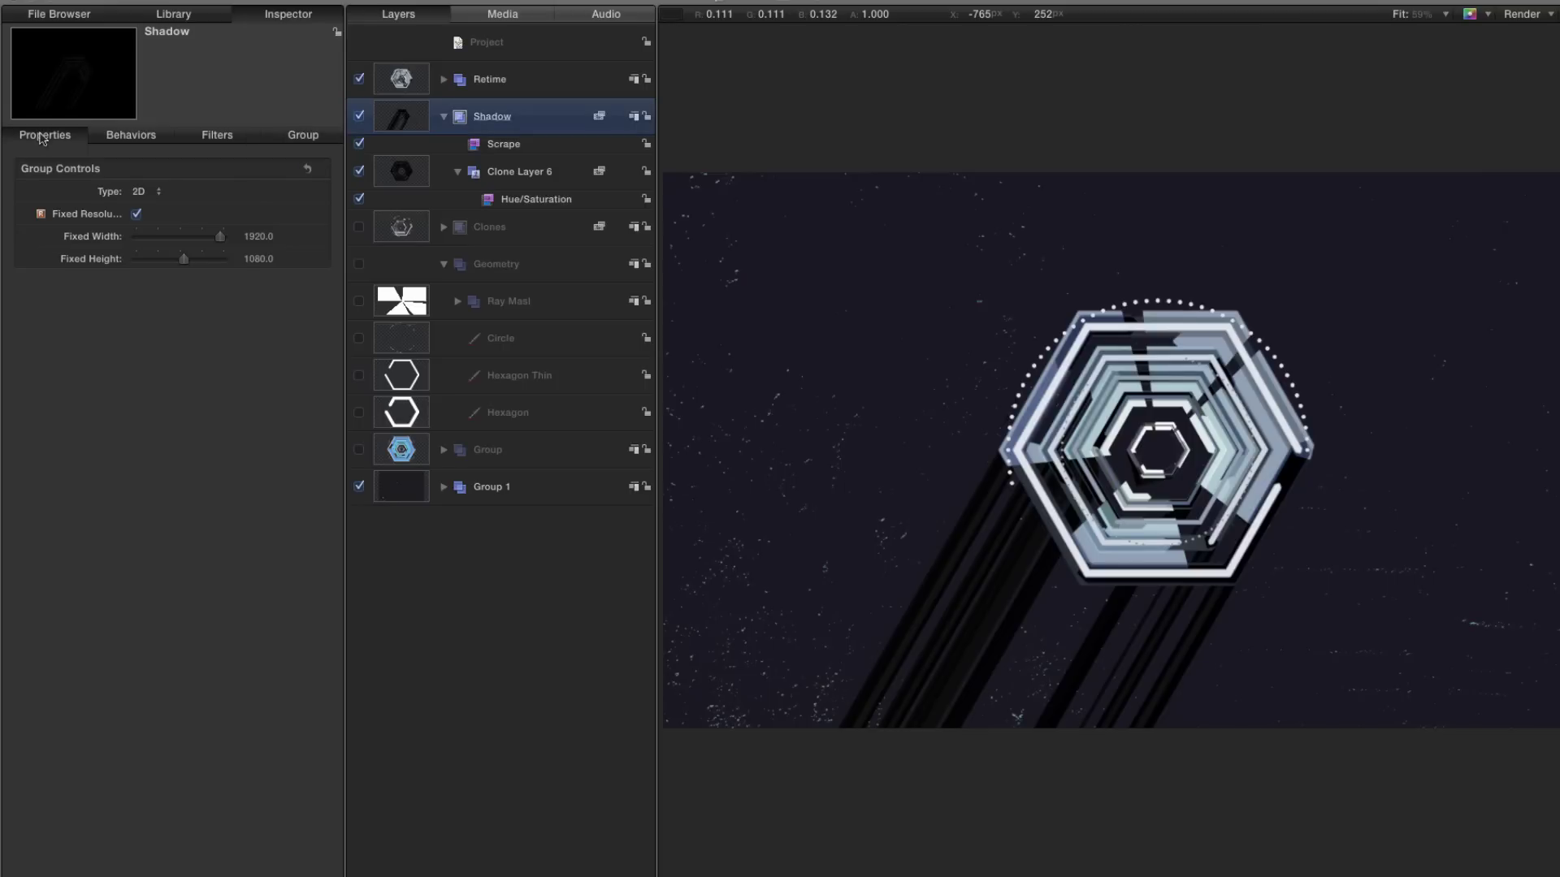
left_click_drag(268, 329, 280, 329)
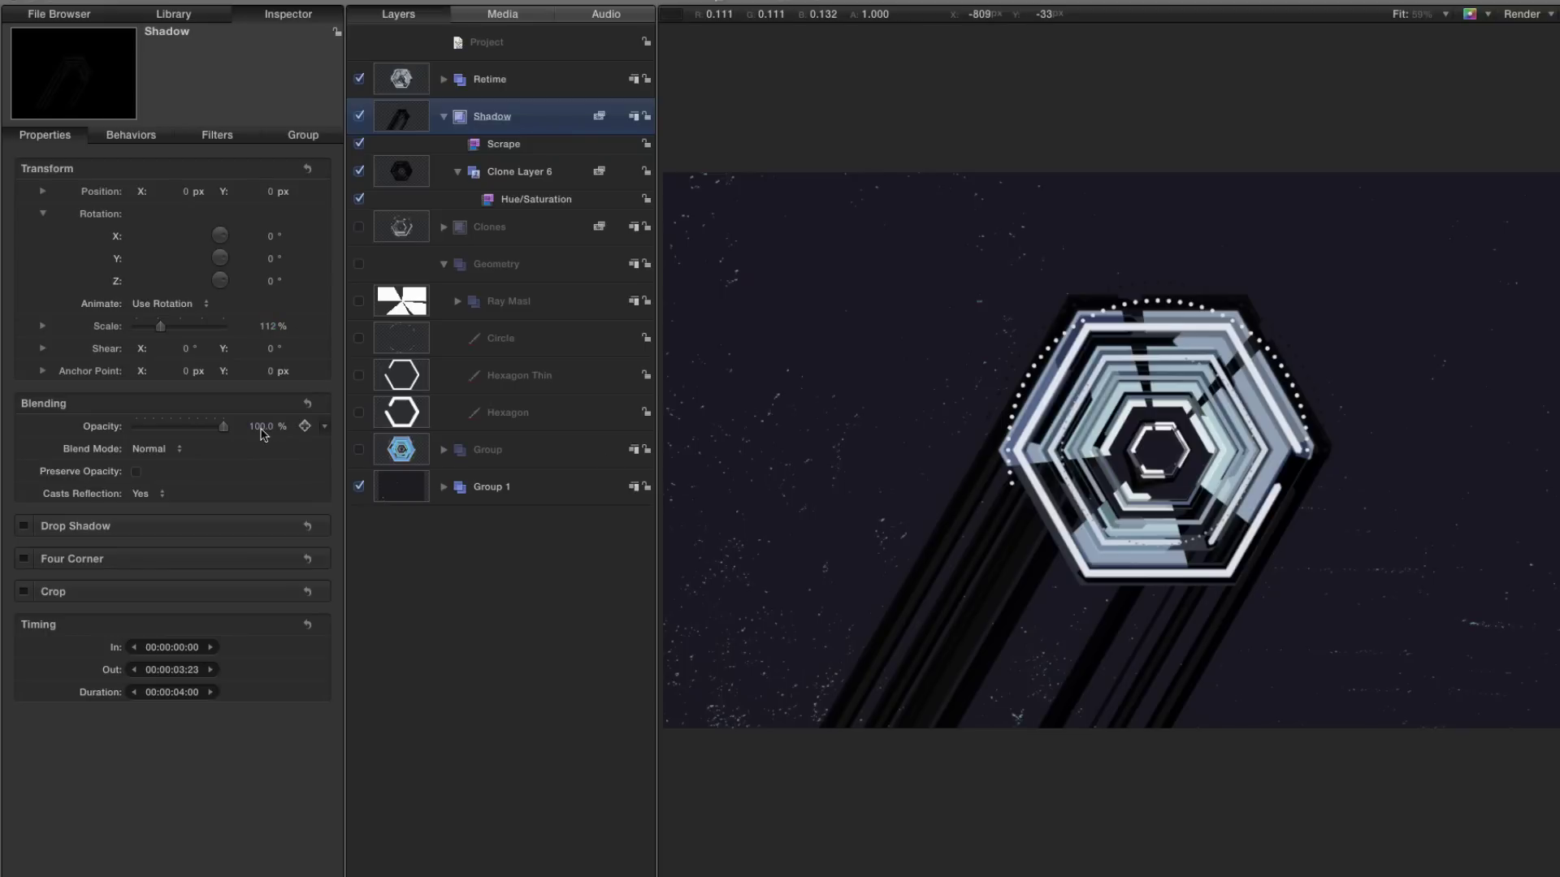
left_click(155, 449)
left_click(265, 502)
- Set the Shadow group's opacity to 35% and play the animation to review the shadow
left_click_drag(262, 429, 219, 429)
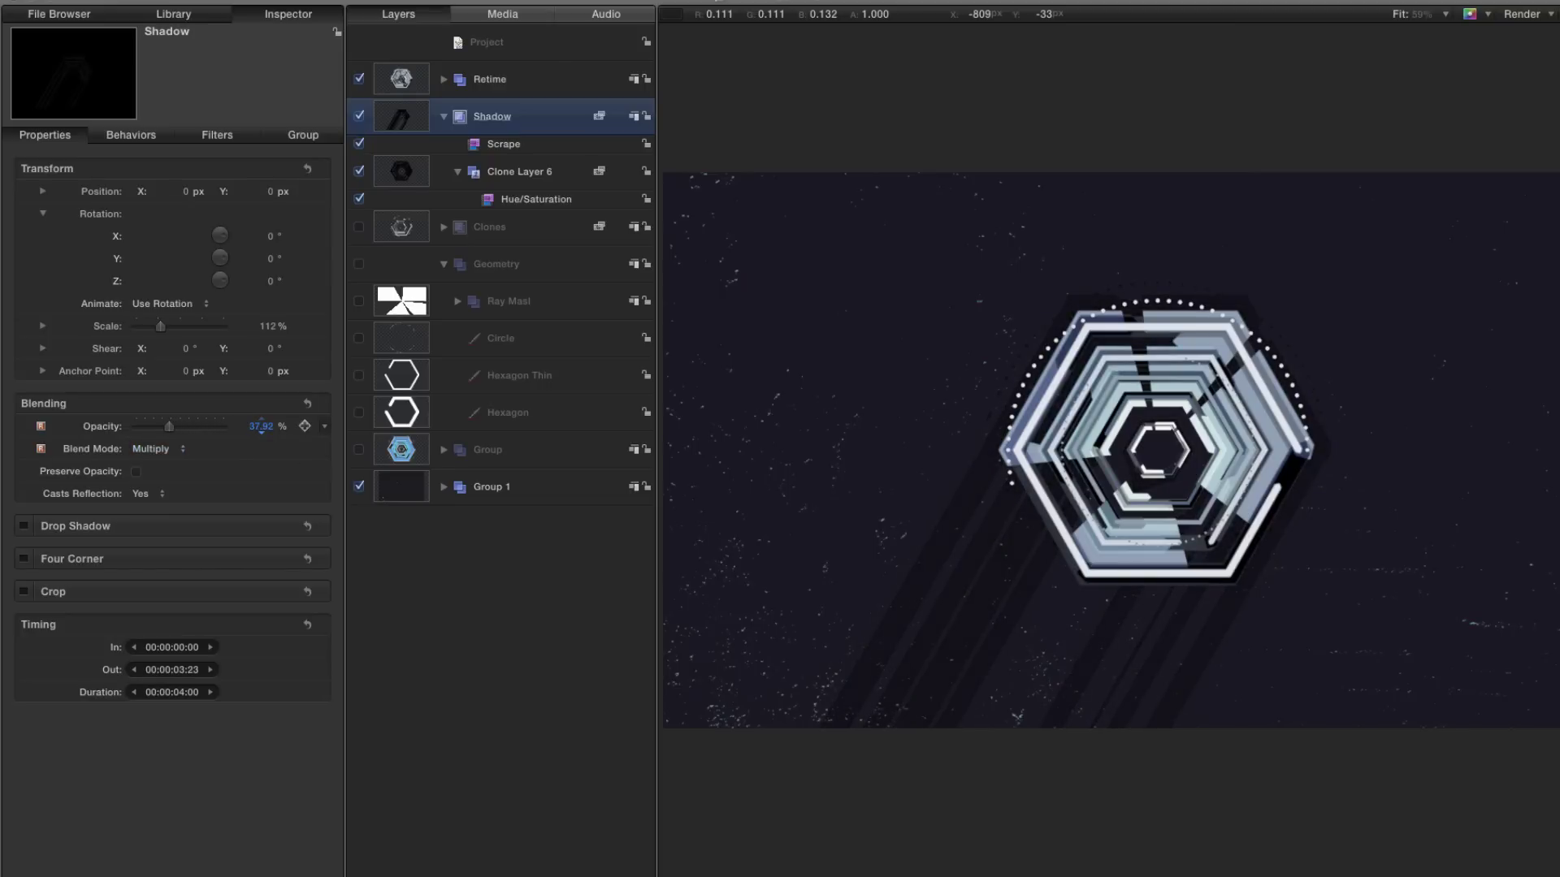
left_click(261, 426)
type("35")
key("Return")
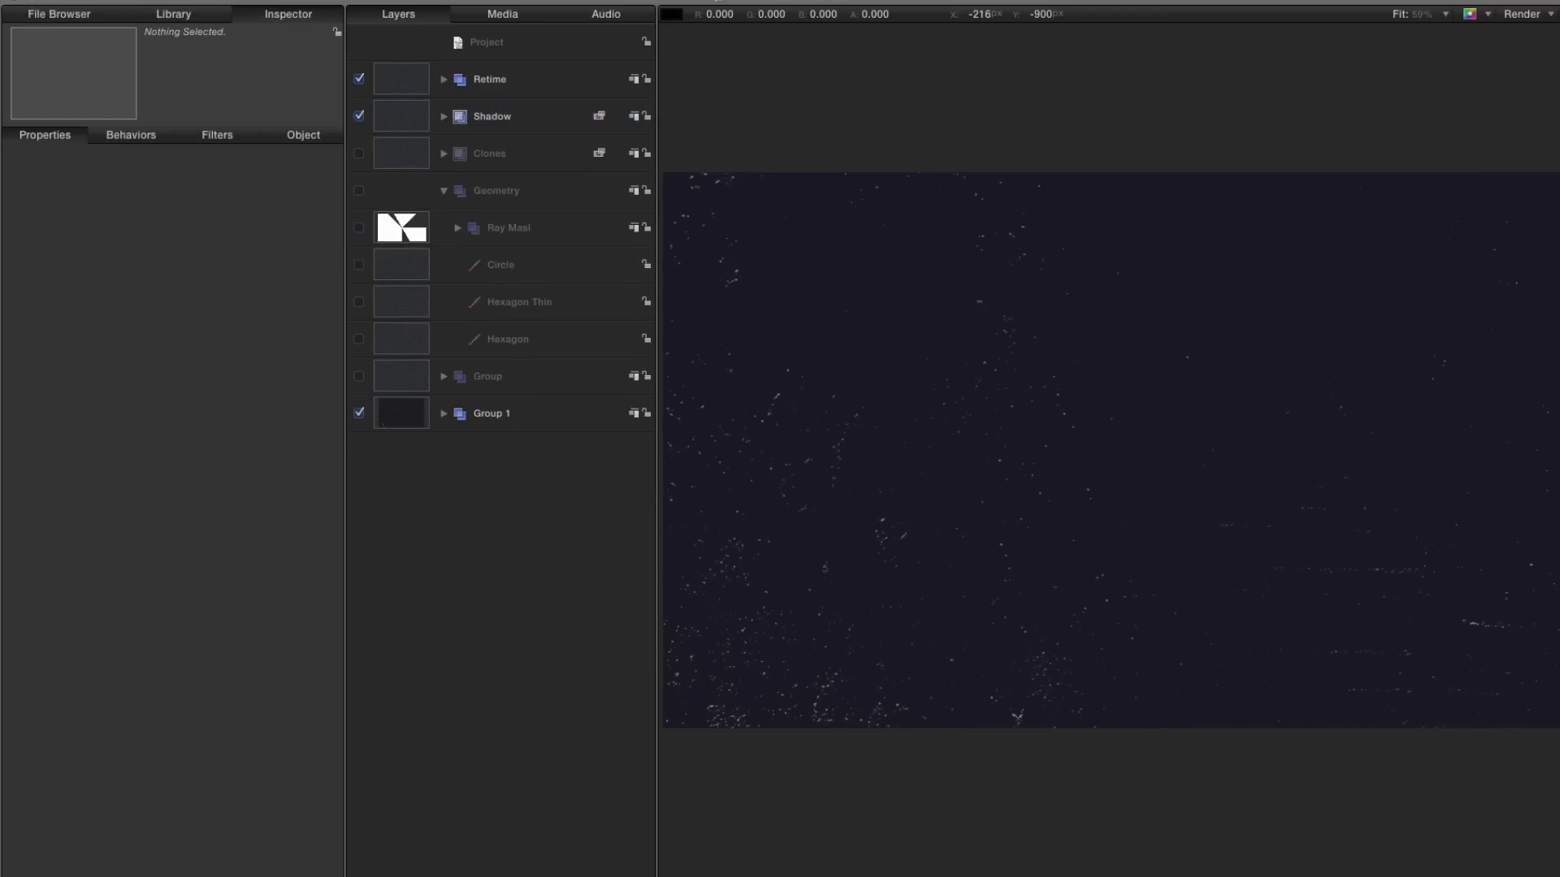
key("space")
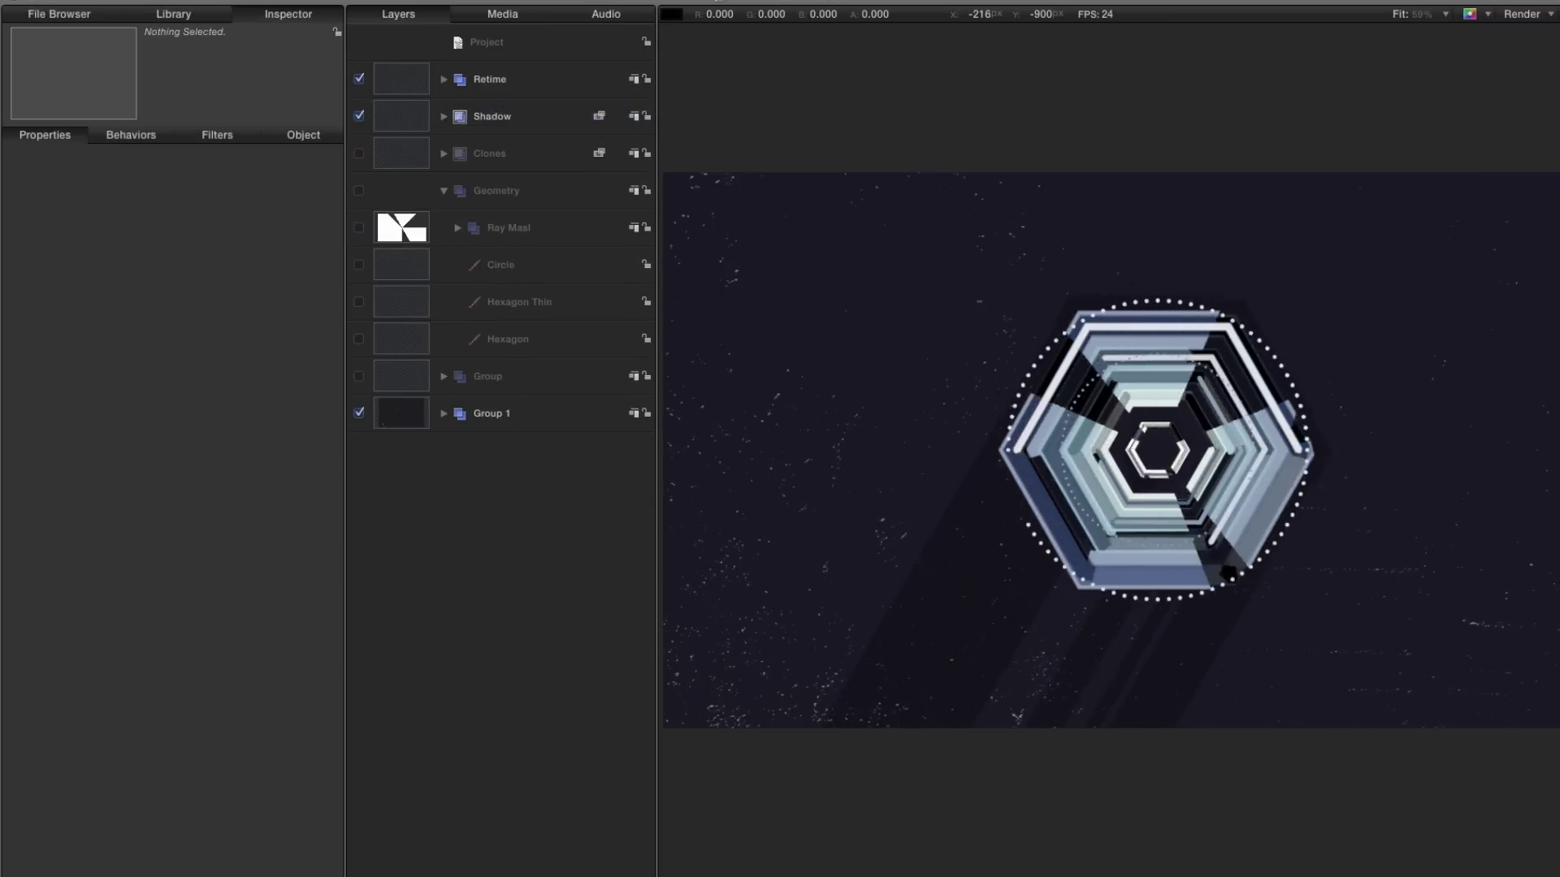
key("space")
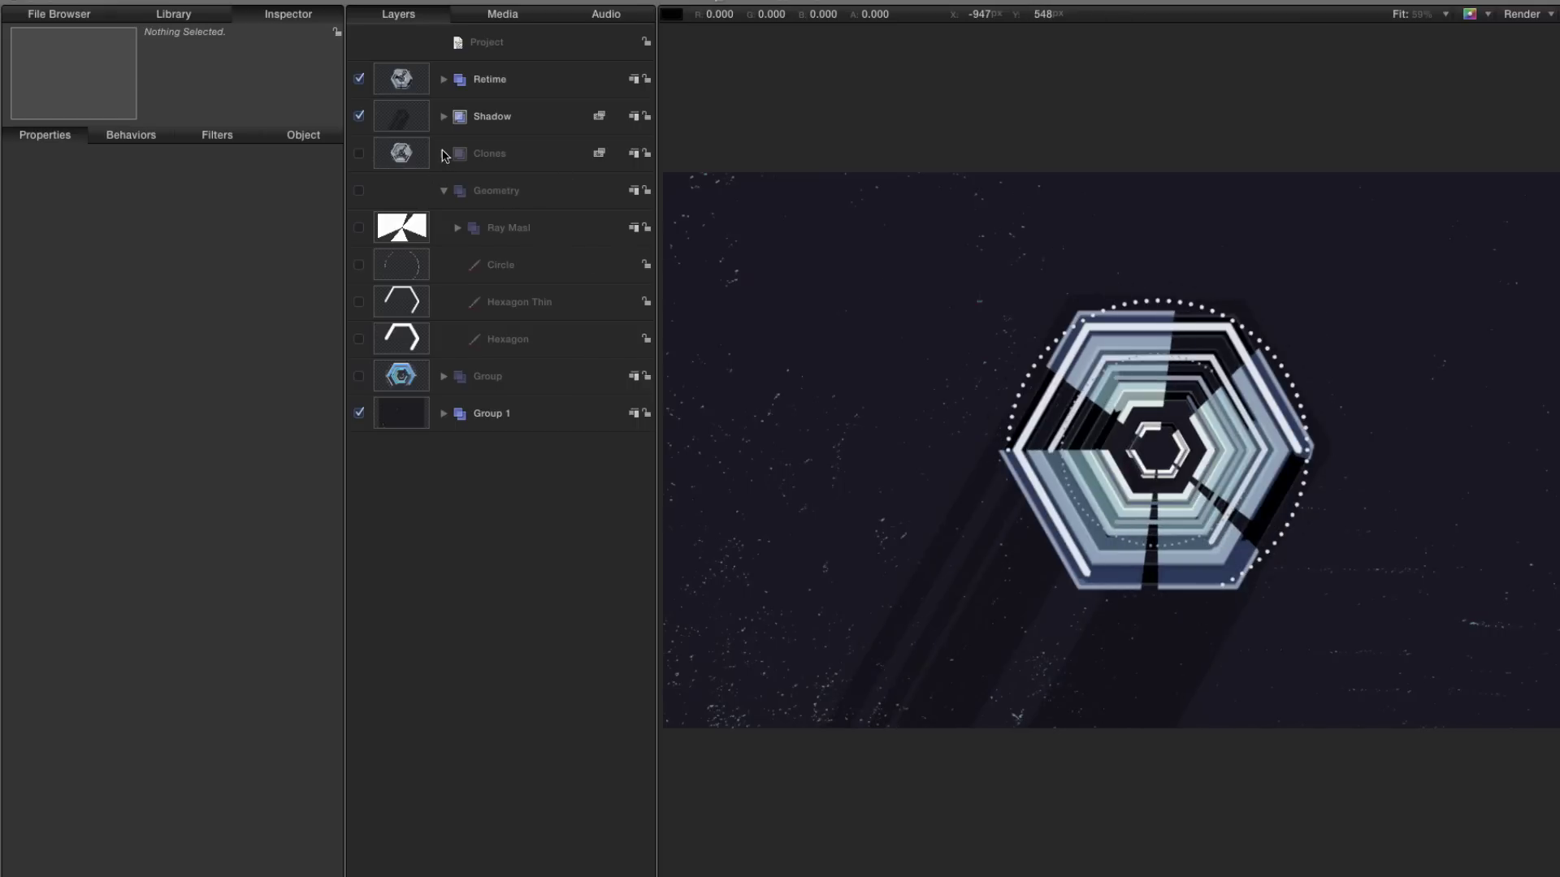
- Expand the Clones group and move Clone Layer 2 and Clone Layer 2 copy to the end of its layer stack
left_click(444, 153)
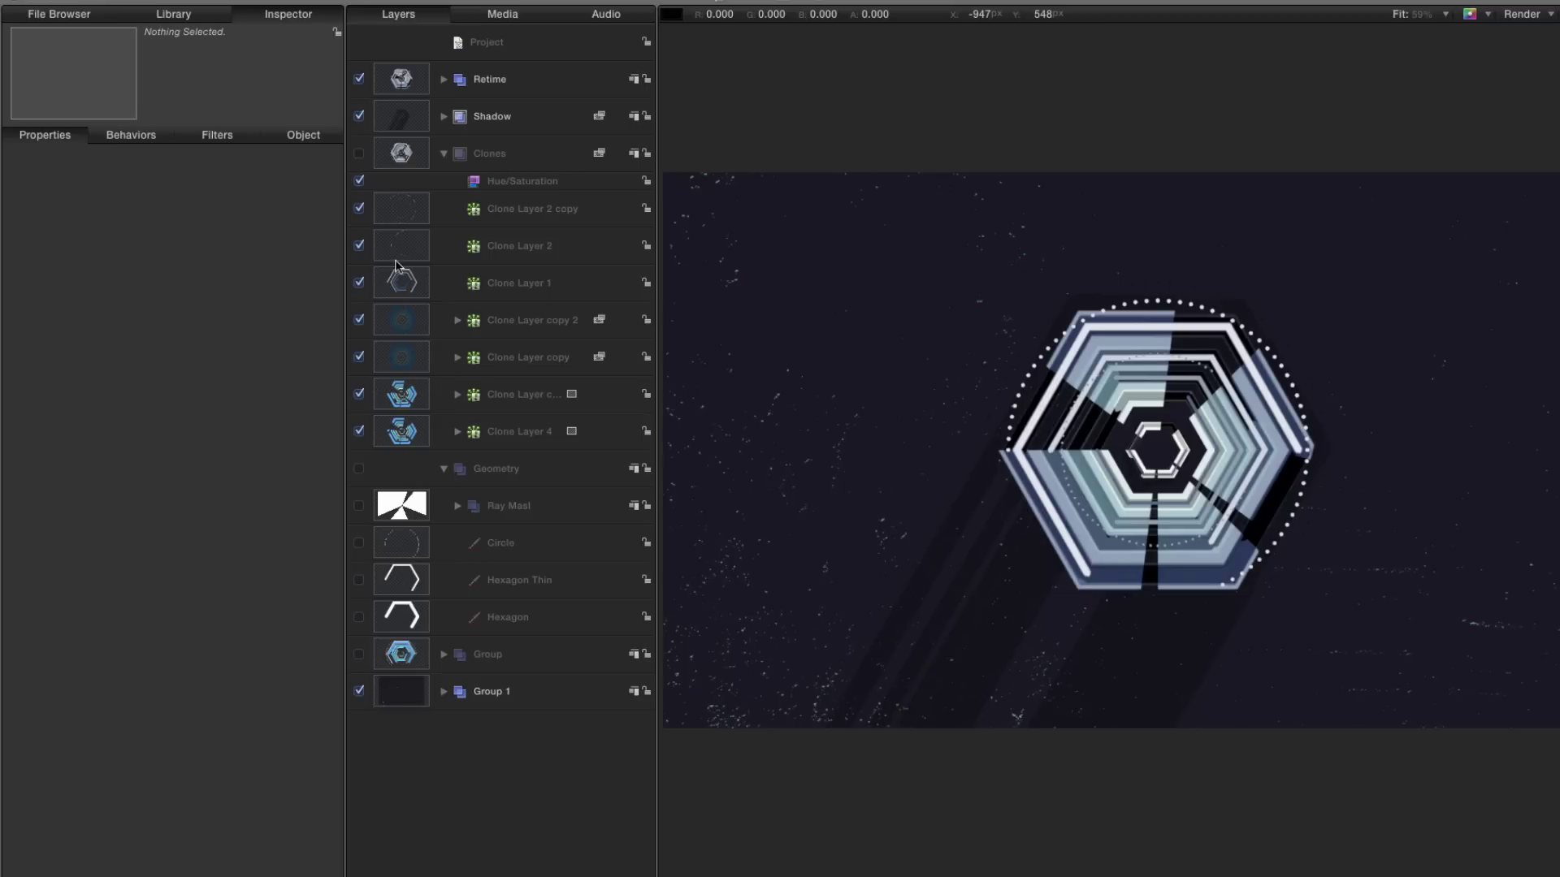
left_click(403, 248)
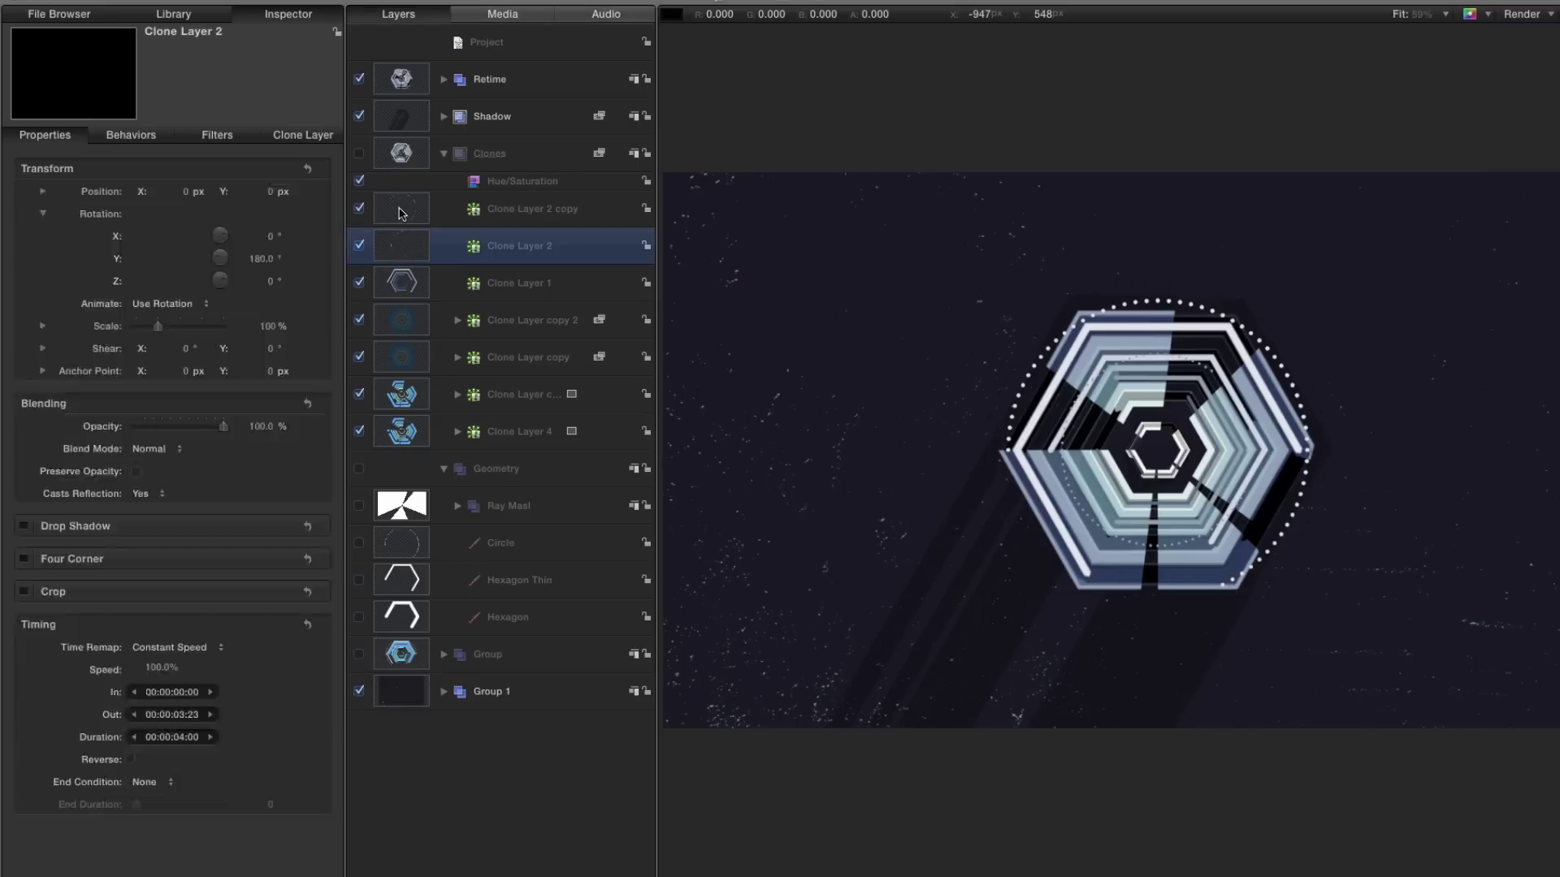
left_click(569, 209, "shift")
mouse_move(568, 209)
left_mouse_down()
mouse_move(597, 478)
mouse_move(422, 455)
mouse_move(476, 445)
left_mouse_up()
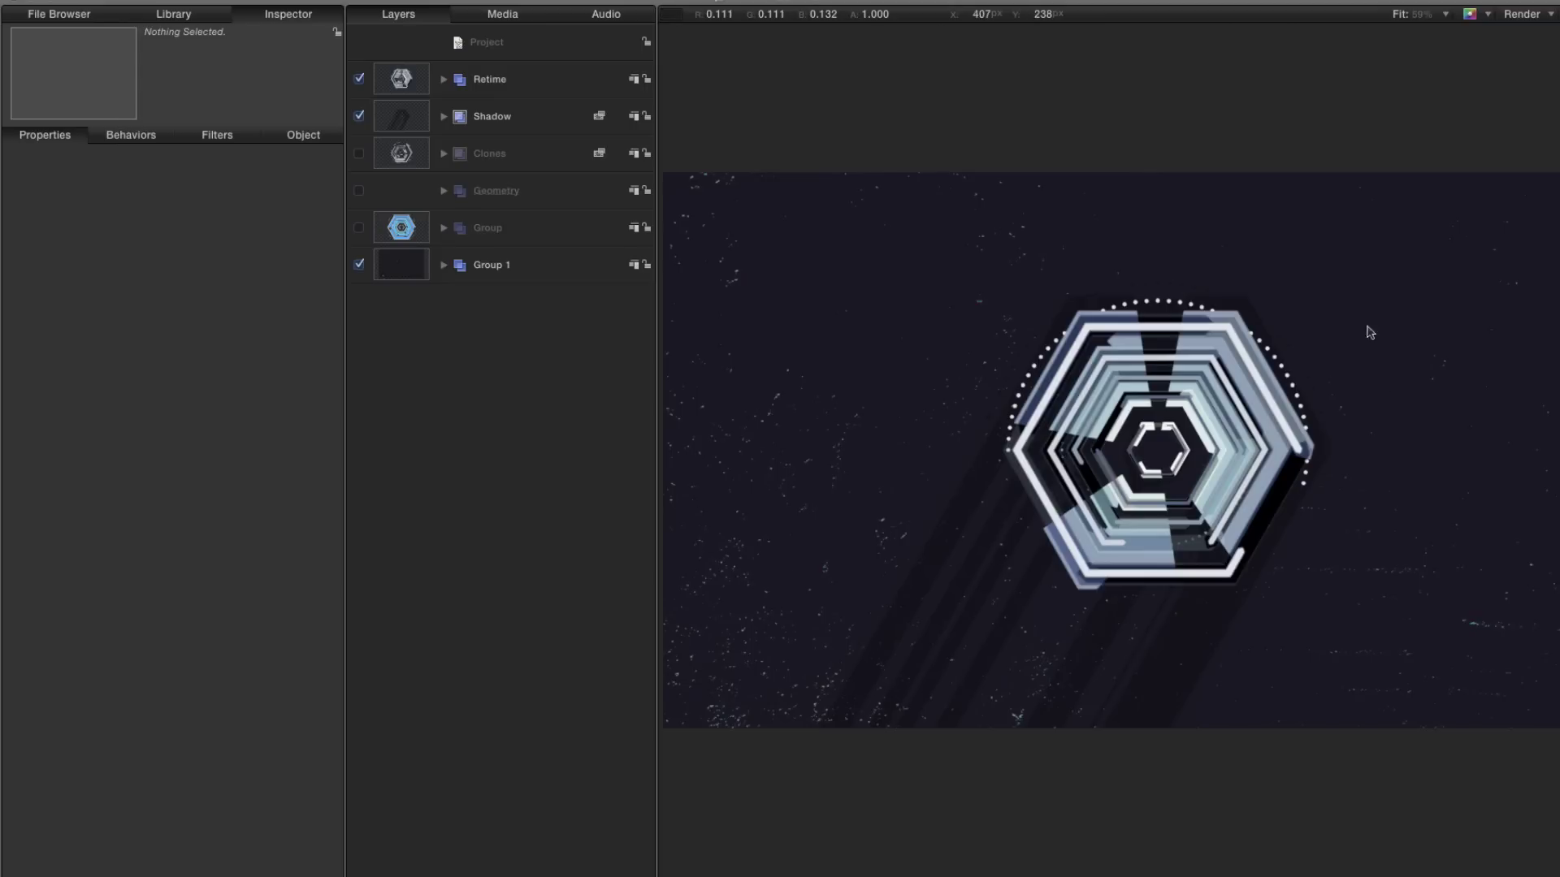
- Try the Blue Sky preset on Replicator Thick's color gradient, settle on a blue-and-white chrome preset, and collapse its group
left_click(443, 229)
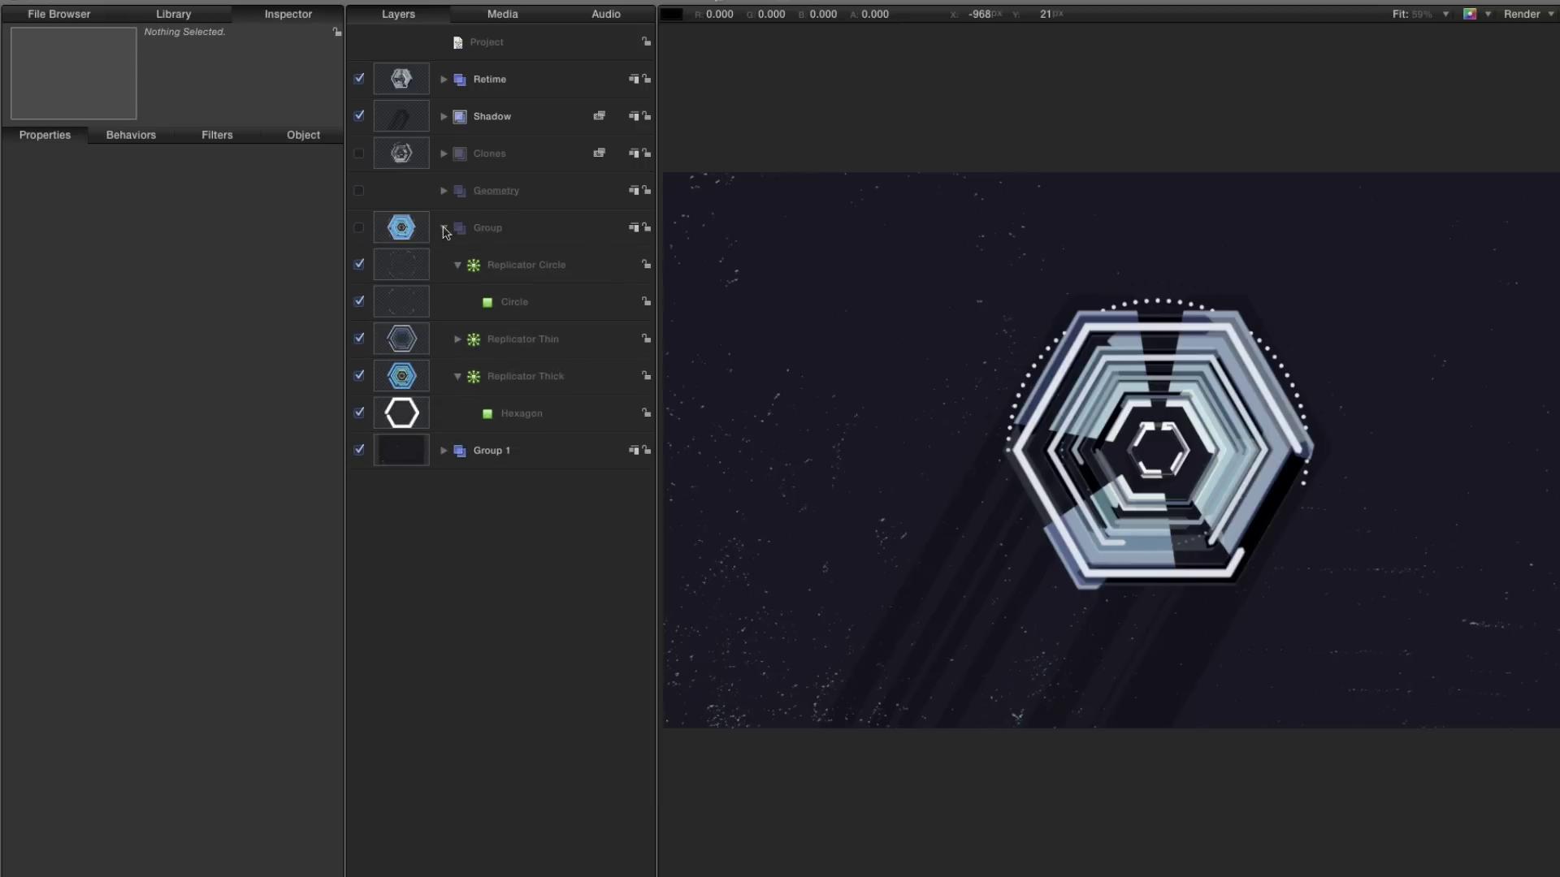
left_click(400, 374)
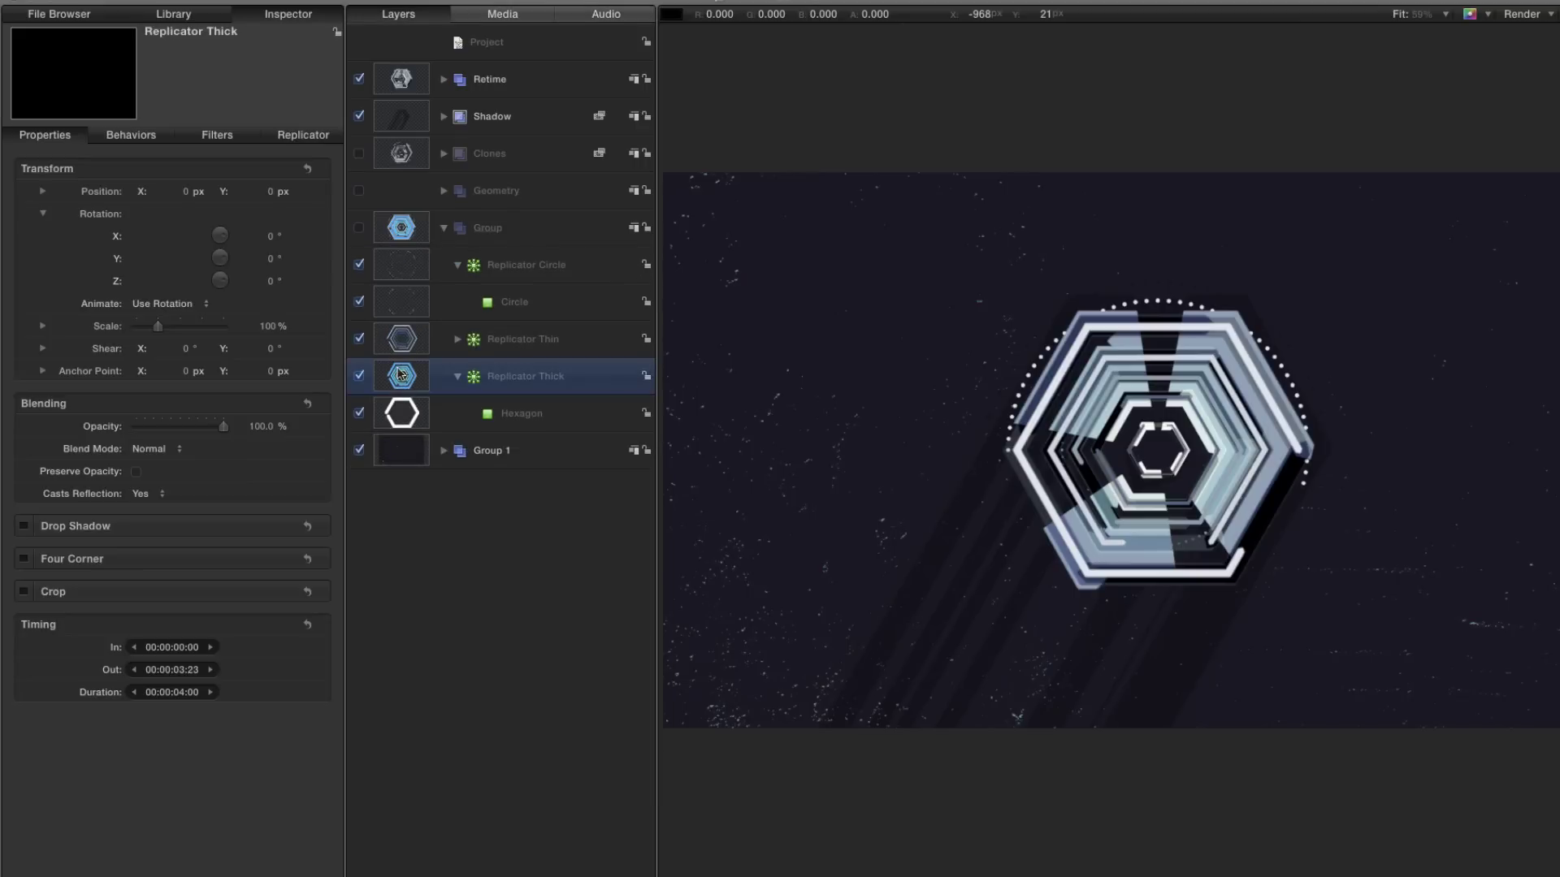
left_click(322, 137)
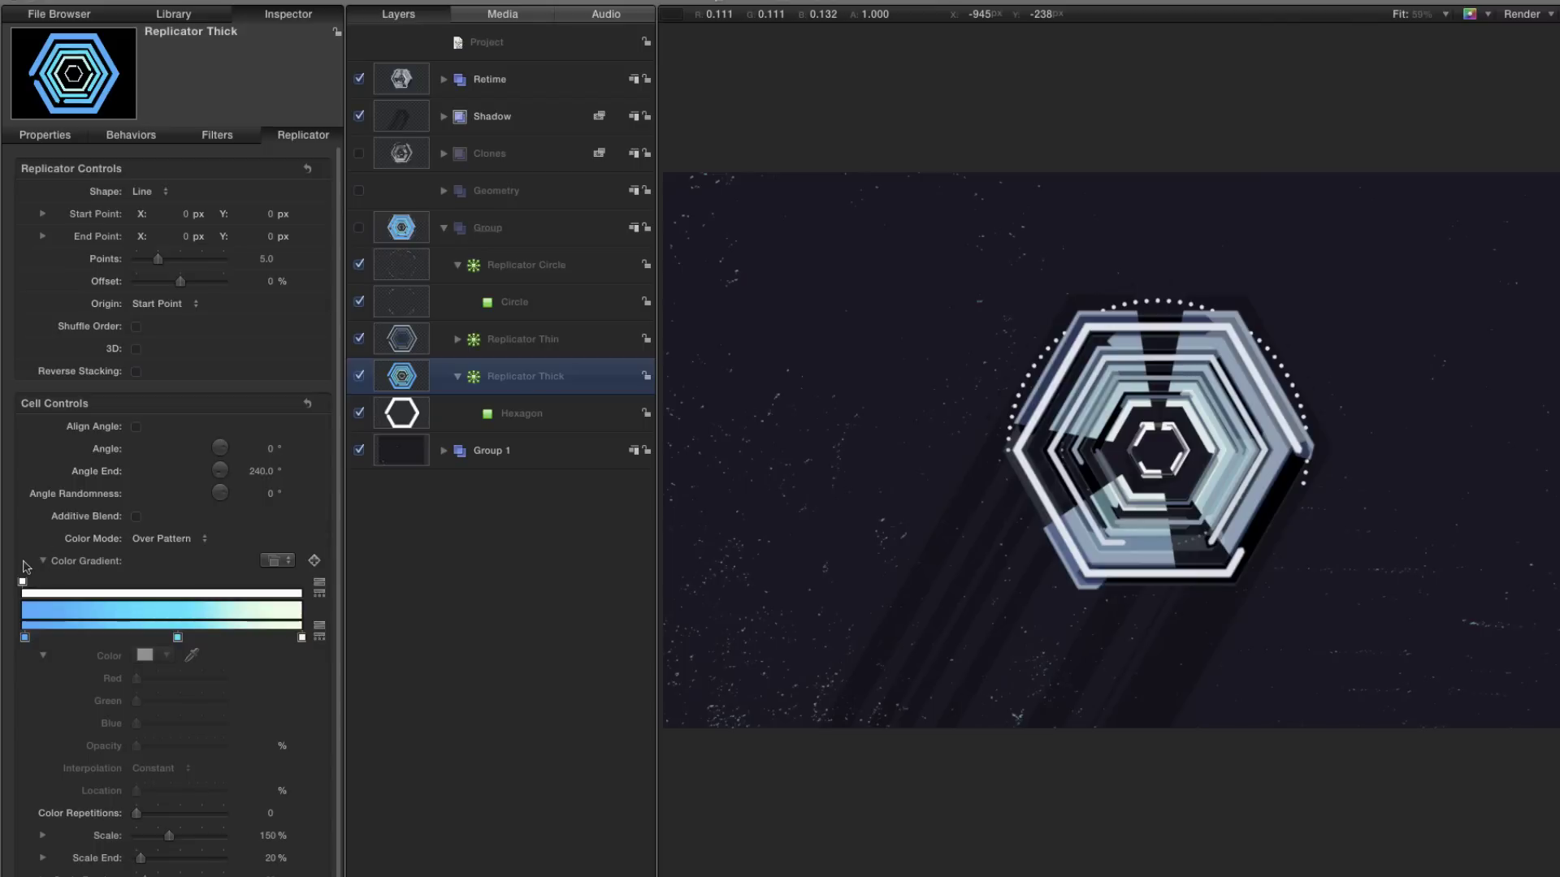
left_click(280, 560)
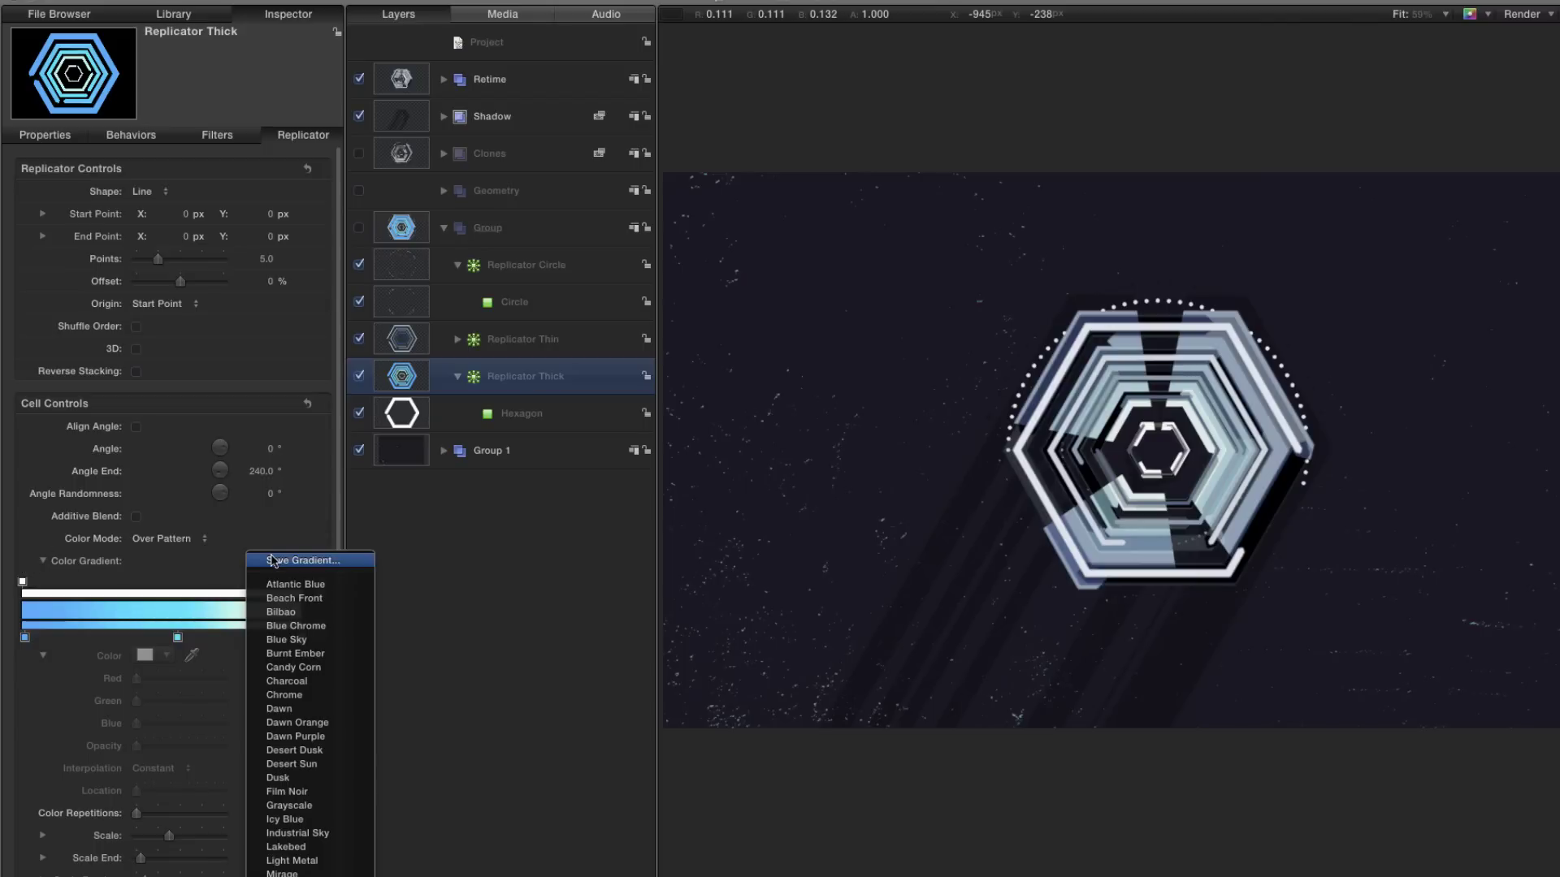
left_click(310, 638)
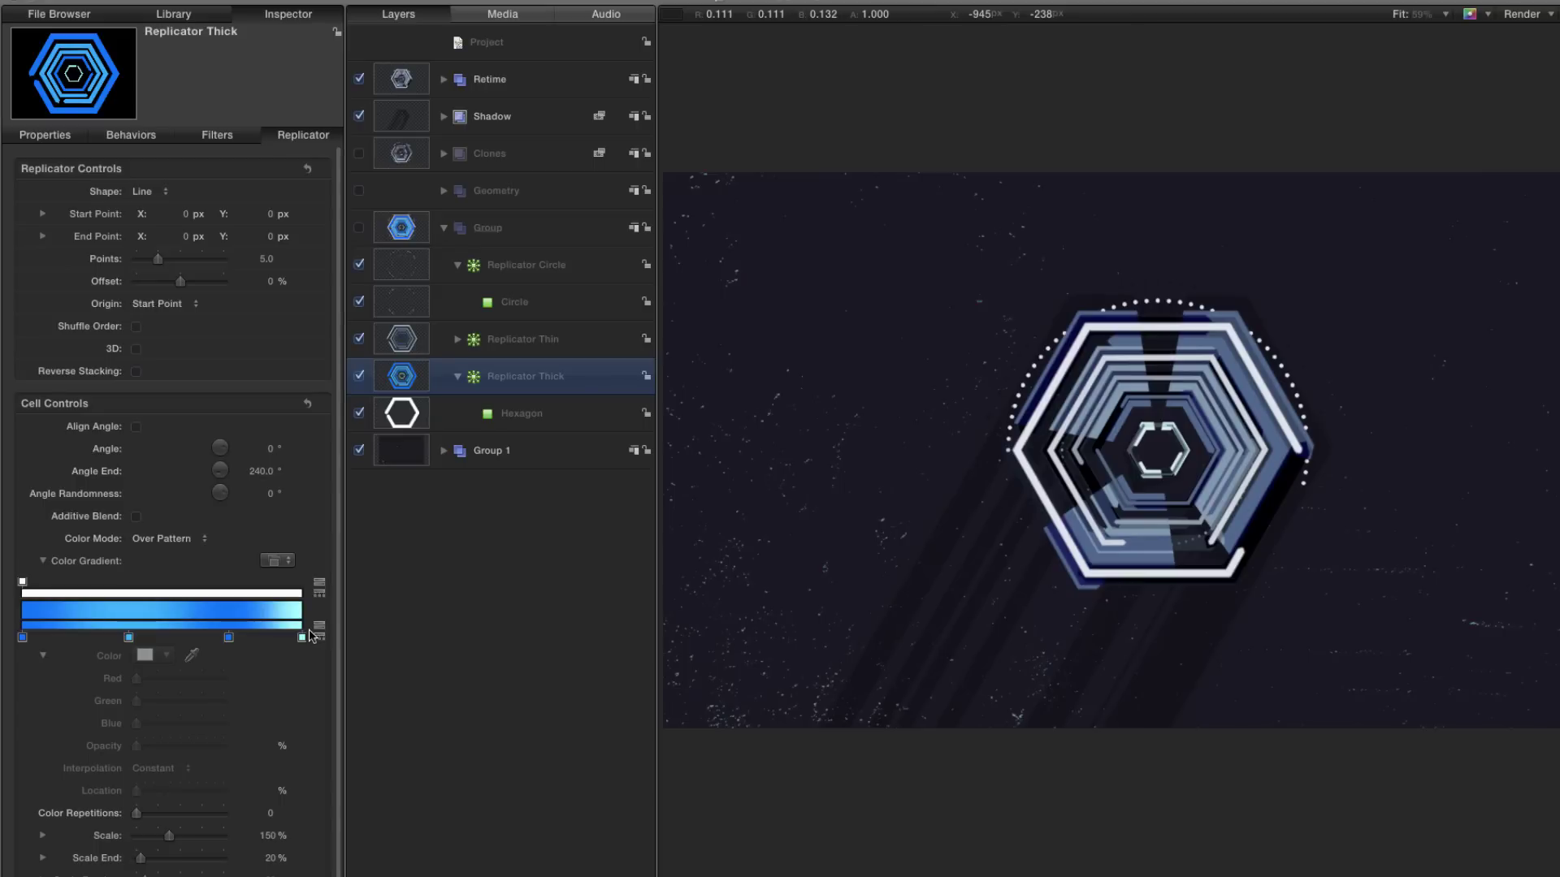
left_click(278, 561)
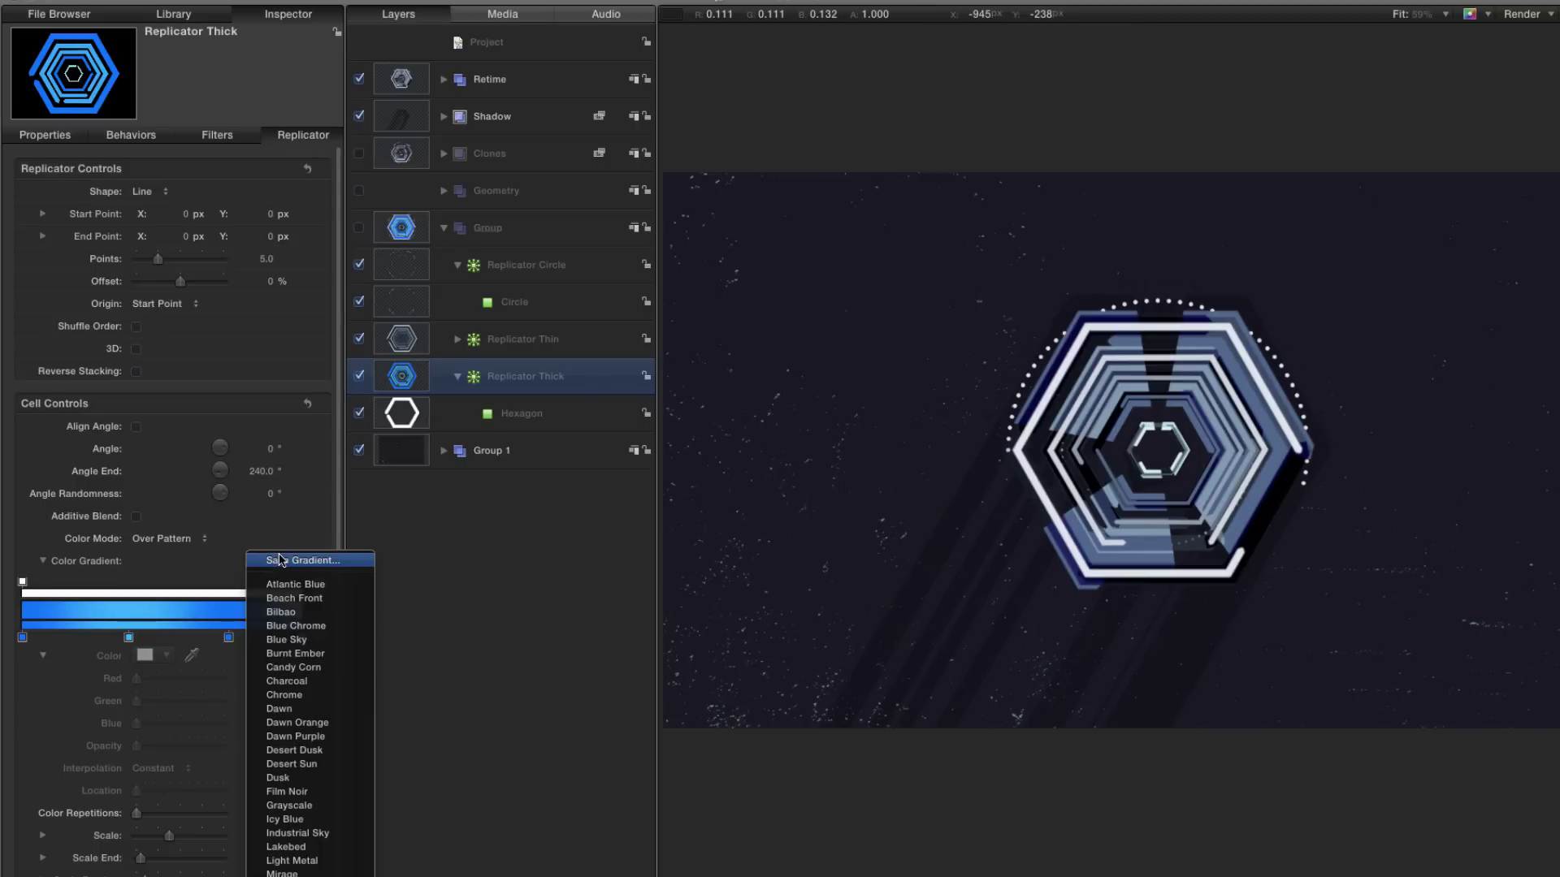
left_click(291, 696)
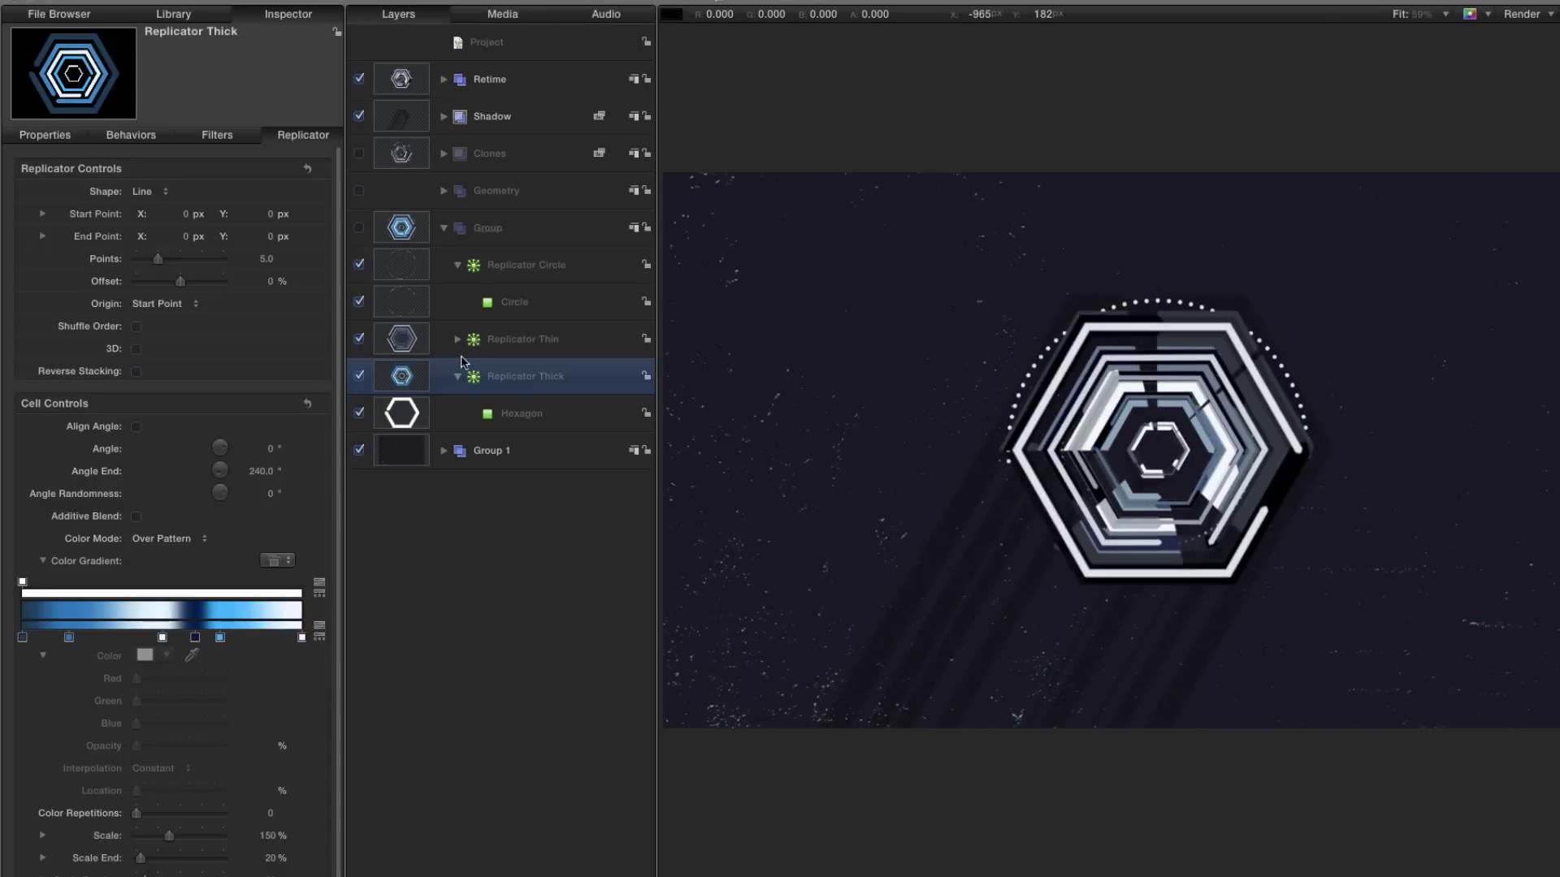
left_click(446, 228)
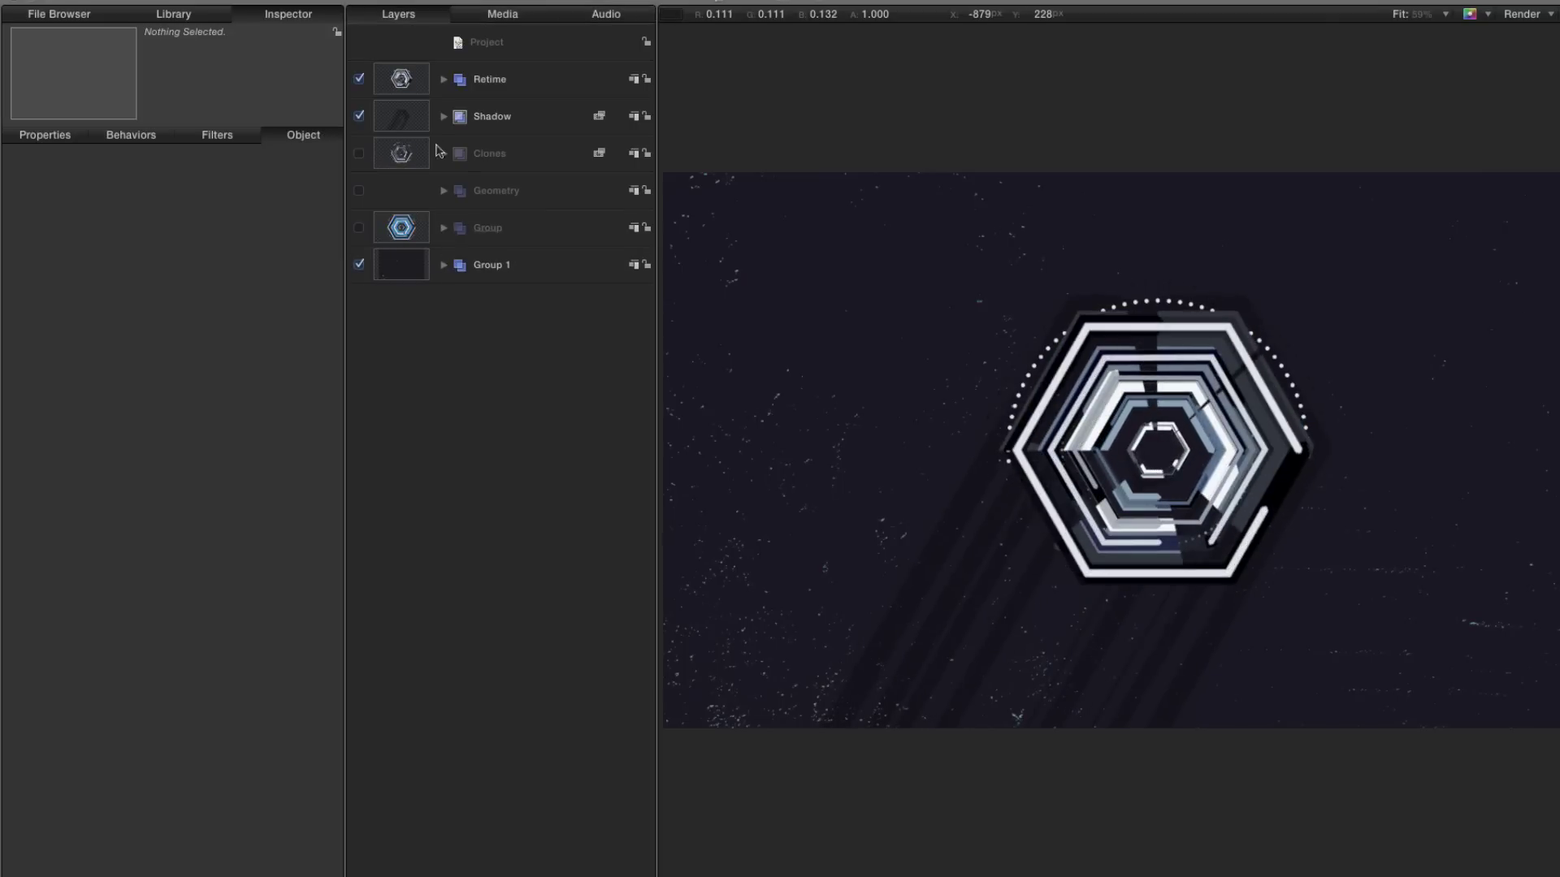
- Set the blend mode of Clone Layer copy in the Clones group to Multiply and reduce its scale
left_click(445, 154)
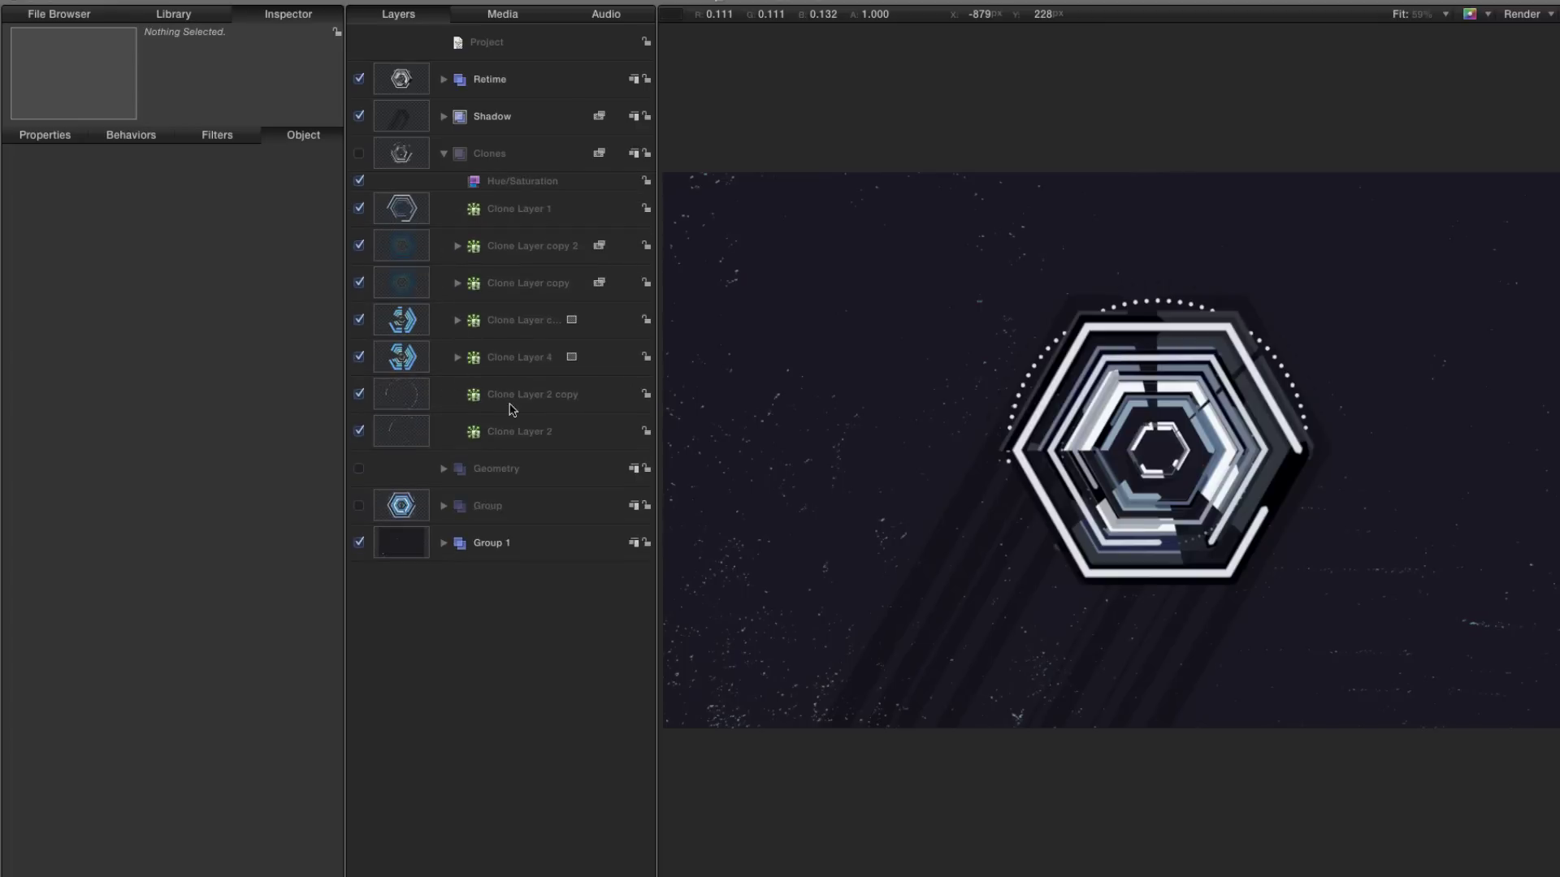
left_click(400, 289)
left_click(59, 142)
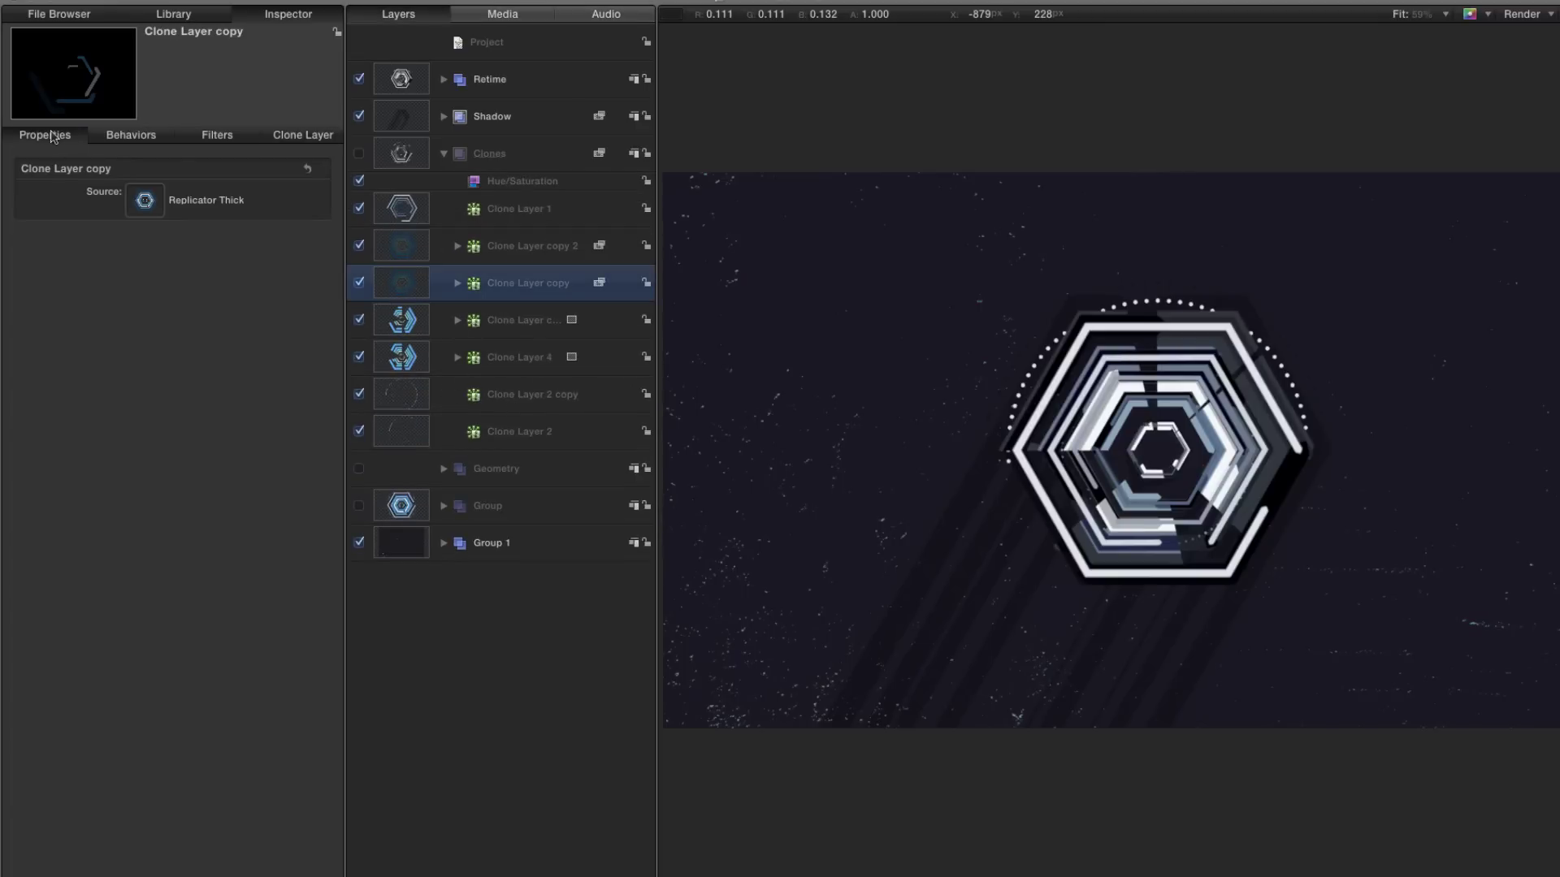
left_click(144, 451)
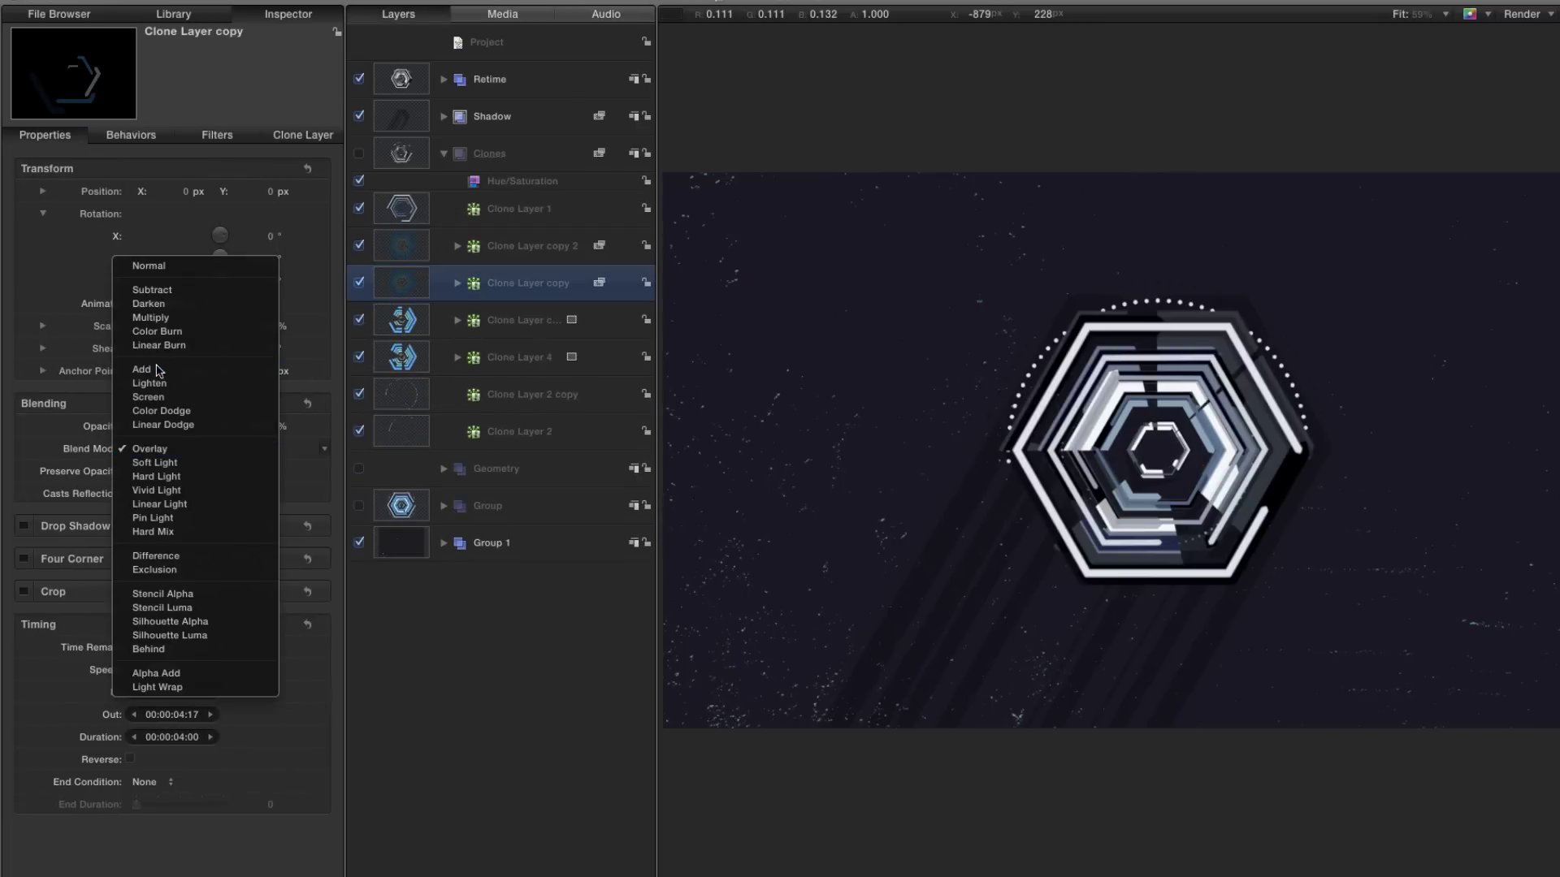
left_click(160, 321)
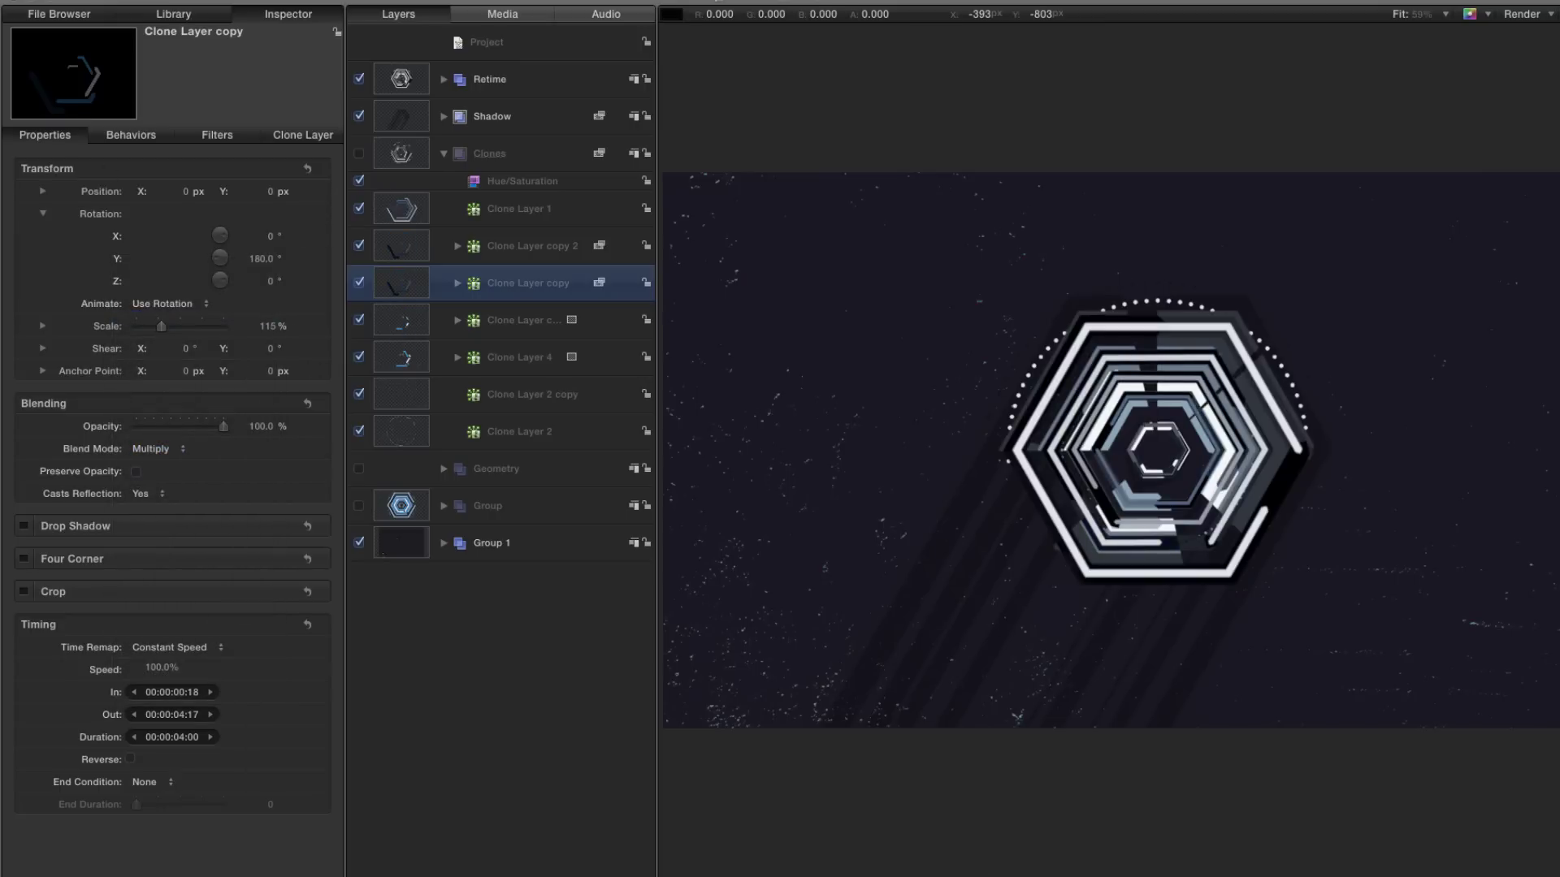
left_click_drag(265, 330, 271, 325)
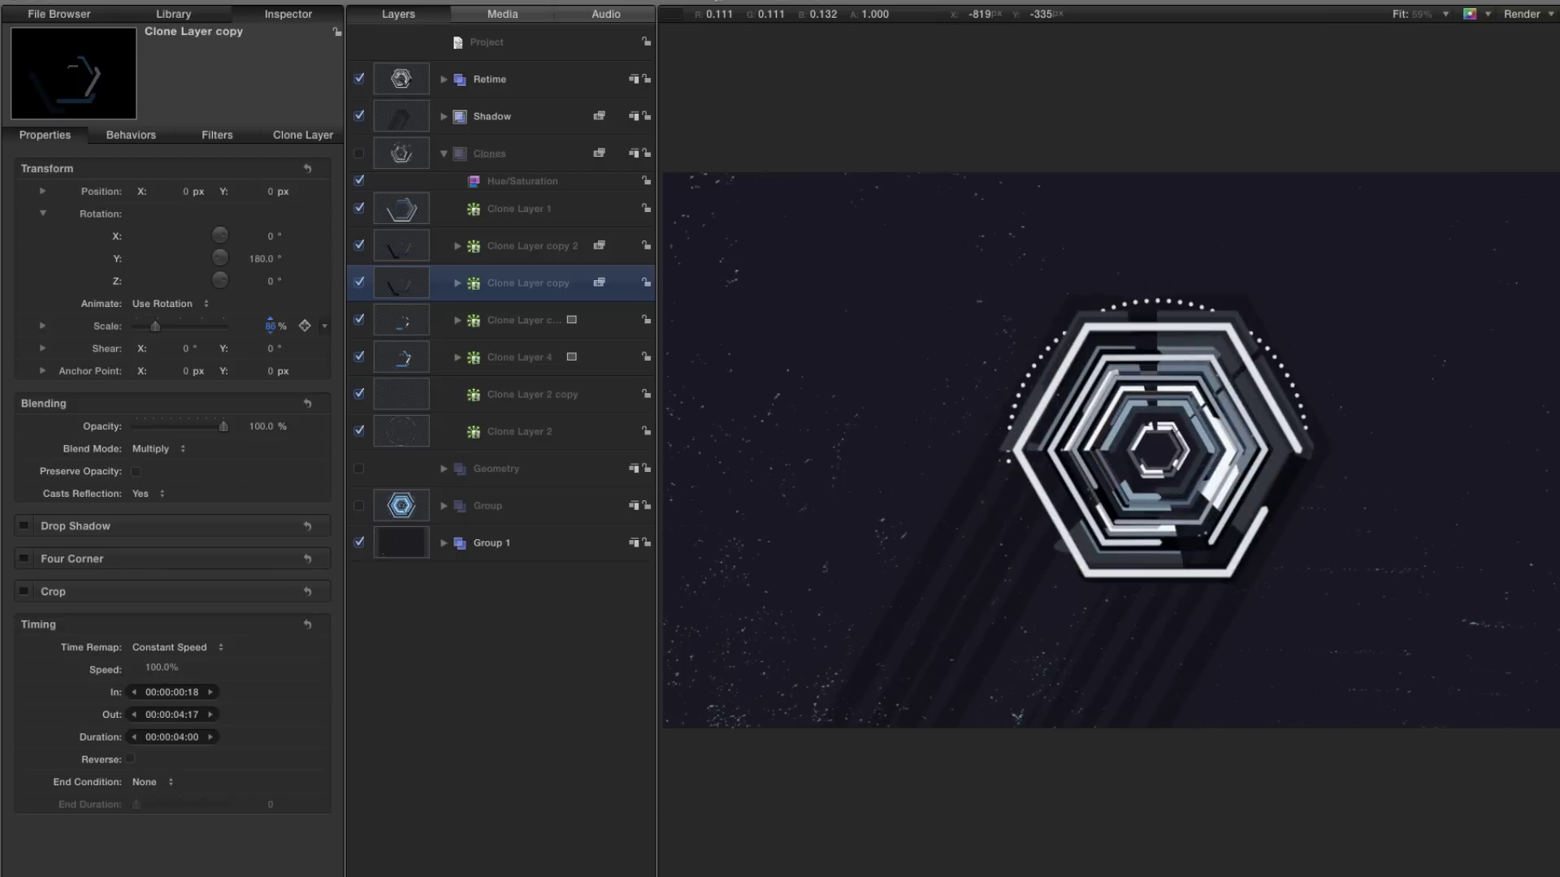